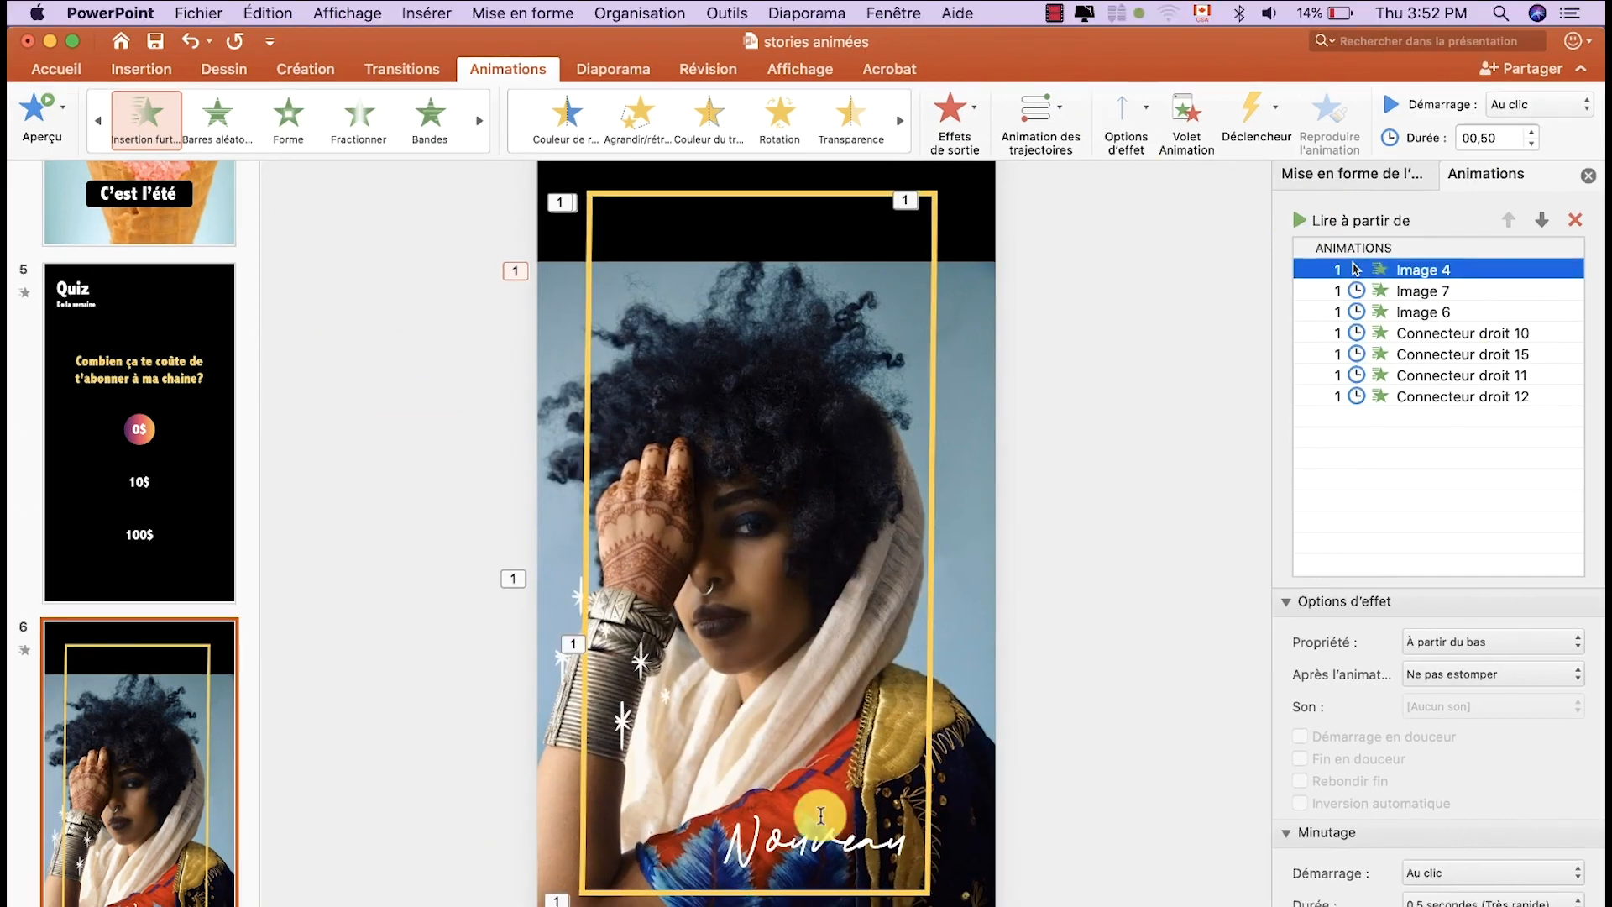
click(842, 795)
click(227, 131)
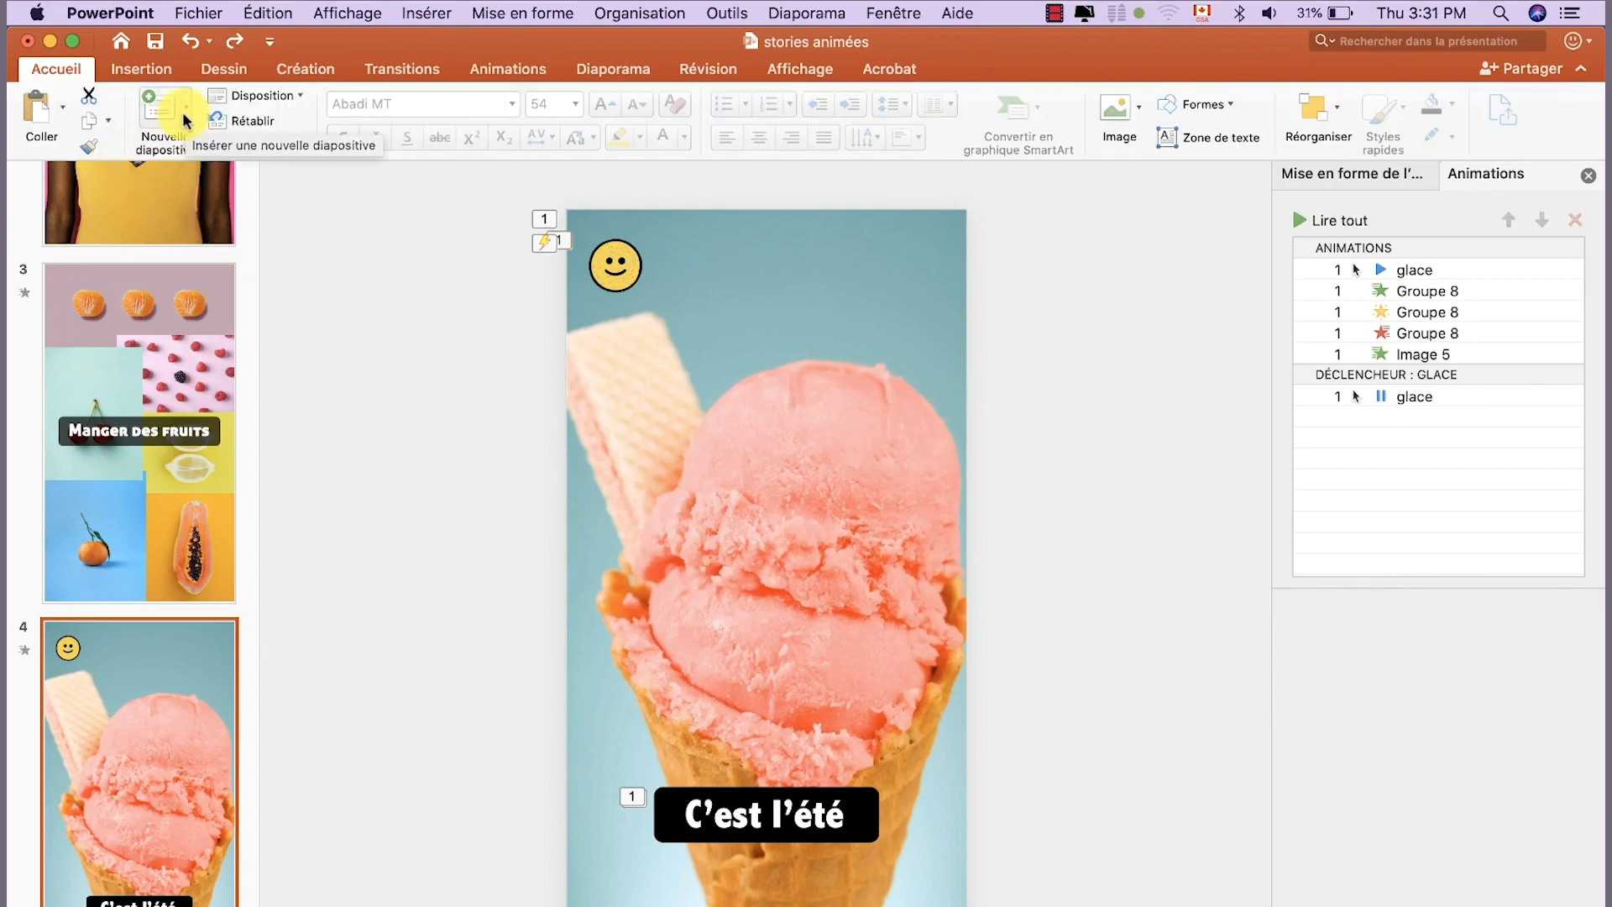
Add a new slide after the ice-cream slide and delete its title and text placeholders
click(158, 108)
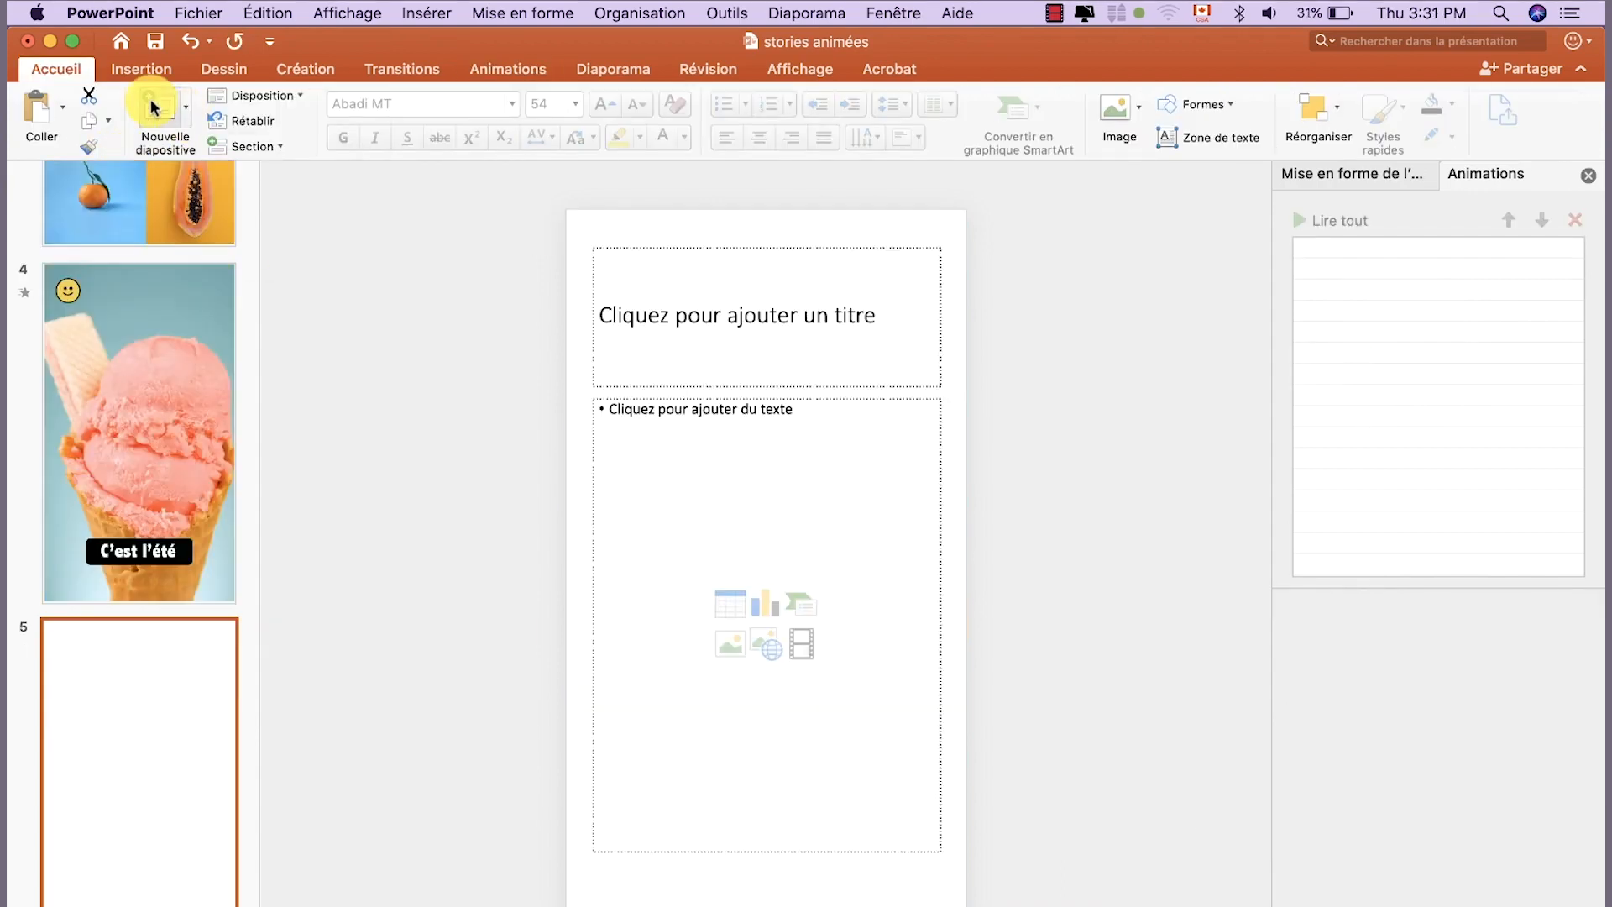
click(626, 239)
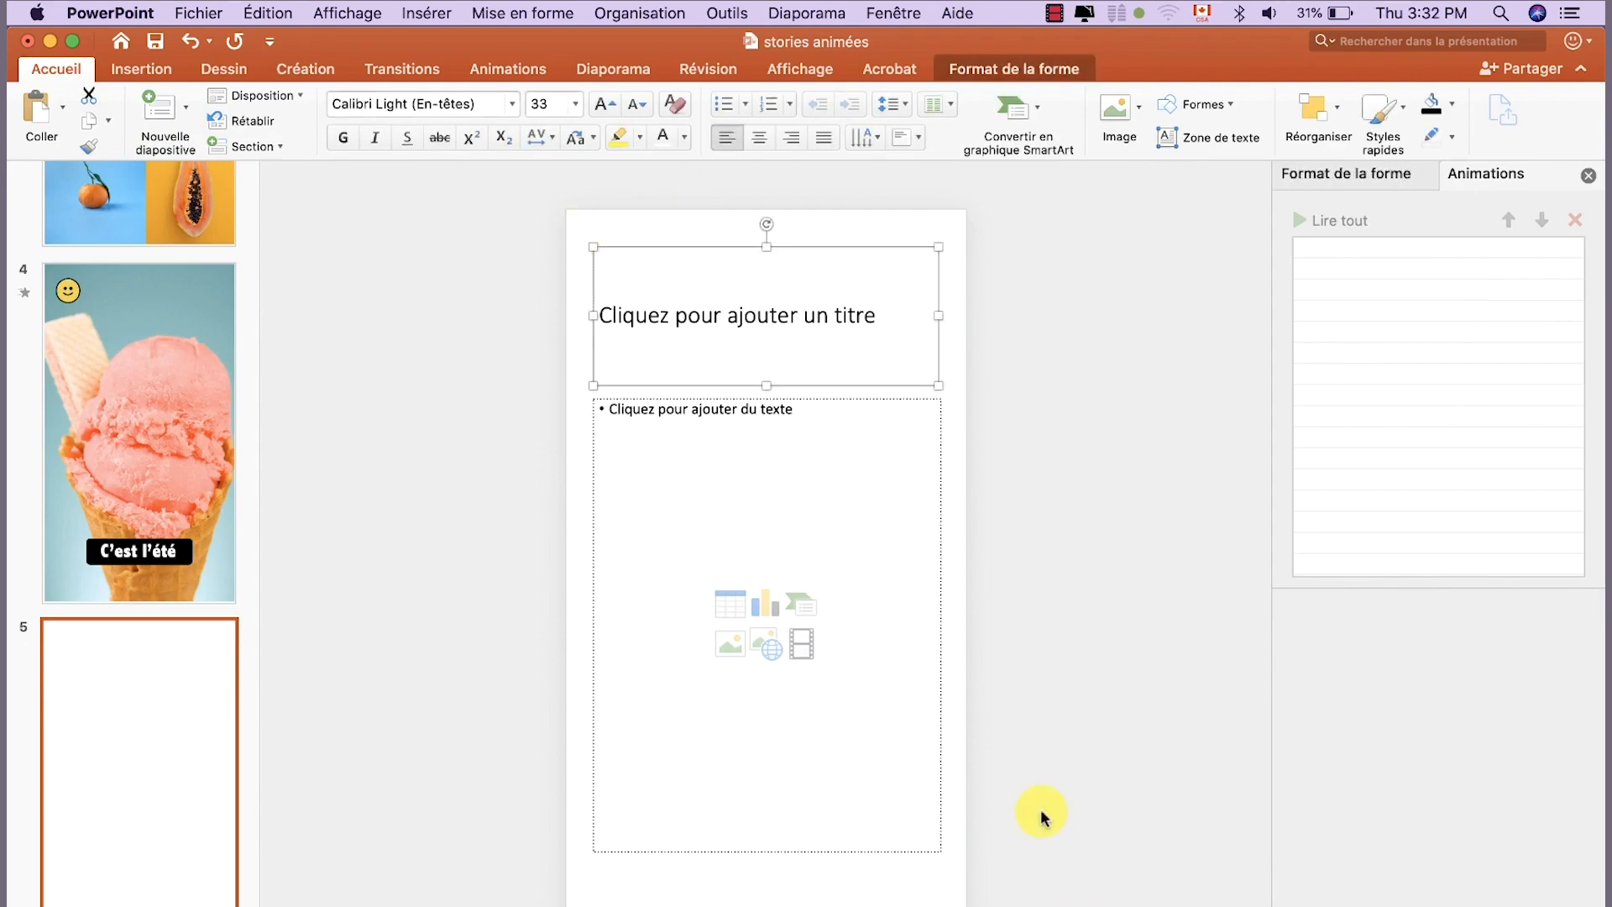
key(Delete)
click(761, 397)
key(Delete)
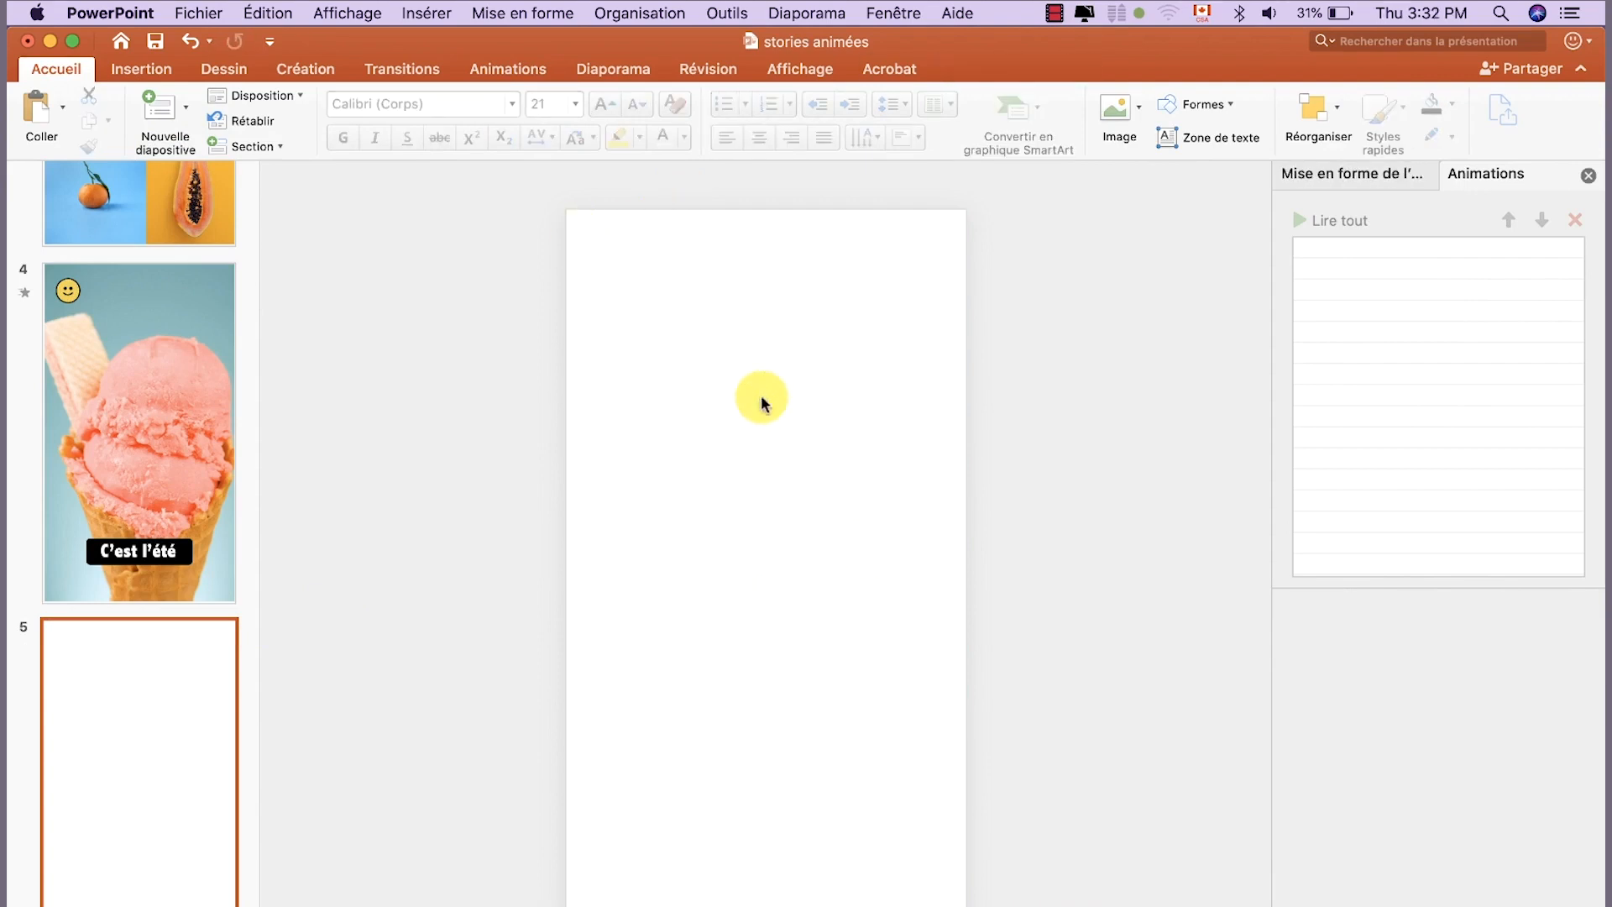
Give the new slide a solid black background
click(301, 66)
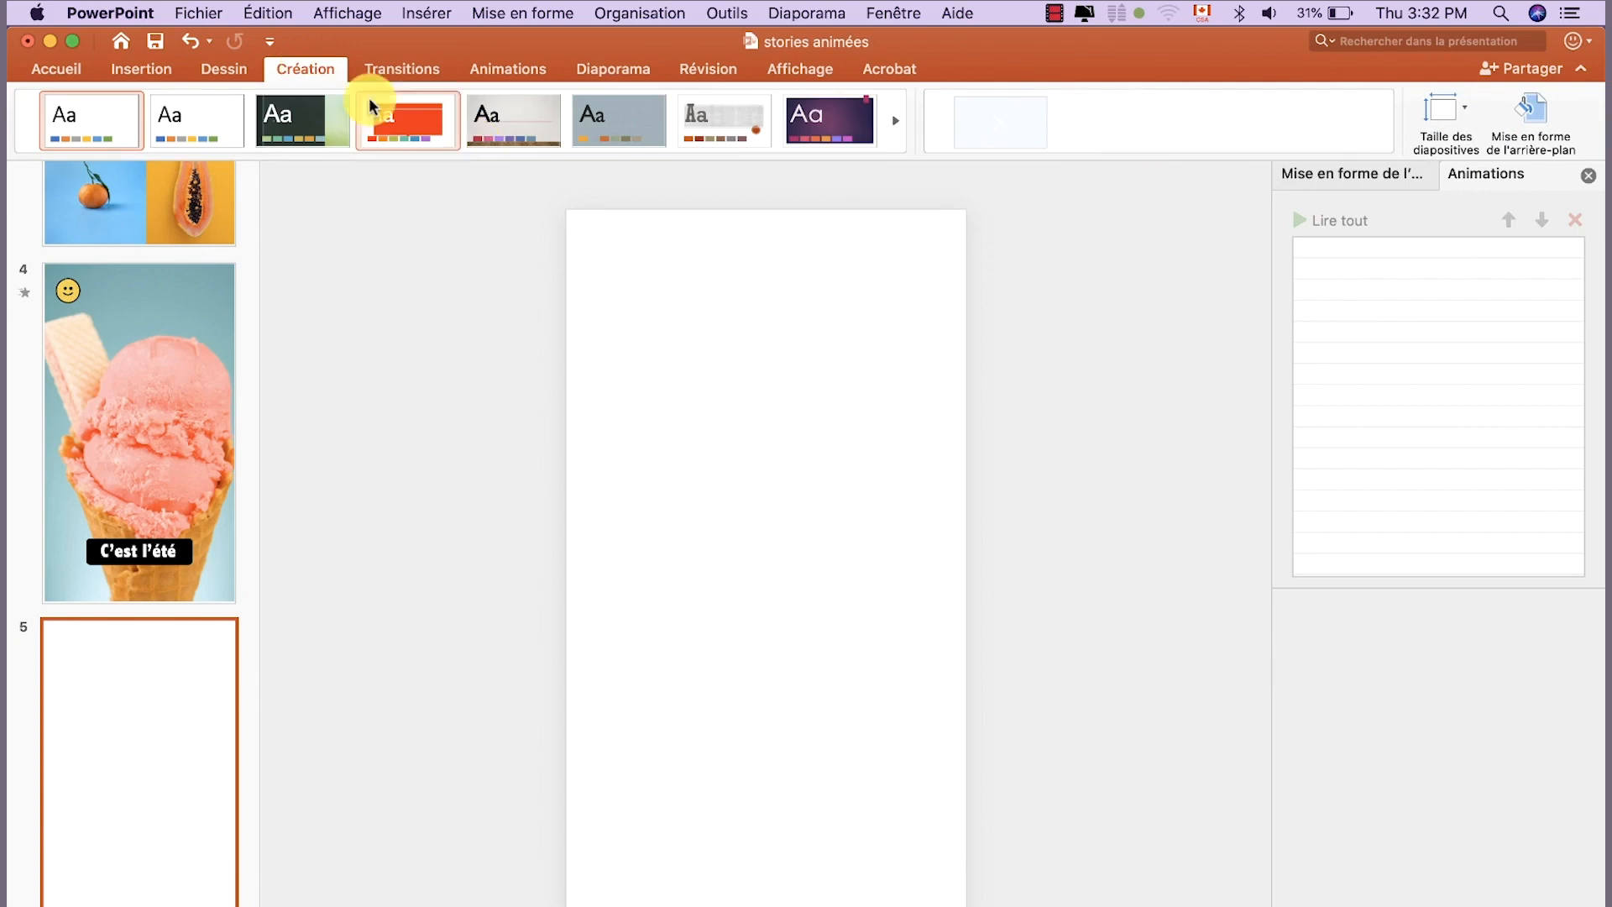
click(1547, 110)
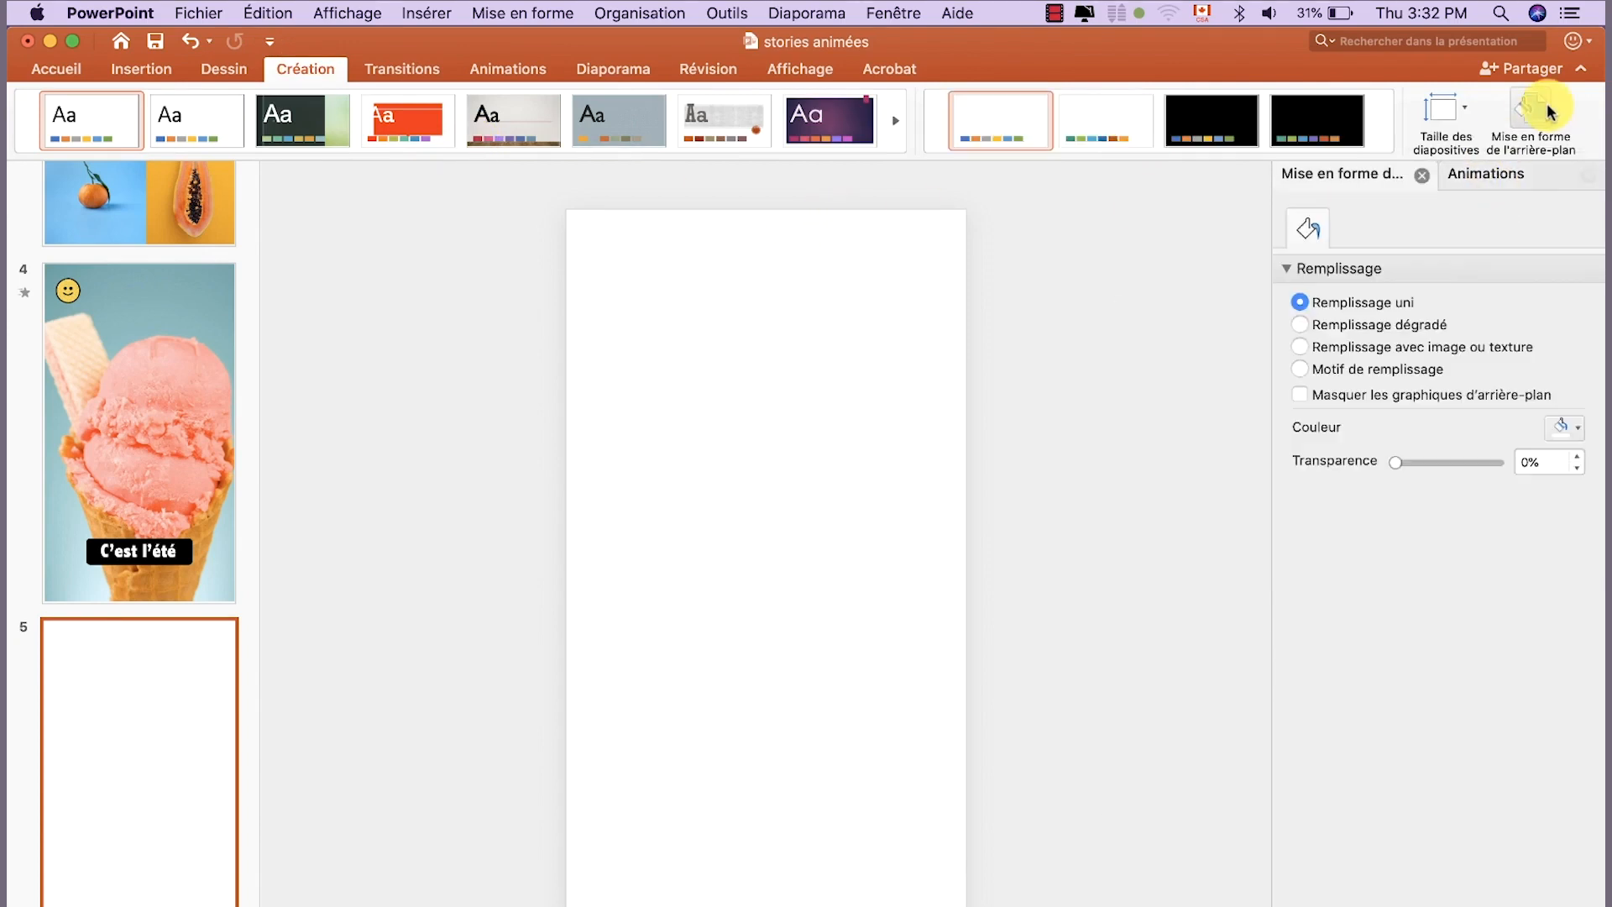
click(1563, 428)
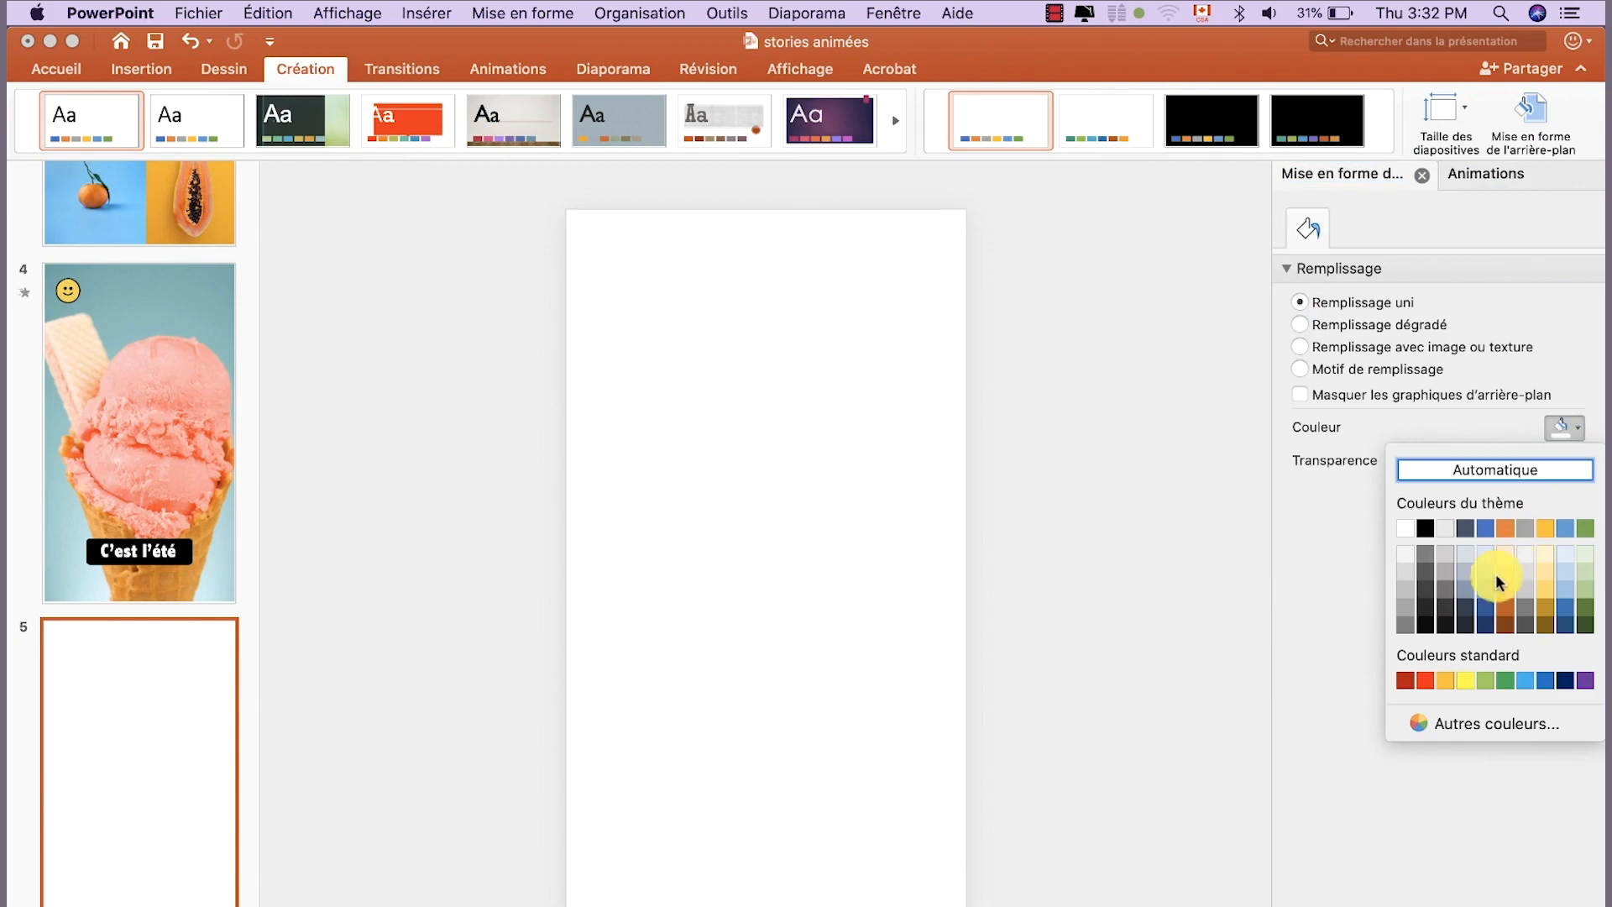
click(1425, 528)
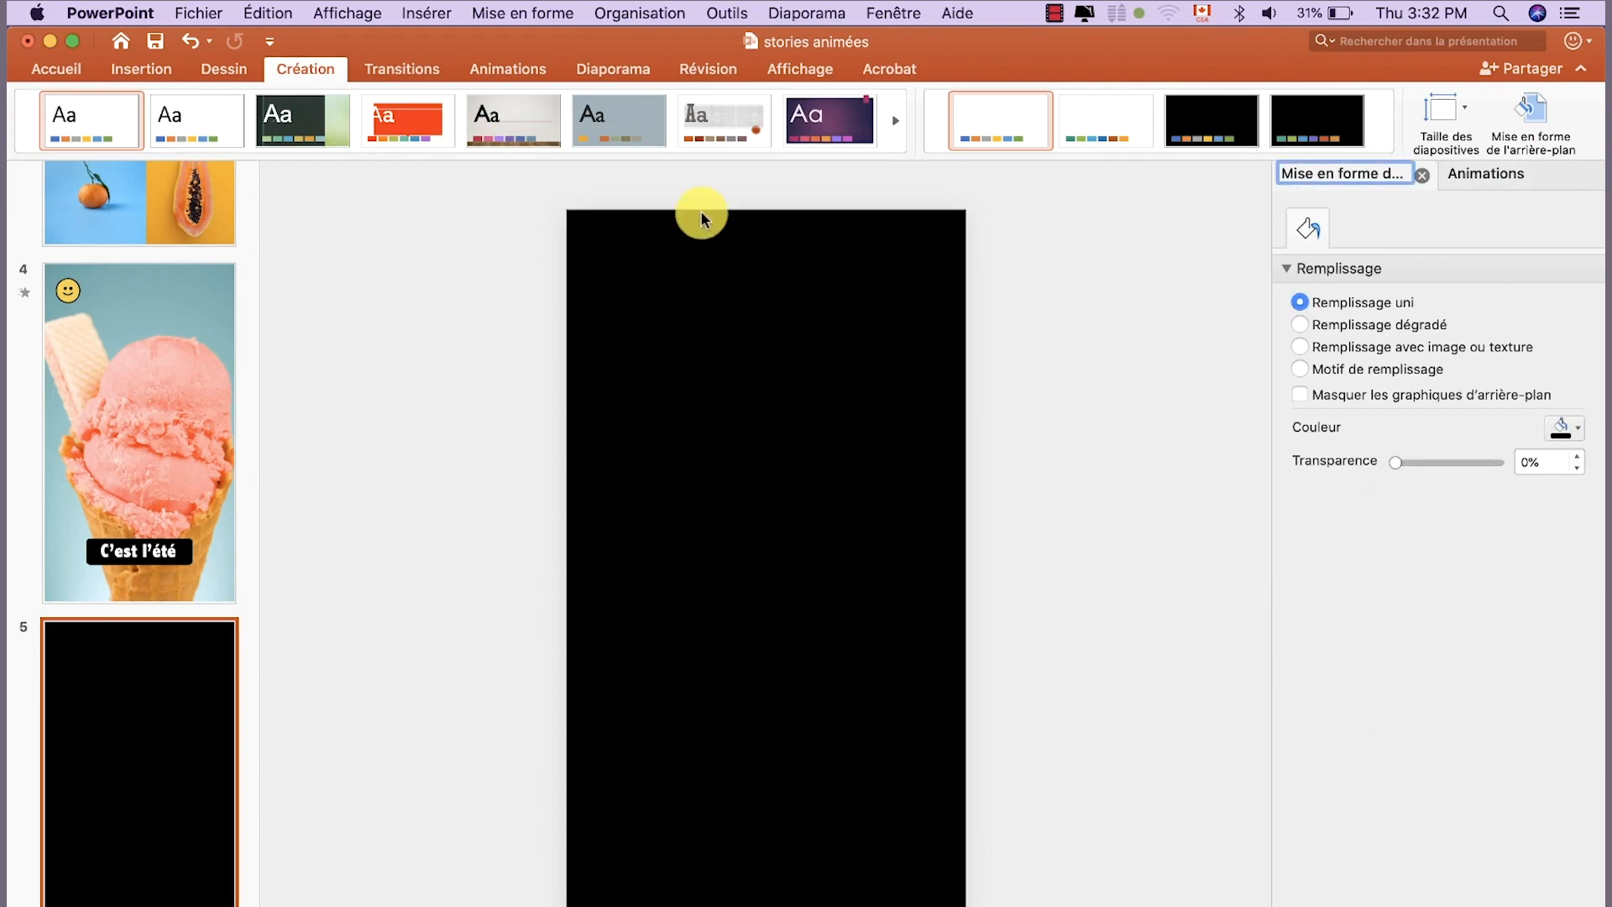
Add a text box in the slide's upper-left corner reading "Quiz" with "De la semaine" beneath it, in bold white Abadi MT
click(52, 68)
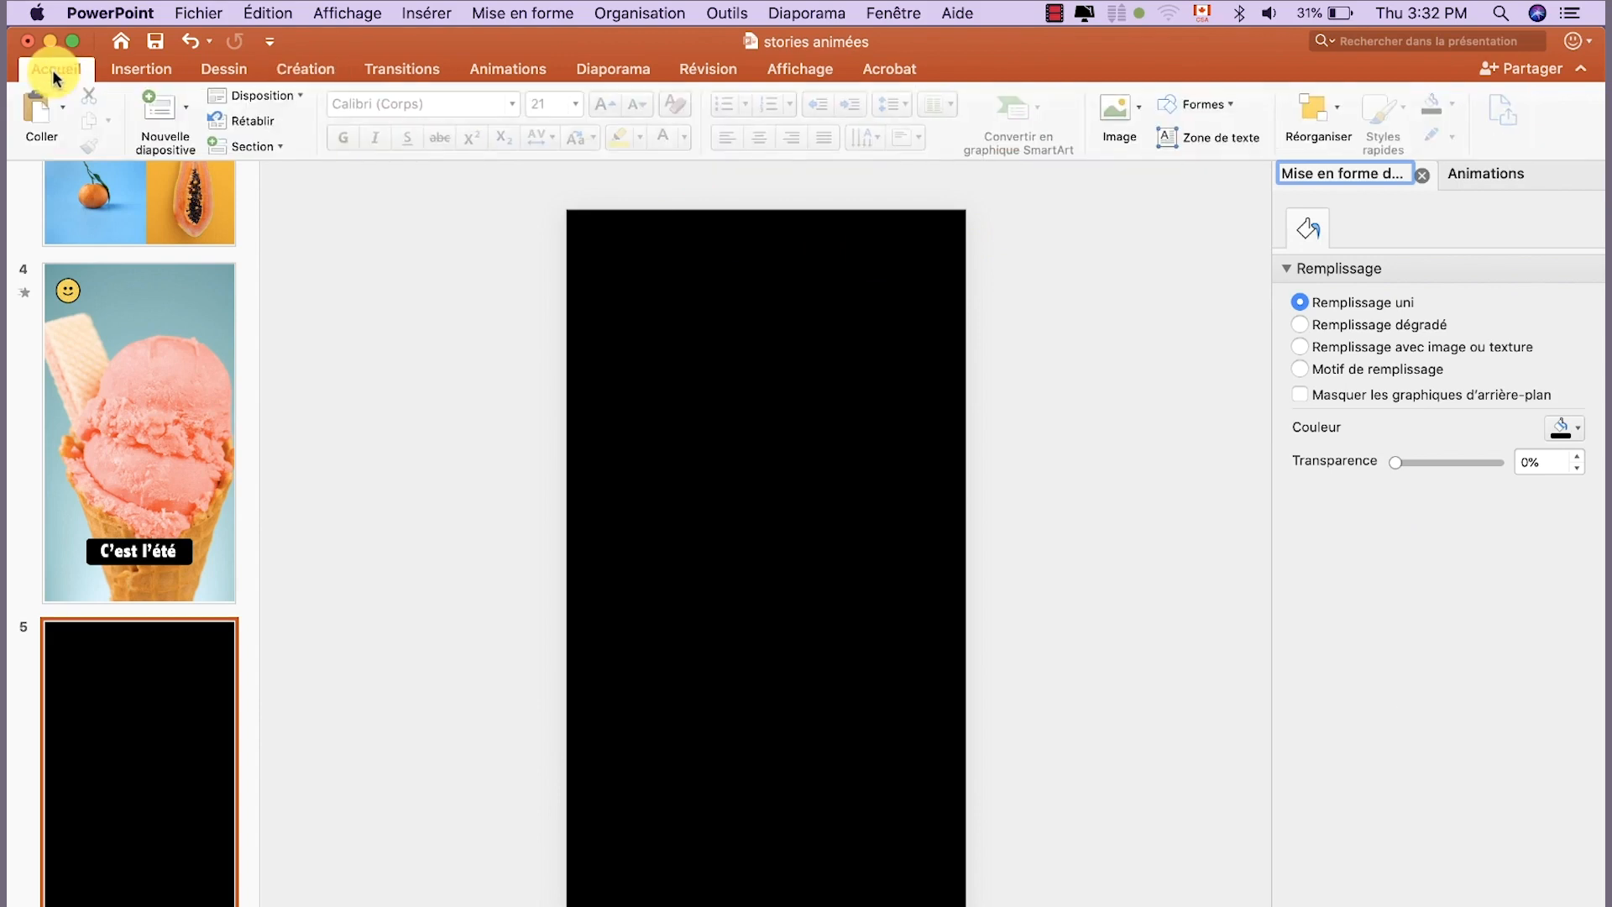
click(1168, 135)
drag(585, 235, 713, 331)
click(668, 138)
click(467, 105)
text(A)
click(513, 103)
mouse_move(559, 283)
click(755, 325)
key(super+b)
text(Q)
text(uiz)
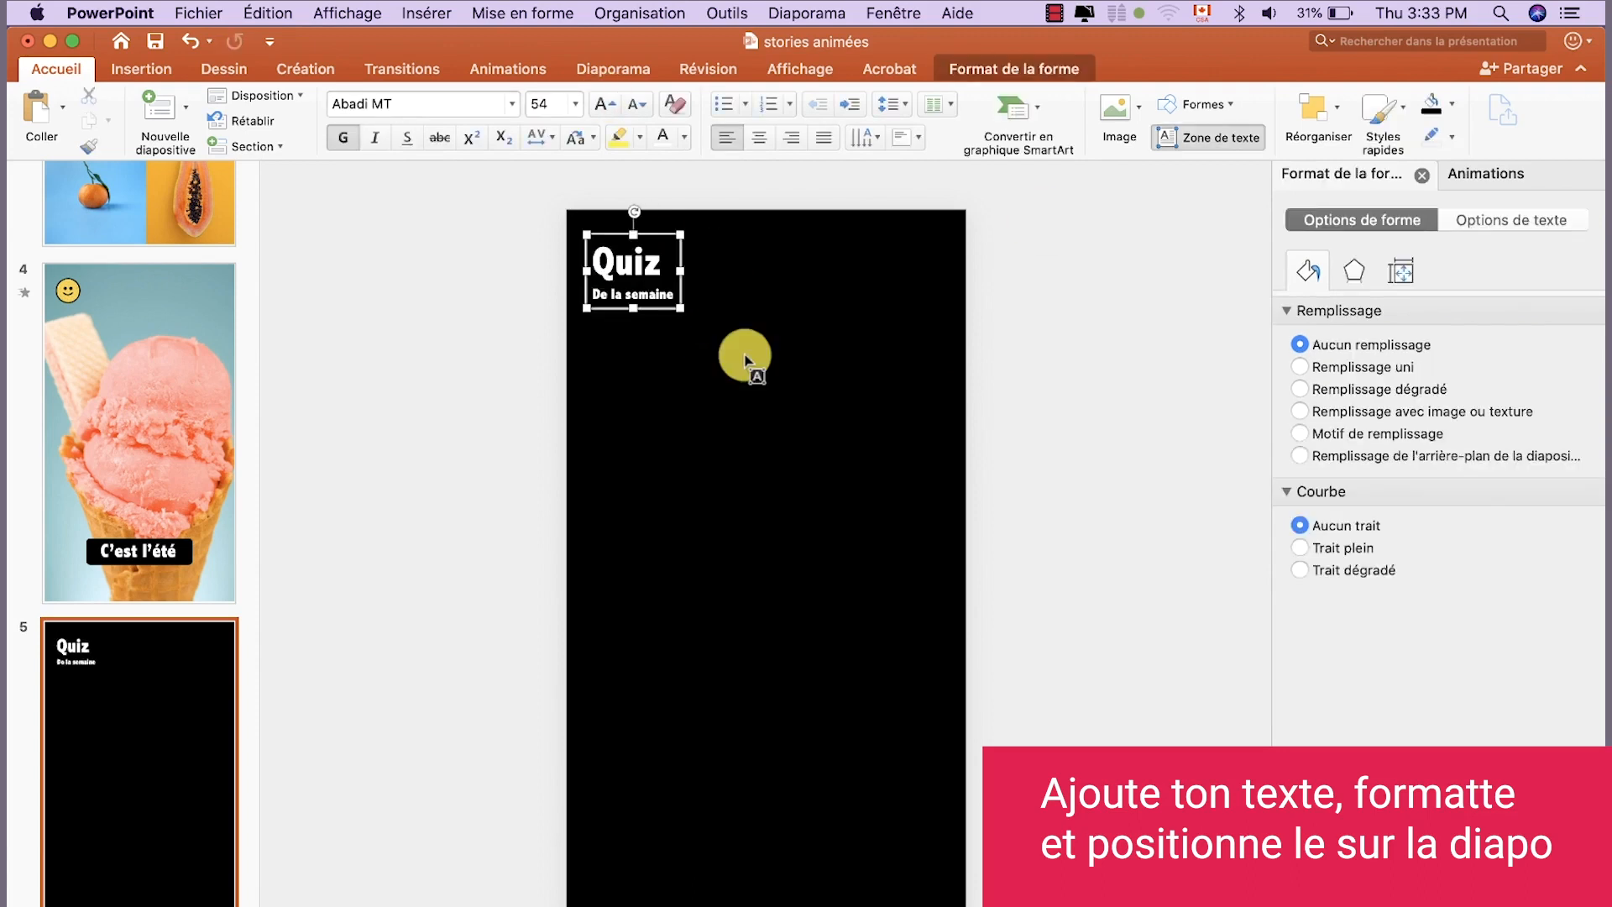
Add a text box below the heading reading "Combien ça te coûte de t'abonner à ma chaine?" and set its font to Abadi MT
drag(609, 366, 907, 481)
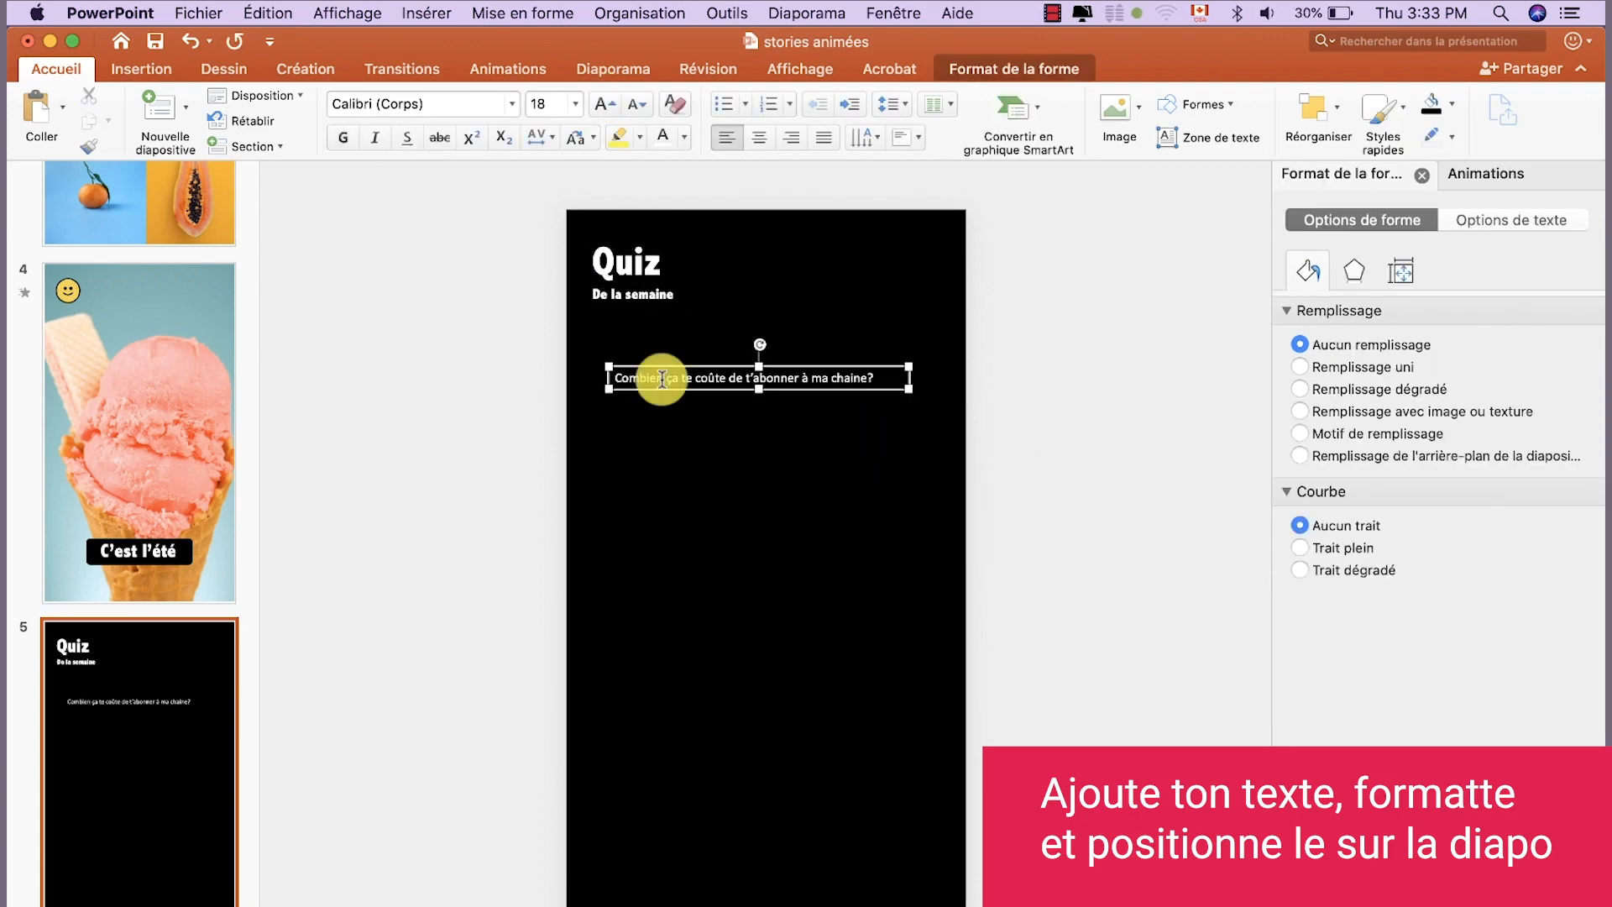
triple_click(662, 379)
click(513, 103)
mouse_move(559, 281)
click(821, 319)
Enlarge the question text to 40 pt and format it as bold, yellow and centered
double_click(605, 104)
double_click(605, 104)
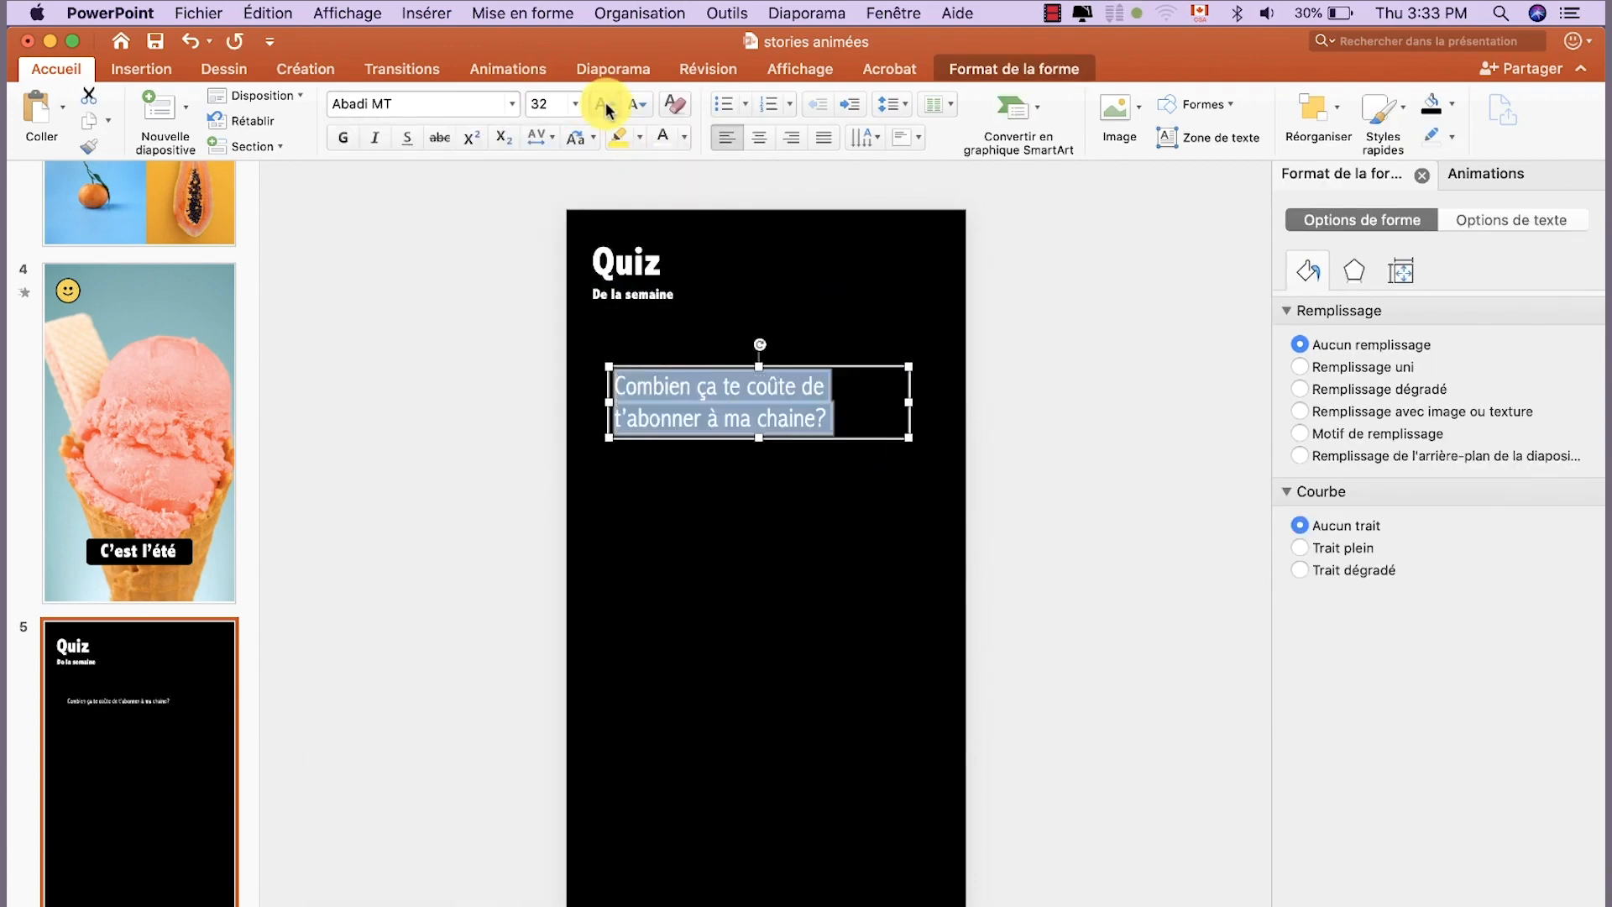
click(604, 104)
click(605, 104)
click(513, 104)
click(777, 344)
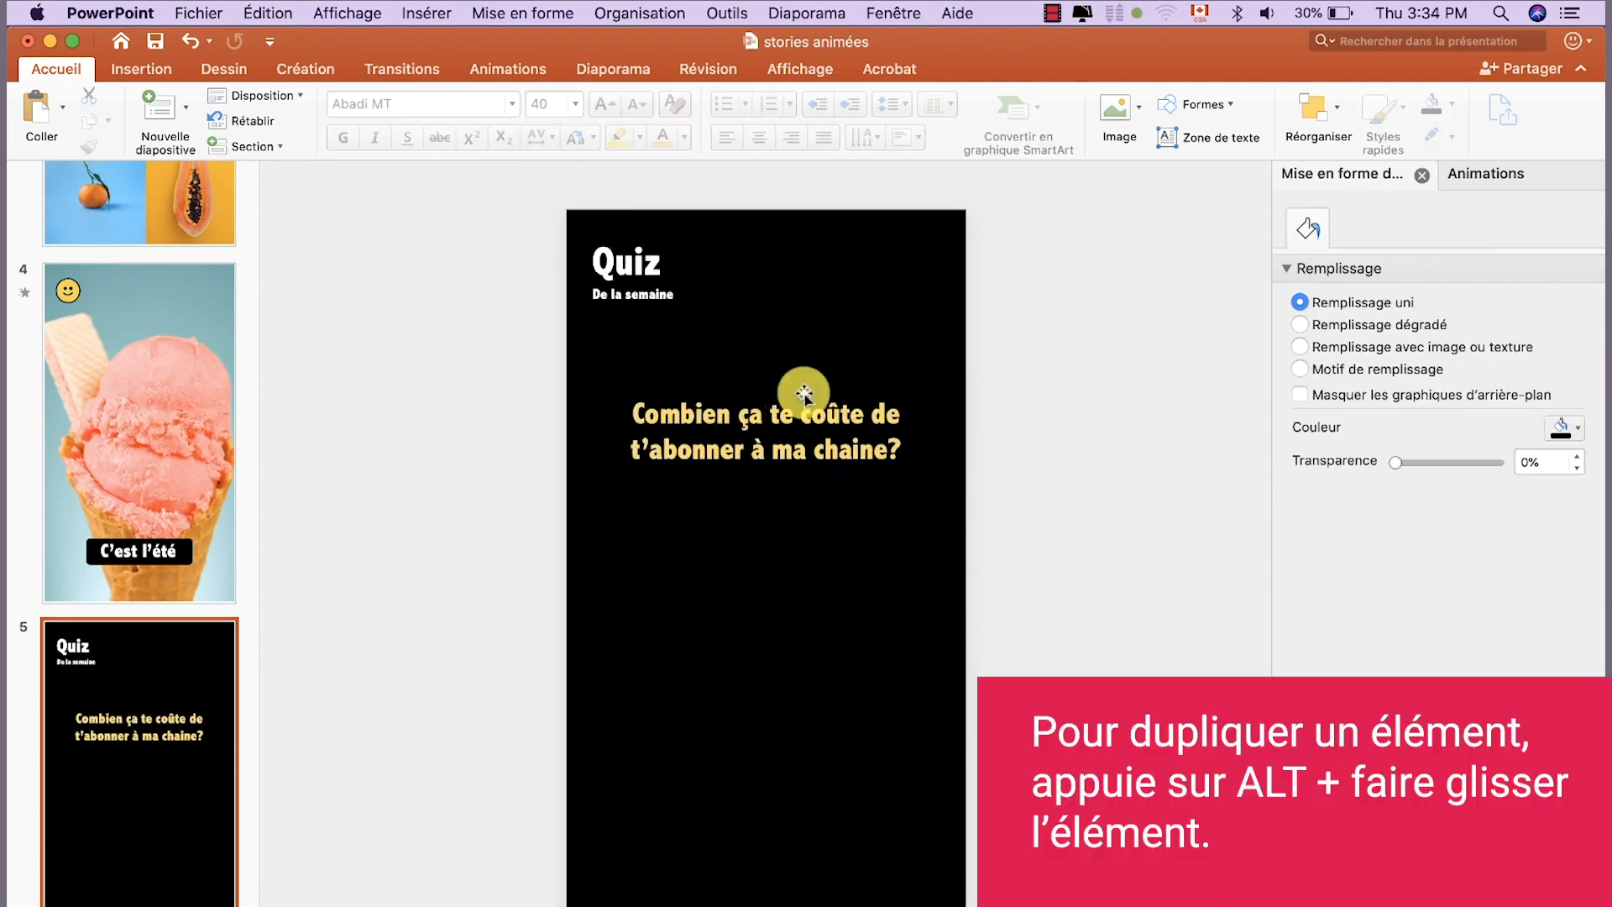
Duplicate the question text box to build three white answer options stacked beneath it, reading 0$, 10$ and 100$
click(799, 390)
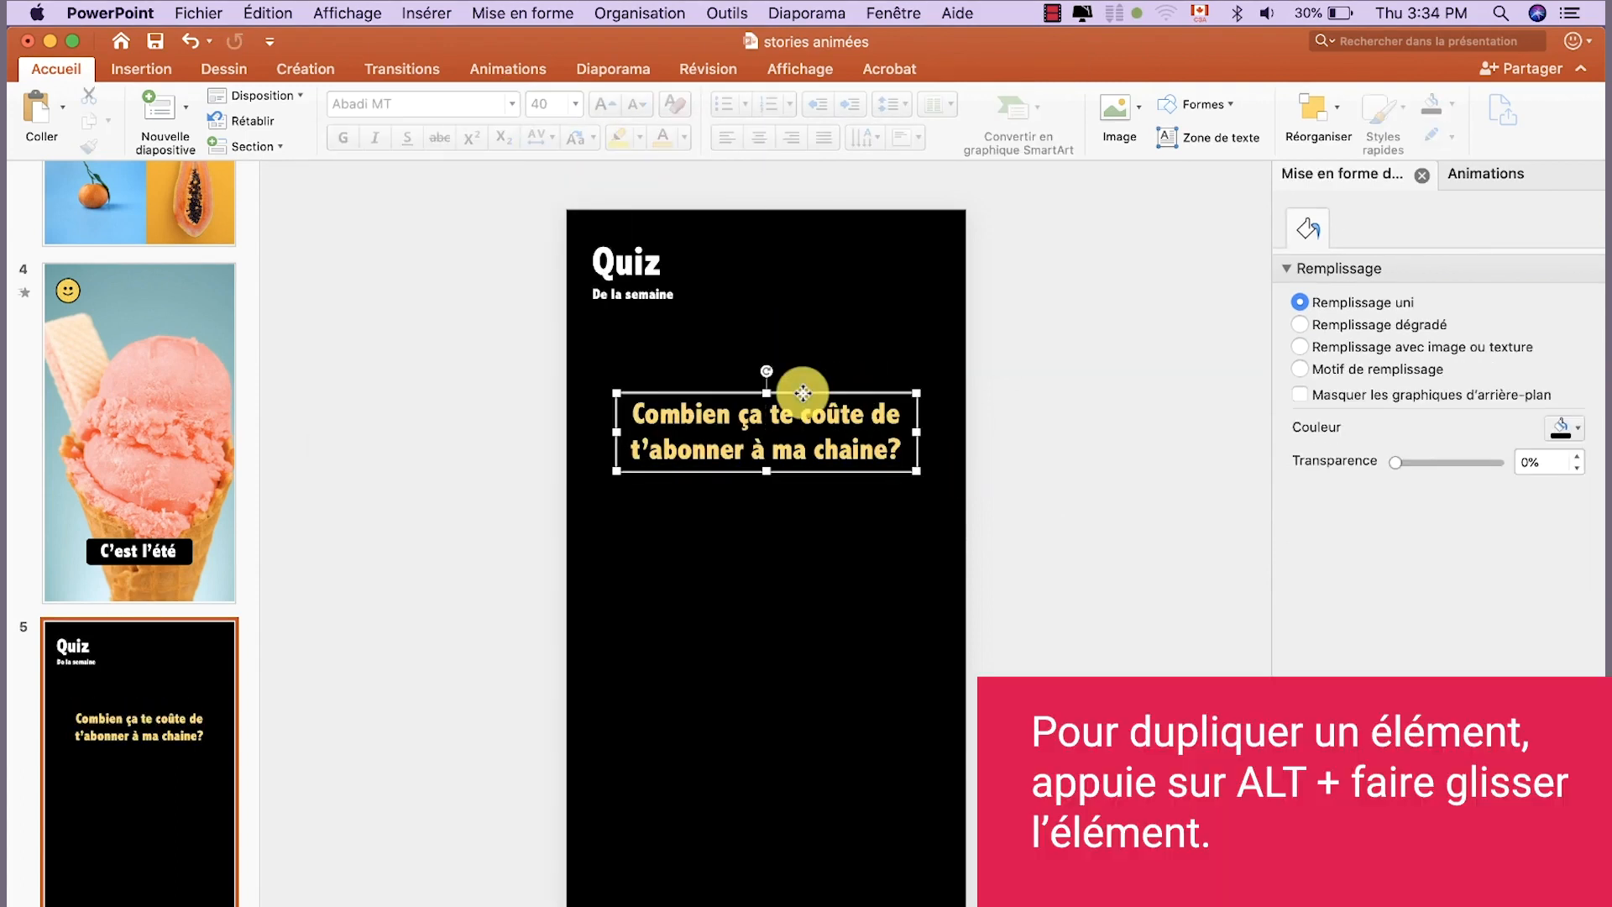
drag(800, 390, 806, 495)
click(1228, 141)
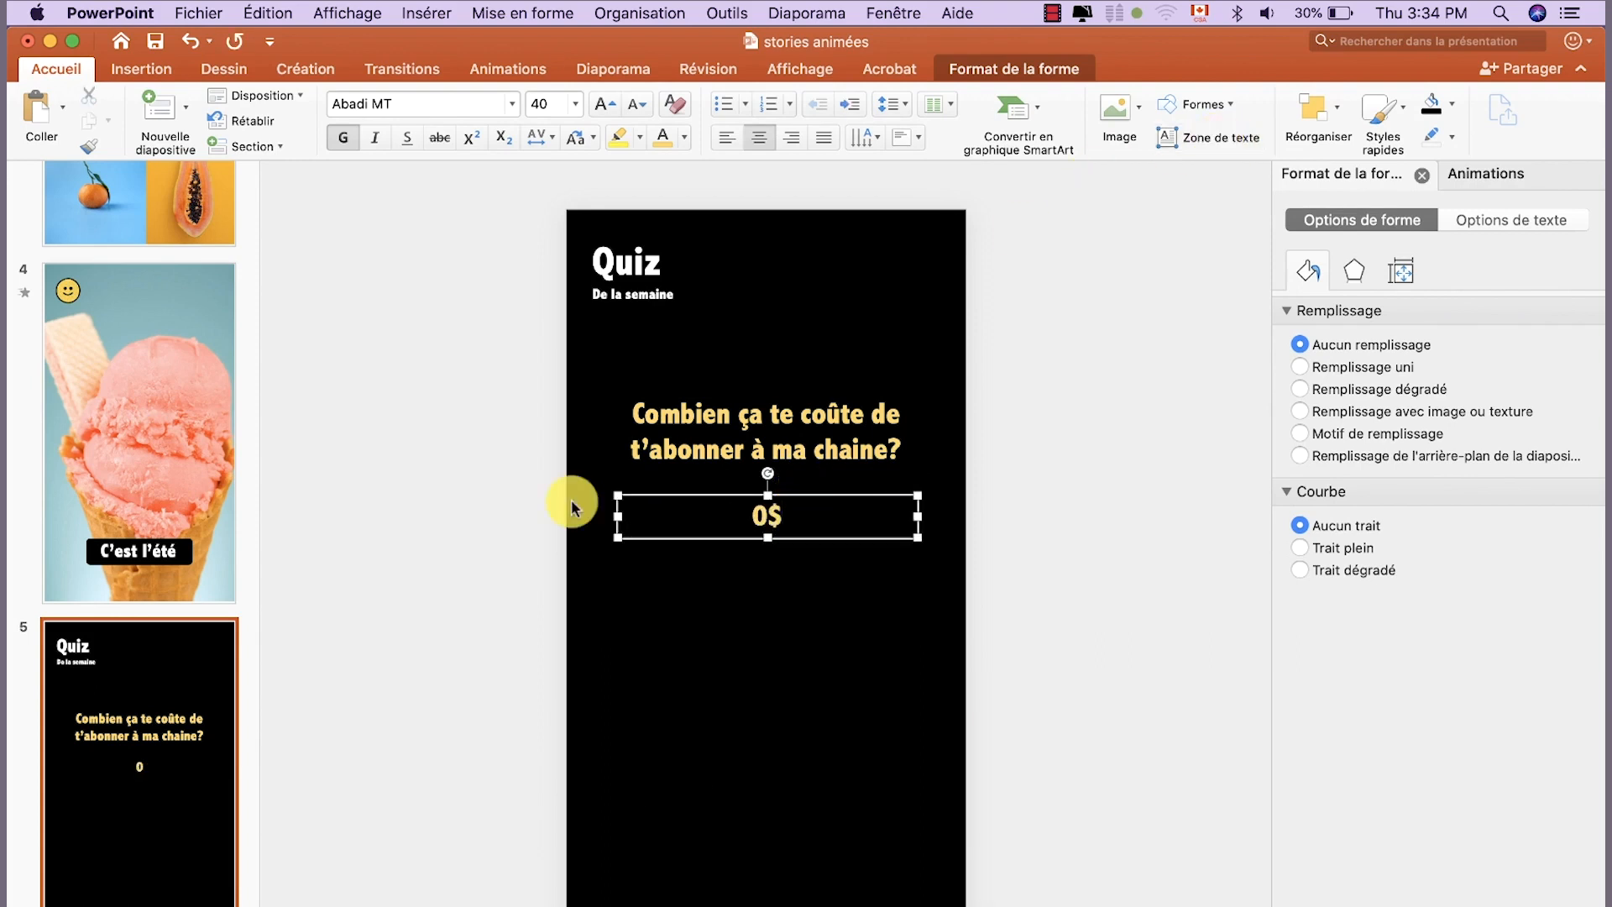
click(682, 137)
click(666, 194)
drag(650, 500, 778, 669)
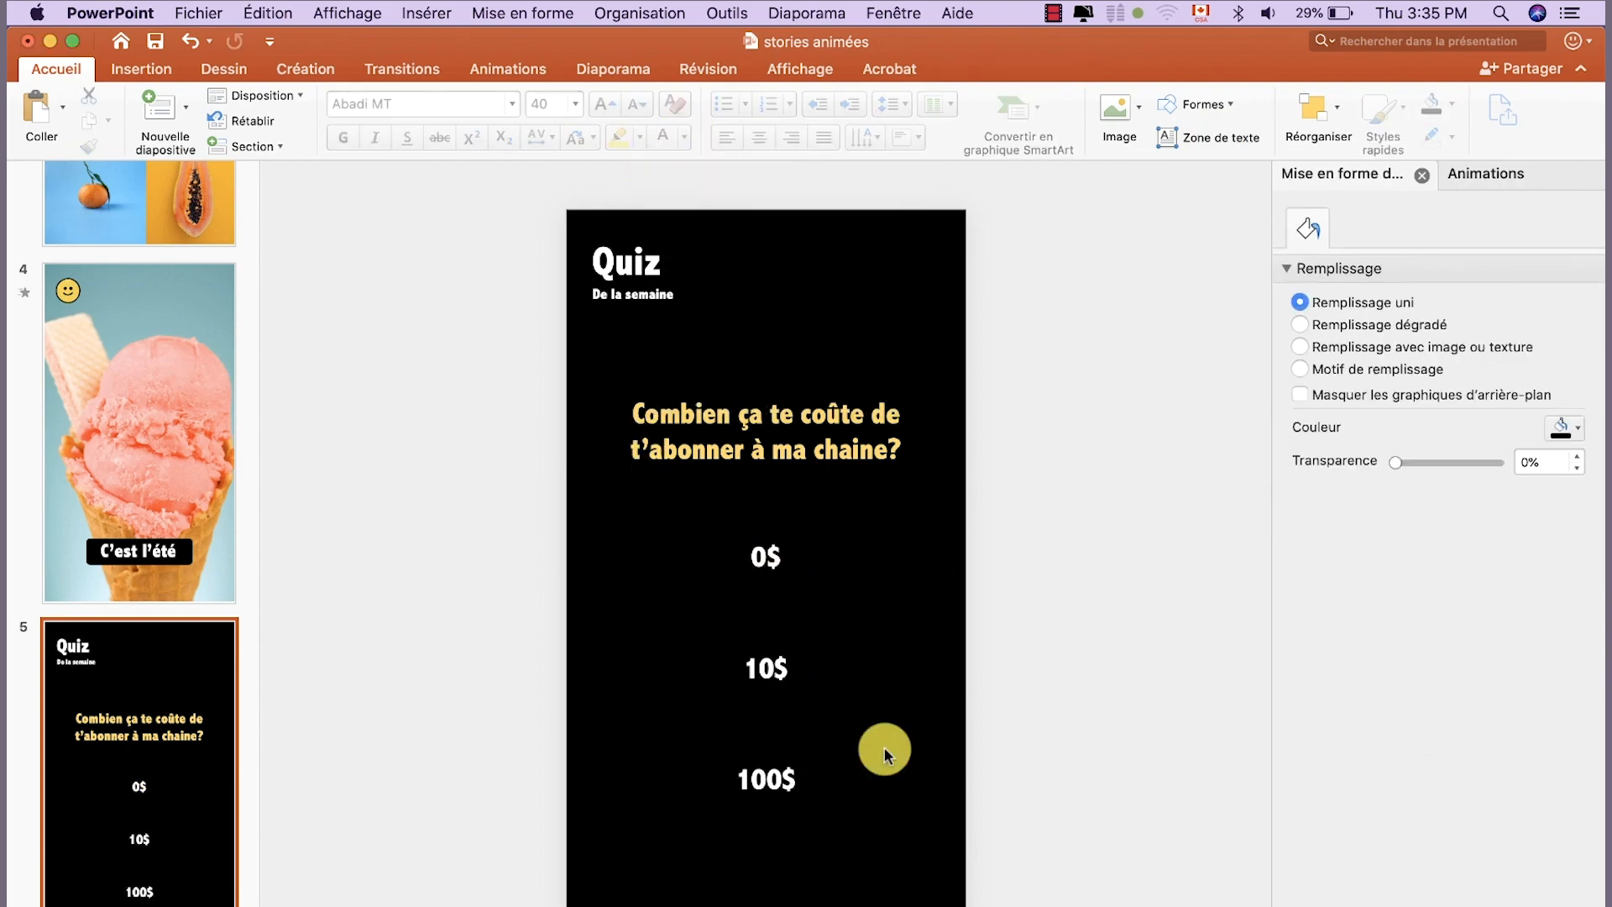
Draw an oval about 3.05 cm high and 2.85 cm wide over the 0$ answer and remove its outline
click(130, 70)
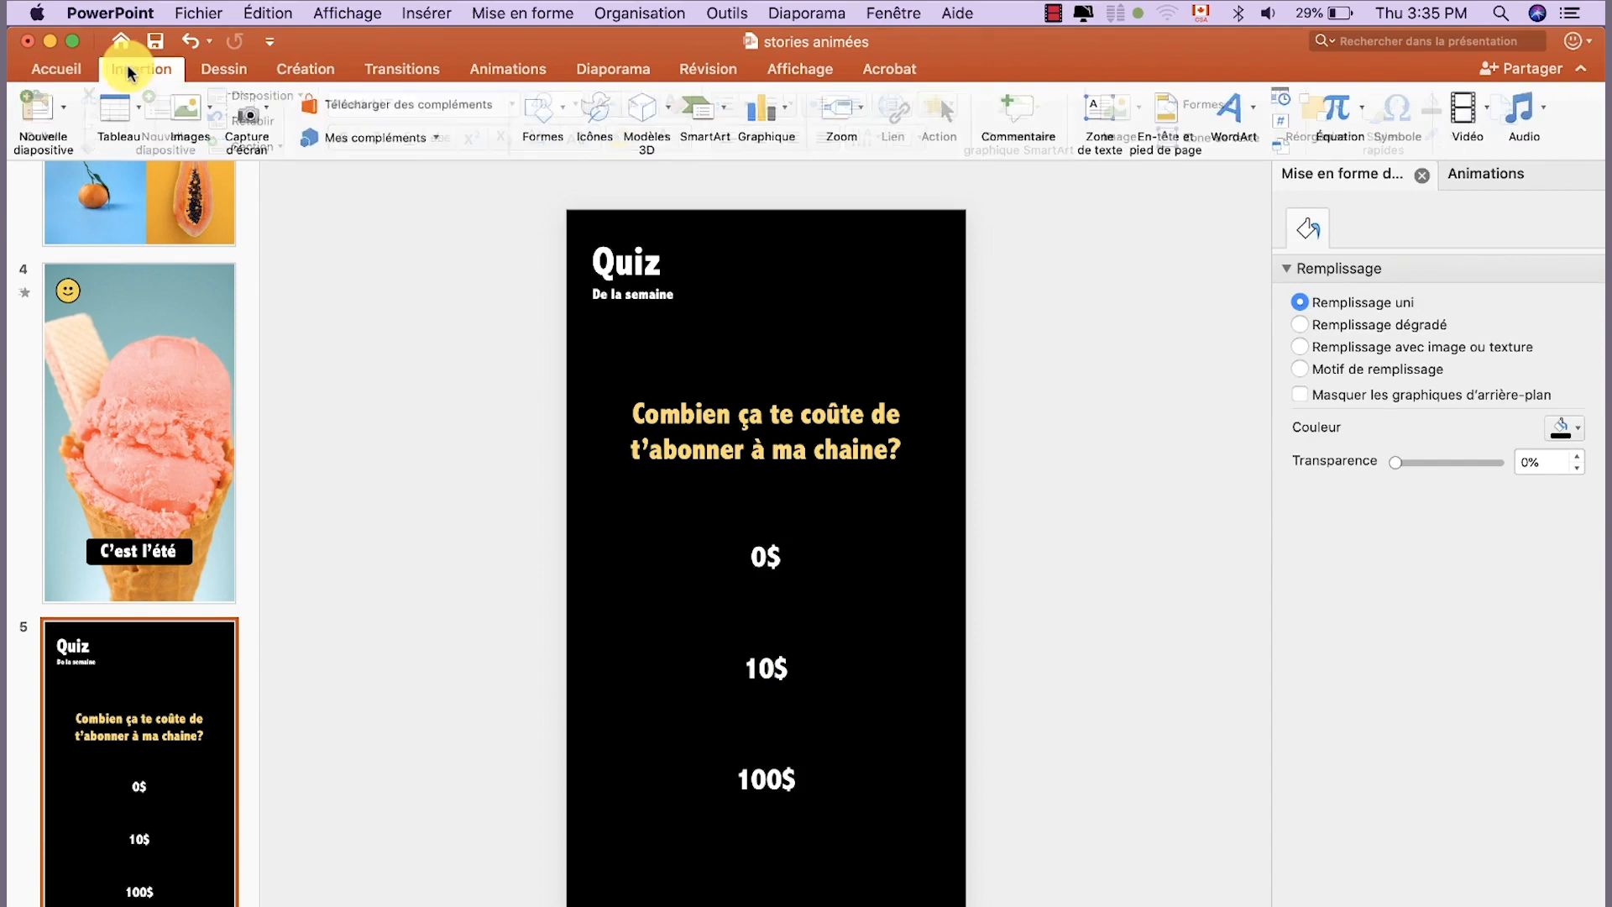
click(544, 105)
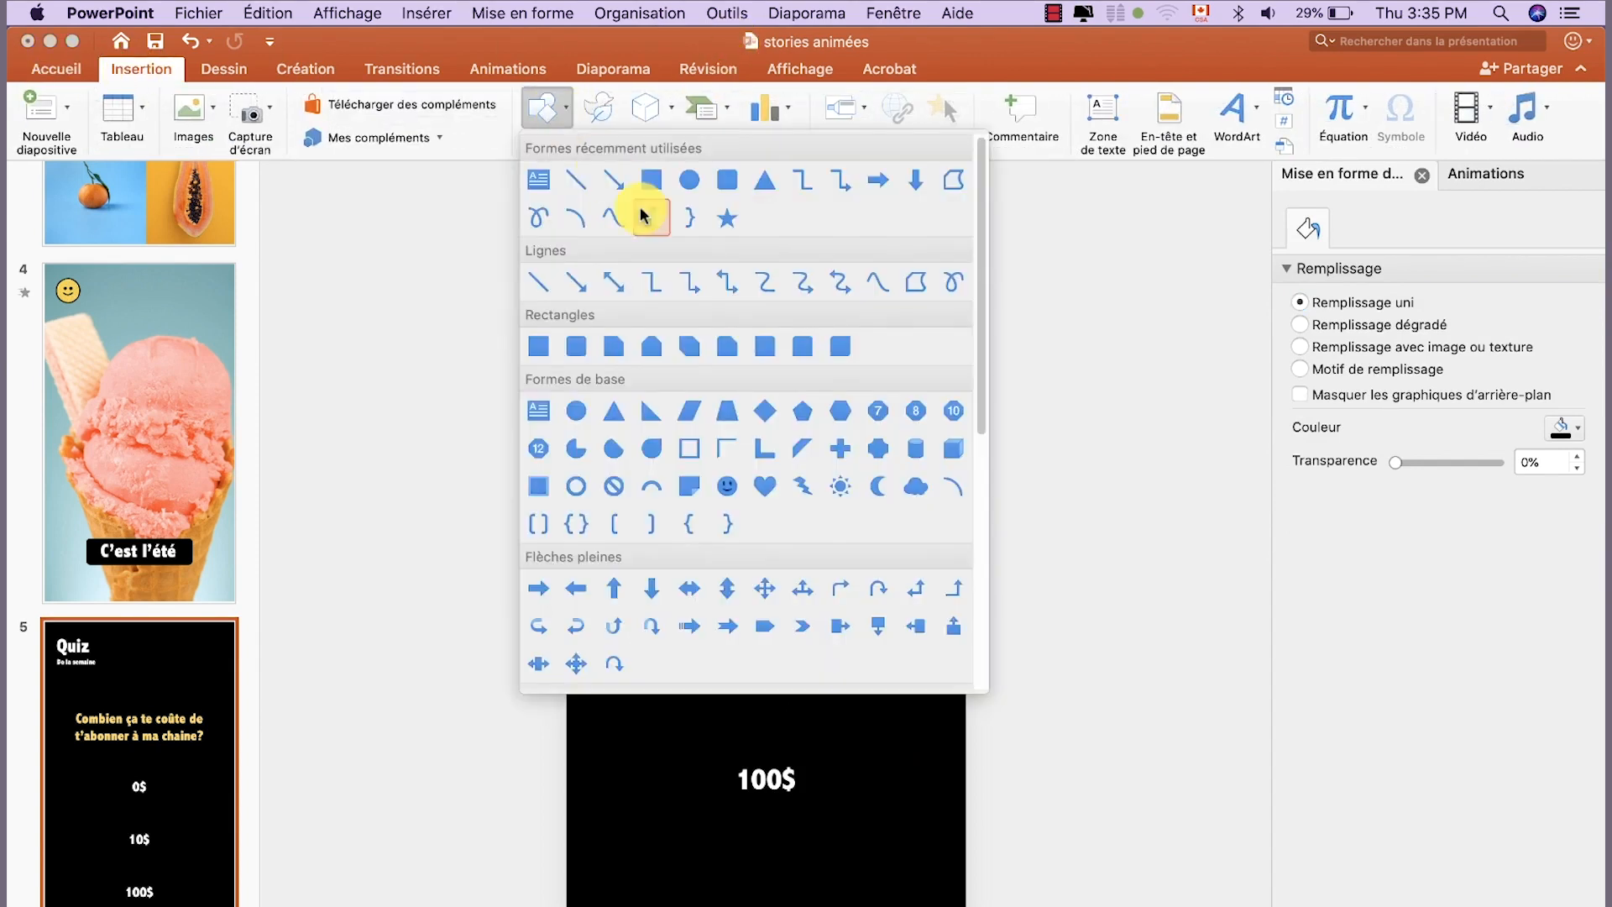
click(694, 186)
drag(743, 538, 781, 557)
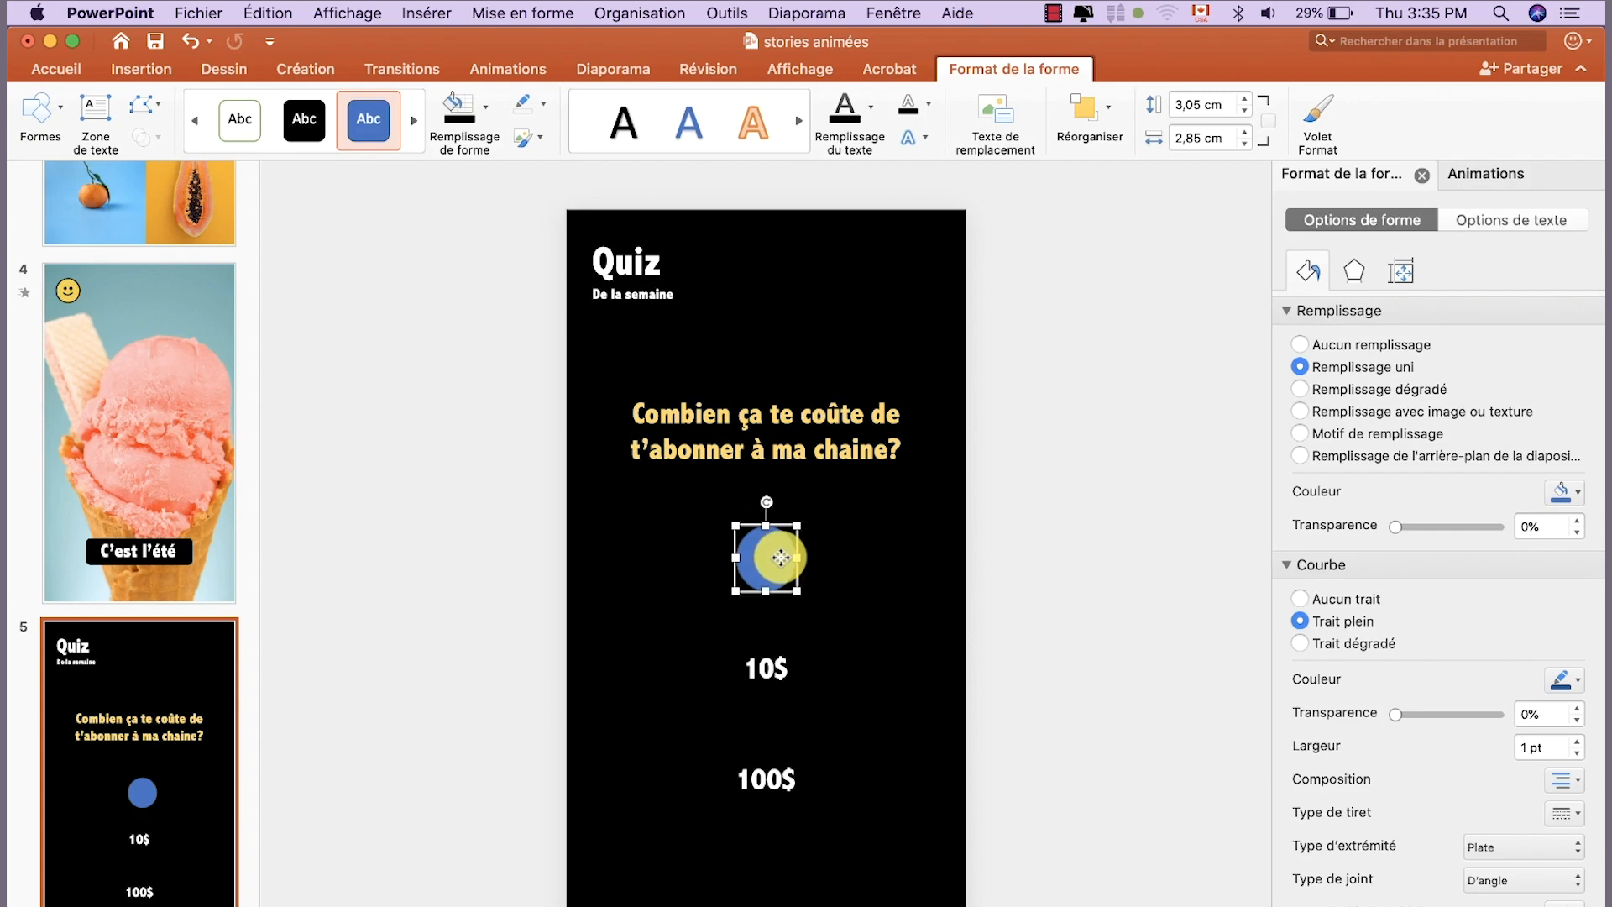
click(522, 107)
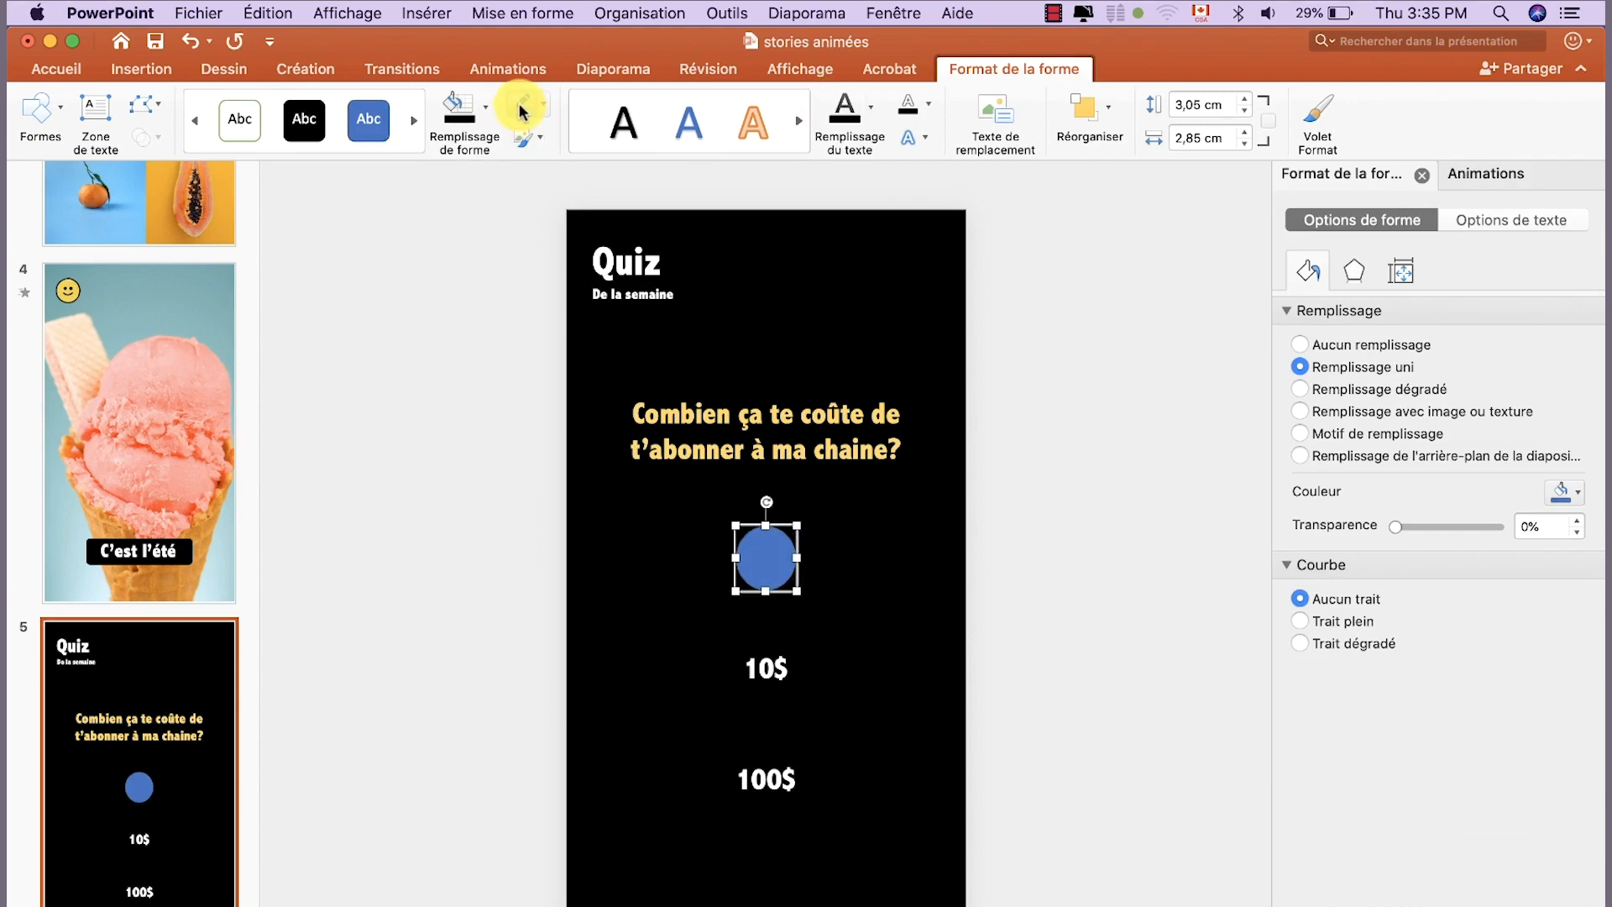
click(543, 104)
click(559, 144)
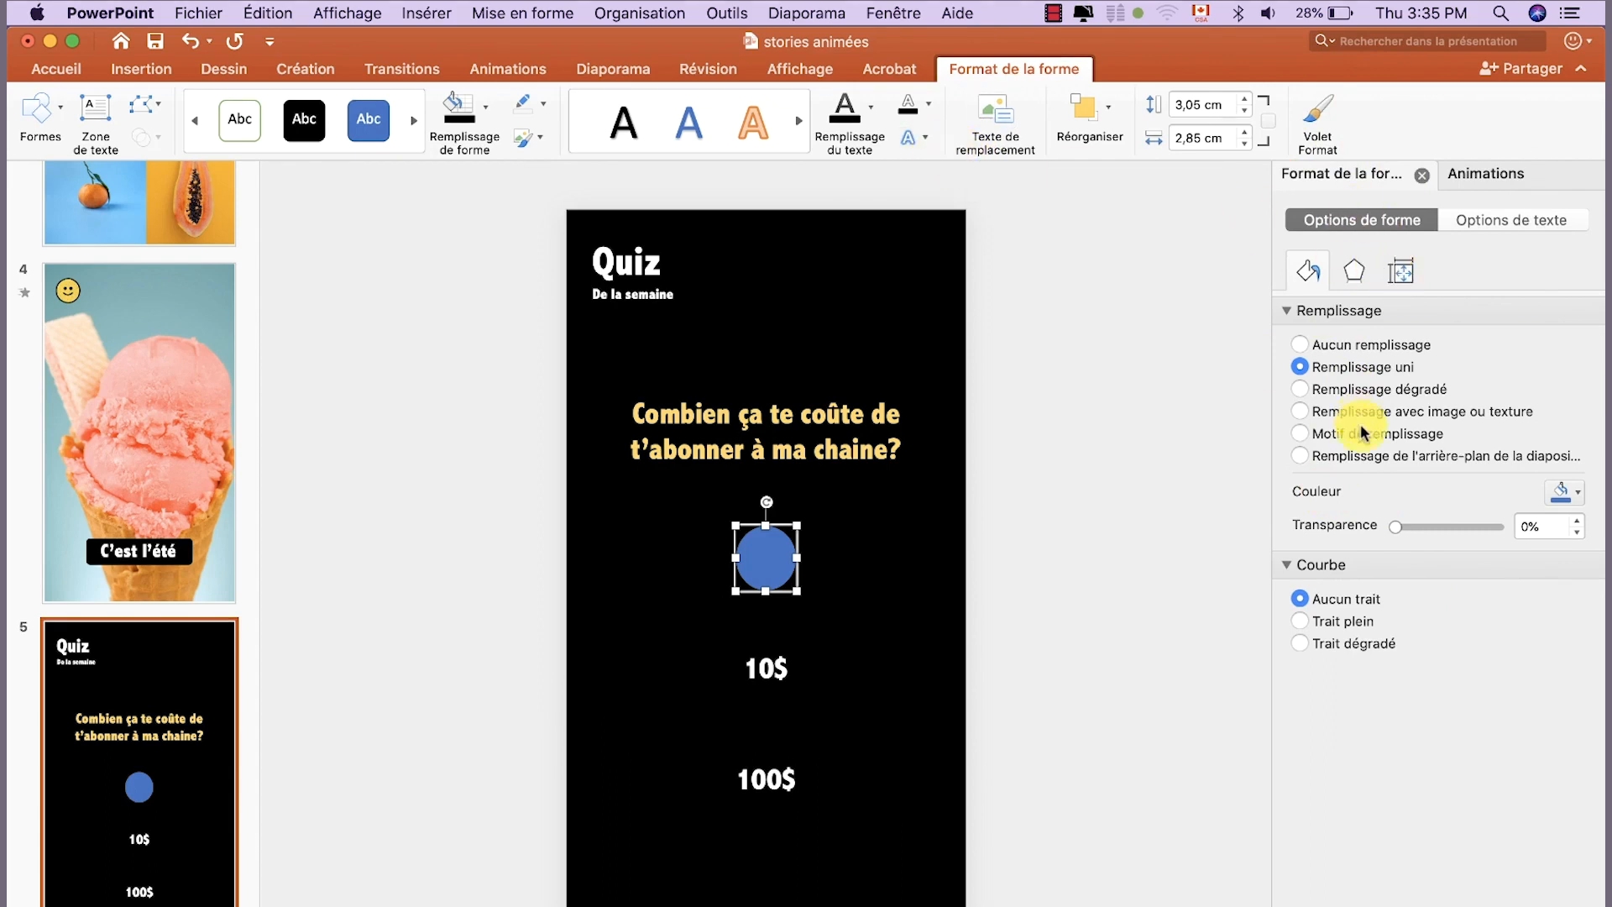
Change the oval's fill to a gradient and remove the gradient stop at 74%
click(1301, 366)
click(1301, 389)
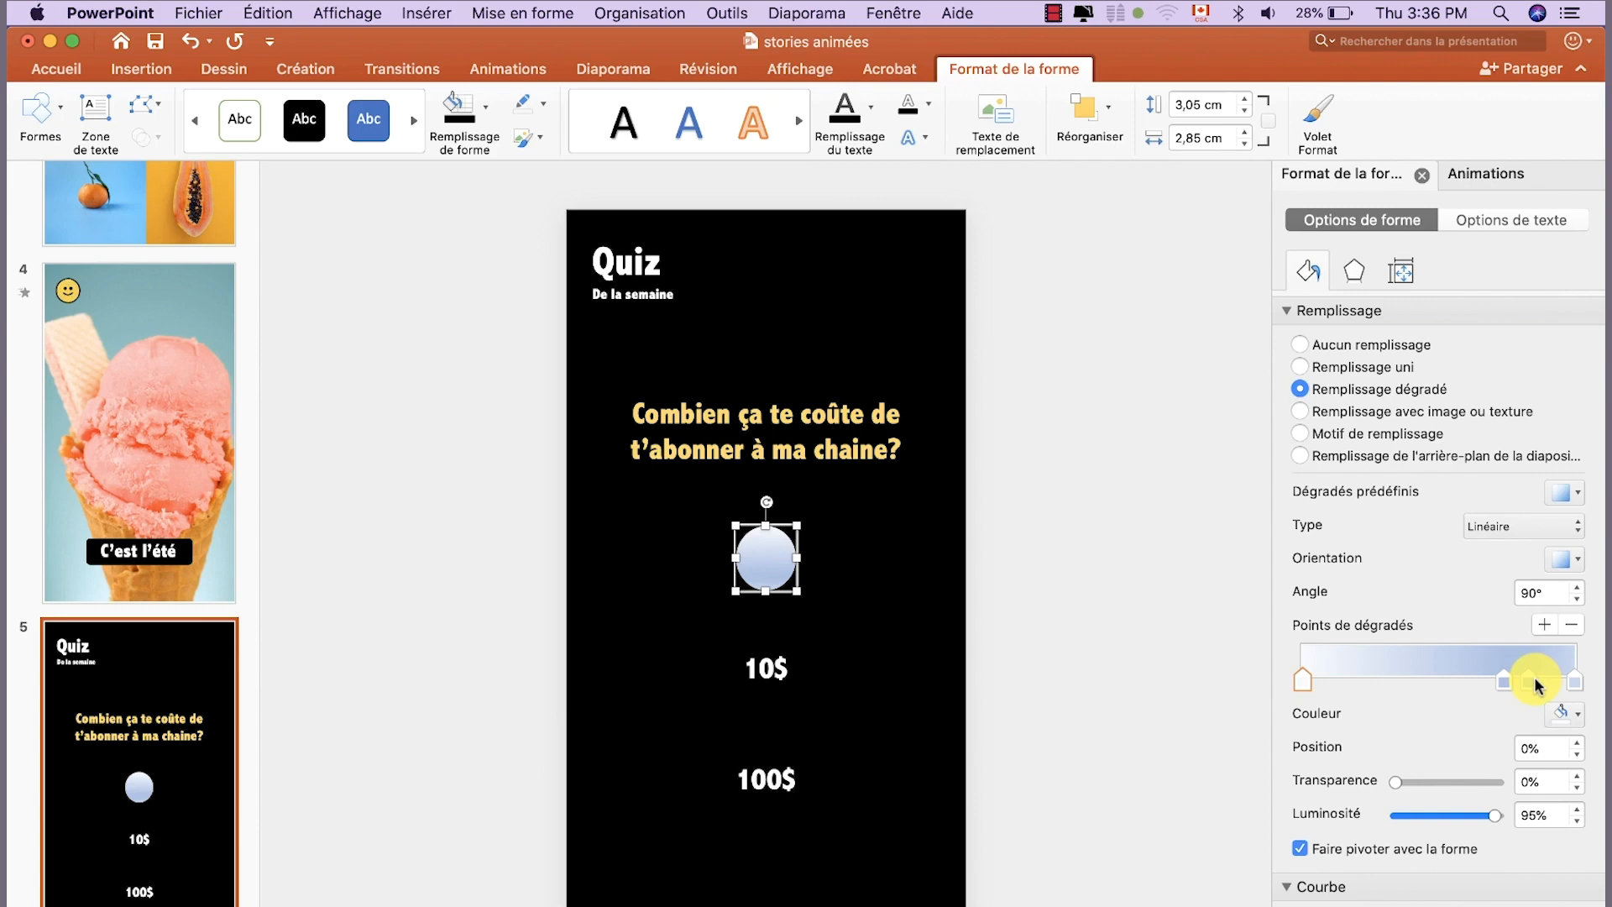
click(1503, 679)
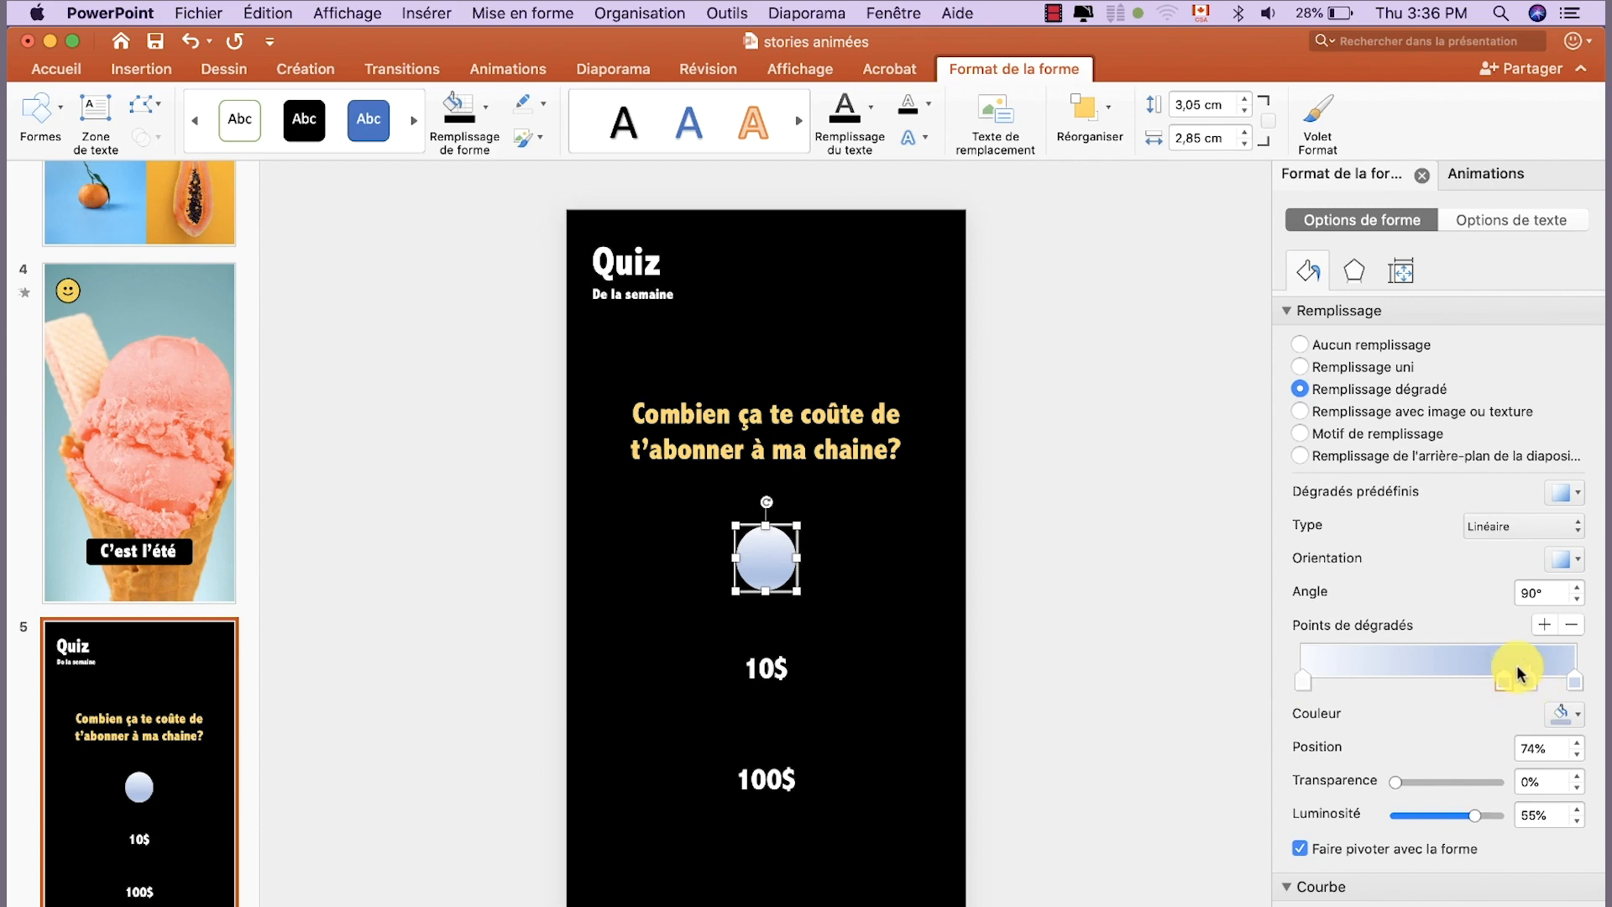
click(1576, 624)
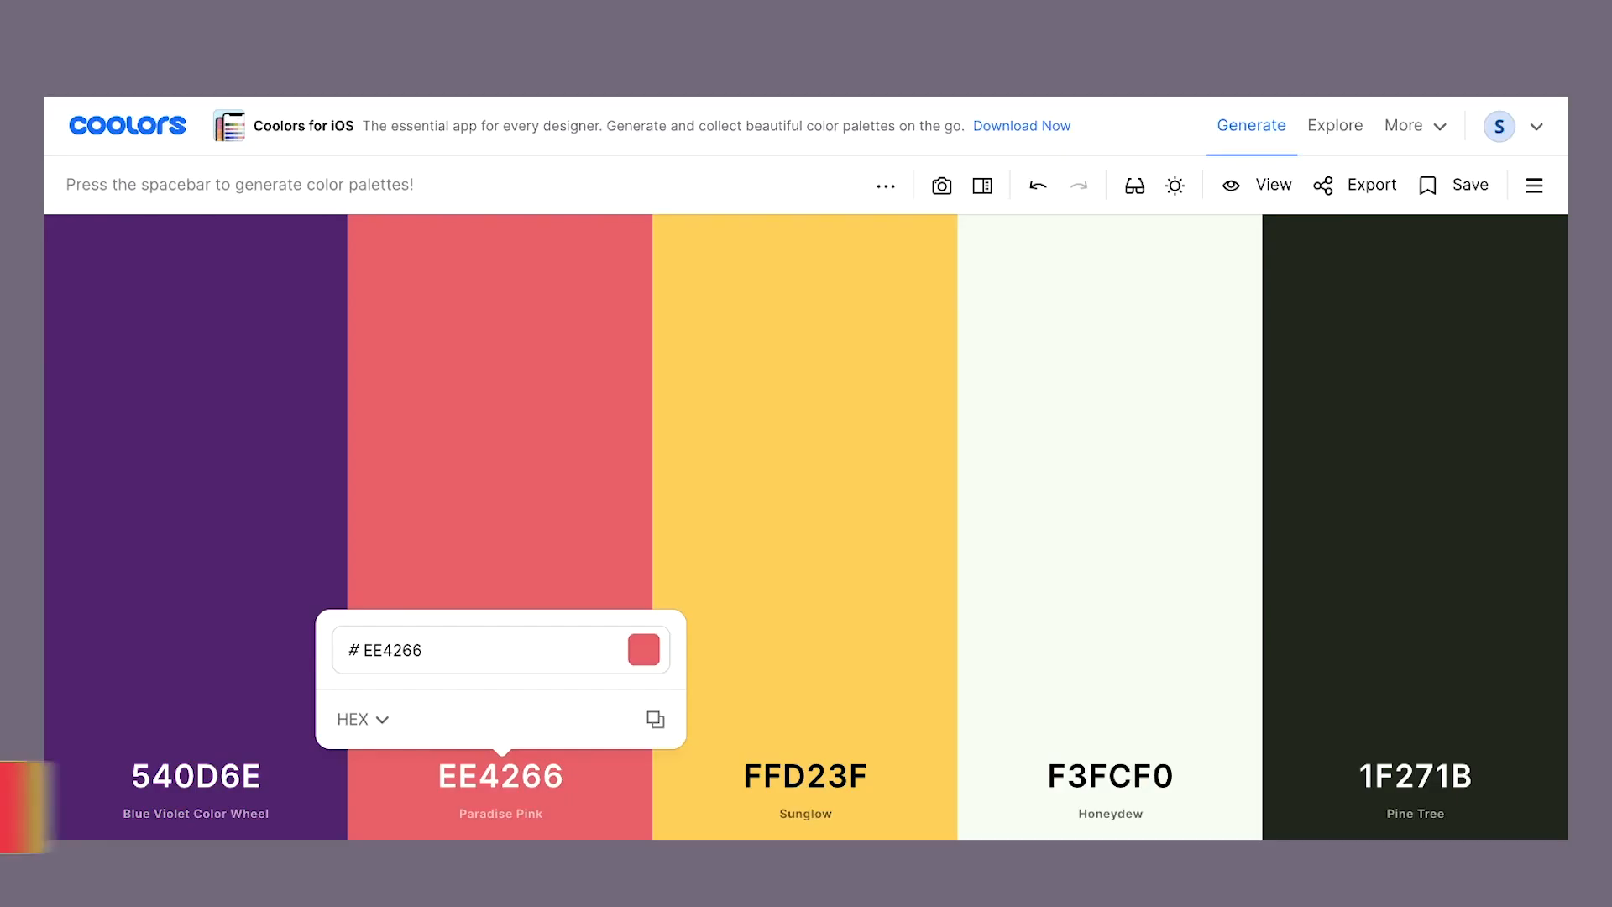
Switch to the Coolors palette and copy the hex code of the purple swatch, 540D6E
mouse_move(874, 394)
click(733, 502)
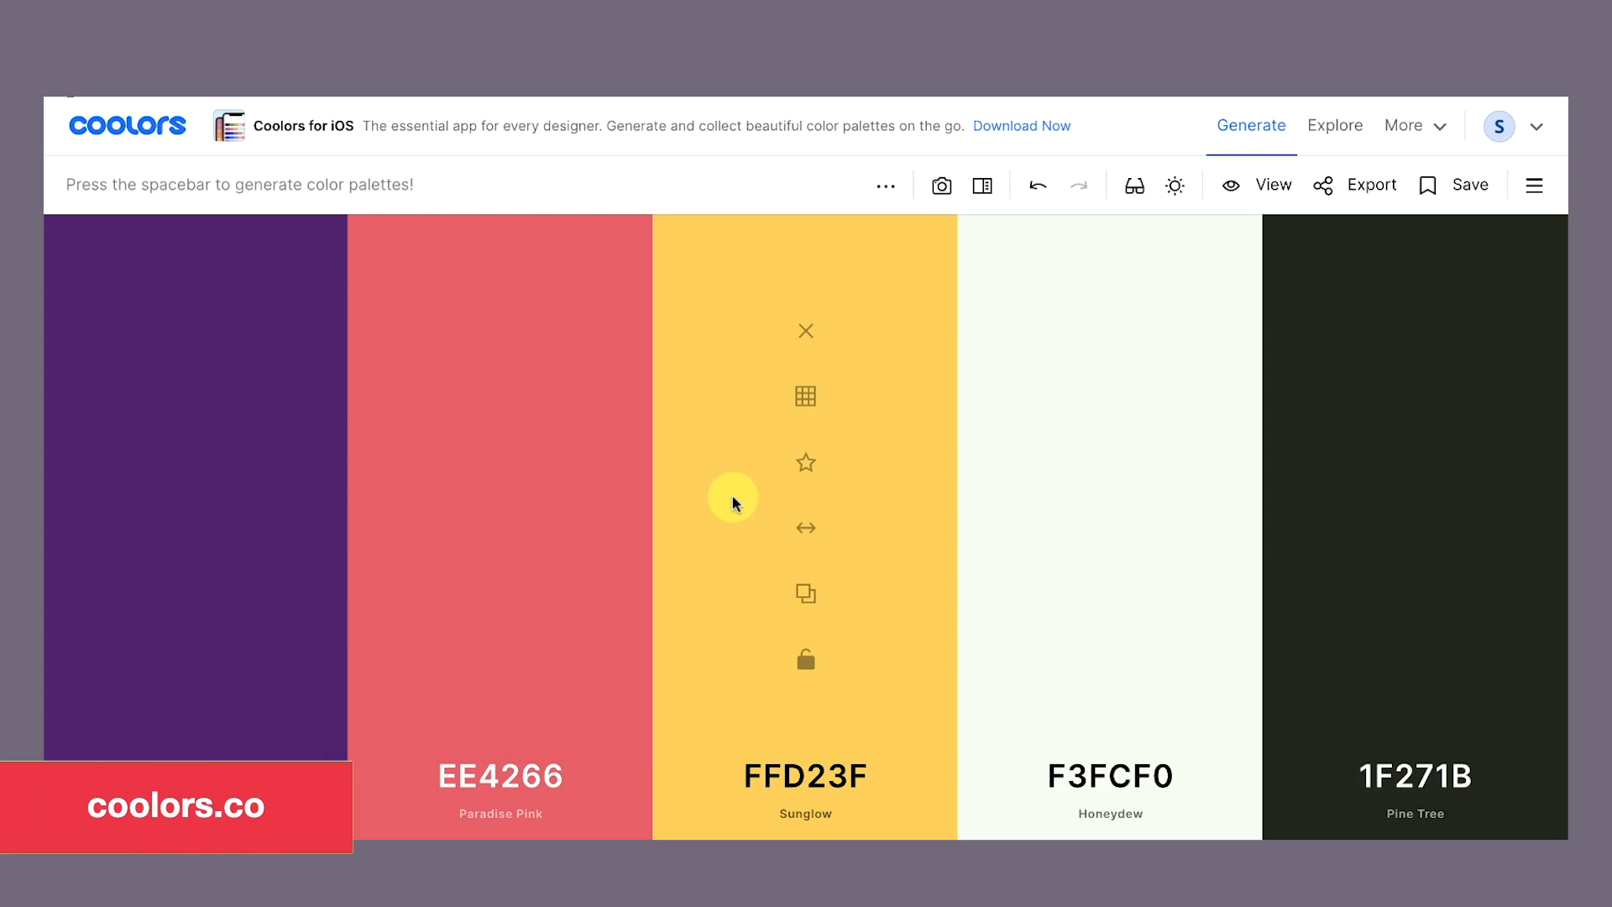
mouse_move(569, 633)
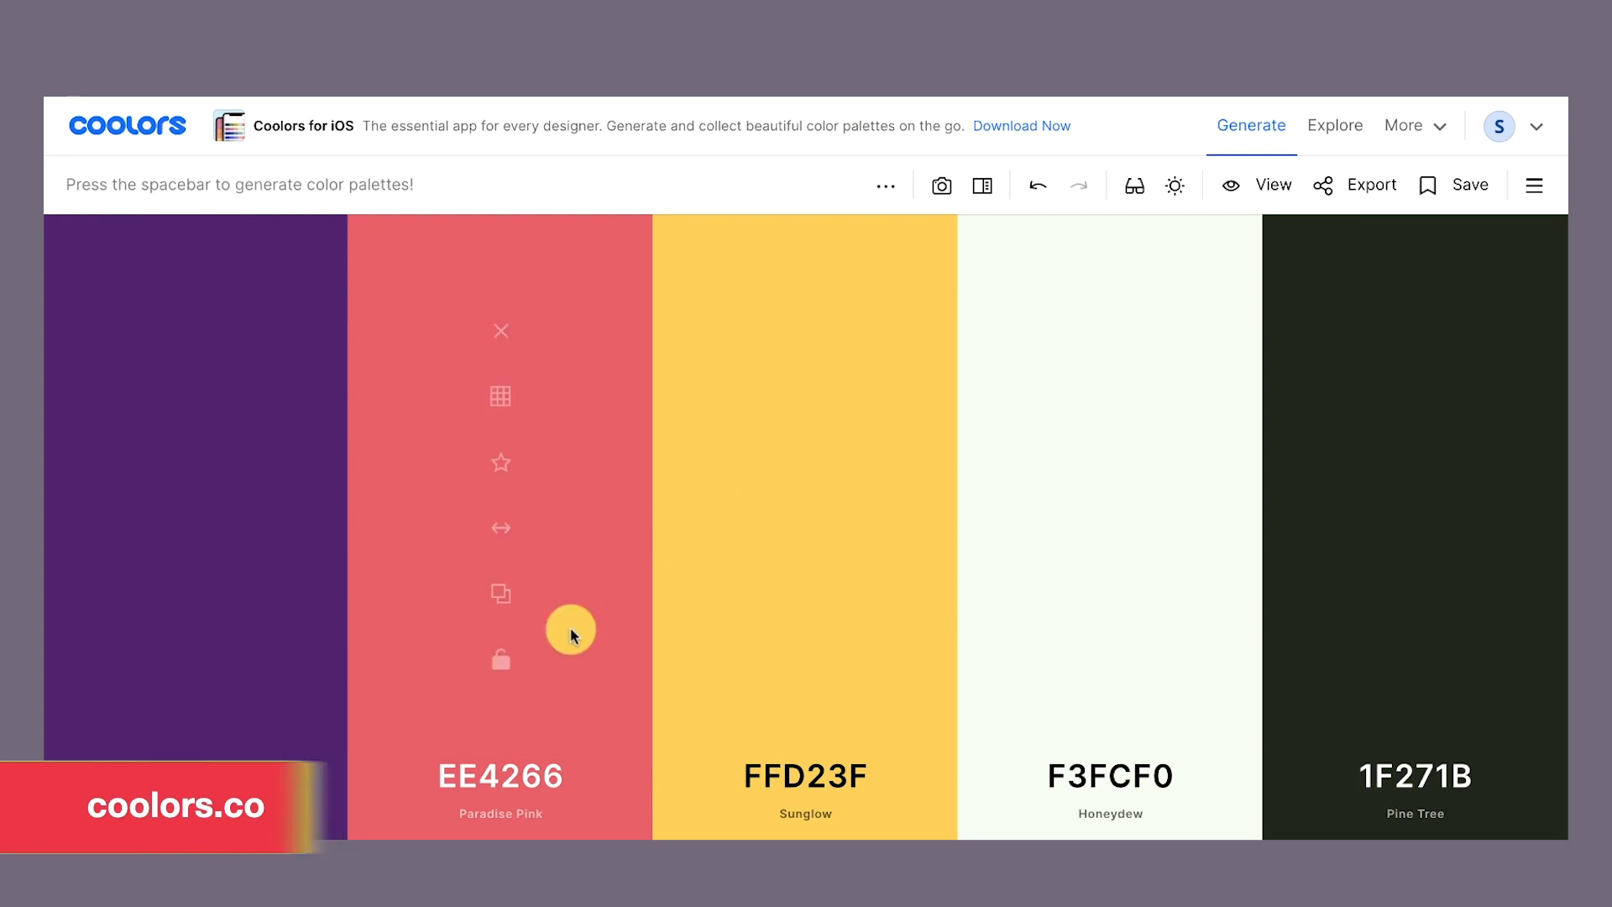
mouse_move(387, 695)
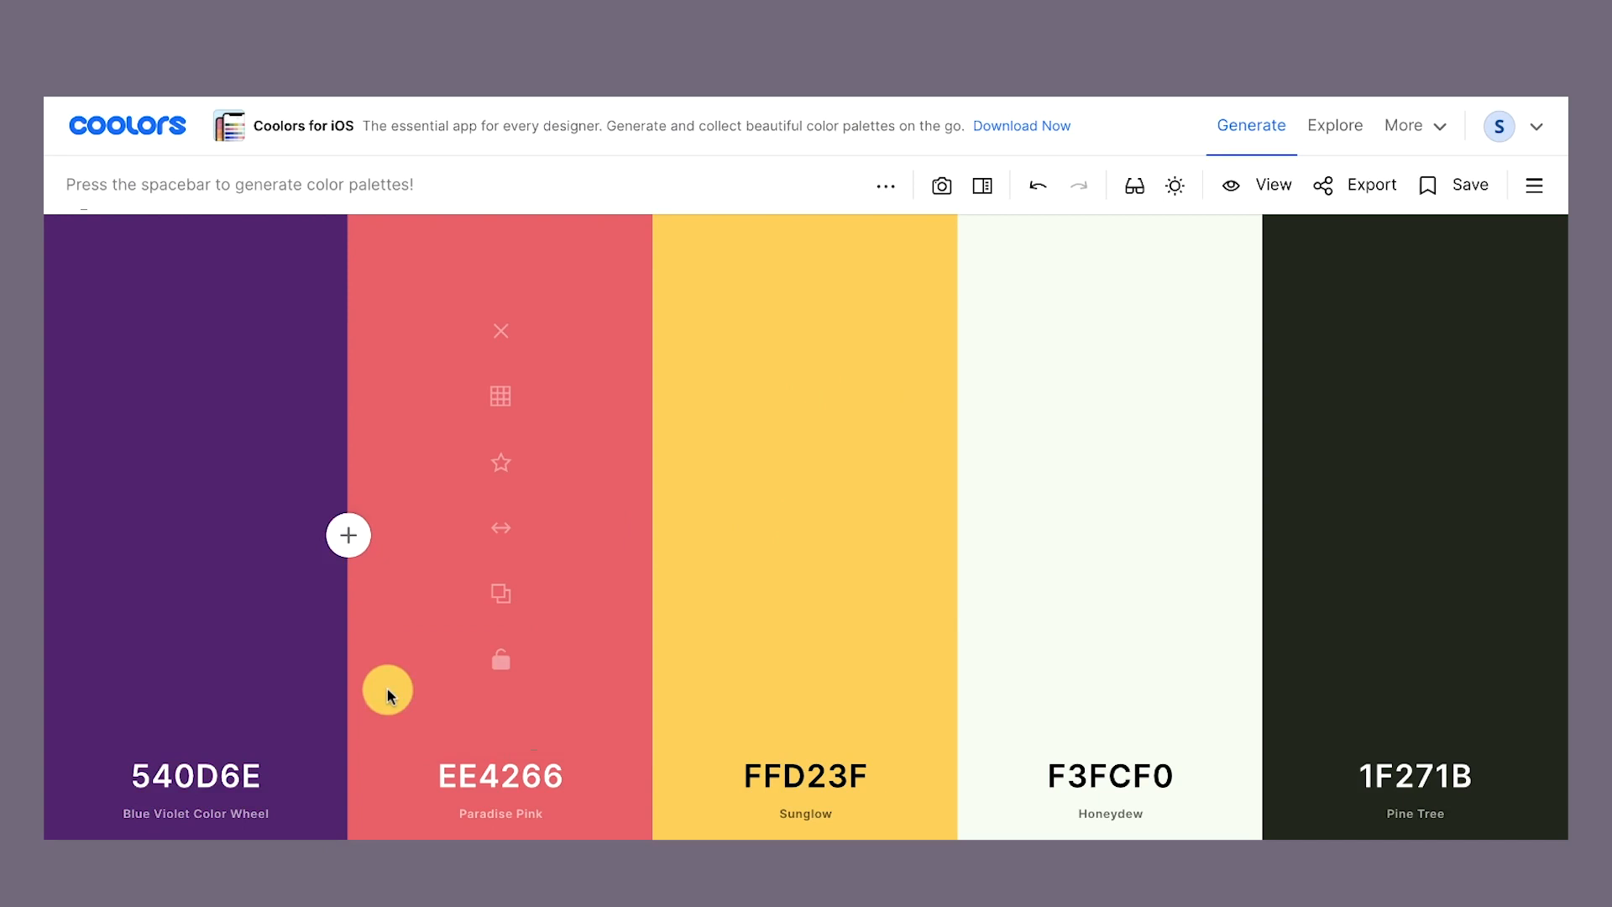
mouse_move(315, 724)
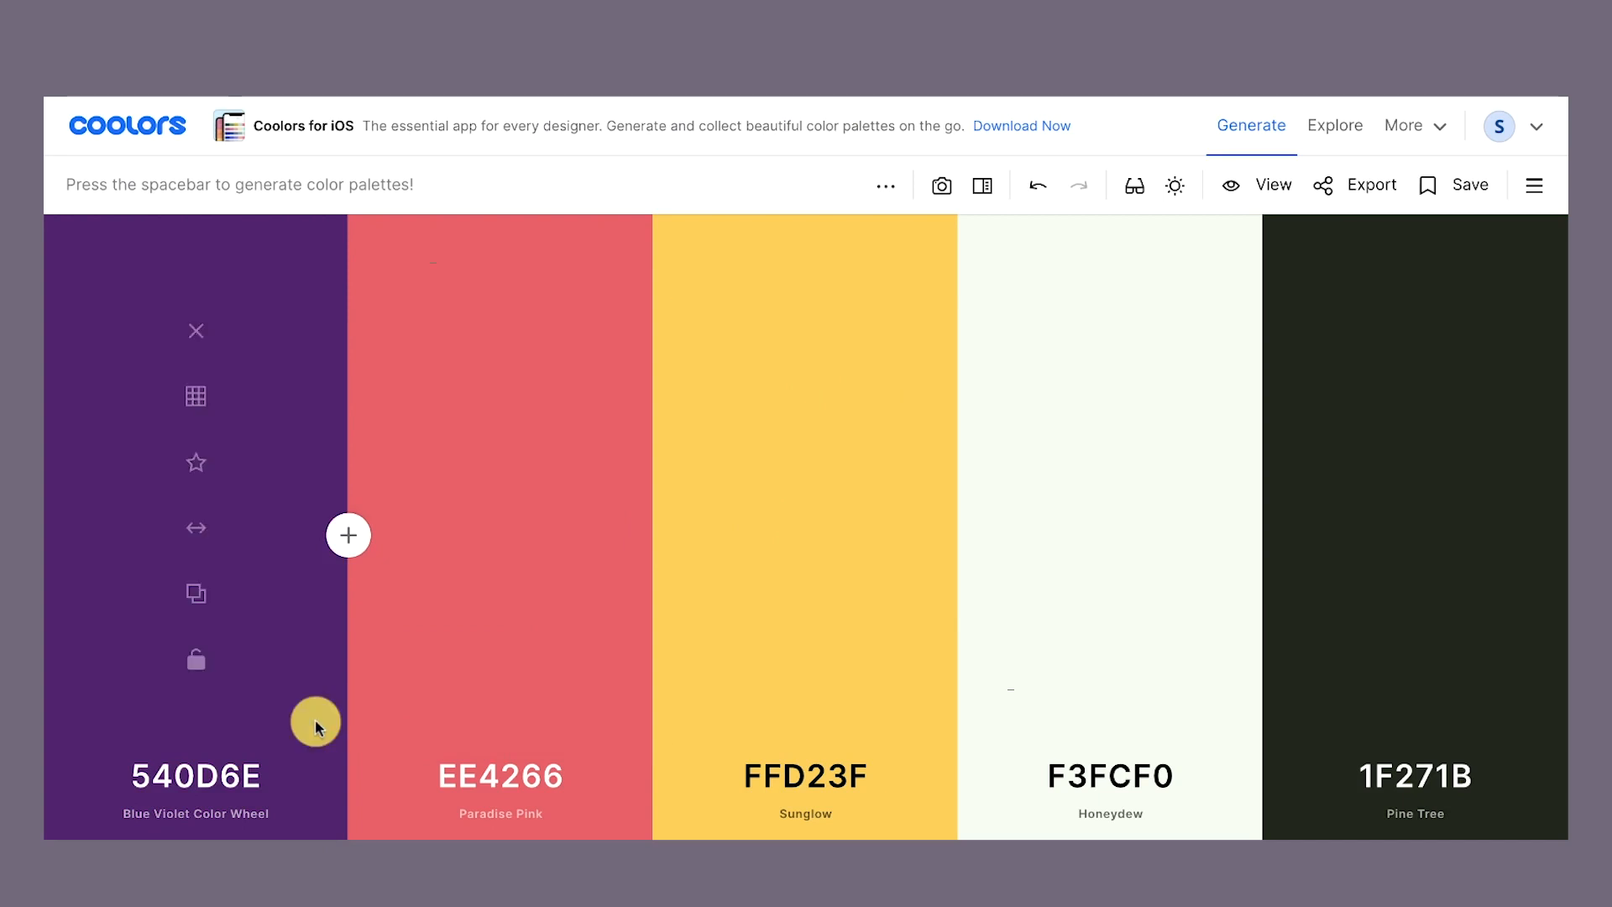
click(237, 774)
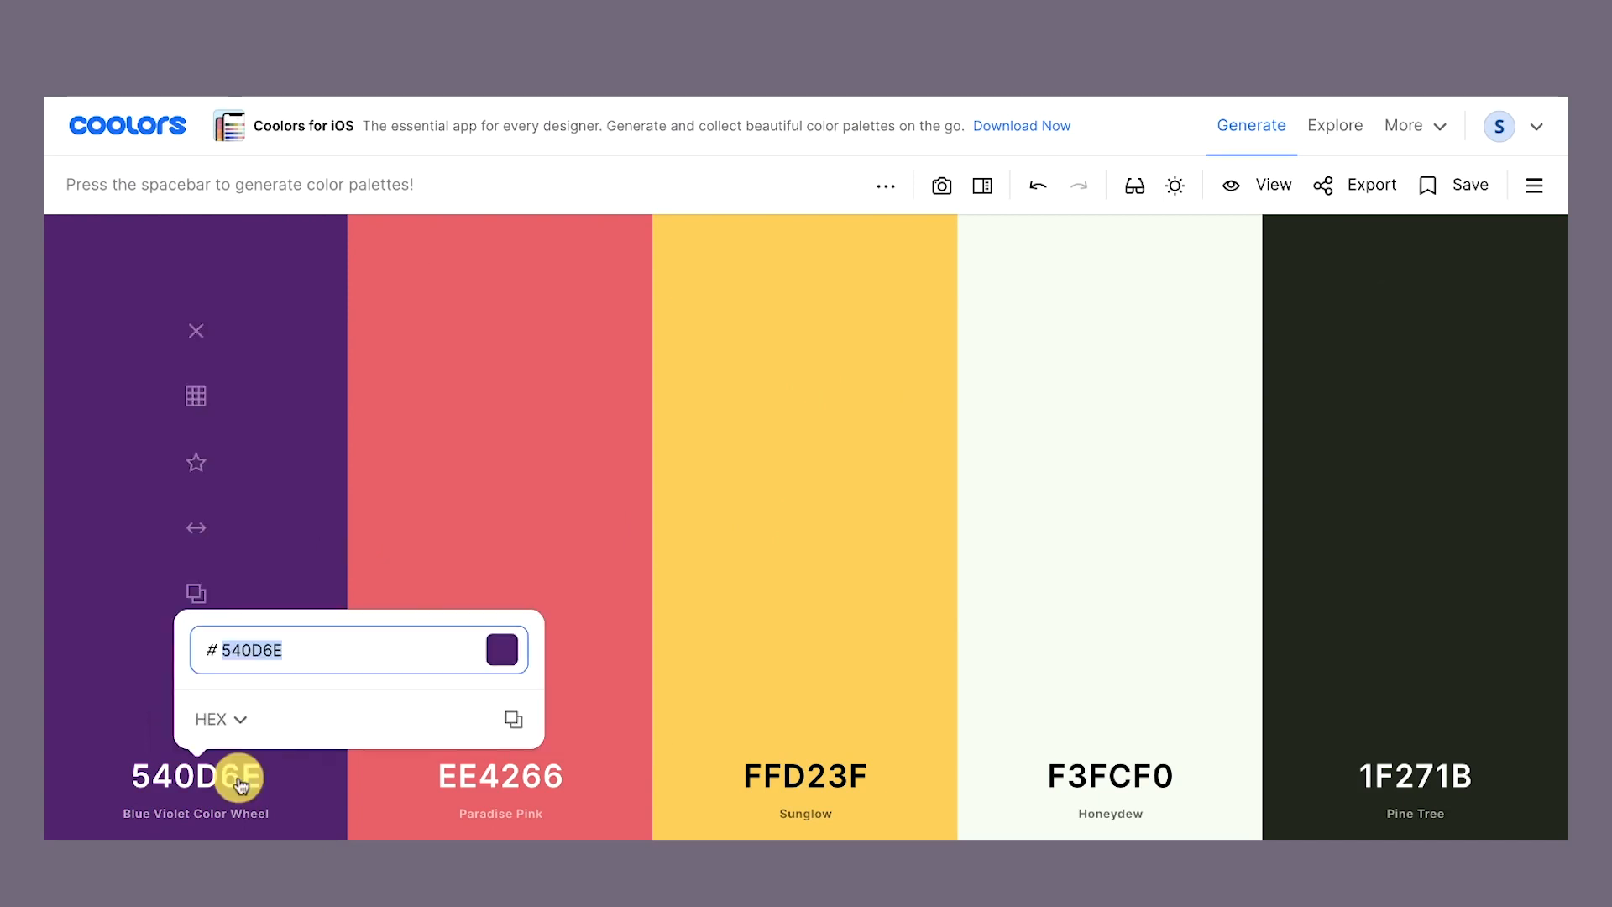
click(515, 724)
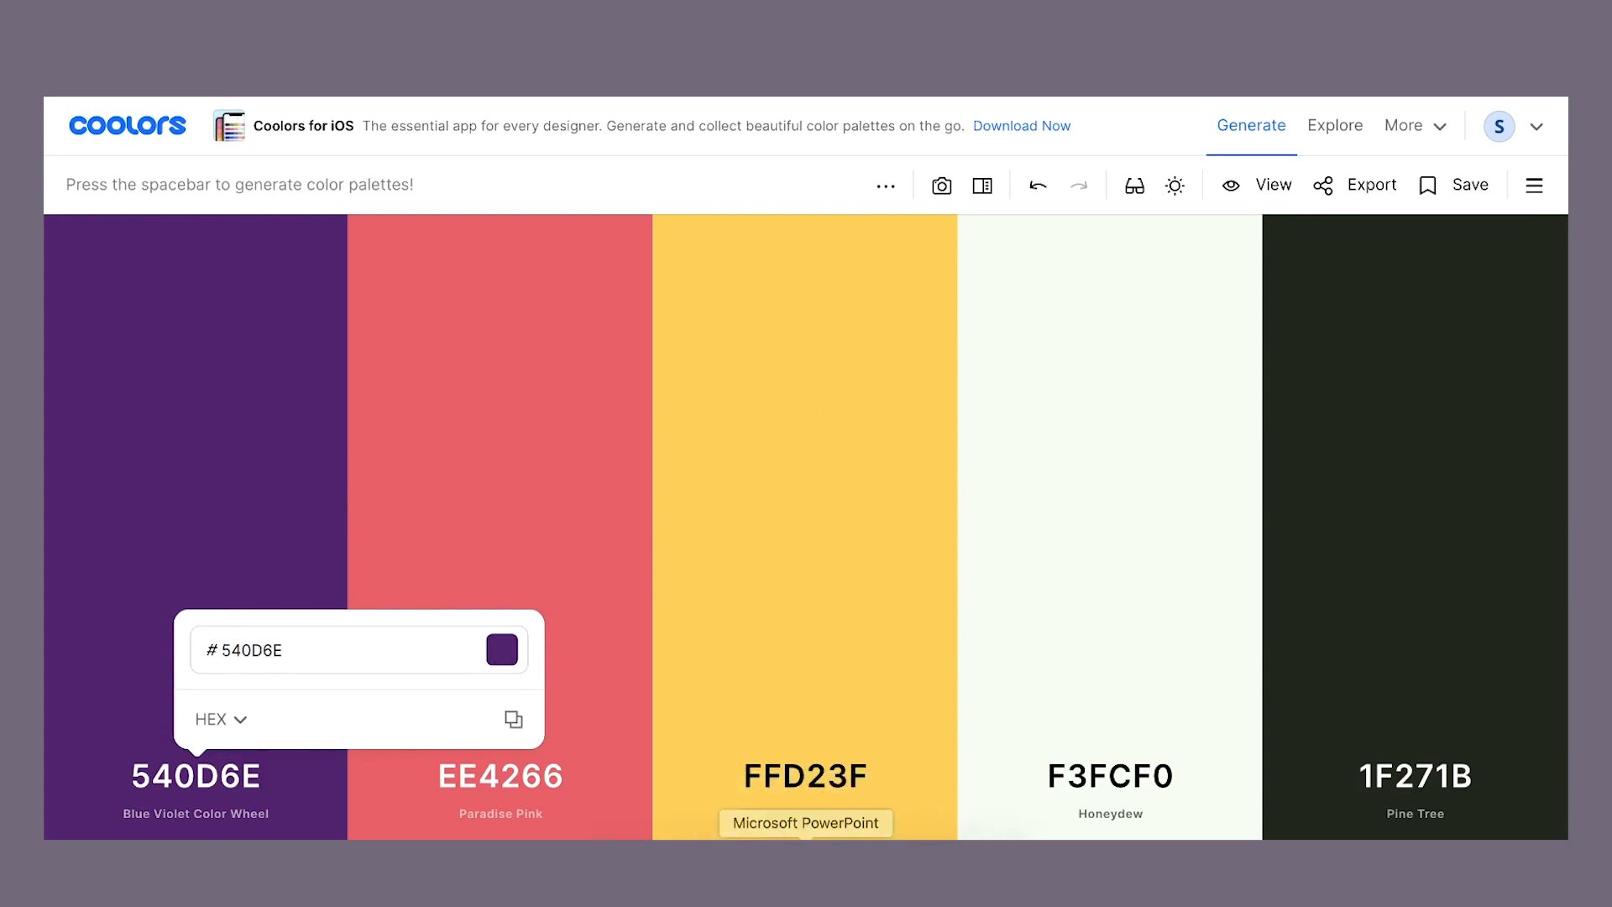
Switch back to PowerPoint and set the first gradient stop's color to hex 540D6E
click(806, 865)
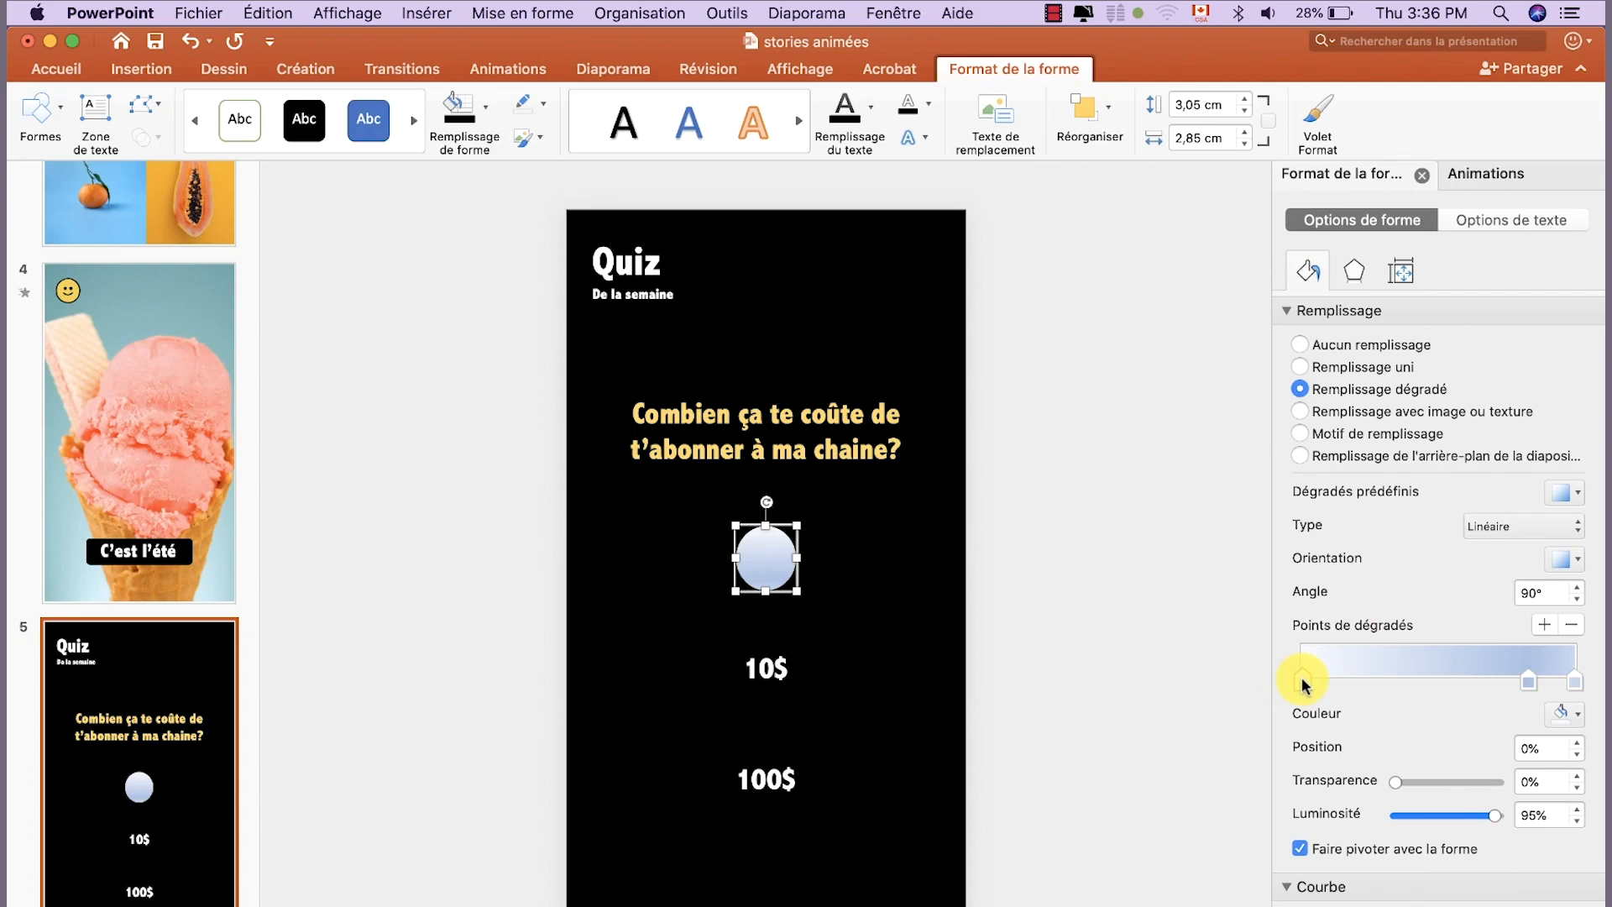
click(1567, 713)
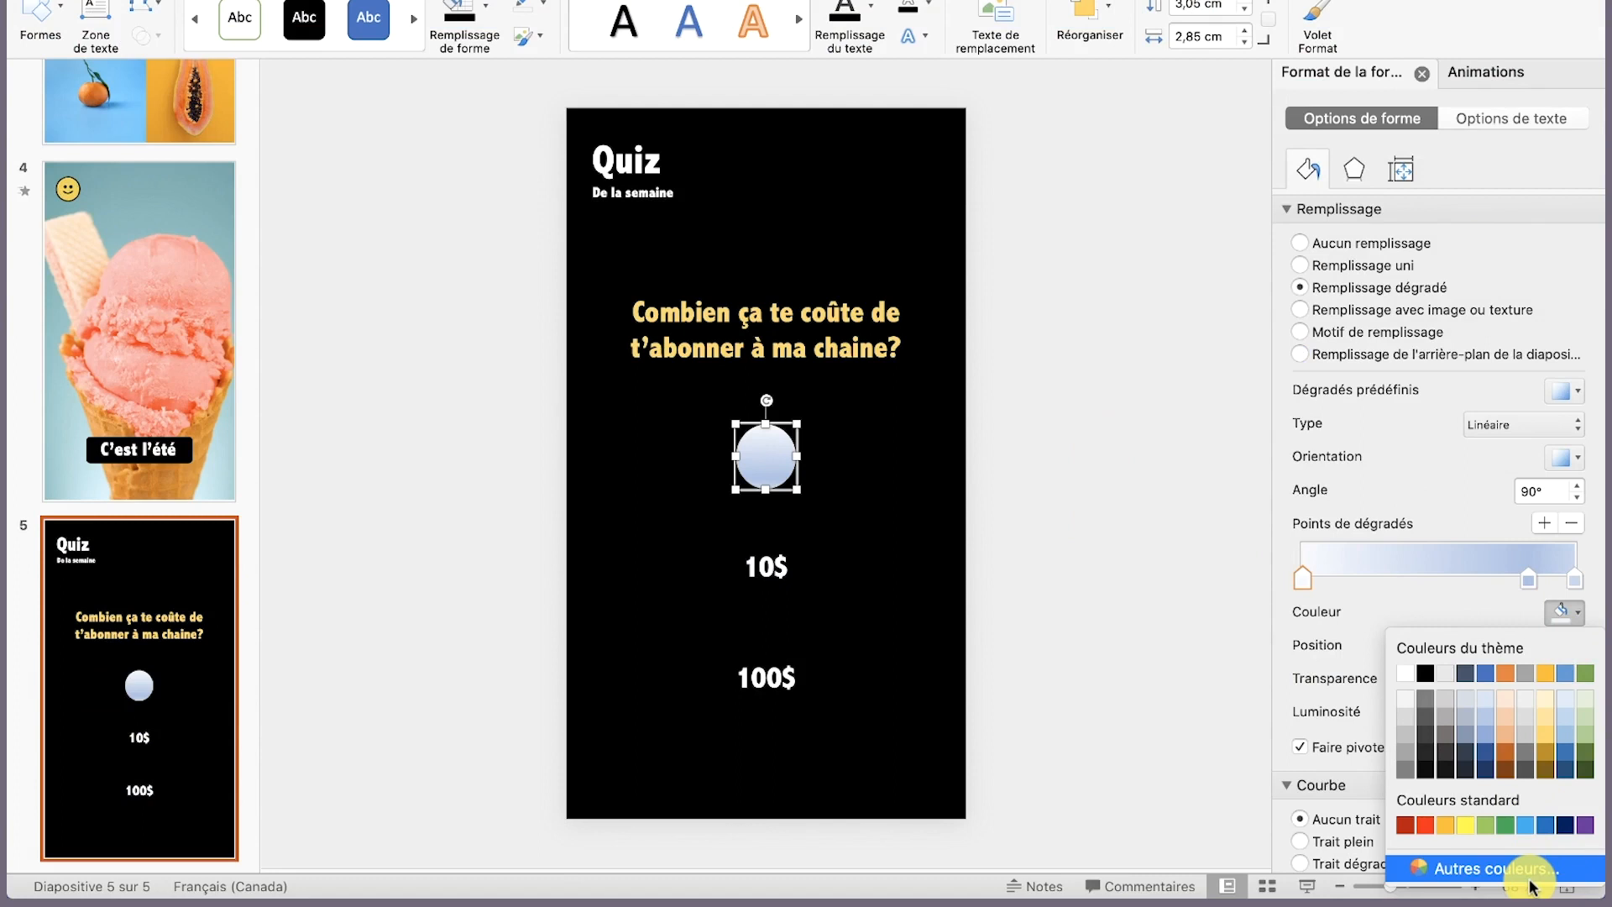
click(1528, 875)
key(super+v)
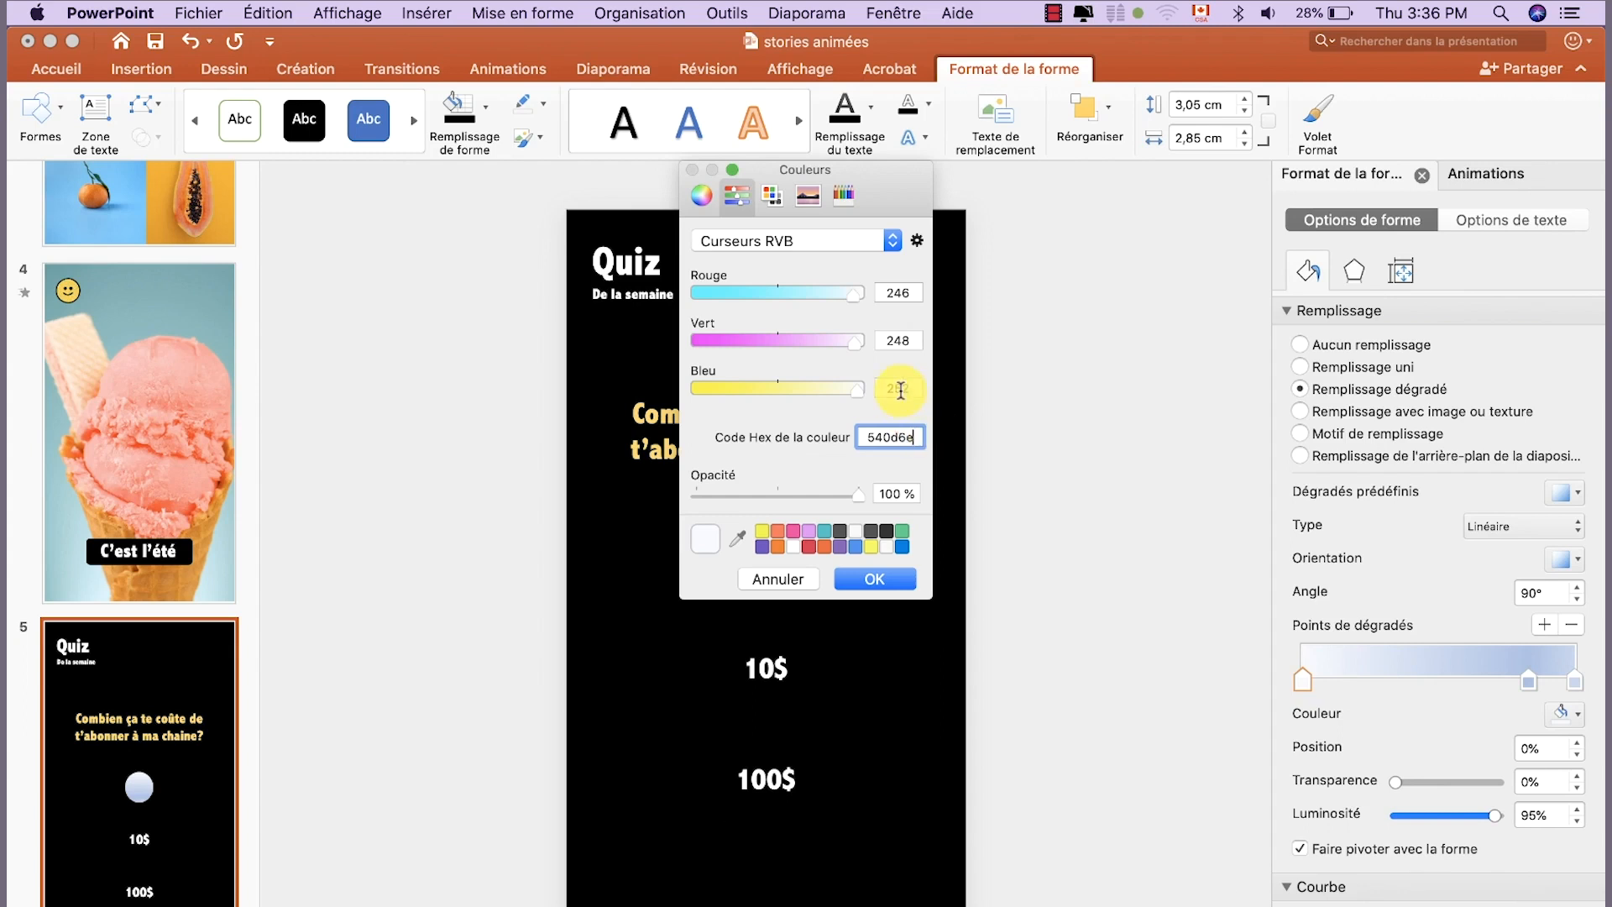
click(900, 388)
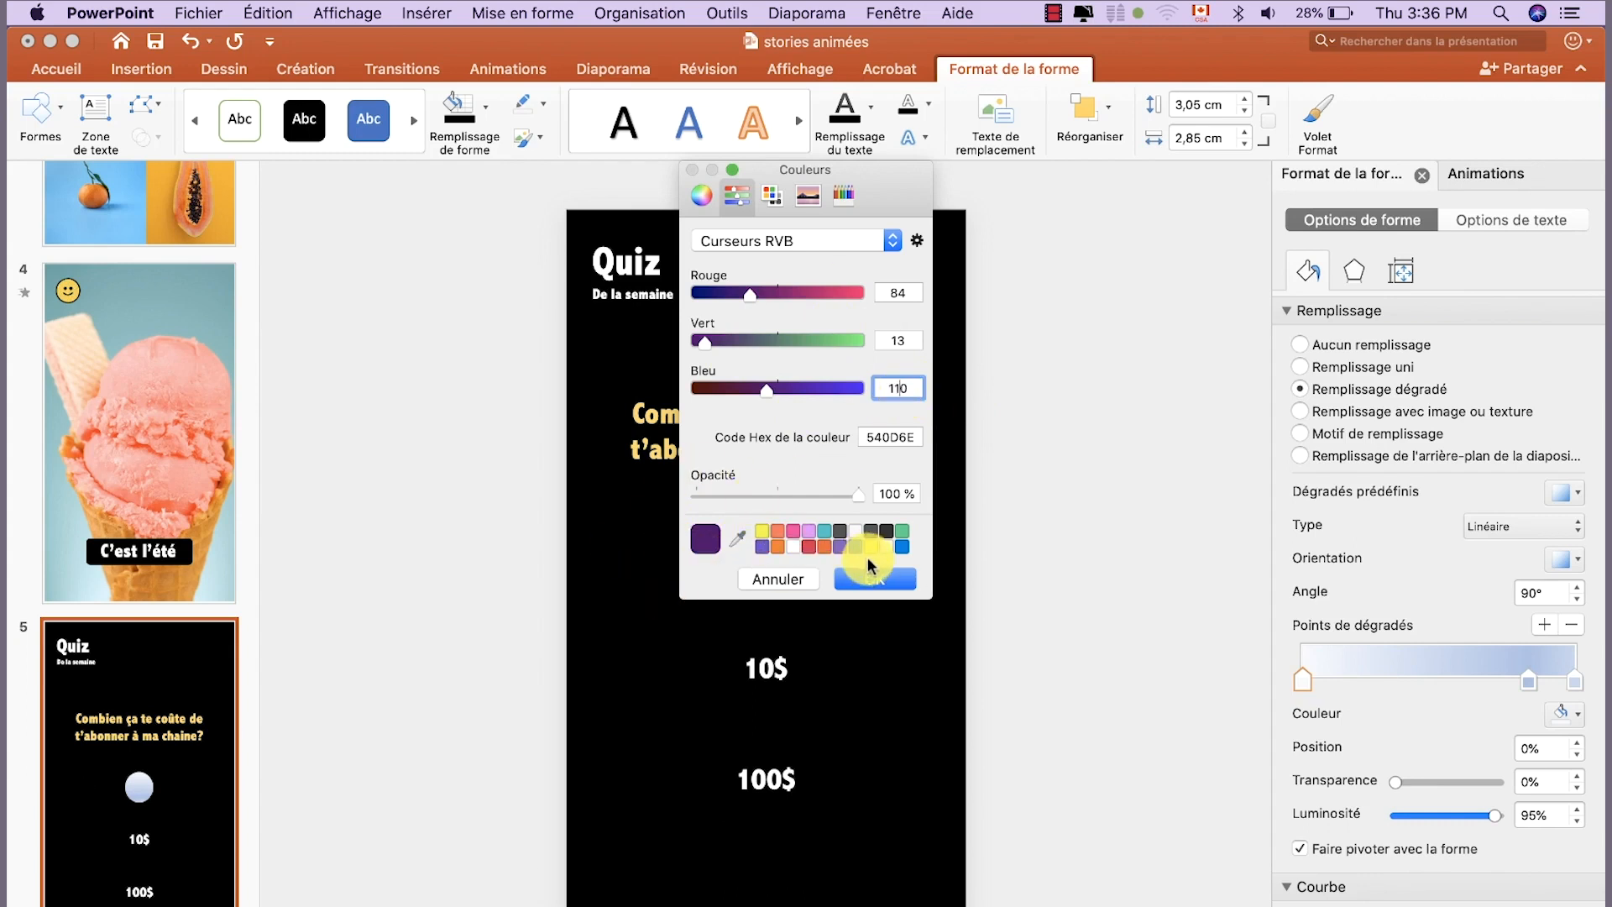
click(873, 578)
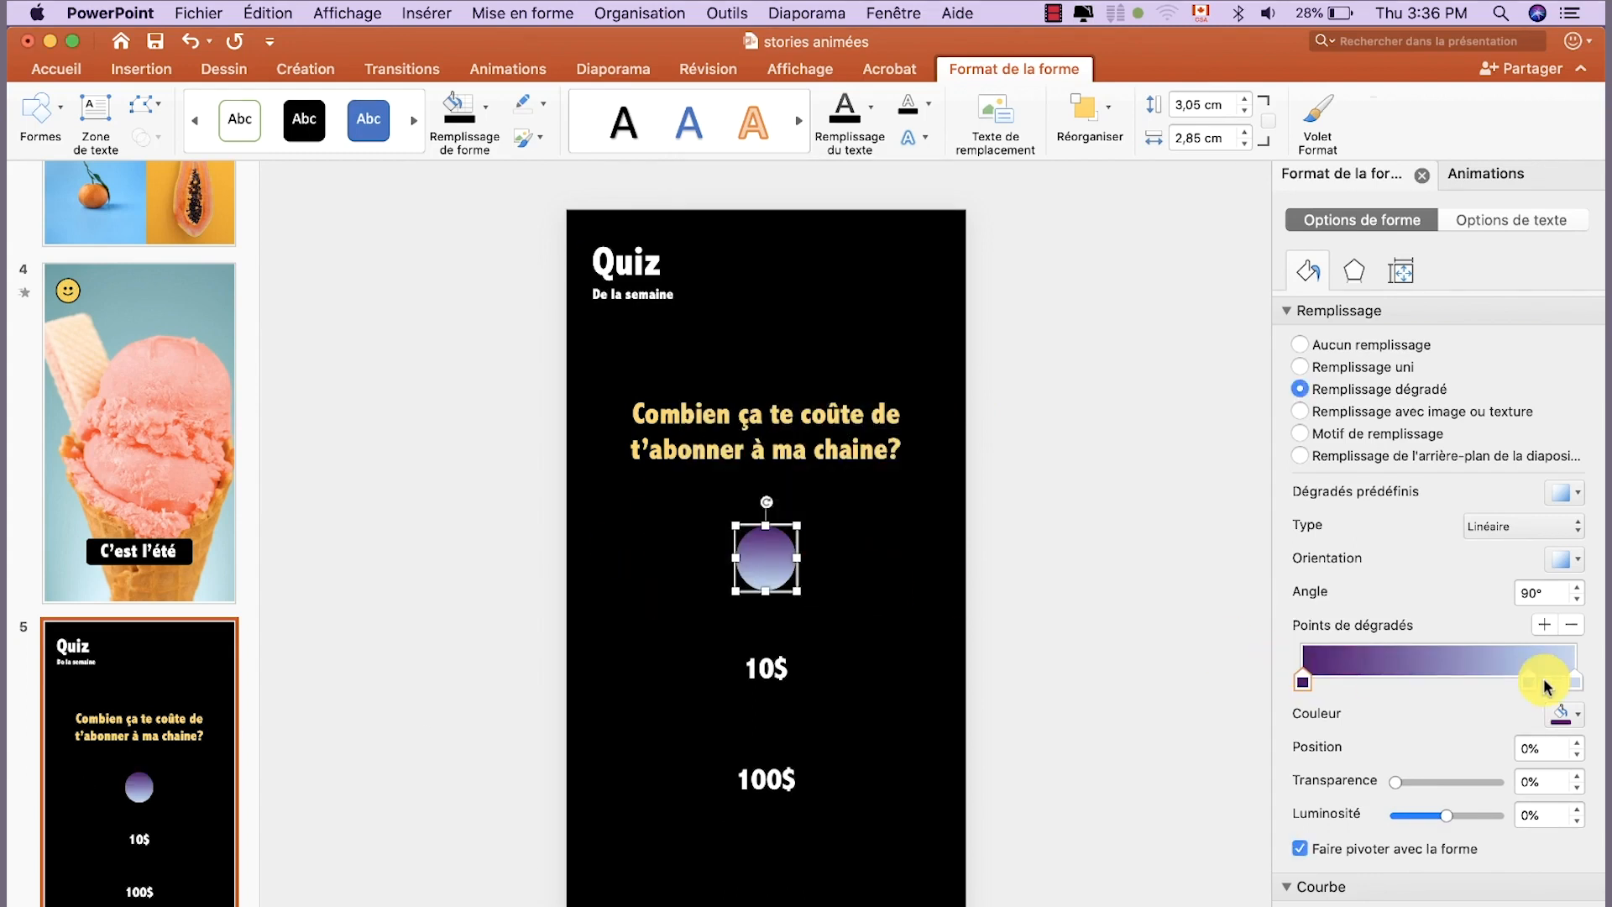
Switch to the Coolors palette and copy the hex code of the pink swatch, EE4266
click(756, 902)
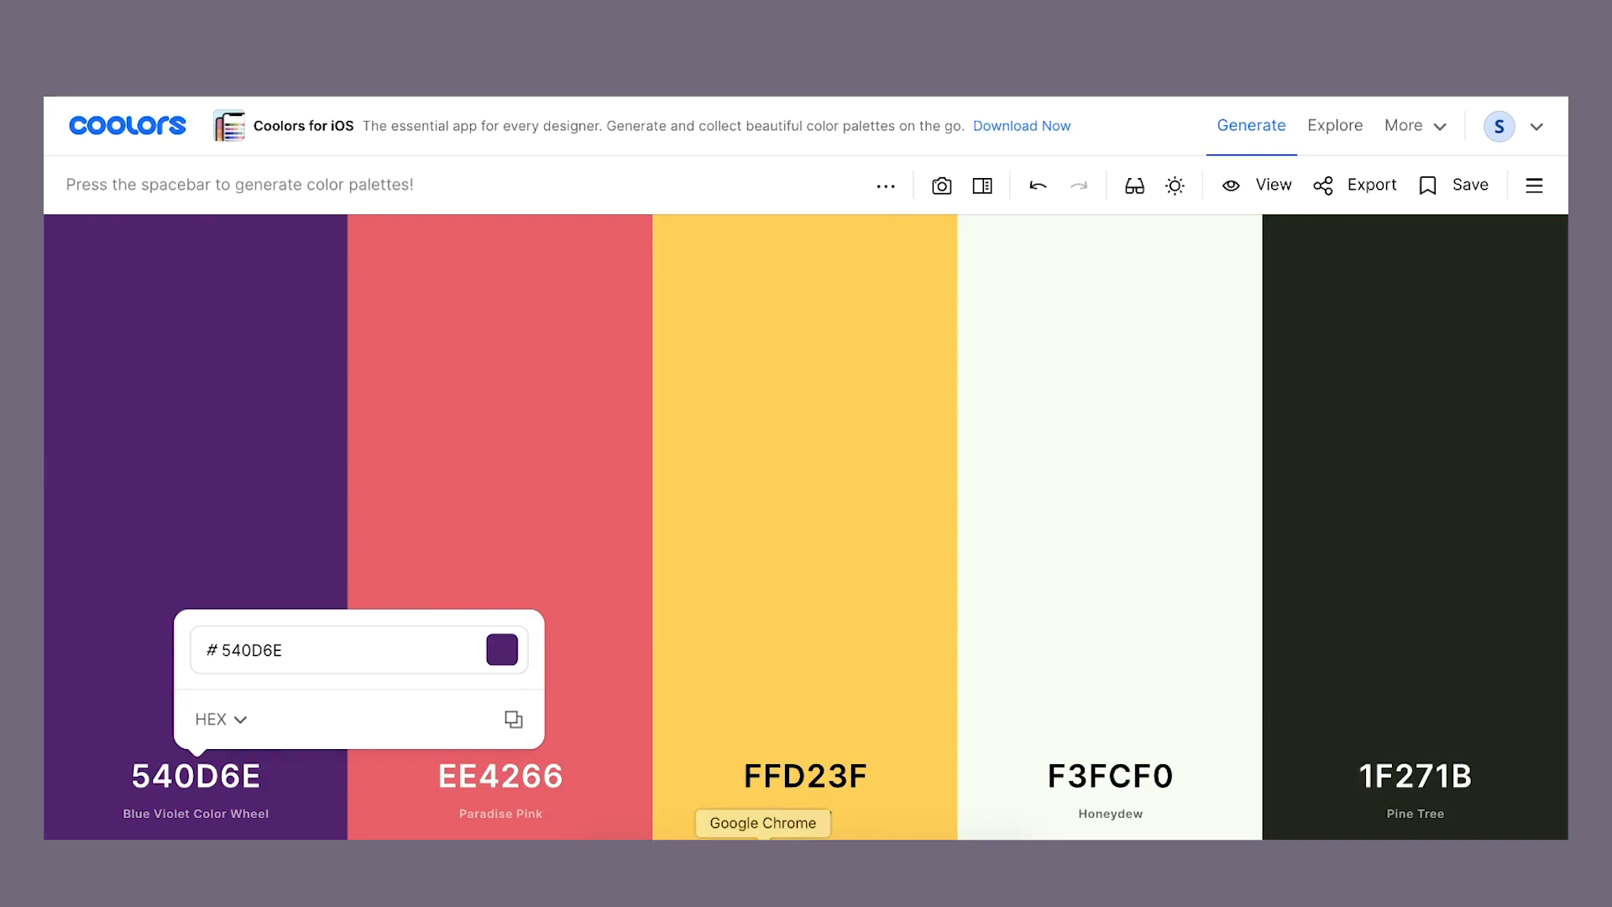
click(579, 773)
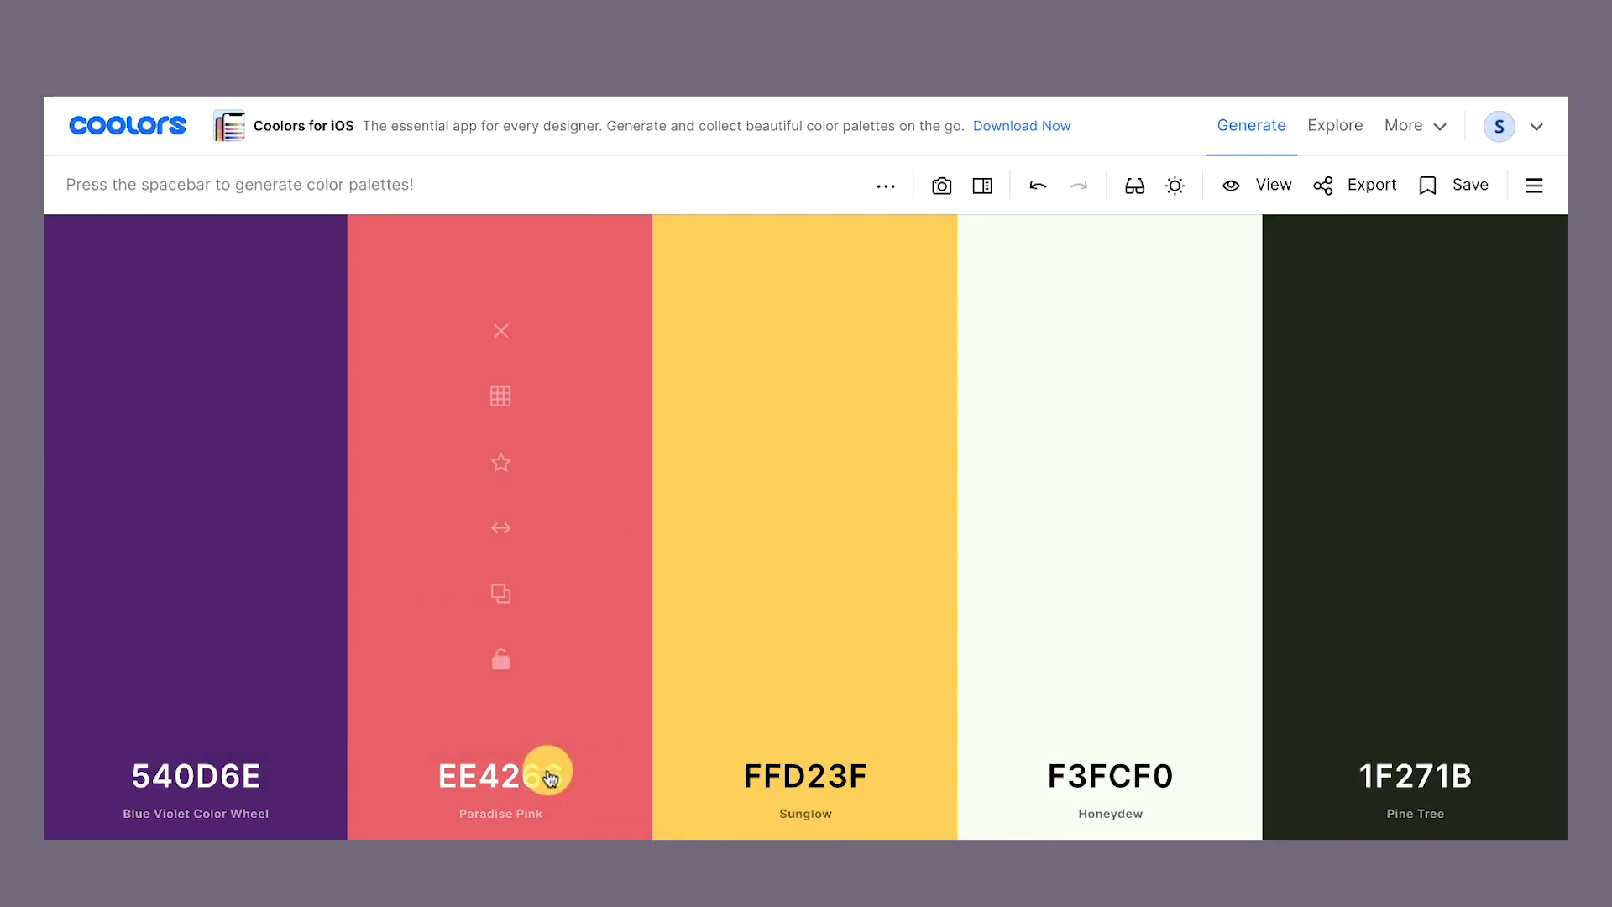
click(550, 773)
click(653, 719)
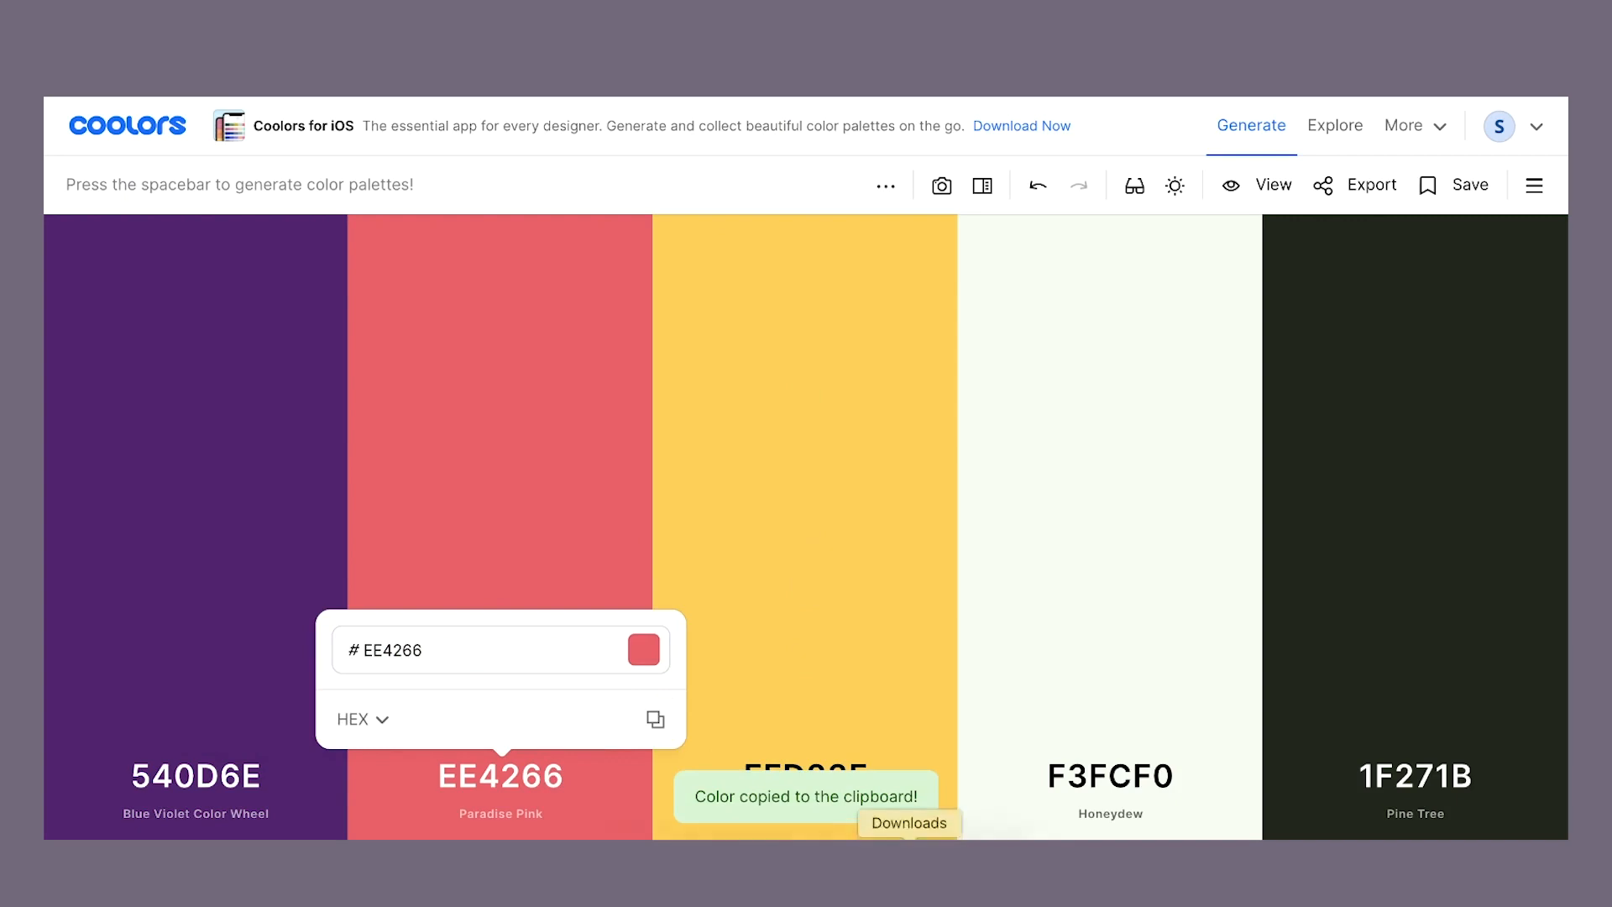
Switch back to PowerPoint and set the color of the gradient stop at 83% to hex EE4266
click(805, 865)
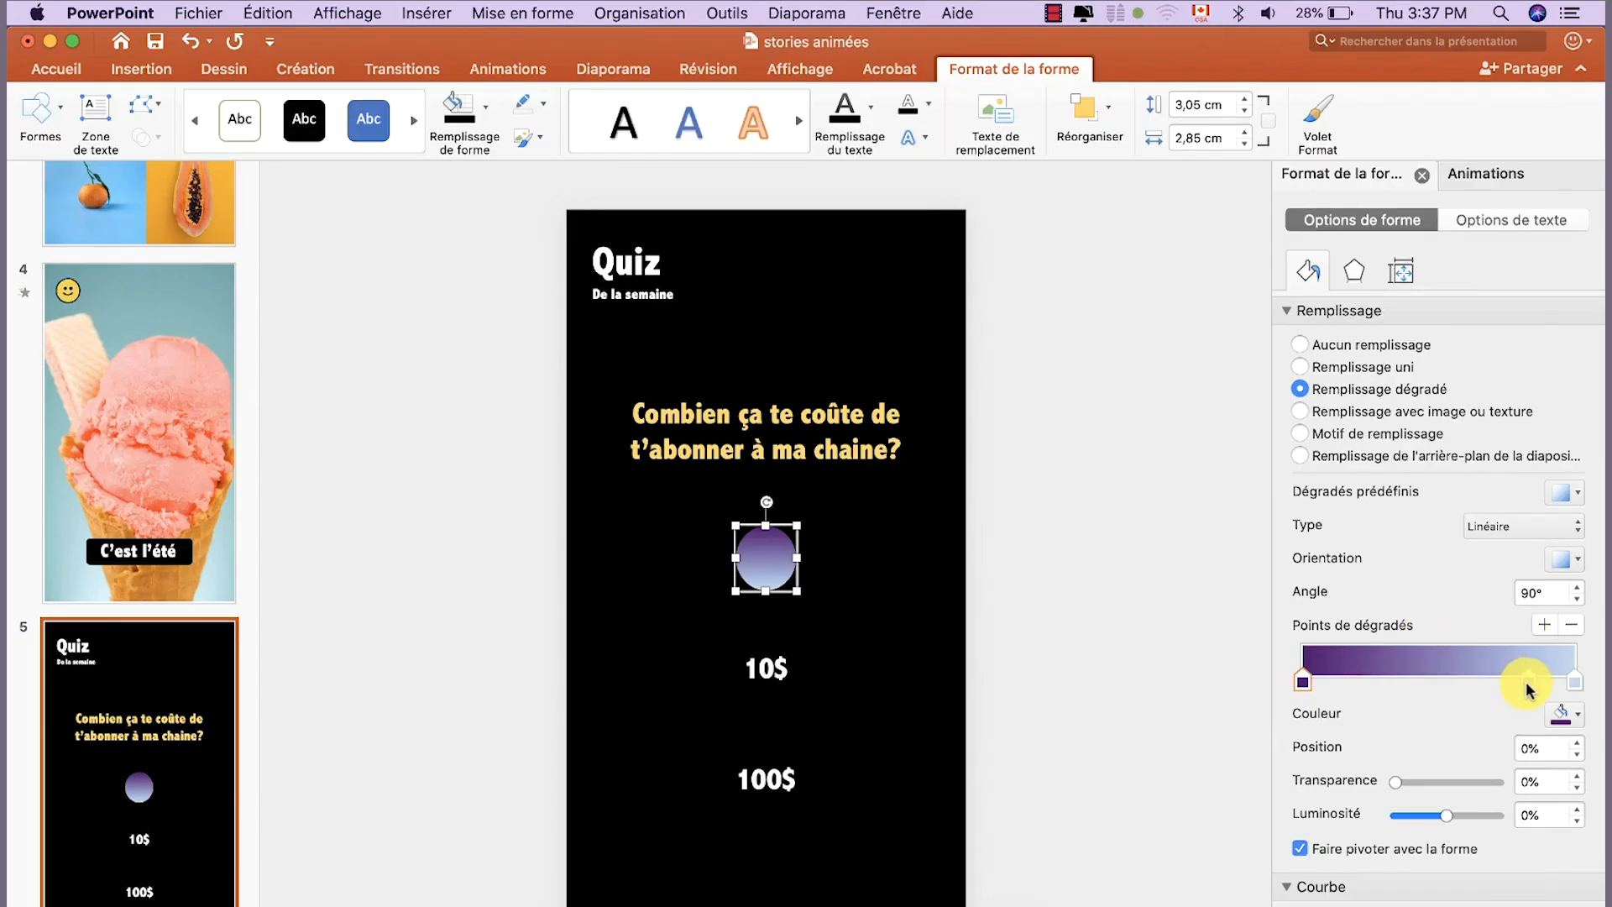
click(1568, 715)
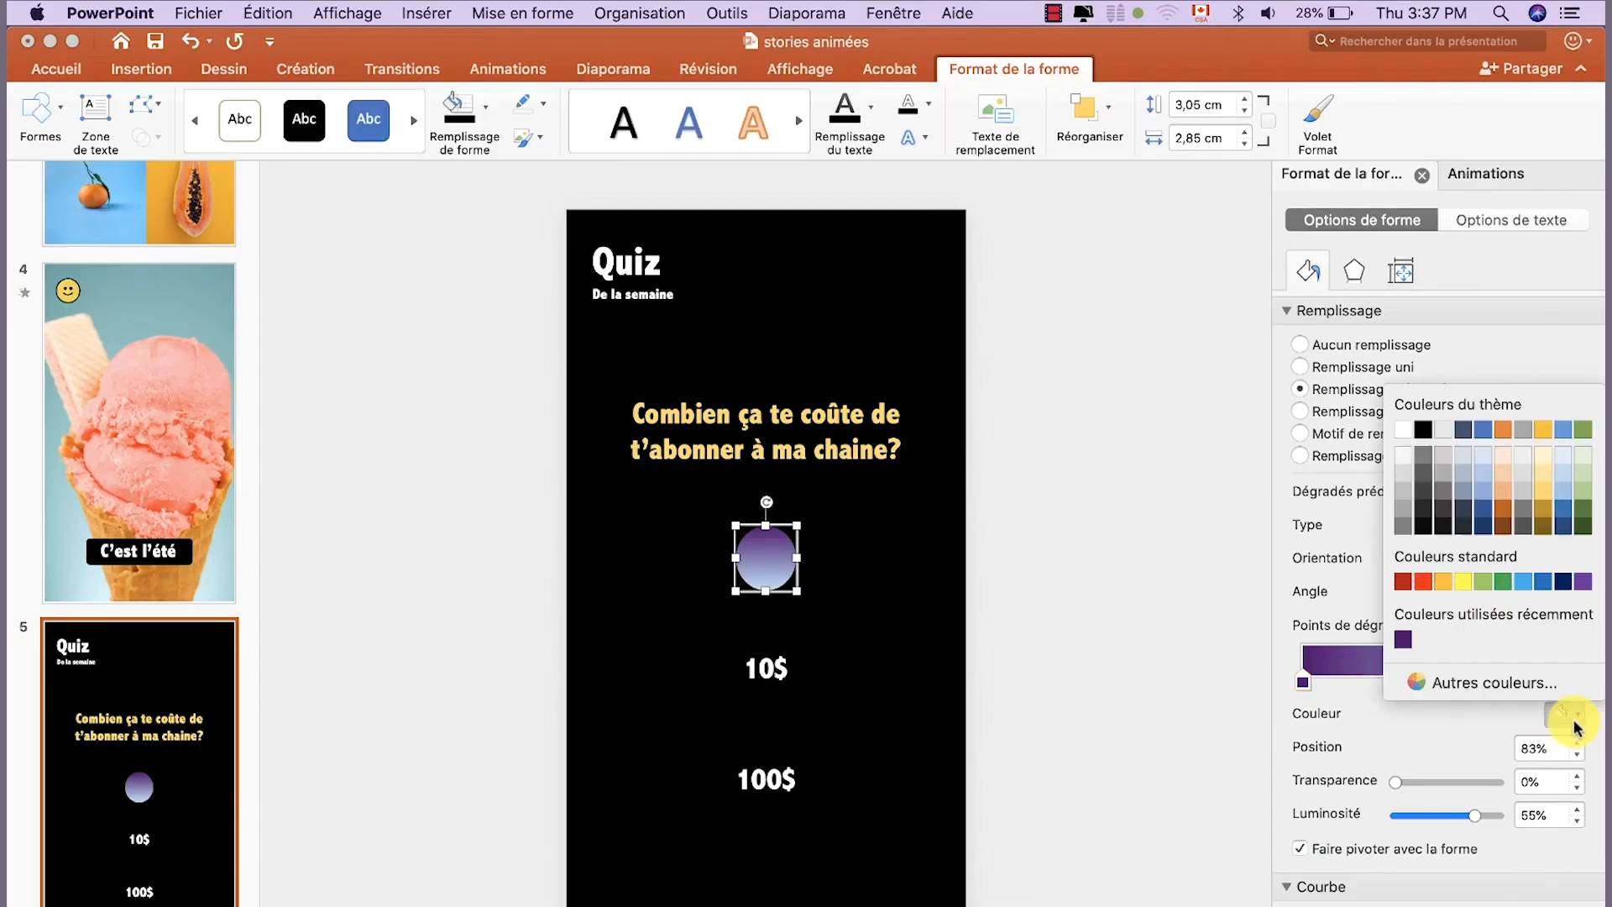
click(1529, 683)
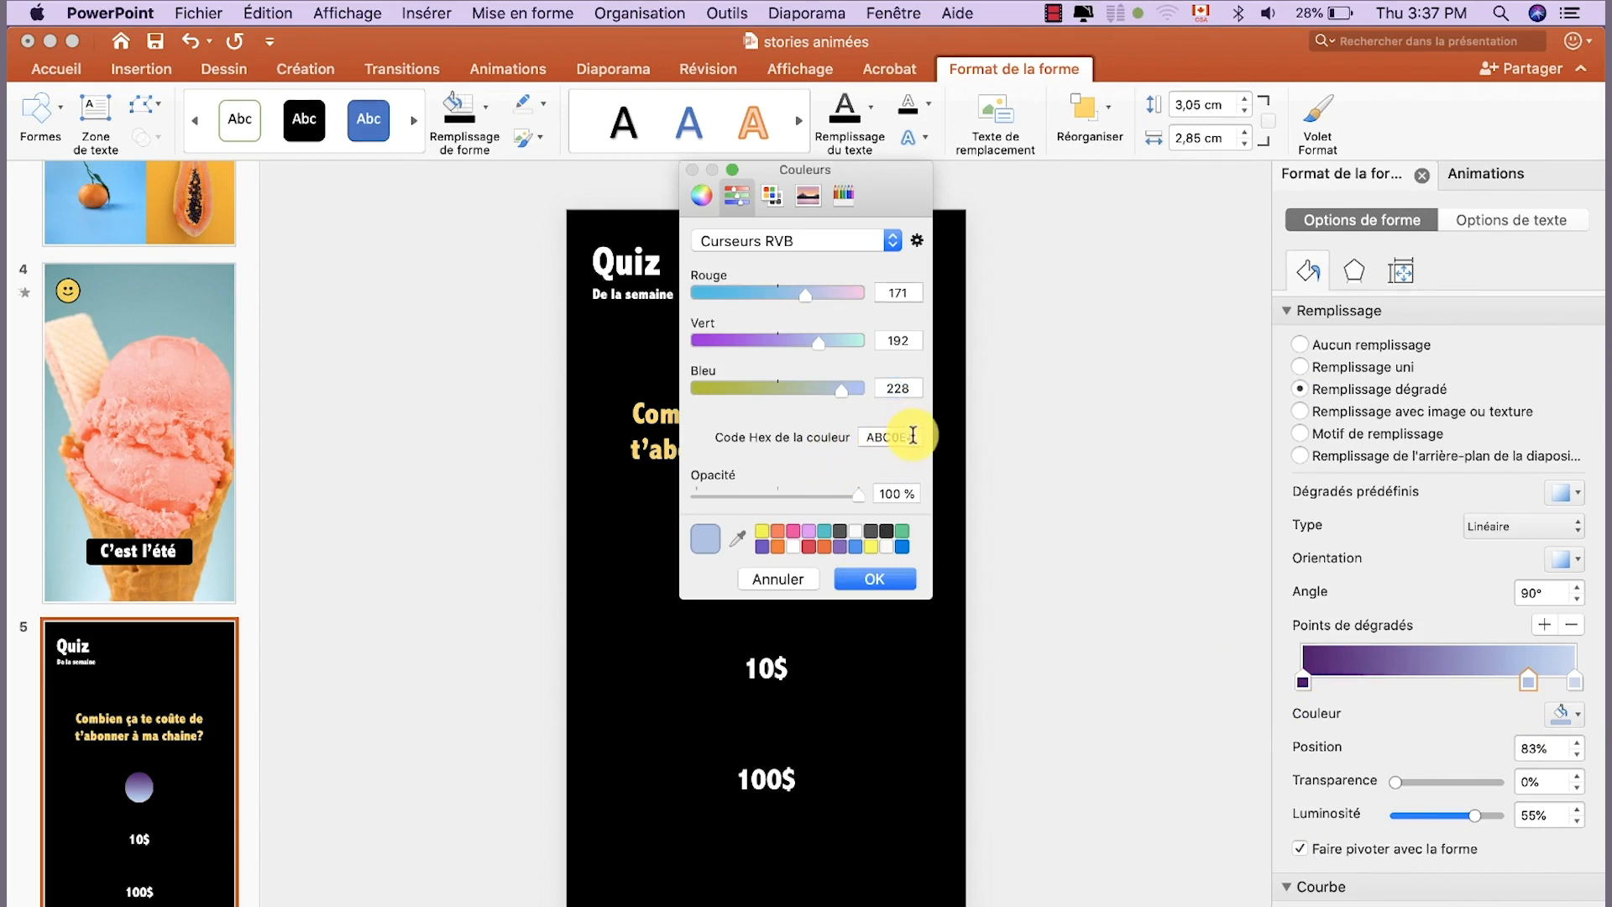
double_click(912, 435)
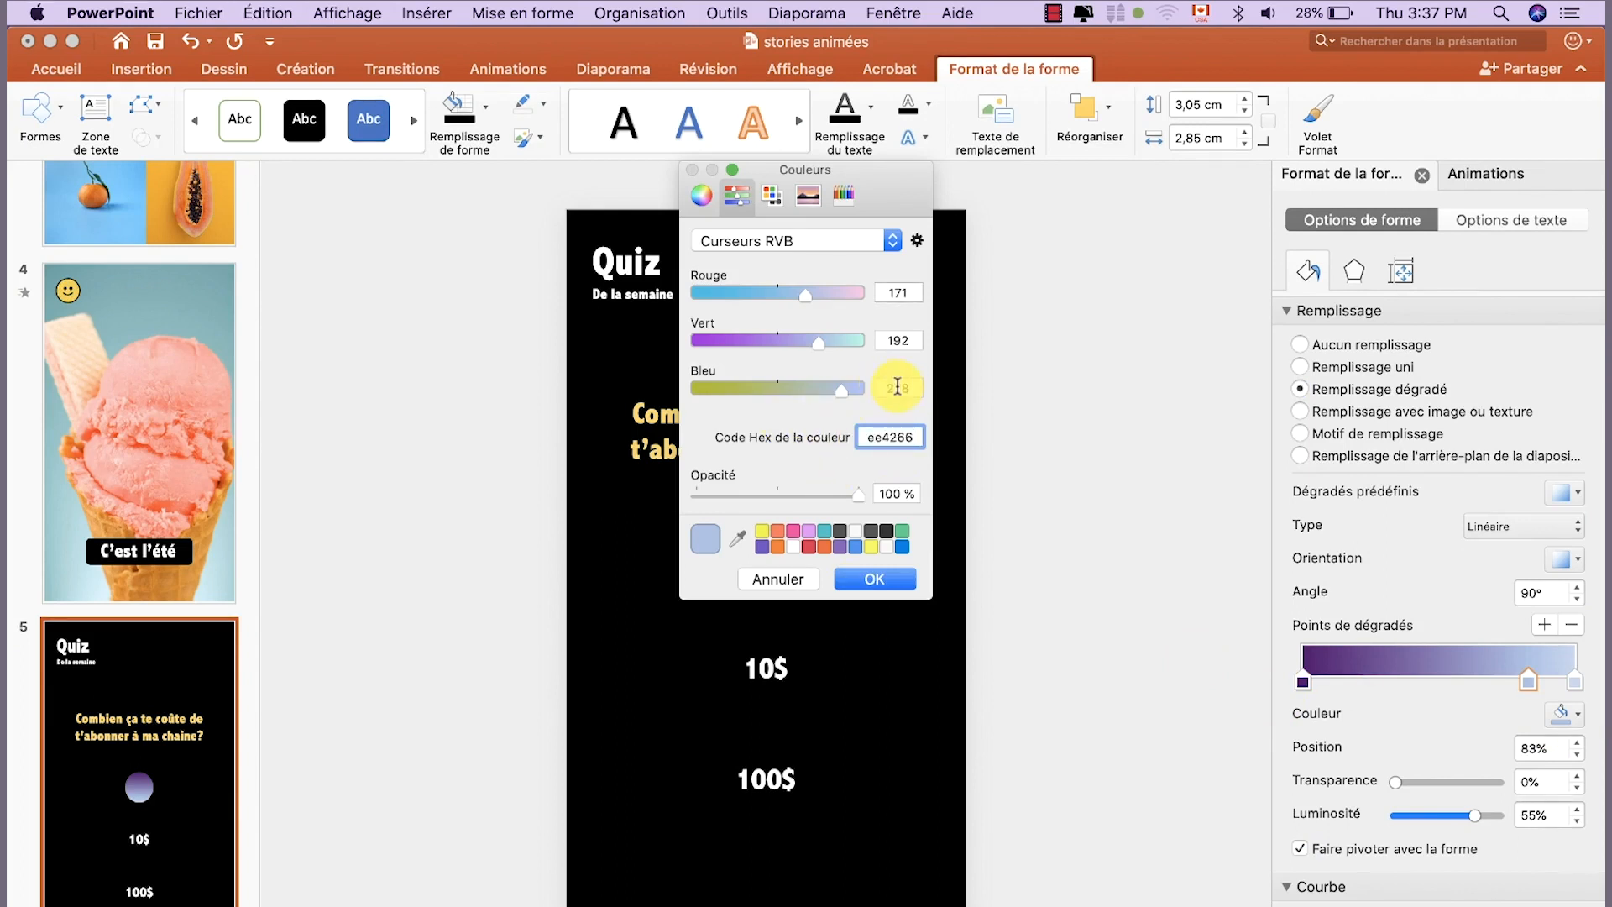
text(ee4266)
key(Return)
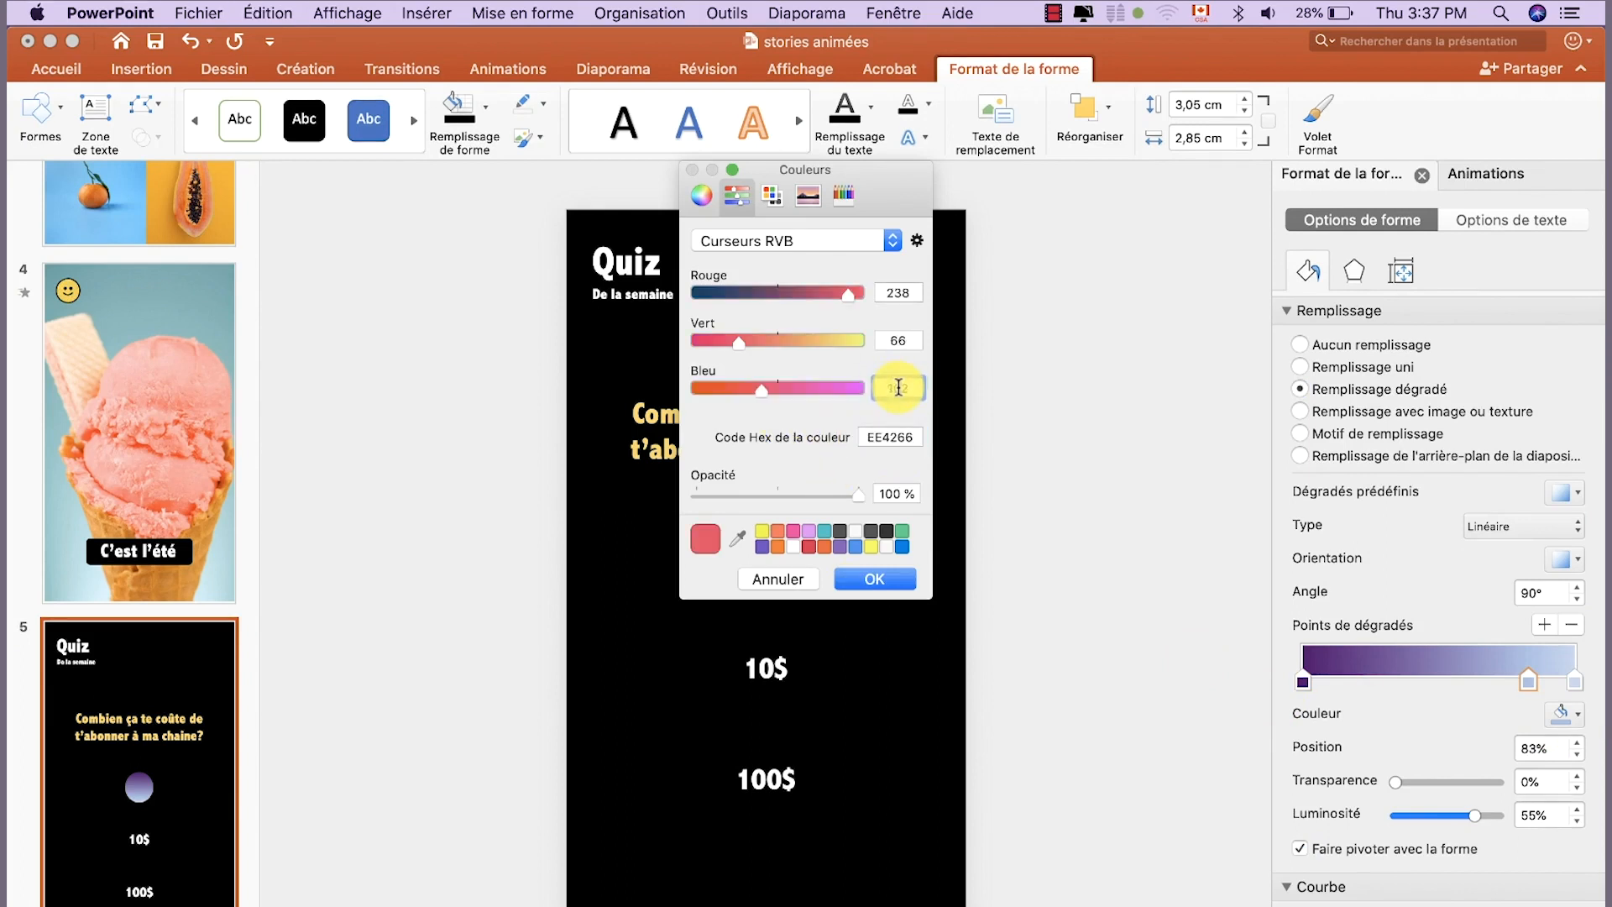
click(875, 578)
Select the circle's last gradient stop and copy the yellow swatch's hex code, FFD23F, from the Coolors palette
click(1574, 682)
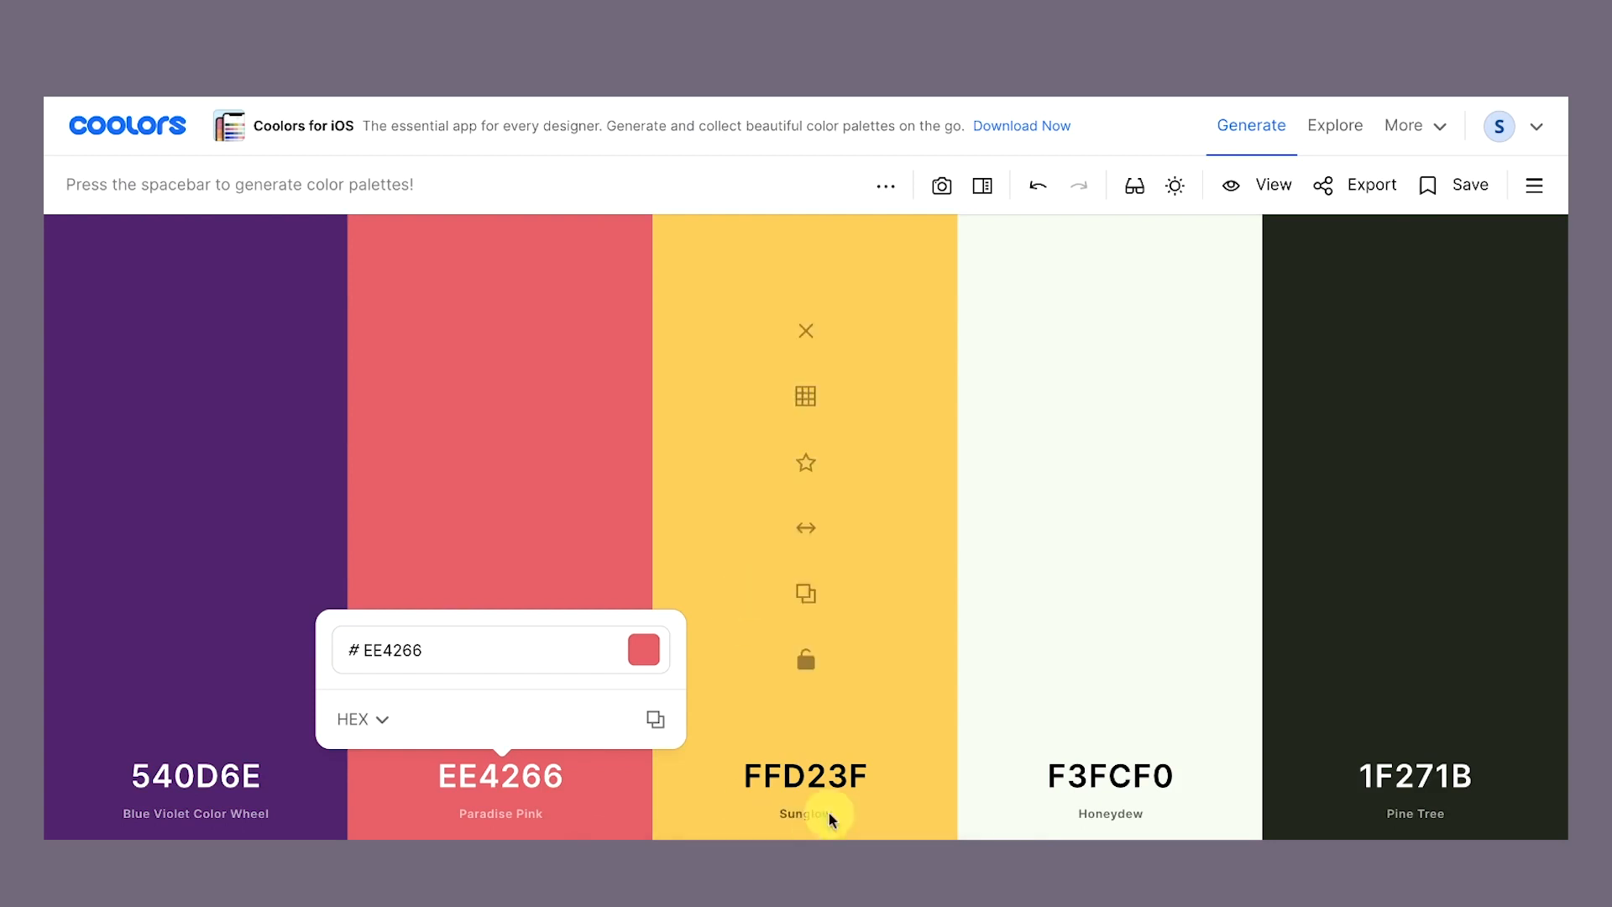
click(846, 796)
click(959, 718)
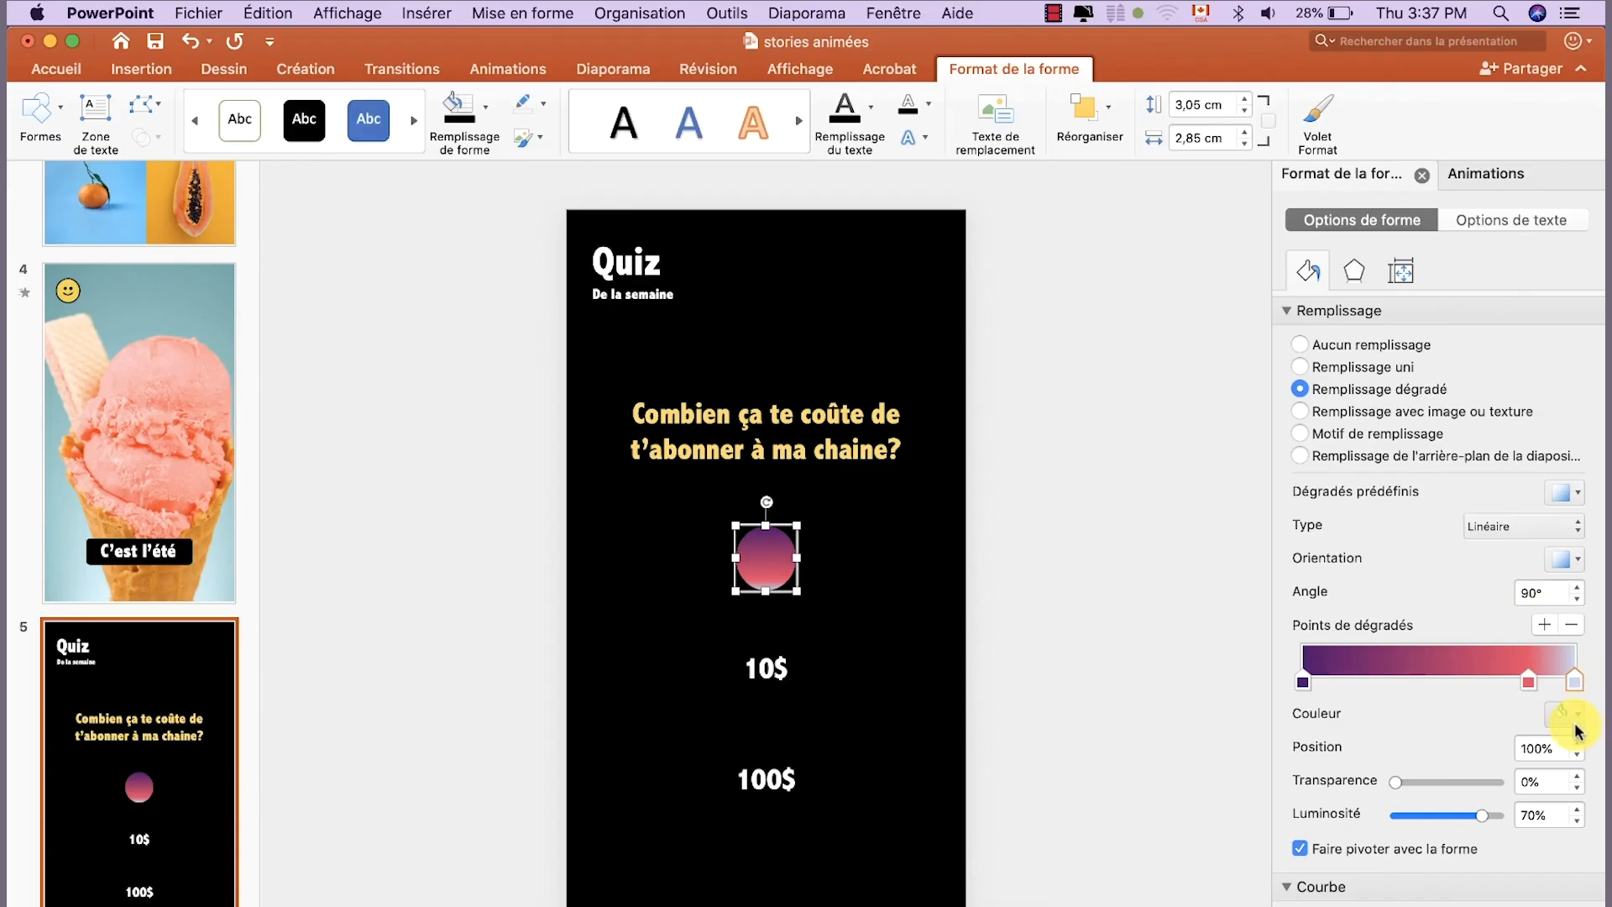
Back in PowerPoint, set the color of the gradient stop at 100% to hex FFD23F
click(1575, 727)
click(1532, 684)
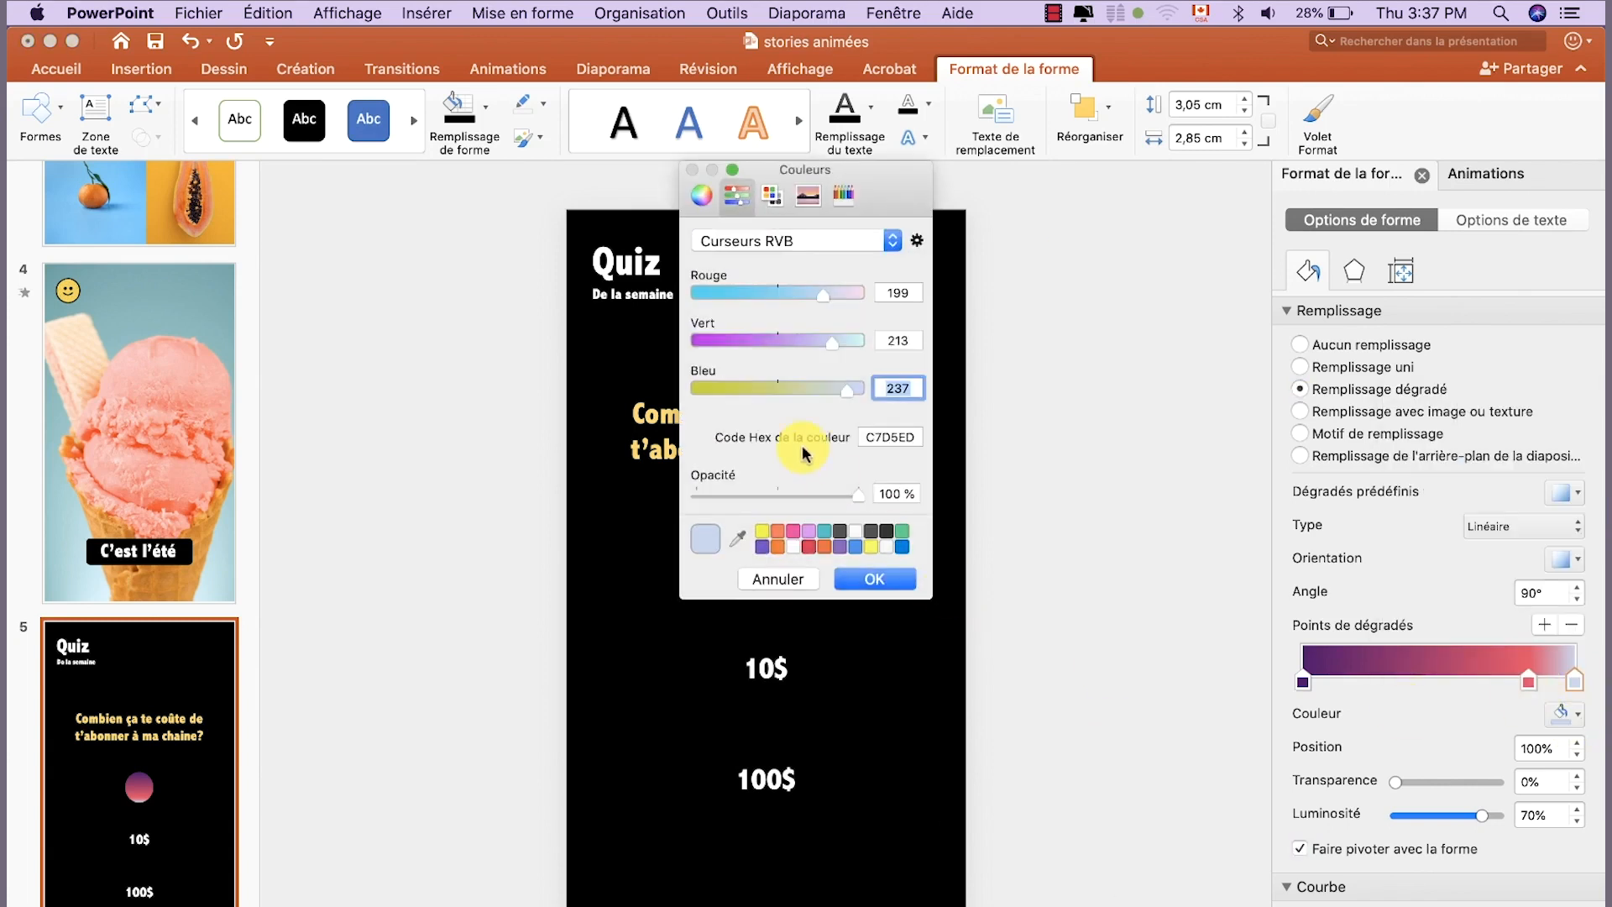
double_click(877, 437)
text(ffd23f)
key(Return)
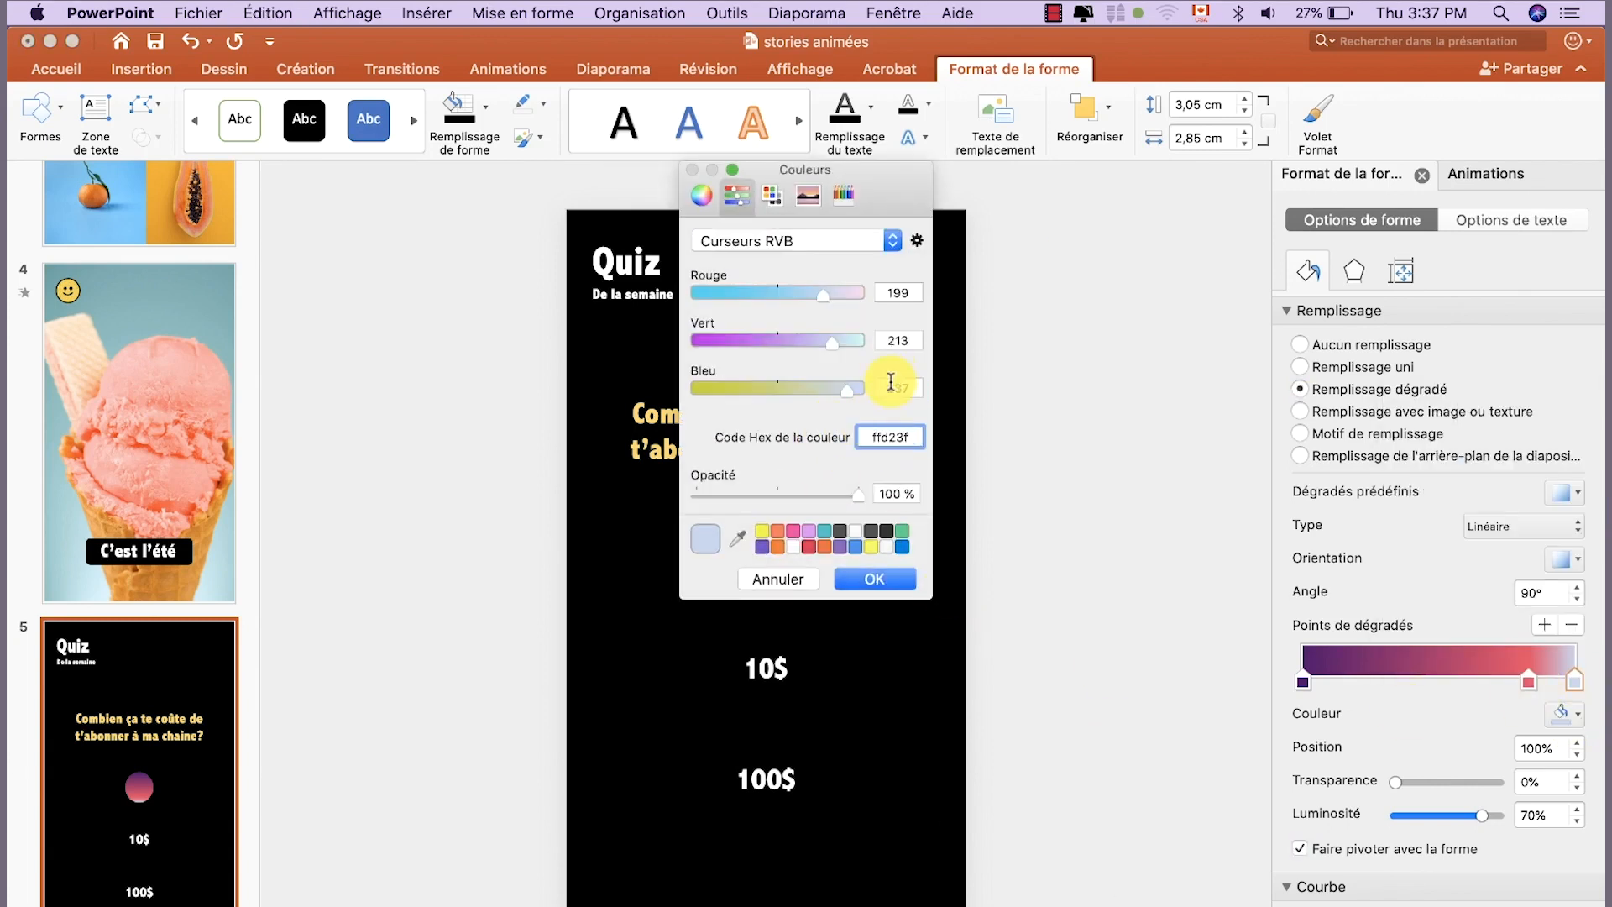
click(890, 578)
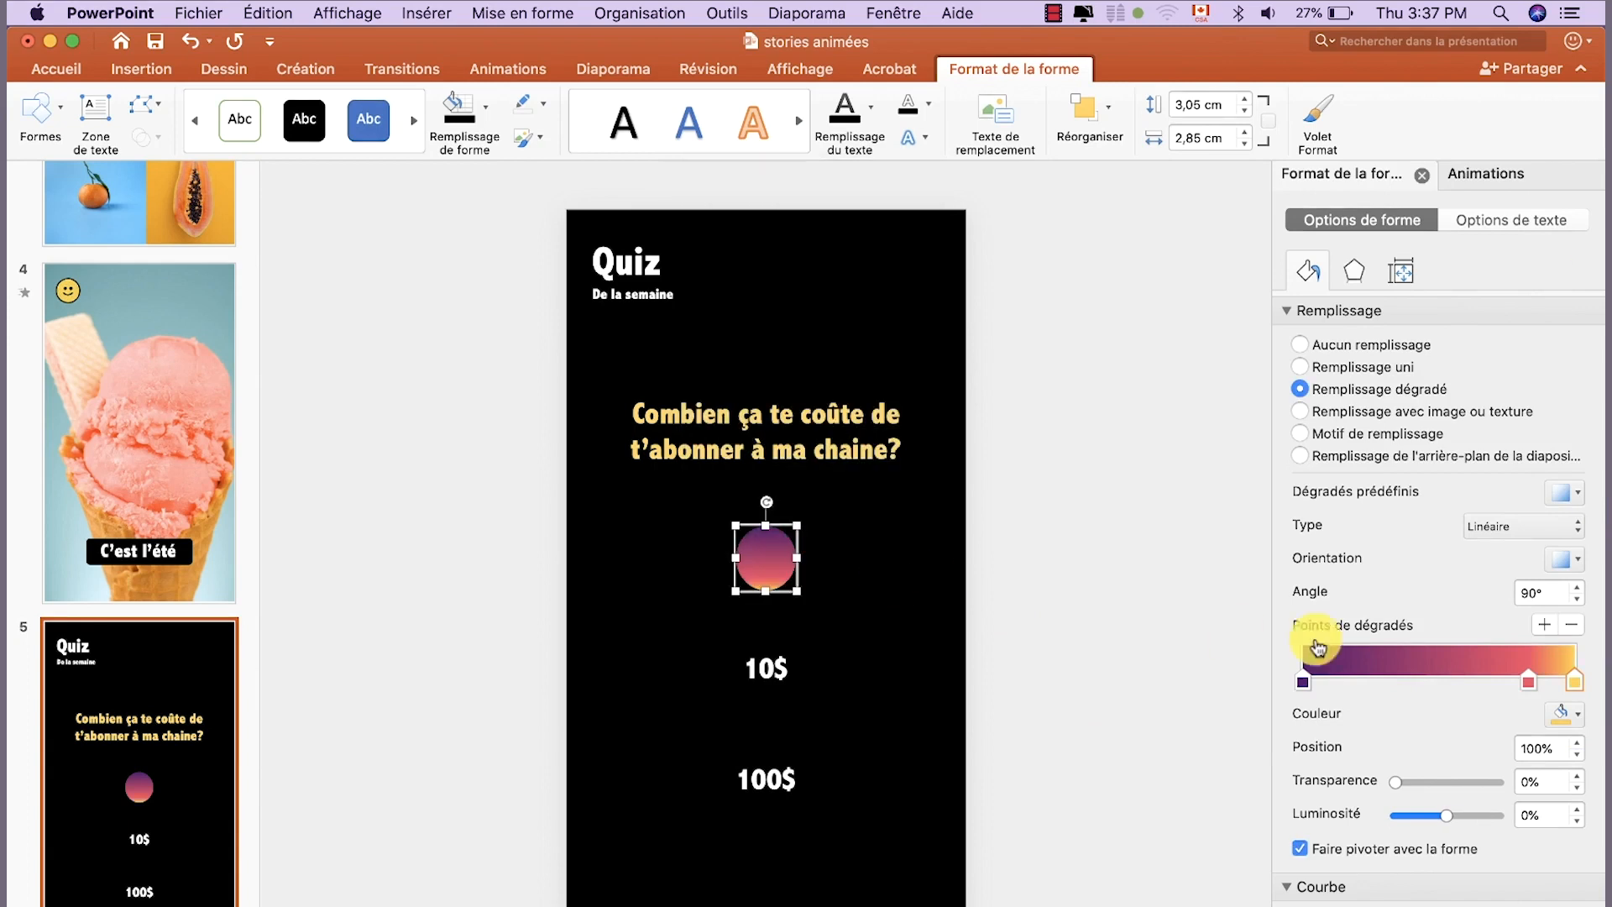
Move the pink gradient stop near the middle of the gradient and enlarge the circle to about 3.12 cm high and 3.15 cm wide
click(1528, 682)
drag(1525, 682, 1439, 690)
drag(796, 591, 803, 593)
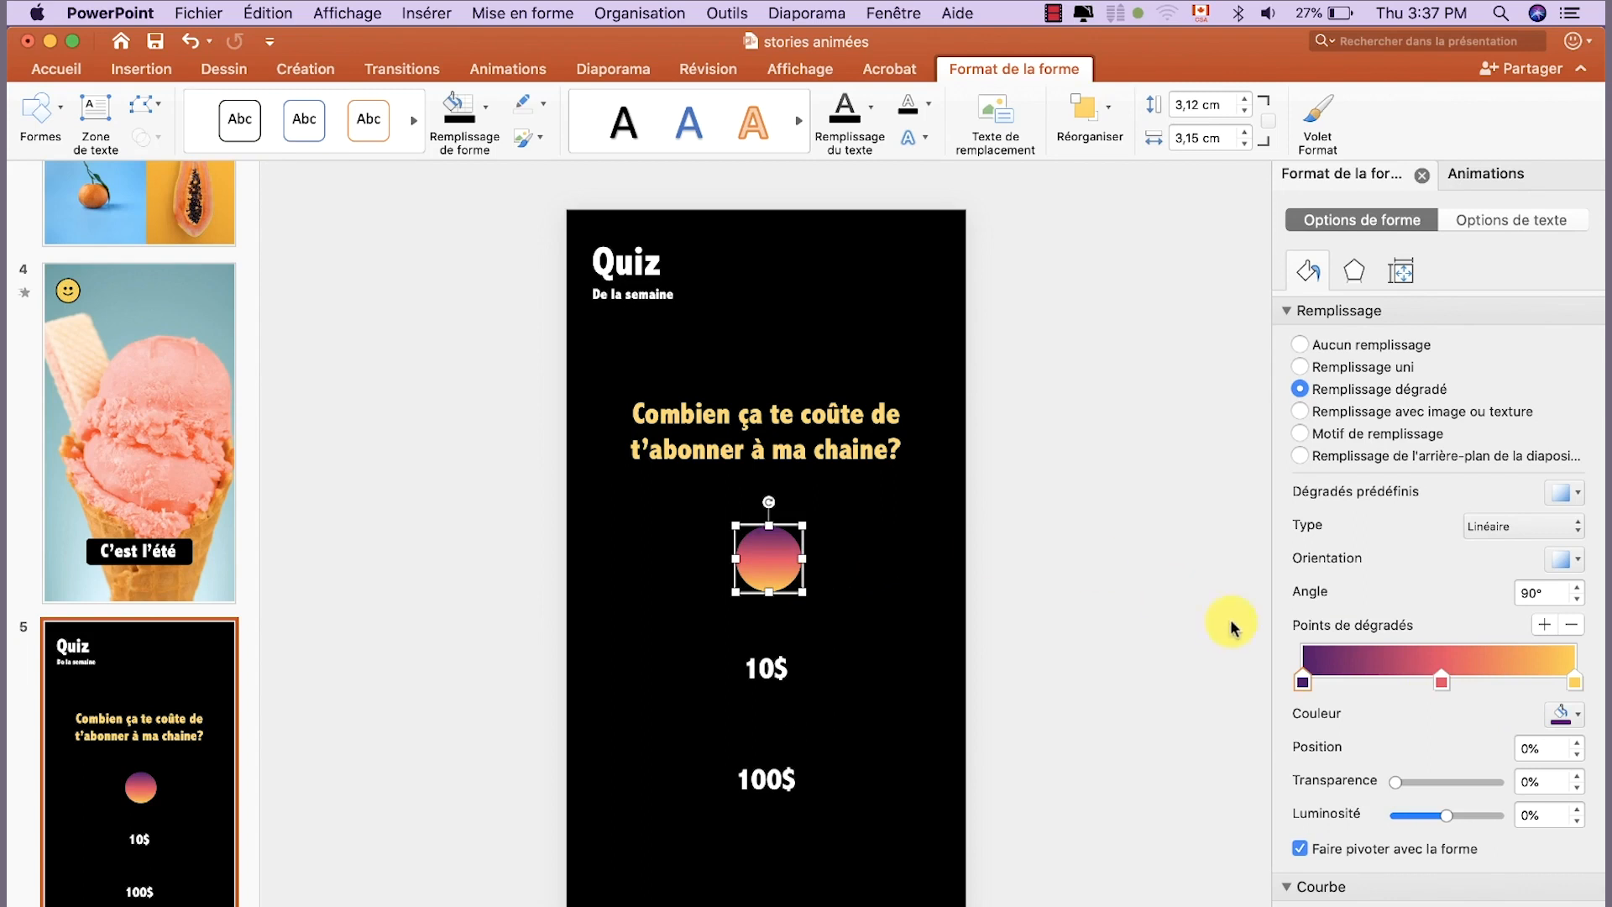
Change the circle's gradient orientation to run horizontally at 0°, from purple on the left to yellow on the right
click(1565, 556)
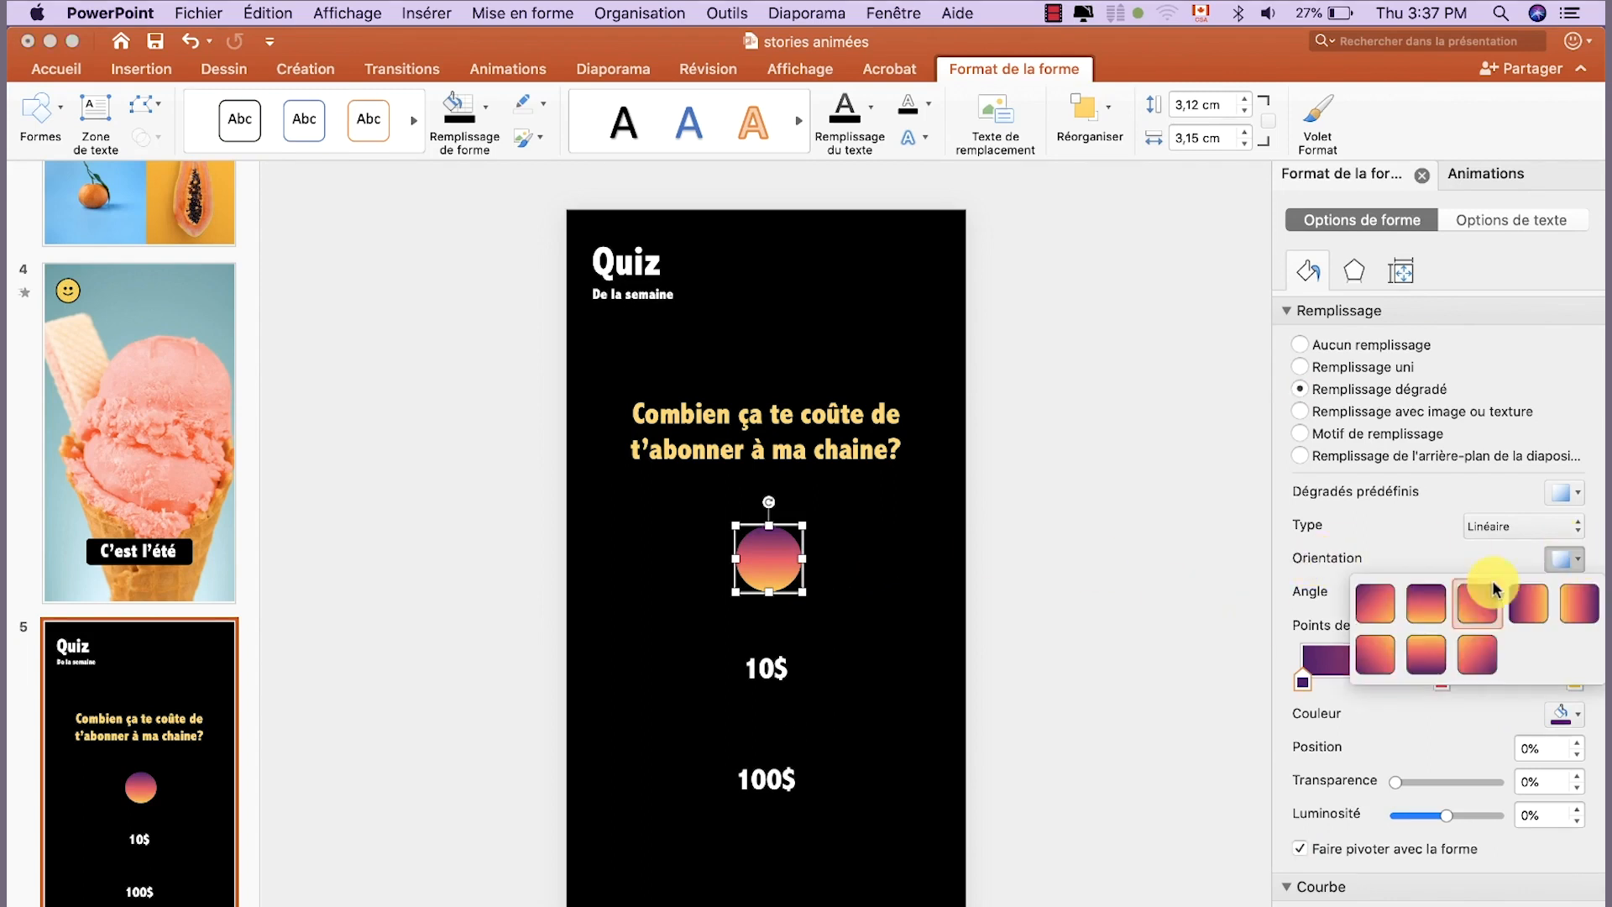
click(1527, 615)
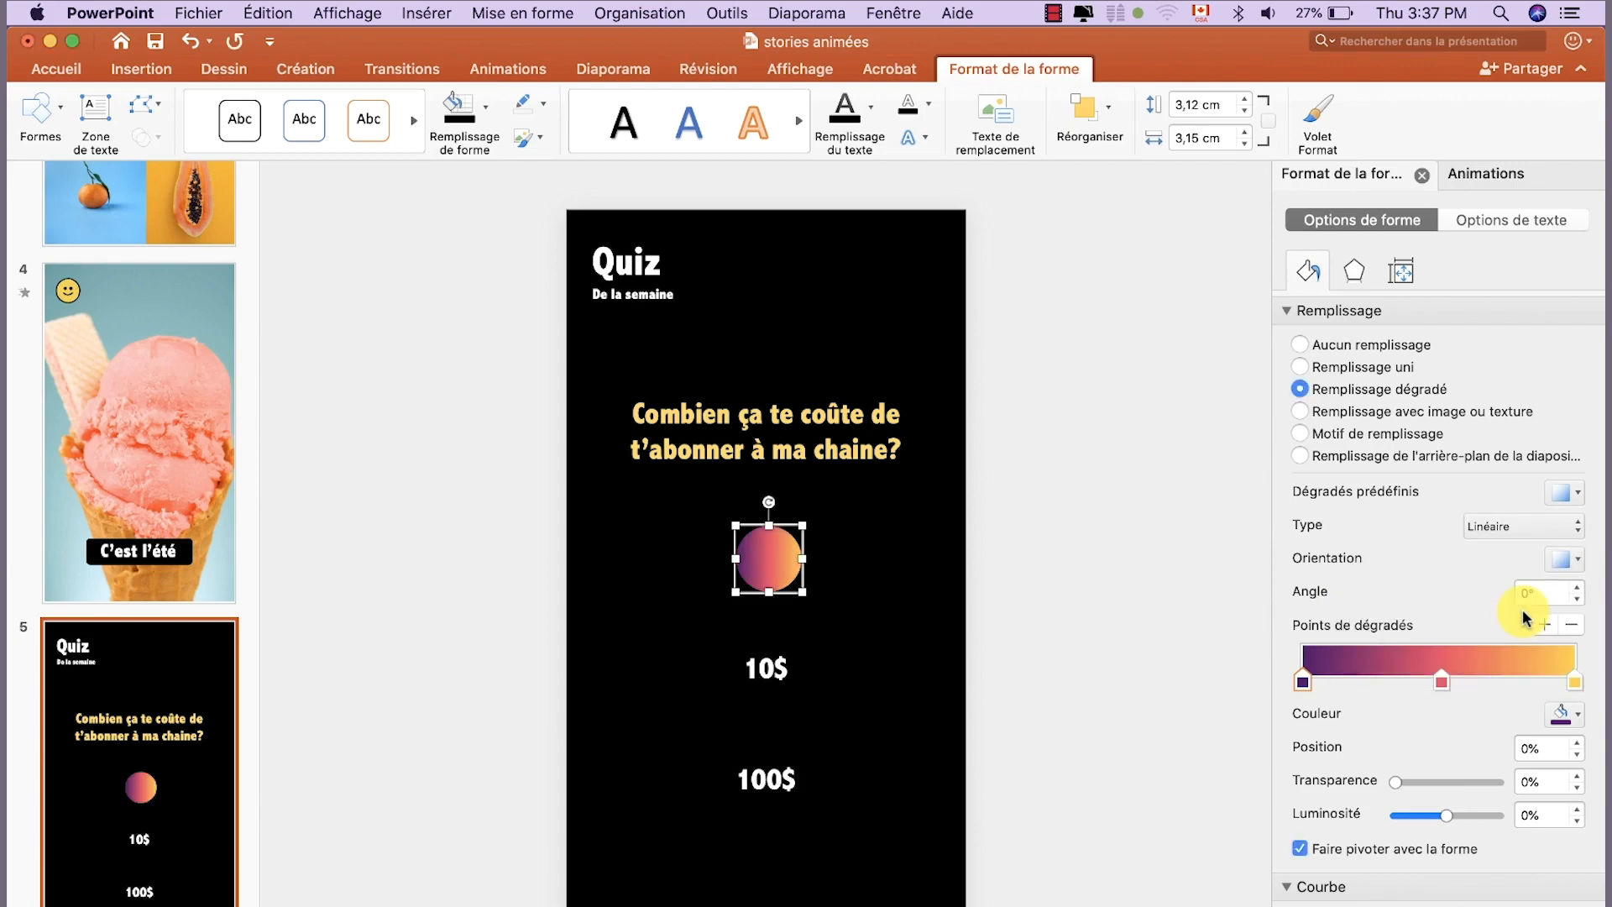
click(1163, 579)
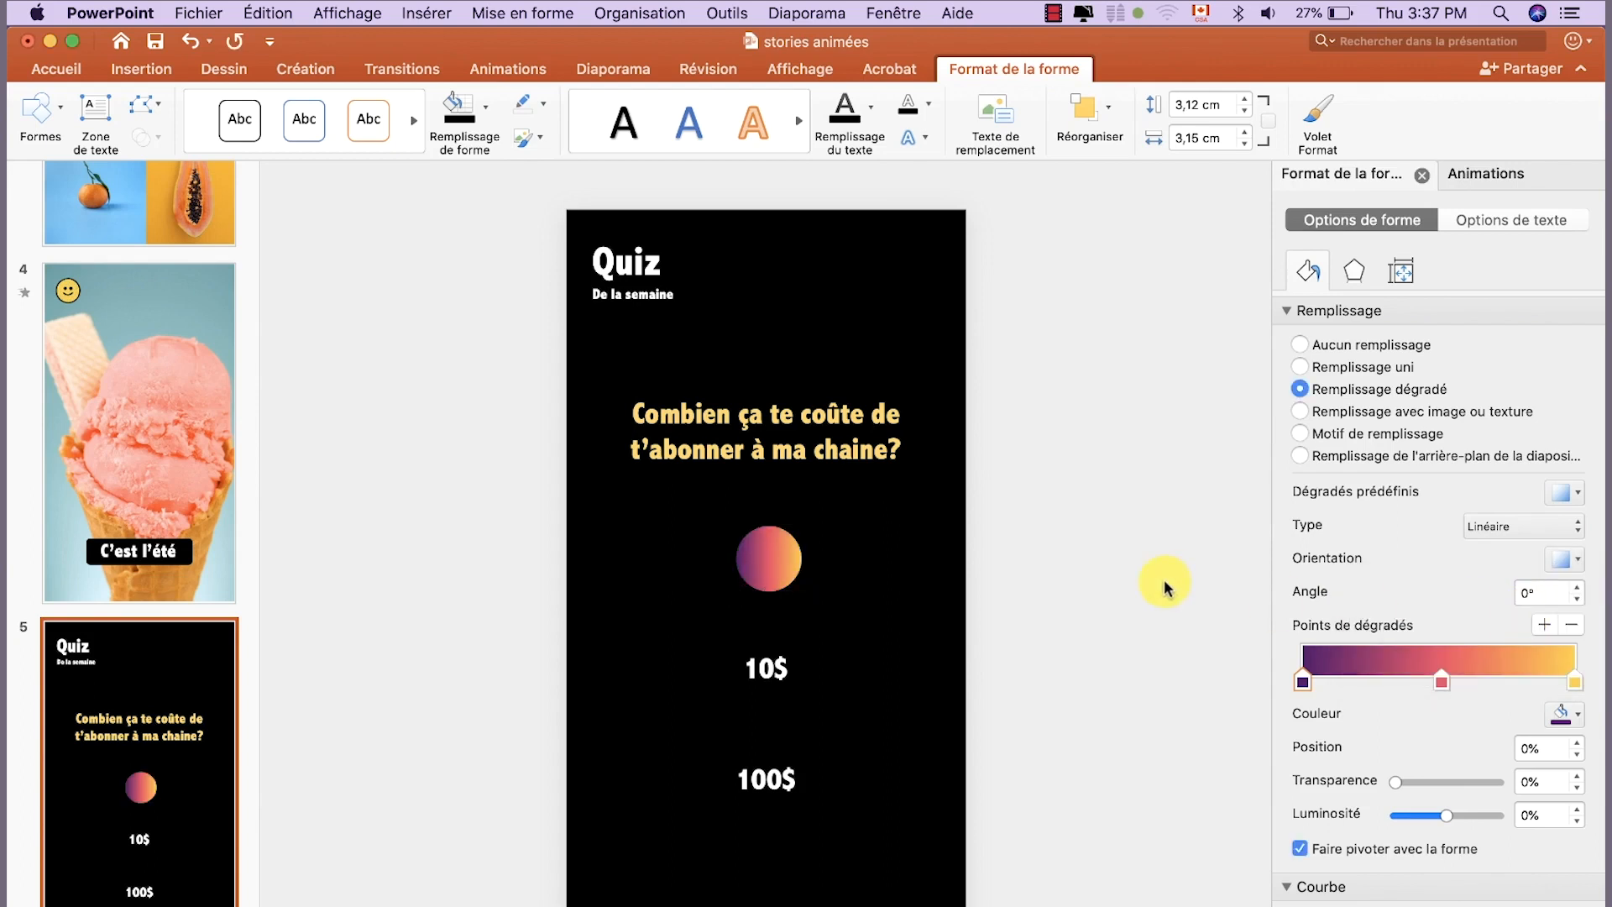
Send the gradient circle to the back so it sits behind the 0$ answer text
click(765, 559)
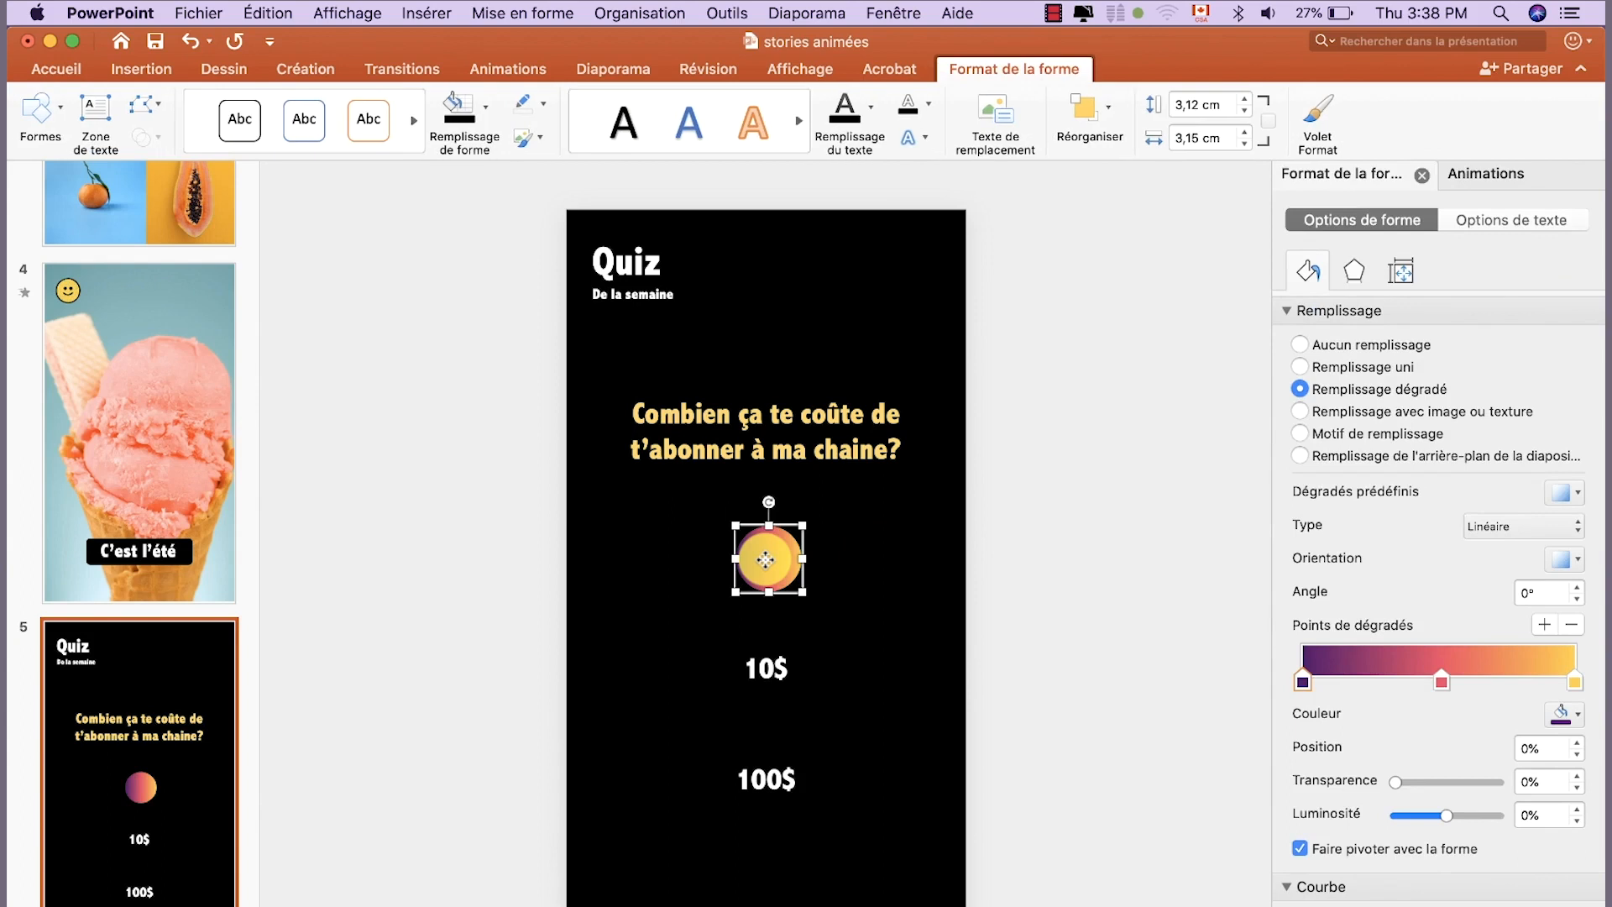
right_click(765, 559)
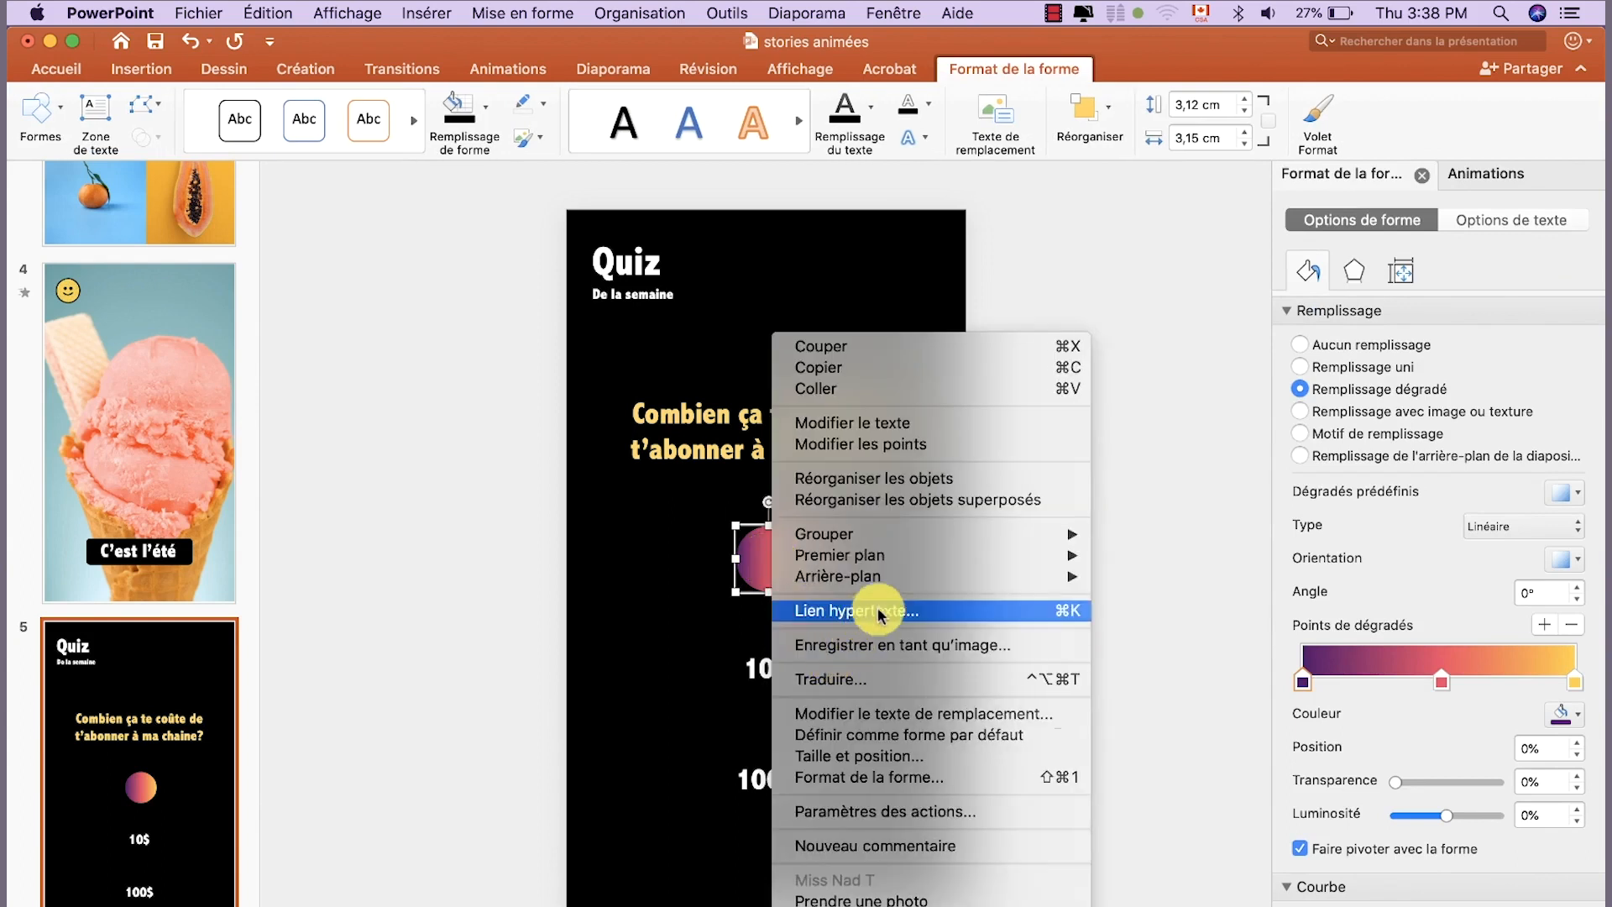
mouse_move(1040, 576)
click(1150, 578)
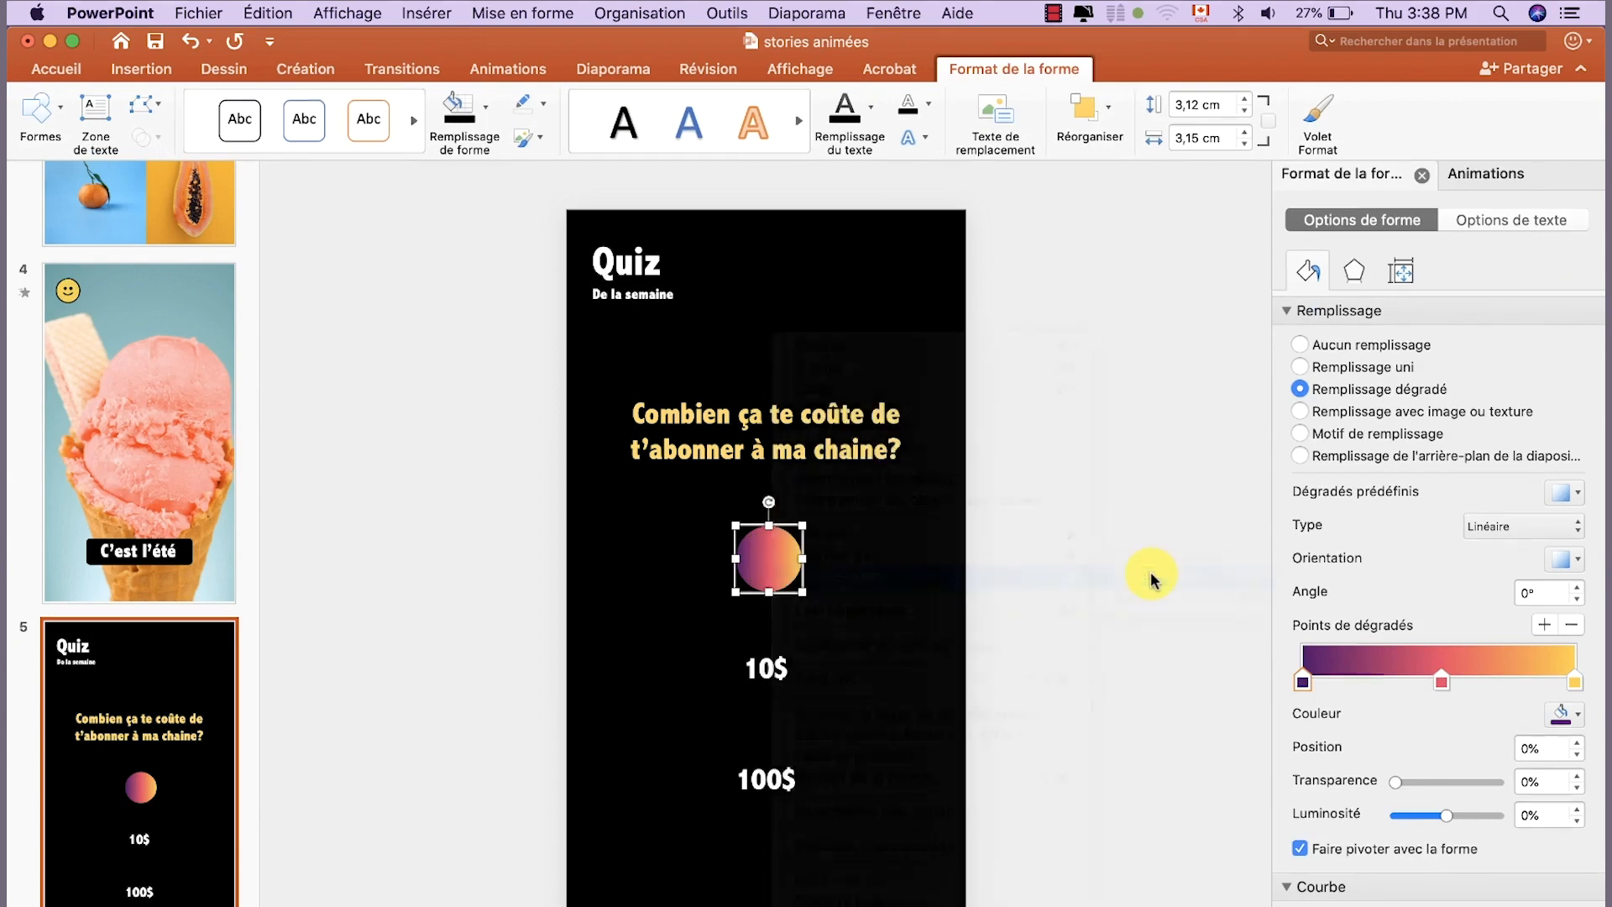
click(913, 570)
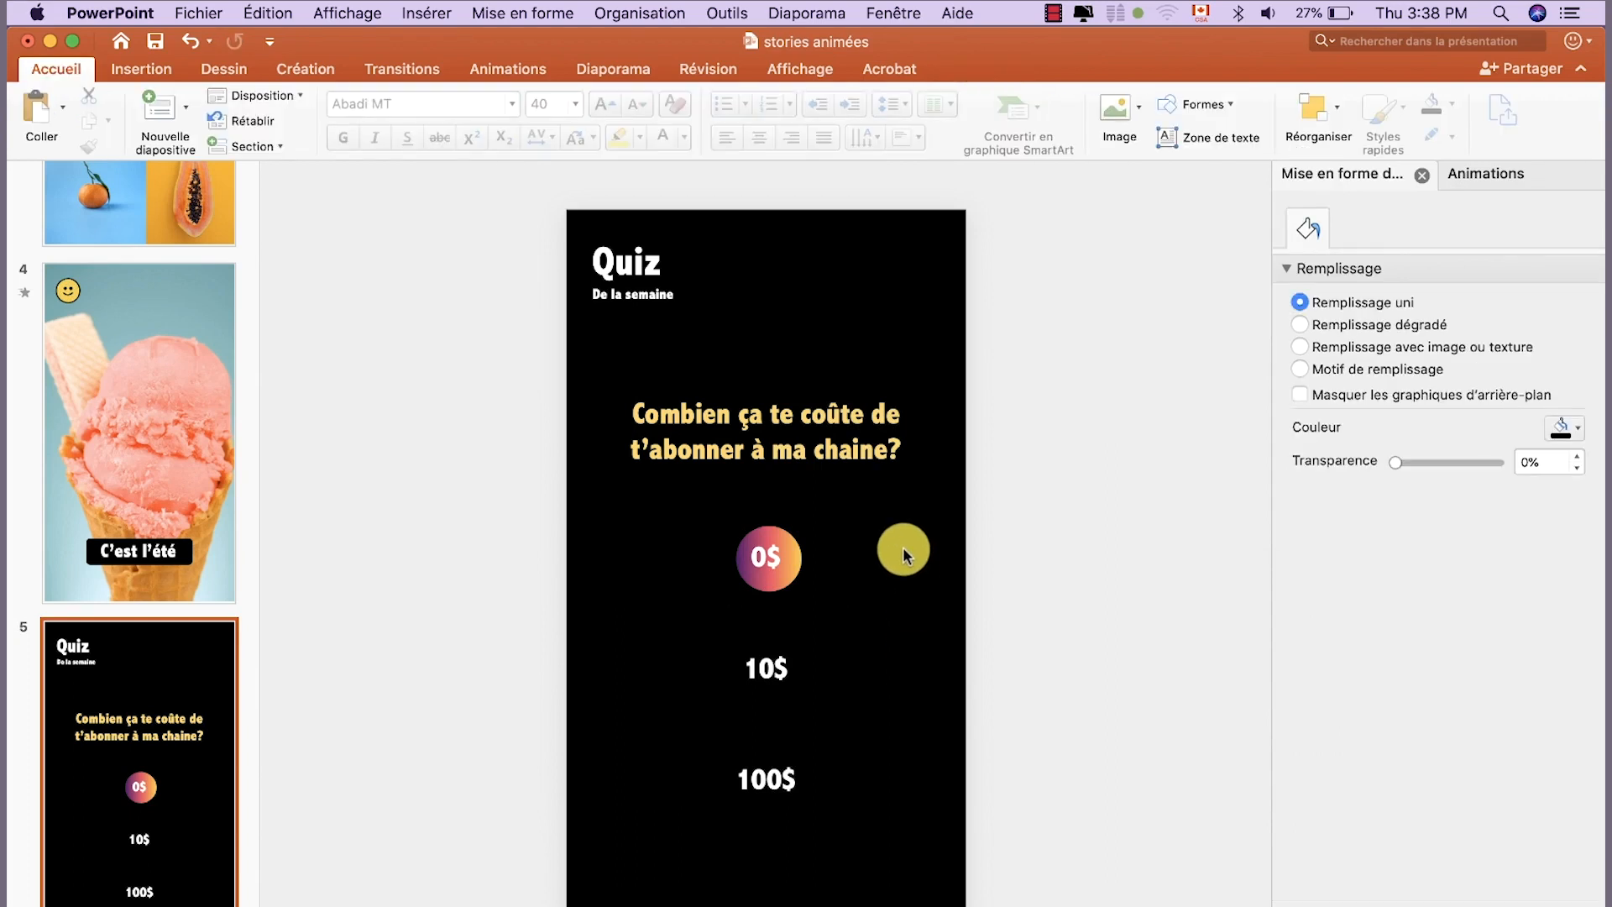
Center the gradient circle on the 0$ text, about 7.95 cm from the slide's left edge and 15.05 cm from its top
scroll(903, 543, up, 5)
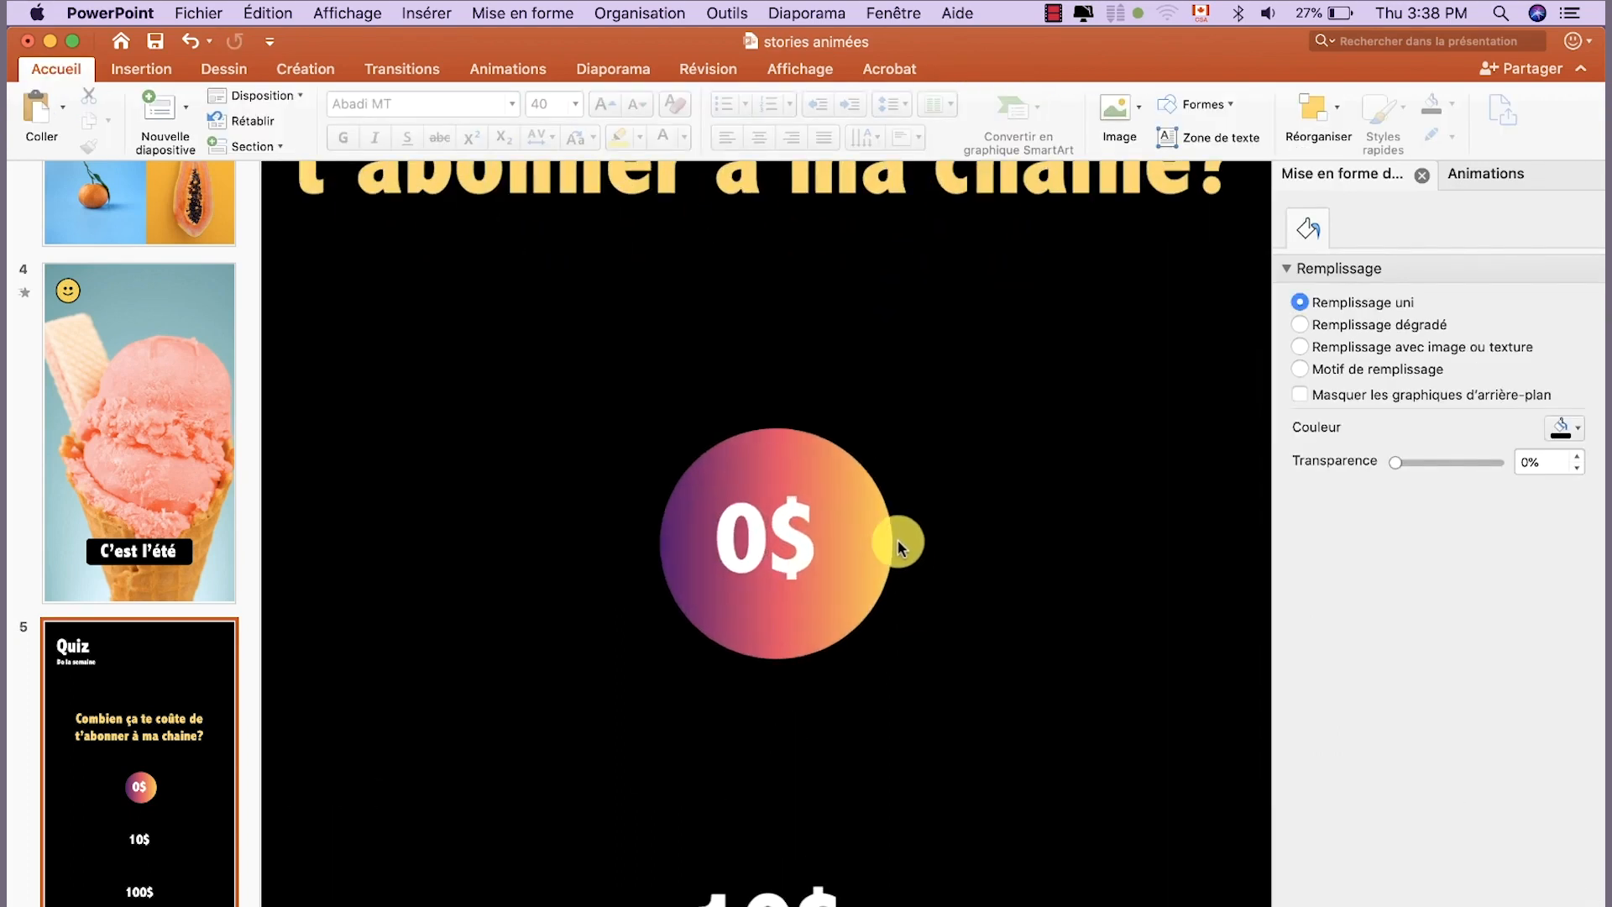
click(795, 482)
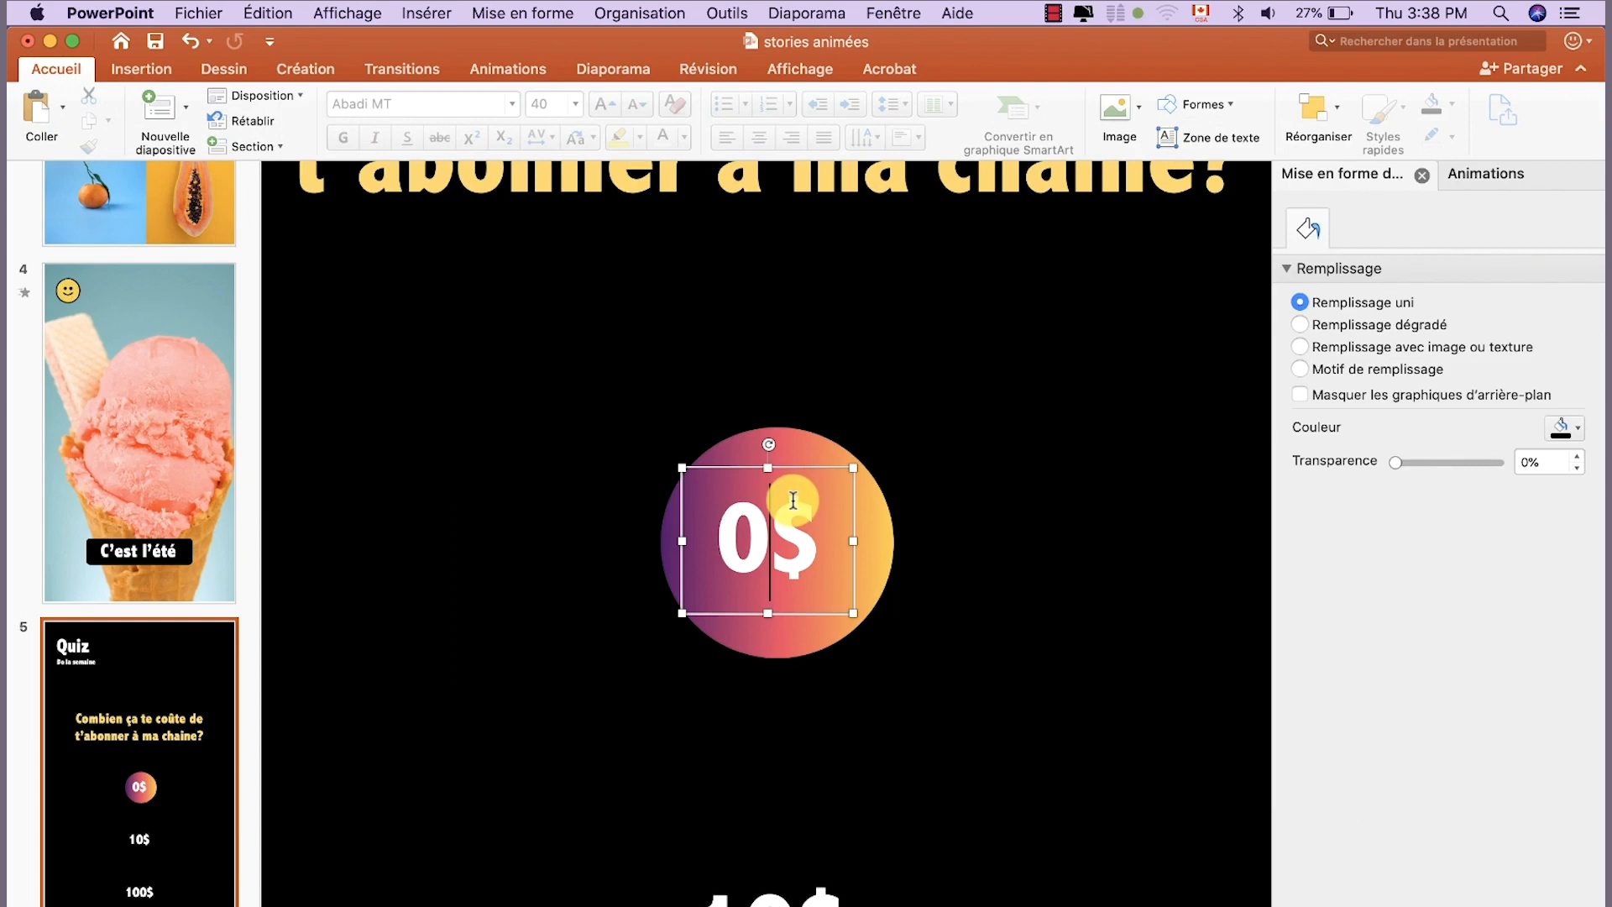
click(859, 500)
drag(883, 500, 868, 499)
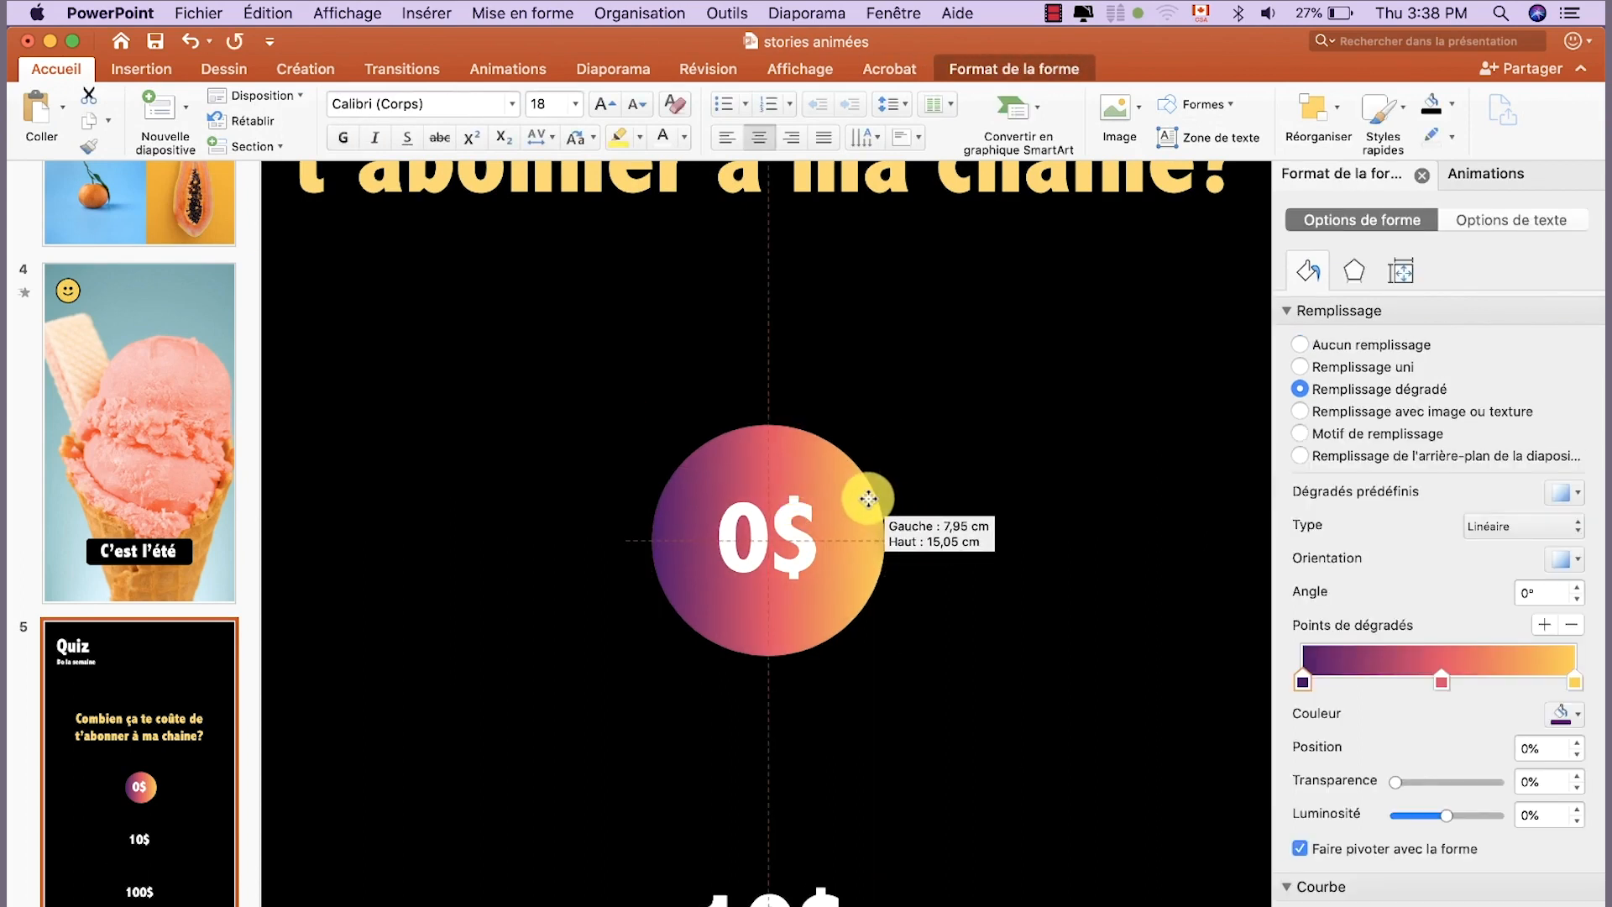
click(1010, 518)
scroll(1014, 522, down, 3)
scroll(1014, 522, down, 2)
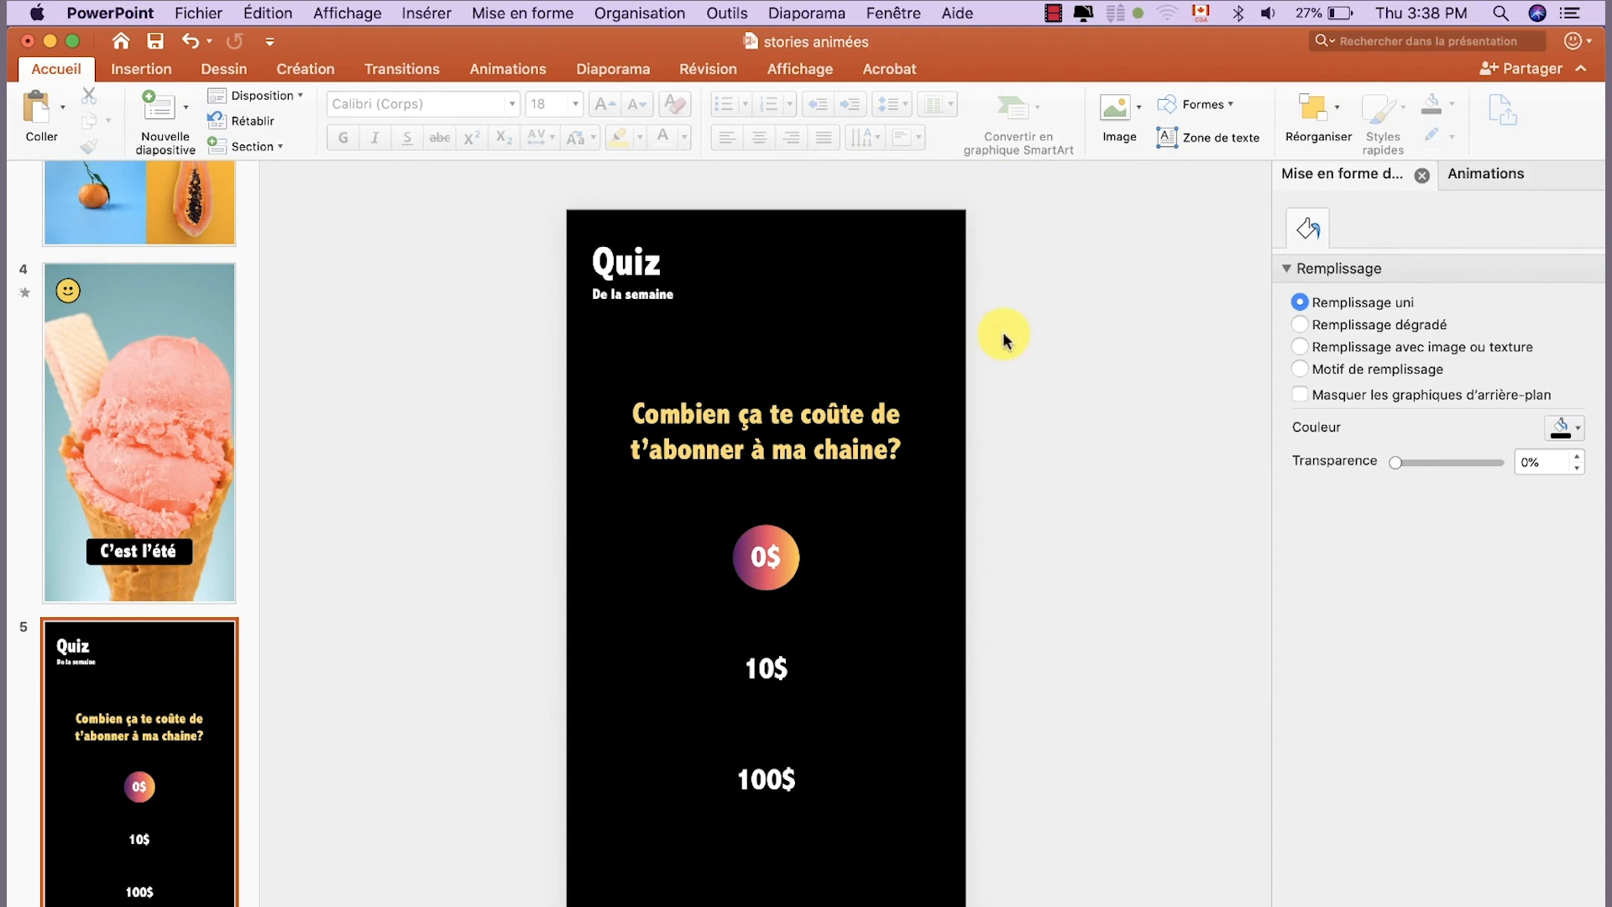
Close the background formatting pane and give the yellow question text a Fly In entrance animation coming from the left
click(1421, 175)
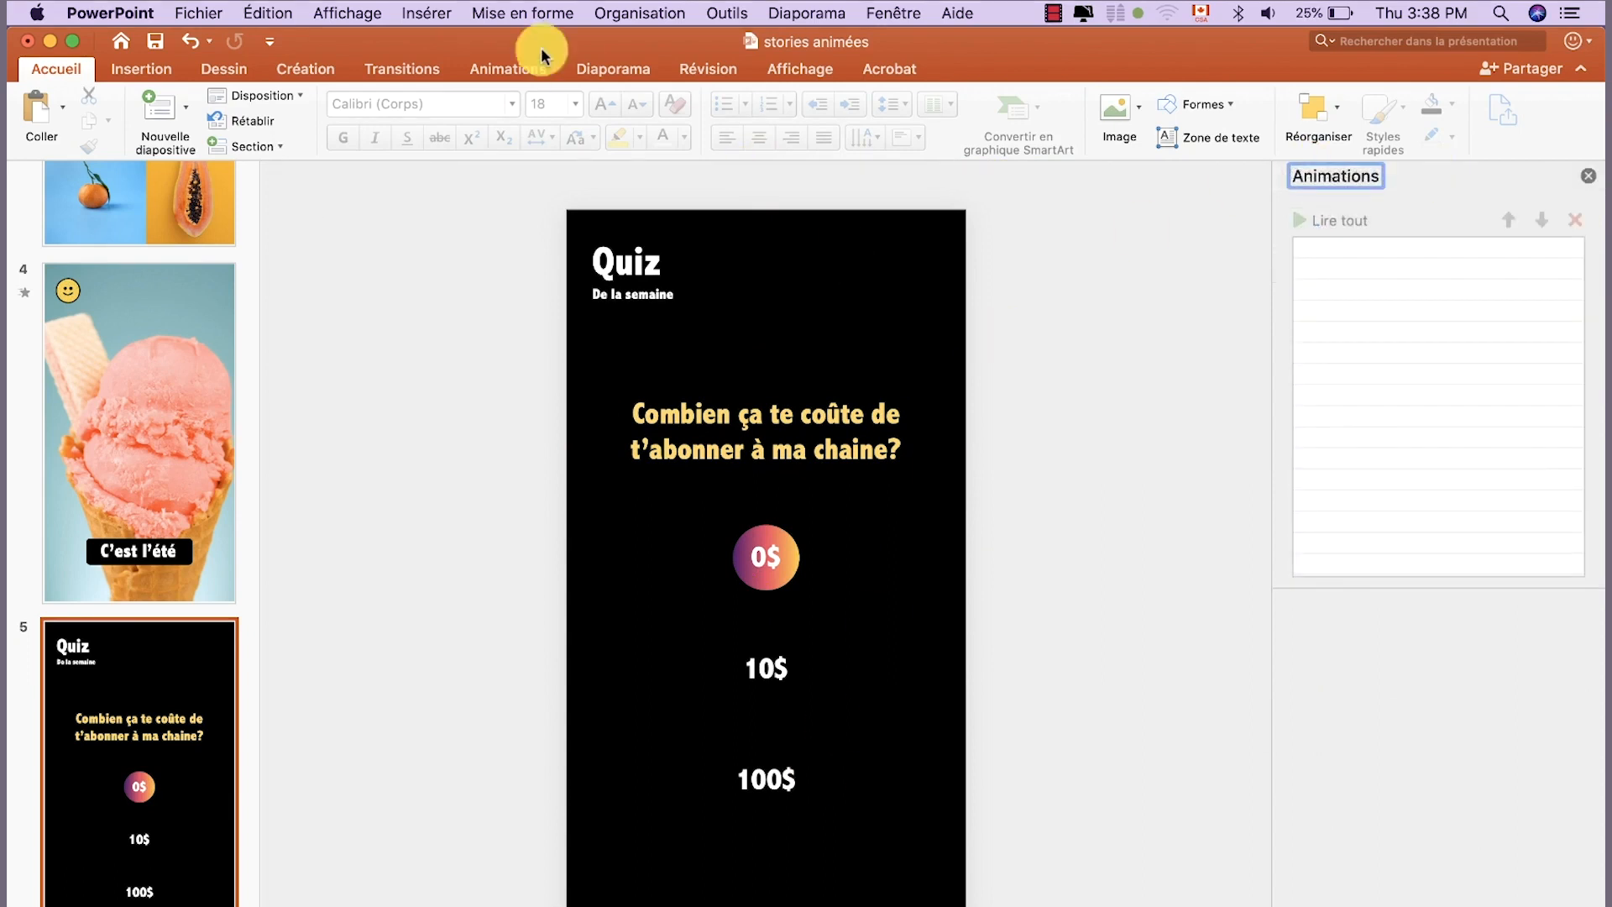
click(501, 68)
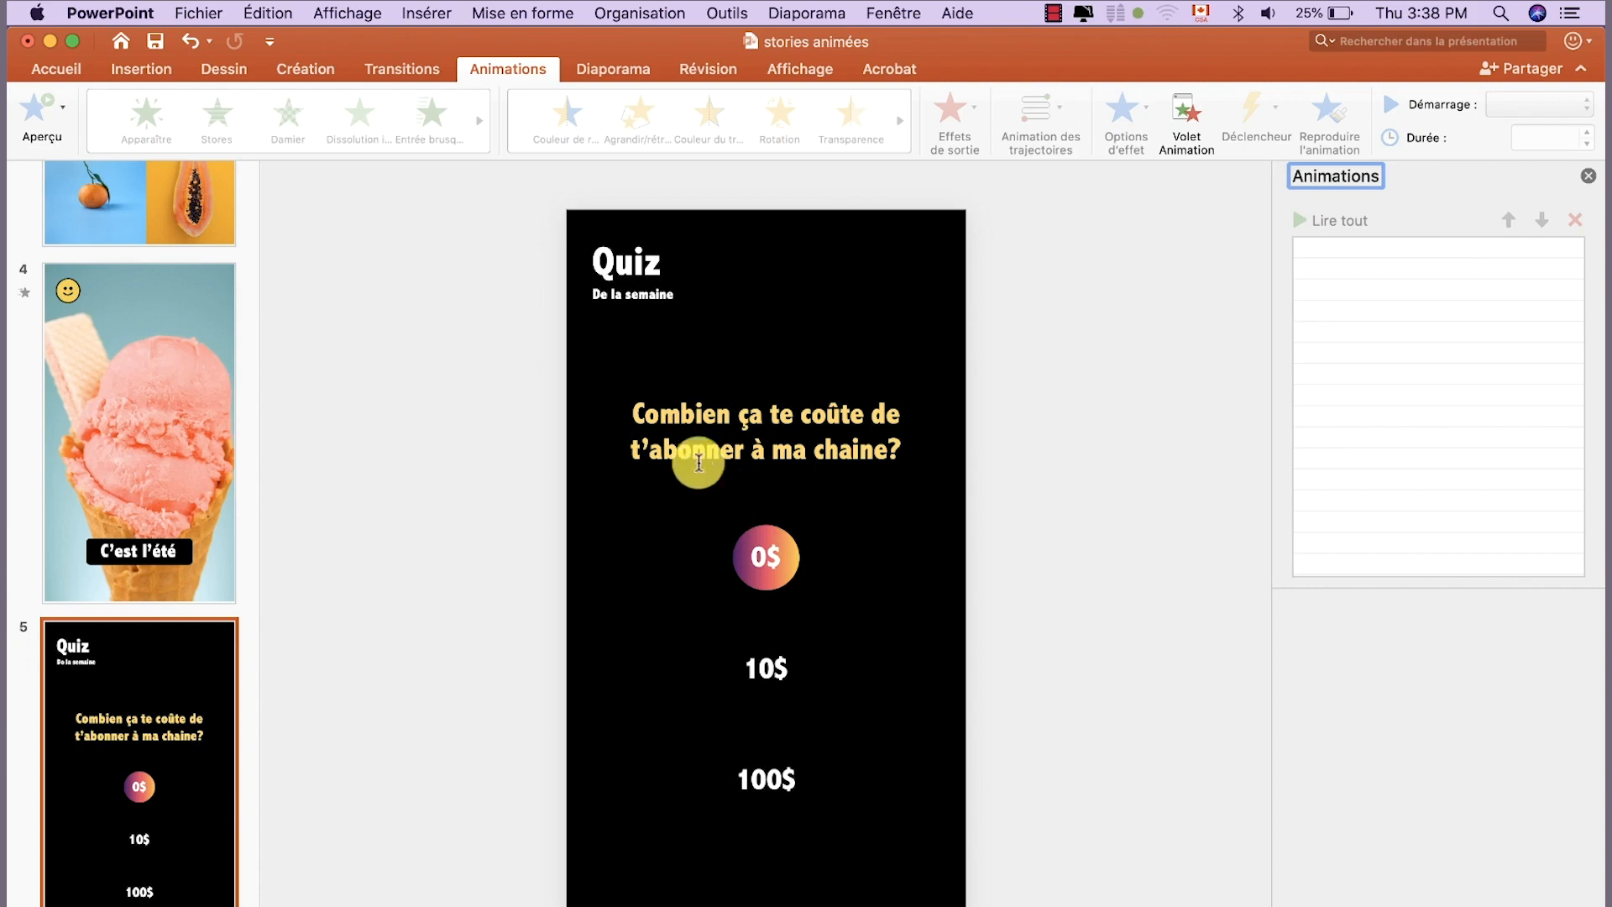
click(677, 428)
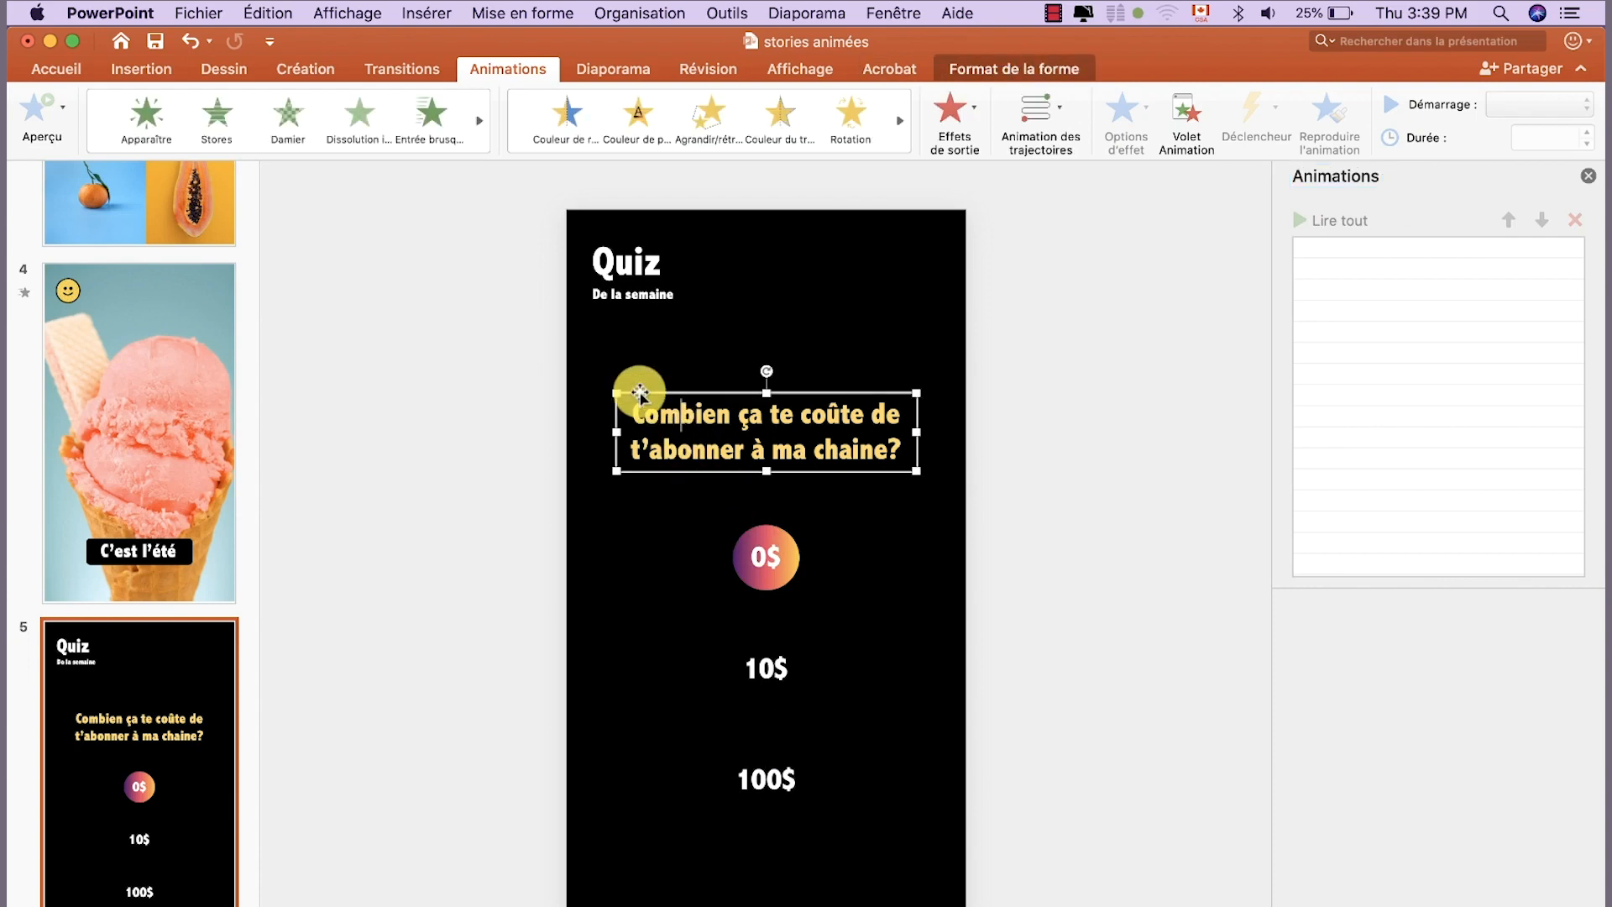
click(292, 158)
click(151, 375)
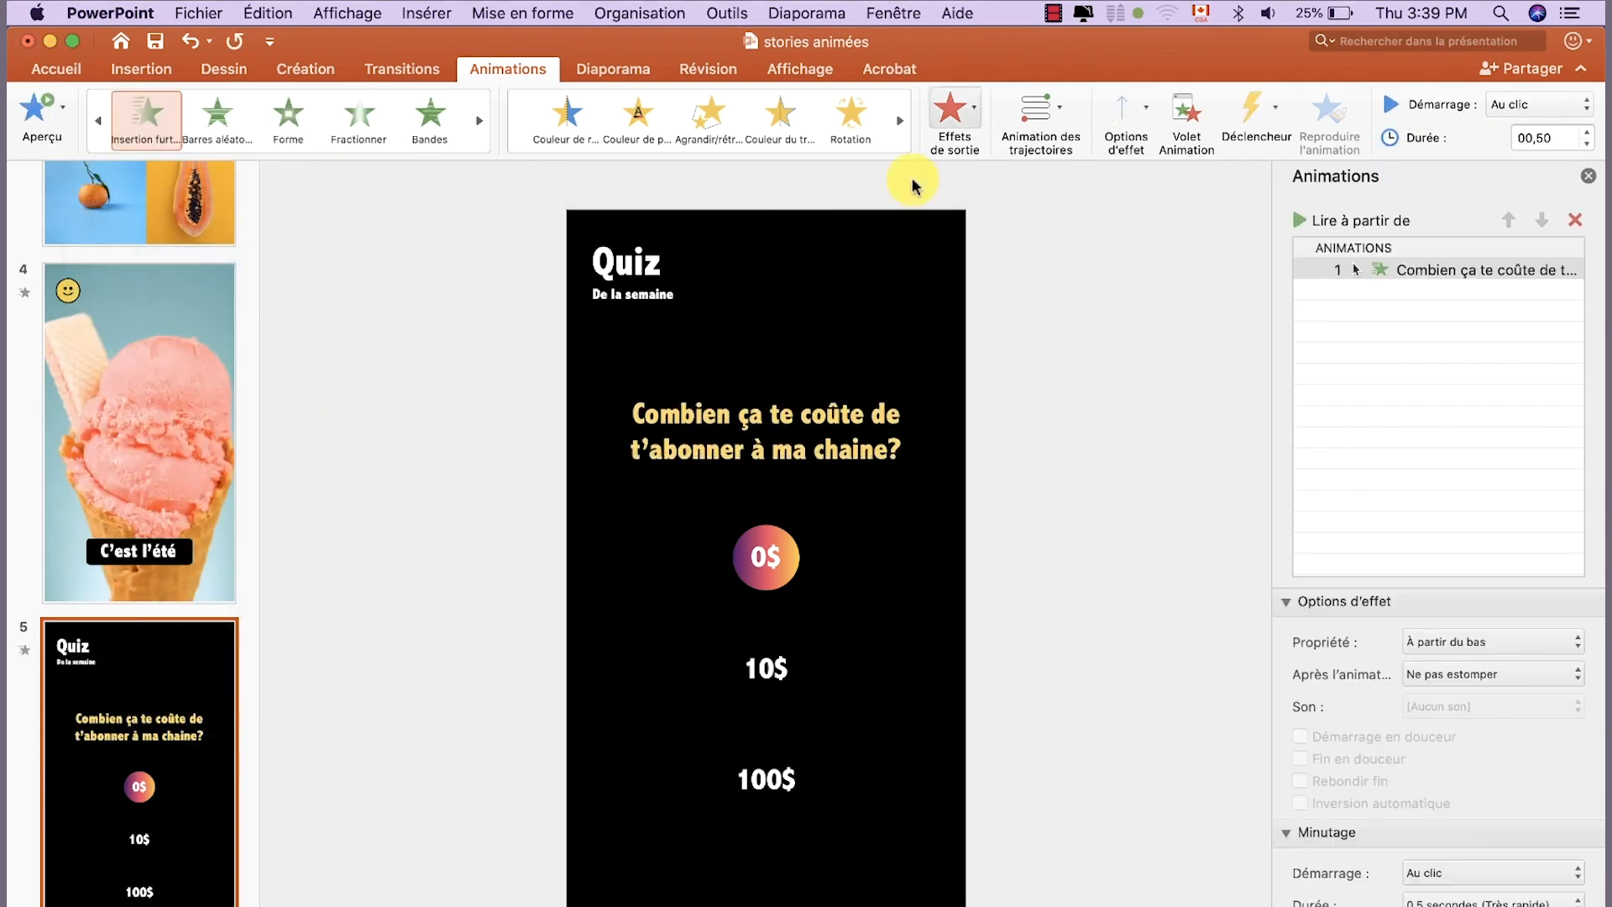
click(1142, 108)
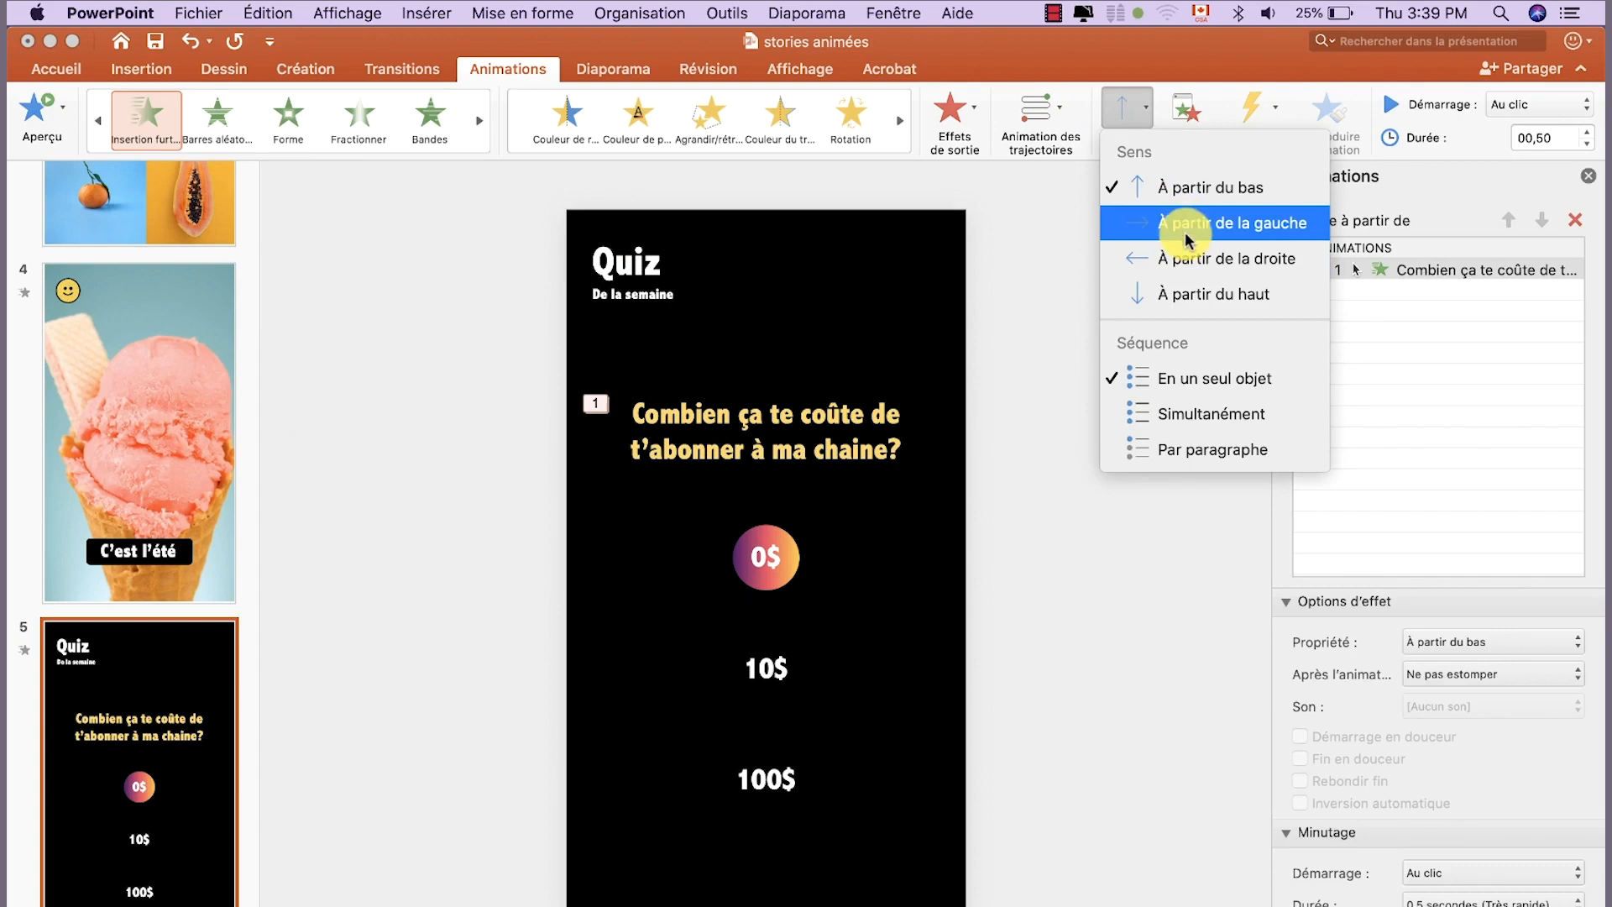
click(1188, 239)
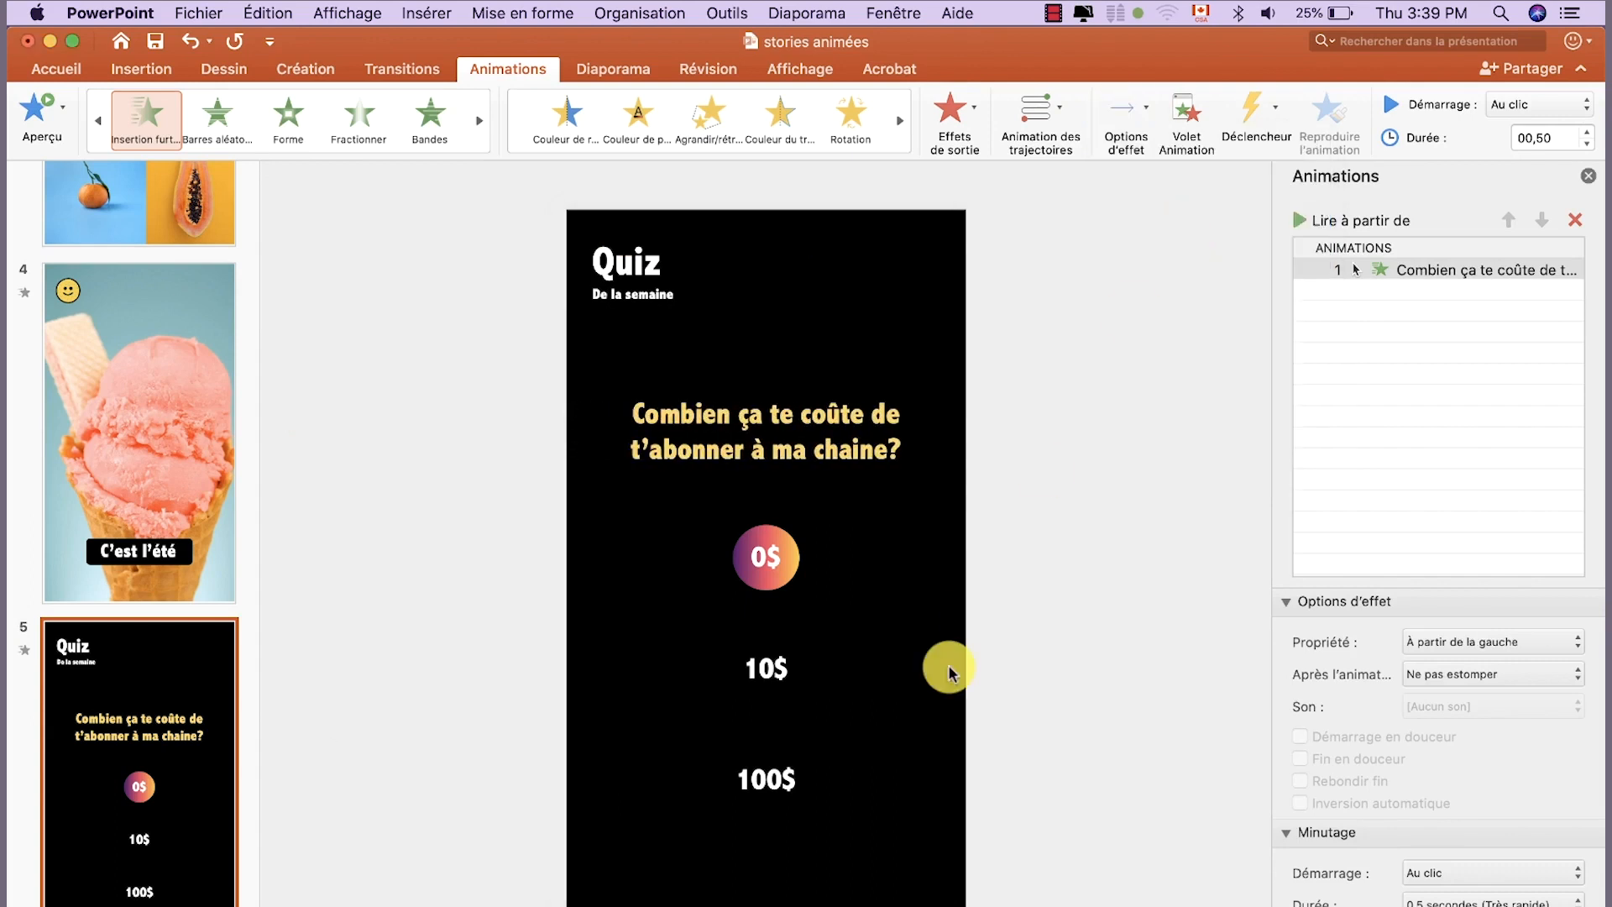
Add a Dissolve In entrance animation to the 0$ answer text and set it to start after the previous animation
click(765, 556)
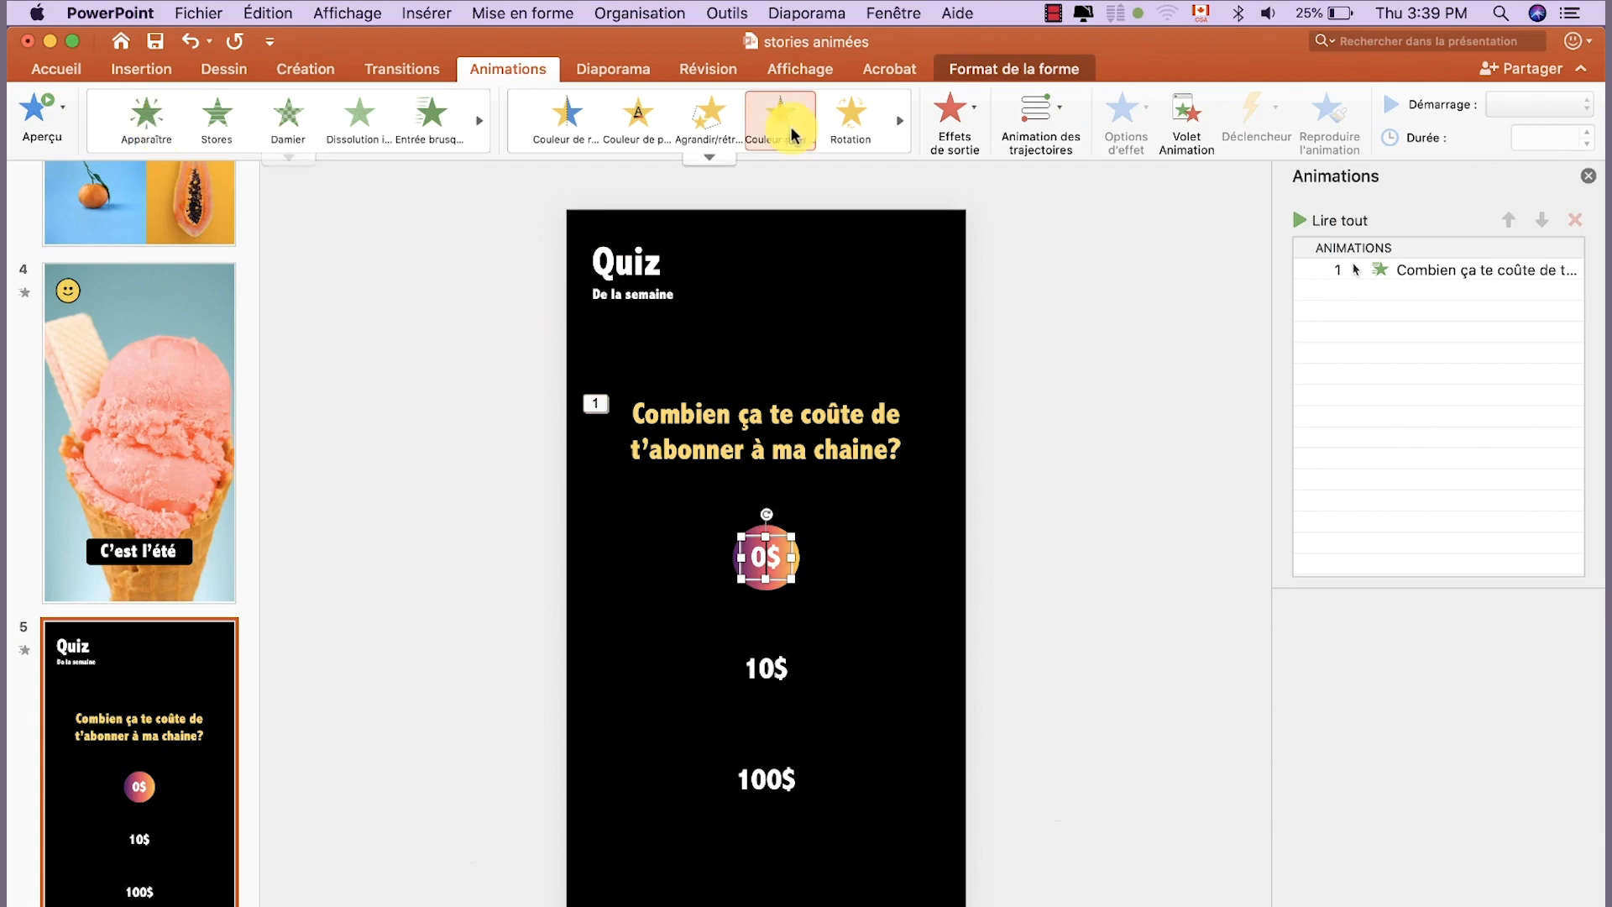
click(355, 120)
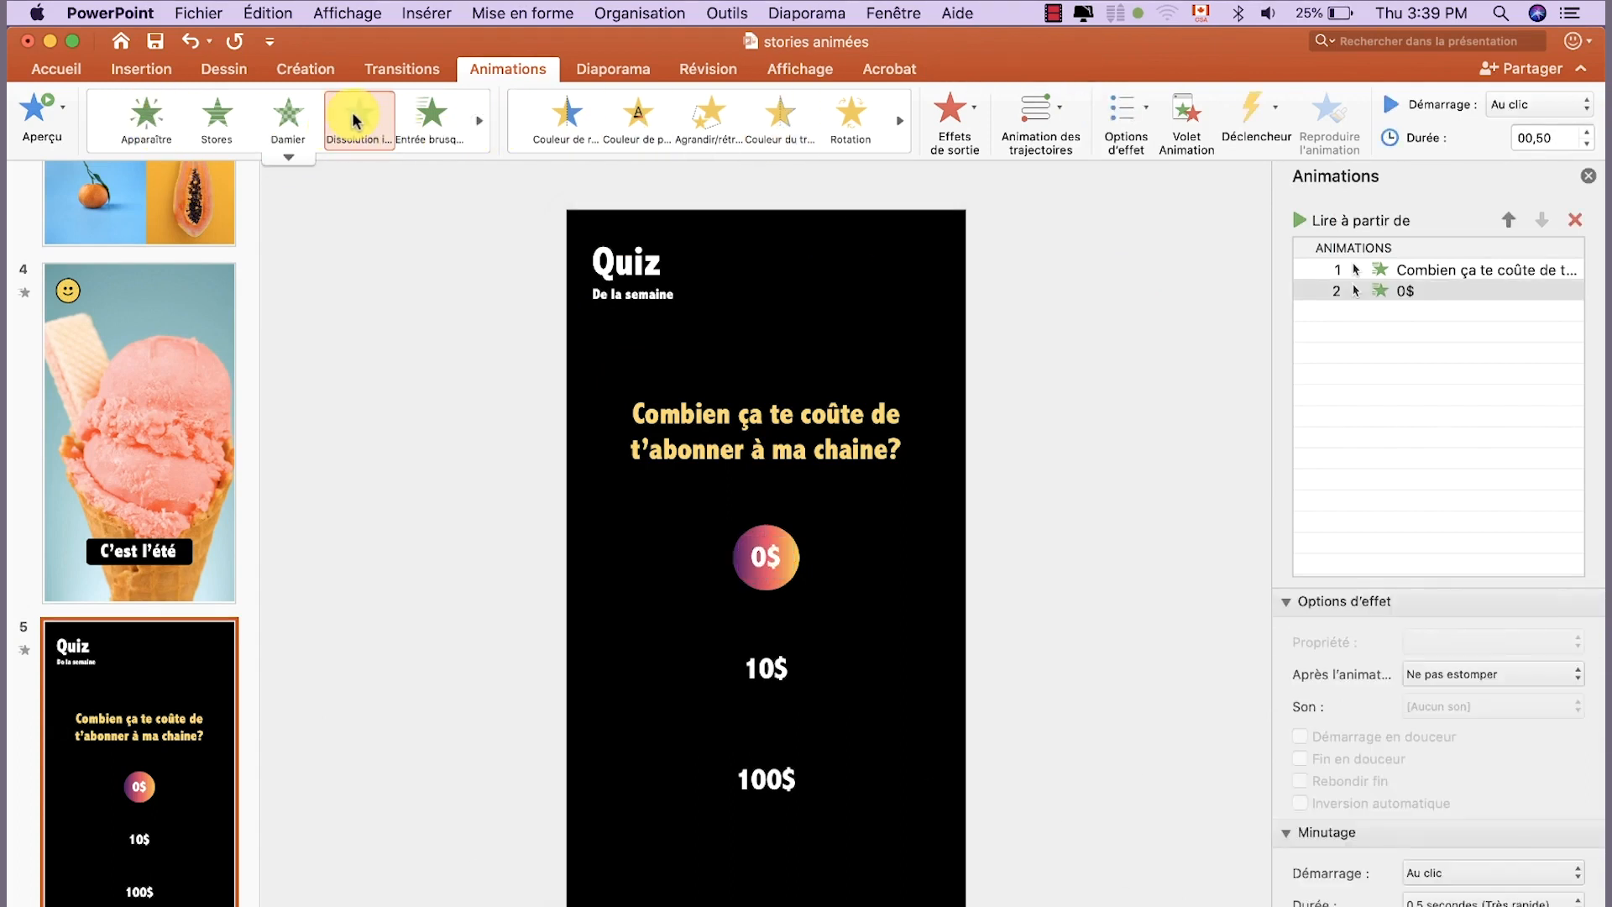
click(1541, 112)
click(1528, 141)
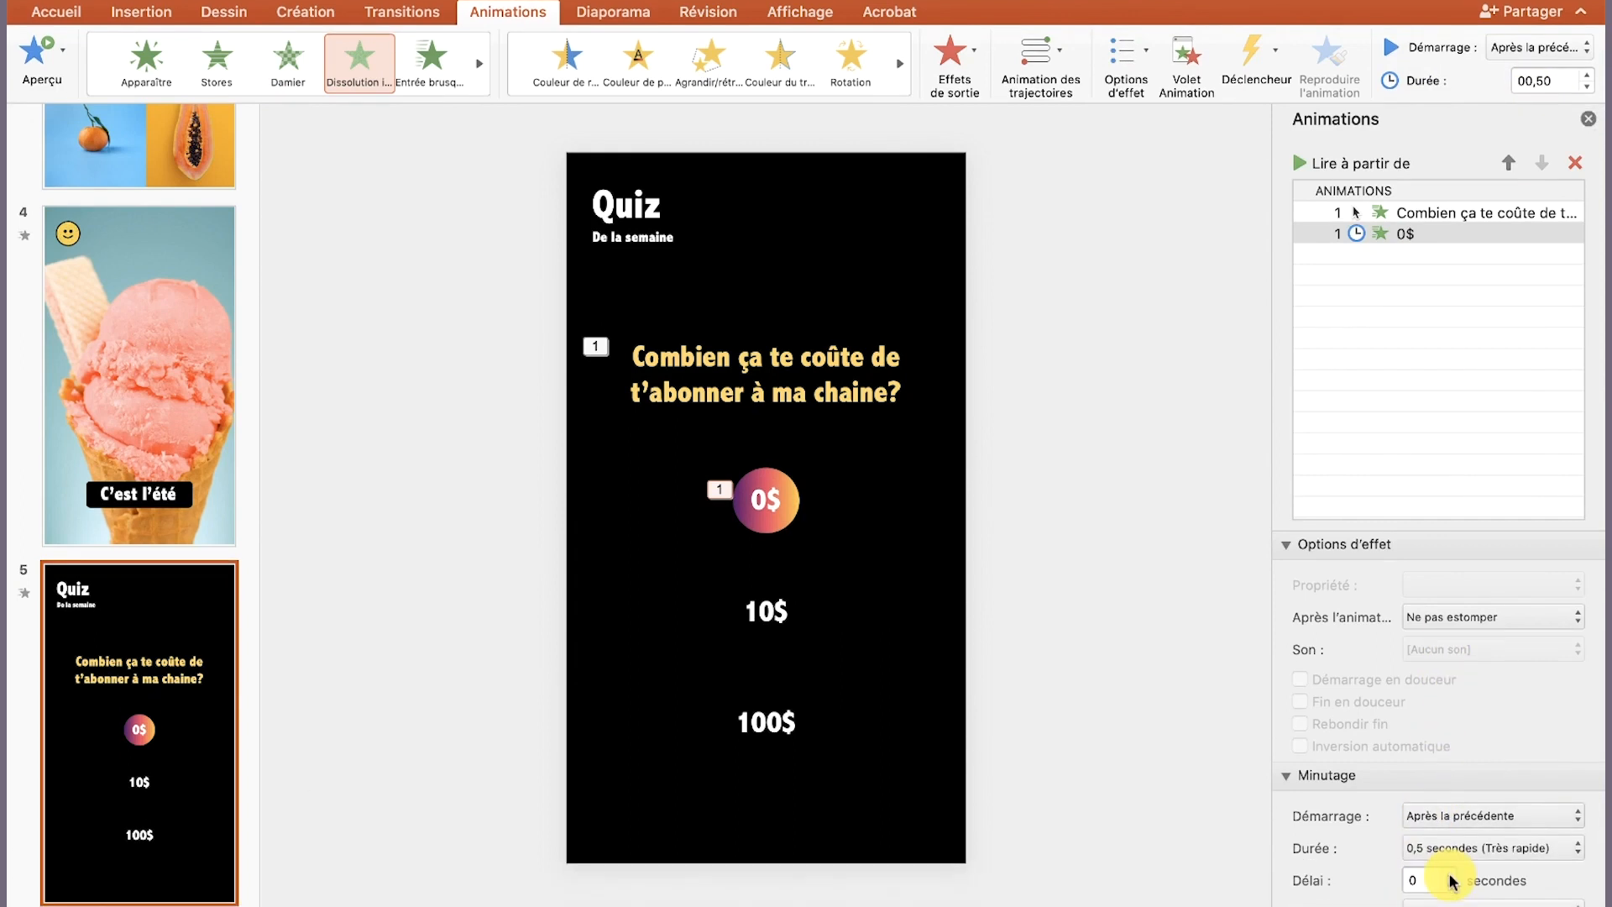
click(1450, 877)
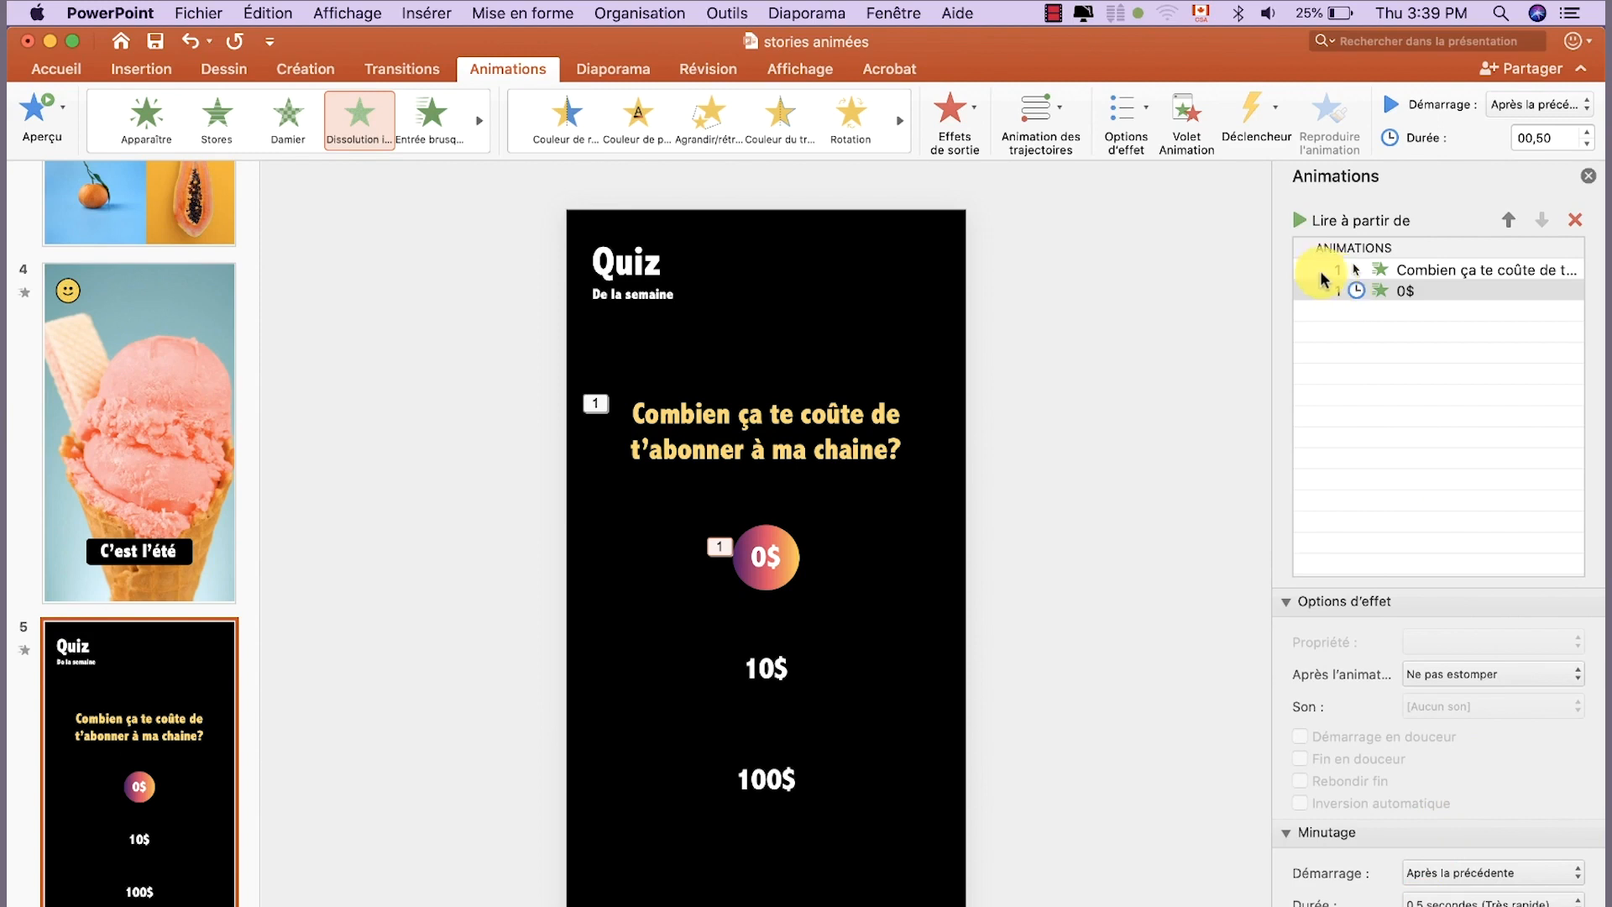
Preview the animations starting from the question, and copy the 0$ answer's animation to the 10$ answer text
click(1320, 212)
click(1298, 222)
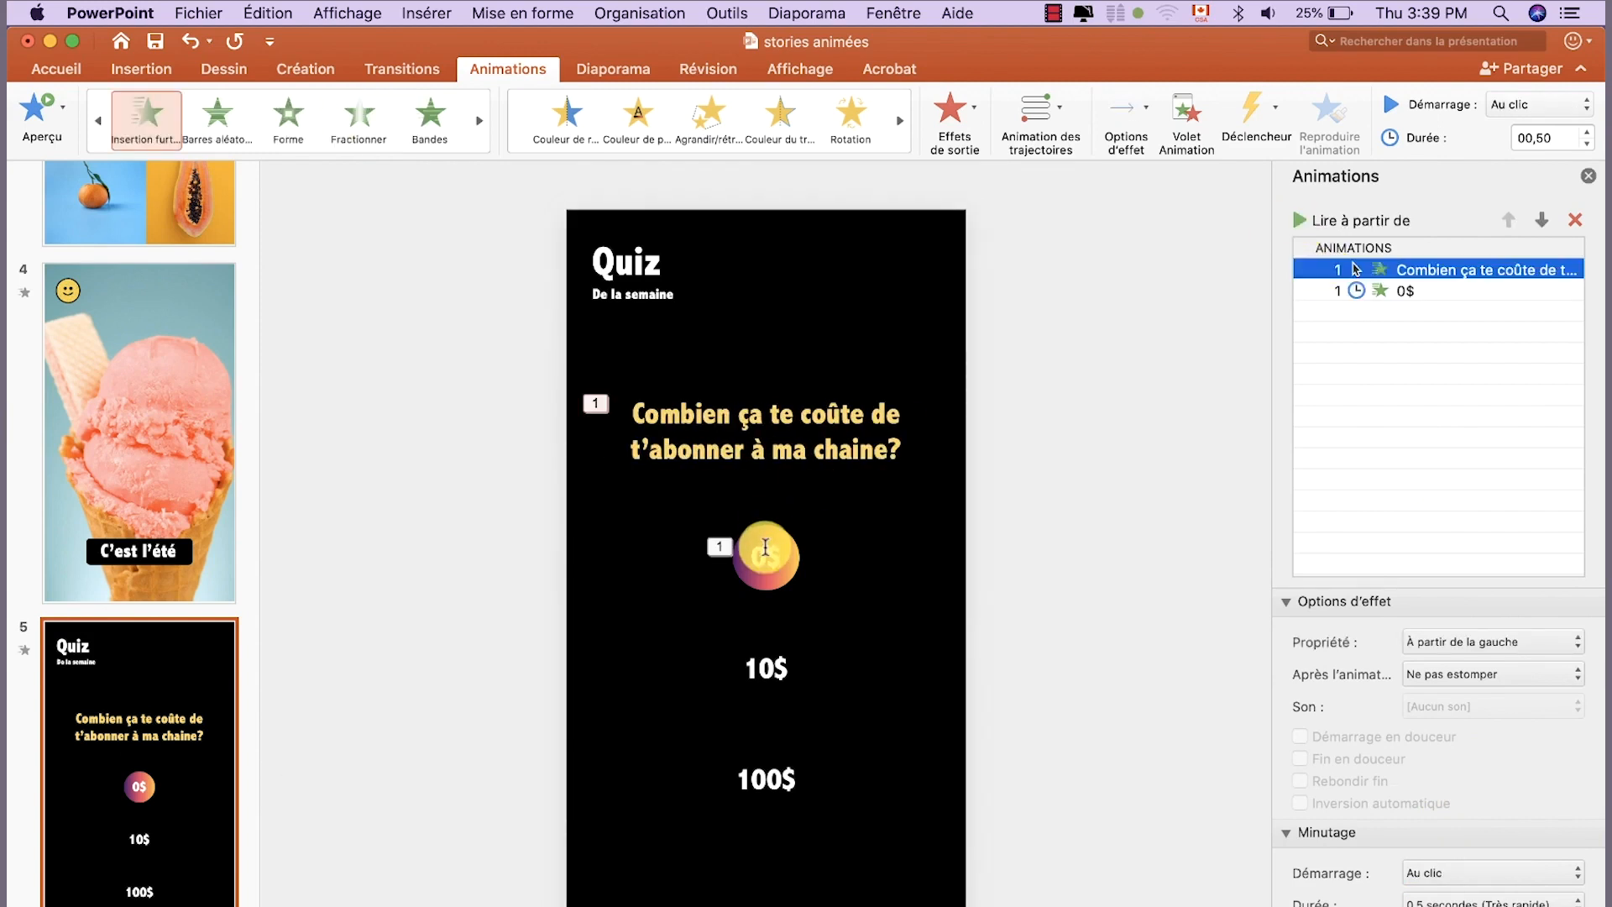
click(770, 545)
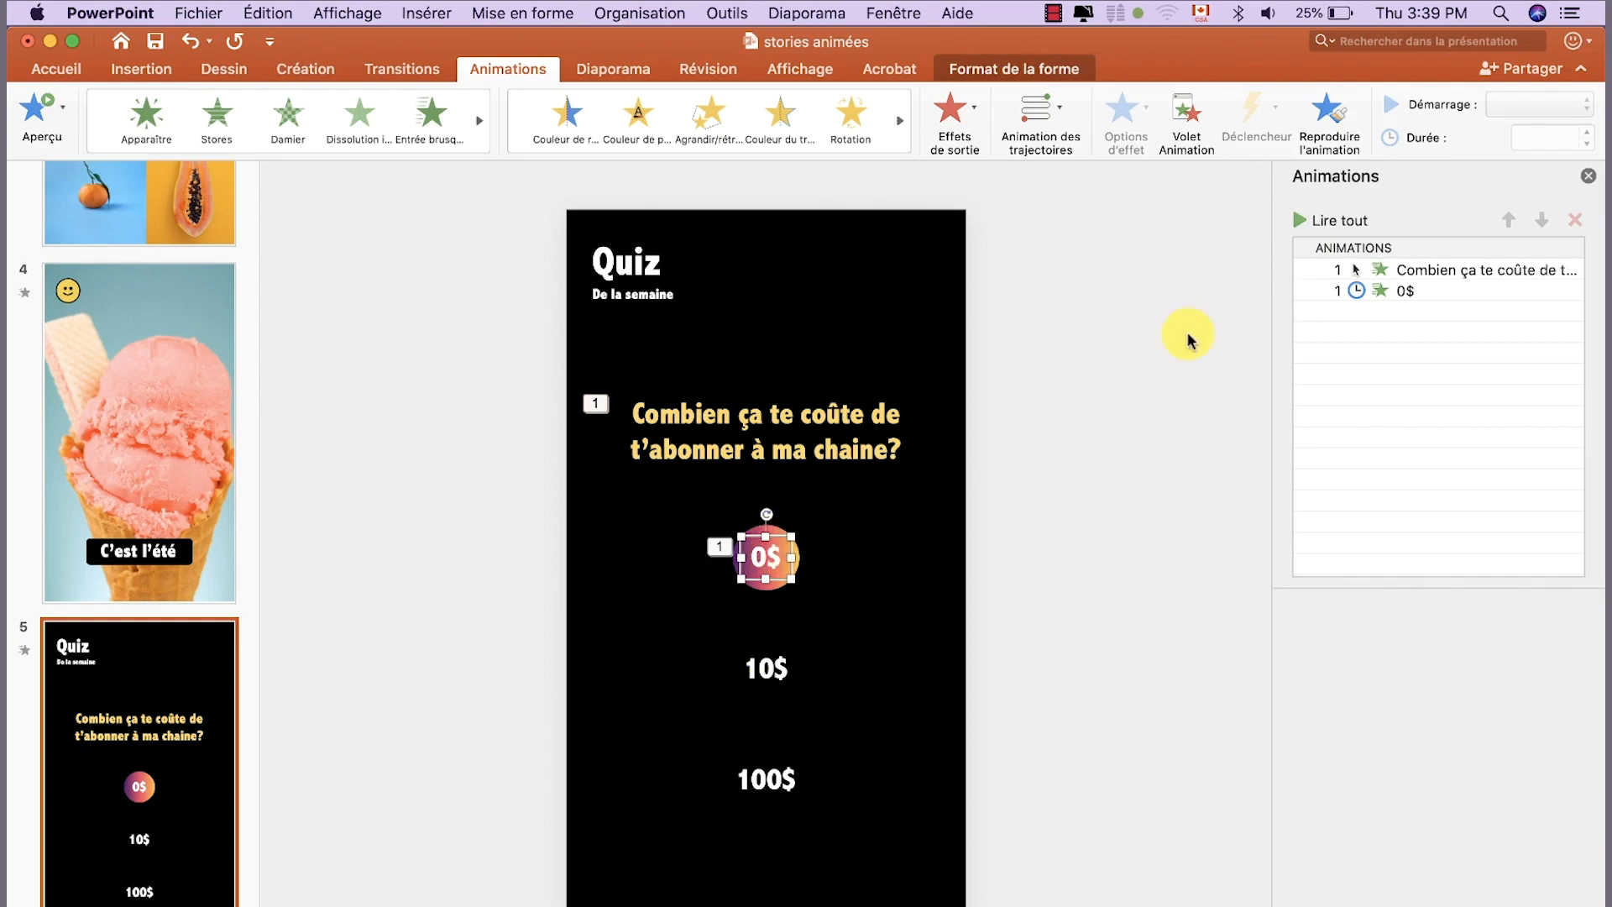
click(1331, 115)
click(780, 671)
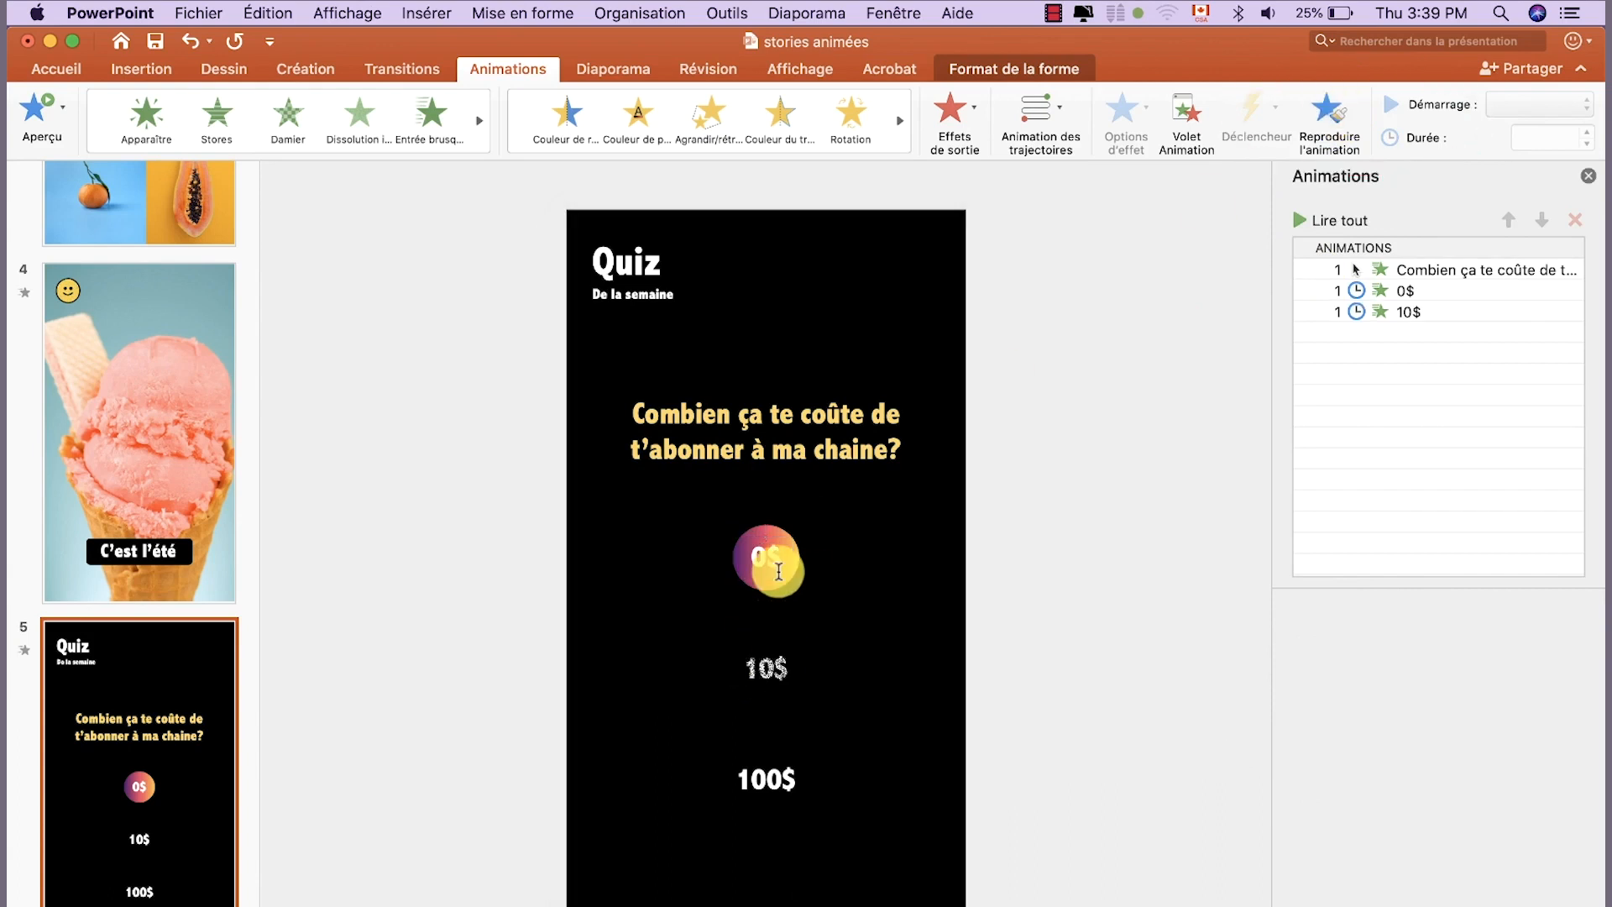
Copy the 0$ answer's animation to the 100$ answer text and play the sequence from the question
click(775, 557)
click(1328, 114)
click(773, 746)
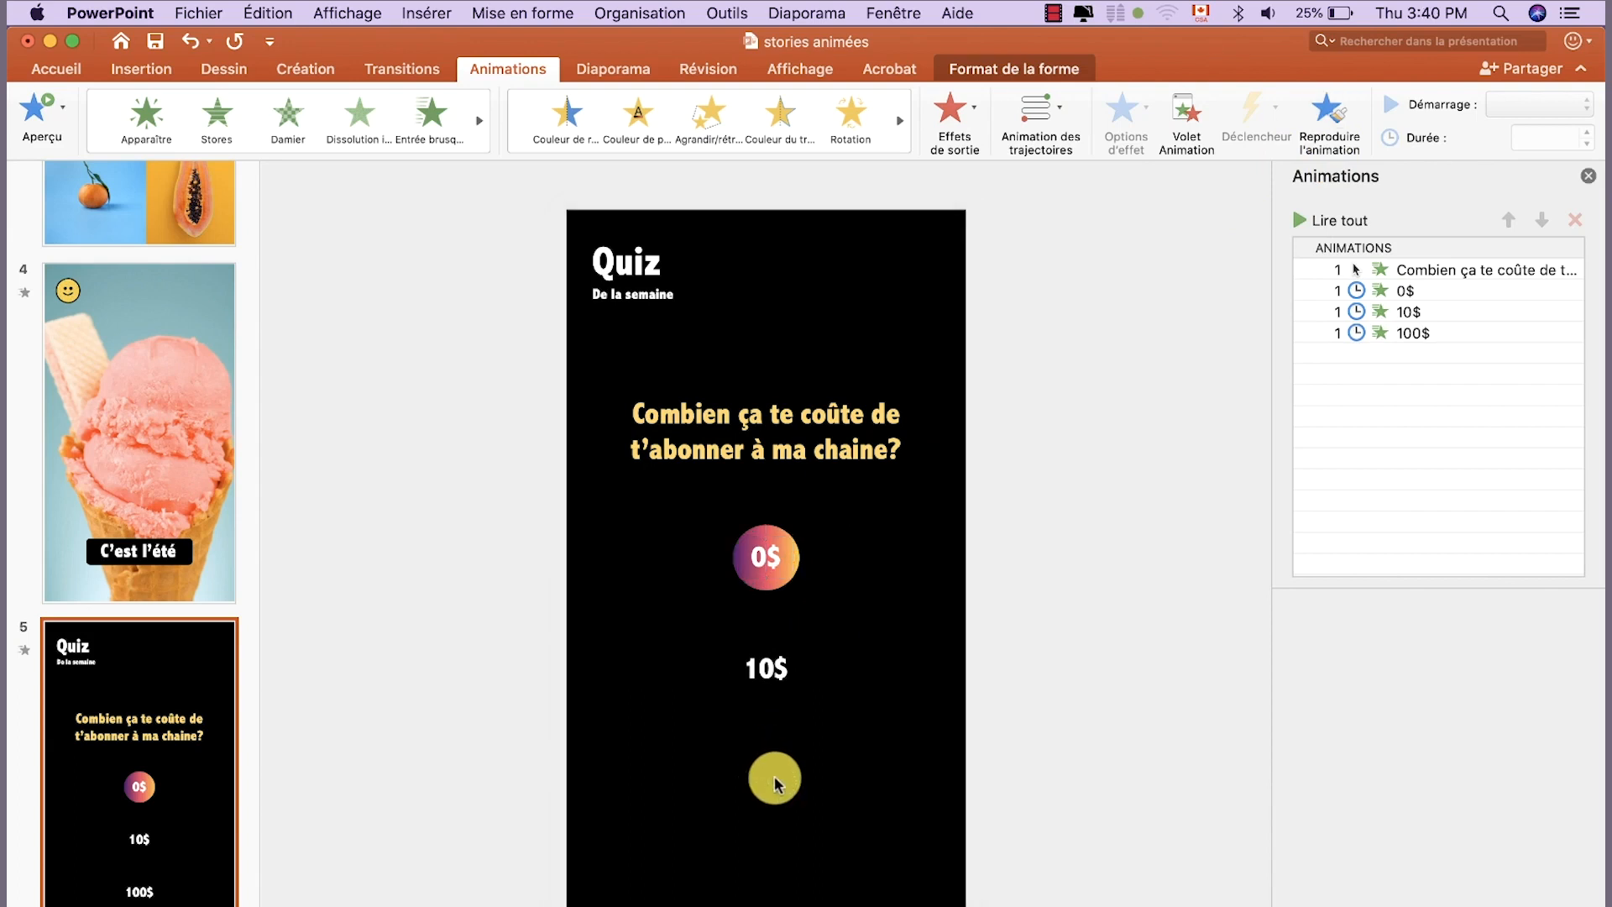
click(1381, 267)
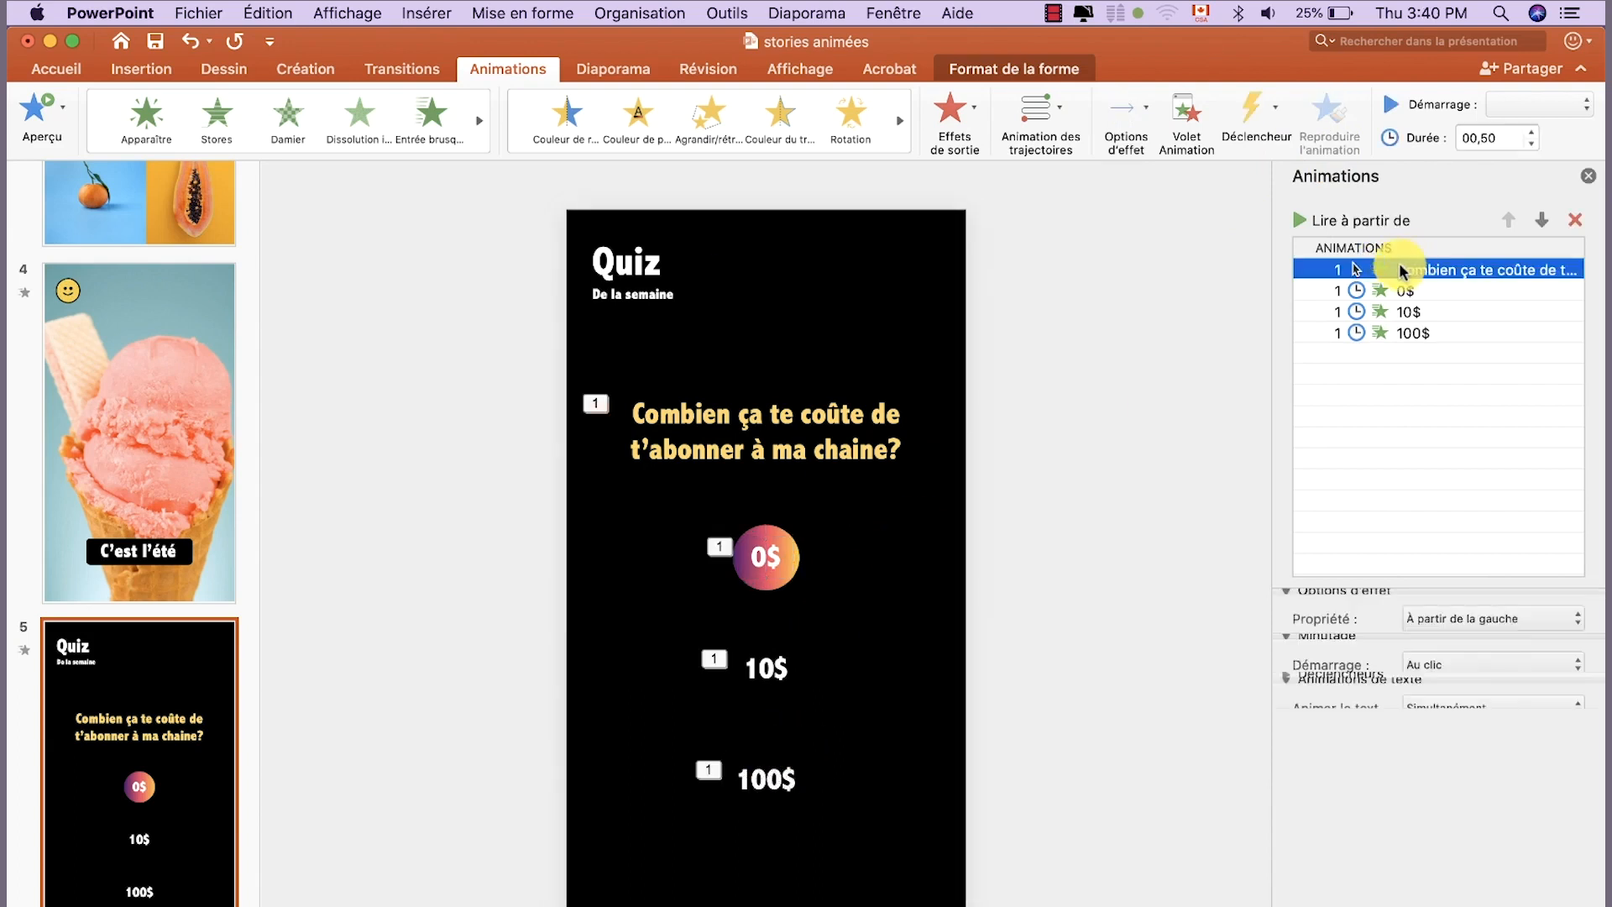
click(1307, 221)
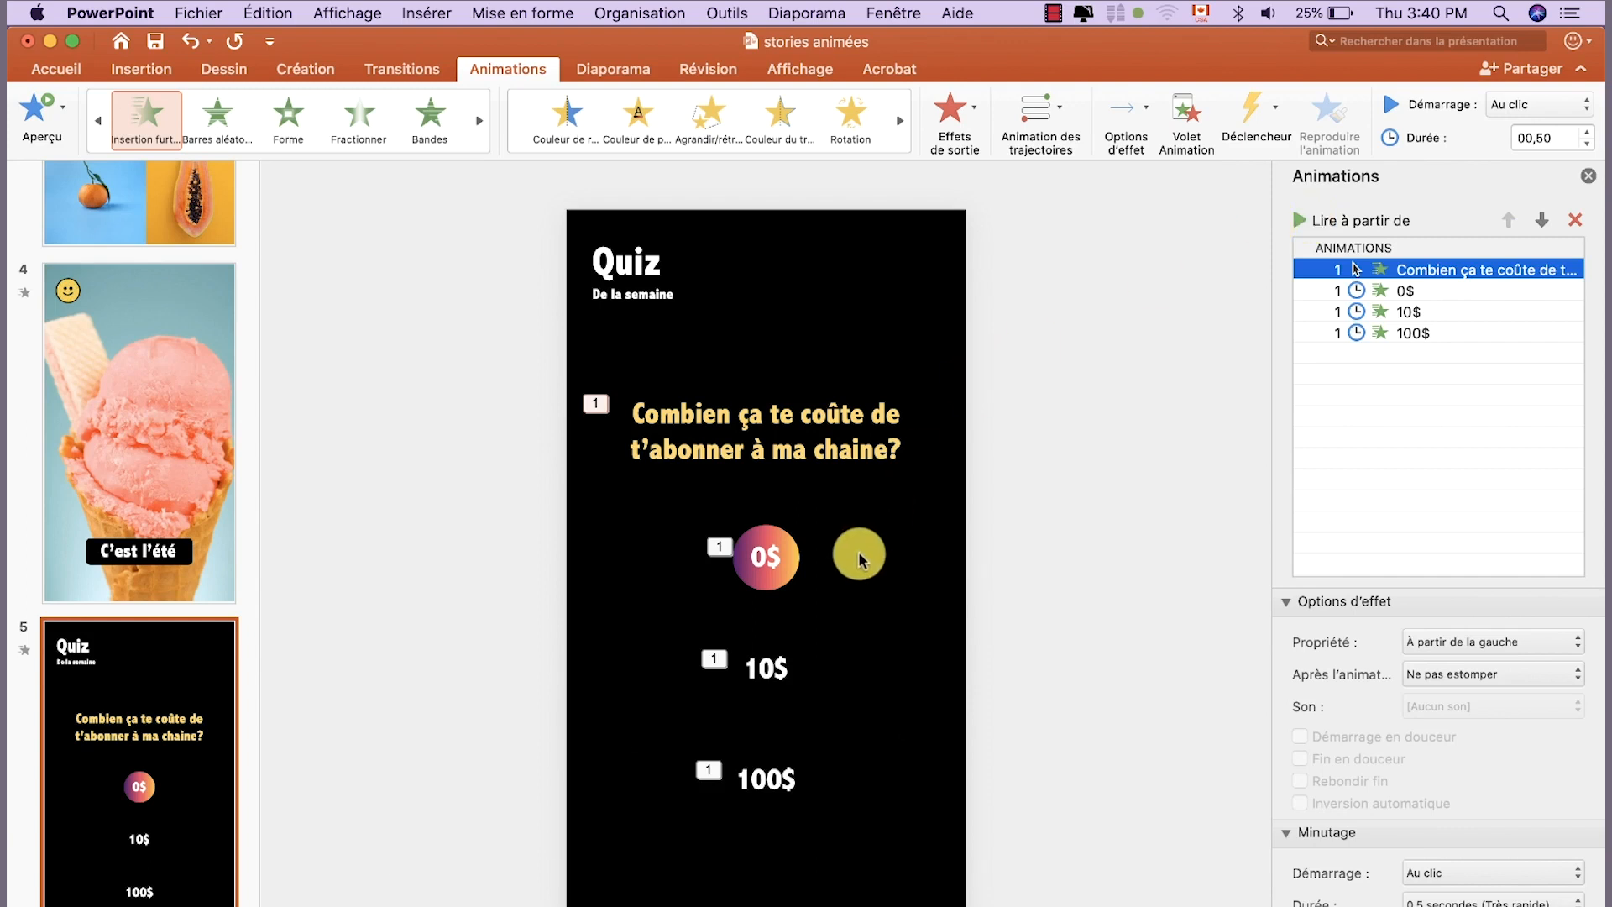
Add a Peek Out (Sortie furtive) exit animation to the 10$ answer text, with its direction set to the right
click(782, 651)
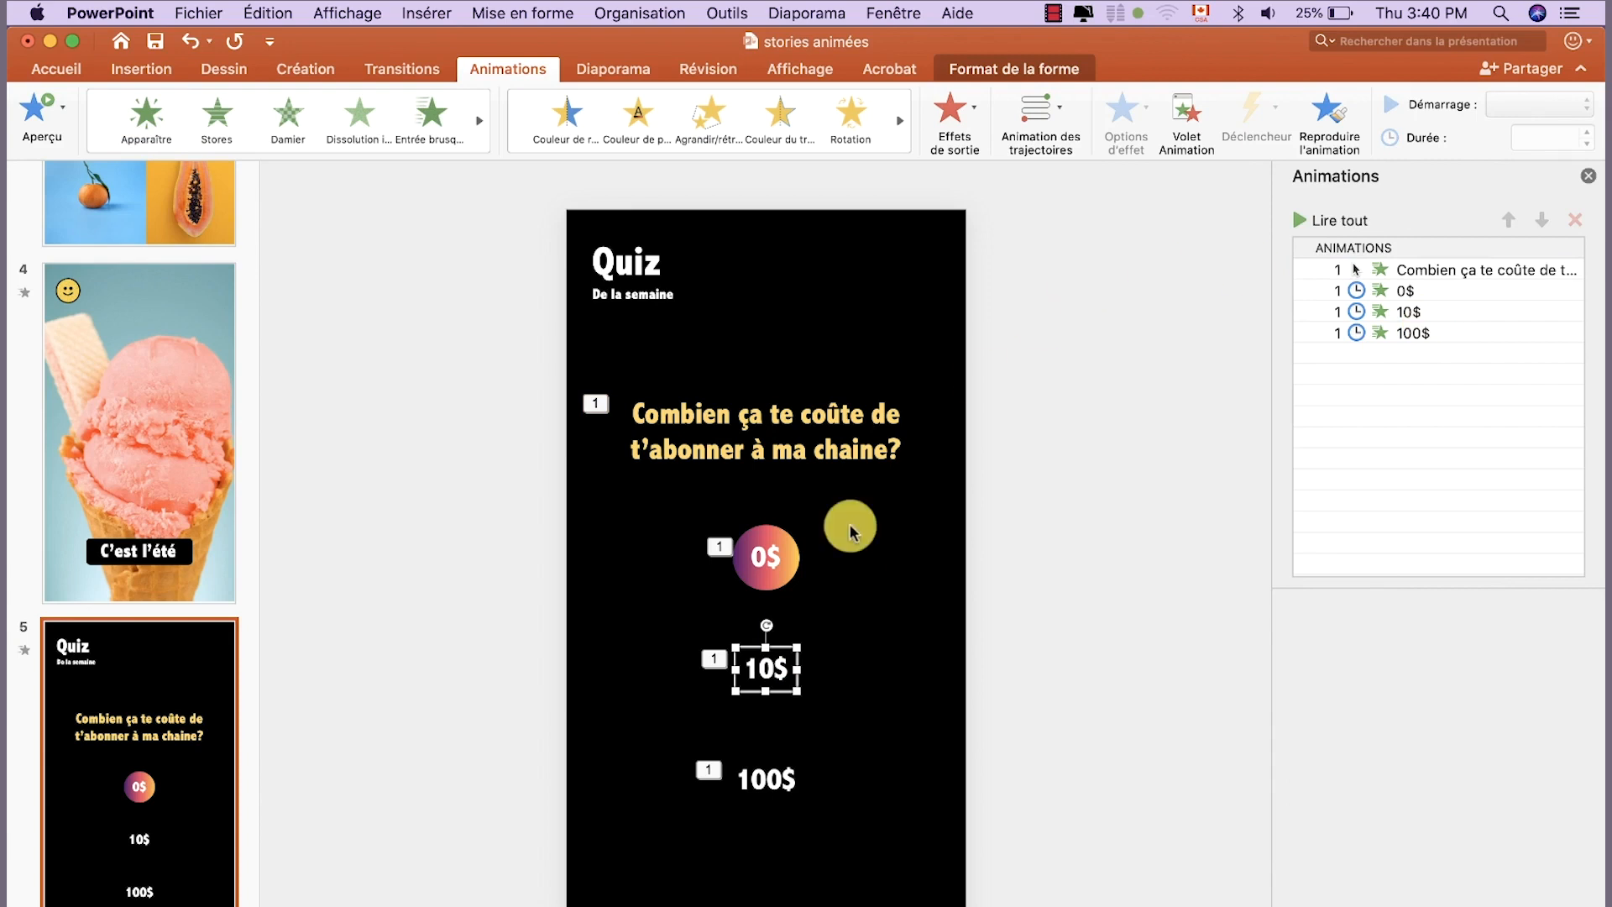
click(974, 107)
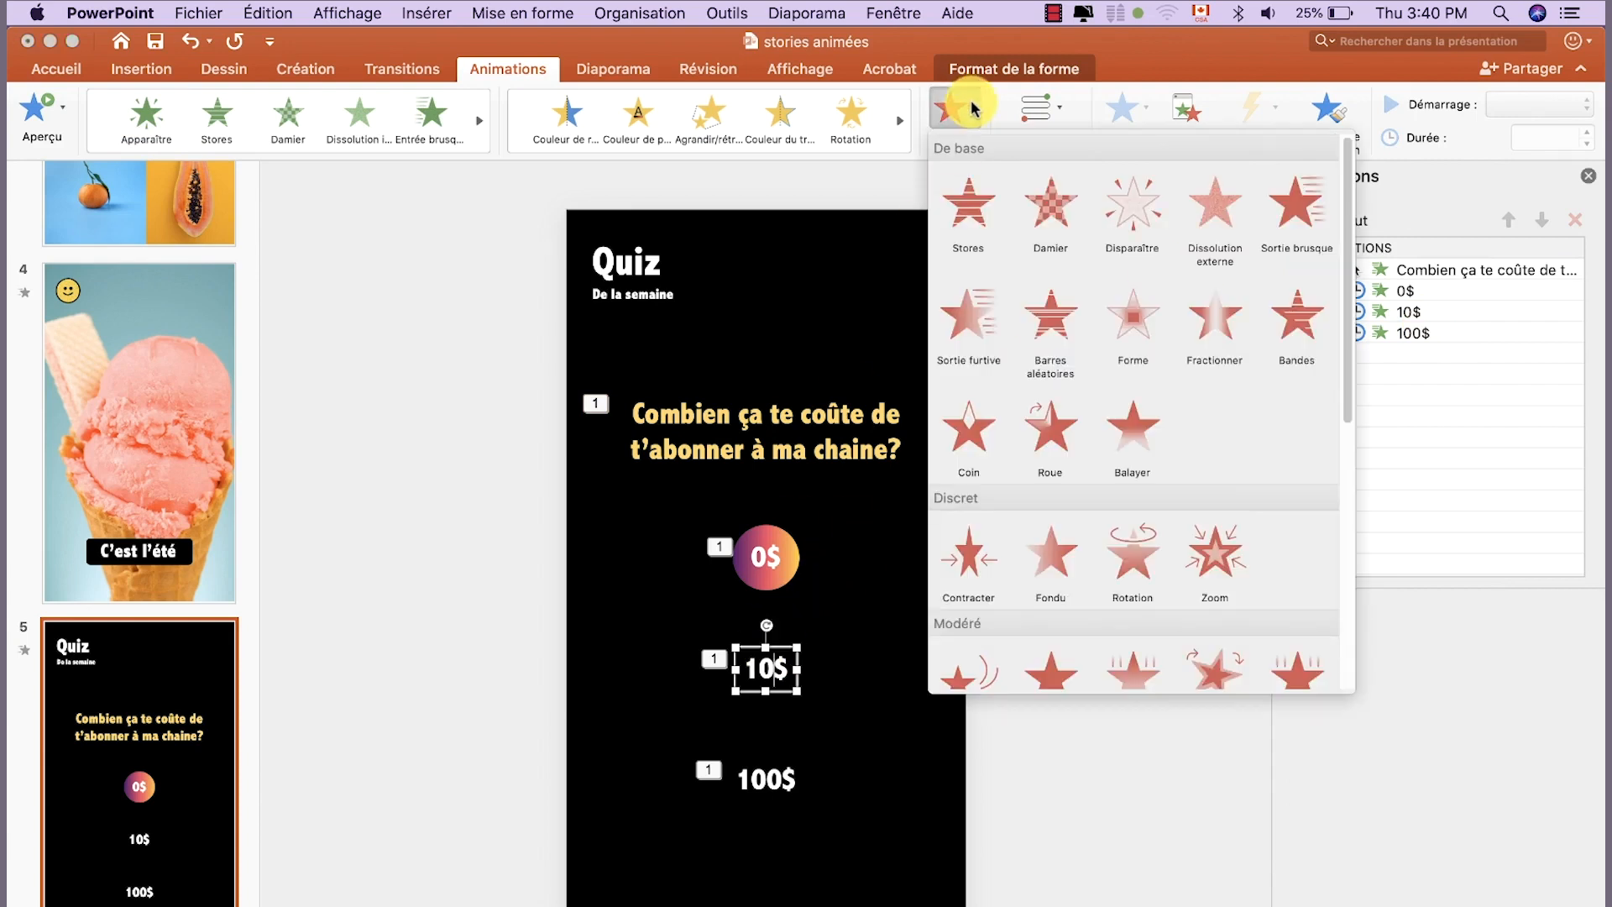
click(998, 324)
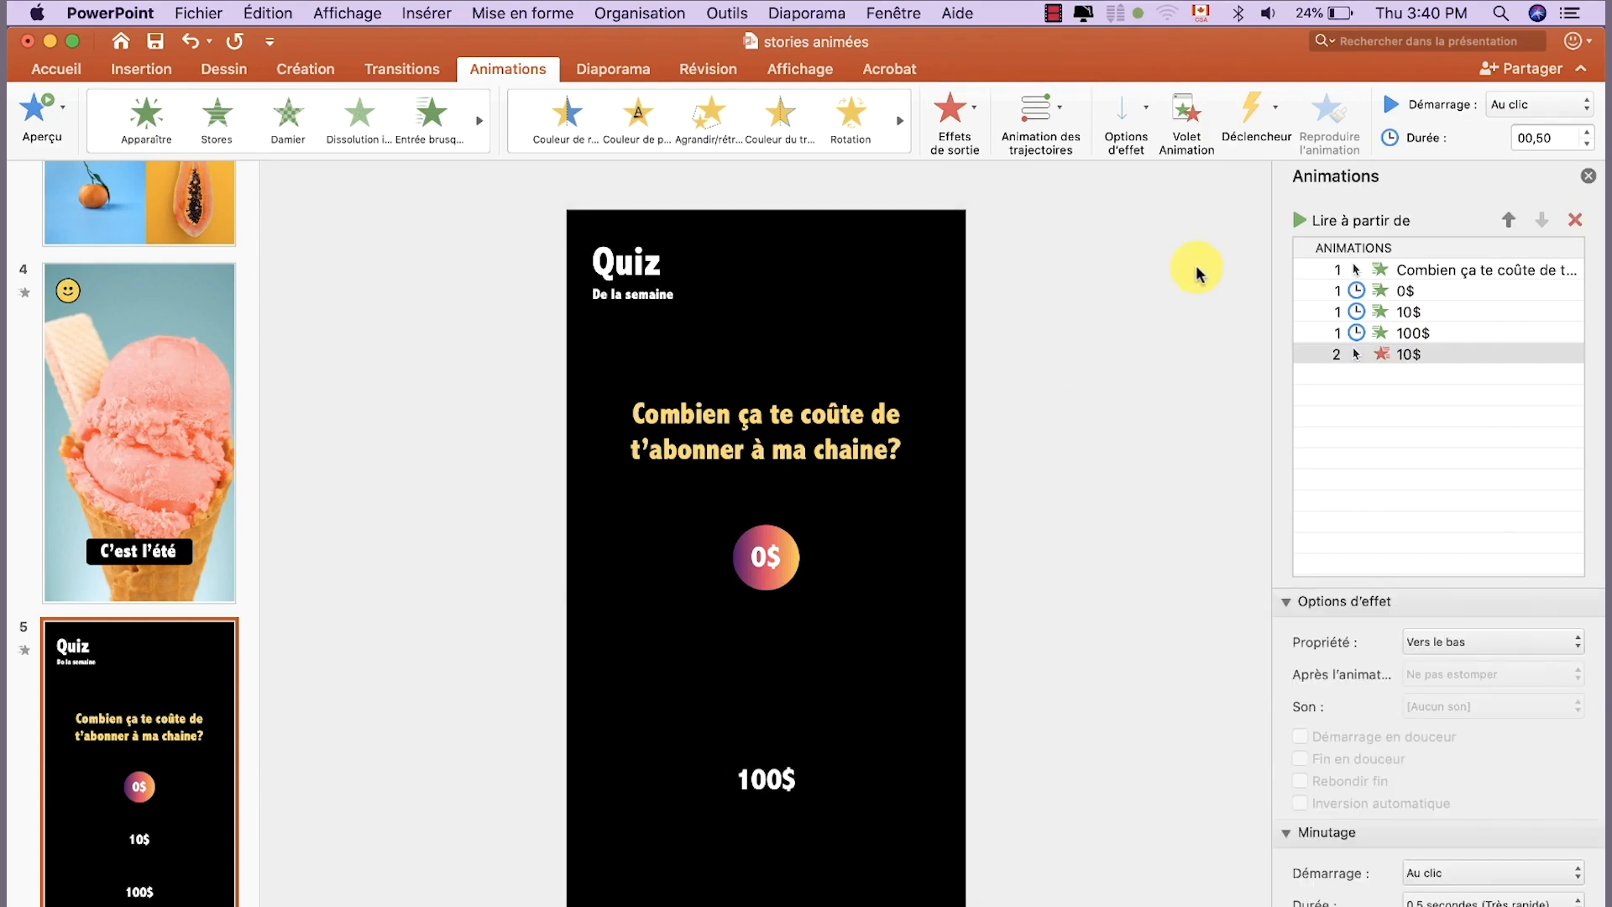
click(1141, 137)
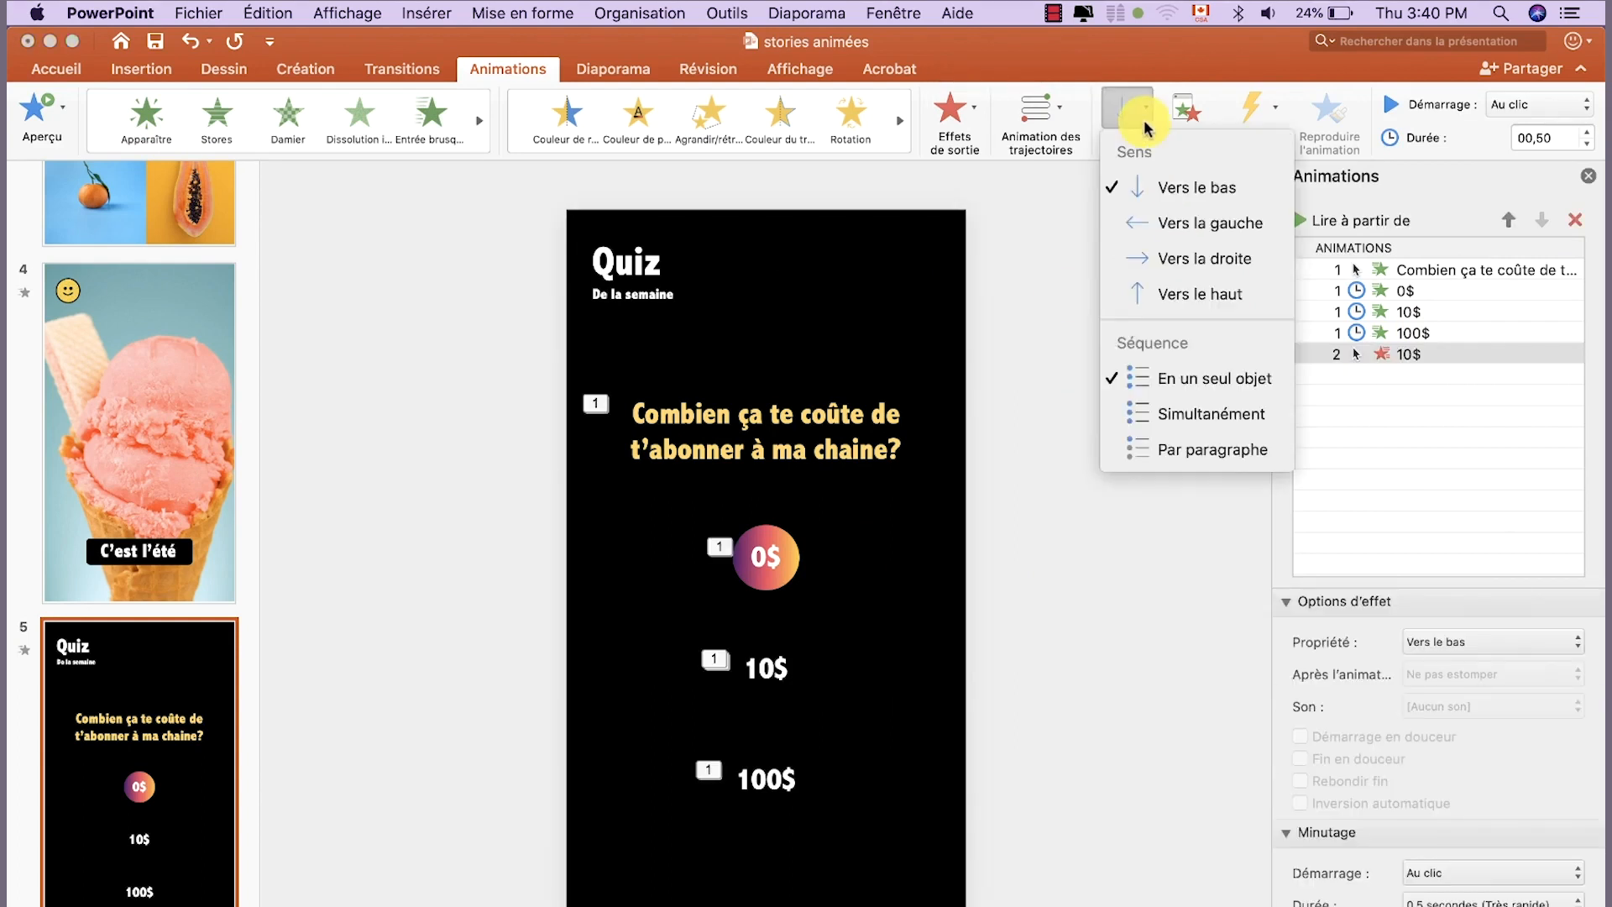
click(1166, 256)
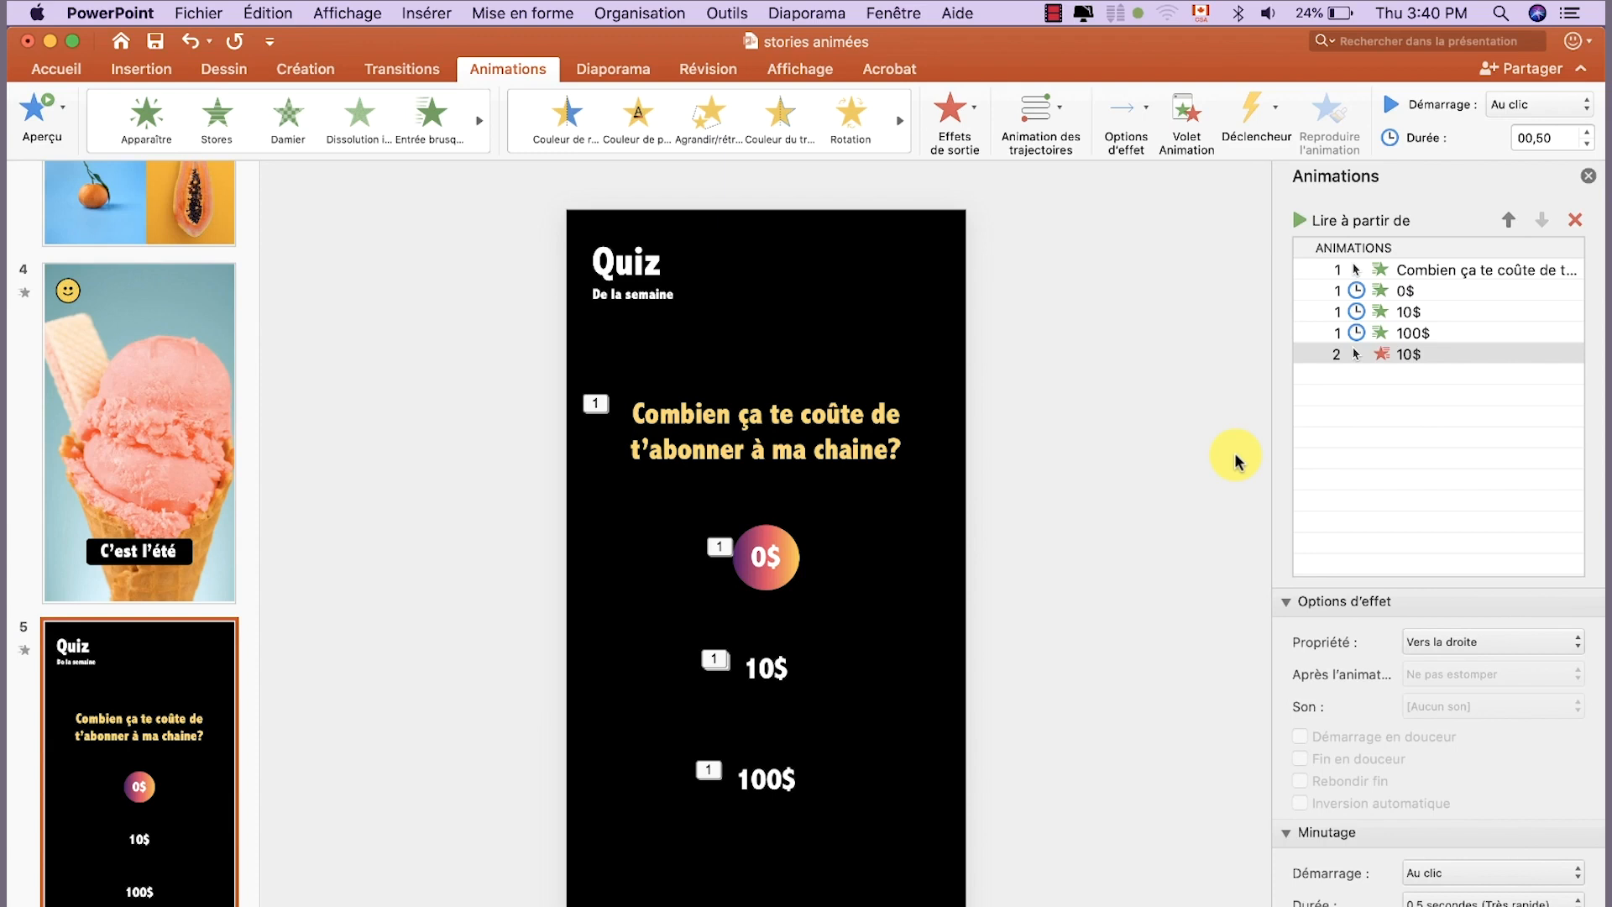
Set the 10$ exit animation to start after the previous one with a delay, and play the sequence from the question
click(1521, 107)
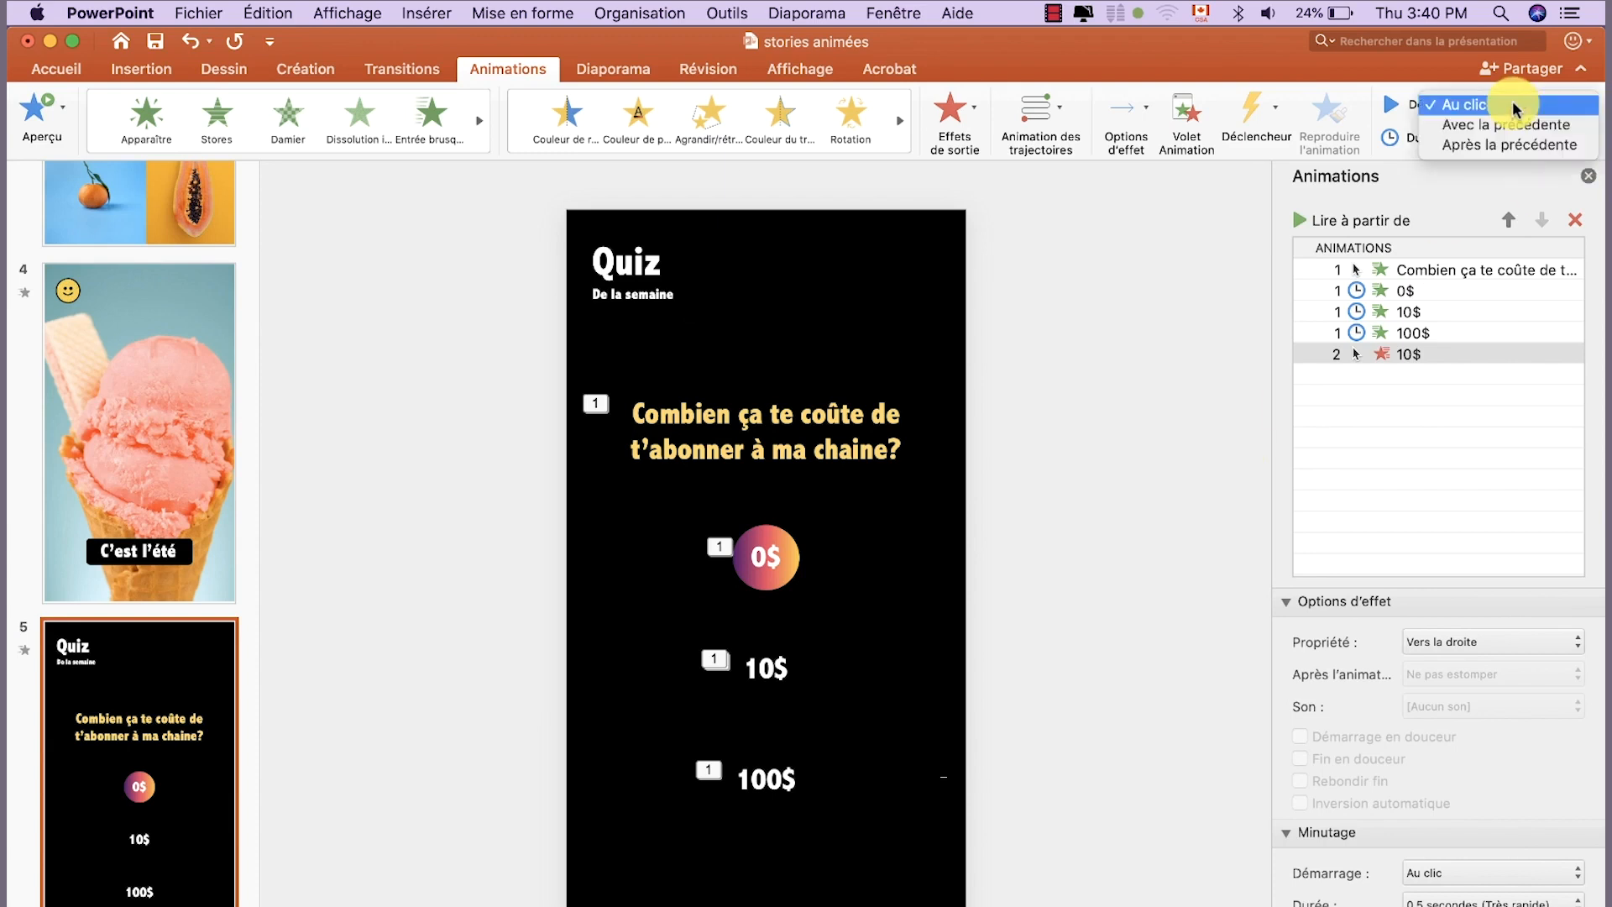
click(1510, 146)
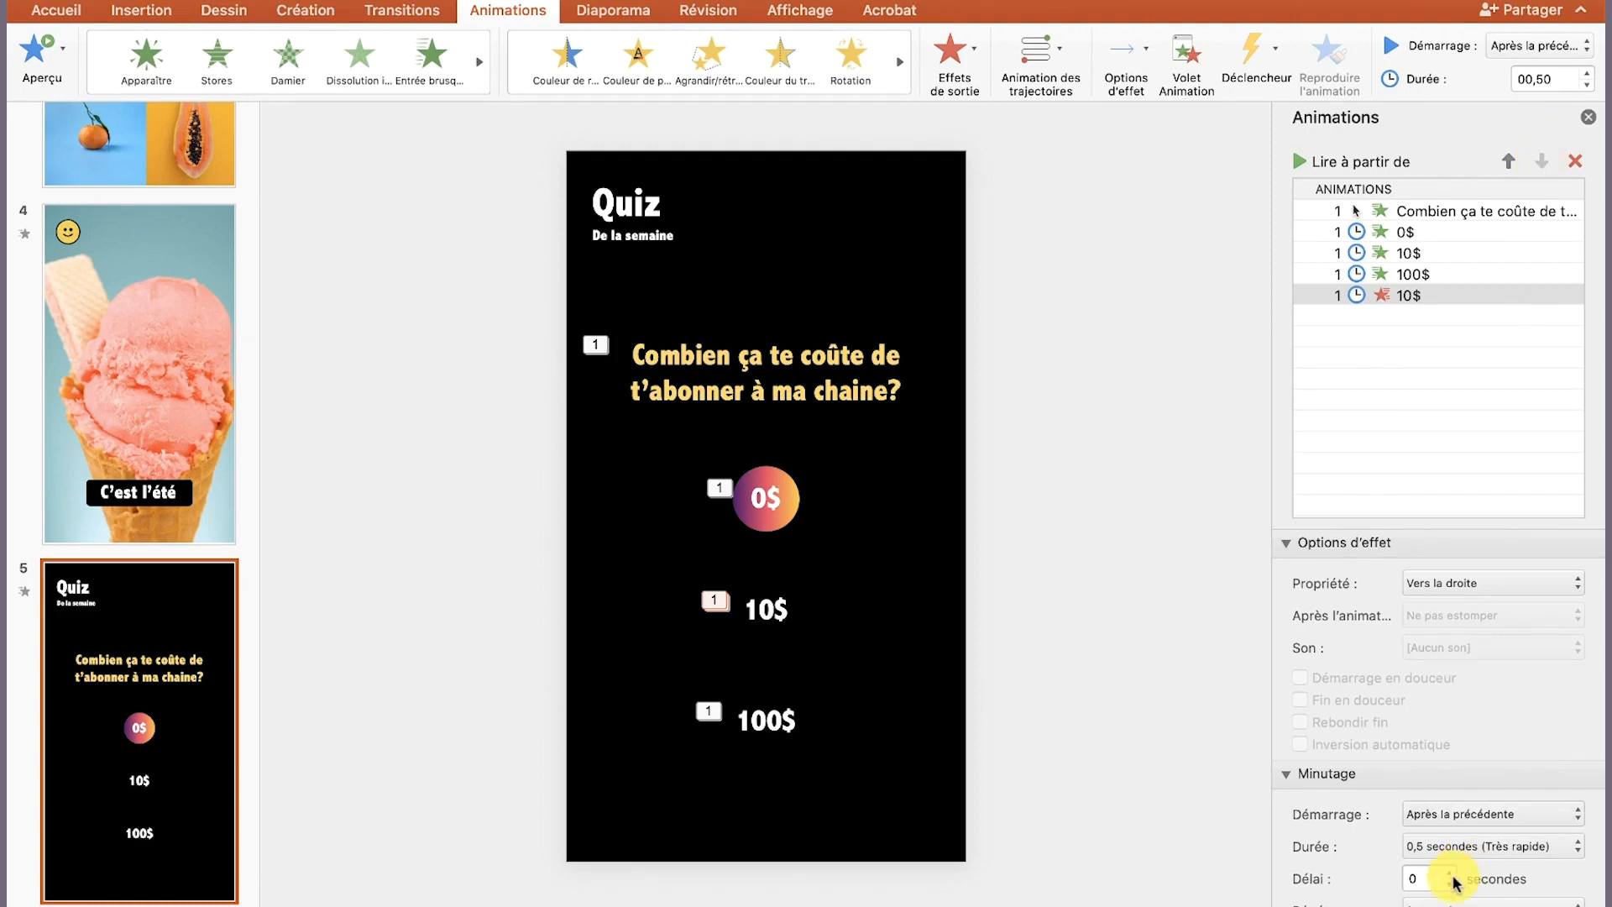
click(1450, 873)
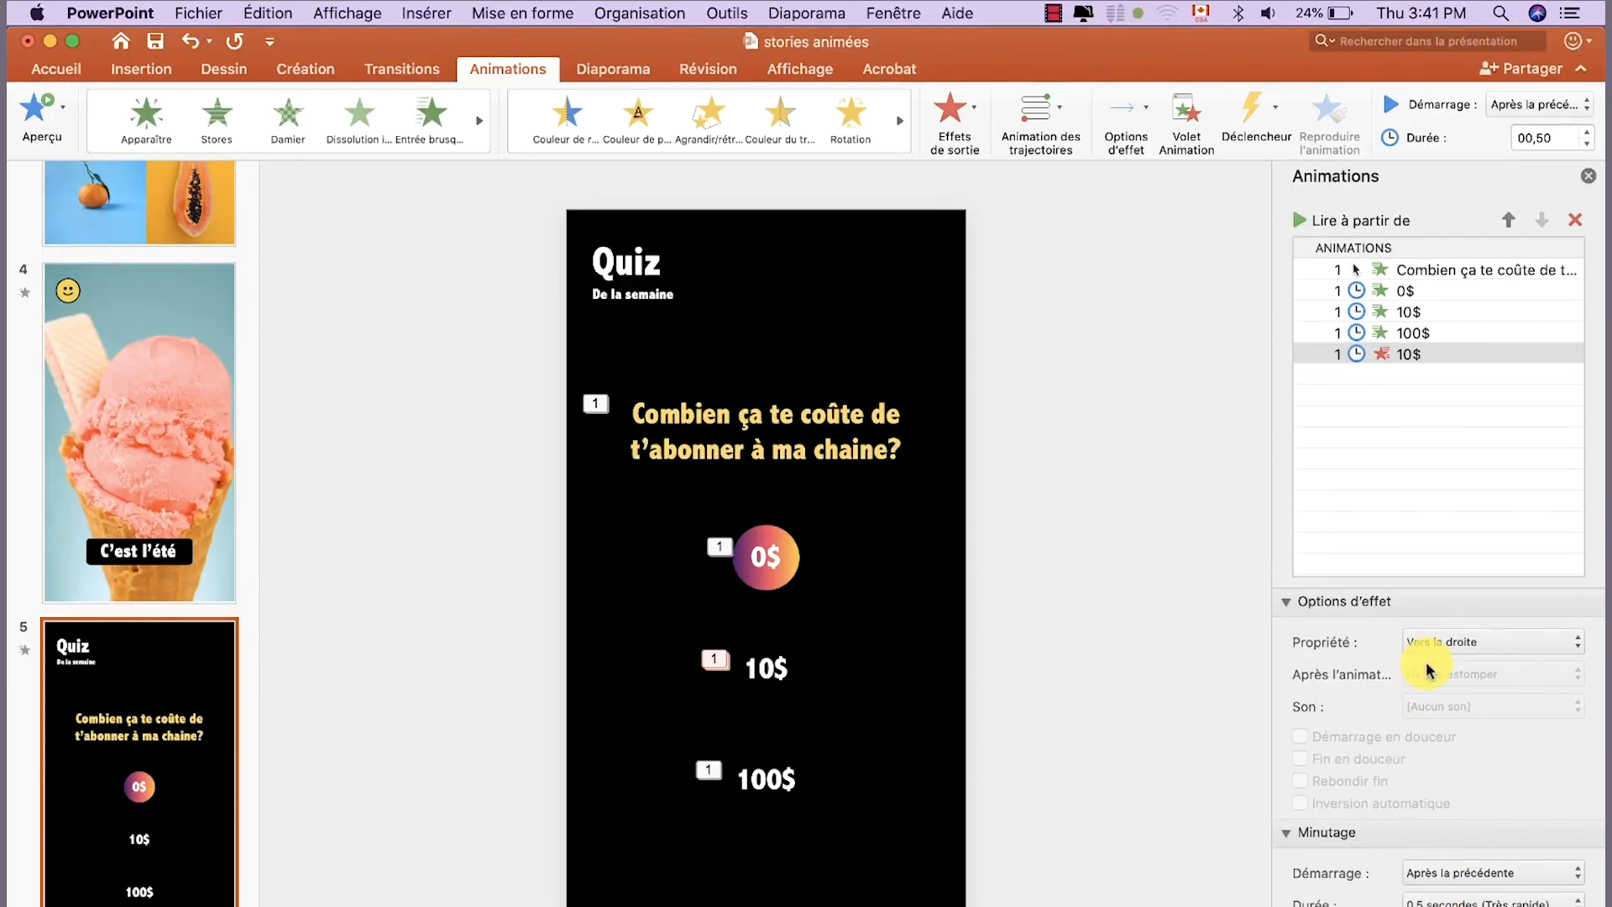
click(1339, 272)
click(1299, 224)
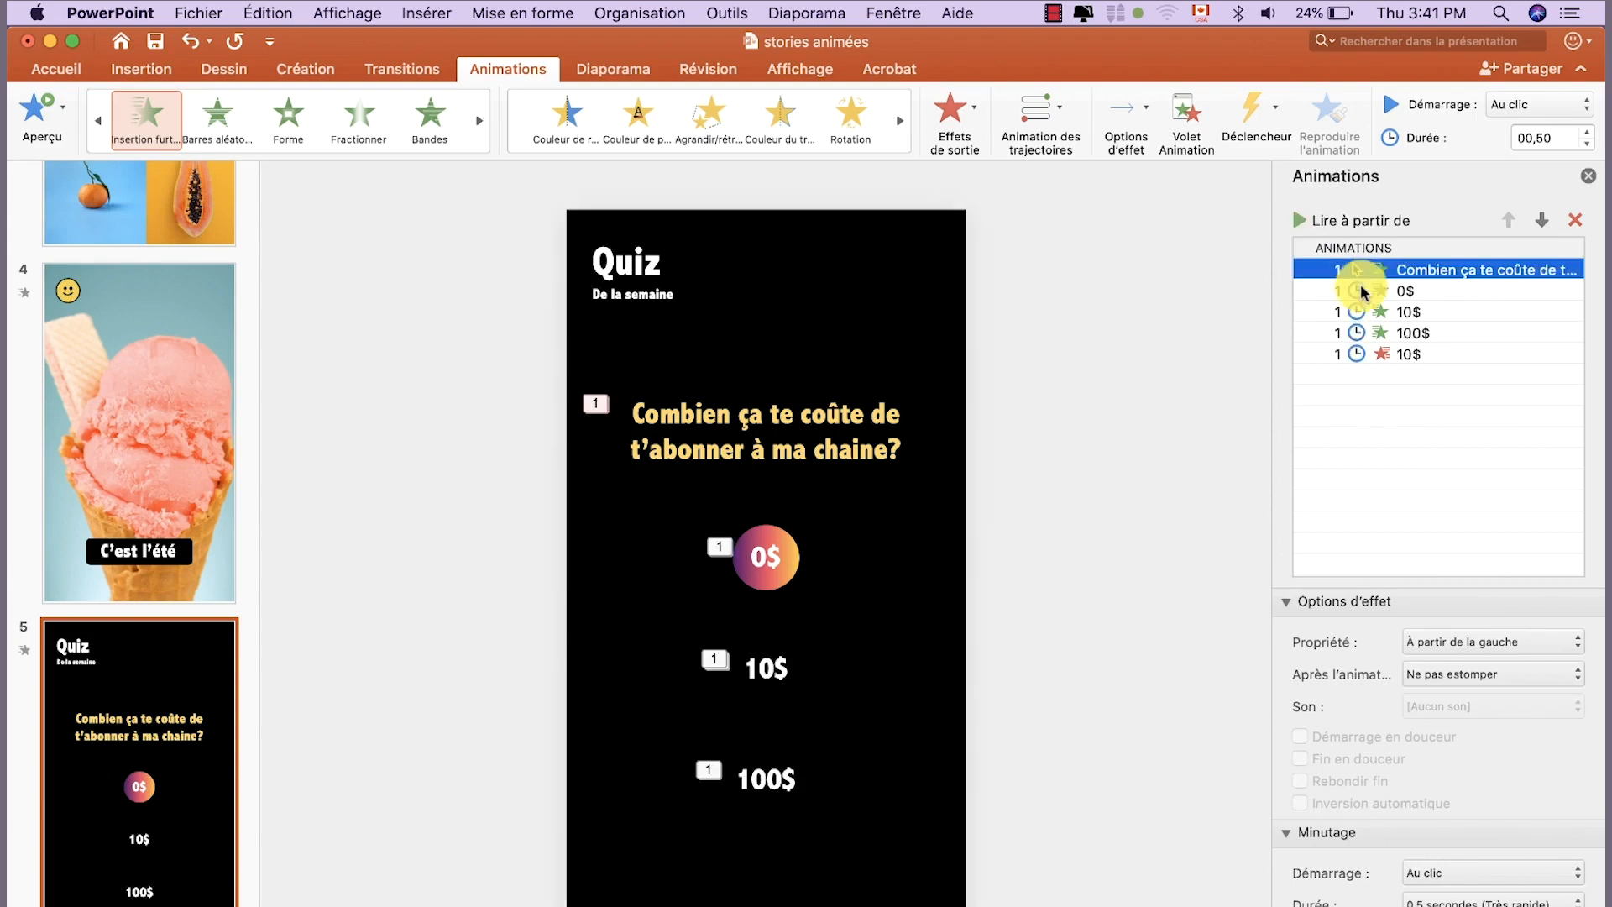
Add a Peek Out (Sortie furtive) exit animation to the 100$ answer text, with its direction set to the left
click(1404, 353)
click(765, 777)
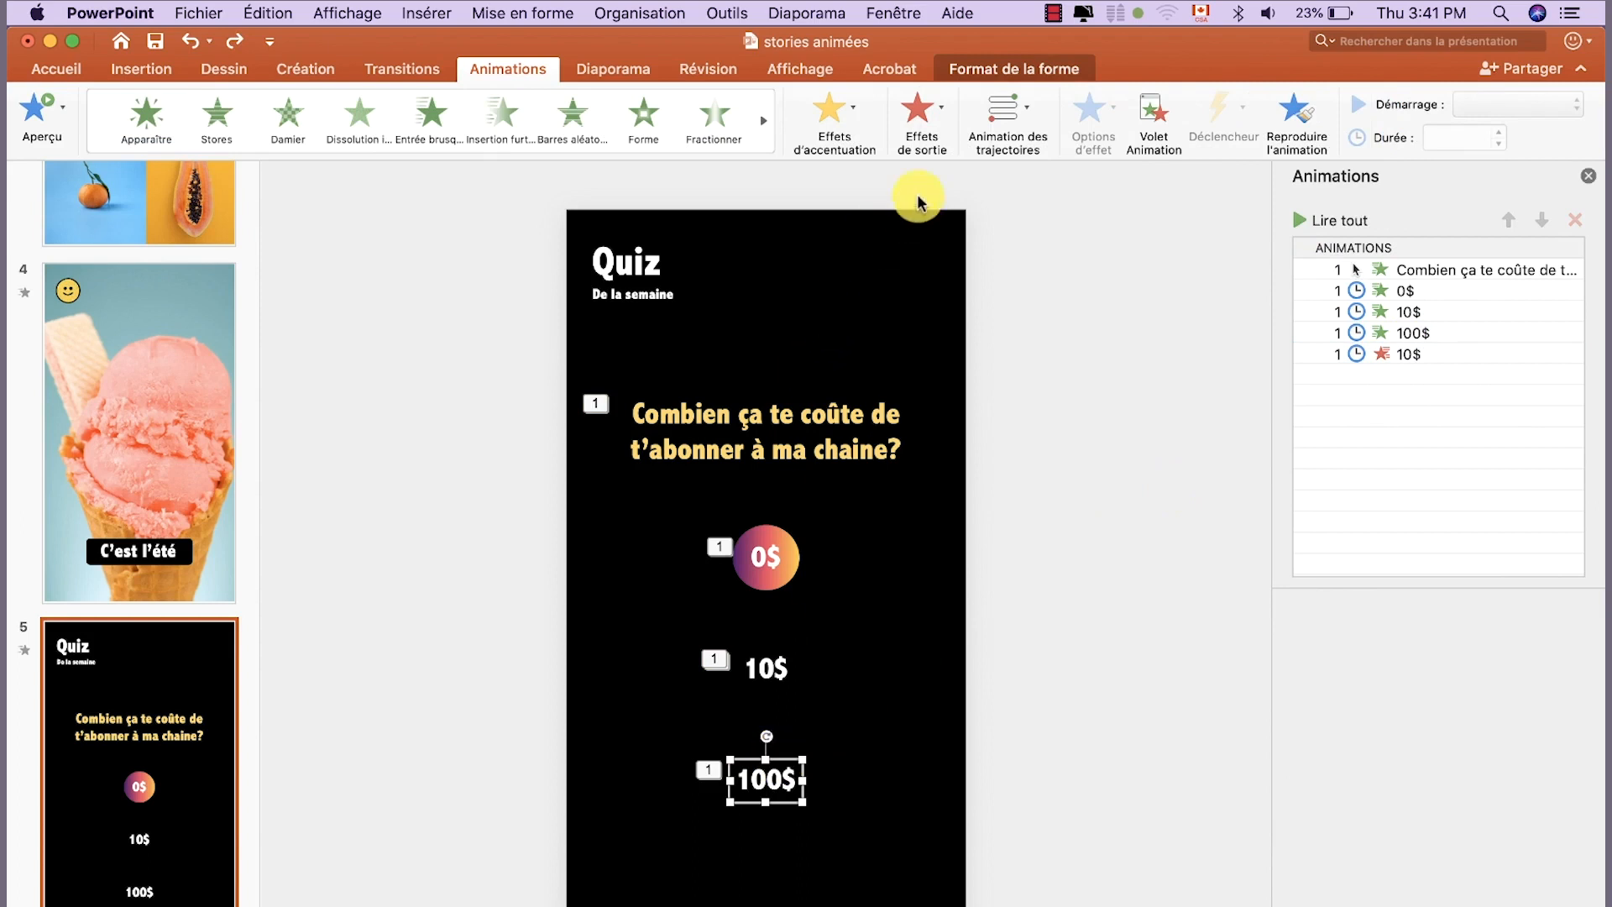
click(922, 109)
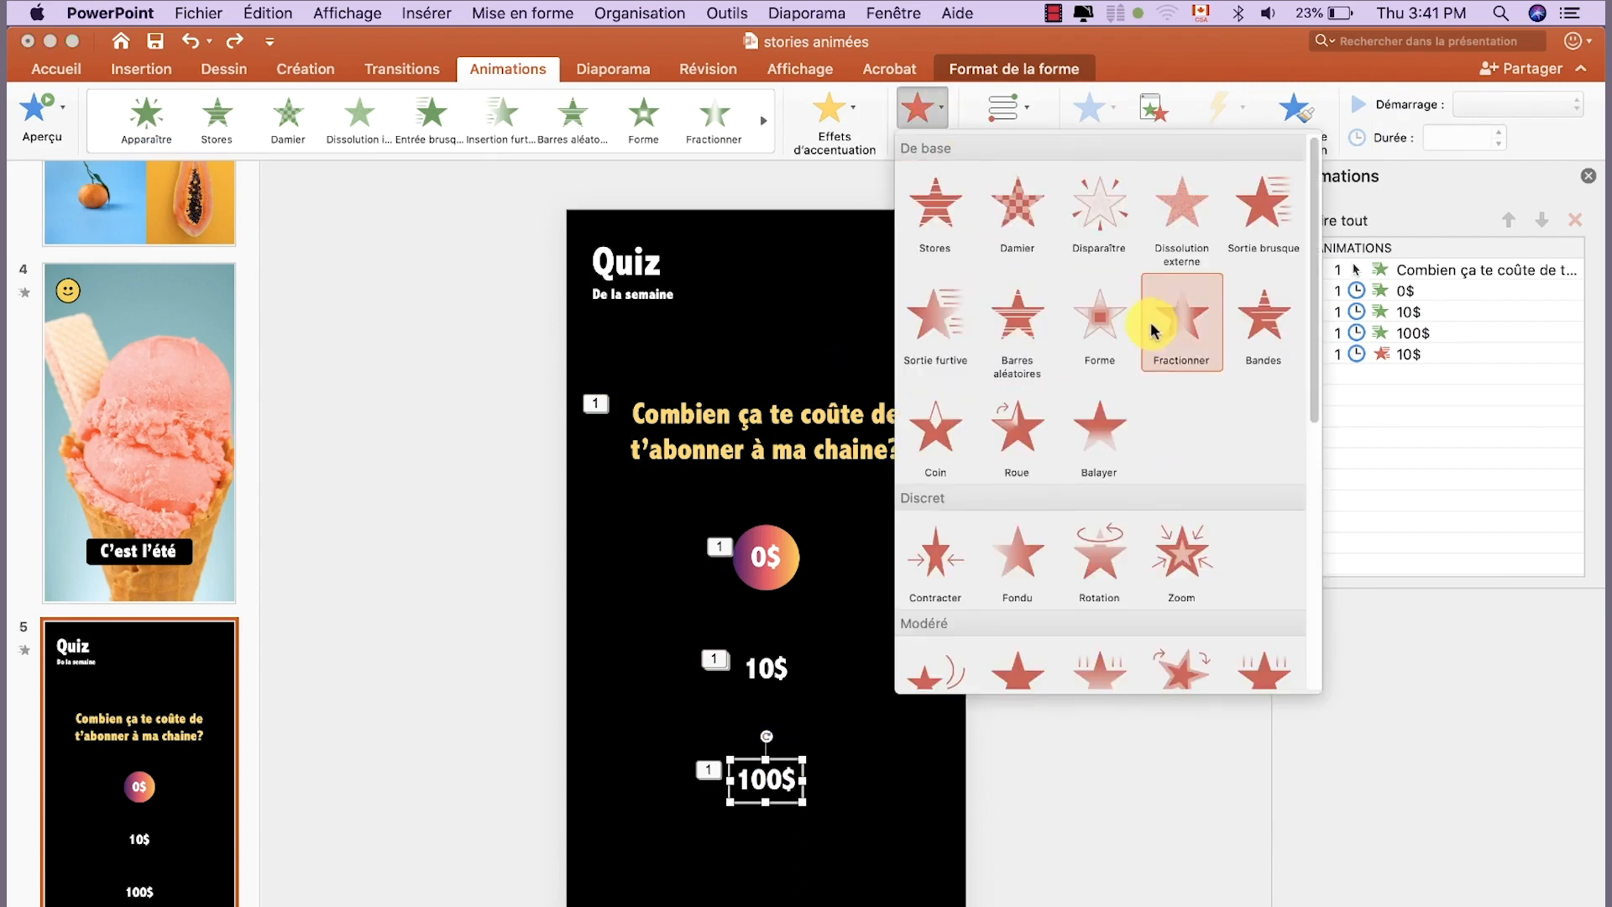
click(930, 316)
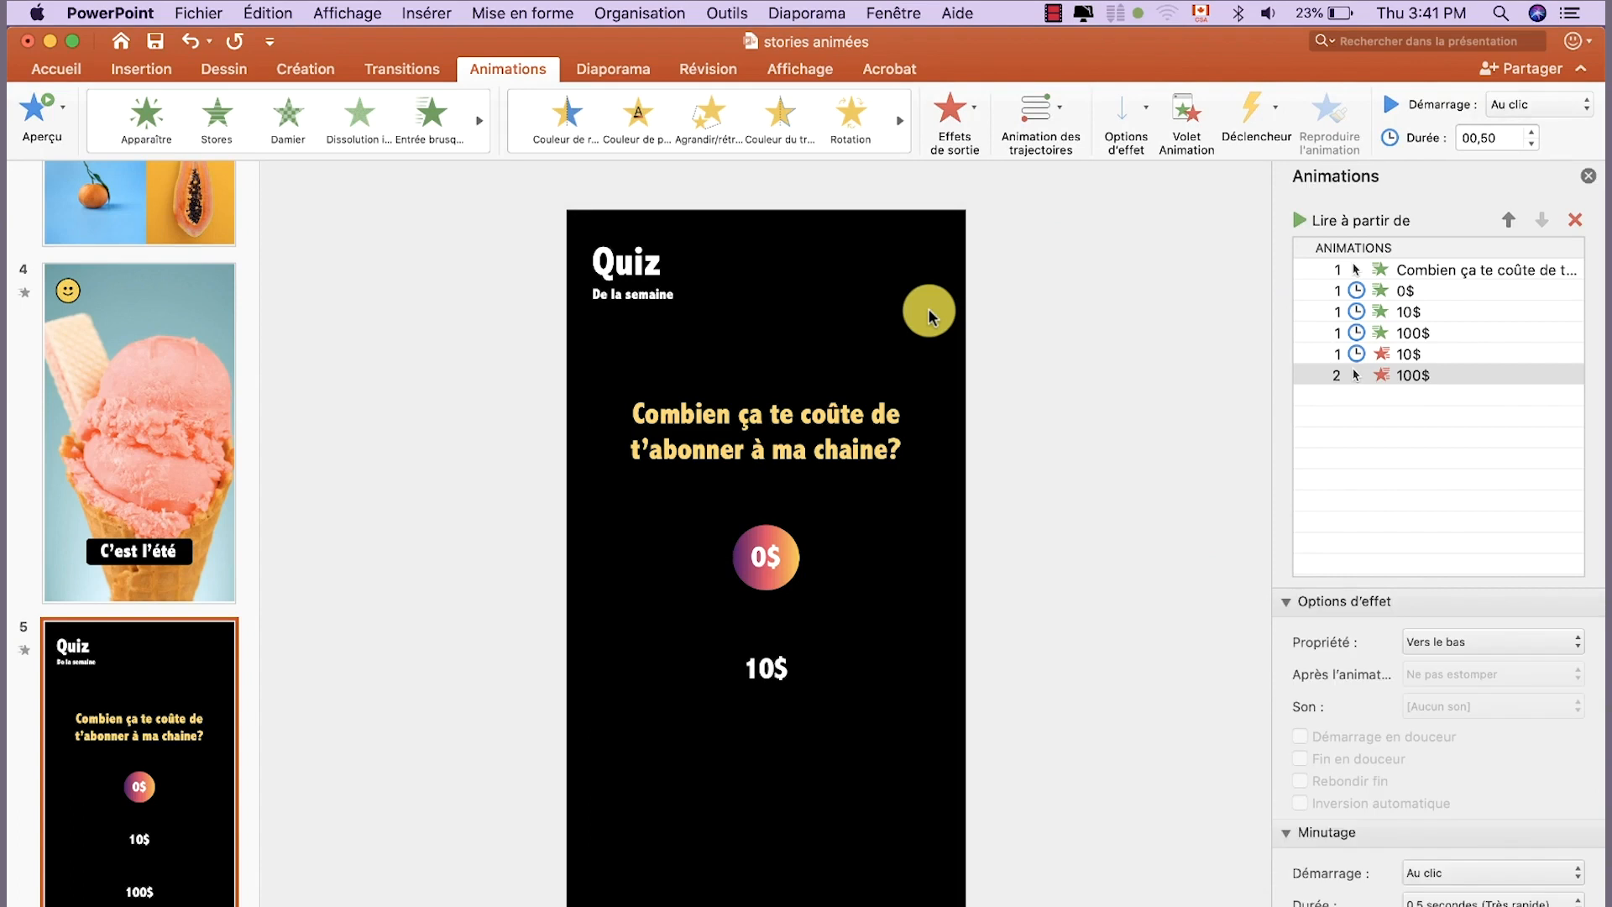
click(1123, 126)
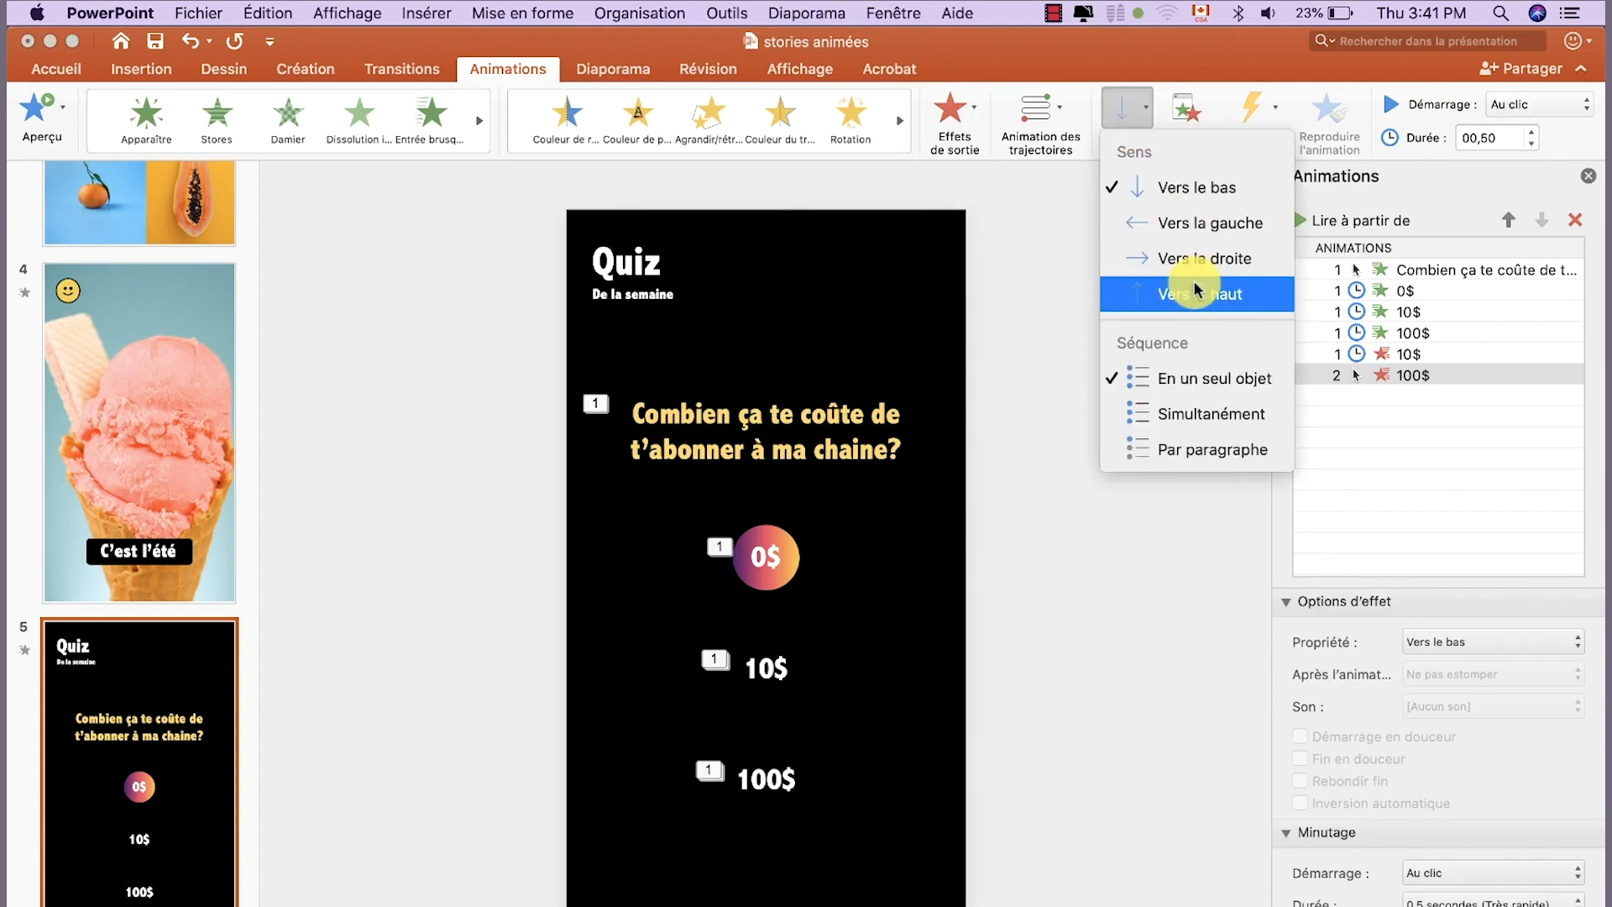
click(1177, 225)
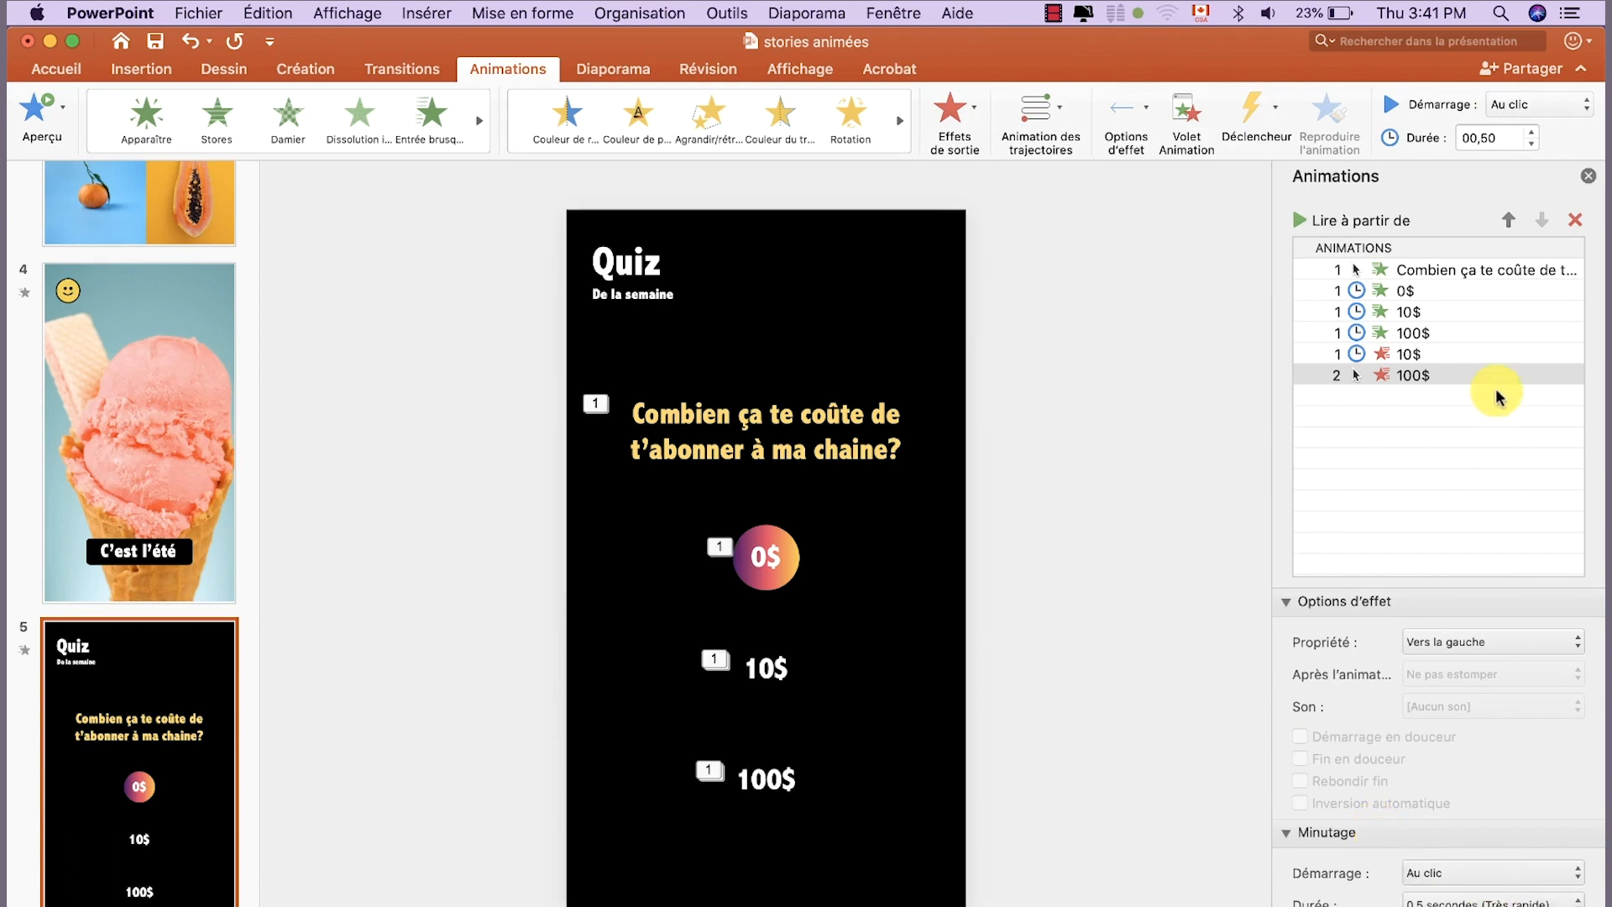
Make the 100$ exit animation start after the previous one and preview the whole sequence from the question
click(1554, 106)
click(1544, 146)
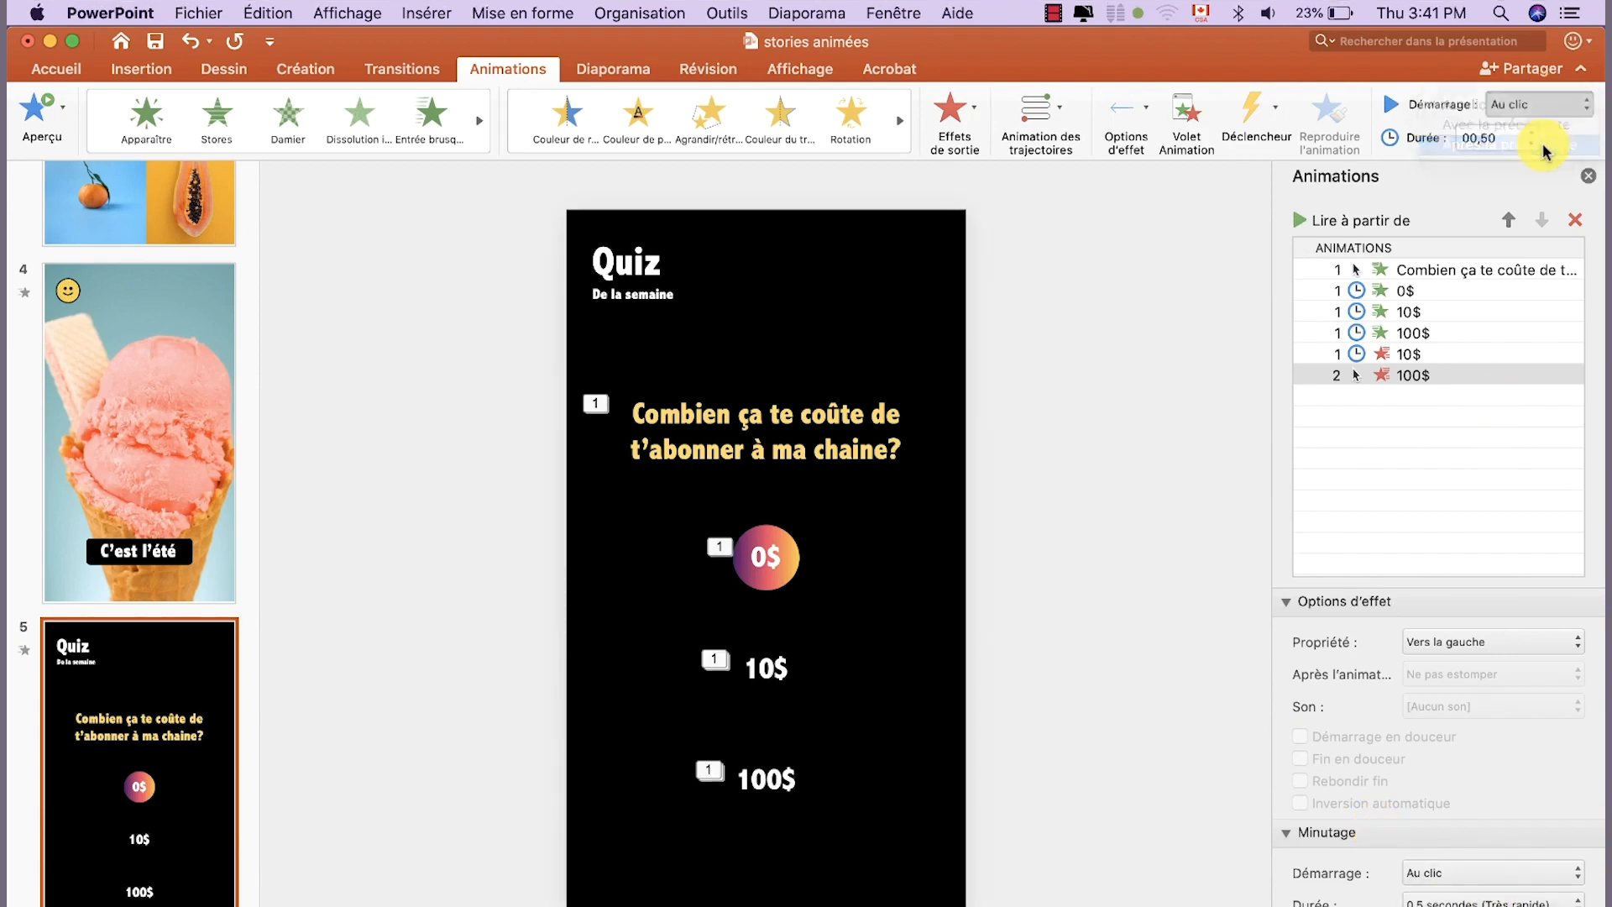
click(1318, 270)
click(1300, 221)
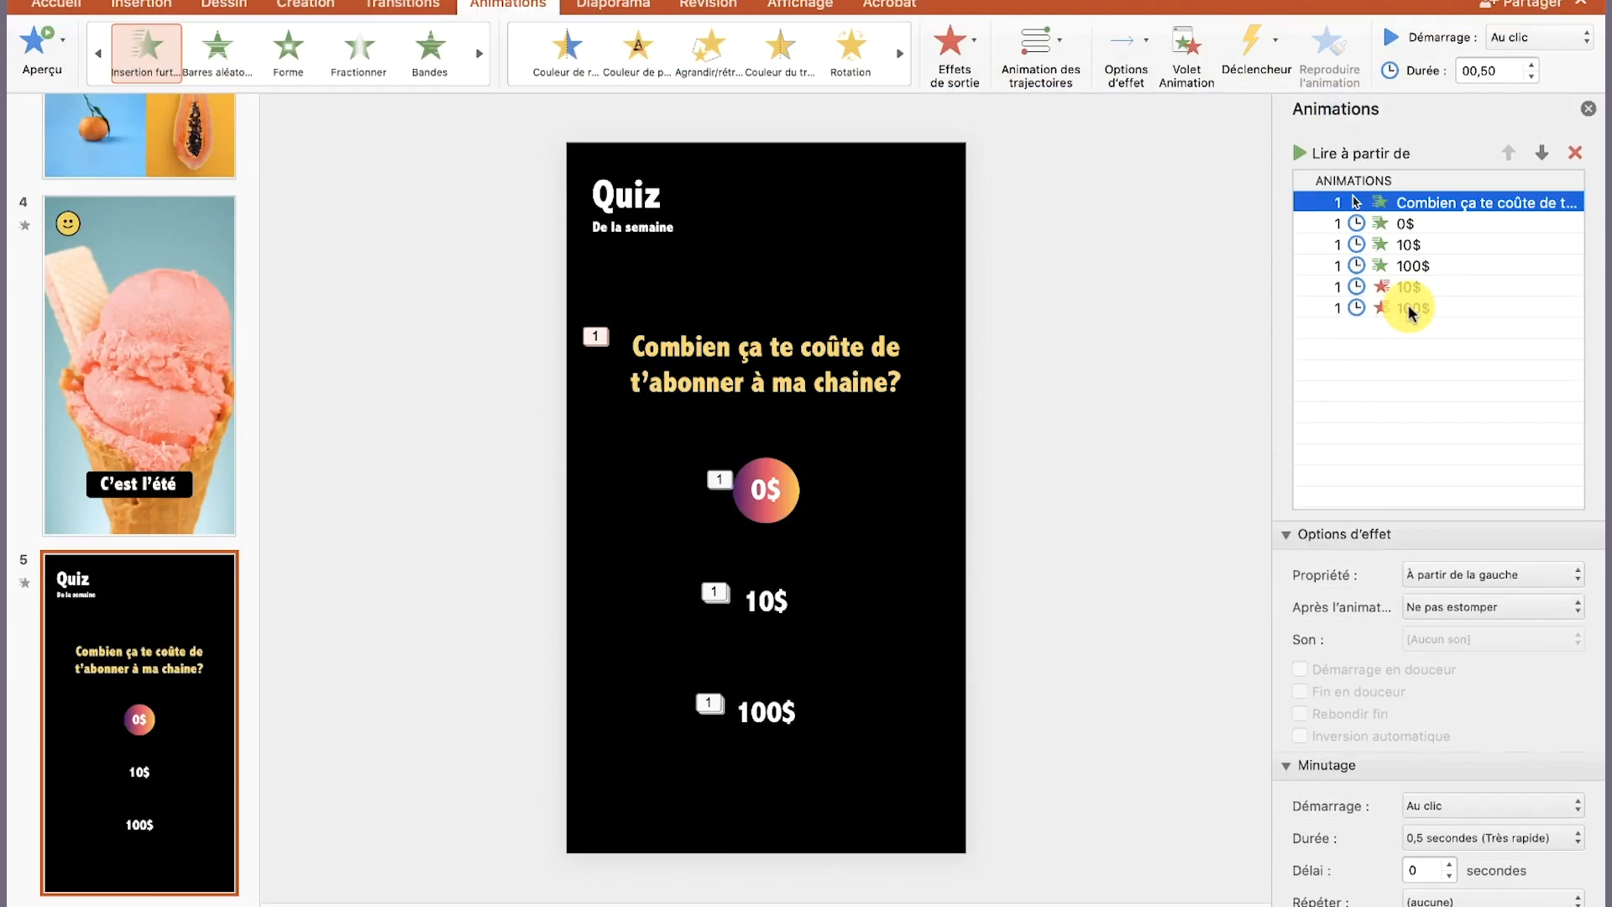
Set the delay of the 100$ exit animation to 0,5 seconds and replay the slide's animations
click(1403, 374)
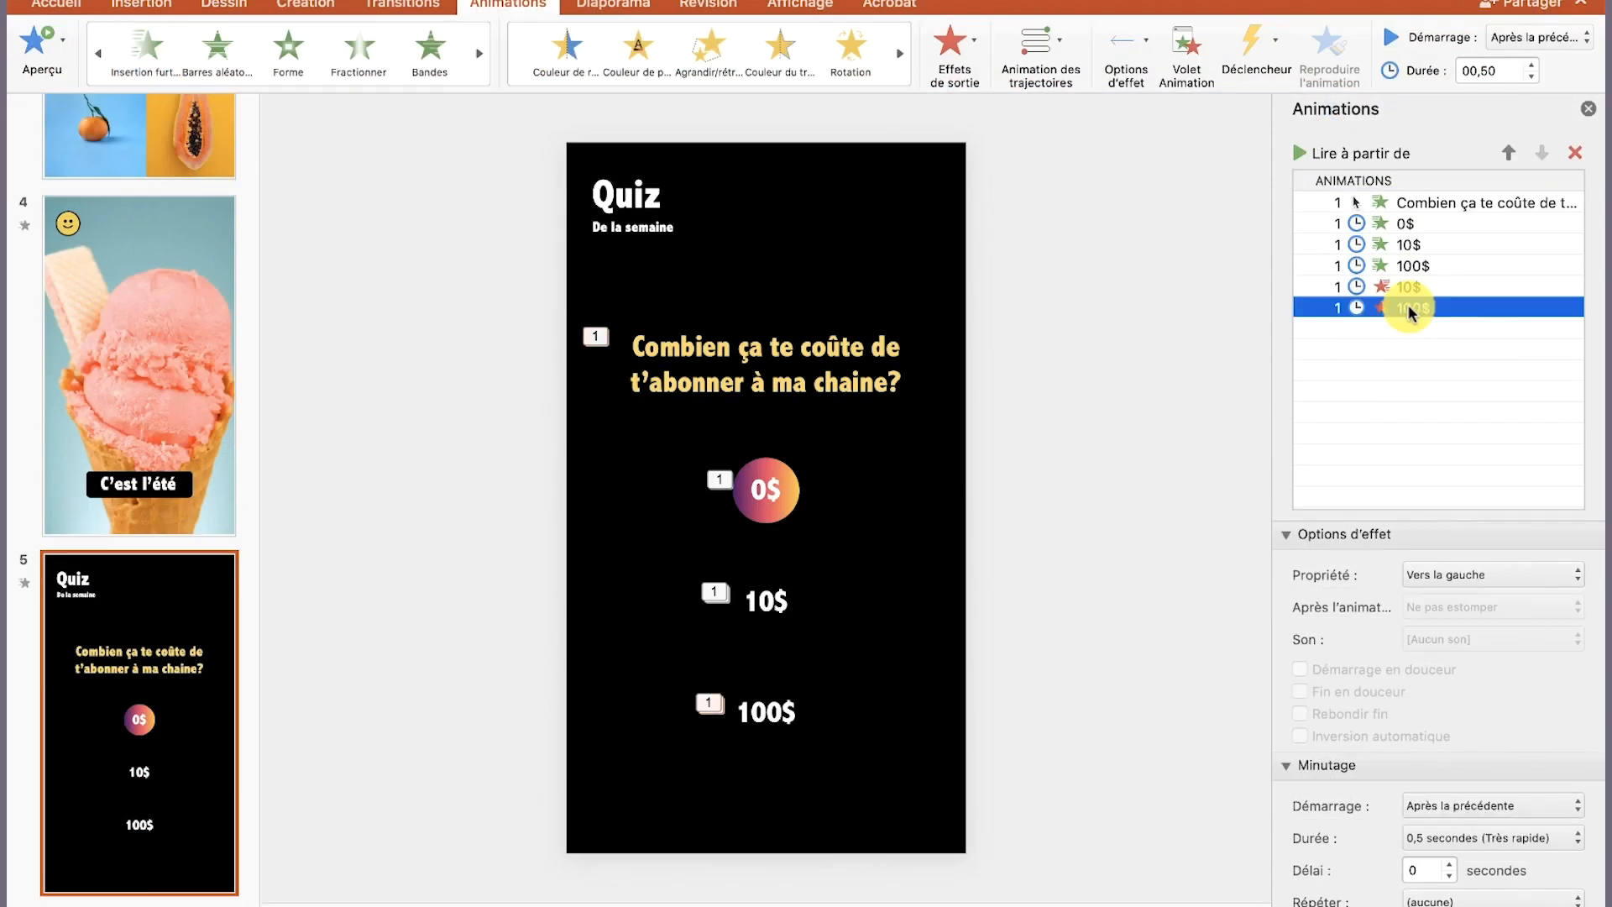
click(1453, 870)
text(,5)
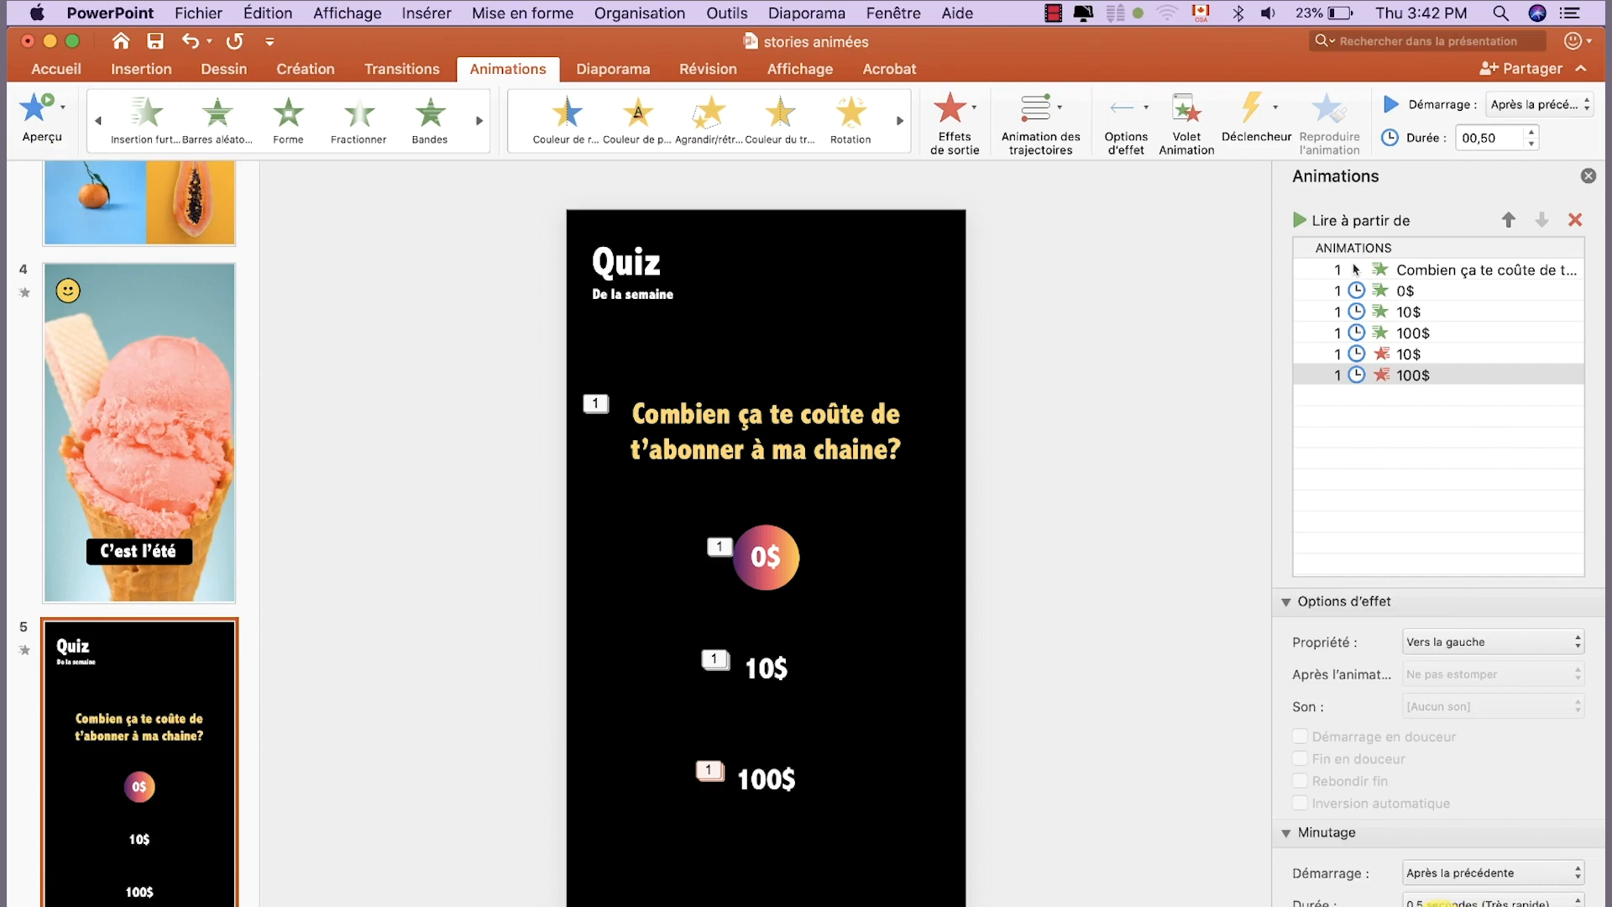
click(1303, 221)
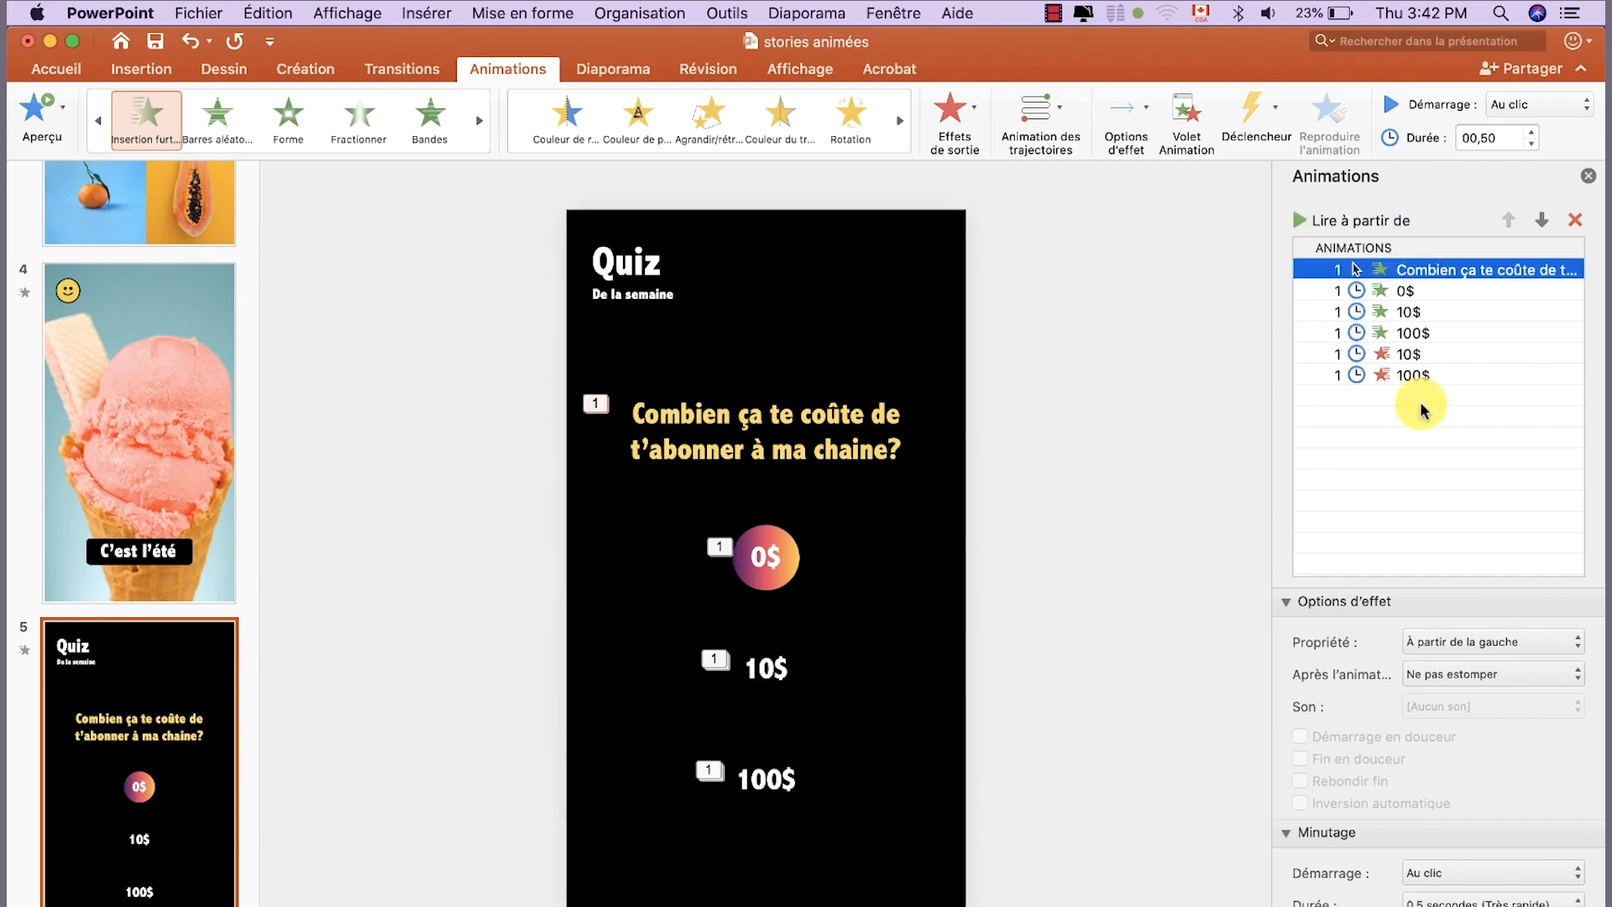
Add an Appear entrance animation to the gradient circle and set it to start after the previous animation
click(776, 534)
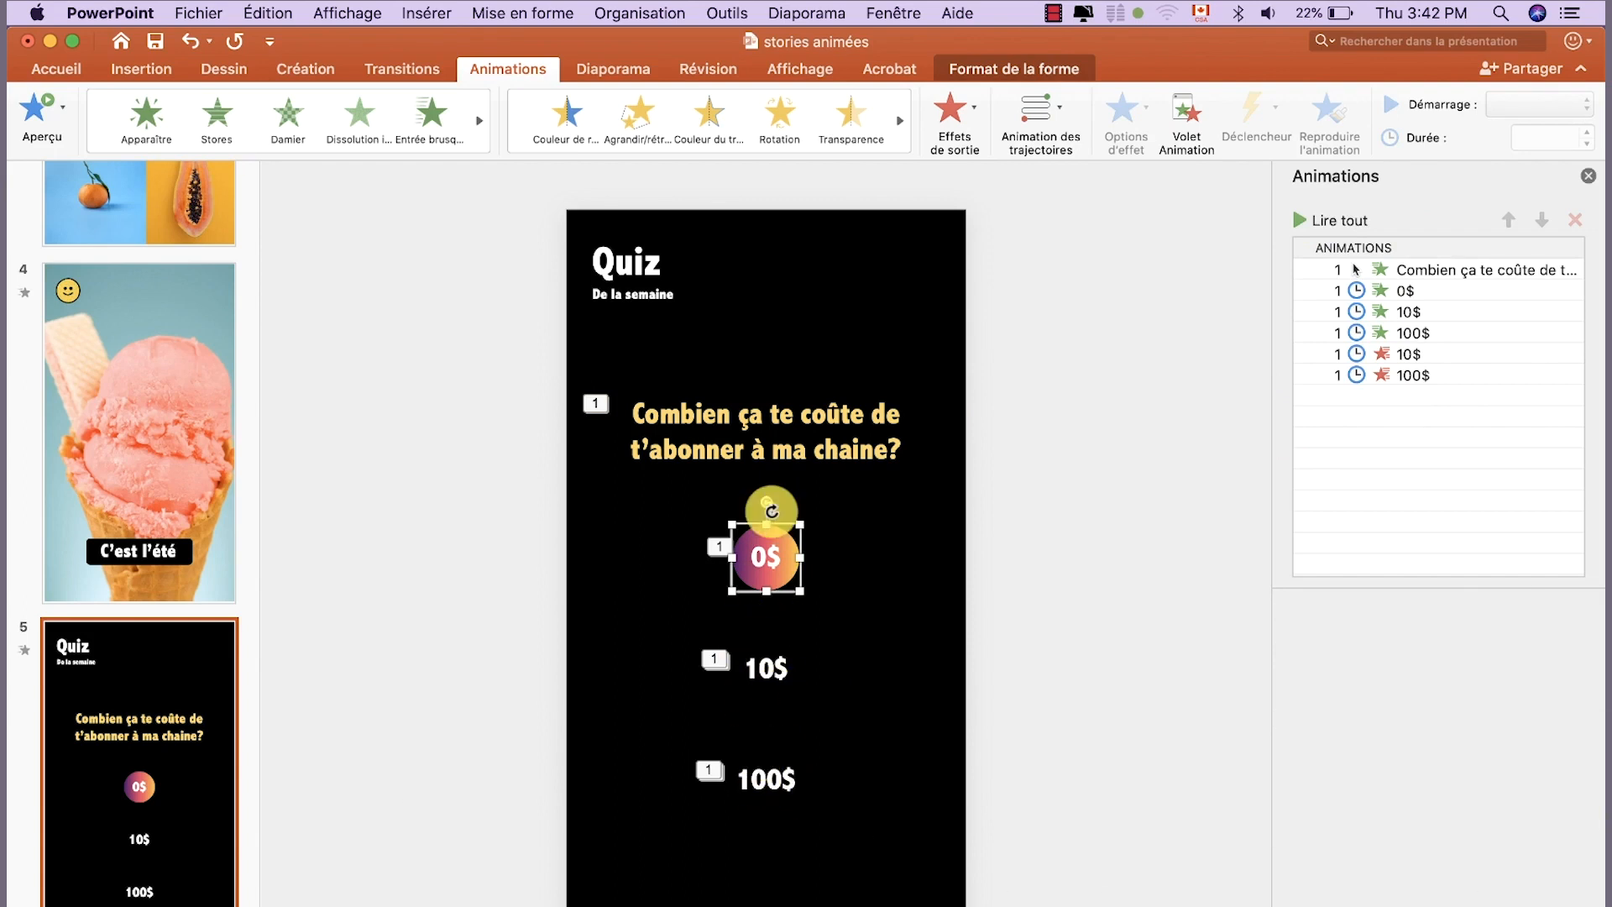
click(147, 118)
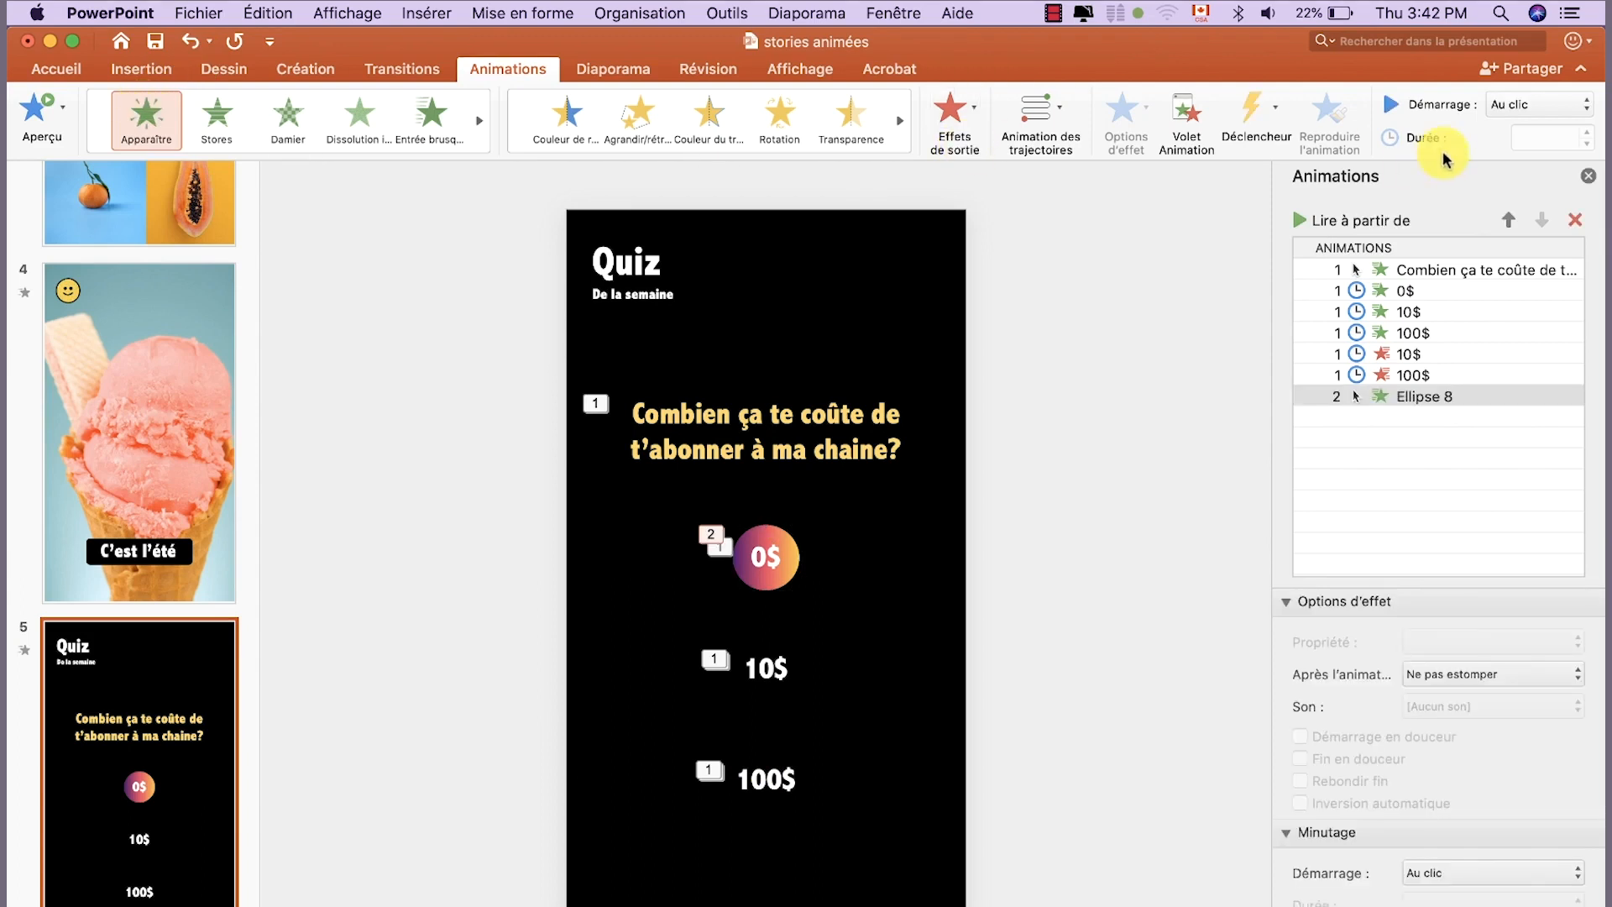
click(1536, 104)
click(1504, 142)
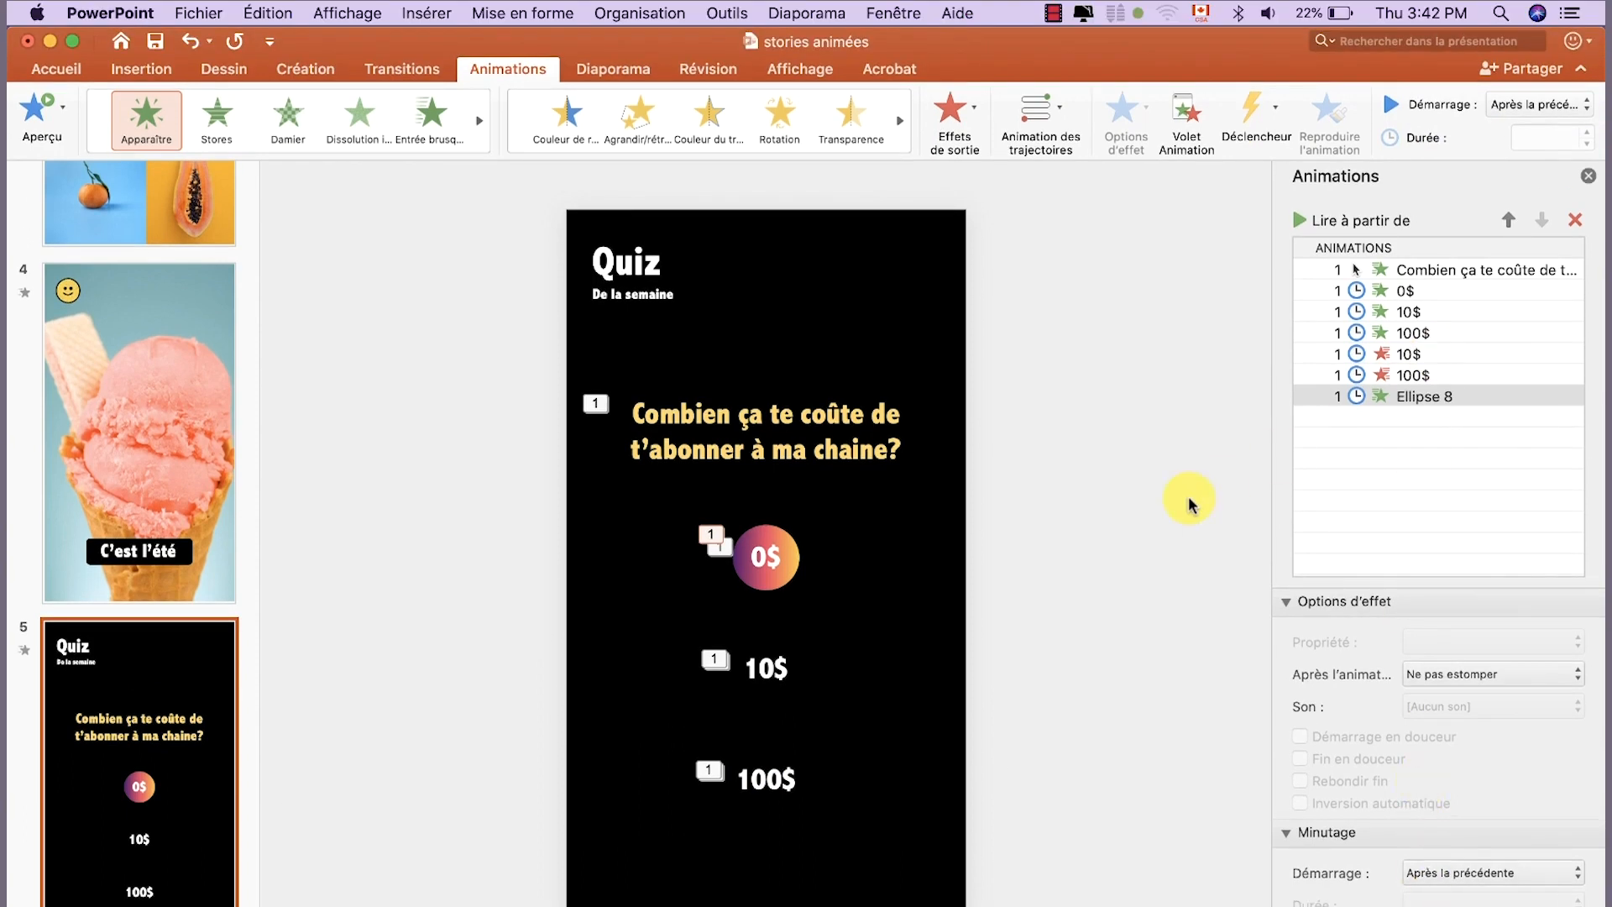
Add a Grow/Shrink emphasis effect to the gradient circle with a custom size of 120 %
click(779, 539)
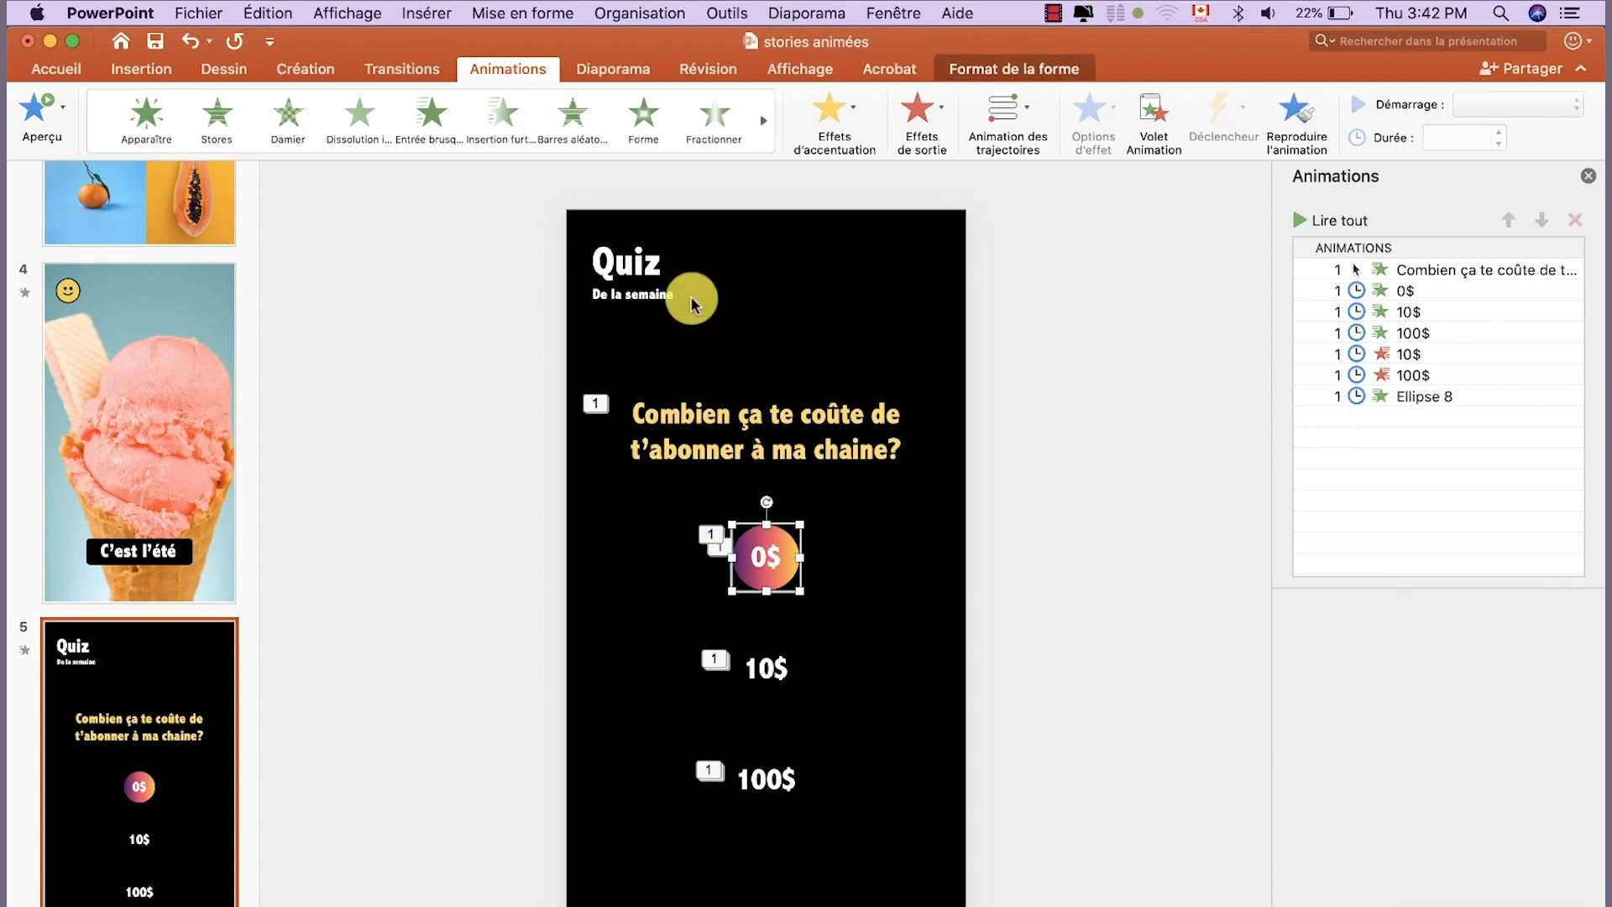
click(832, 110)
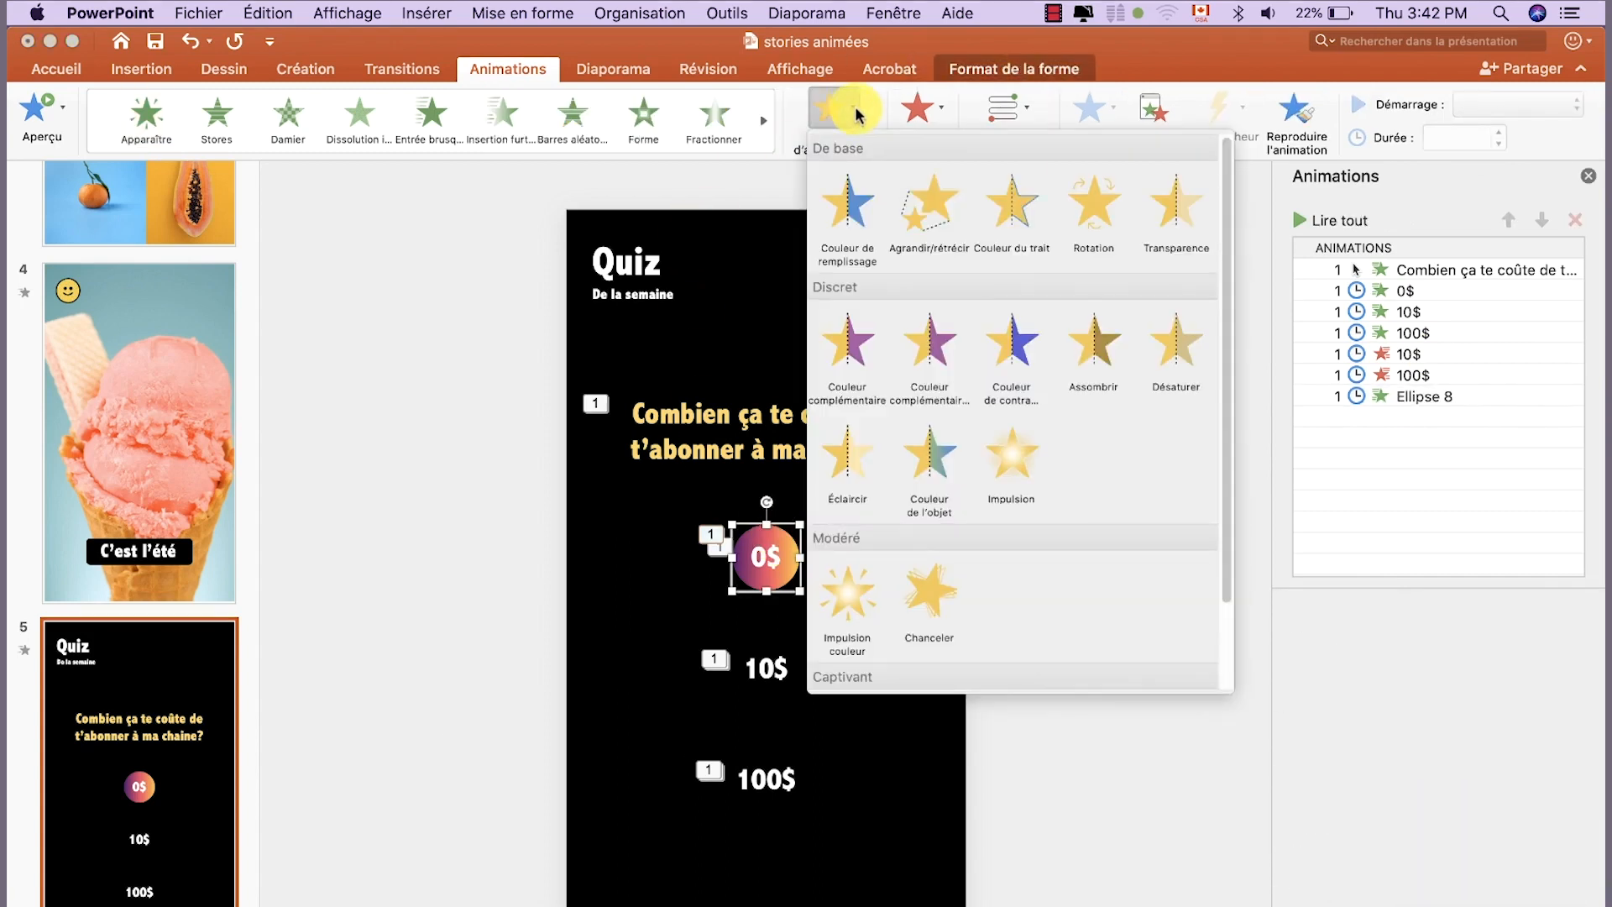
click(953, 215)
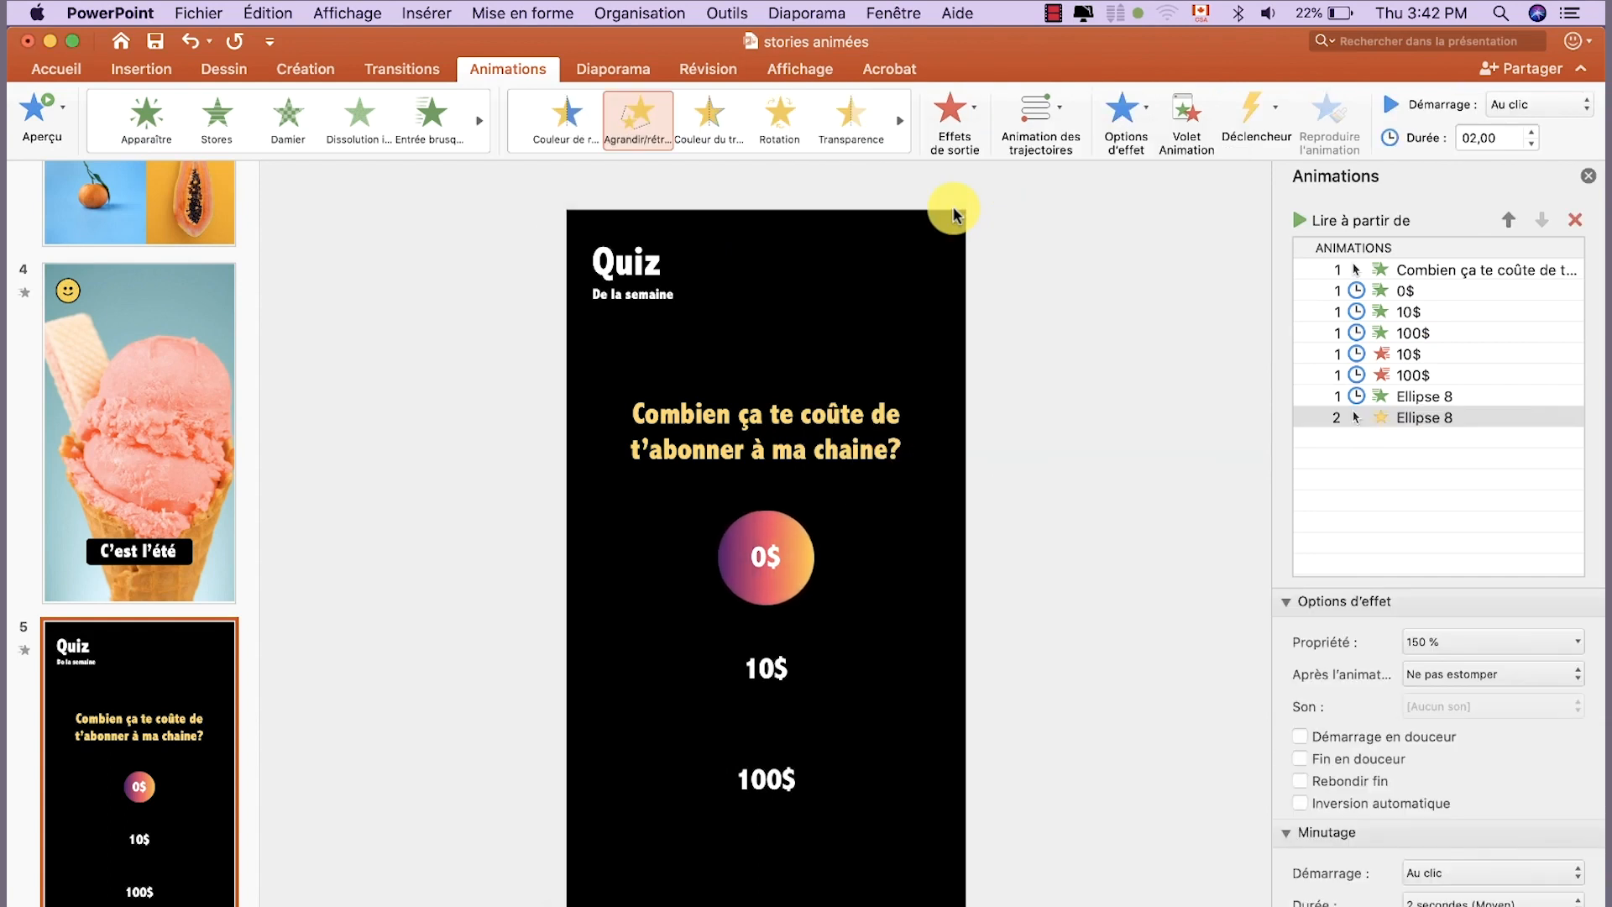
click(1441, 641)
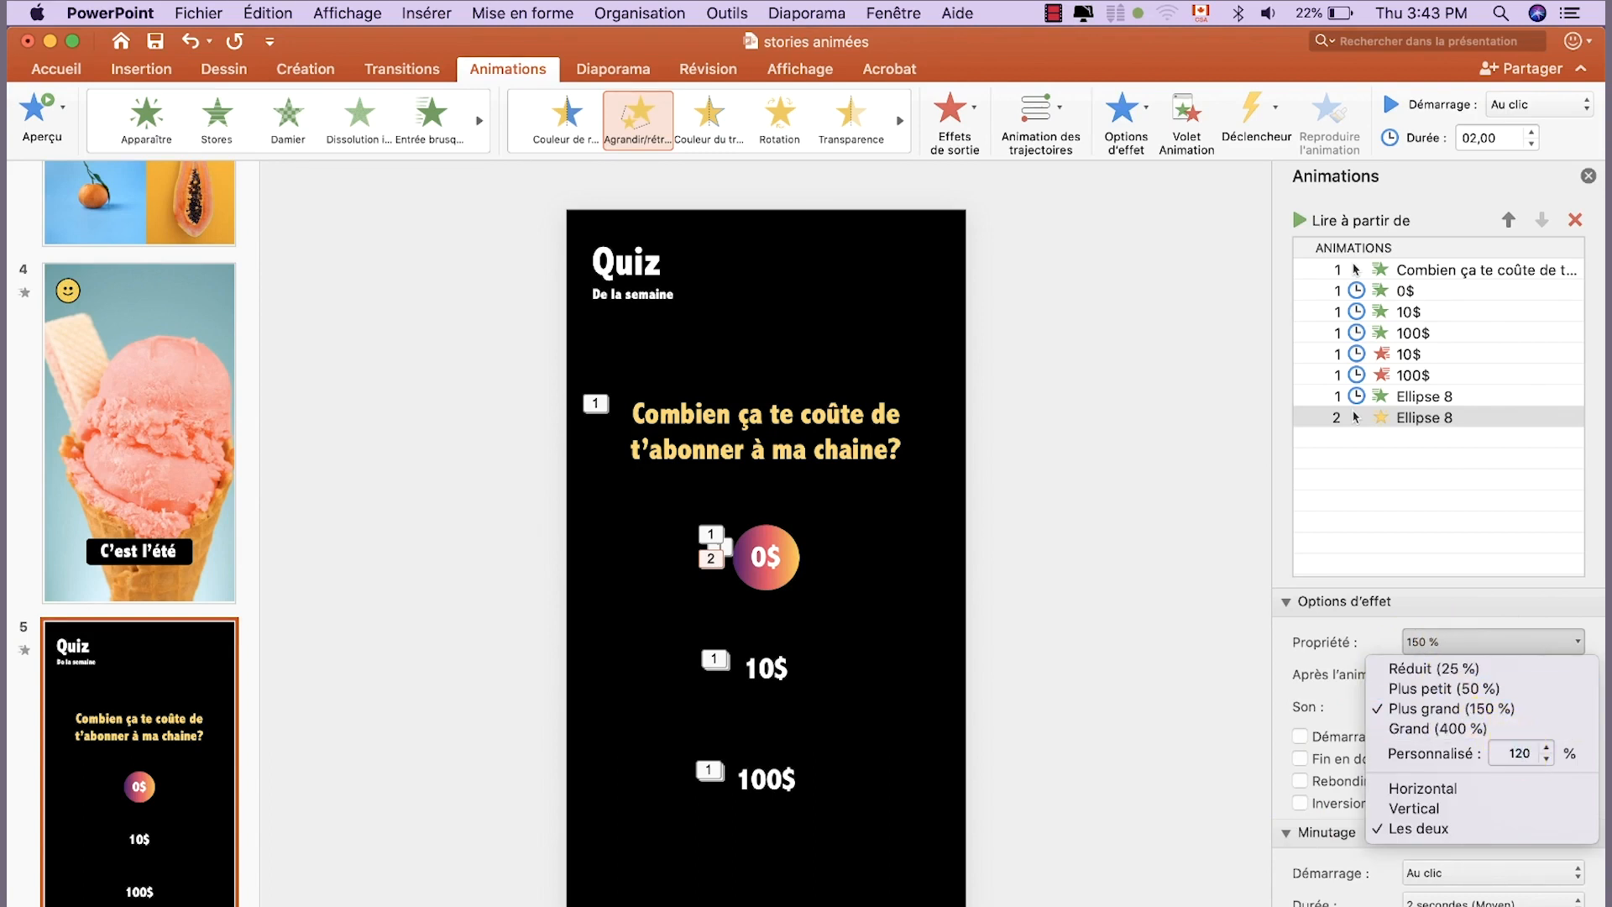
click(1450, 656)
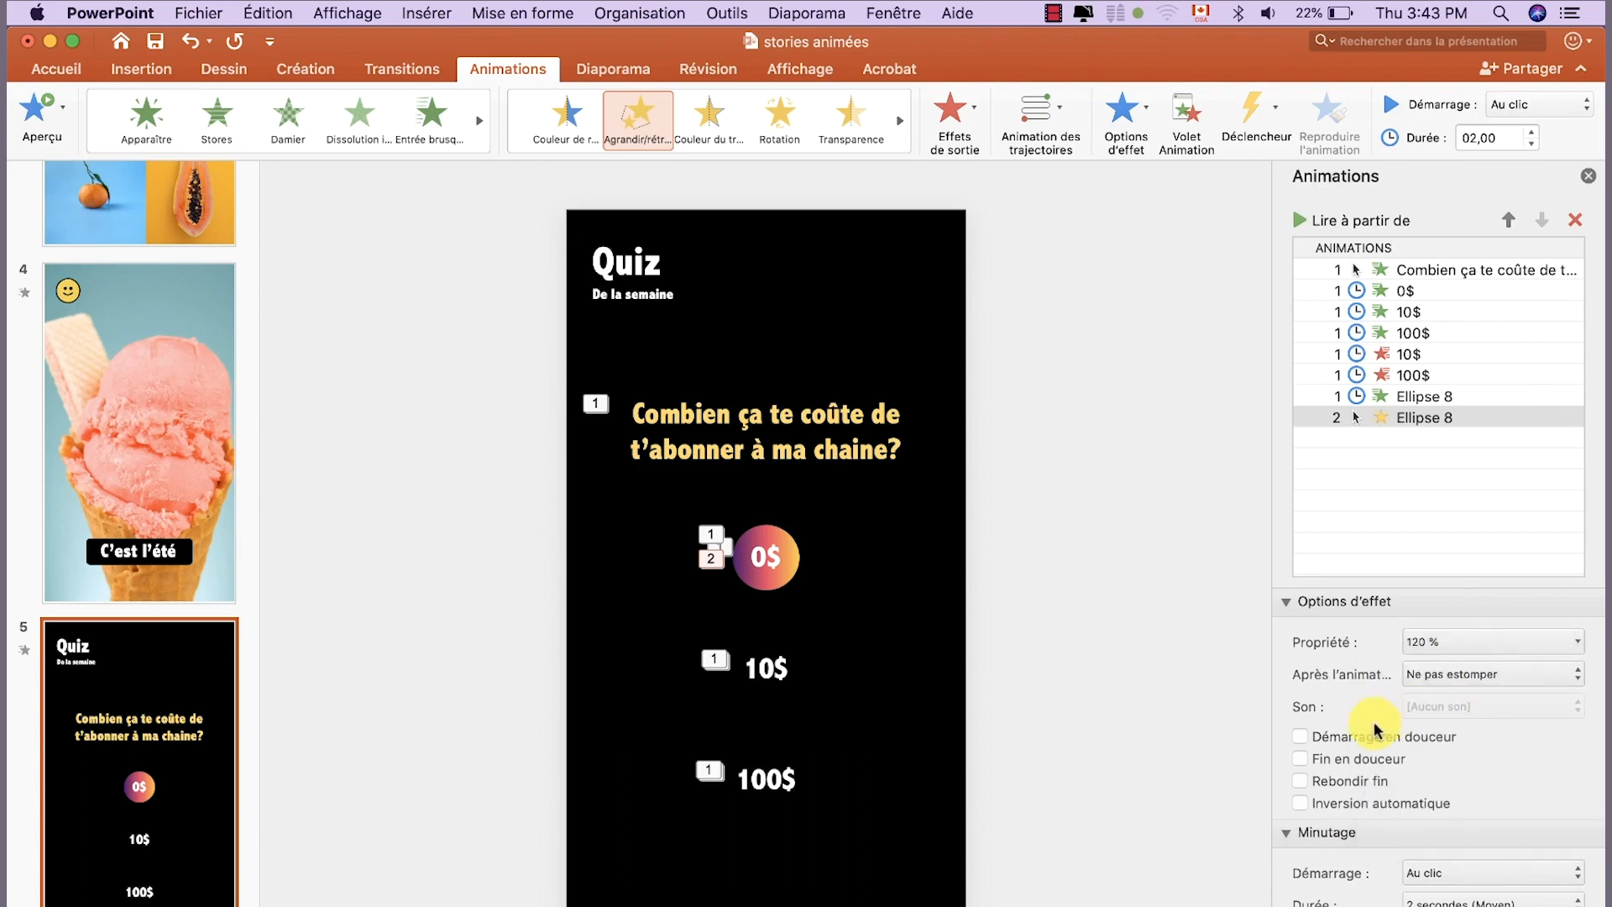
Give the gradient circle's Grow/Shrink effect a smooth start and smooth end, and start it with the previous animation
click(1301, 758)
scroll(1582, 773, down, 3)
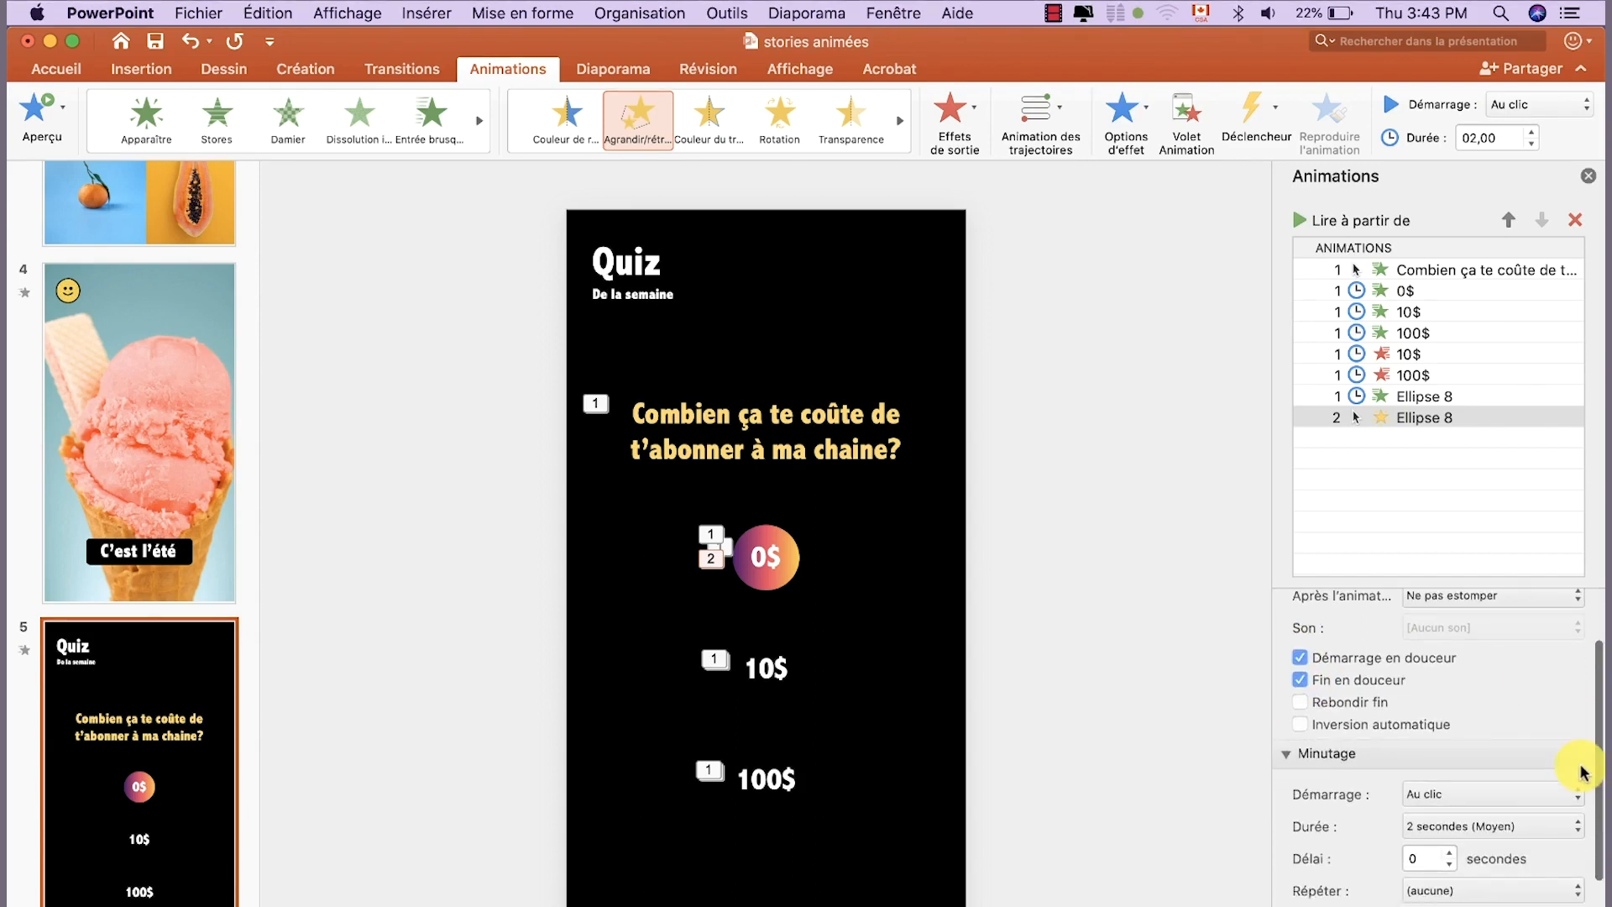
click(1484, 789)
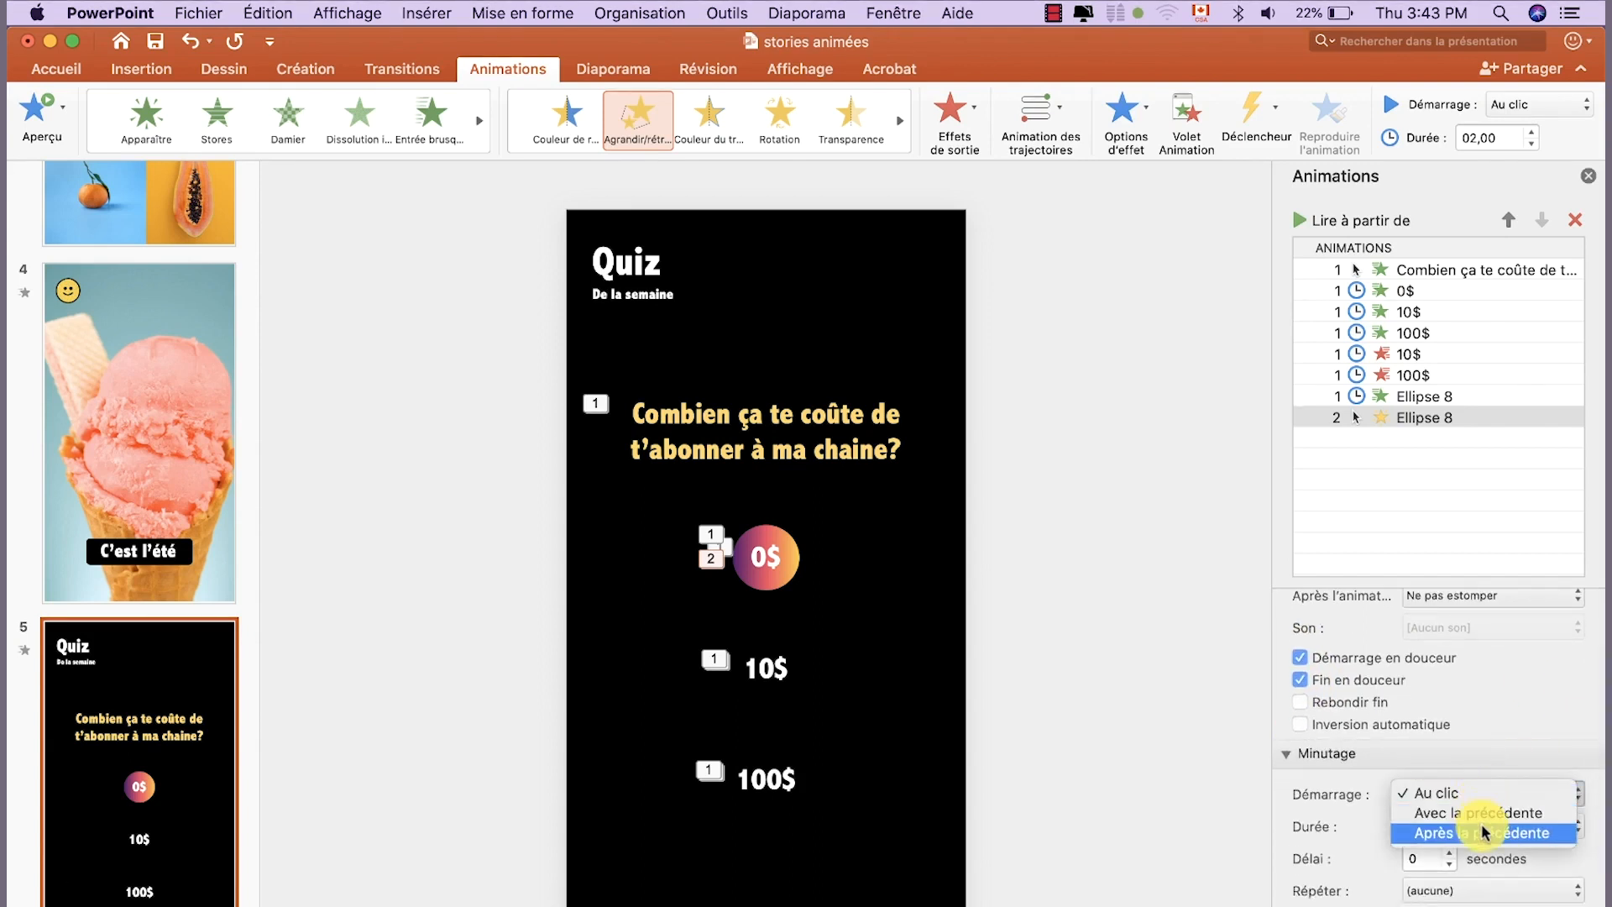
click(1485, 812)
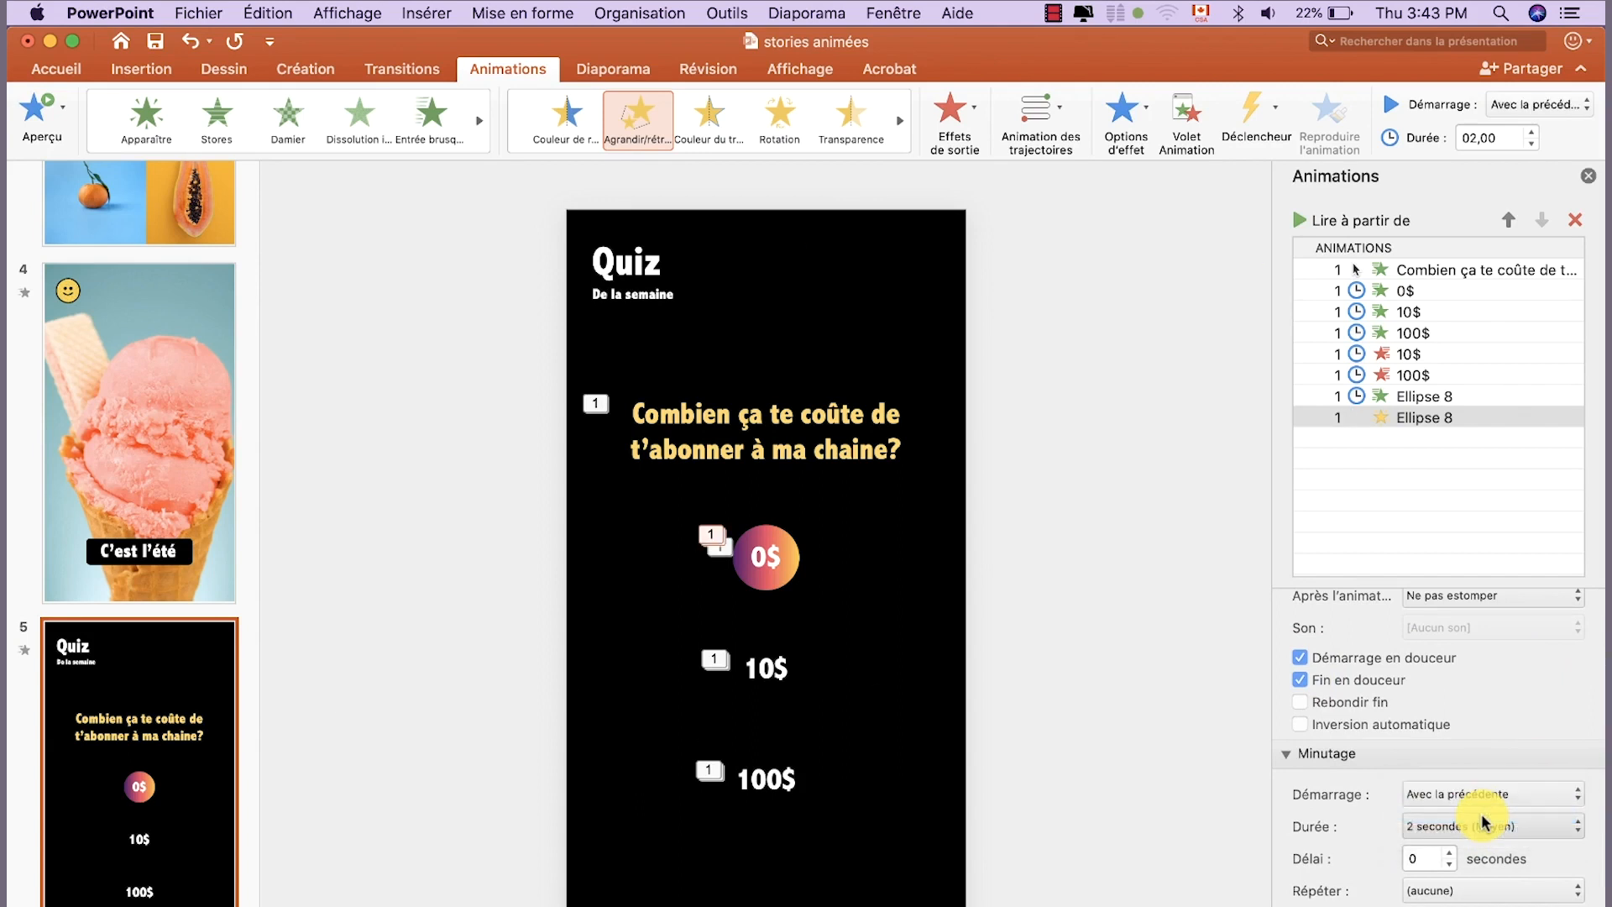
Set the delay of the circle's Grow/Shrink effect to 0,5 seconds and preview the slide's animations
click(1453, 855)
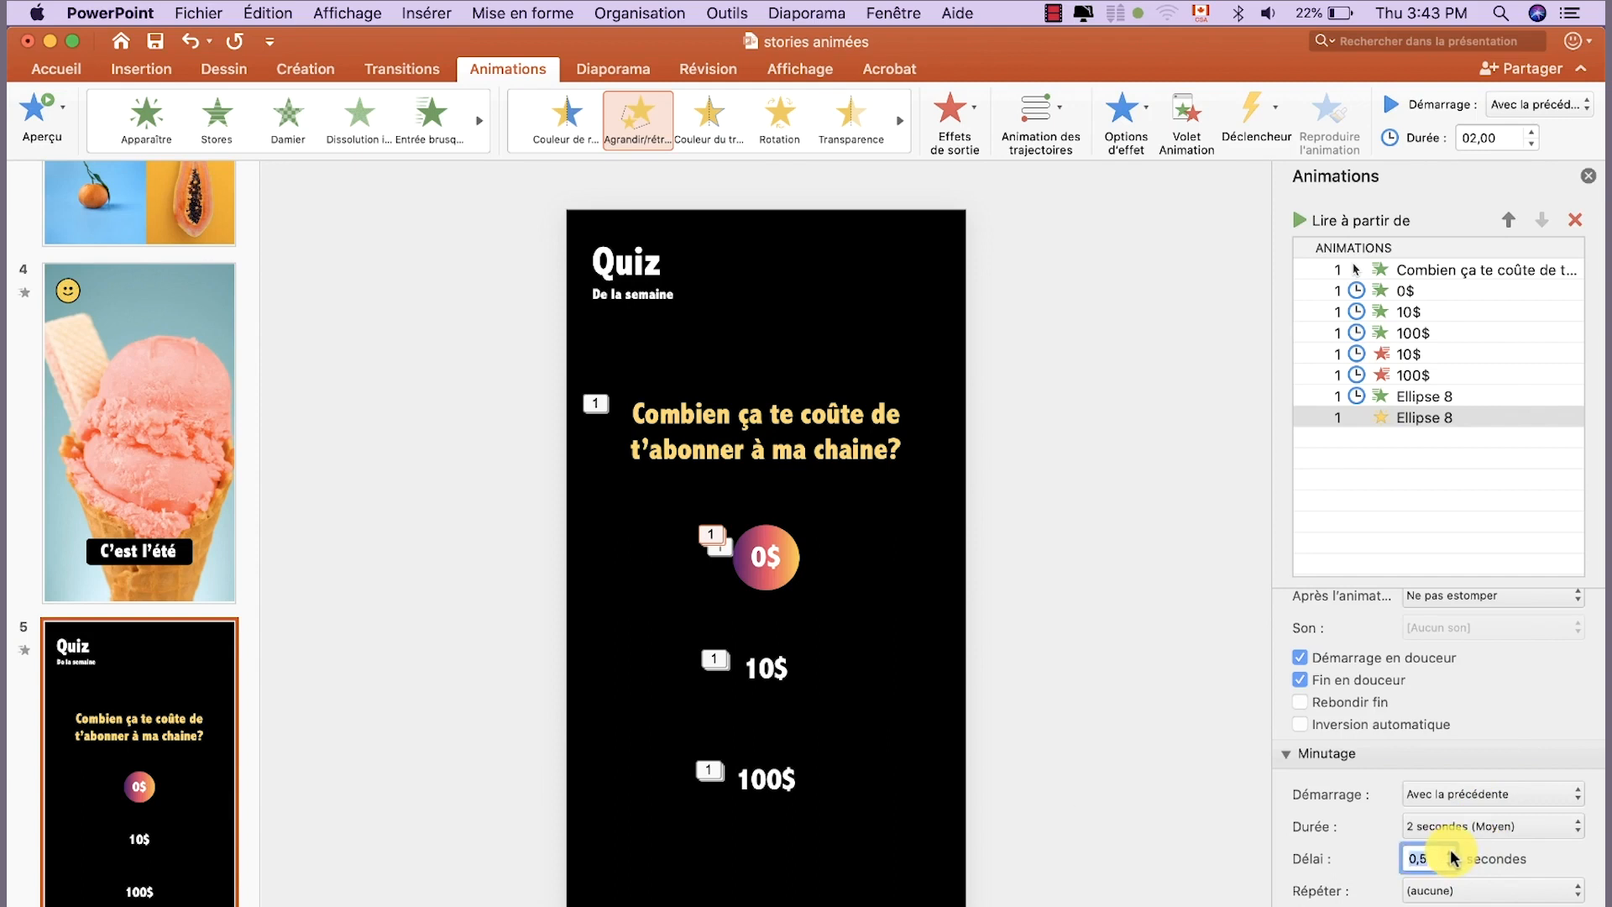
click(1304, 221)
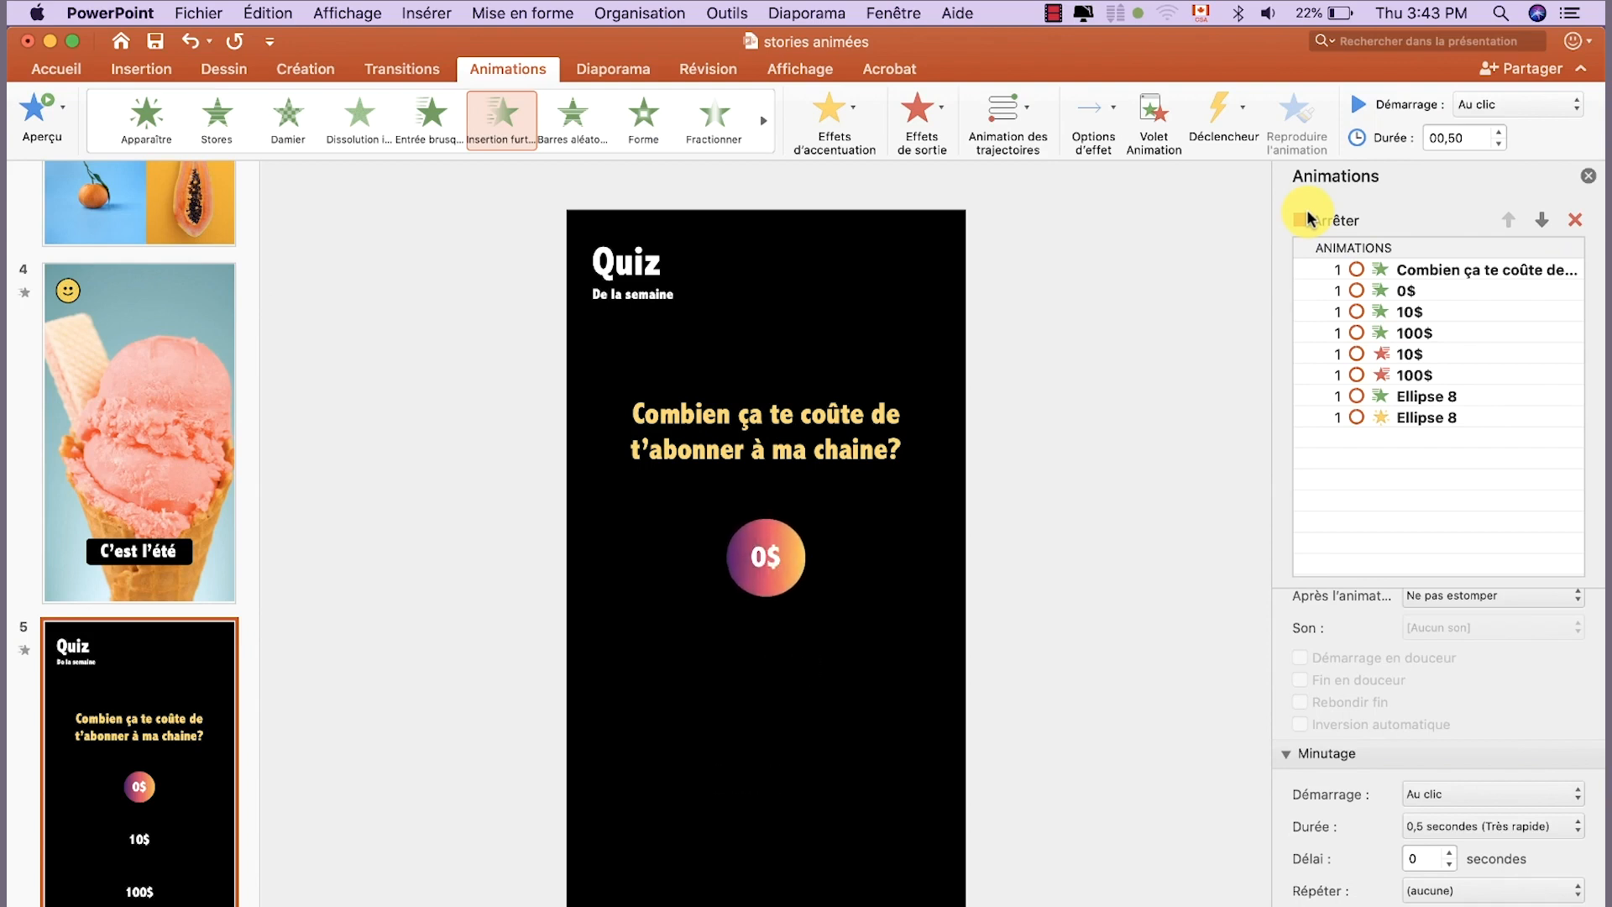
click(1307, 220)
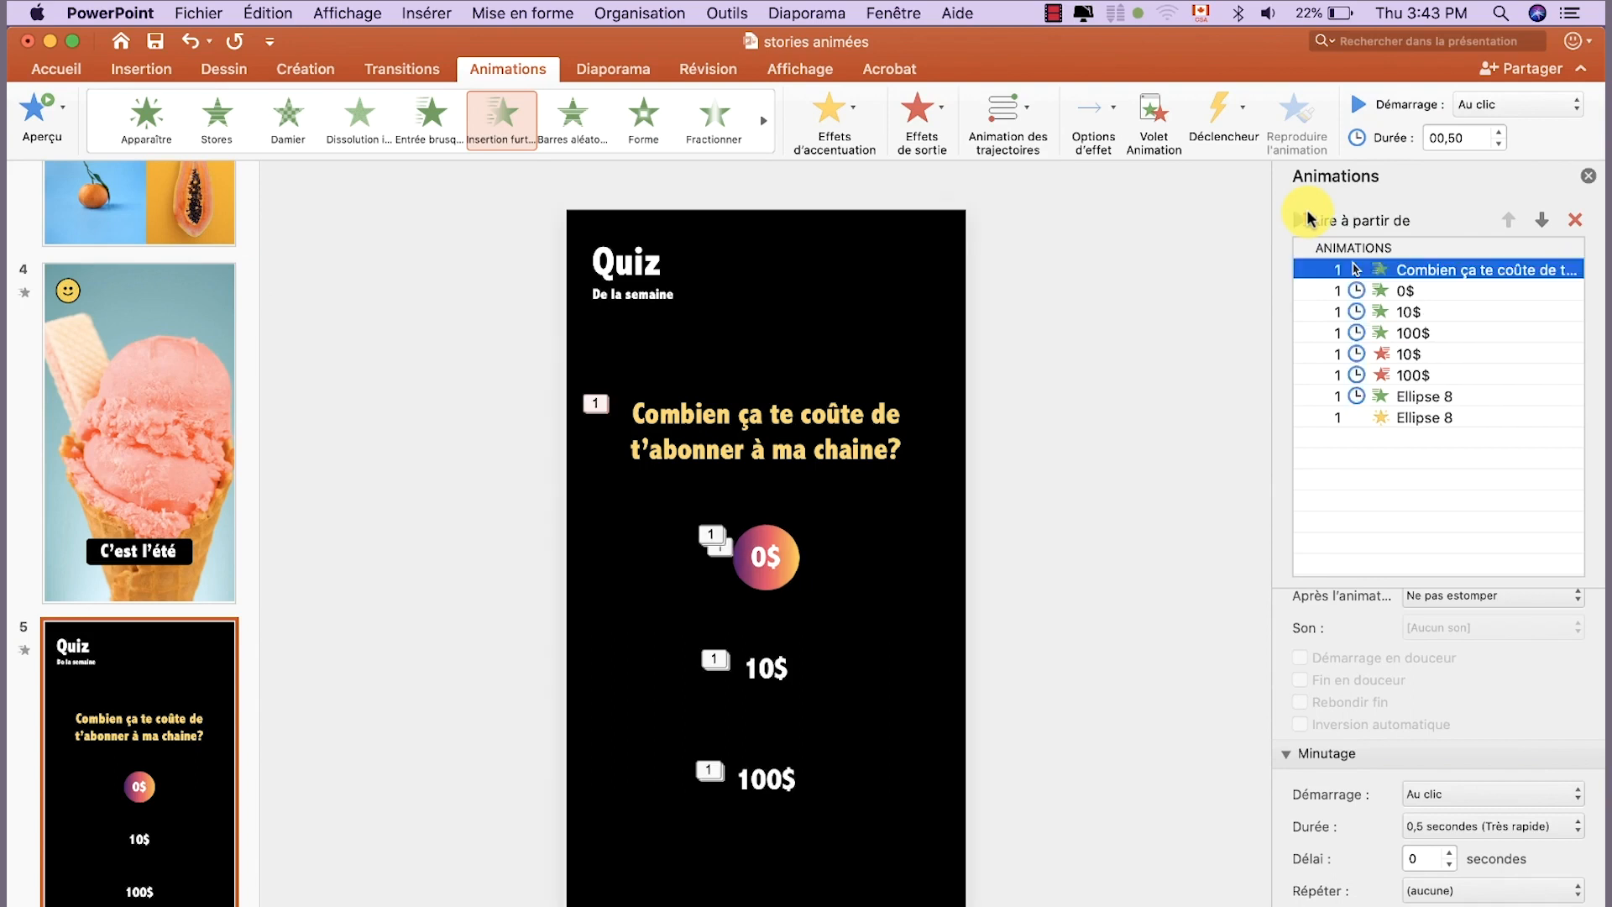
Set the duration of the circle's Grow/Shrink effect to 1 second and replay the animations
click(1398, 415)
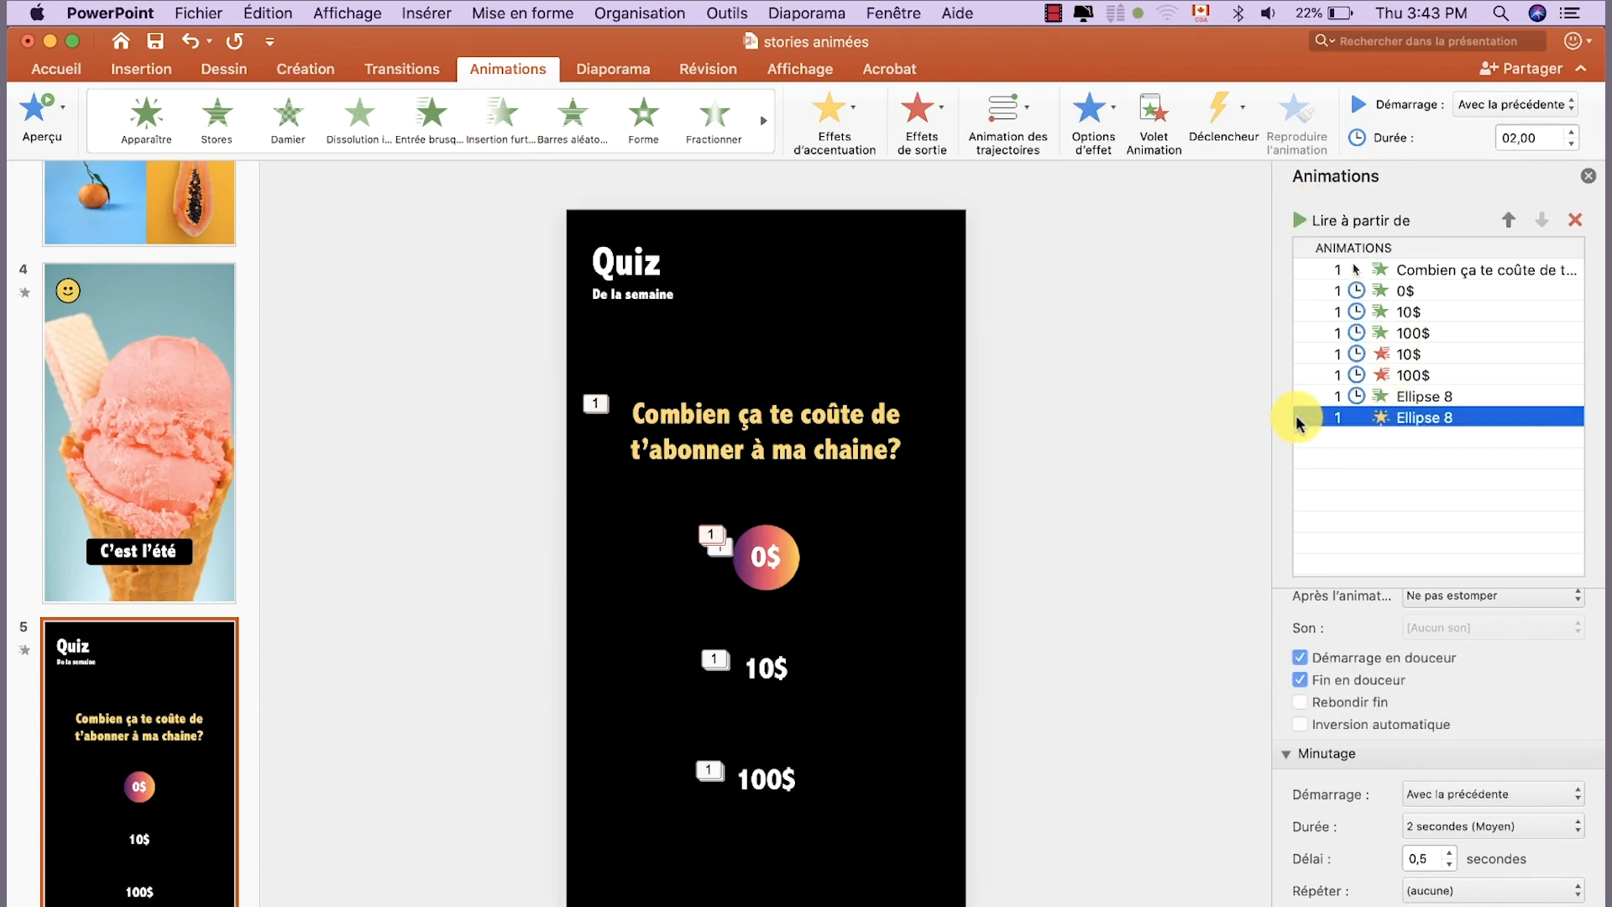
click(1571, 144)
click(1571, 144)
click(1571, 143)
click(1571, 144)
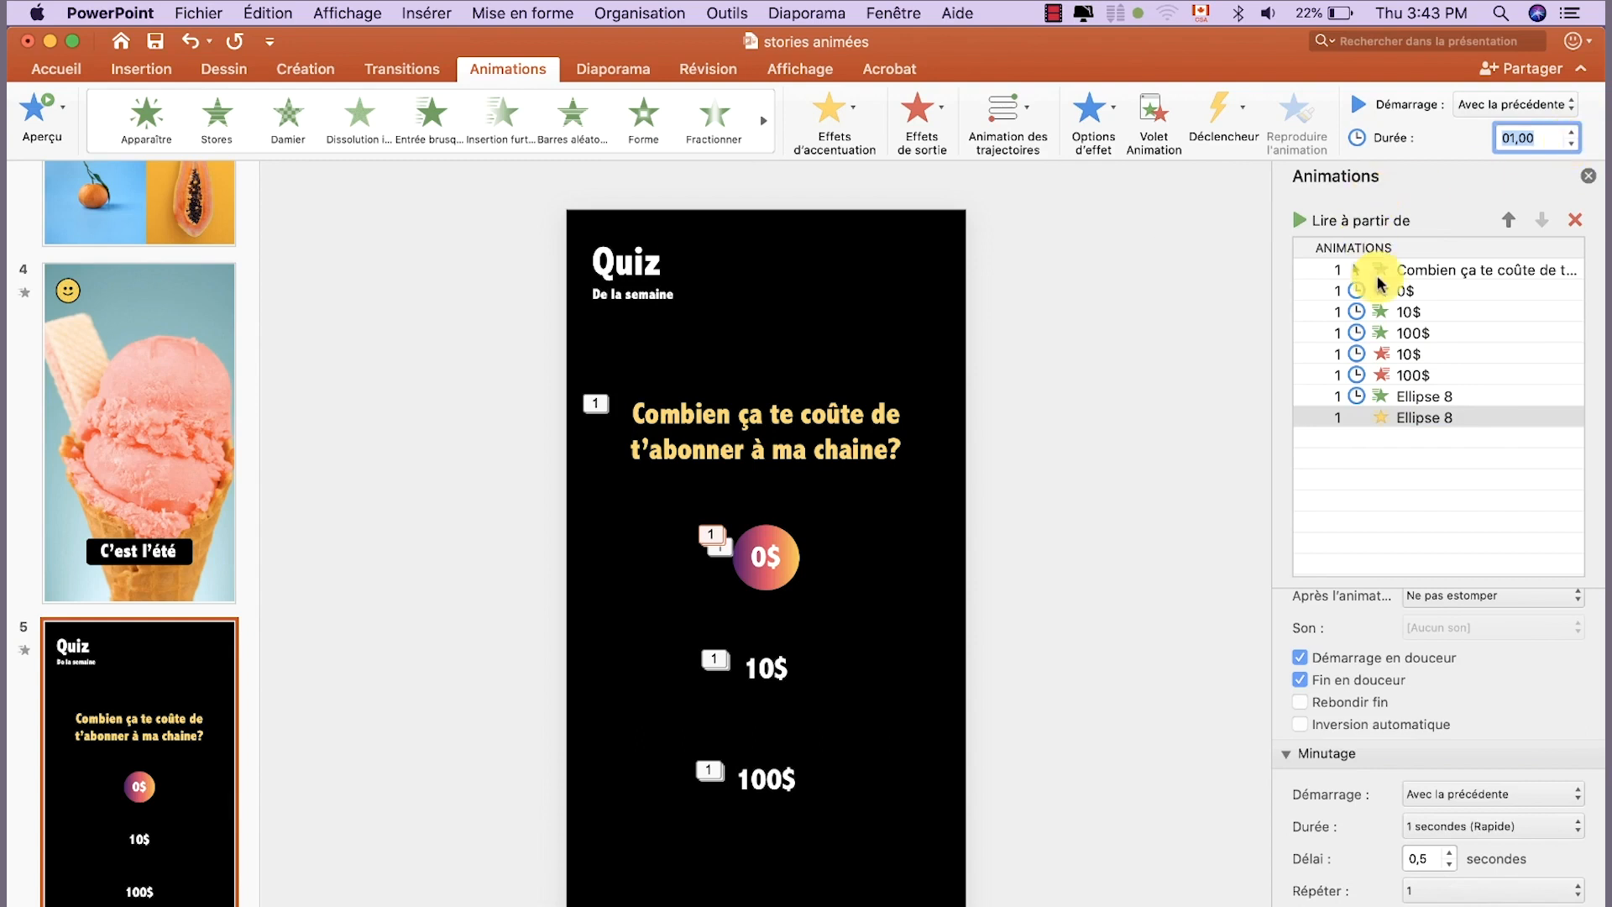
click(1398, 375)
click(1301, 220)
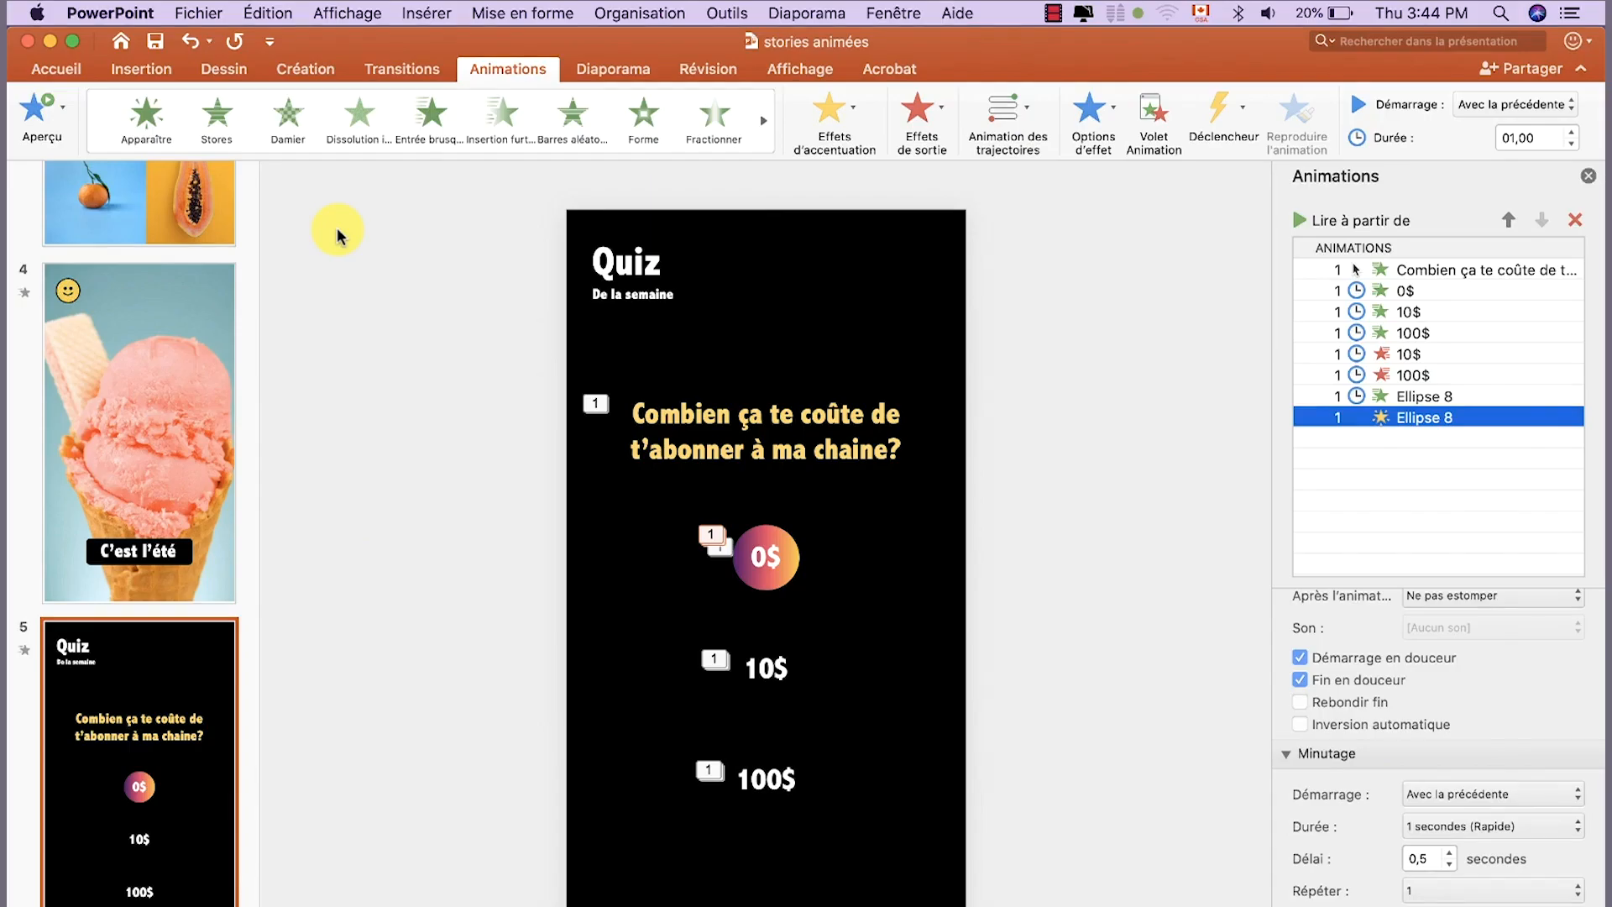
Add a new slide after the quiz slide and delete its title and content placeholders
click(200, 13)
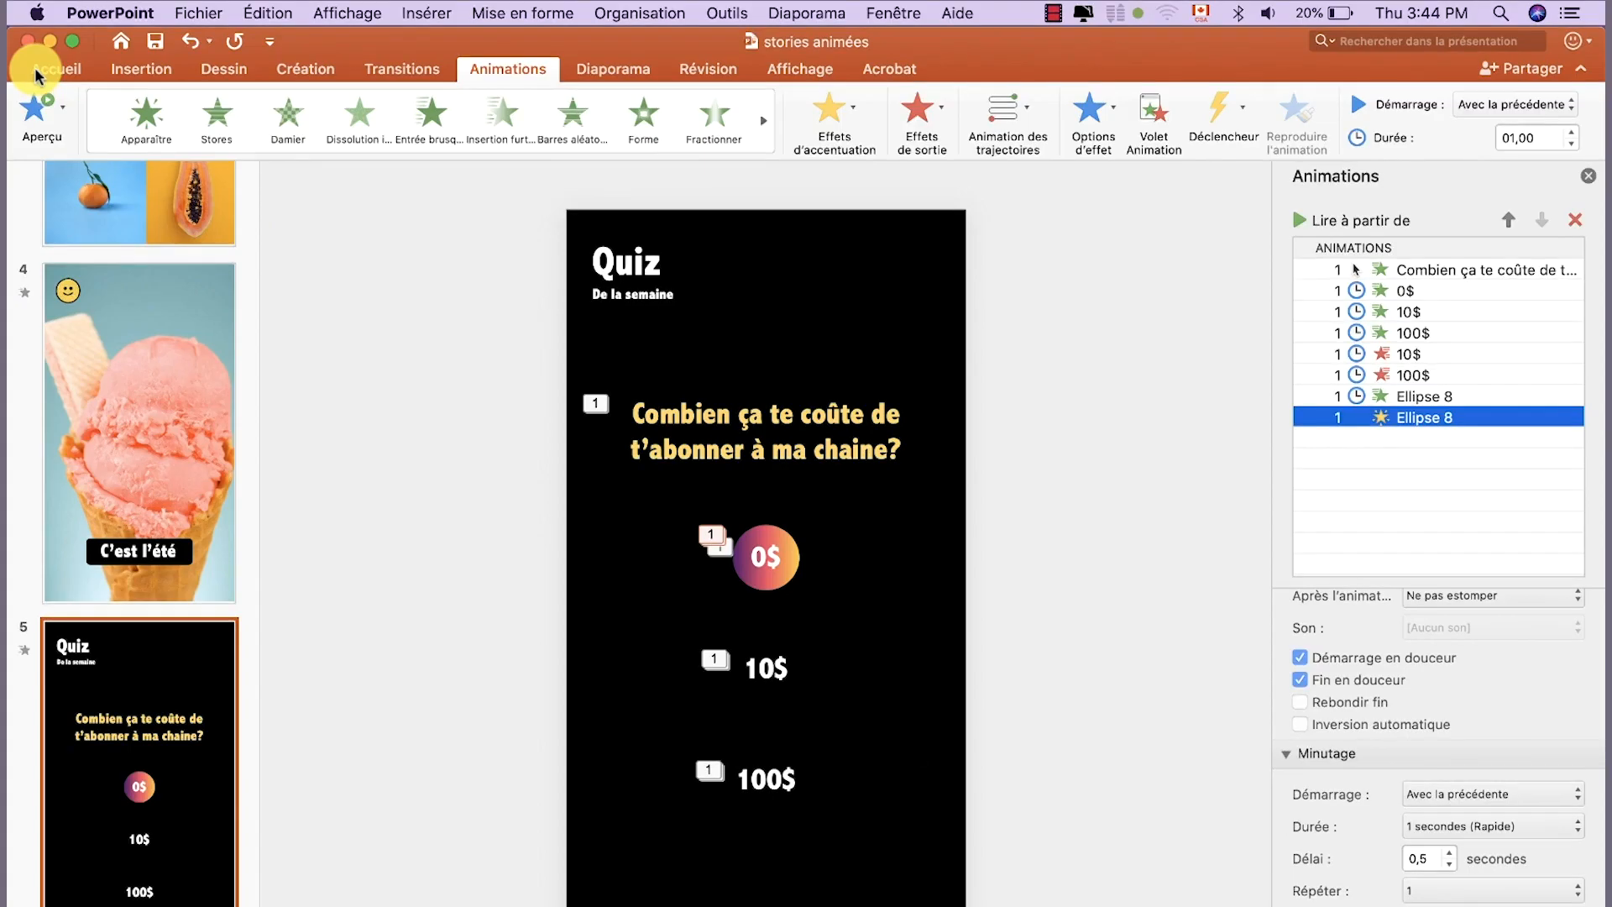
click(38, 73)
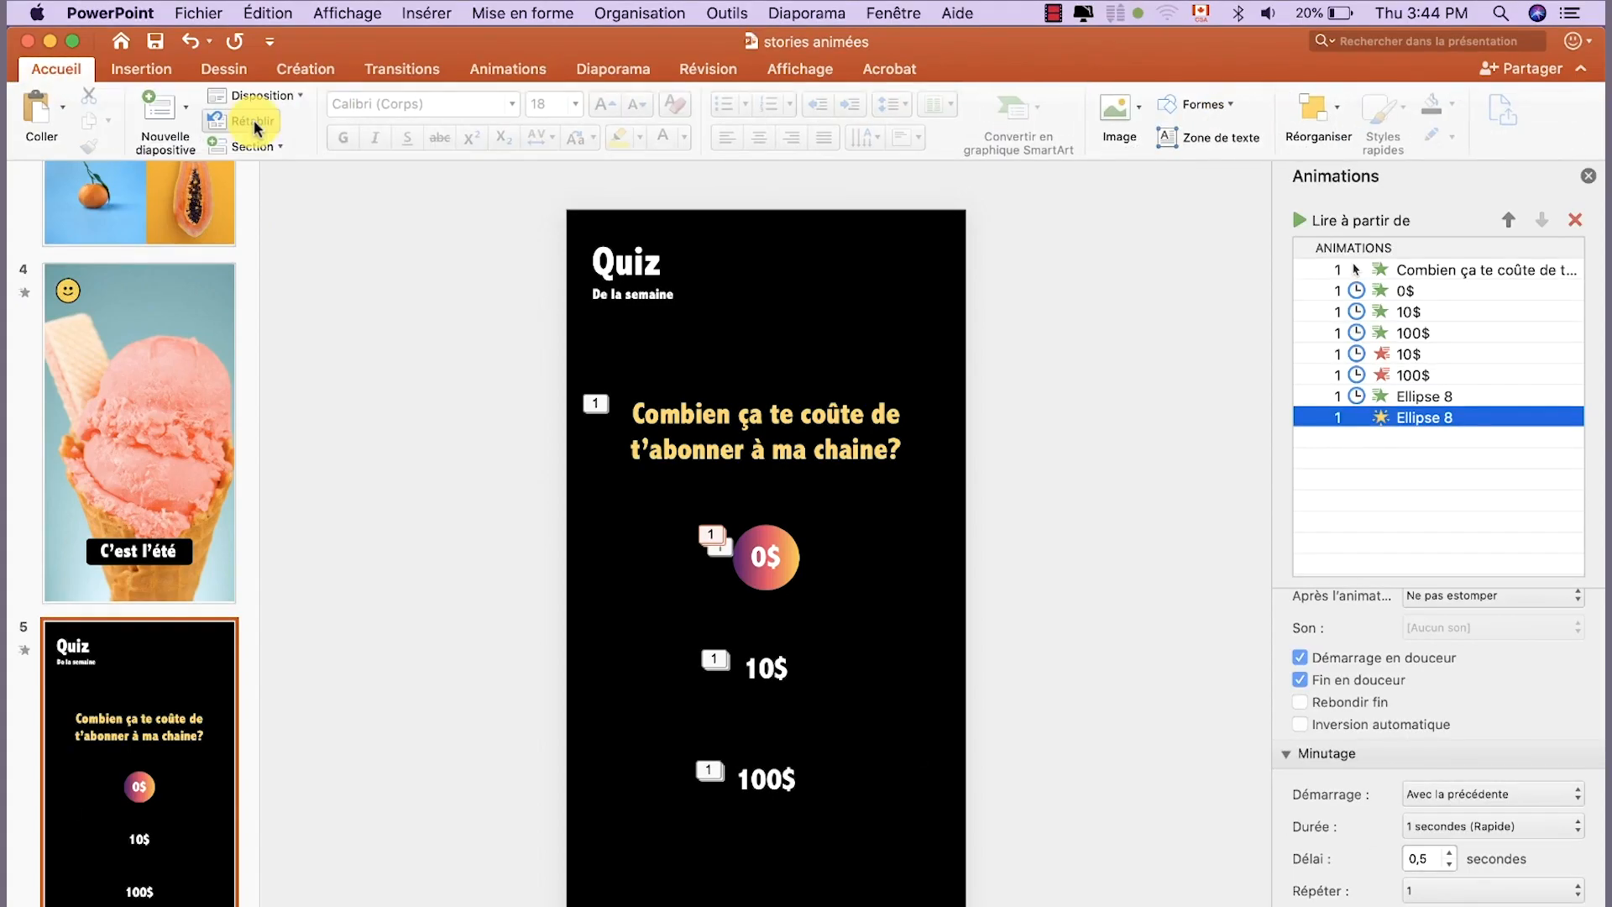
click(162, 113)
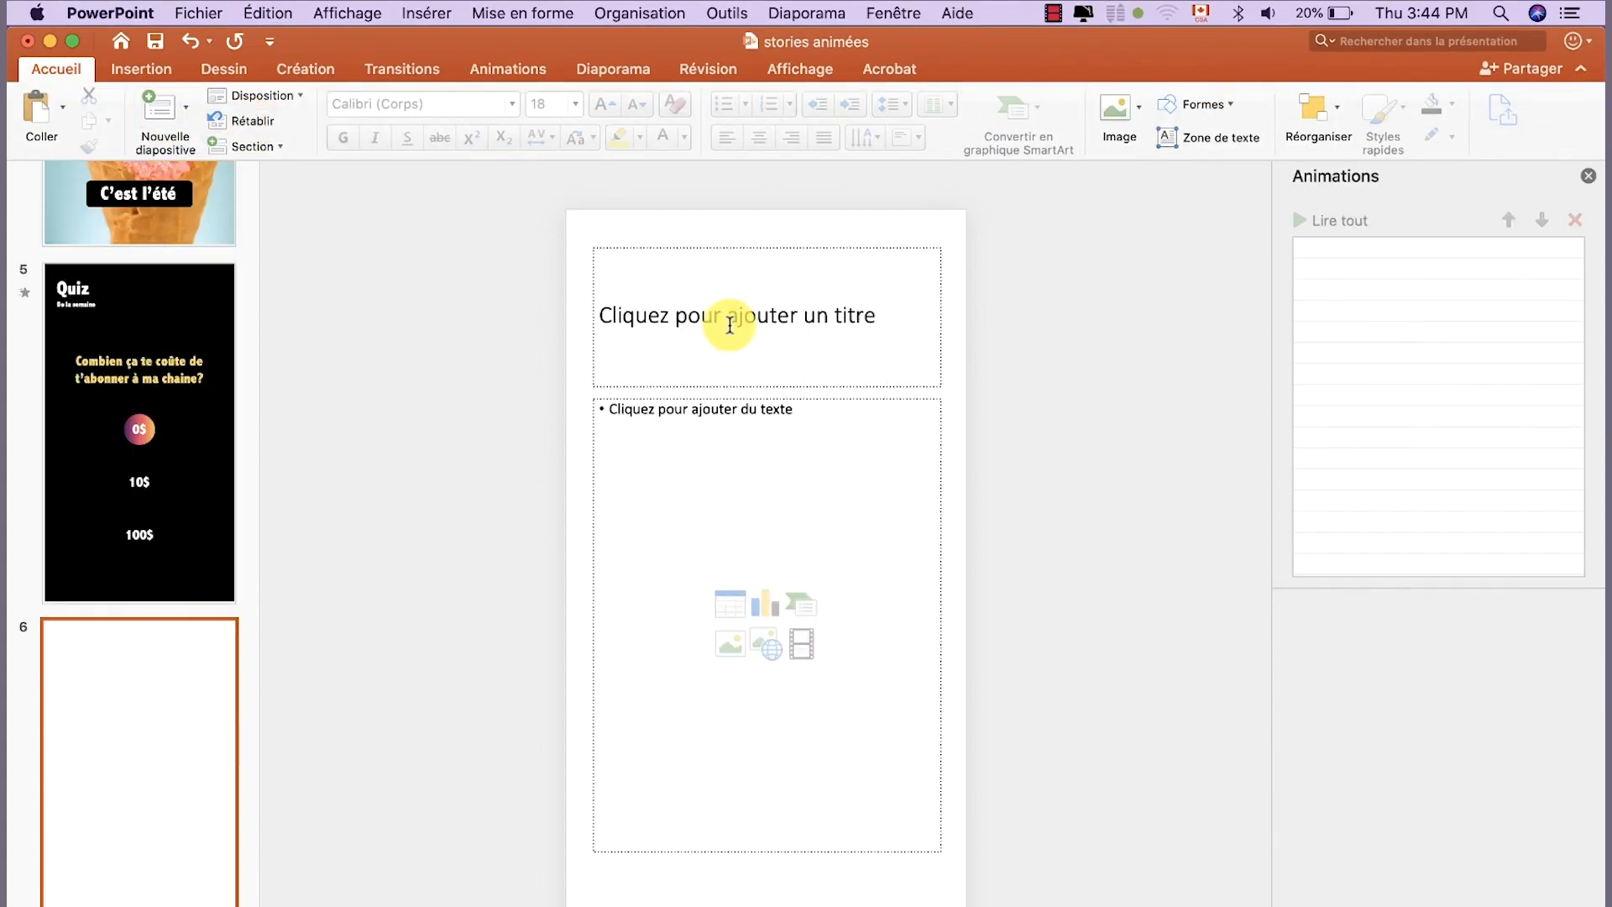
click(657, 247)
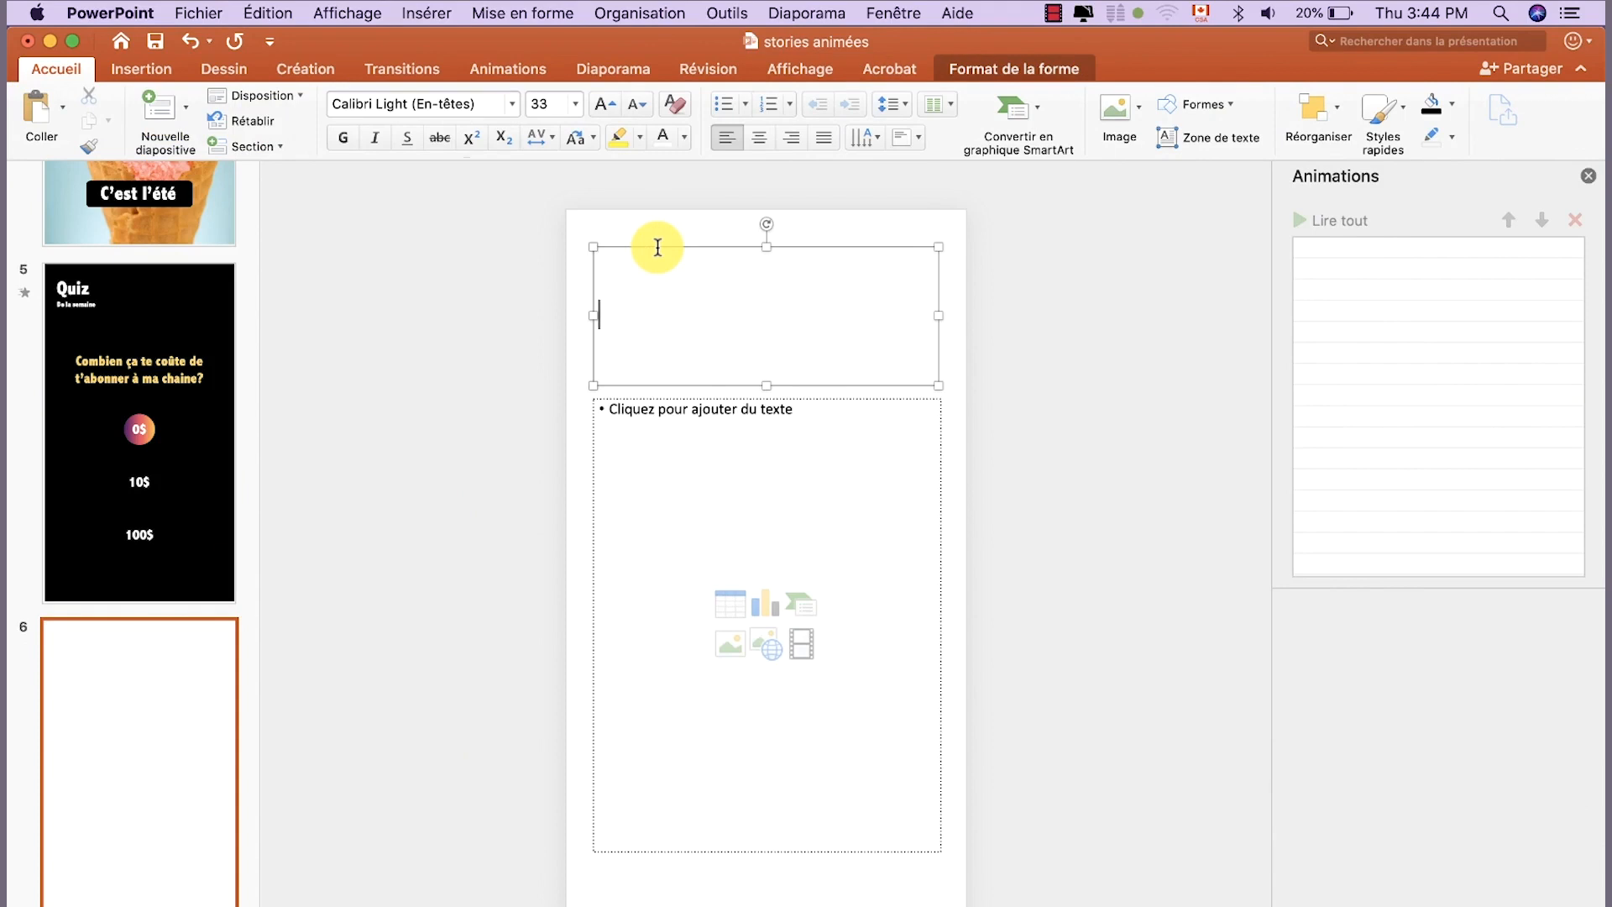
click(657, 246)
key(Delete)
click(686, 398)
key(Delete)
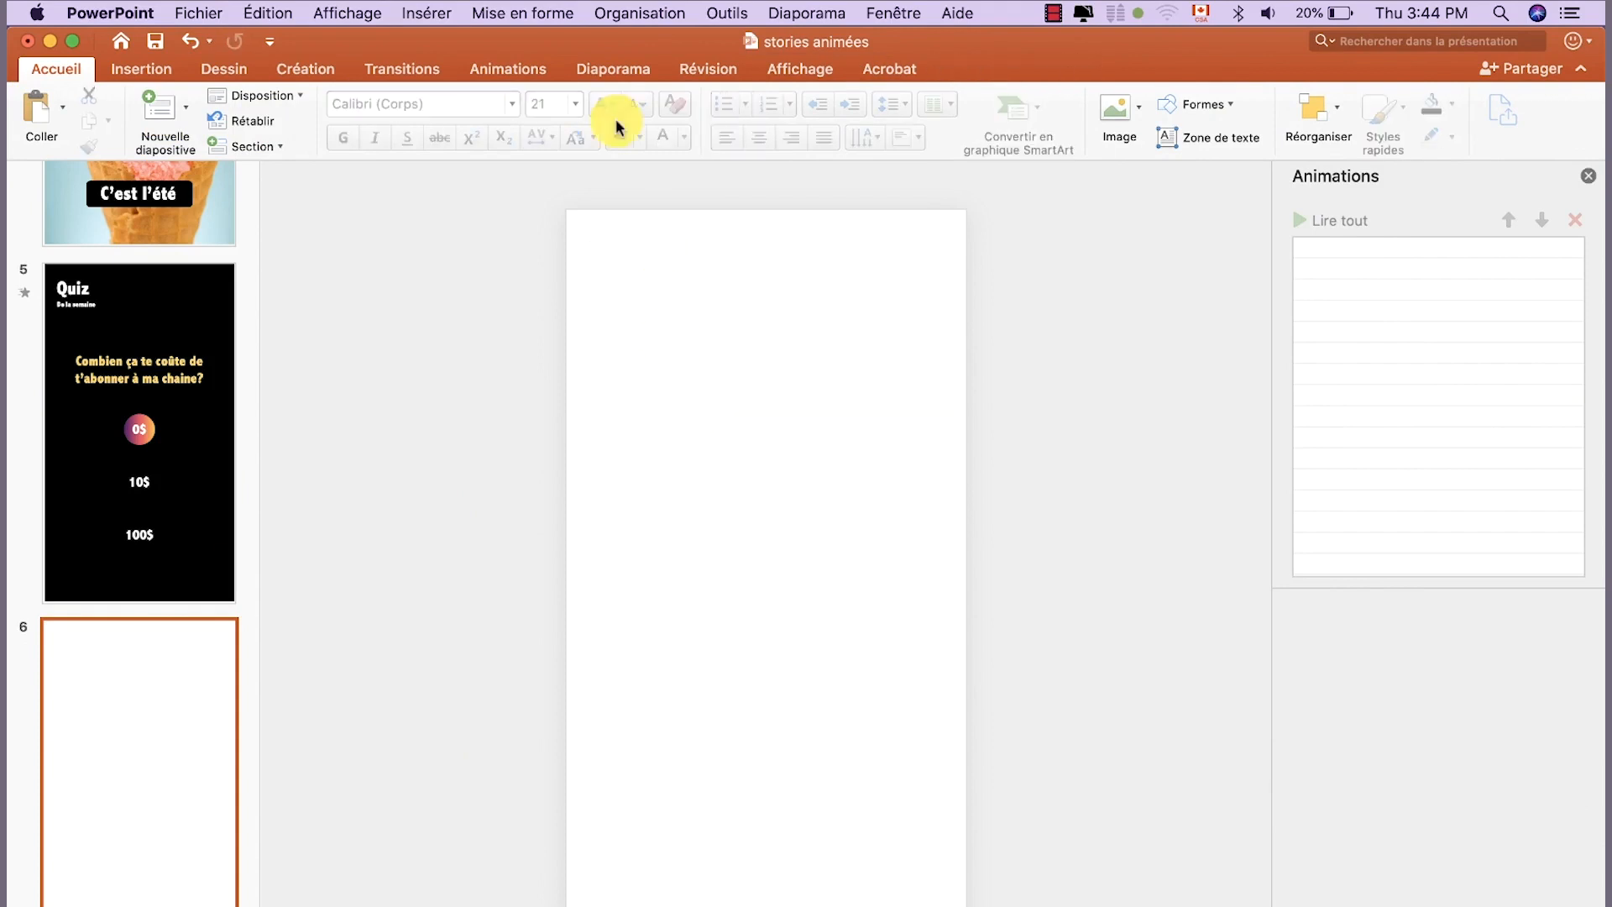
Format the new slide's background with a solid black fill
click(327, 78)
click(1533, 113)
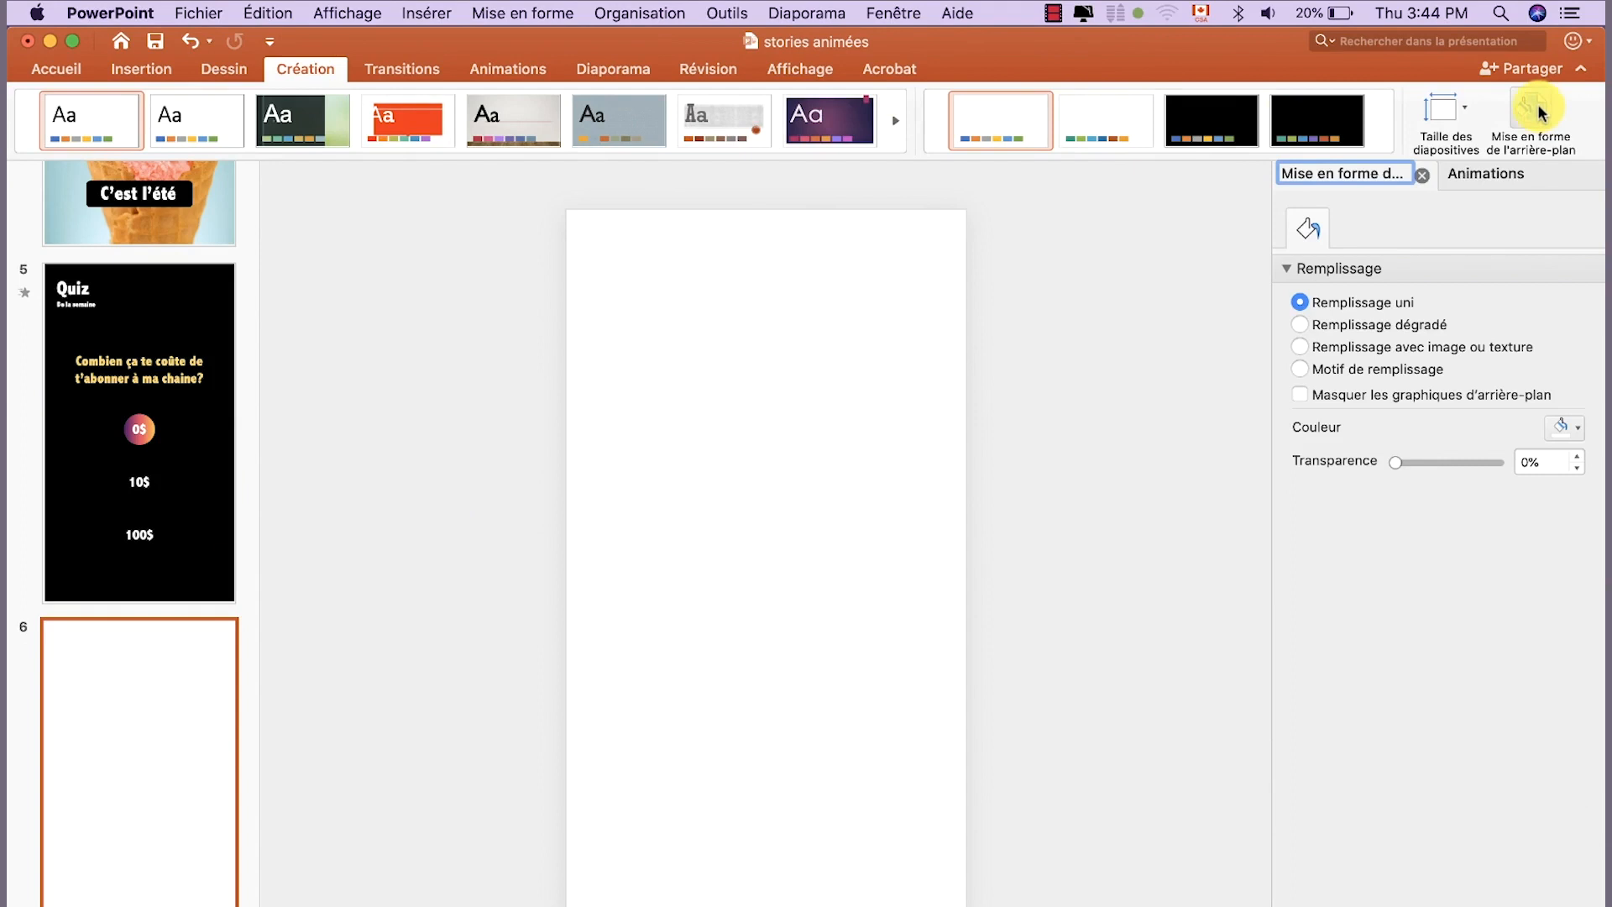
click(1563, 426)
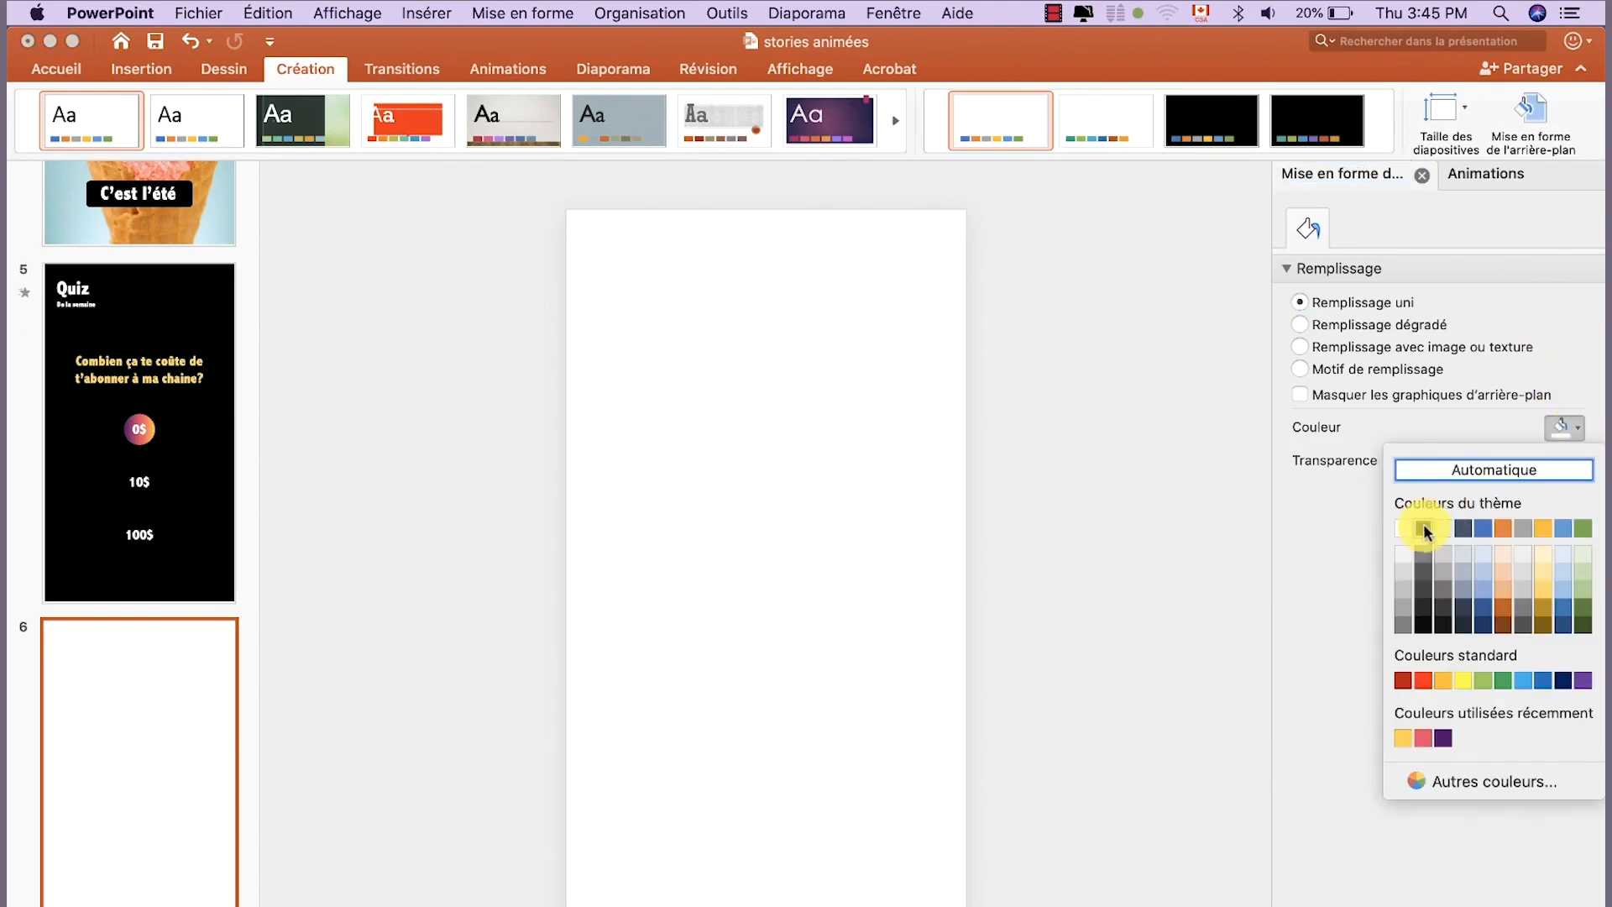
click(1424, 532)
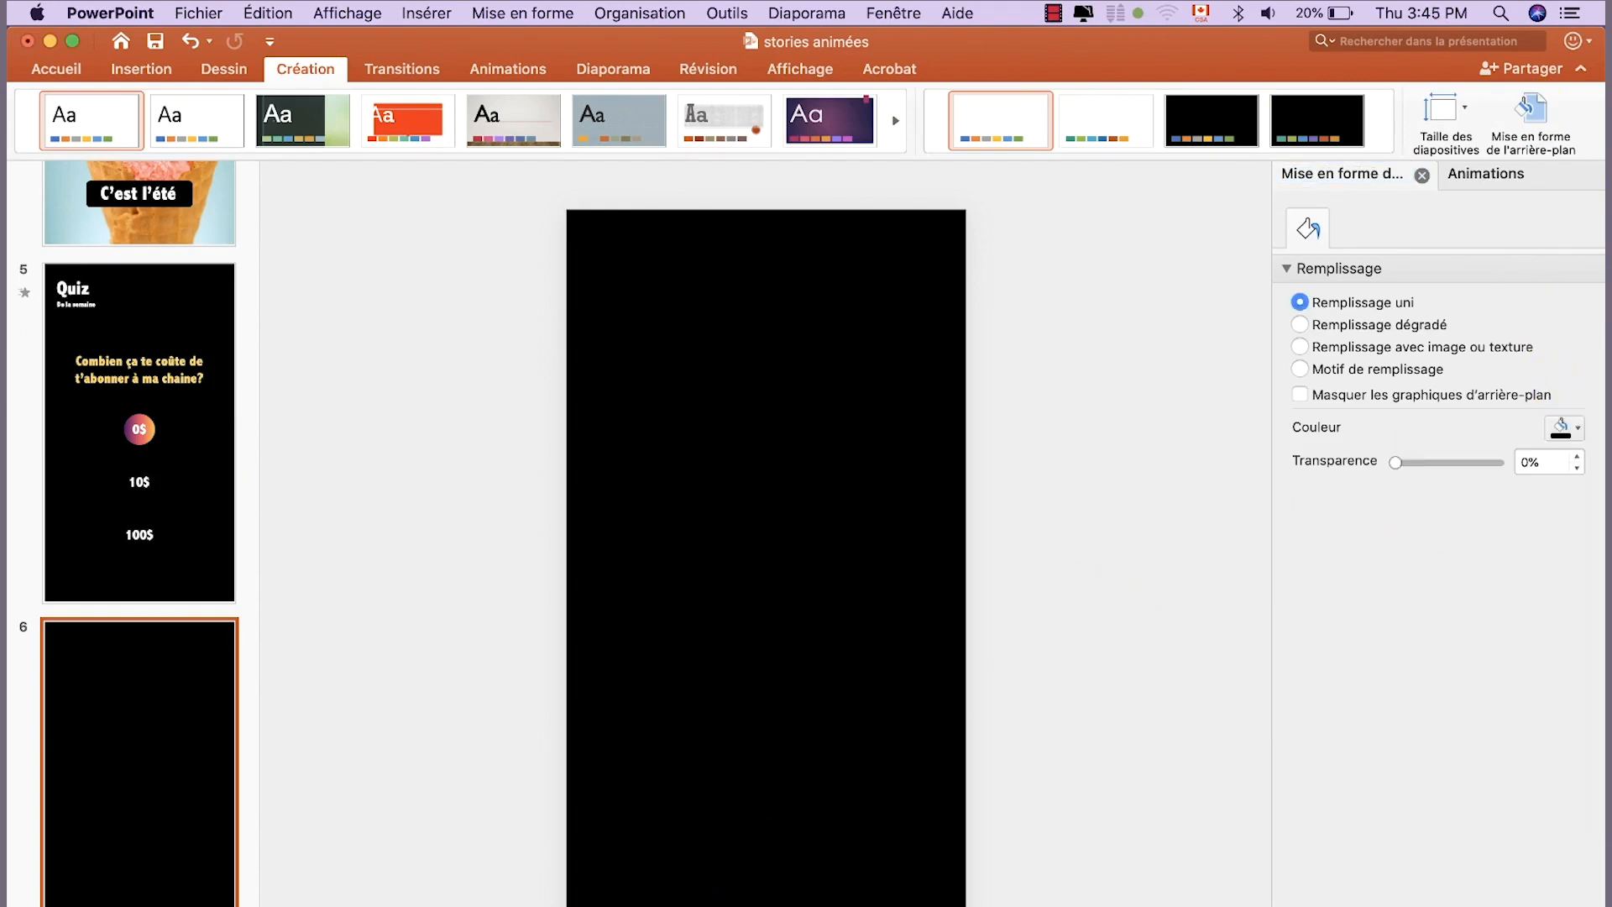
Insert the photo IMG_9890.JPG from the RESSOURCES folder in Finder onto the black slide, below an empty black band
key(super+Tab)
drag(235, 478, 820, 705)
click(722, 902)
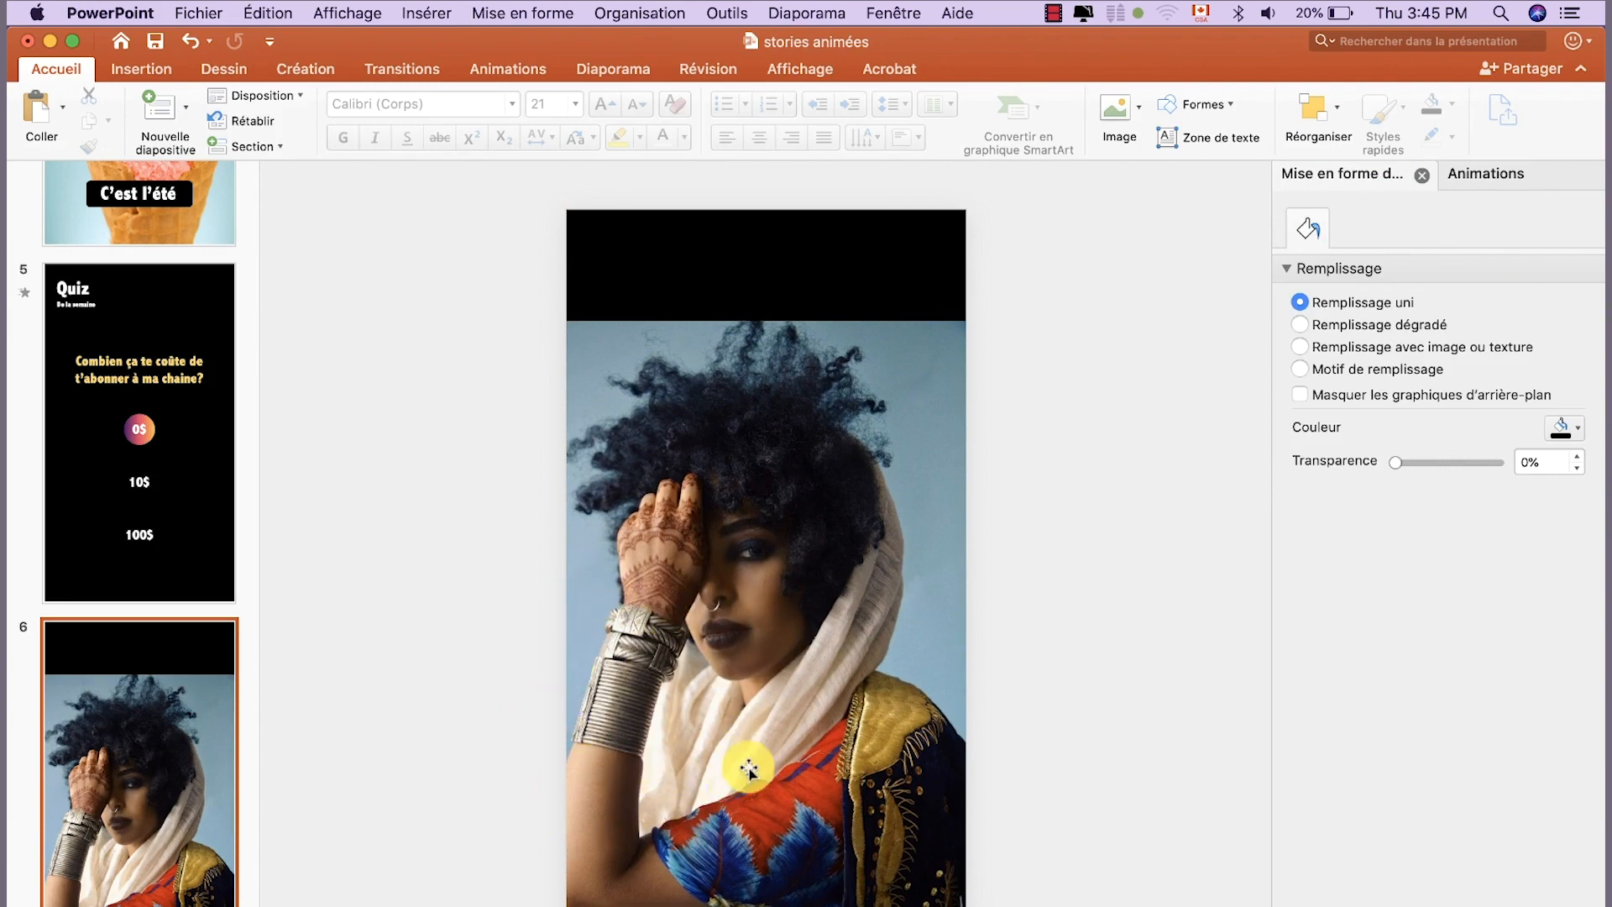
Preview giphy 4.GIF in the RESSOURCES folder in Finder and insert it onto the photo slide
click(608, 905)
scroll(395, 659, down, 10)
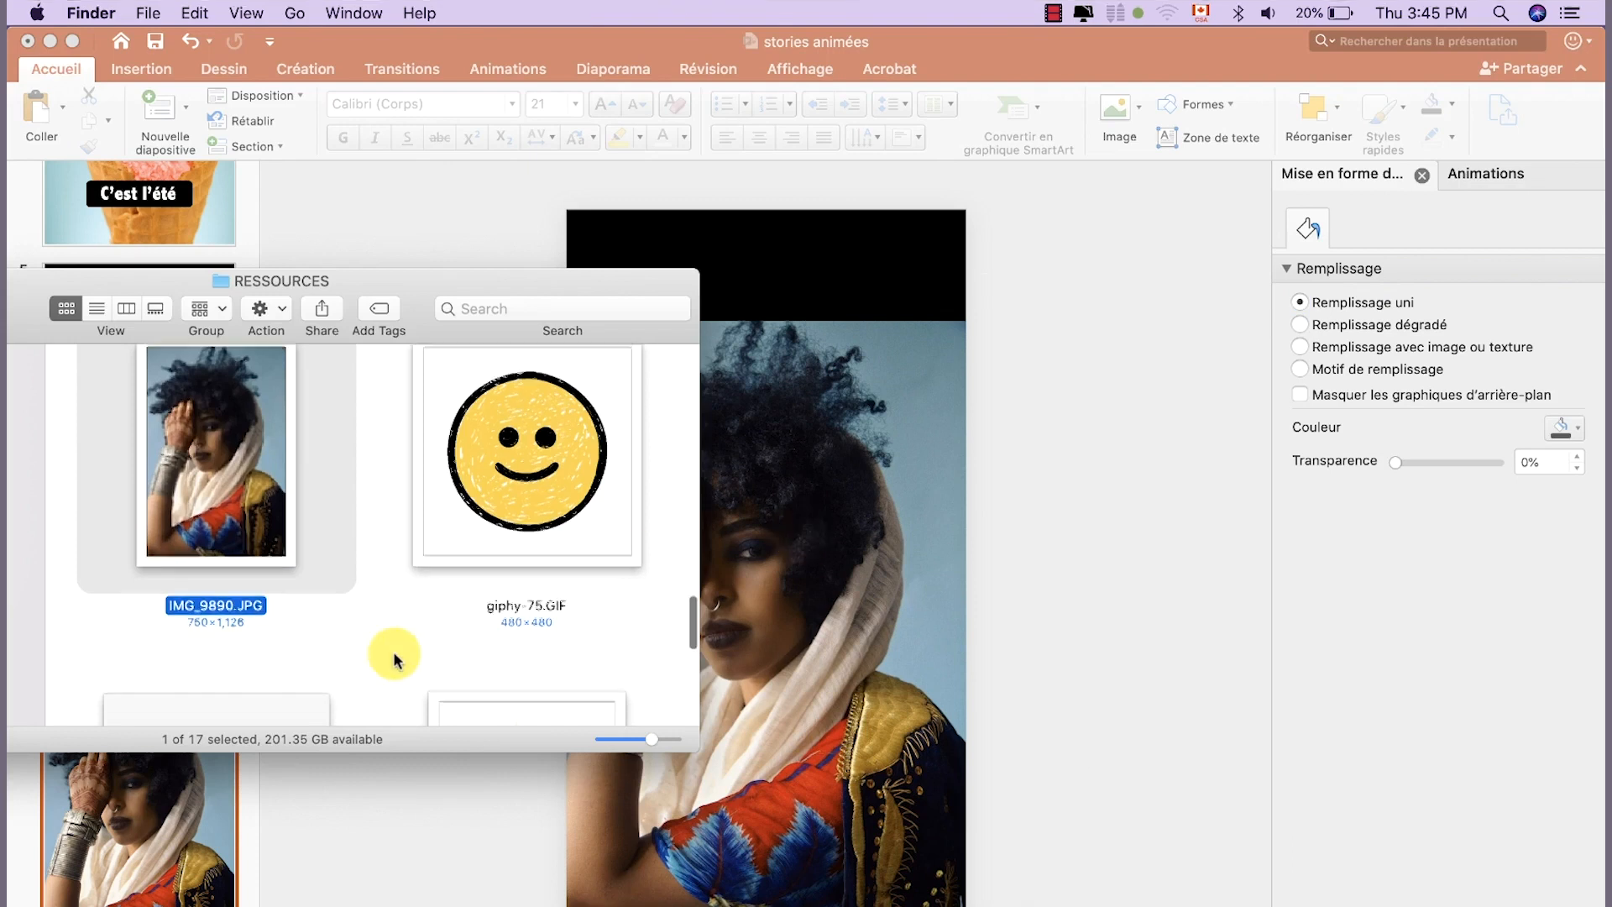
click(522, 378)
key(space)
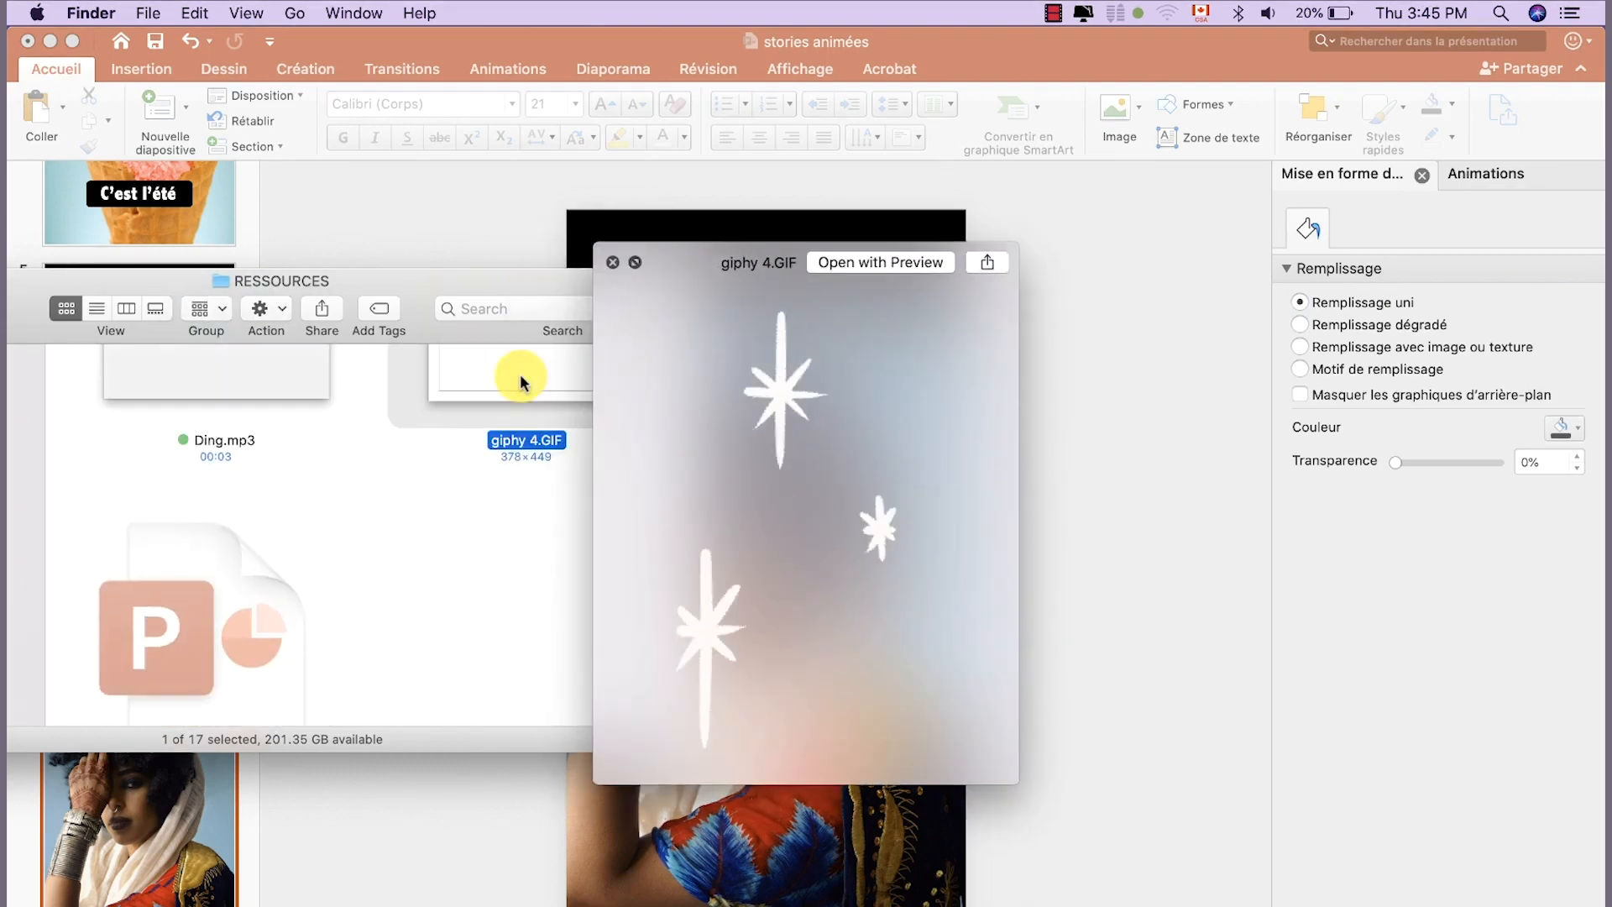
key(space)
drag(522, 378, 807, 532)
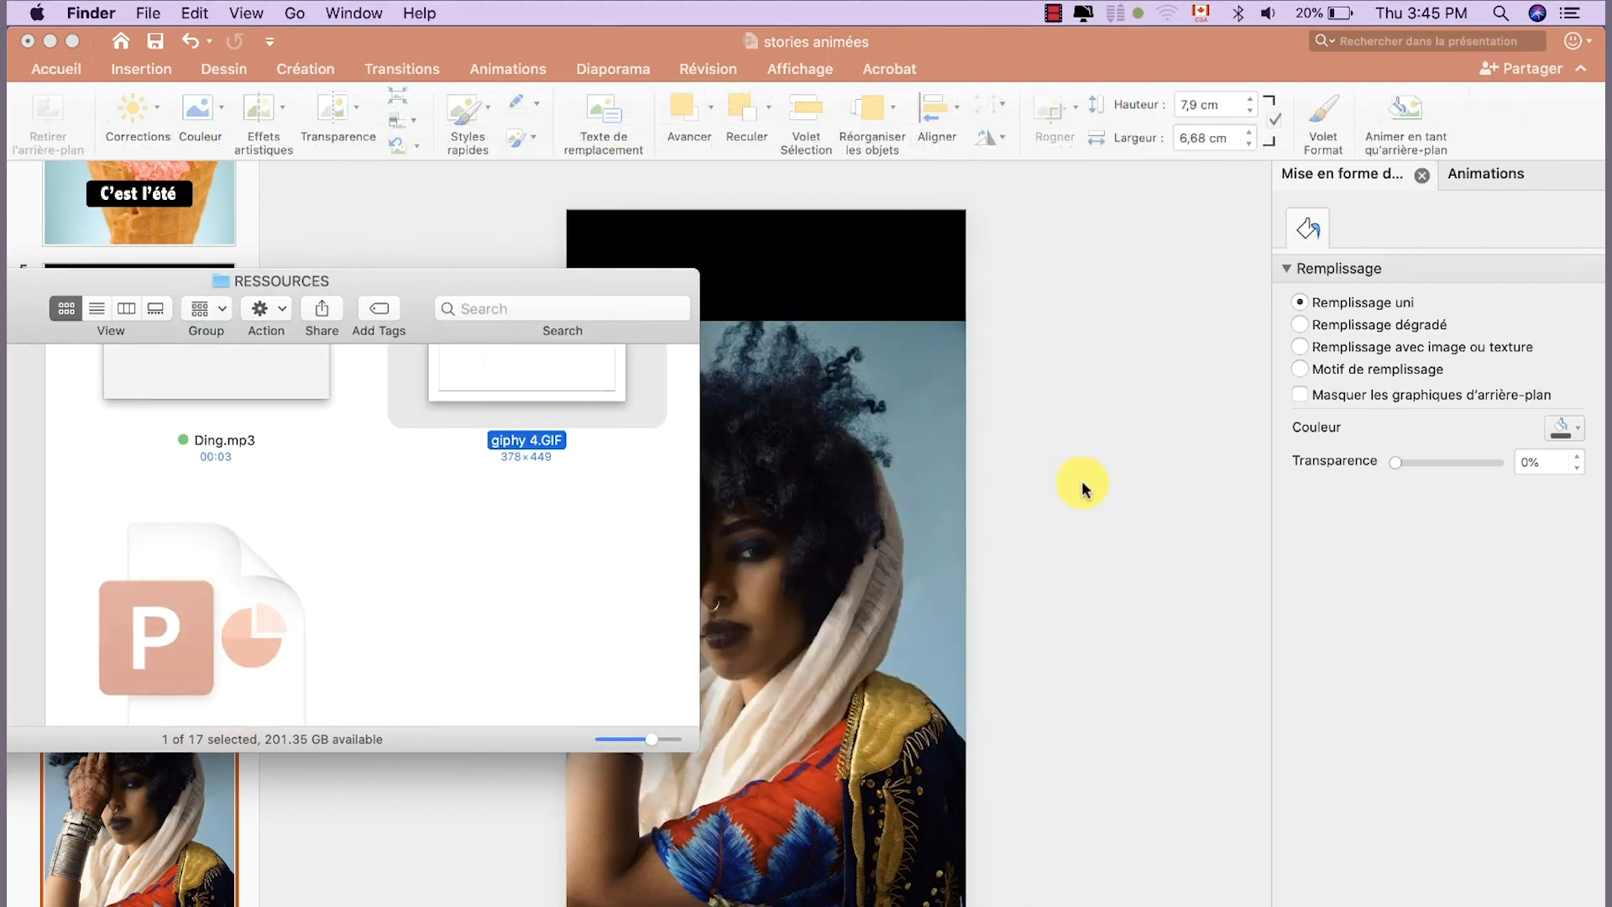
Place the sparkle GIF over the woman's bracelets at about 4,37 cm wide by 5,18 cm high
drag(836, 480, 605, 612)
click(802, 640)
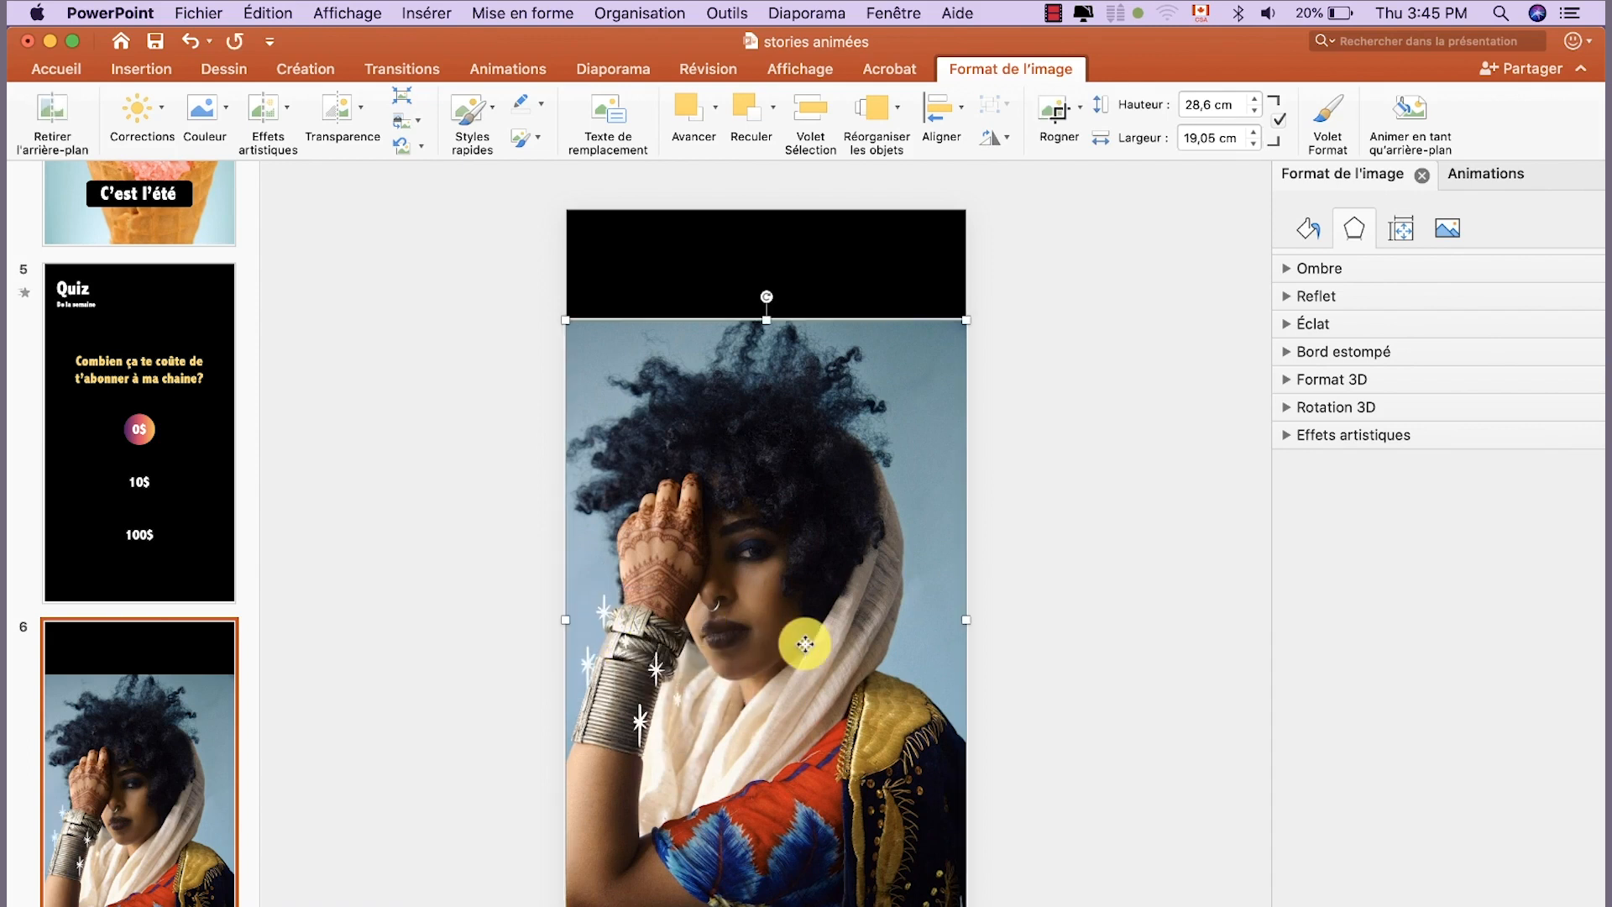
click(654, 701)
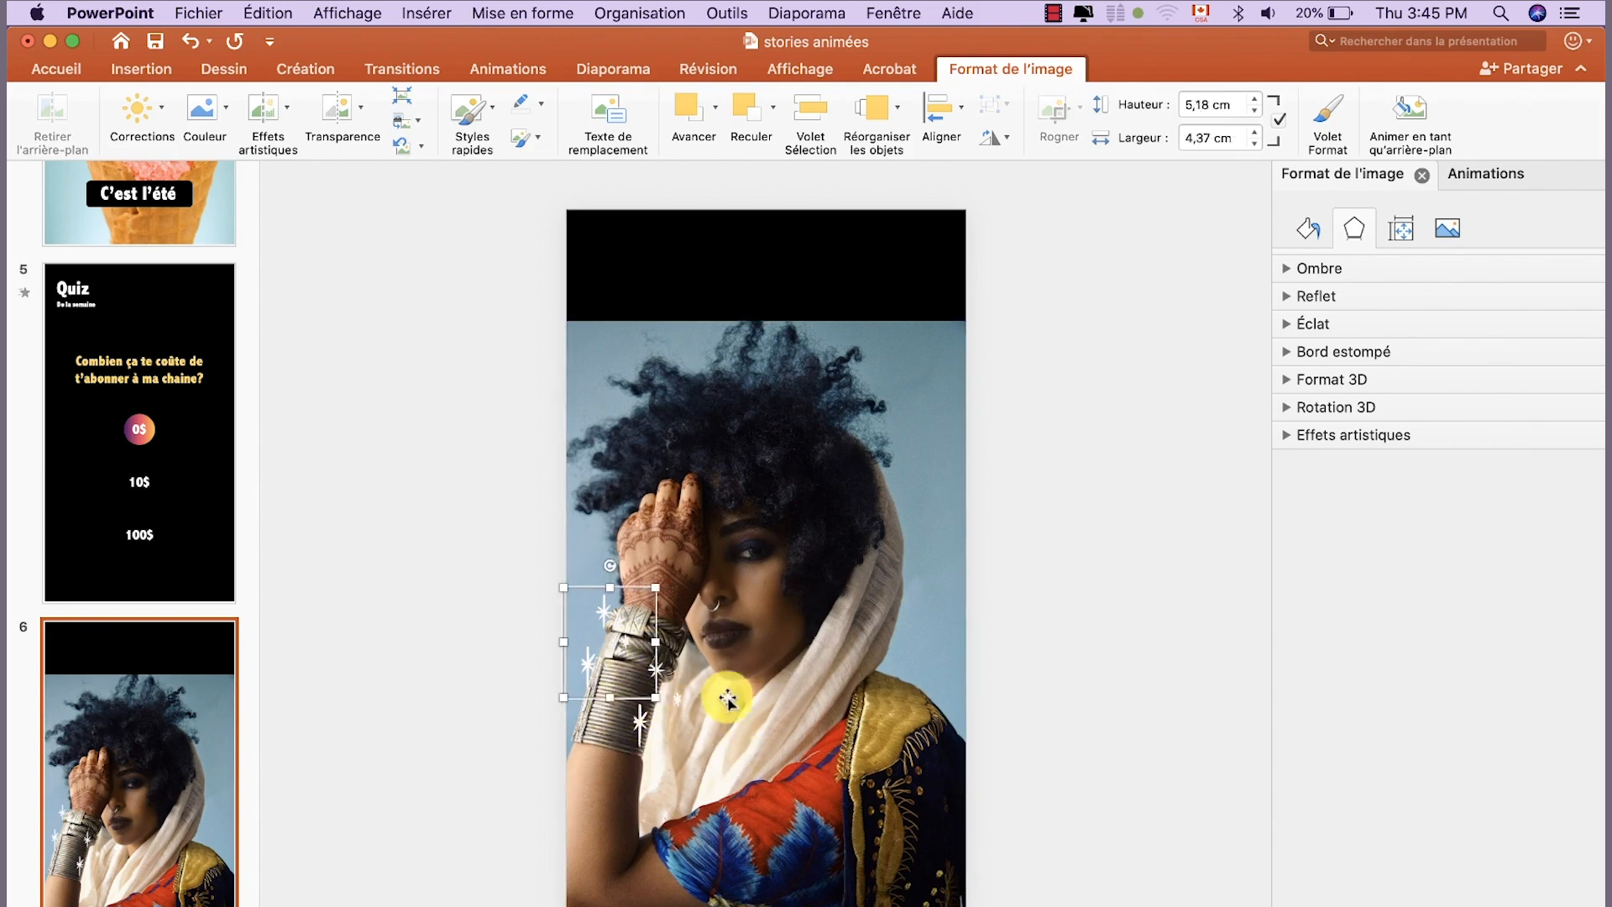
click(1077, 628)
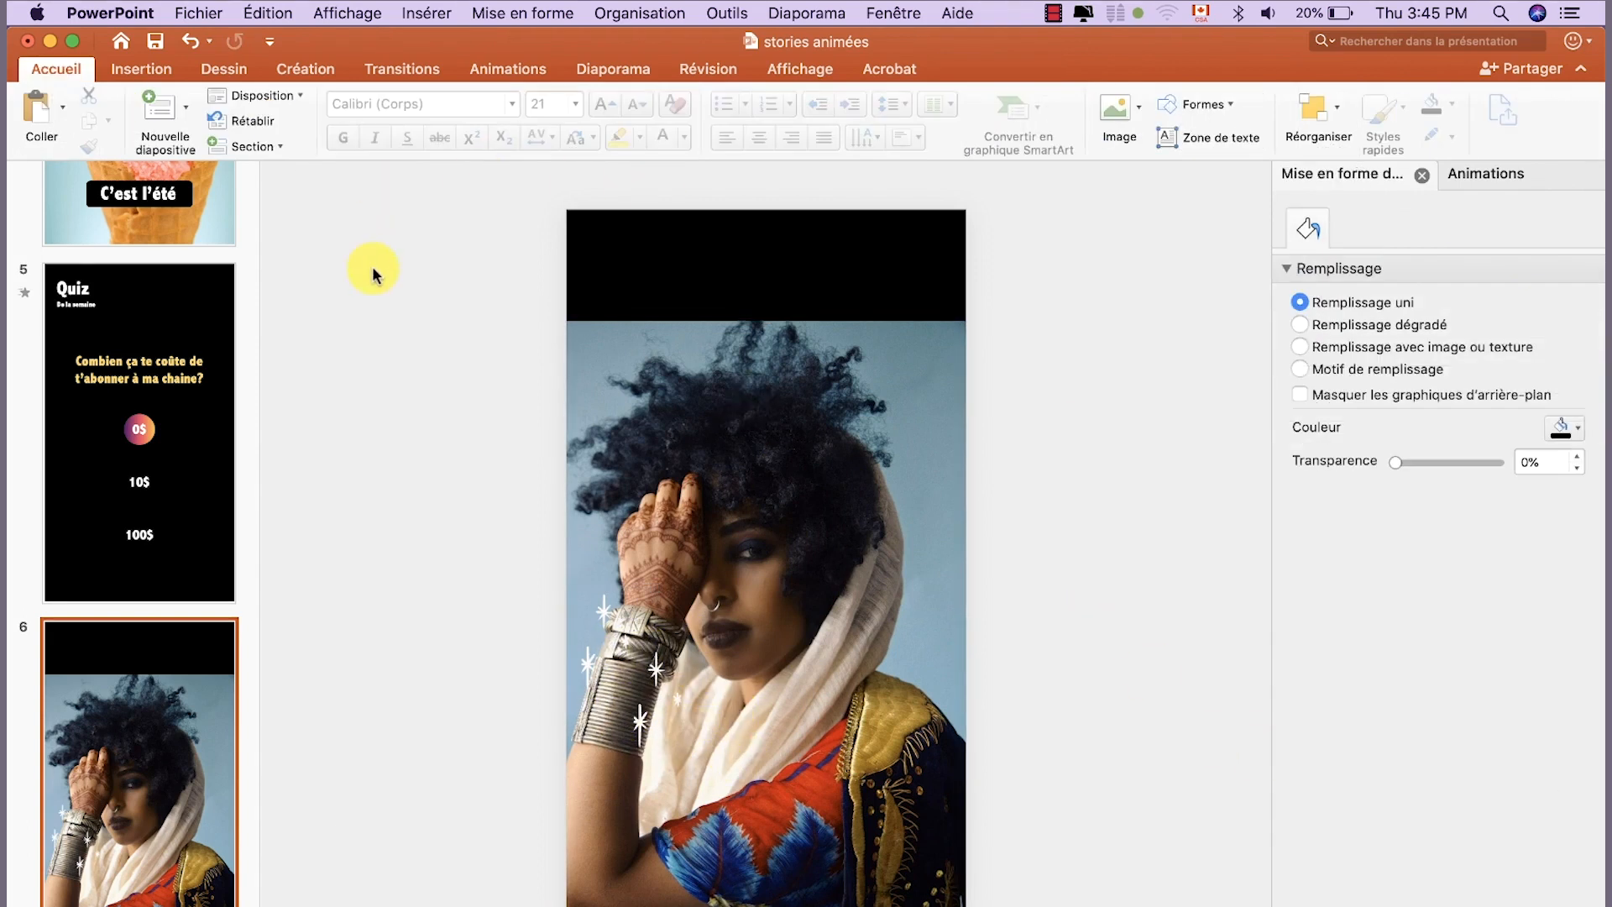
Add a text box reading "Nouveau" over the lower part of the photo, in the Aintonio font
click(1227, 139)
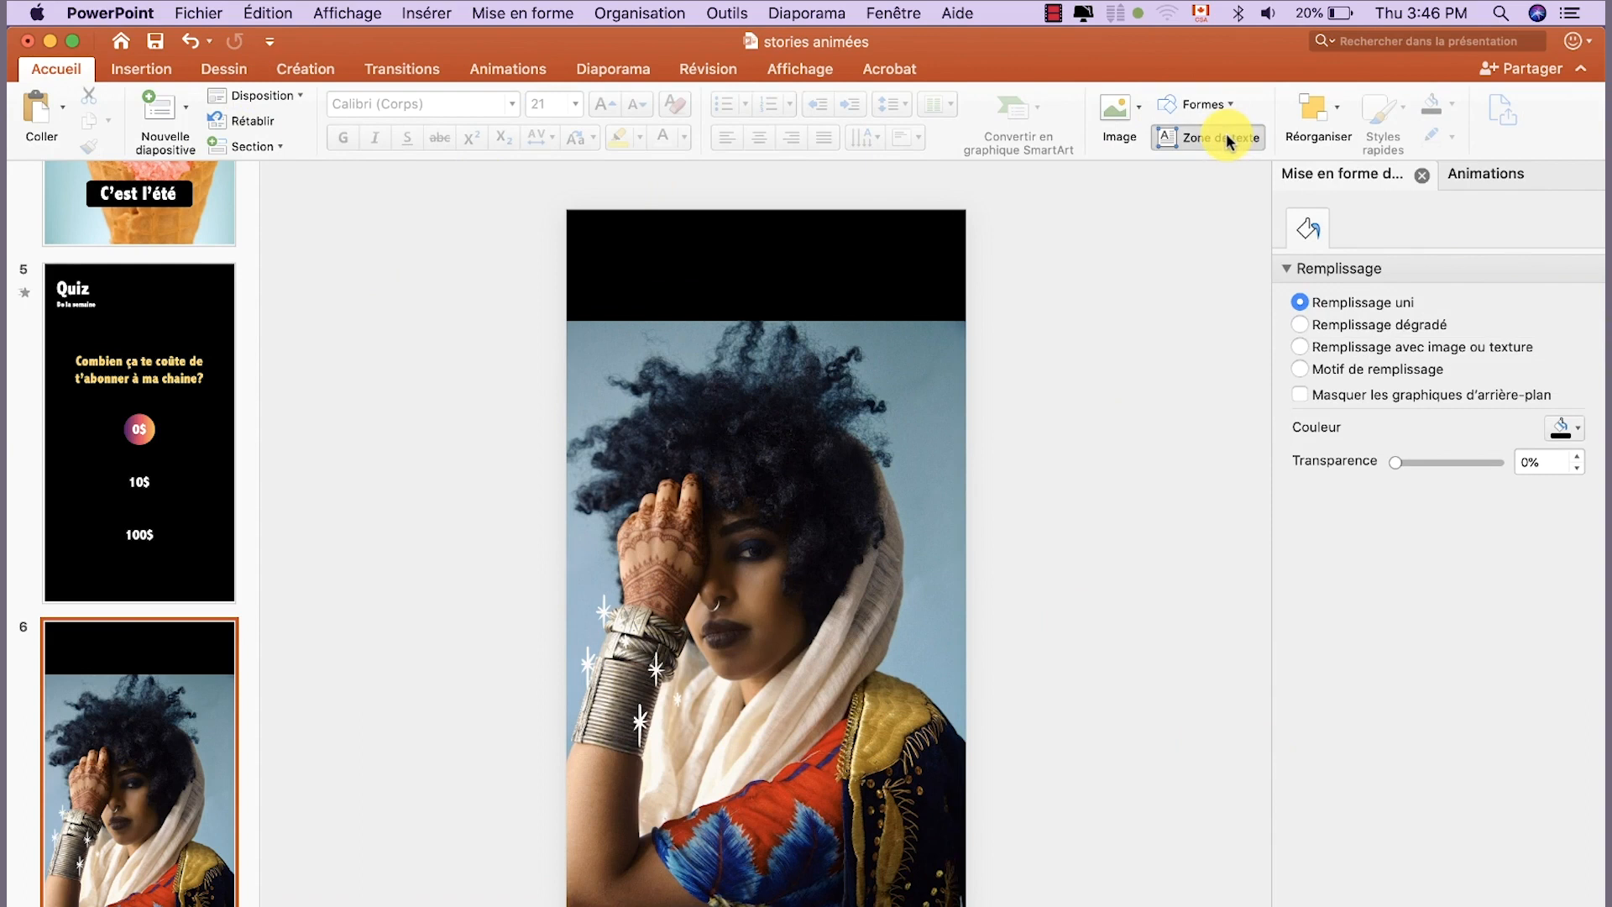
drag(732, 820, 938, 879)
click(461, 102)
text(Aintonio)
key(Return)
Enlarge the "Nouveau" text to a font size of 66
click(603, 104)
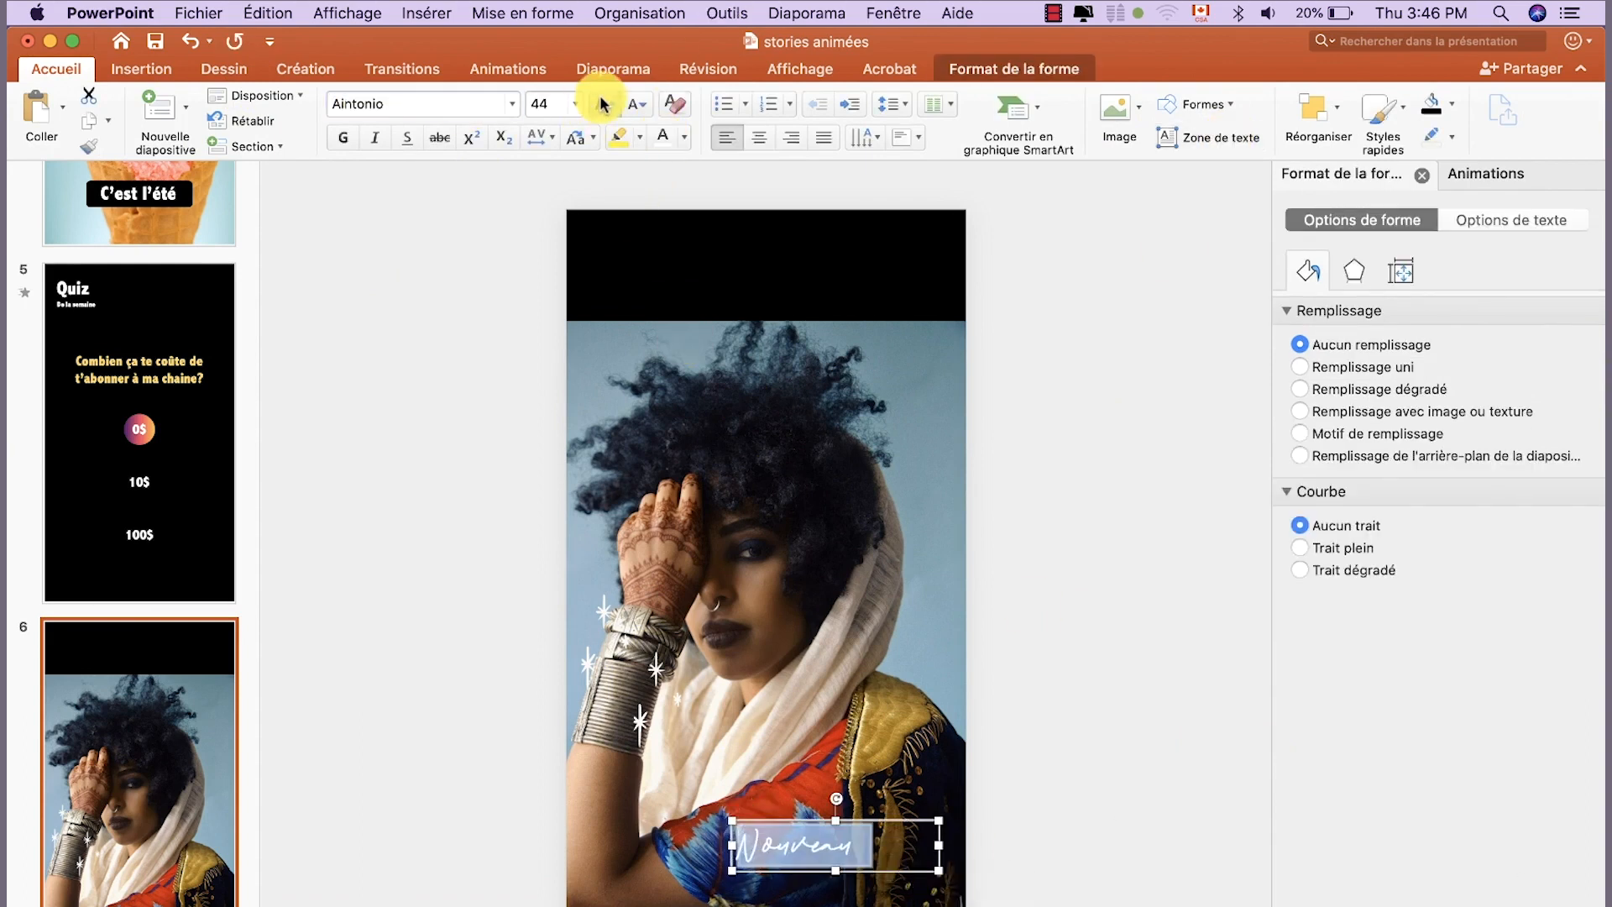
click(603, 104)
click(603, 104)
click(603, 104)
click(603, 104)
click(936, 340)
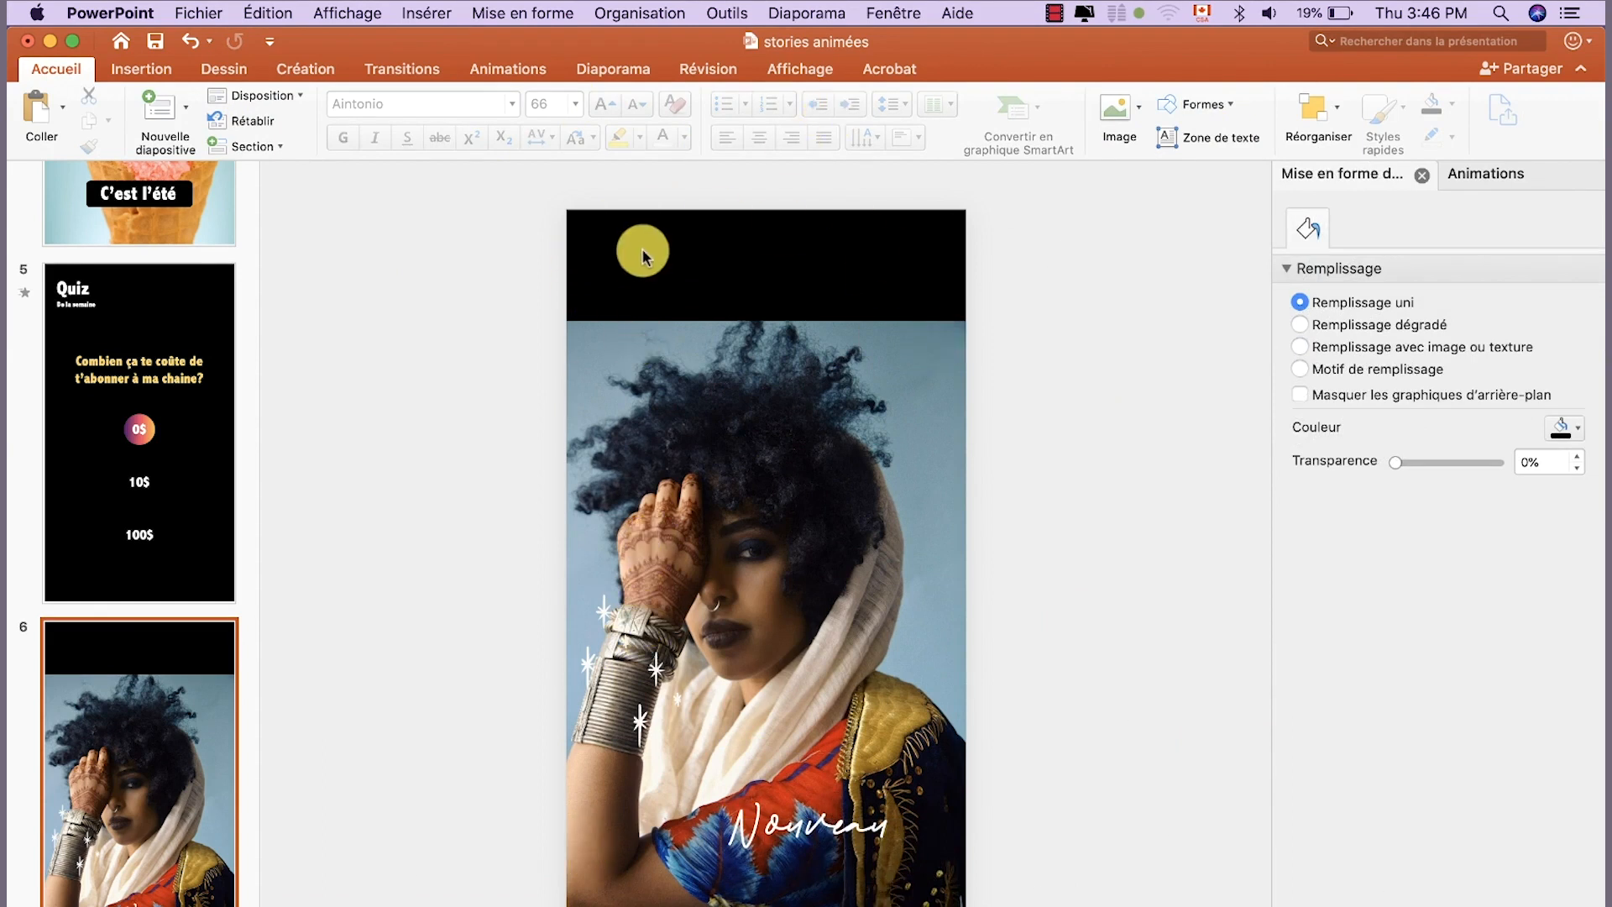
Draw a horizontal straight line about 14,61 cm long across the black band above the photo
click(159, 74)
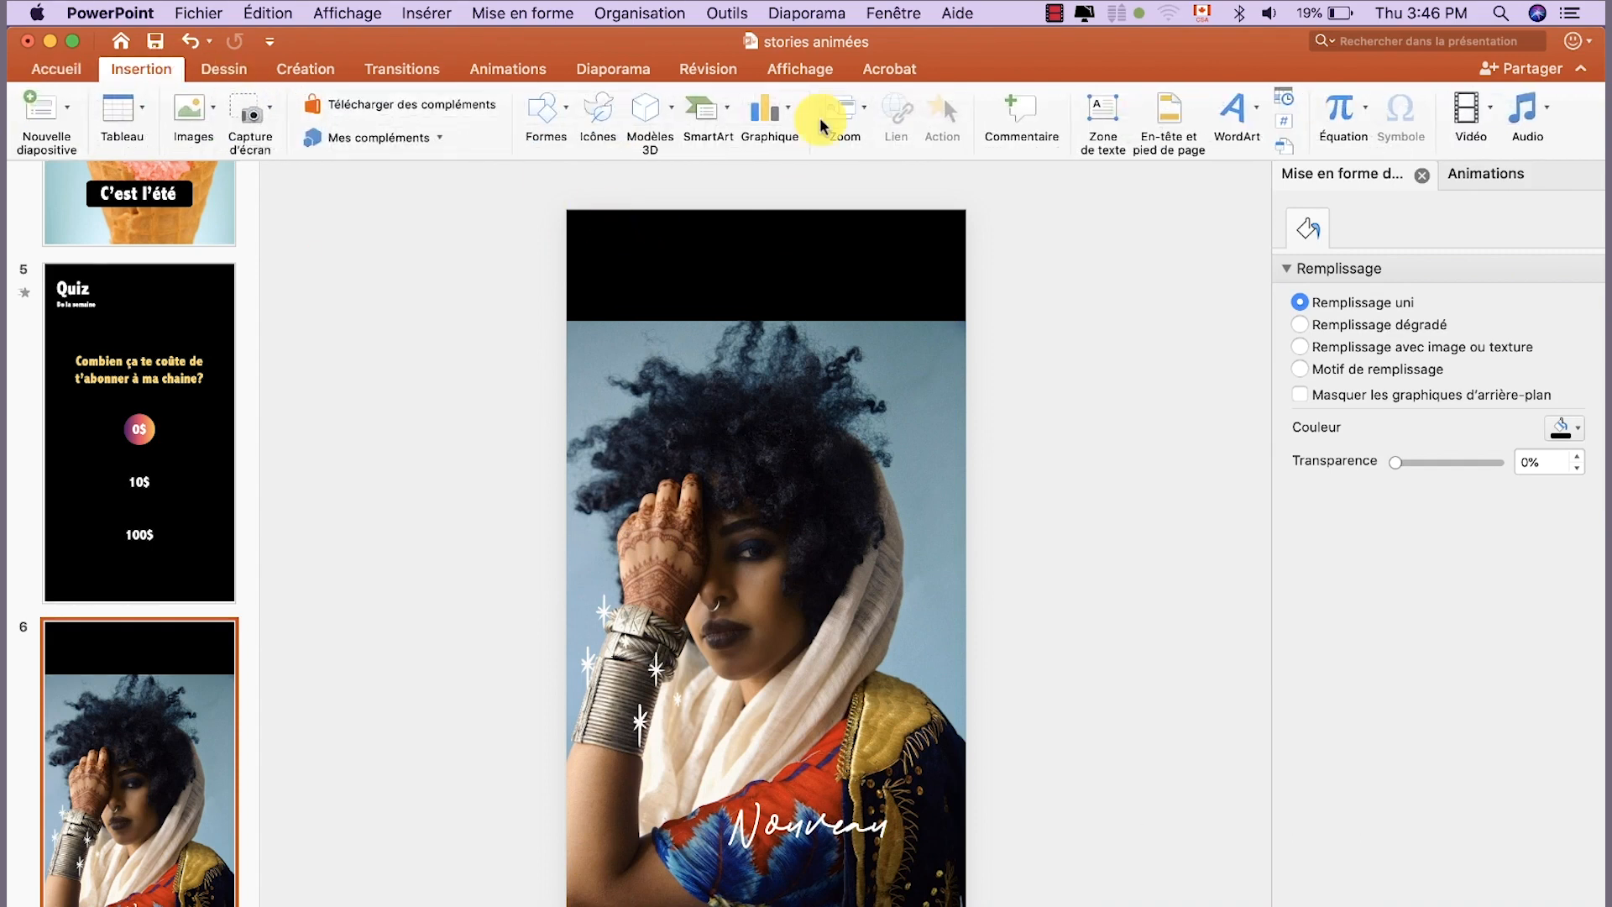
click(569, 111)
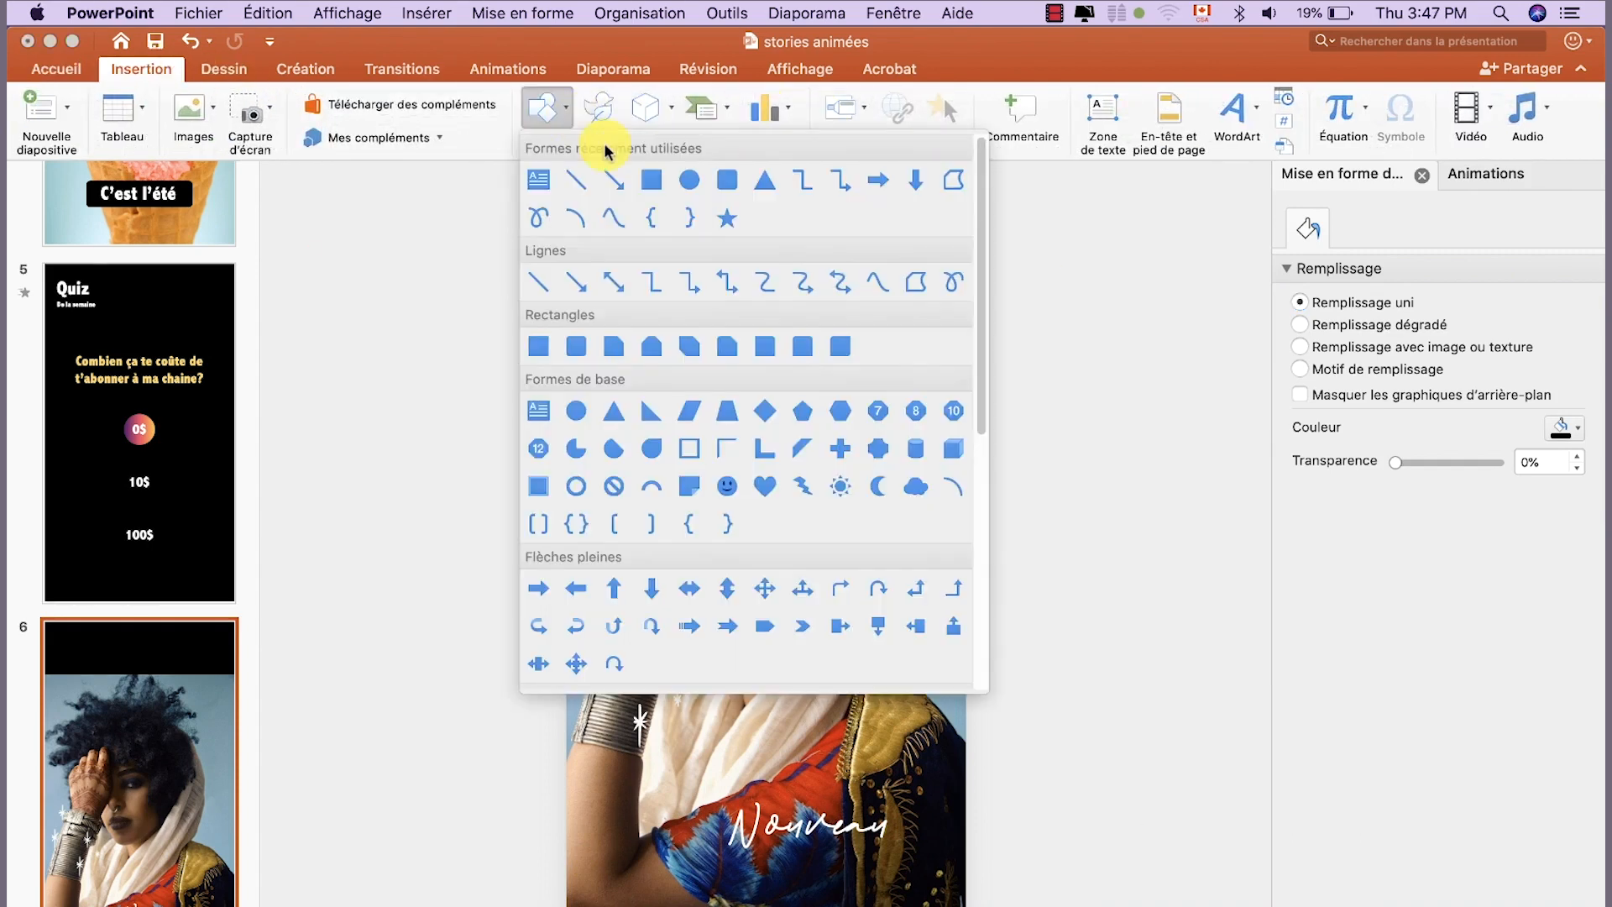
click(589, 189)
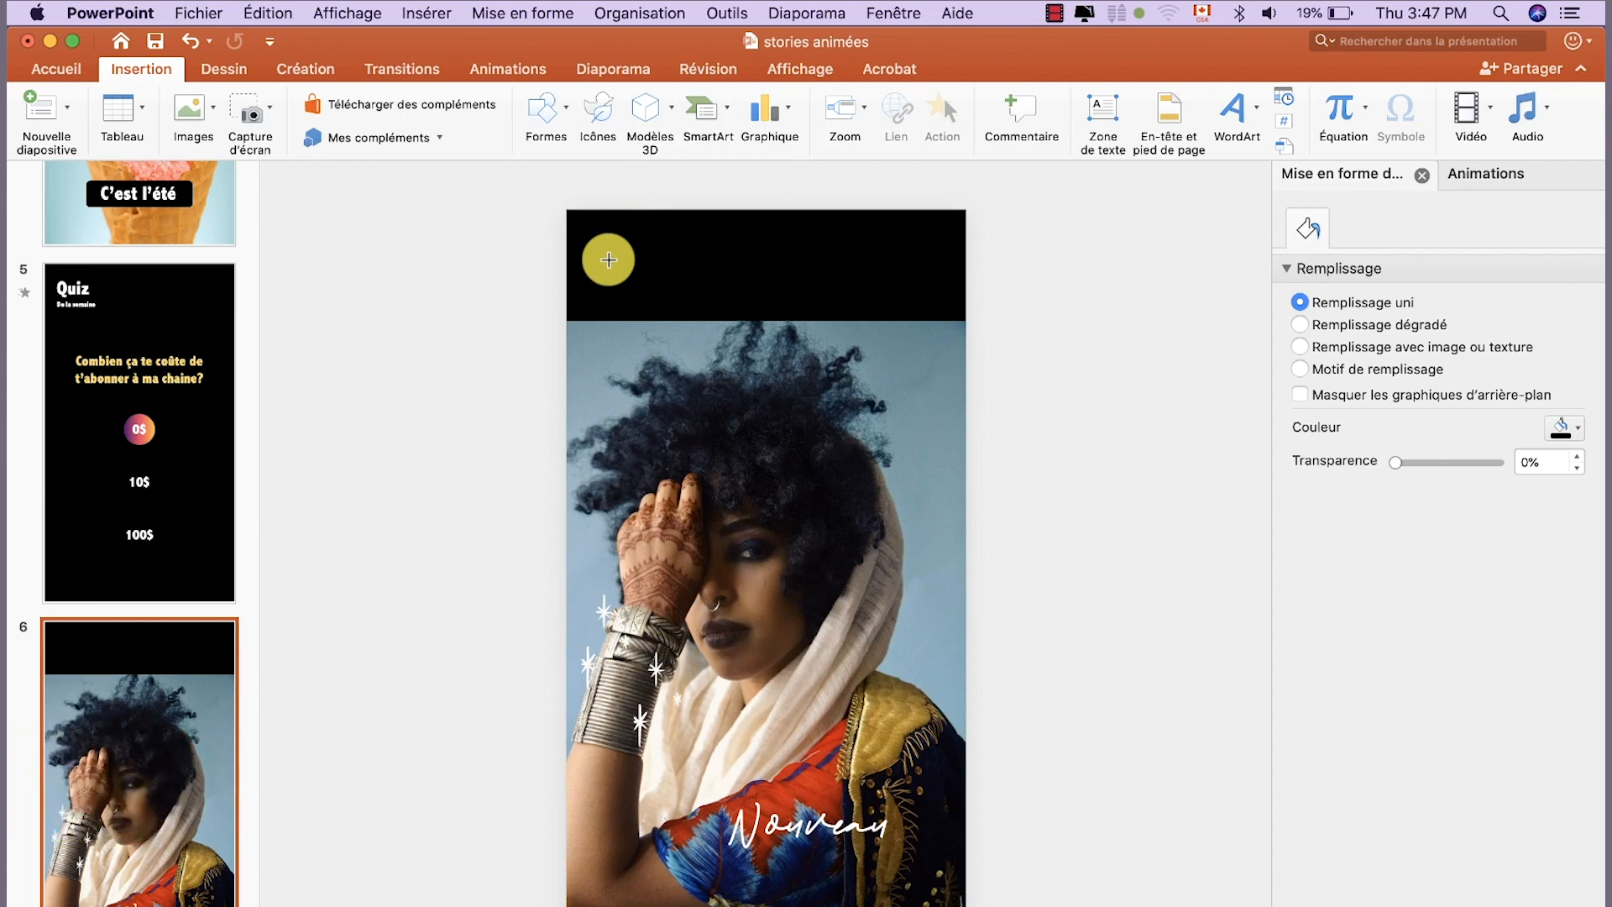
drag(608, 260, 916, 275)
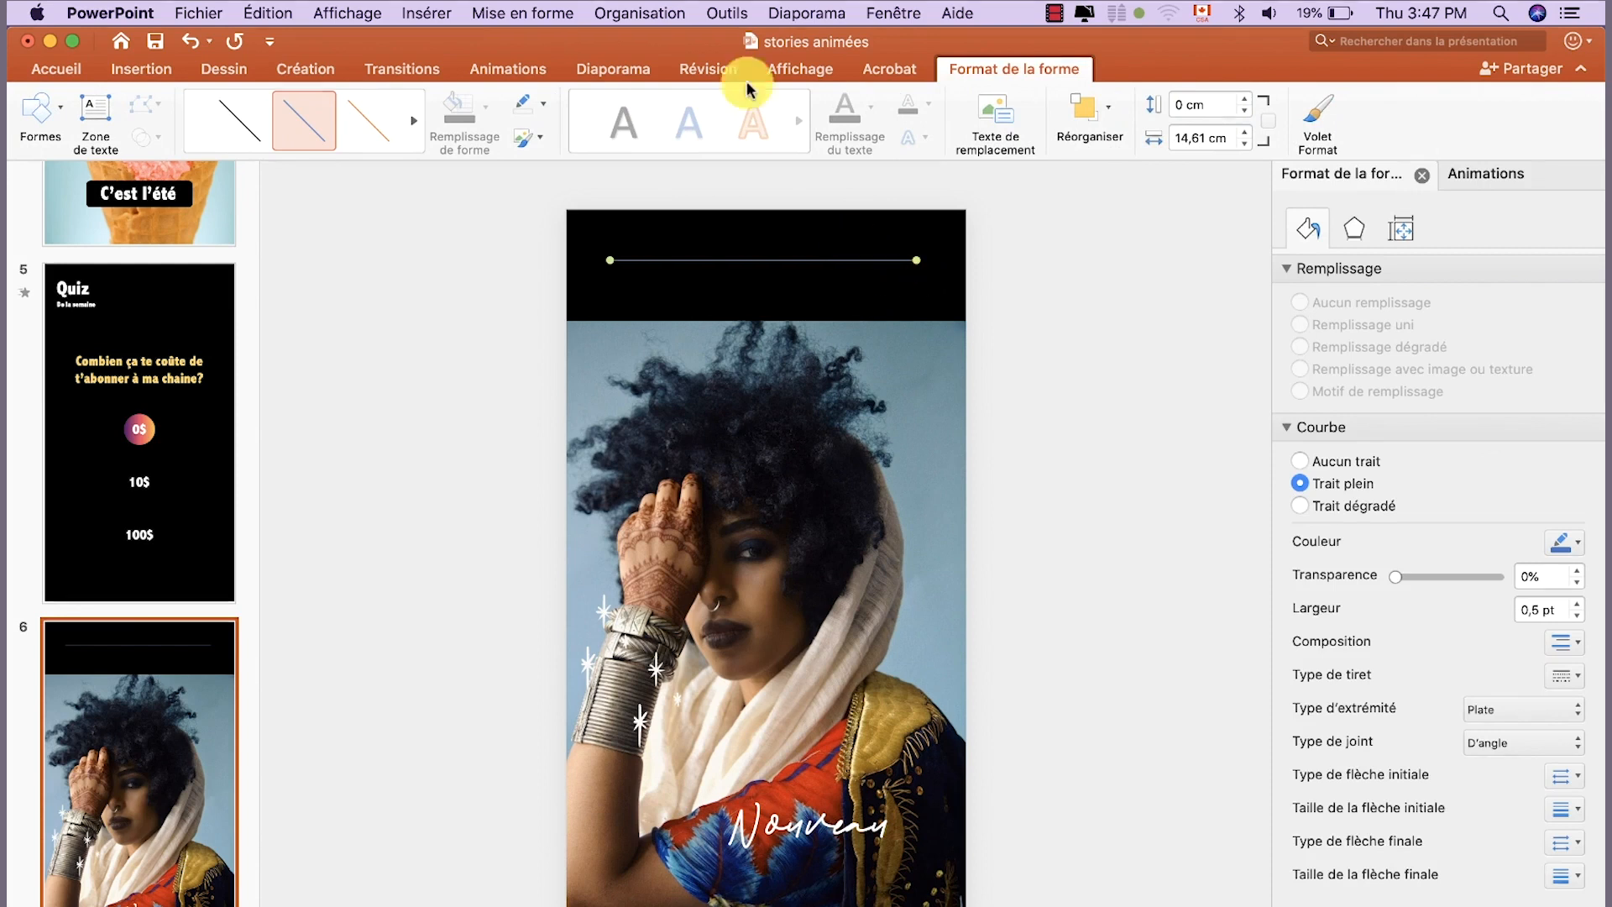
Set the line's thickness to 6 pt and its outline colour to the recently used yellow
click(543, 105)
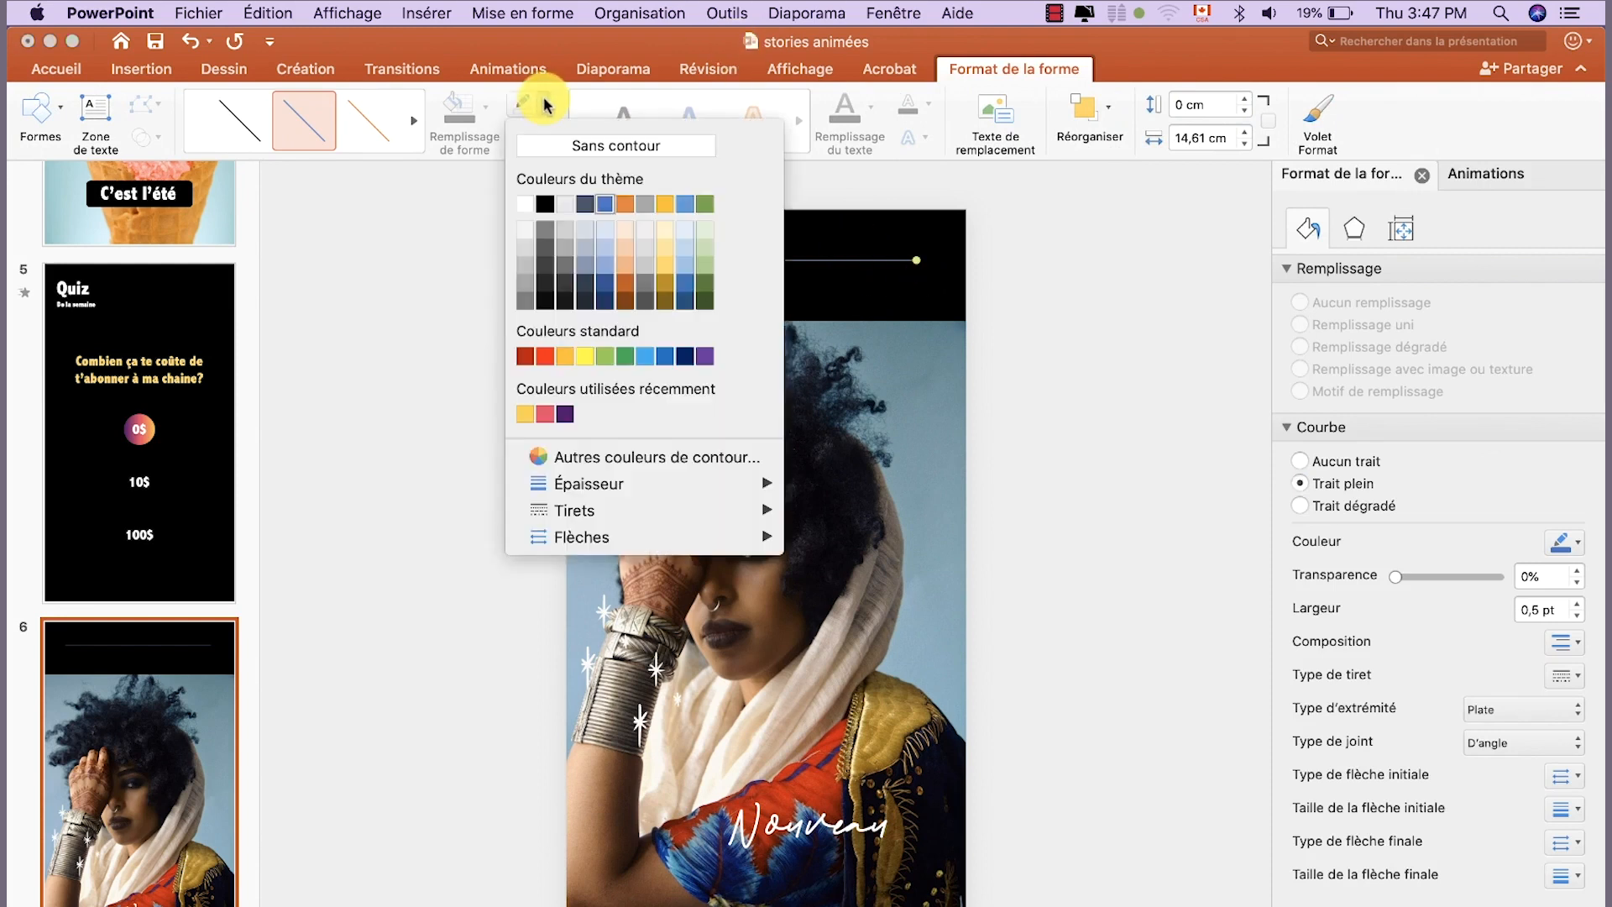
mouse_move(609, 478)
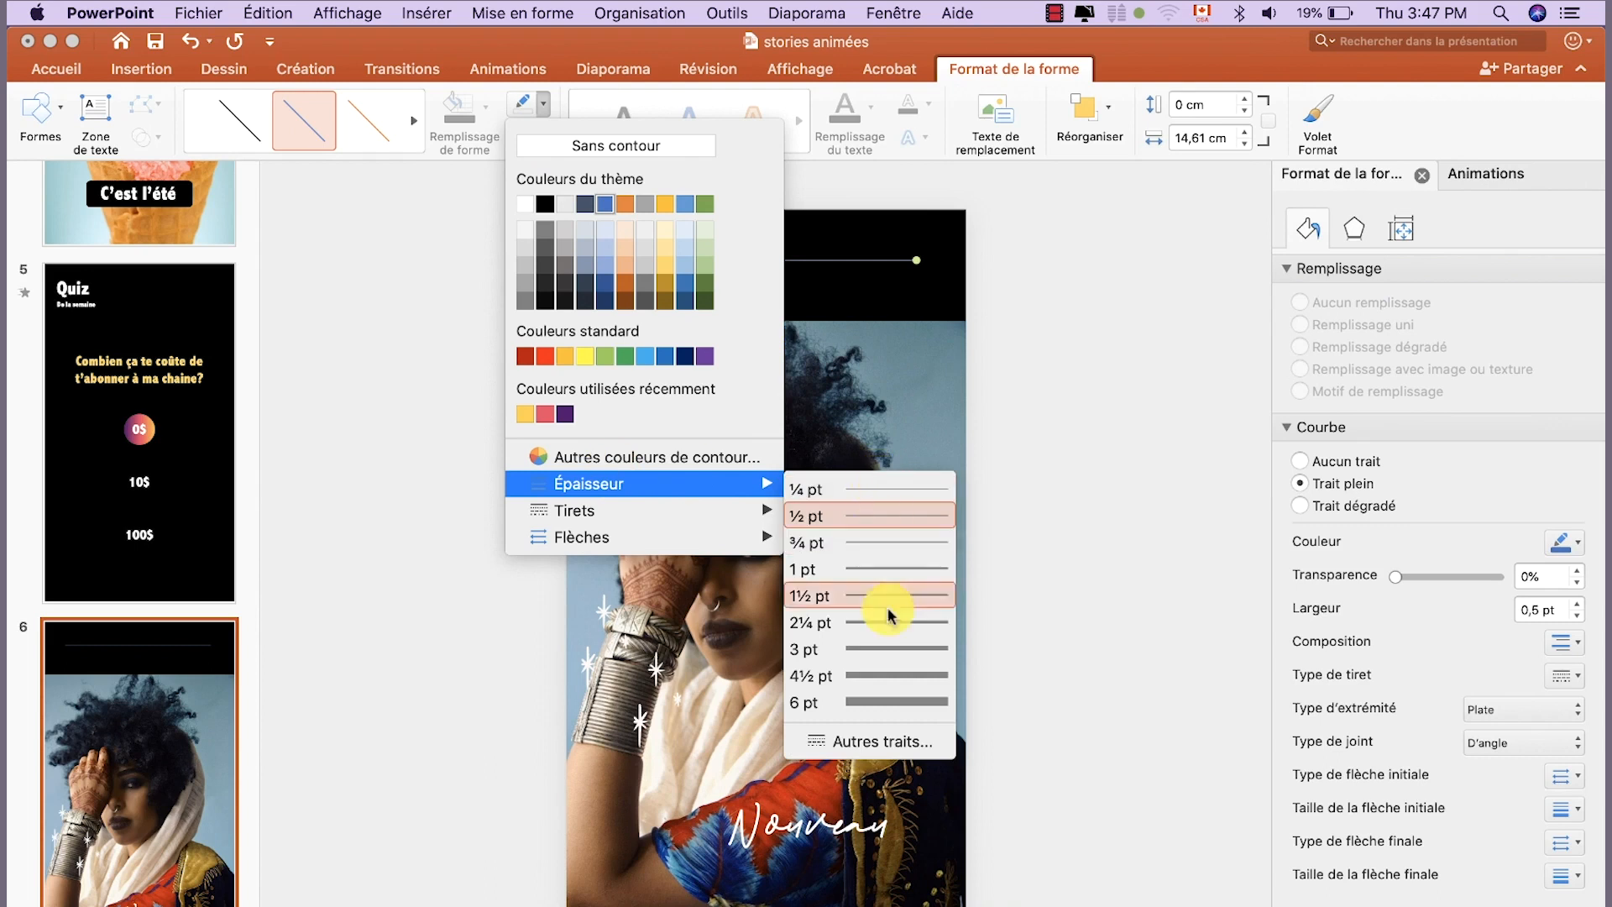
click(891, 701)
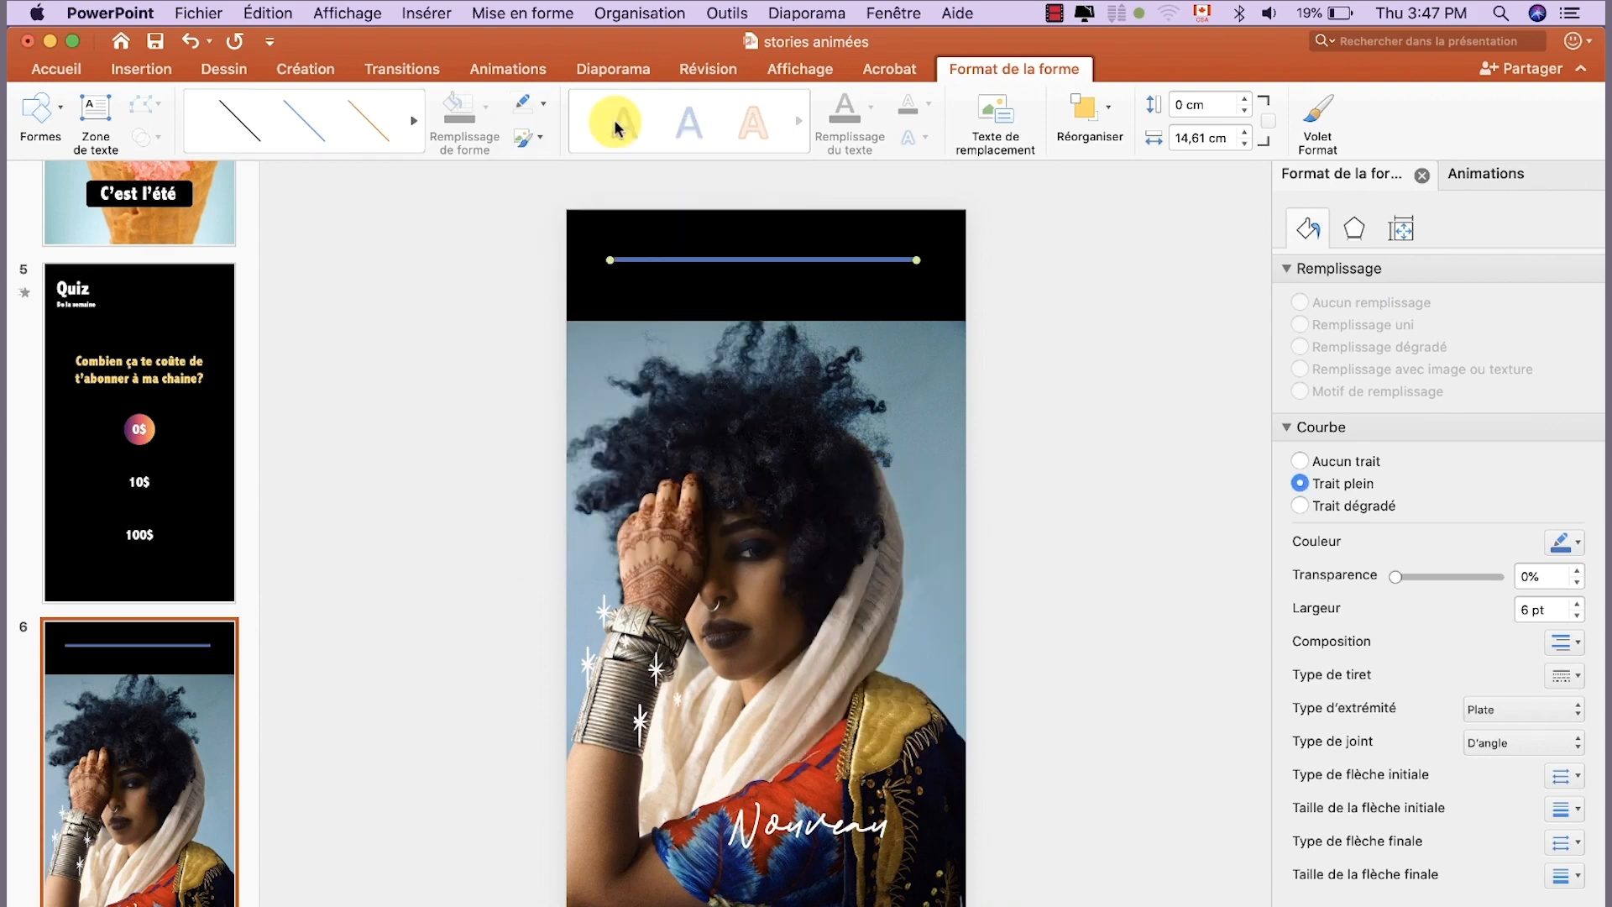
click(542, 102)
click(524, 413)
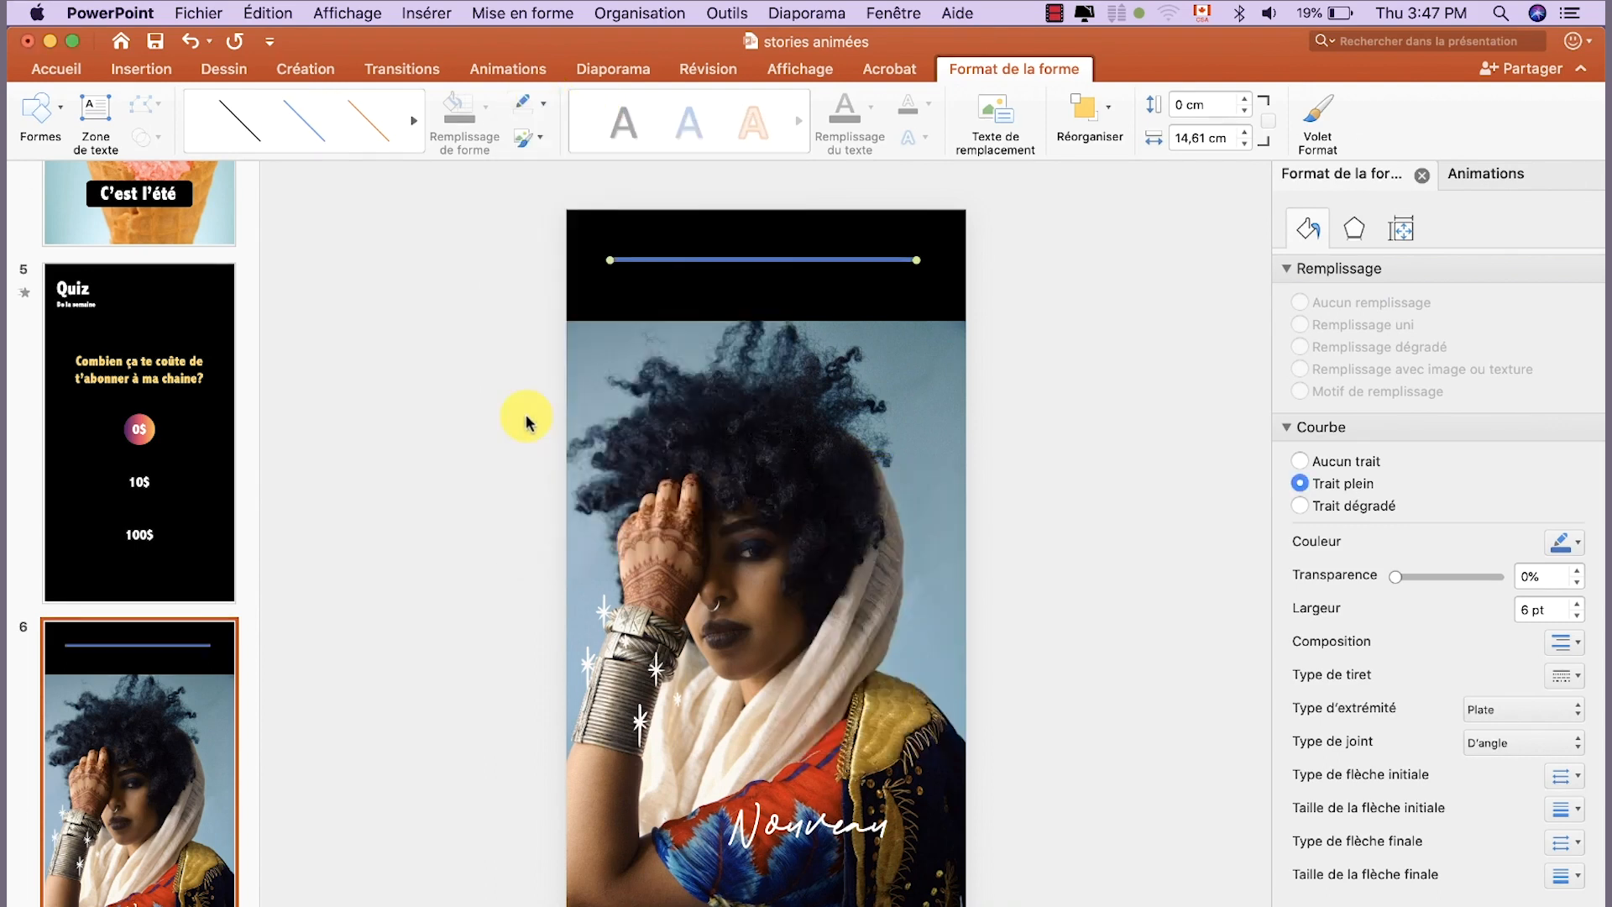
Place a copy of the yellow horizontal line near the bottom of the photo, just below the "Nouveau" text
click(1047, 330)
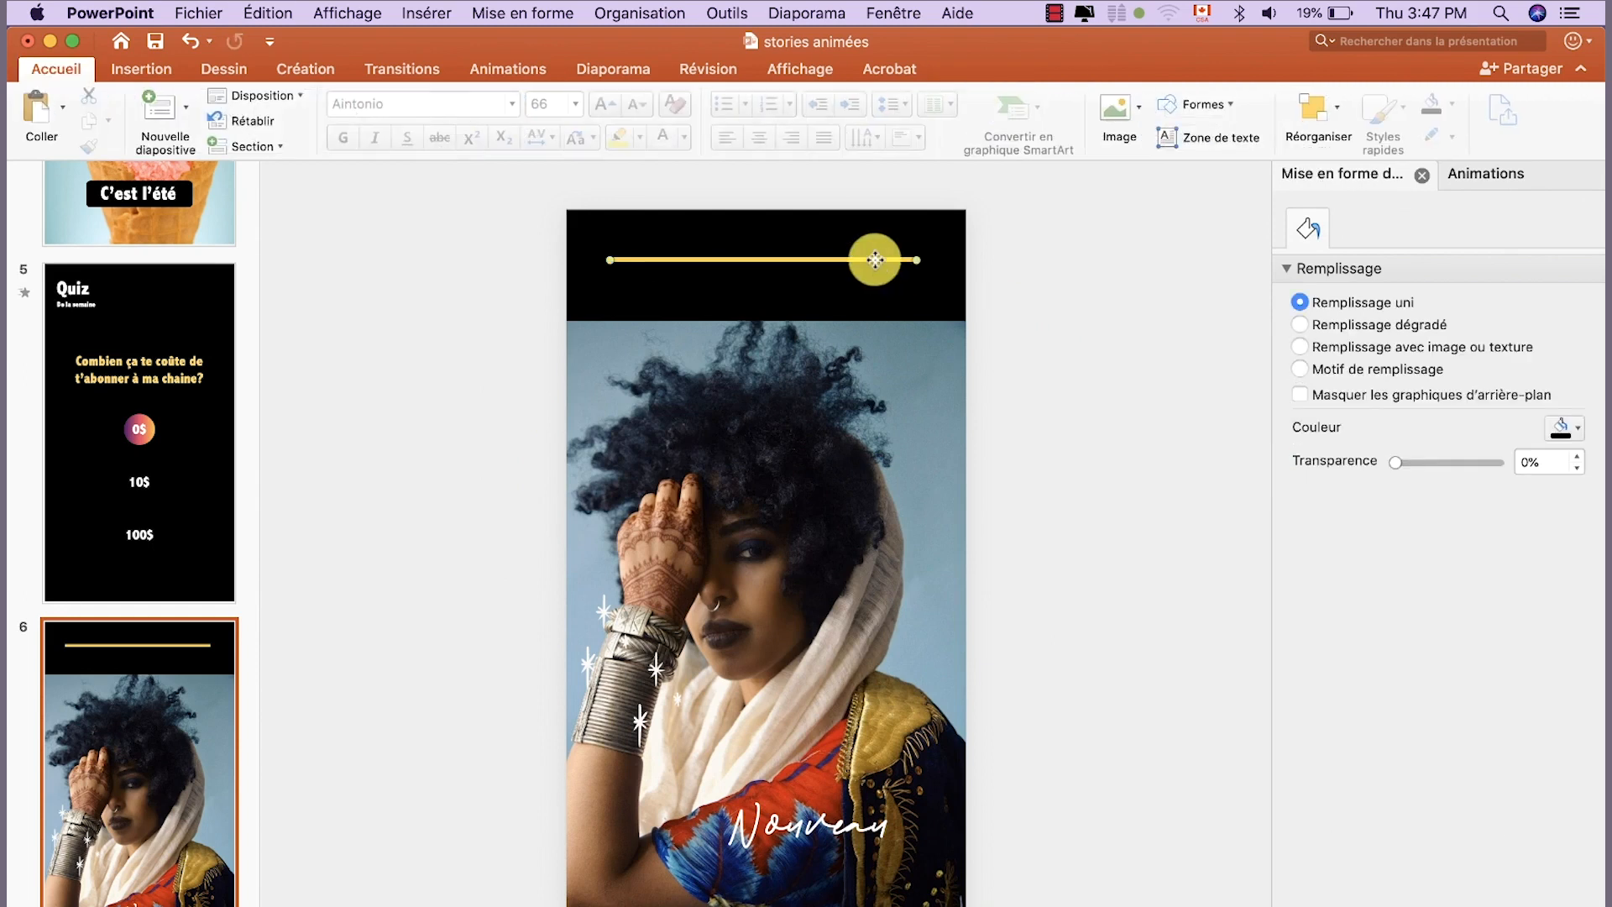
click(874, 259)
drag(875, 259, 884, 870)
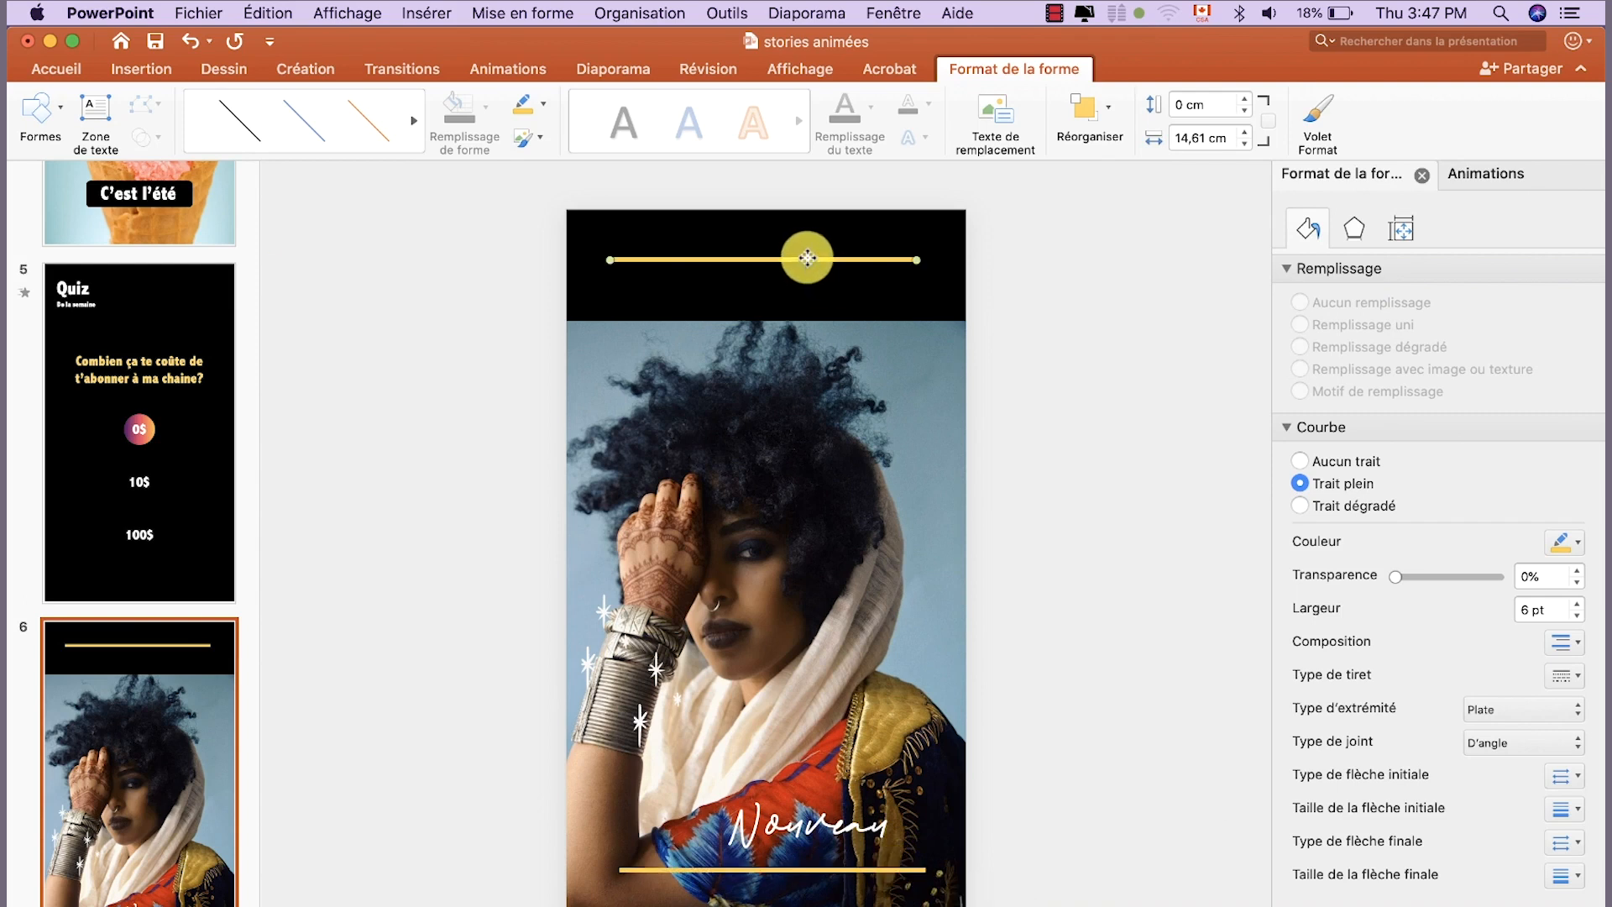
Copy the upper yellow line and reshape it into a vertical left side about 29,1 cm tall, linking the two horizontal lines
drag(807, 258, 818, 354)
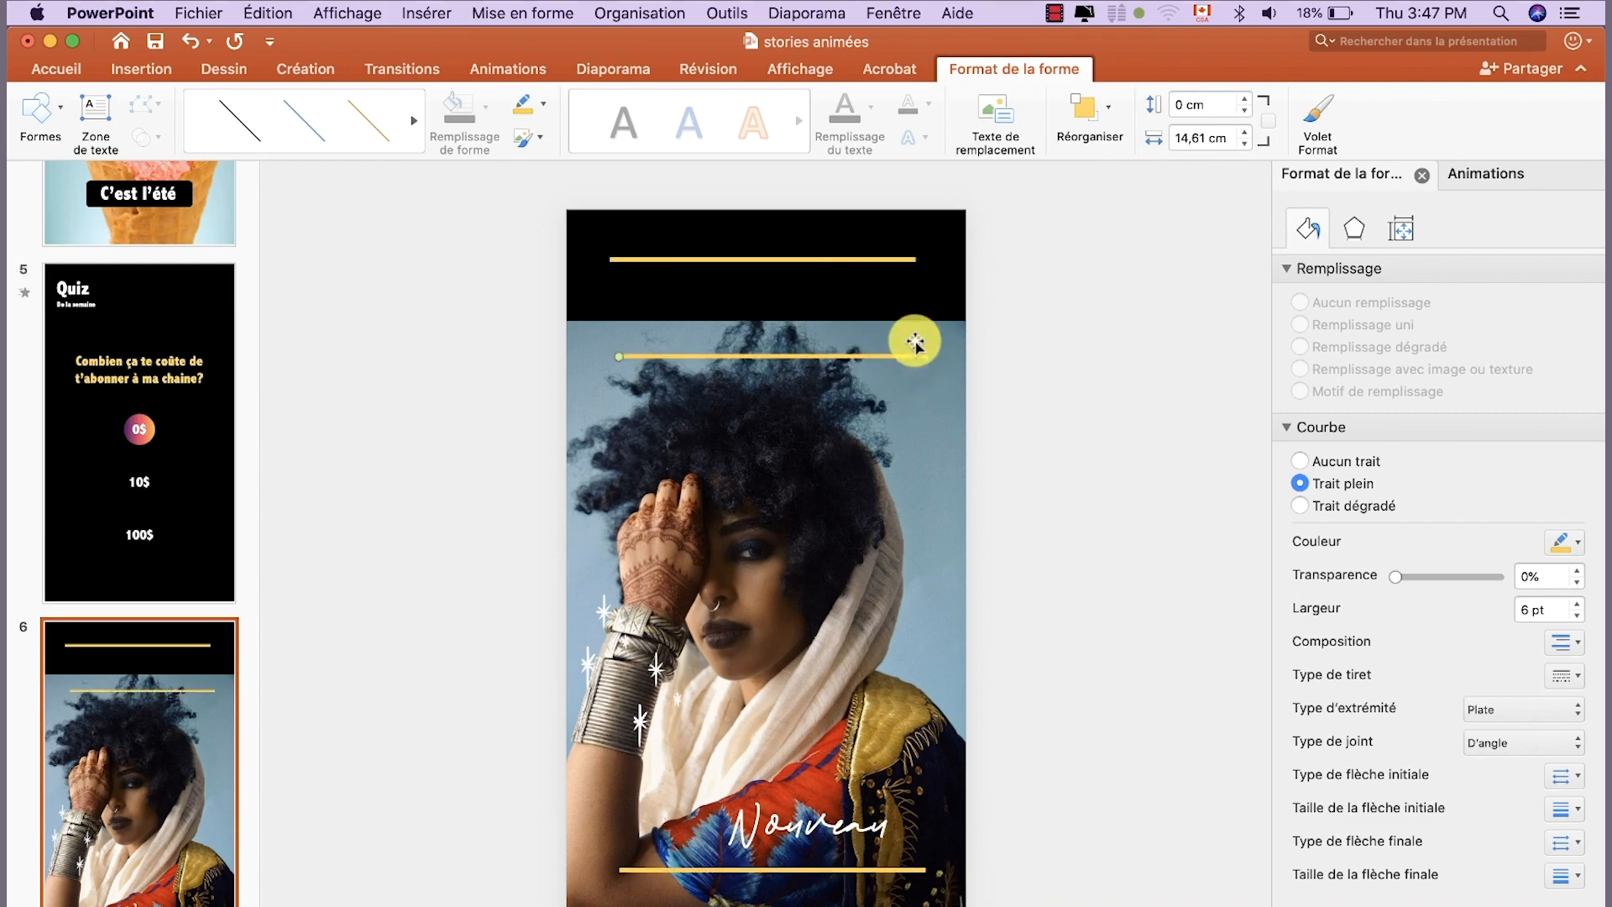
drag(924, 355, 617, 260)
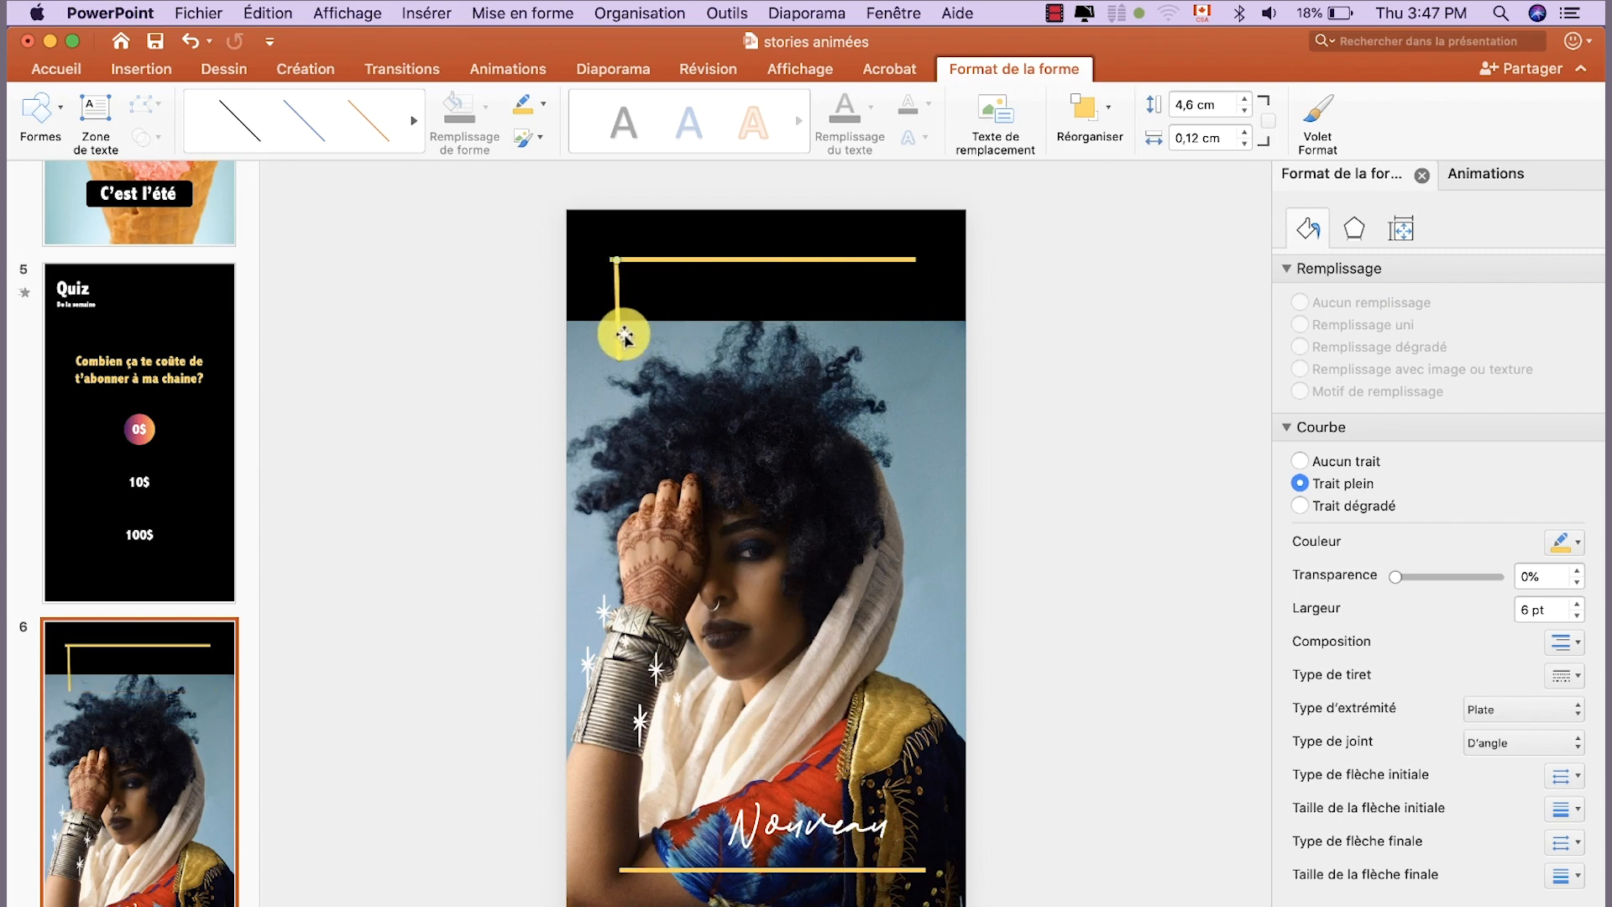
drag(618, 358, 611, 865)
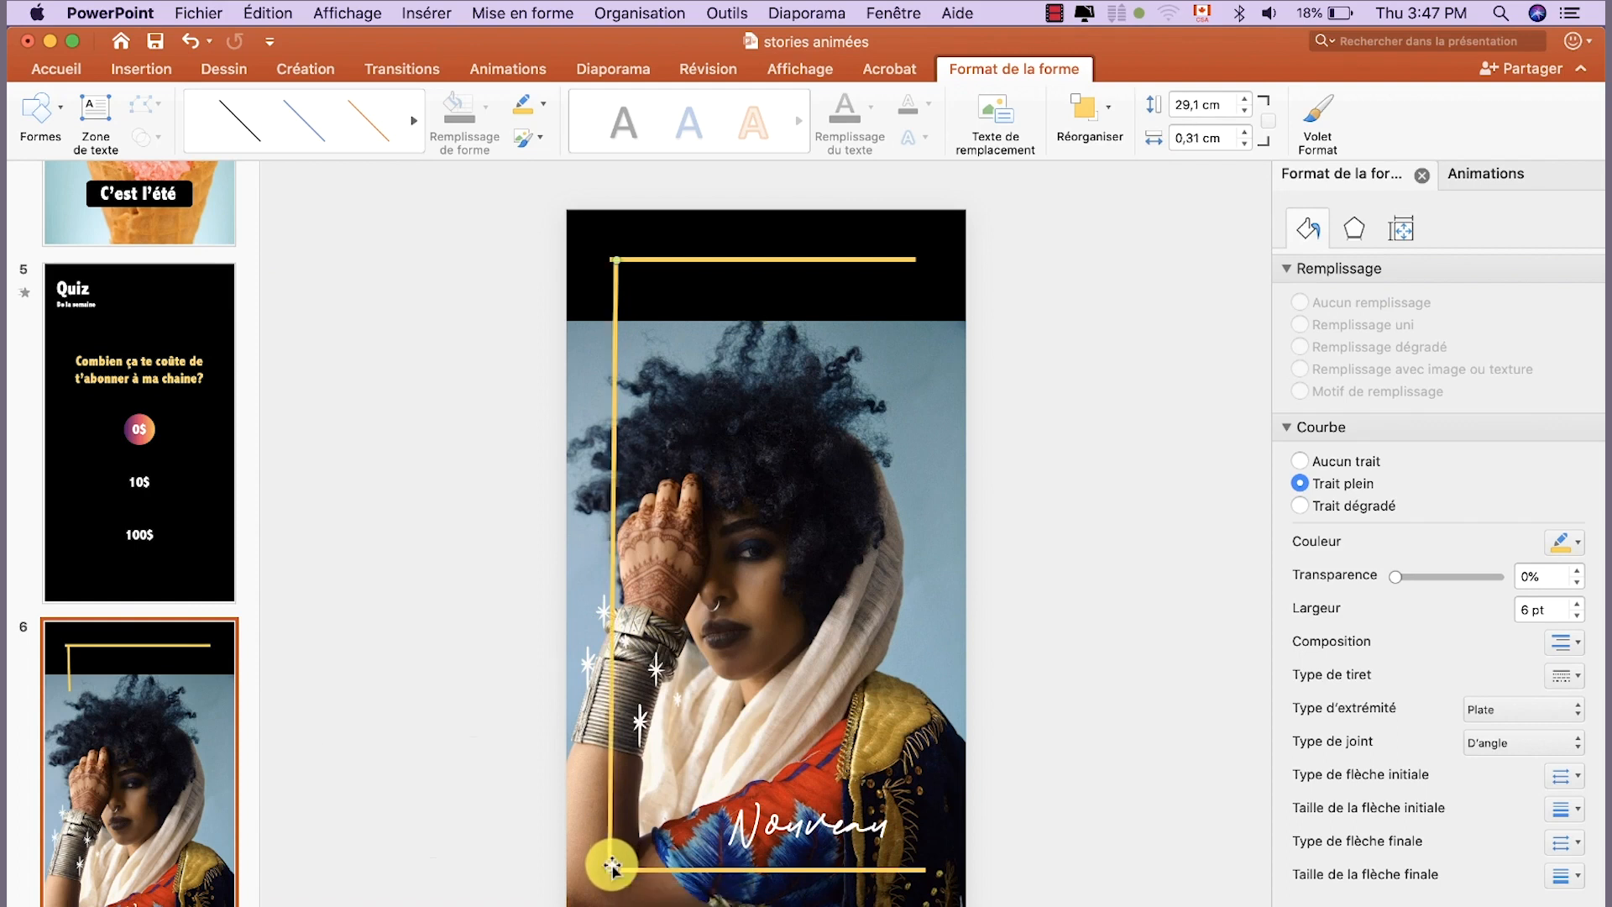
drag(606, 481, 601, 479)
Move the lower horizontal line so its left end meets the foot of the vertical line
click(909, 519)
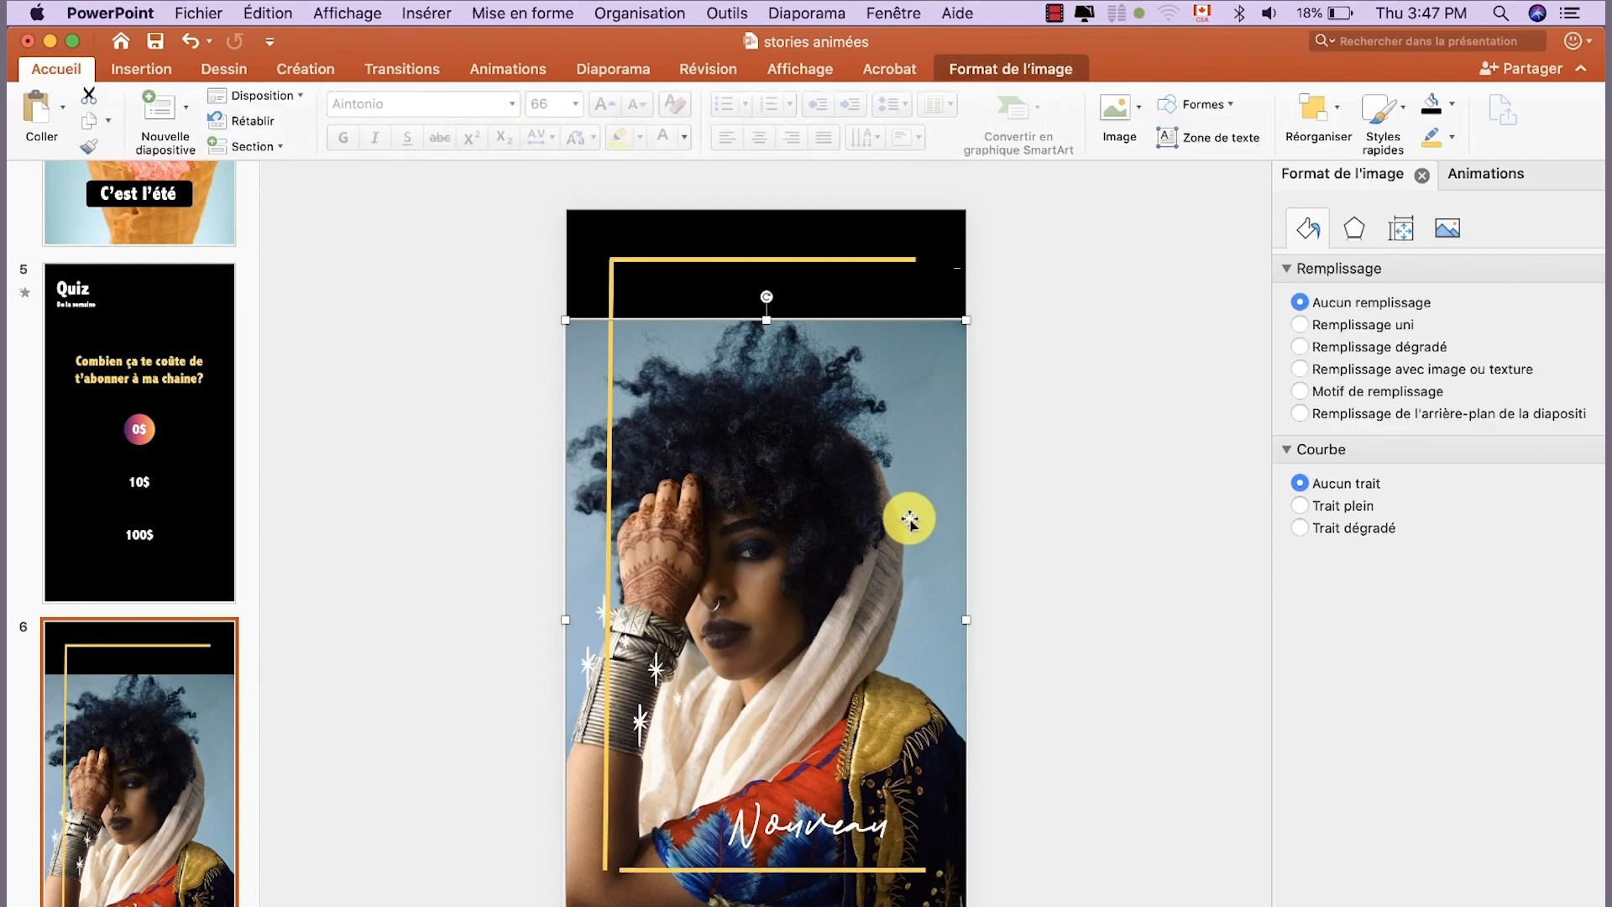
click(1023, 489)
drag(786, 875, 696, 865)
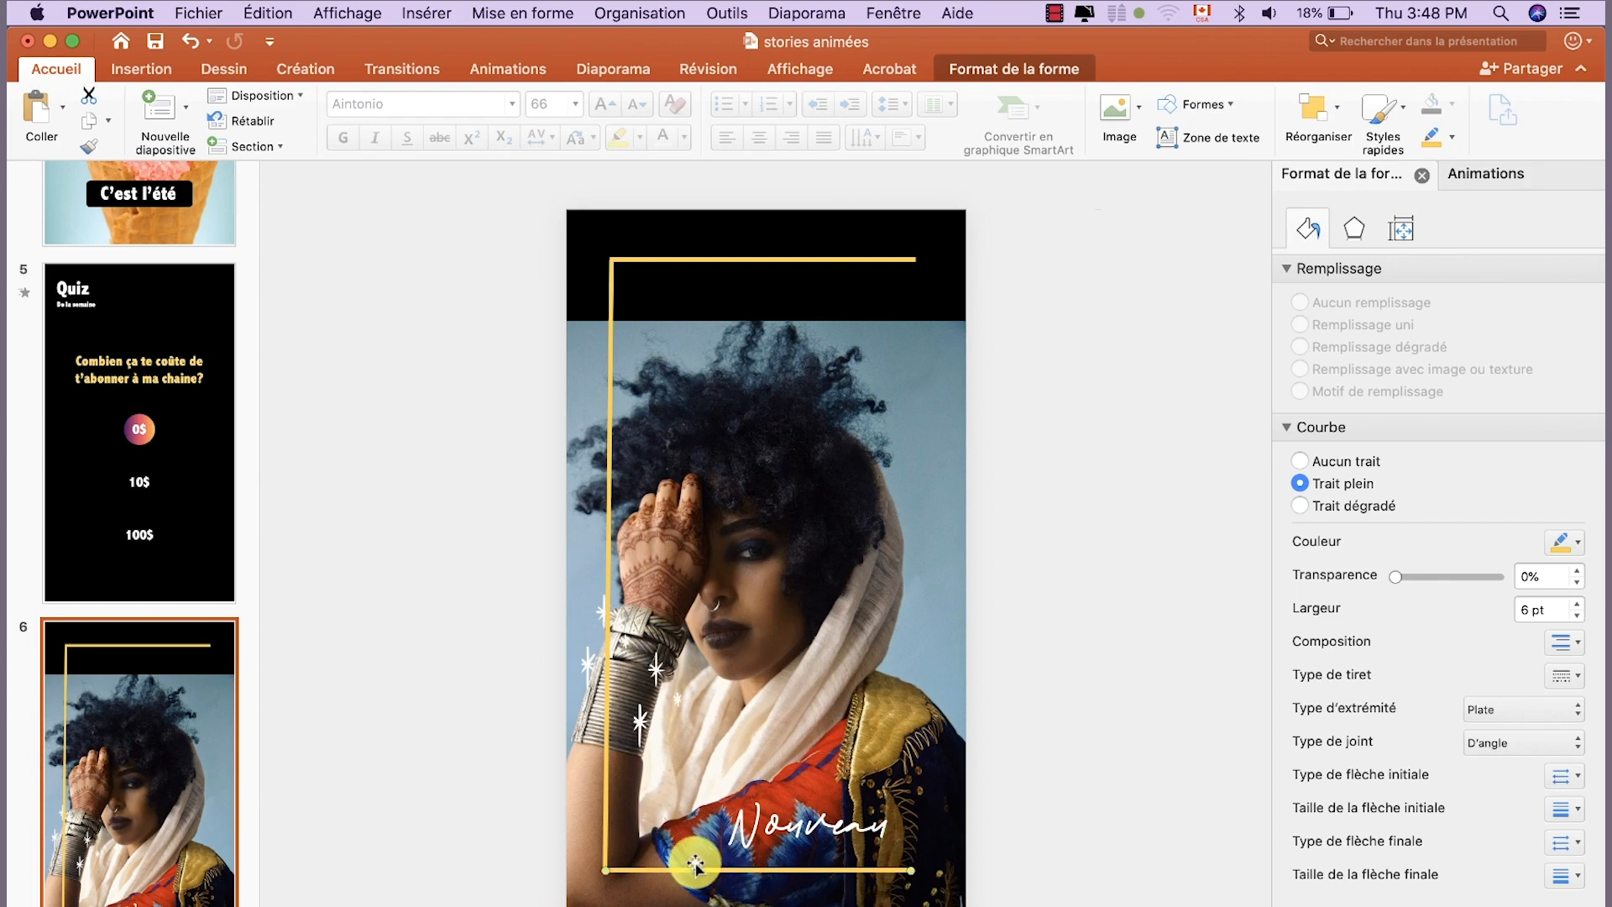
Nudge the lower horizontal line slightly left until it closes the frame's bottom-left corner cleanly
scroll(696, 865, up, 5)
scroll(690, 857, up, 2)
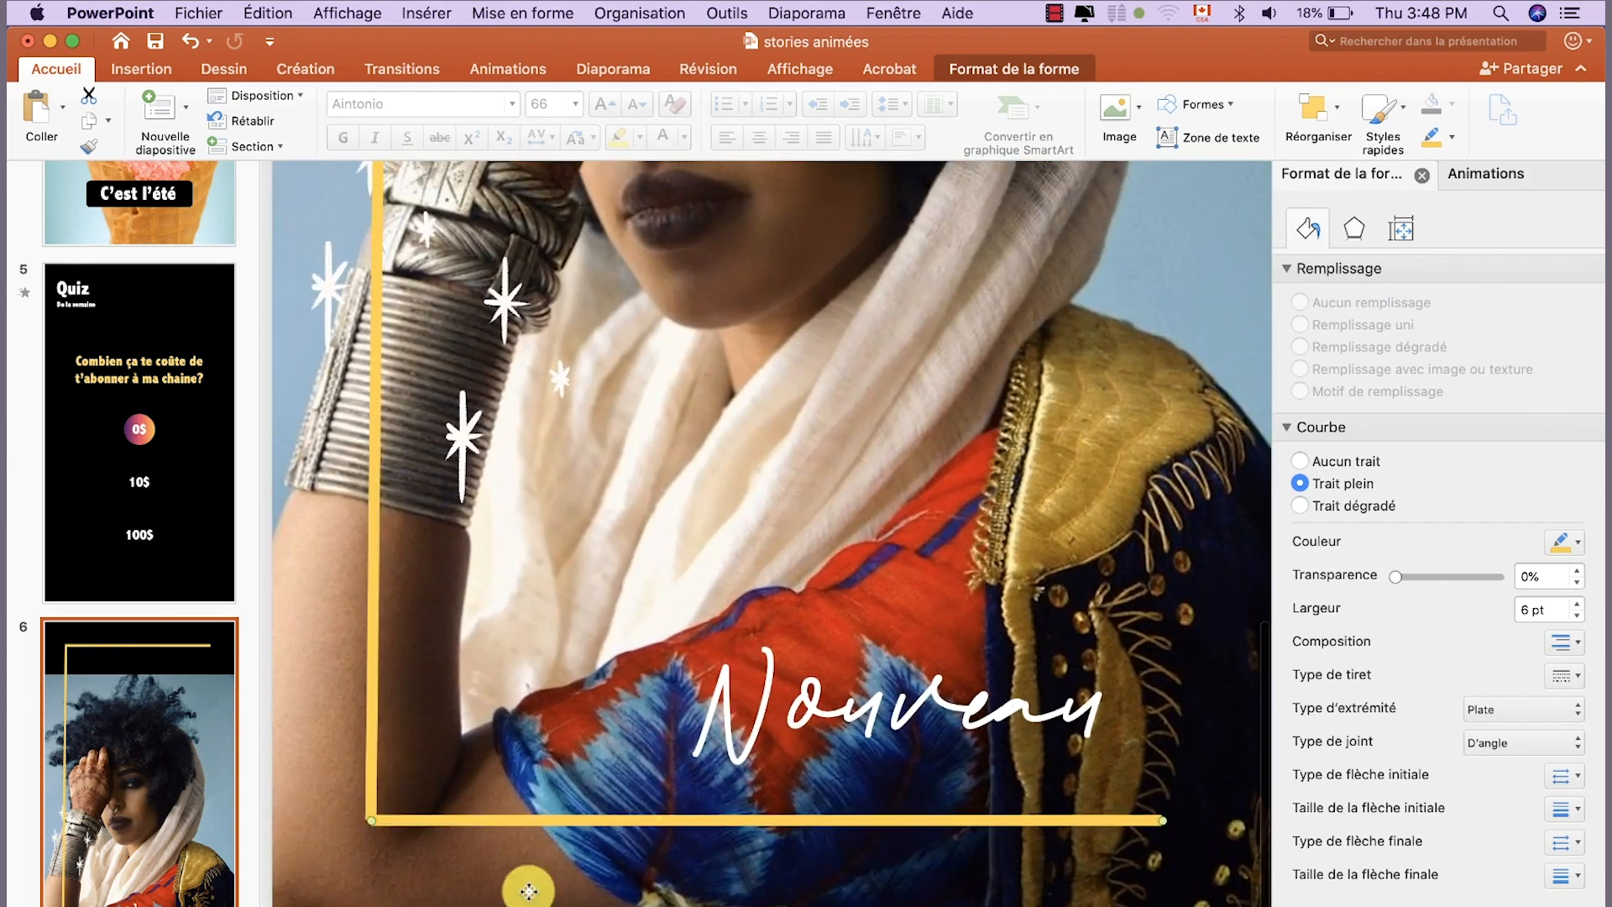
click(504, 878)
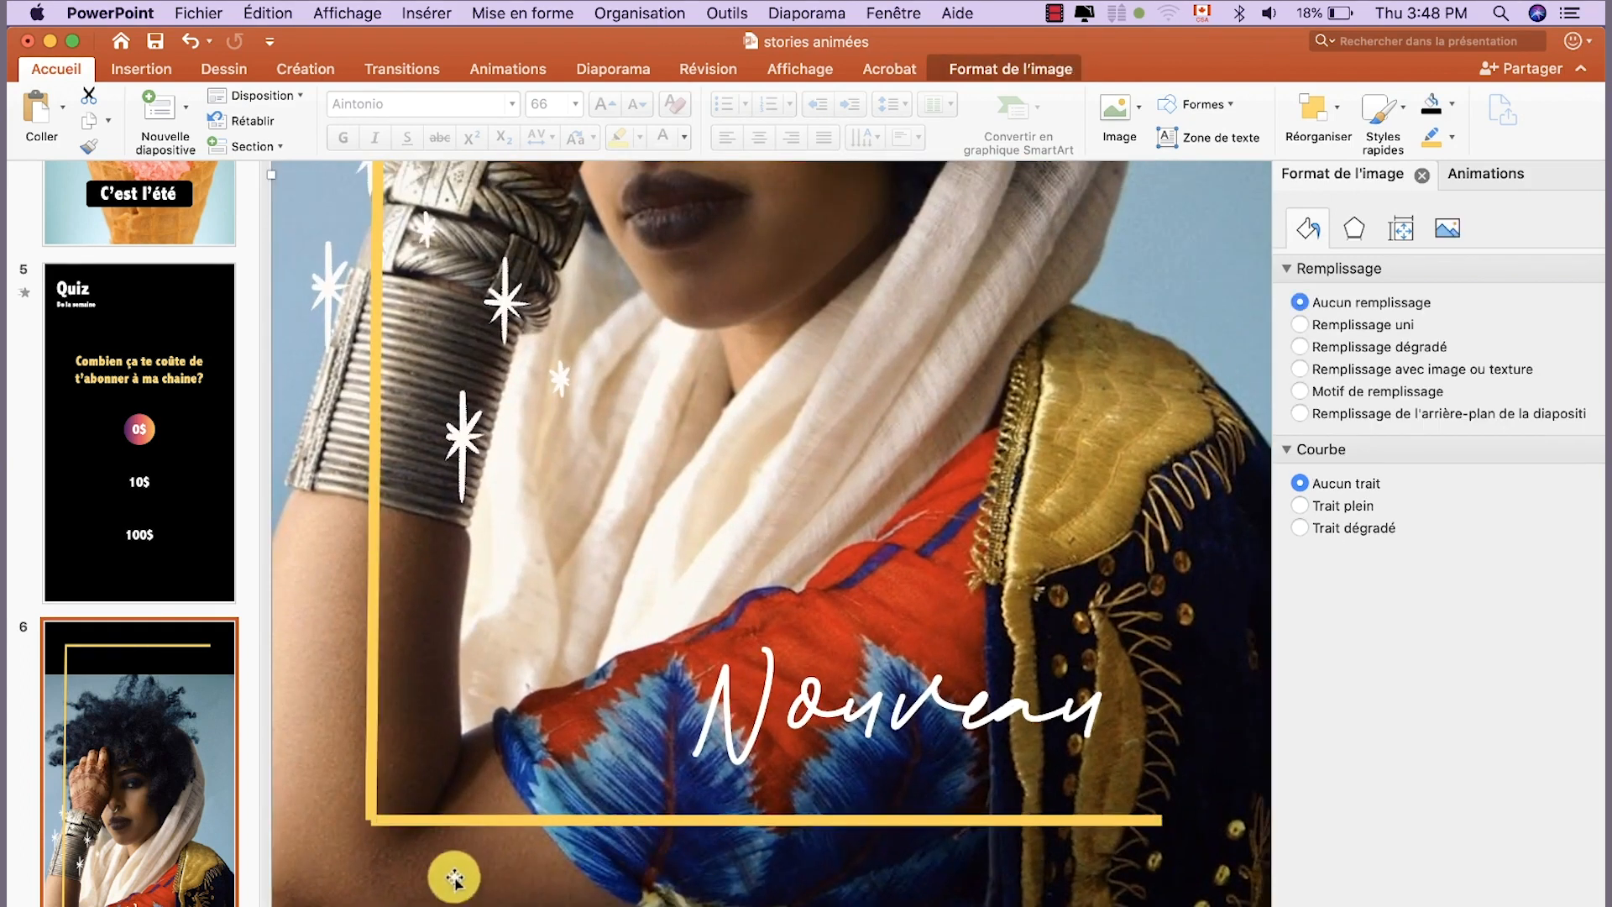
click(394, 819)
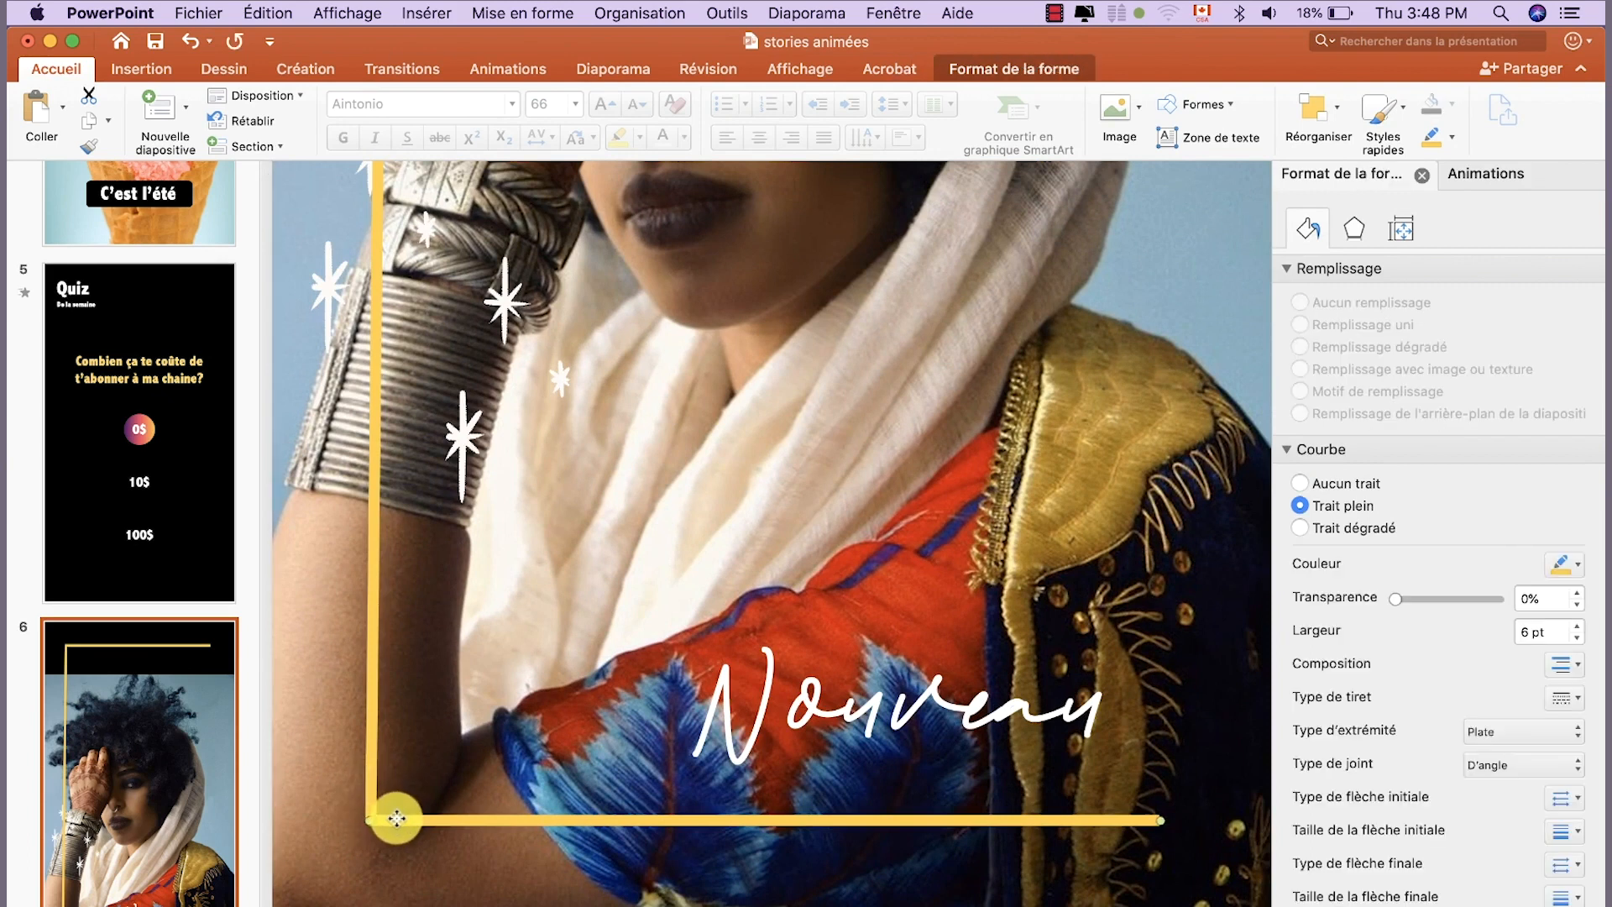
click(445, 879)
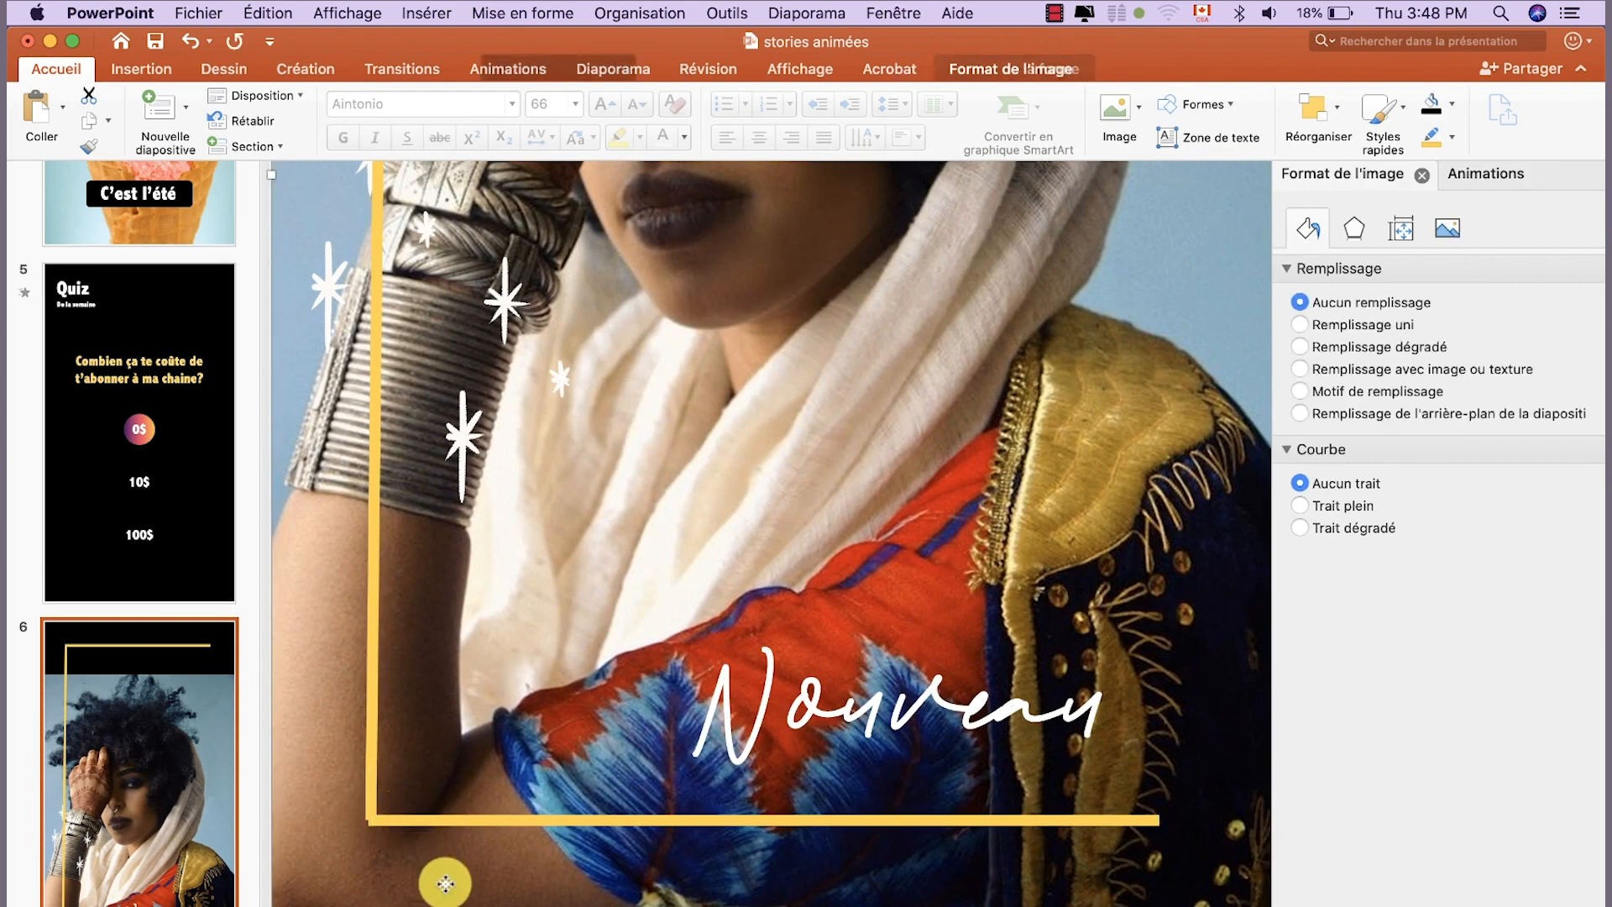
click(445, 820)
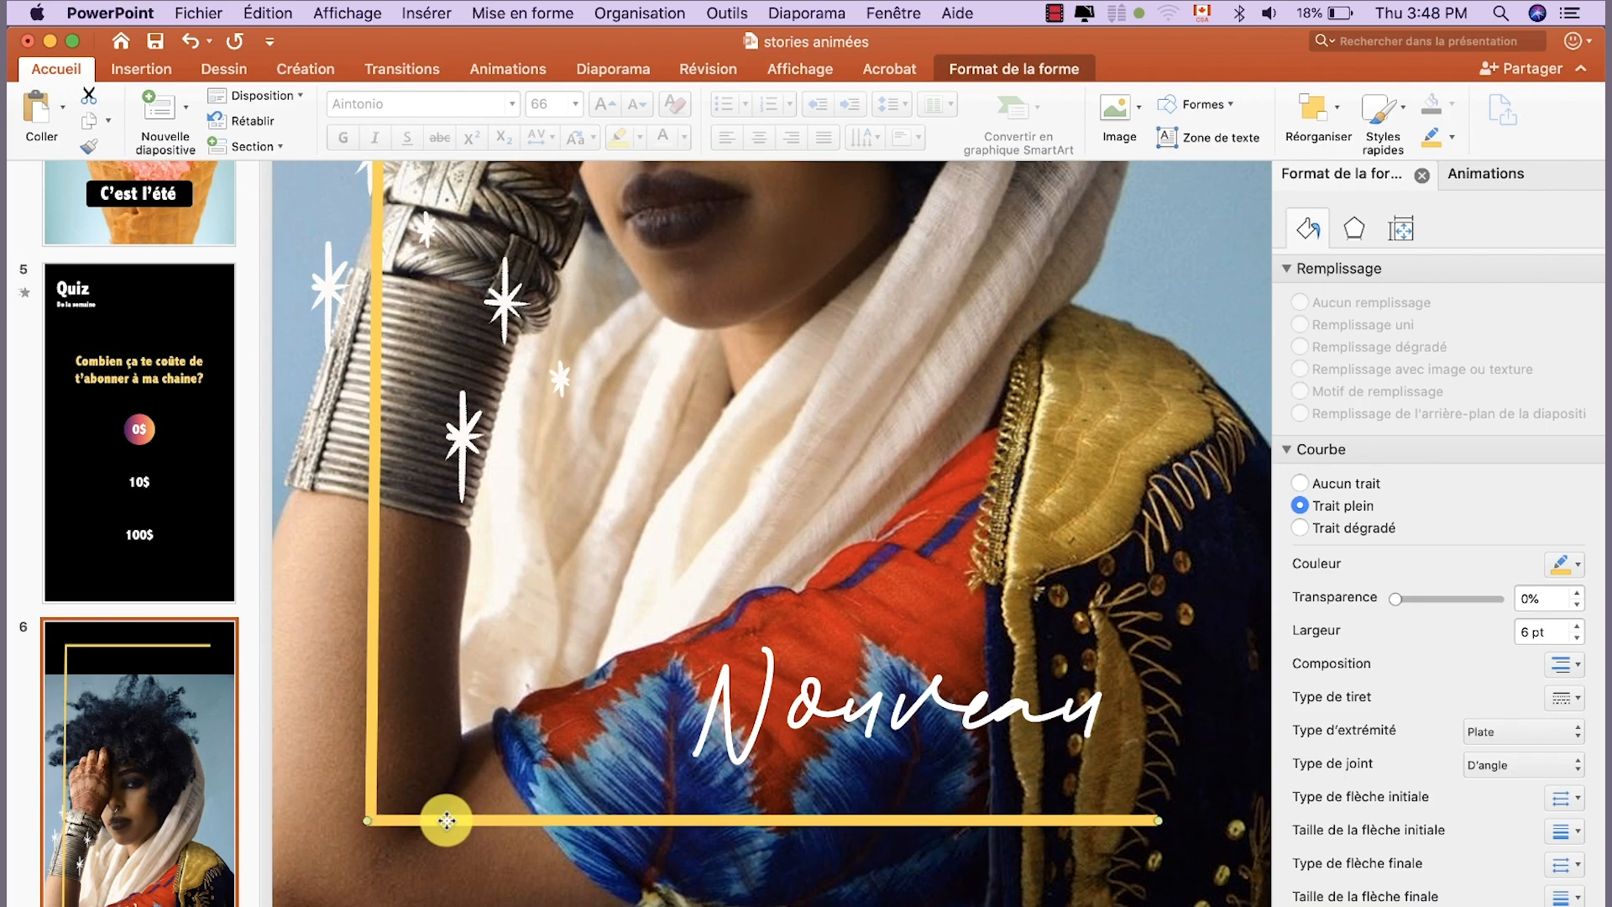
click(514, 855)
click(493, 816)
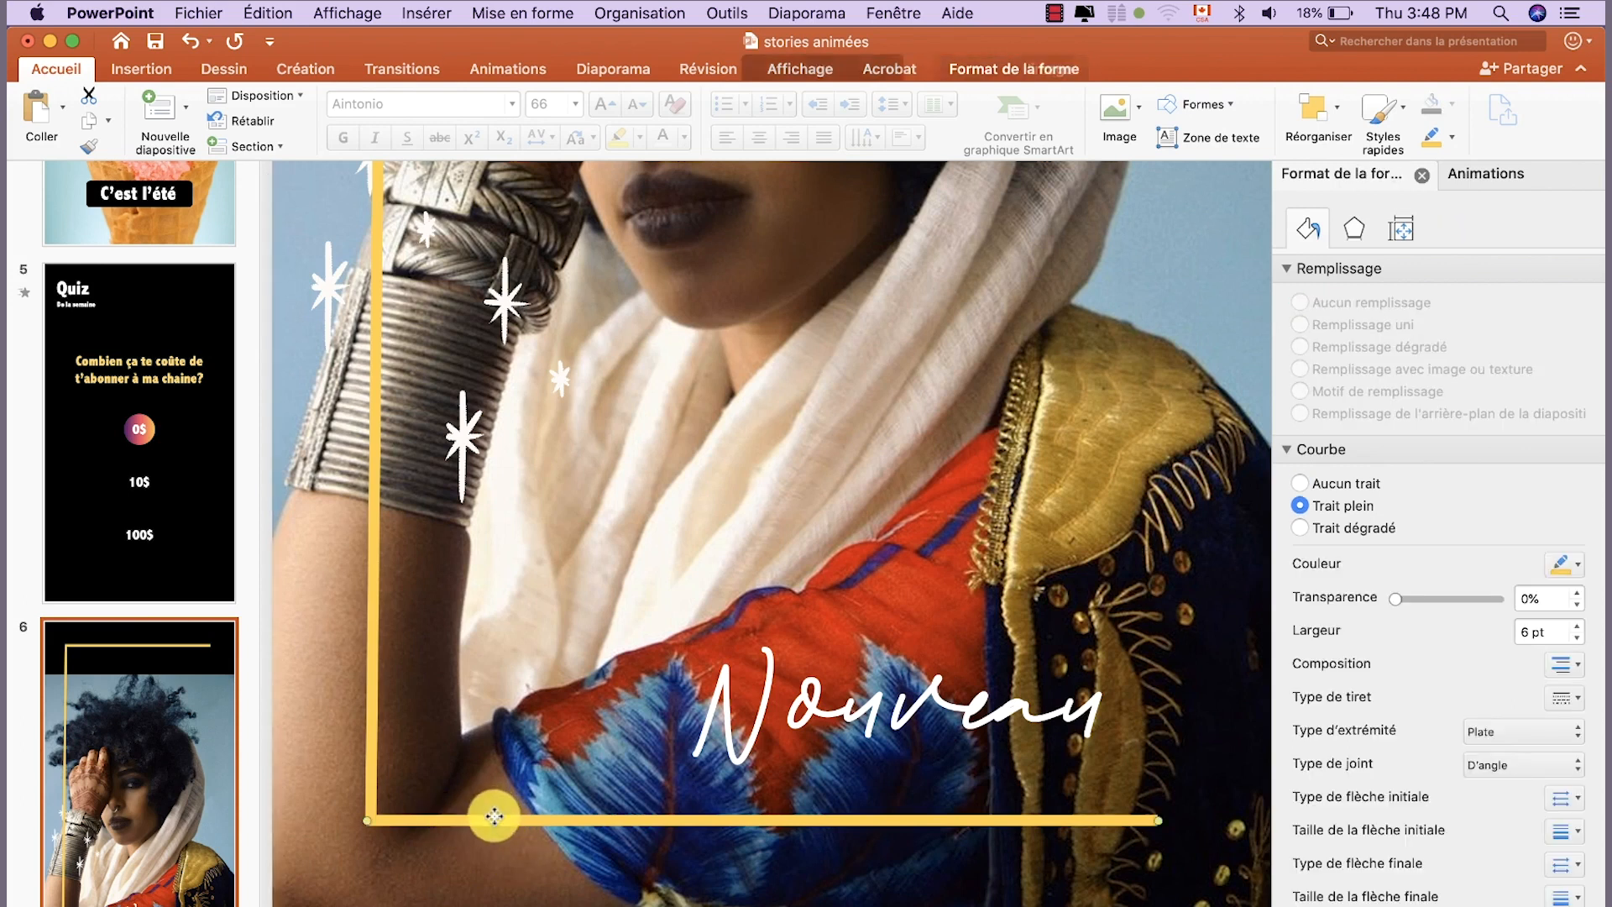
click(526, 885)
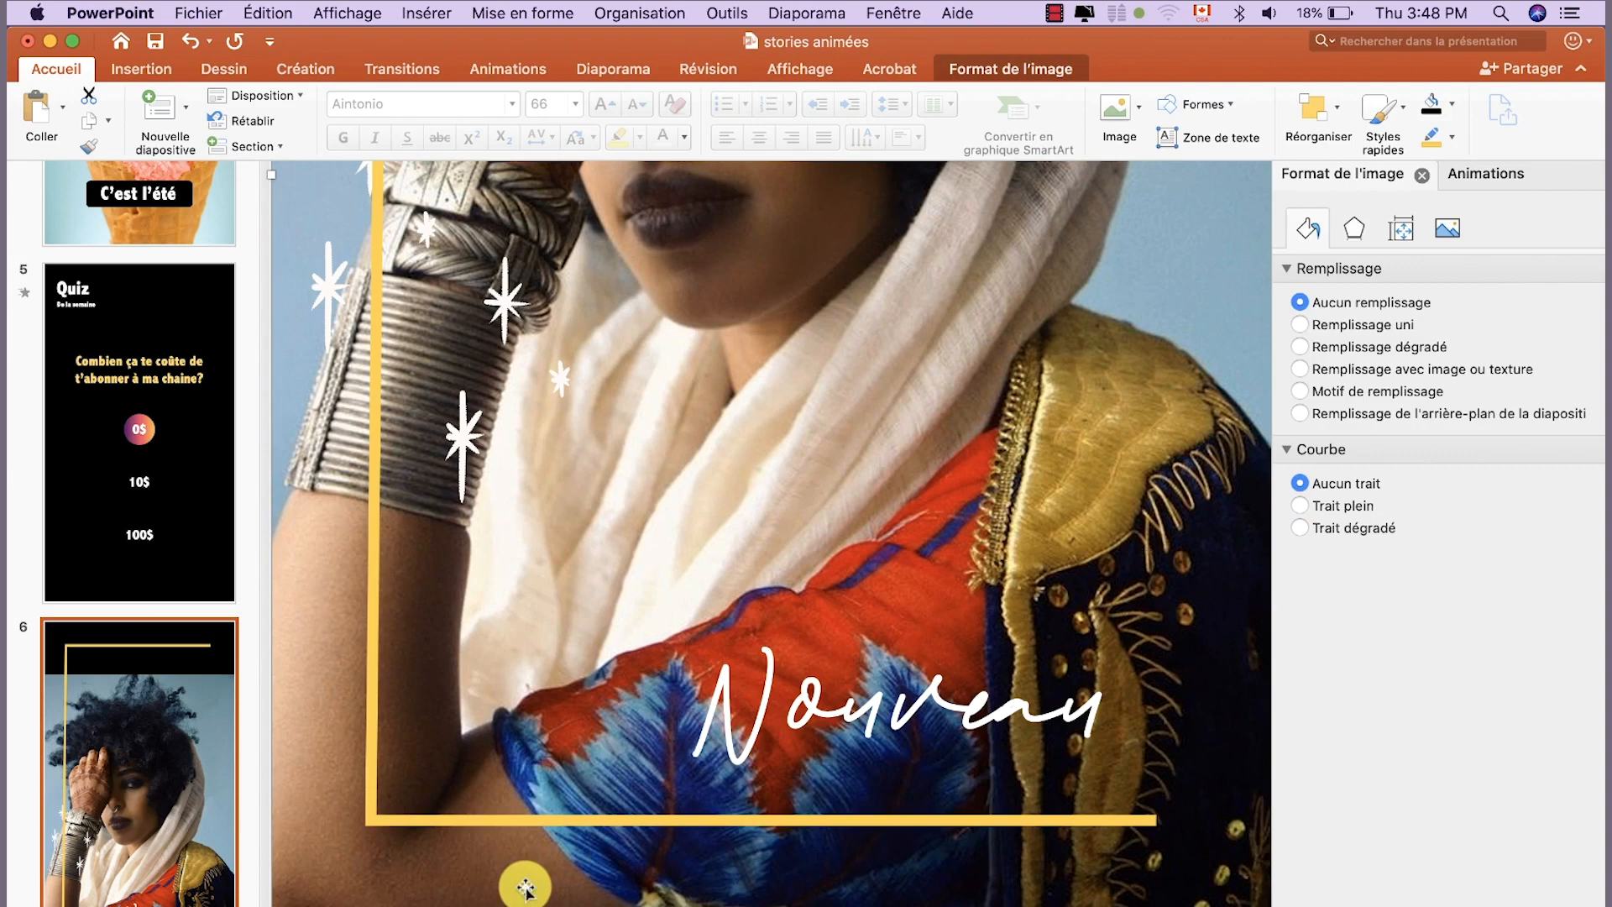
Nudge the upper horizontal line slightly left to align it with the vertical line at the frame's top-left corner
scroll(641, 713, up, 10)
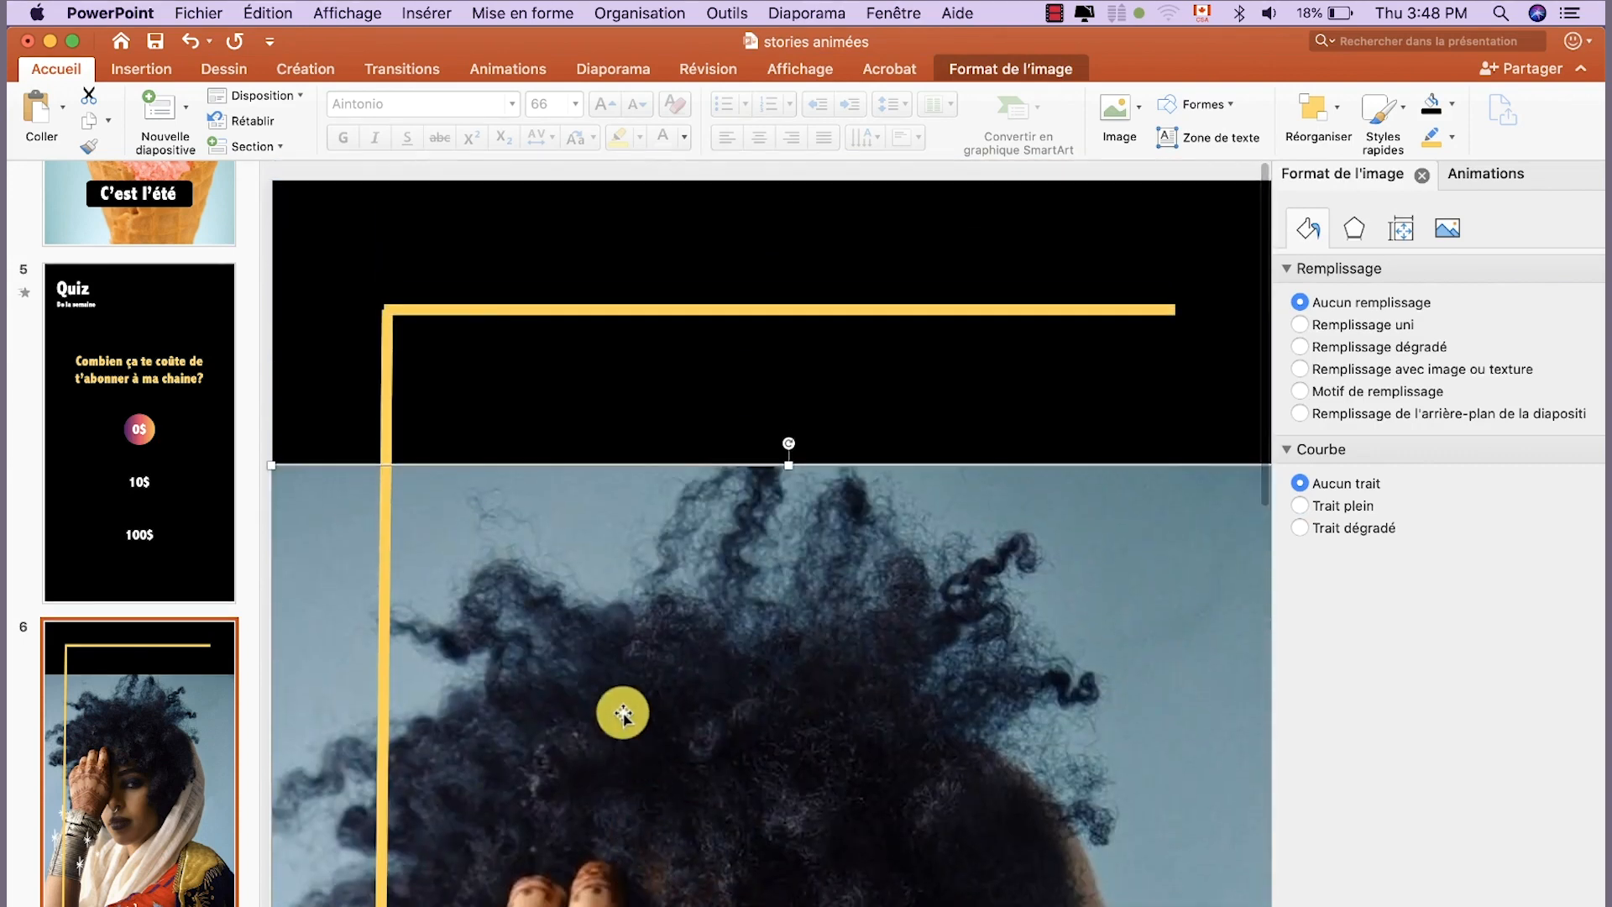
click(431, 308)
click(428, 269)
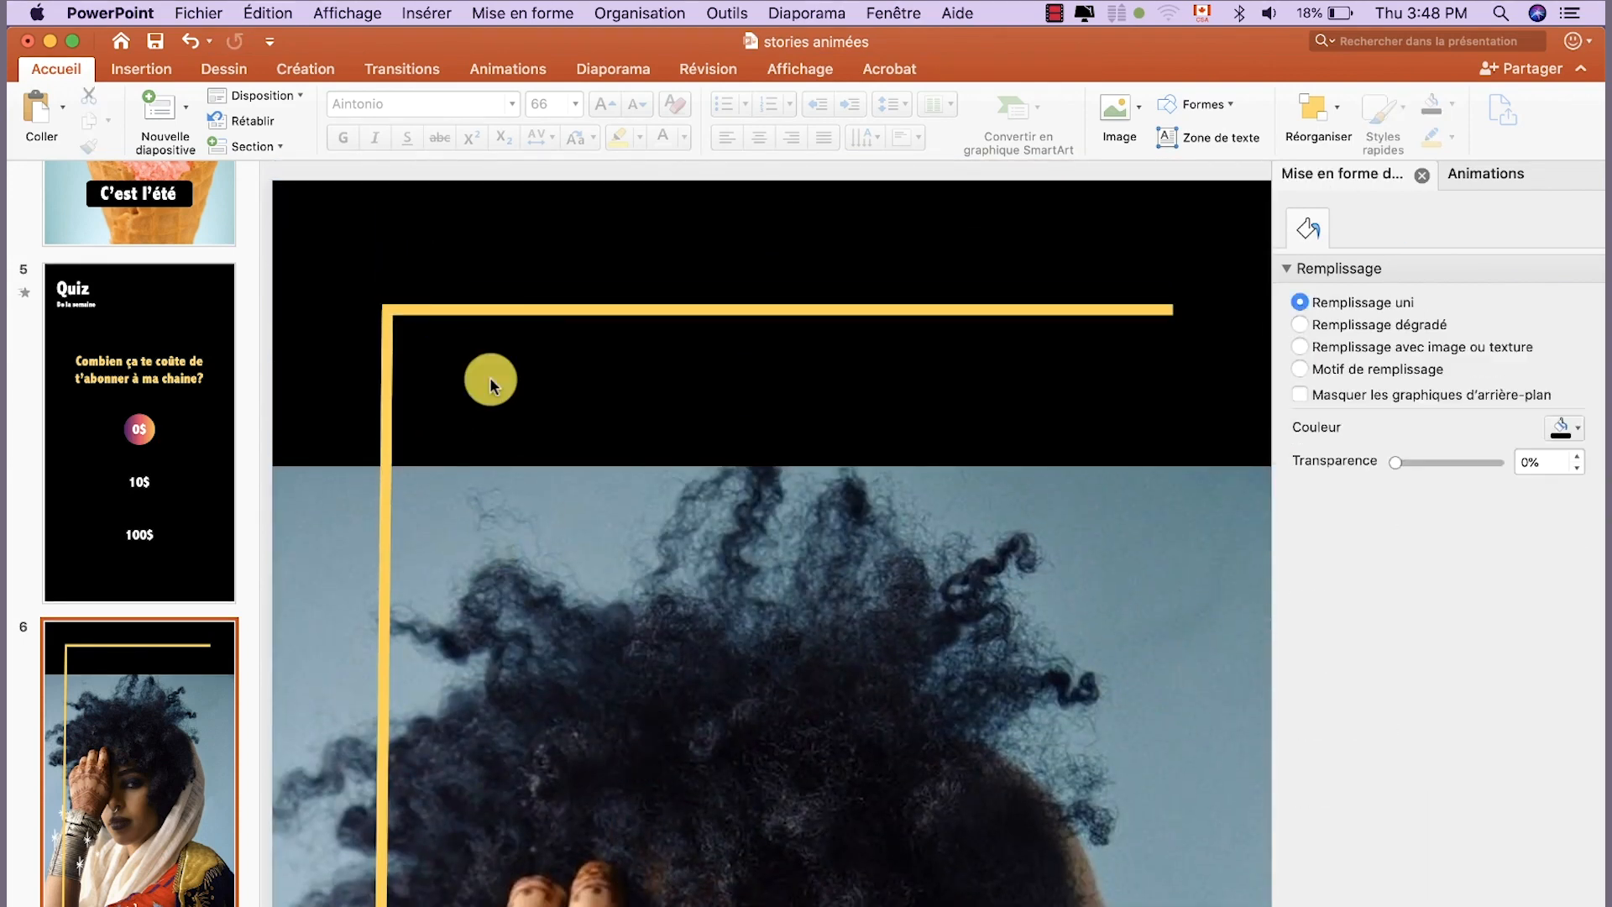
Place a copy of the left vertical line at the right ends of the horizontal lines to complete the rectangular frame
scroll(491, 380, down, 5)
drag(619, 367, 899, 363)
click(982, 549)
Fine-tune the right vertical line's position so it lines up with the frame's top-right corner
scroll(1007, 605, up, 3)
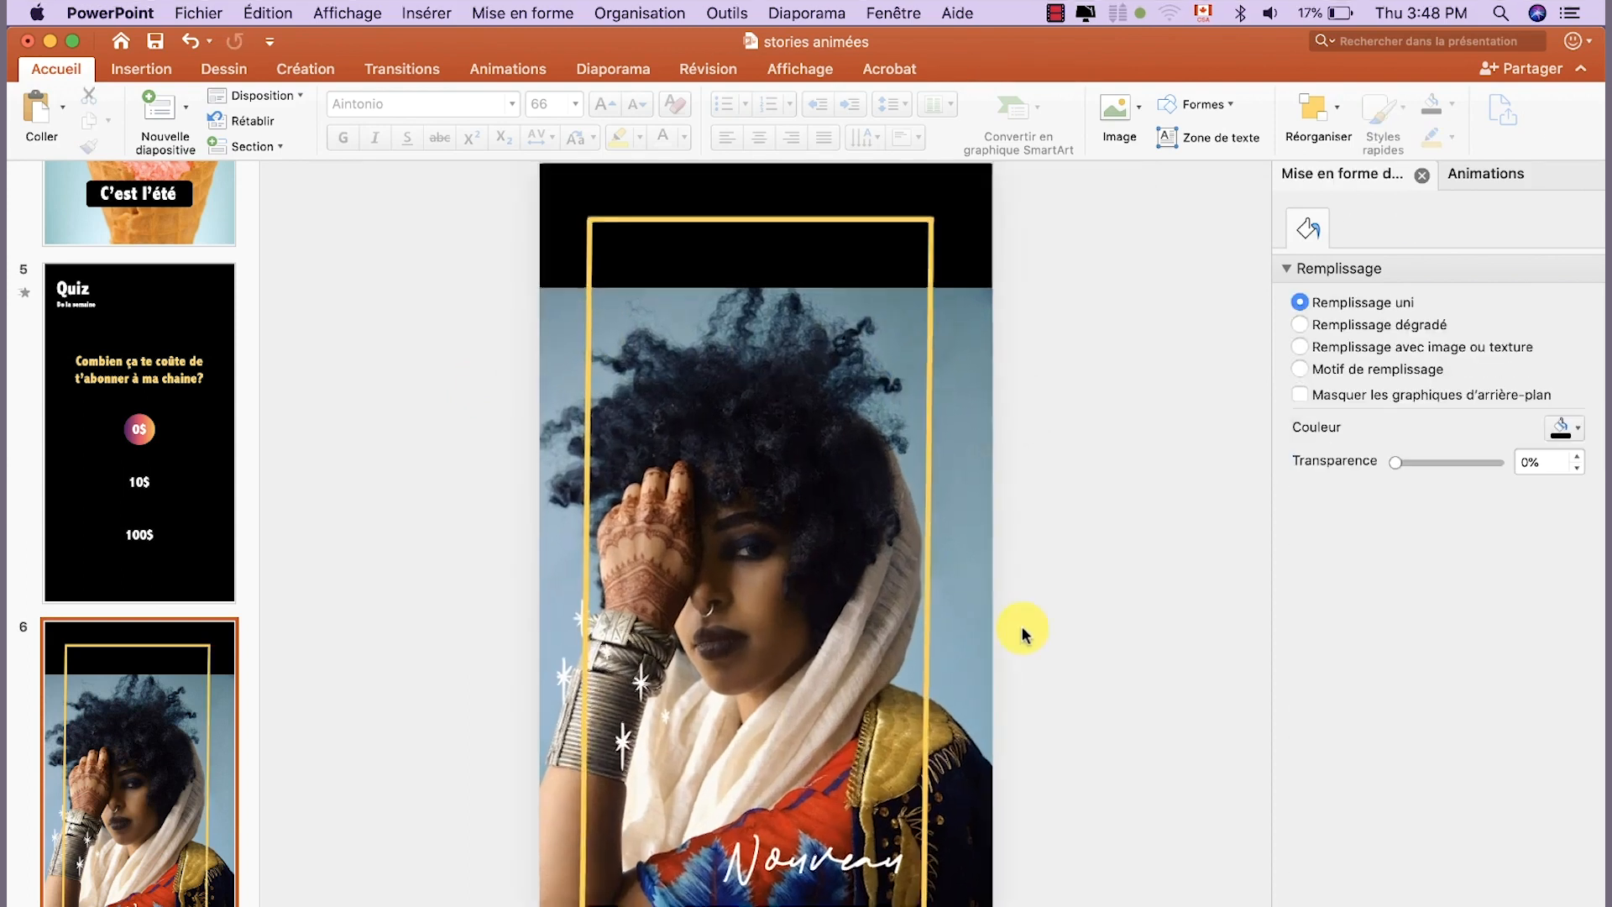
scroll(986, 610, up, 5)
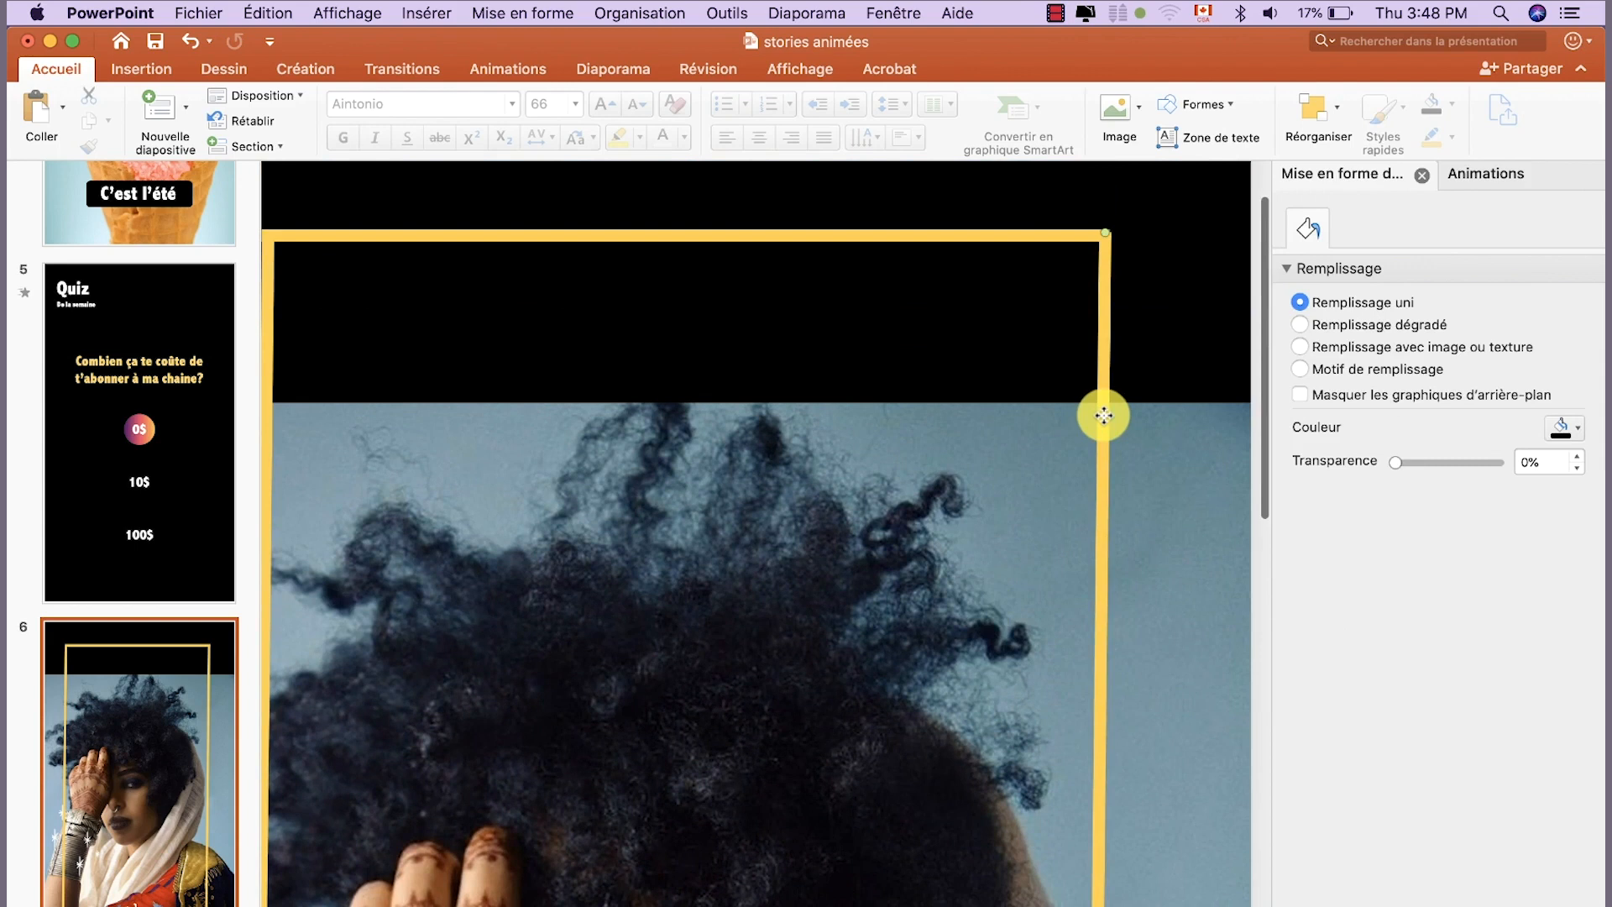
click(1103, 414)
click(1190, 414)
scroll(1190, 414, down, 5)
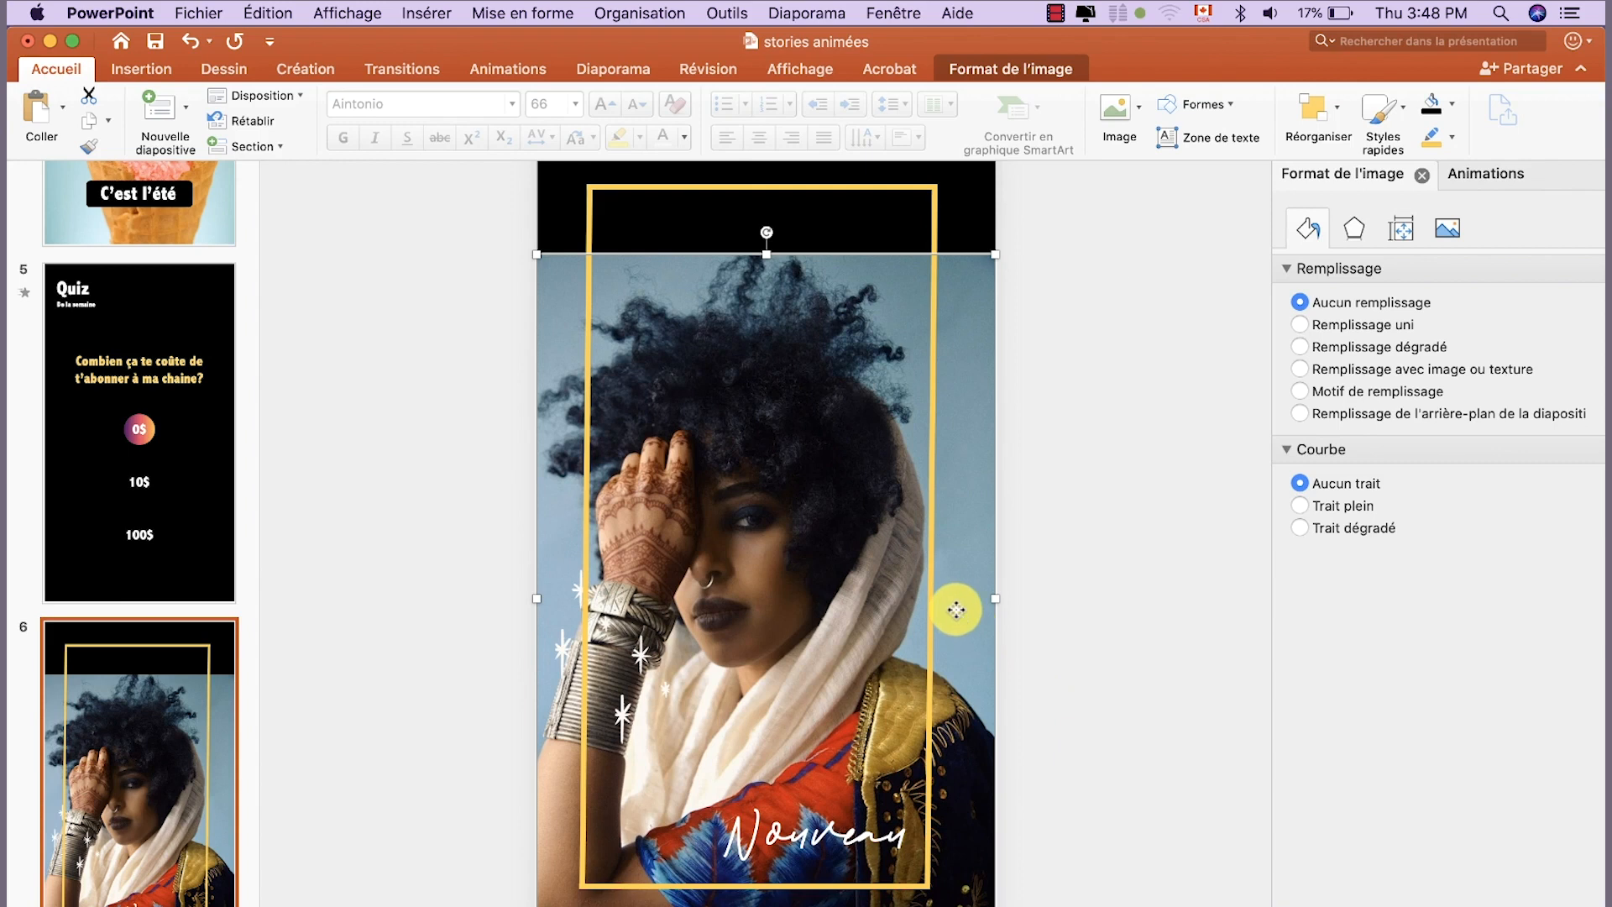
Apply the Insertion furtive entrance animation to the photo
click(527, 67)
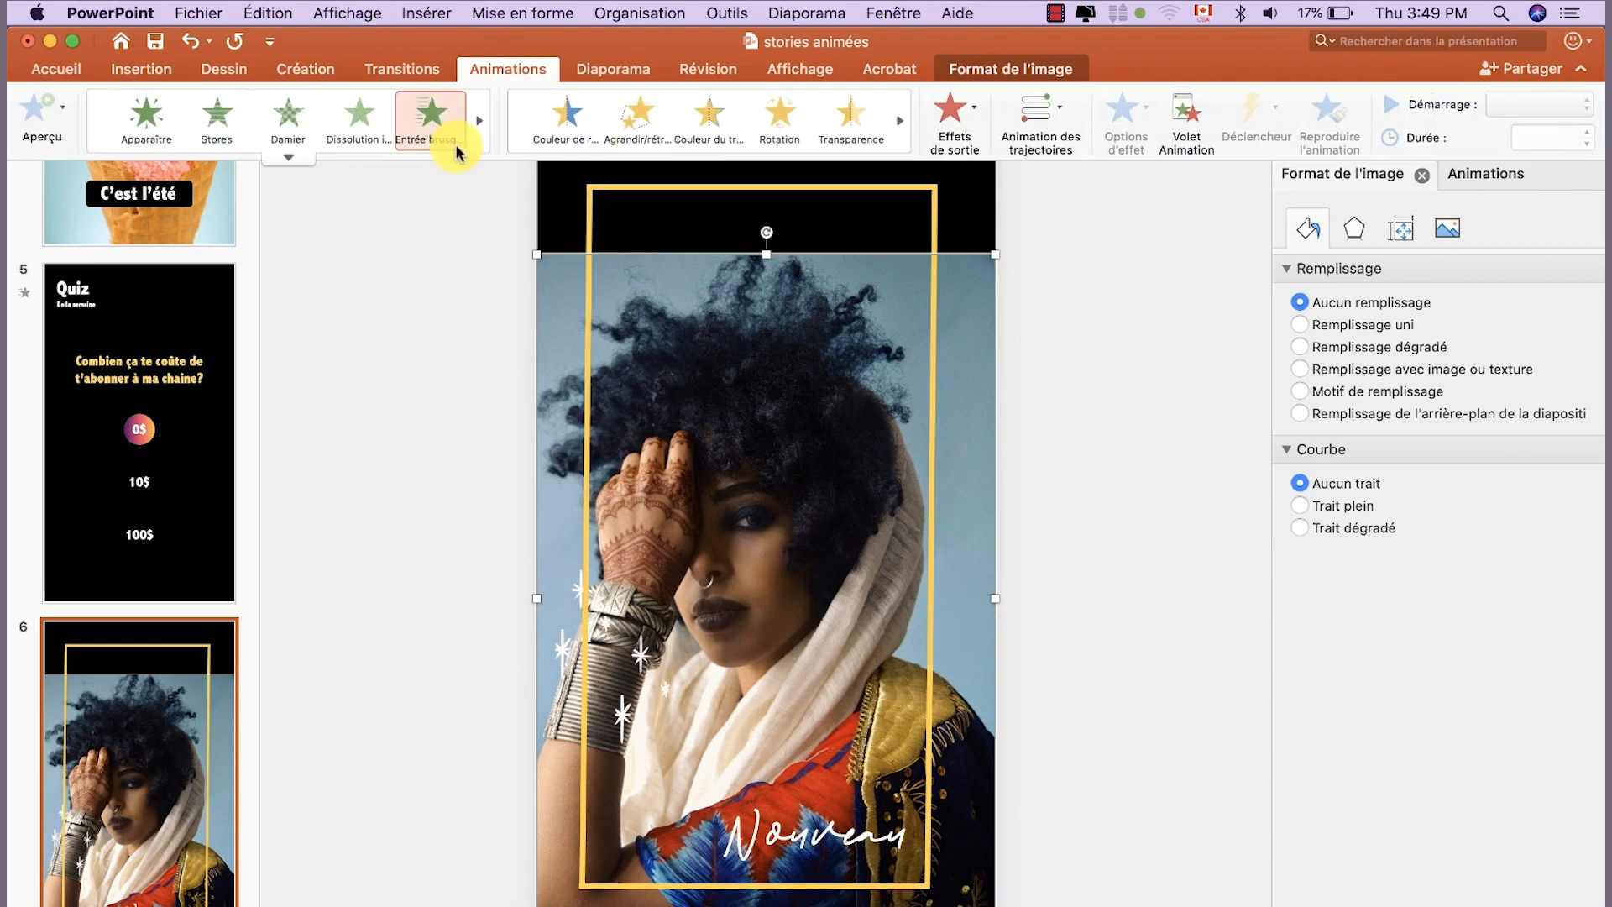
click(288, 157)
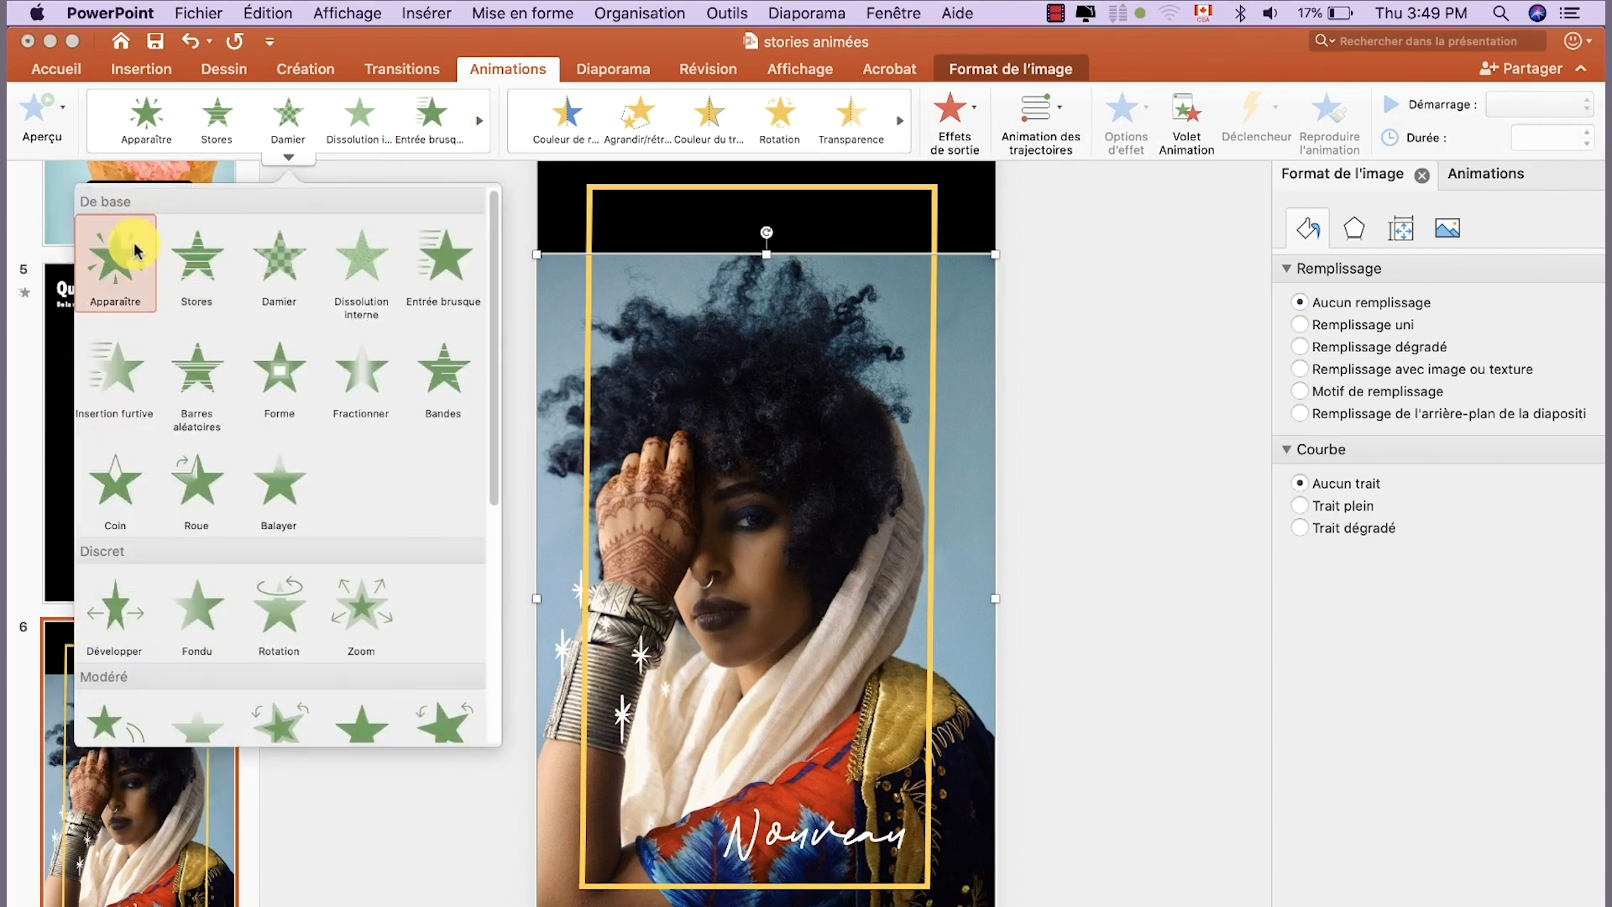
click(126, 361)
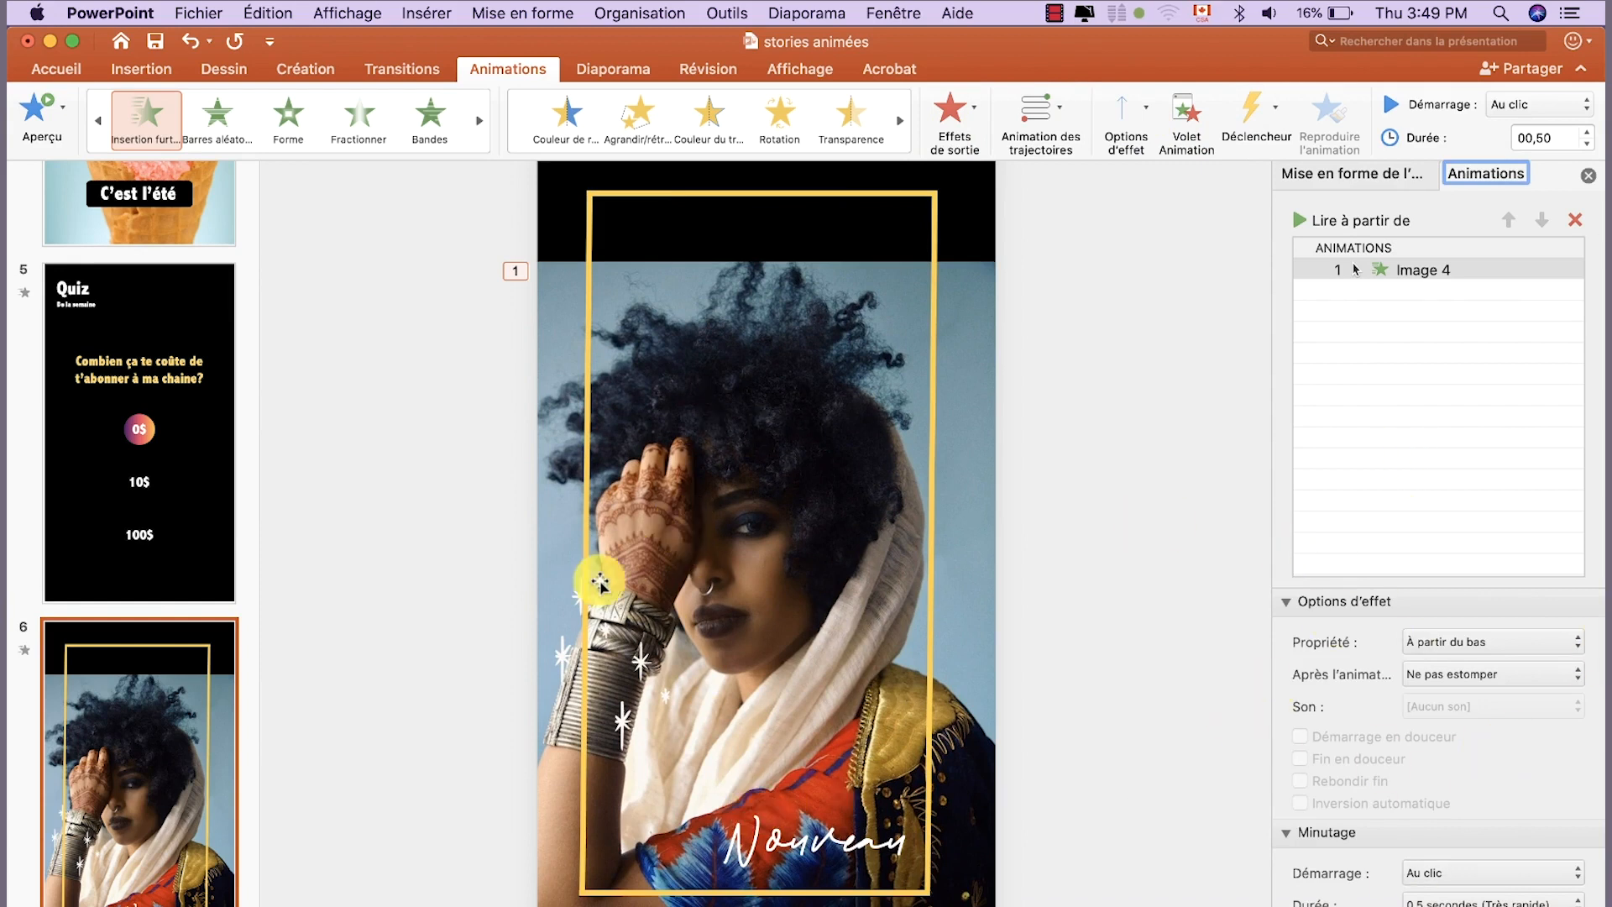
Apply the Apparaître entrance animation to the upper sparkle GIF and make it start Après la précédente
click(576, 601)
click(565, 663)
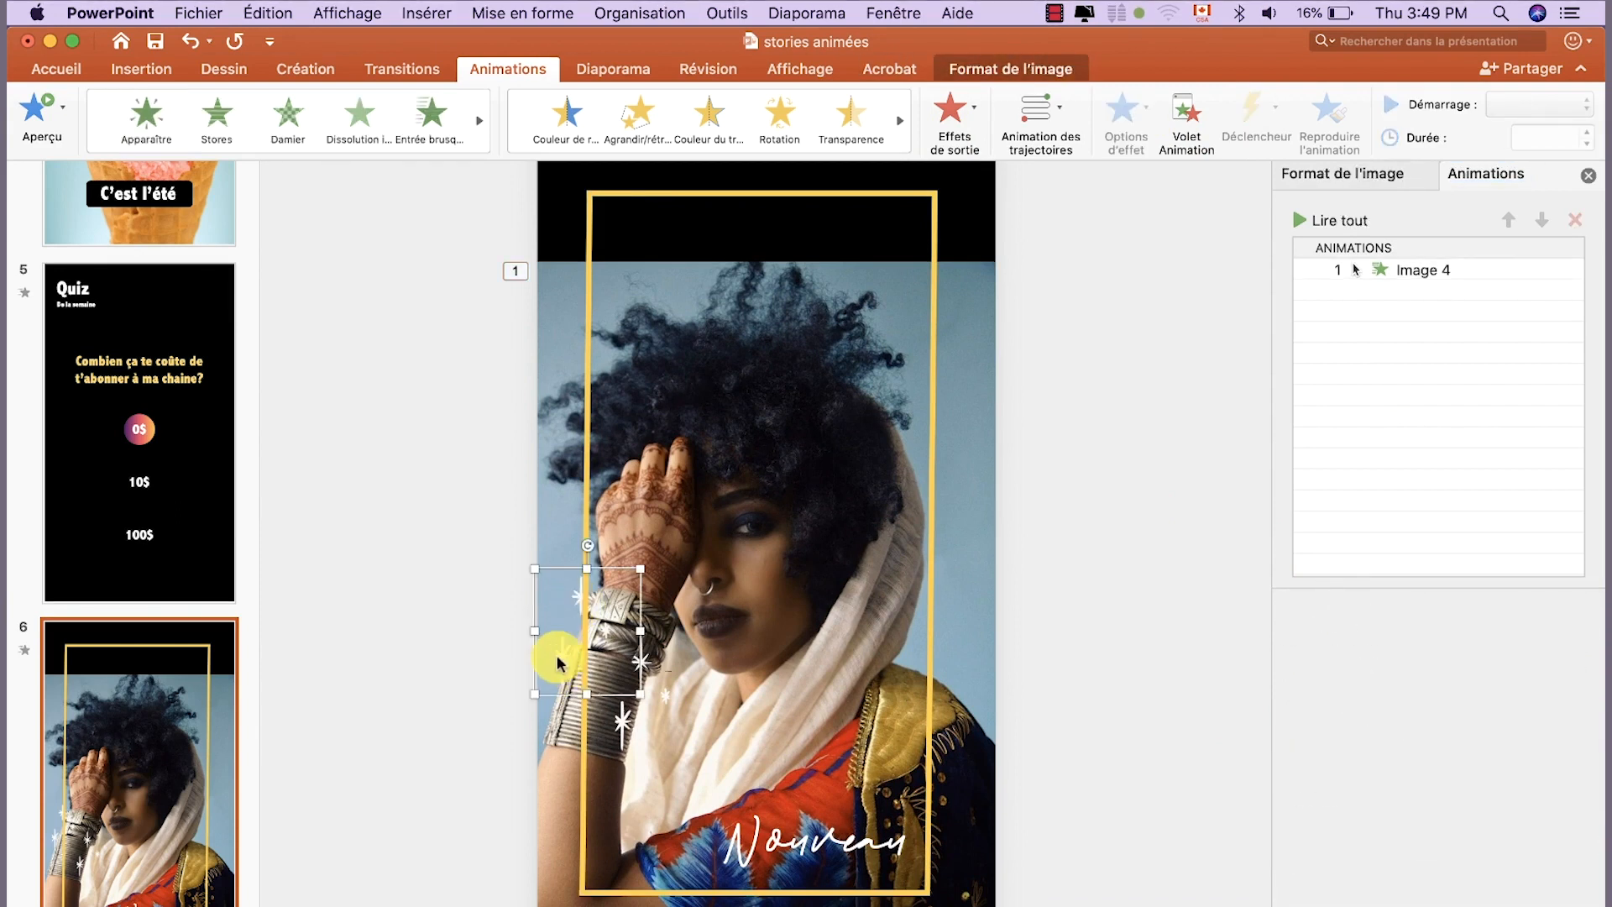
click(146, 127)
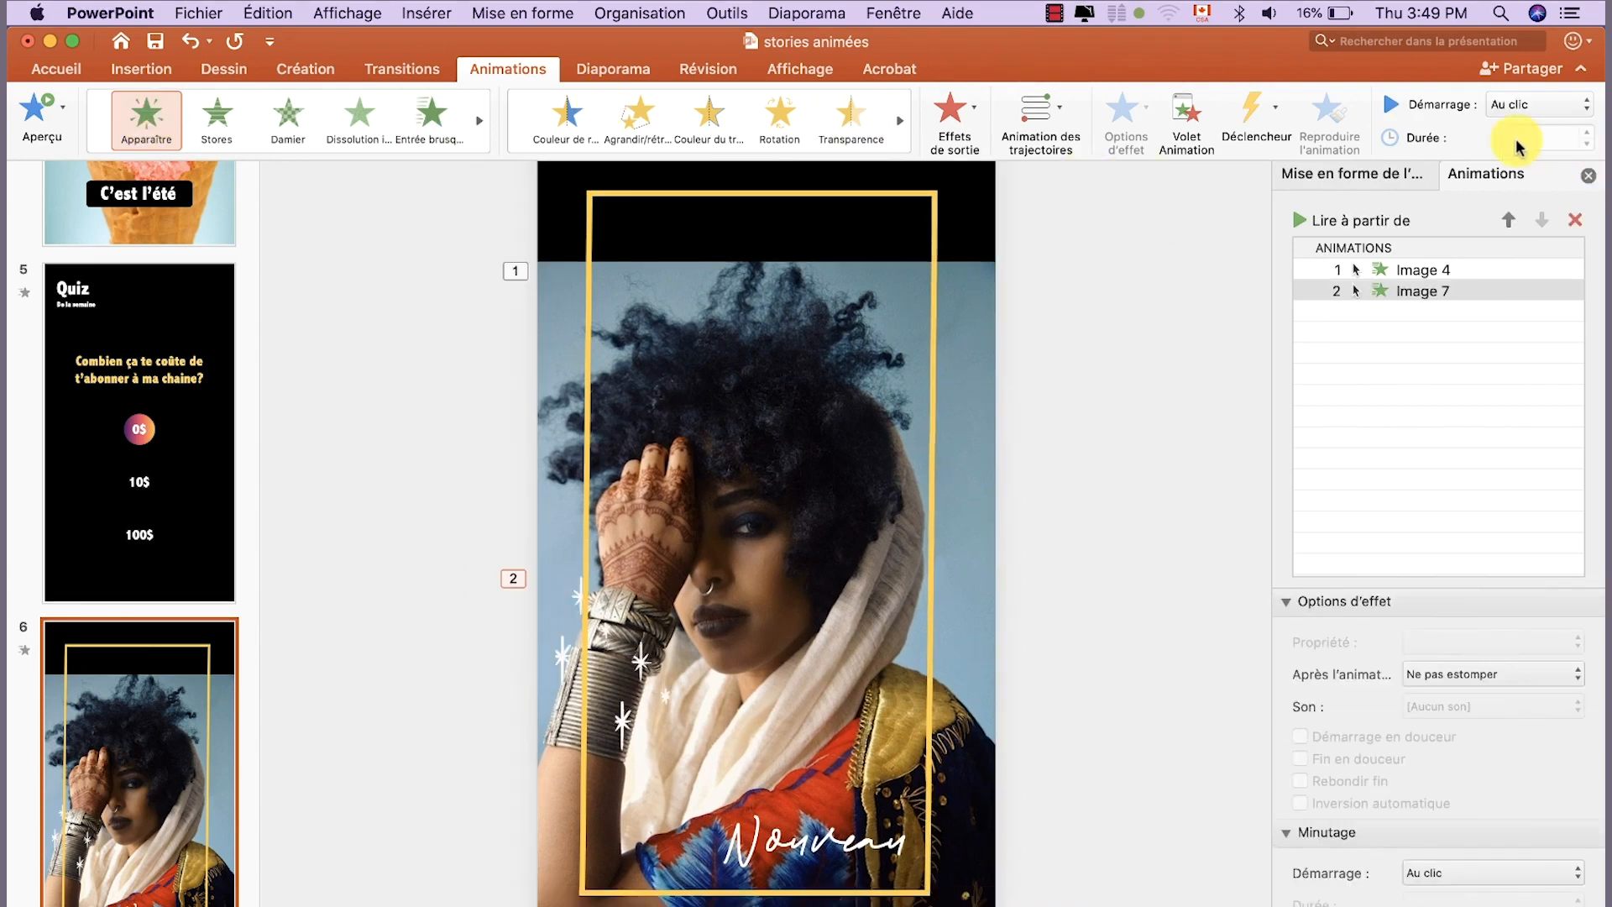
click(1529, 110)
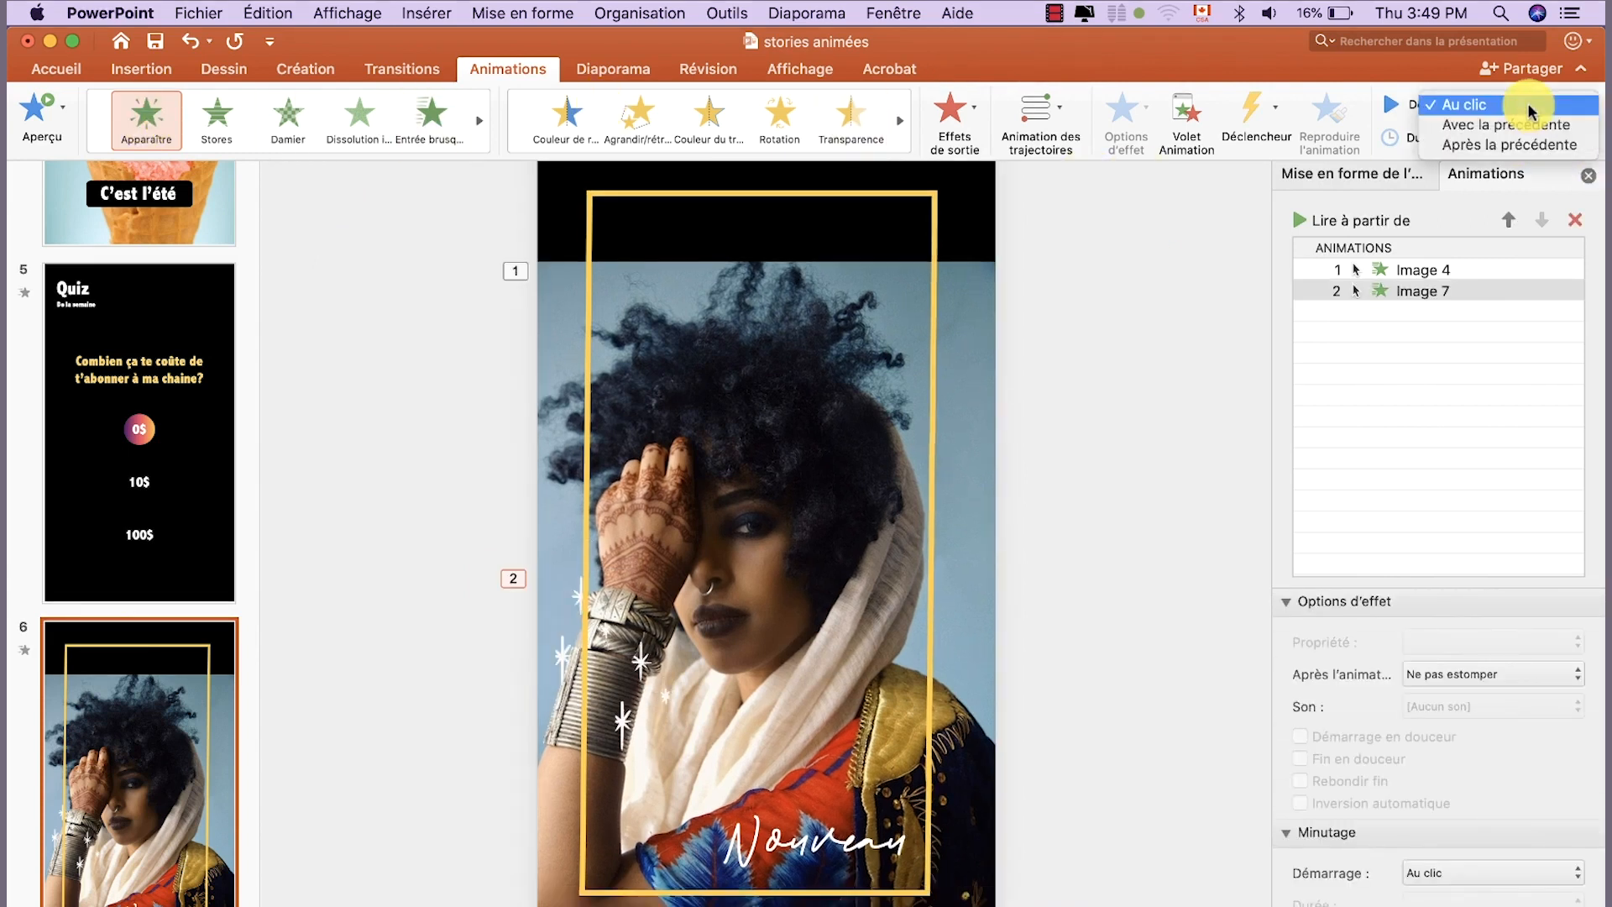
click(1526, 141)
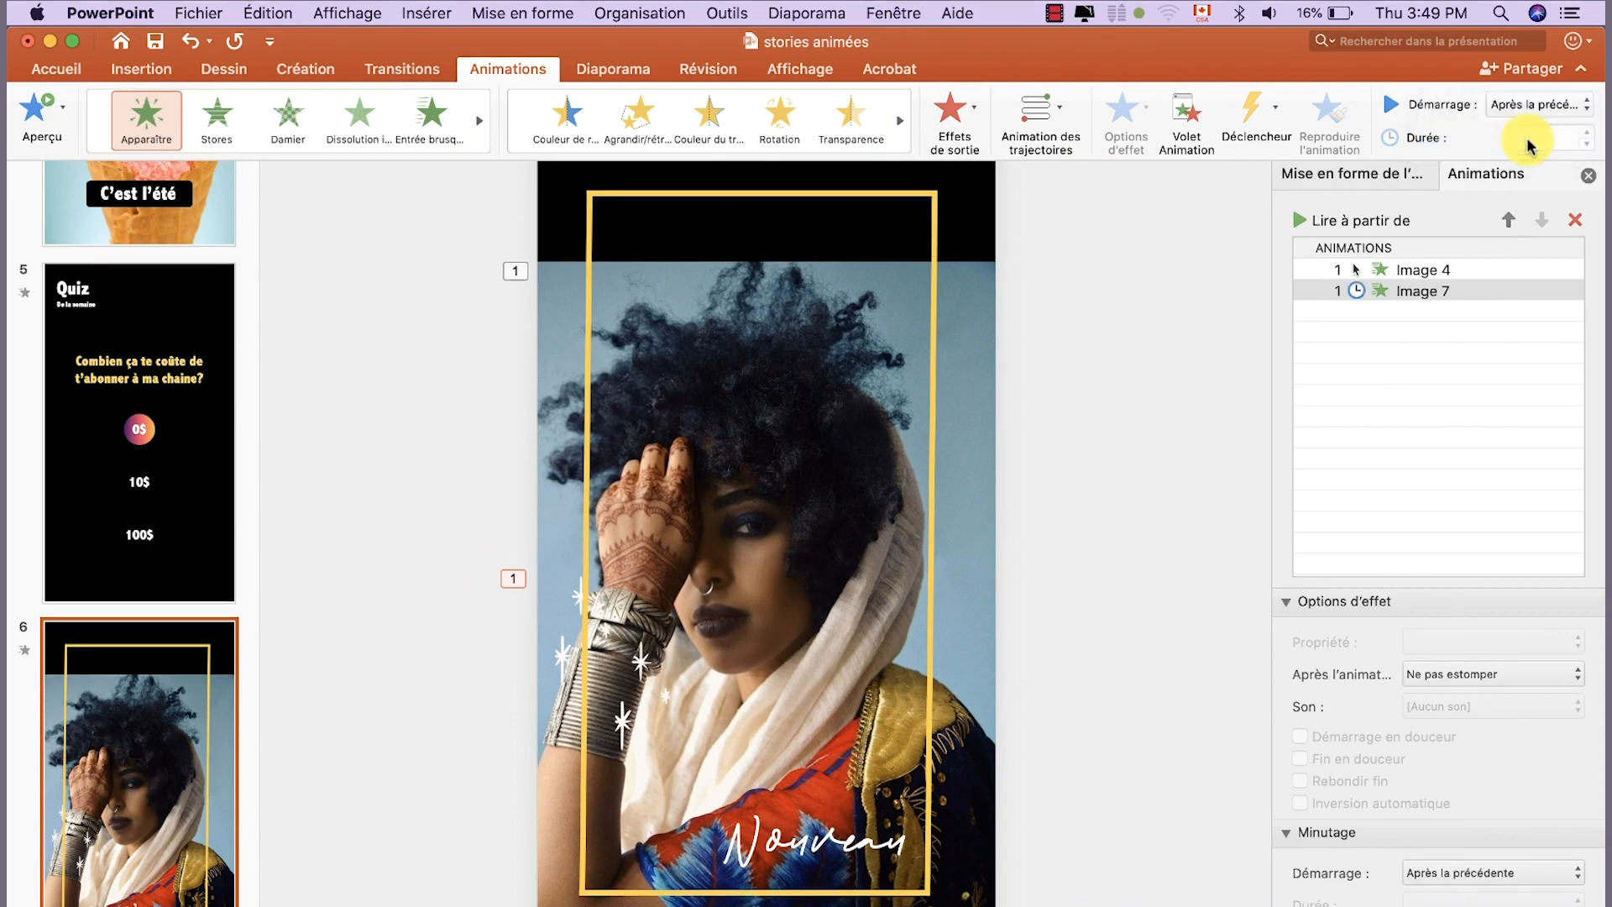
Set the upper sparkle's animation delay to 0,5 seconds and preview the animations starting from the photo
scroll(1480, 779, down, 2)
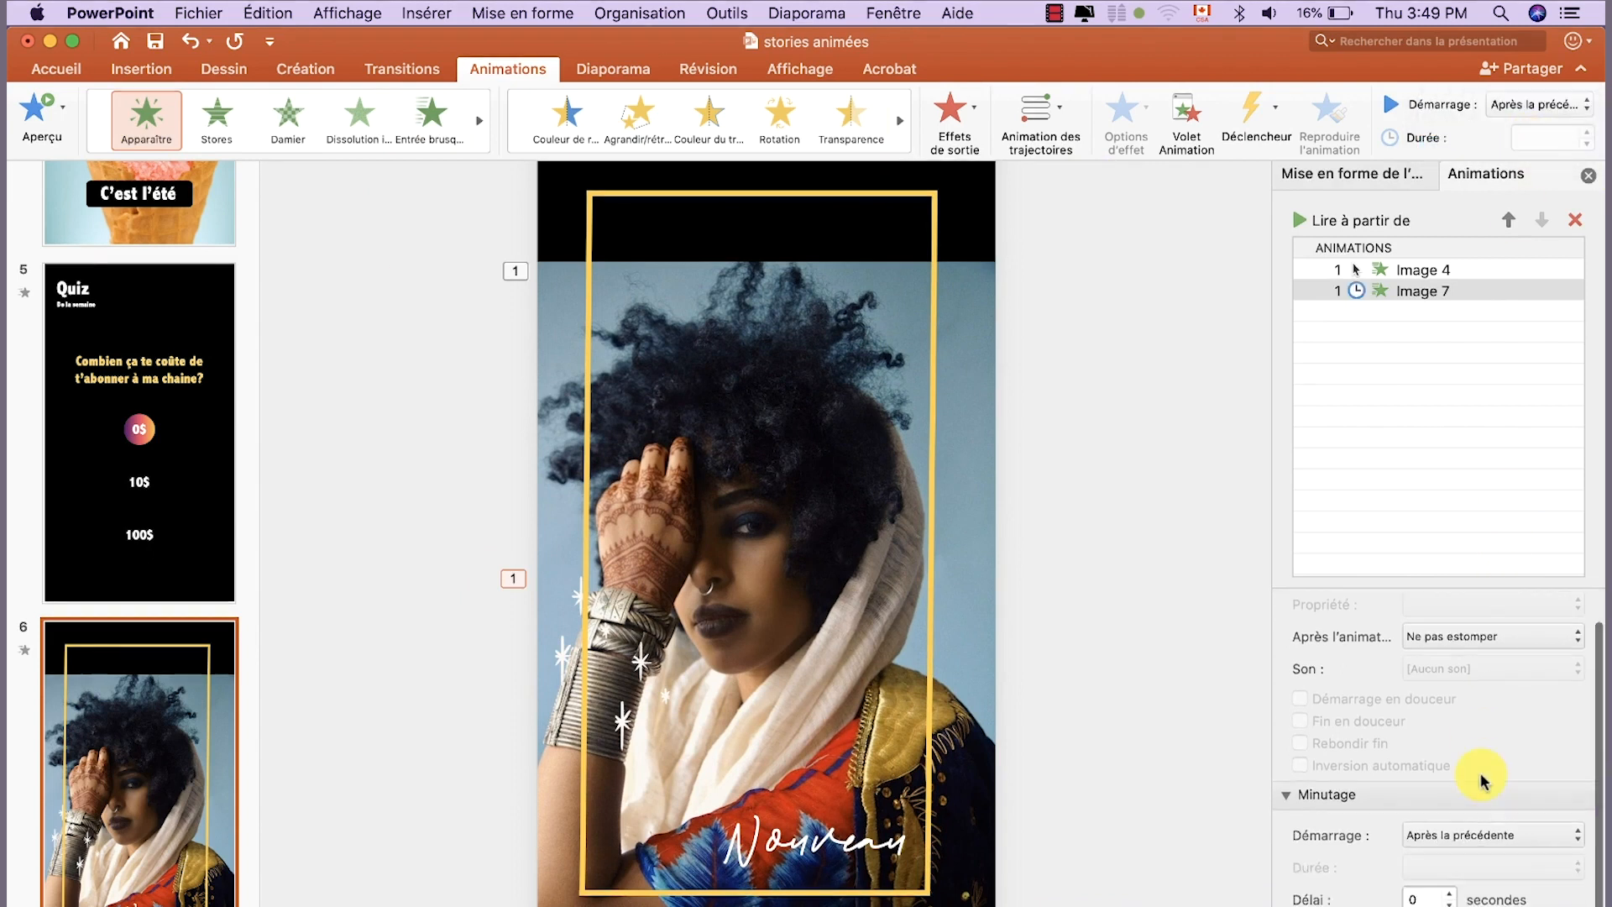
click(1450, 865)
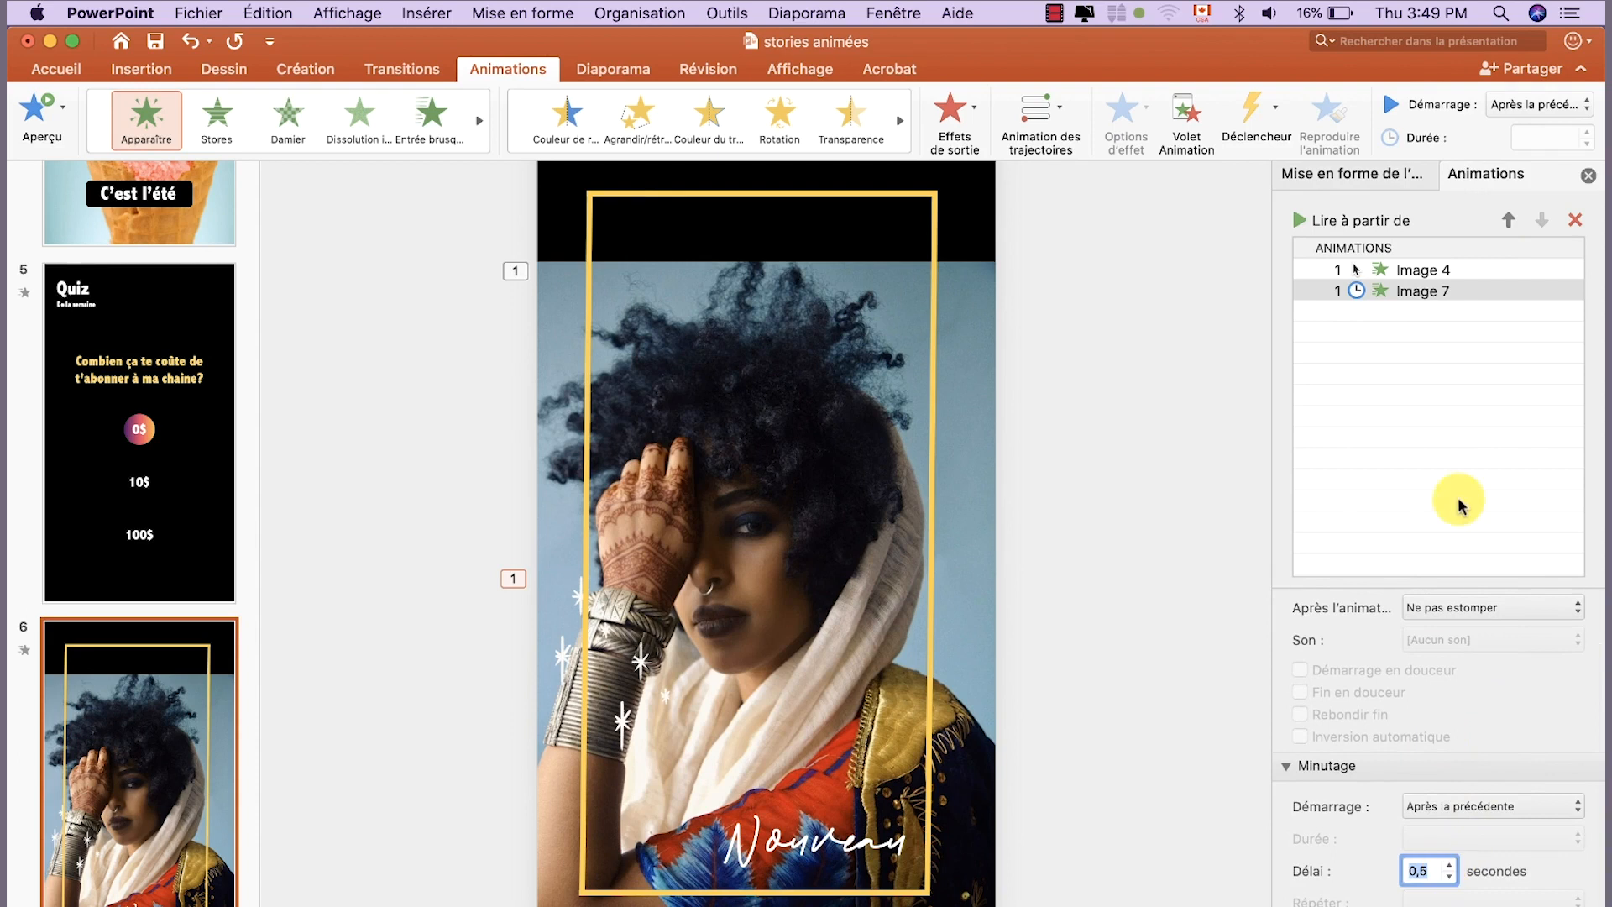
click(1387, 271)
click(1300, 220)
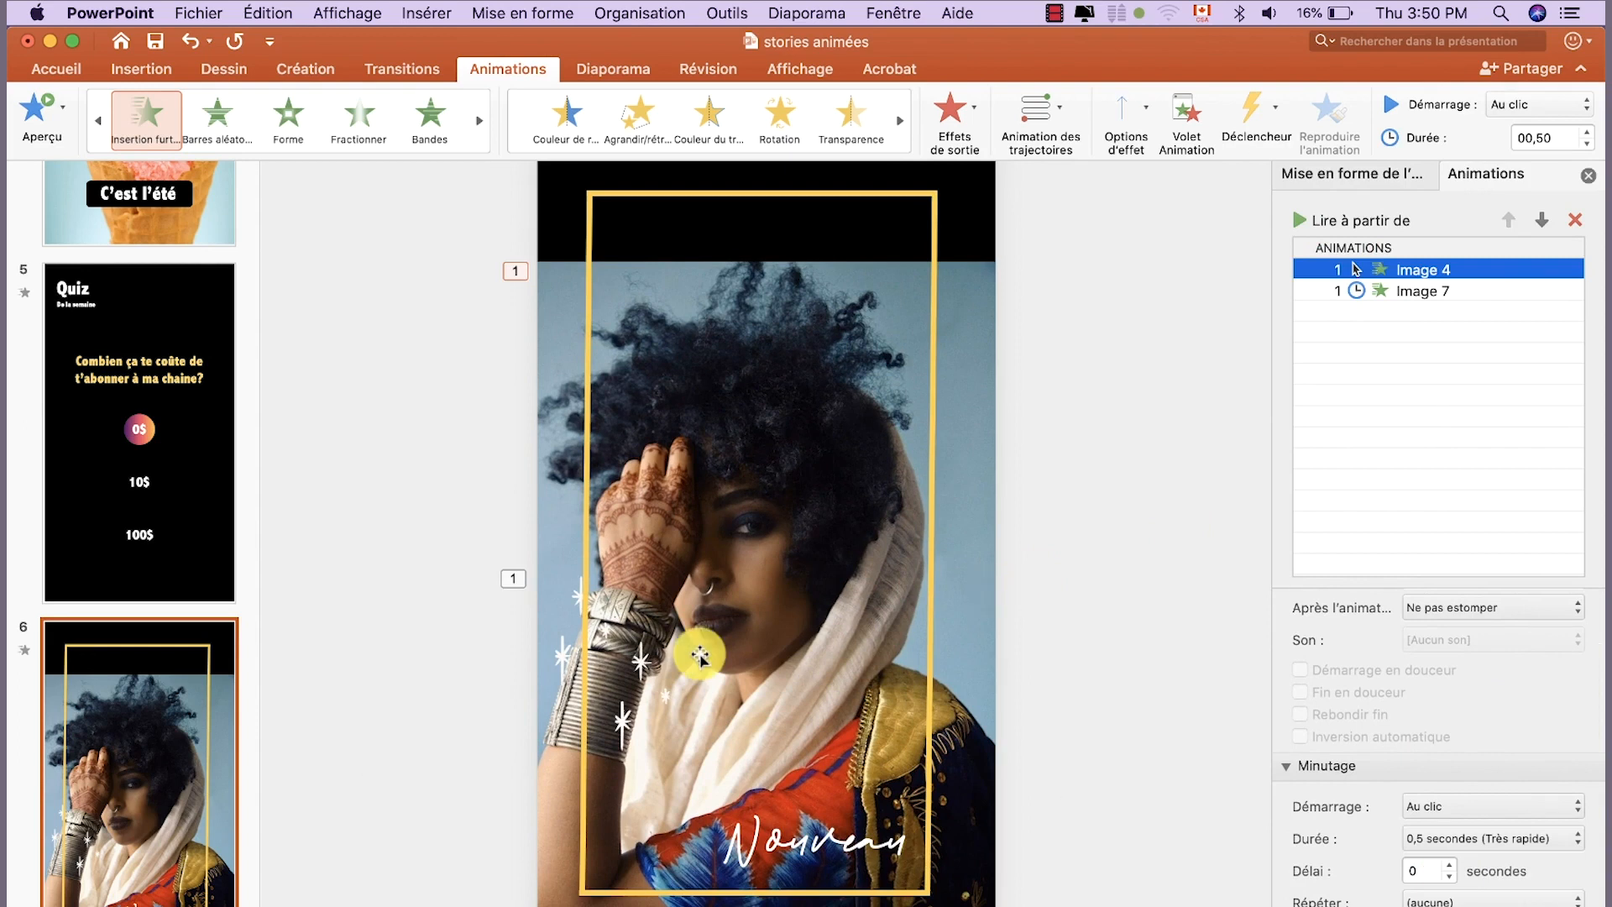
Apply the Apparaître entrance animation to the lower sparkle GIF and make it start Après la précédente
click(655, 647)
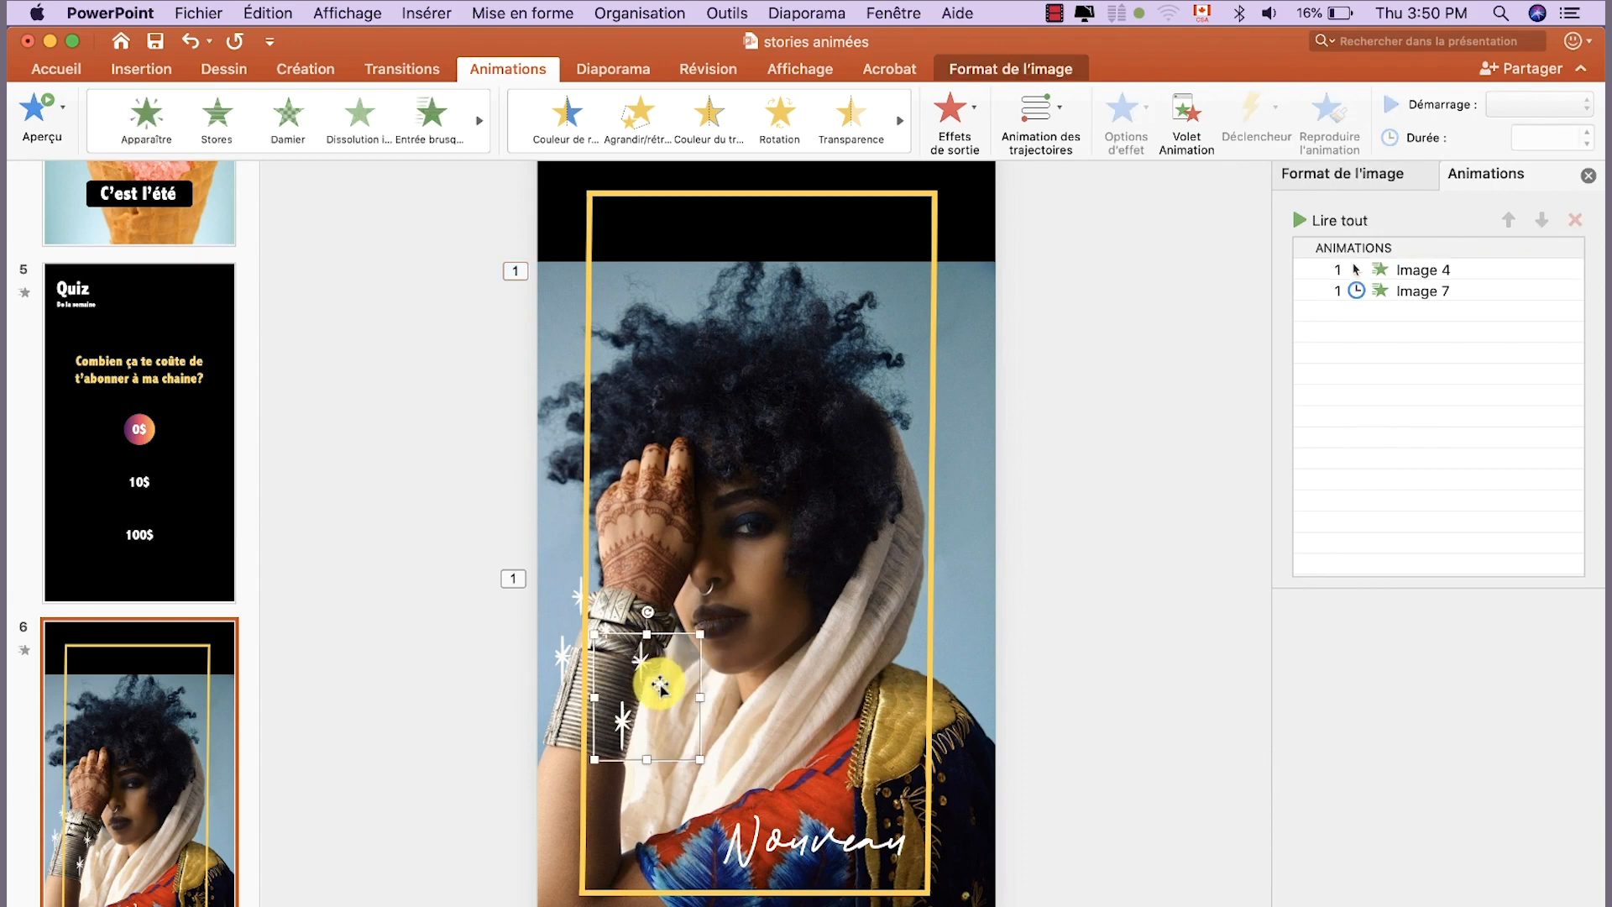
click(157, 132)
click(1583, 103)
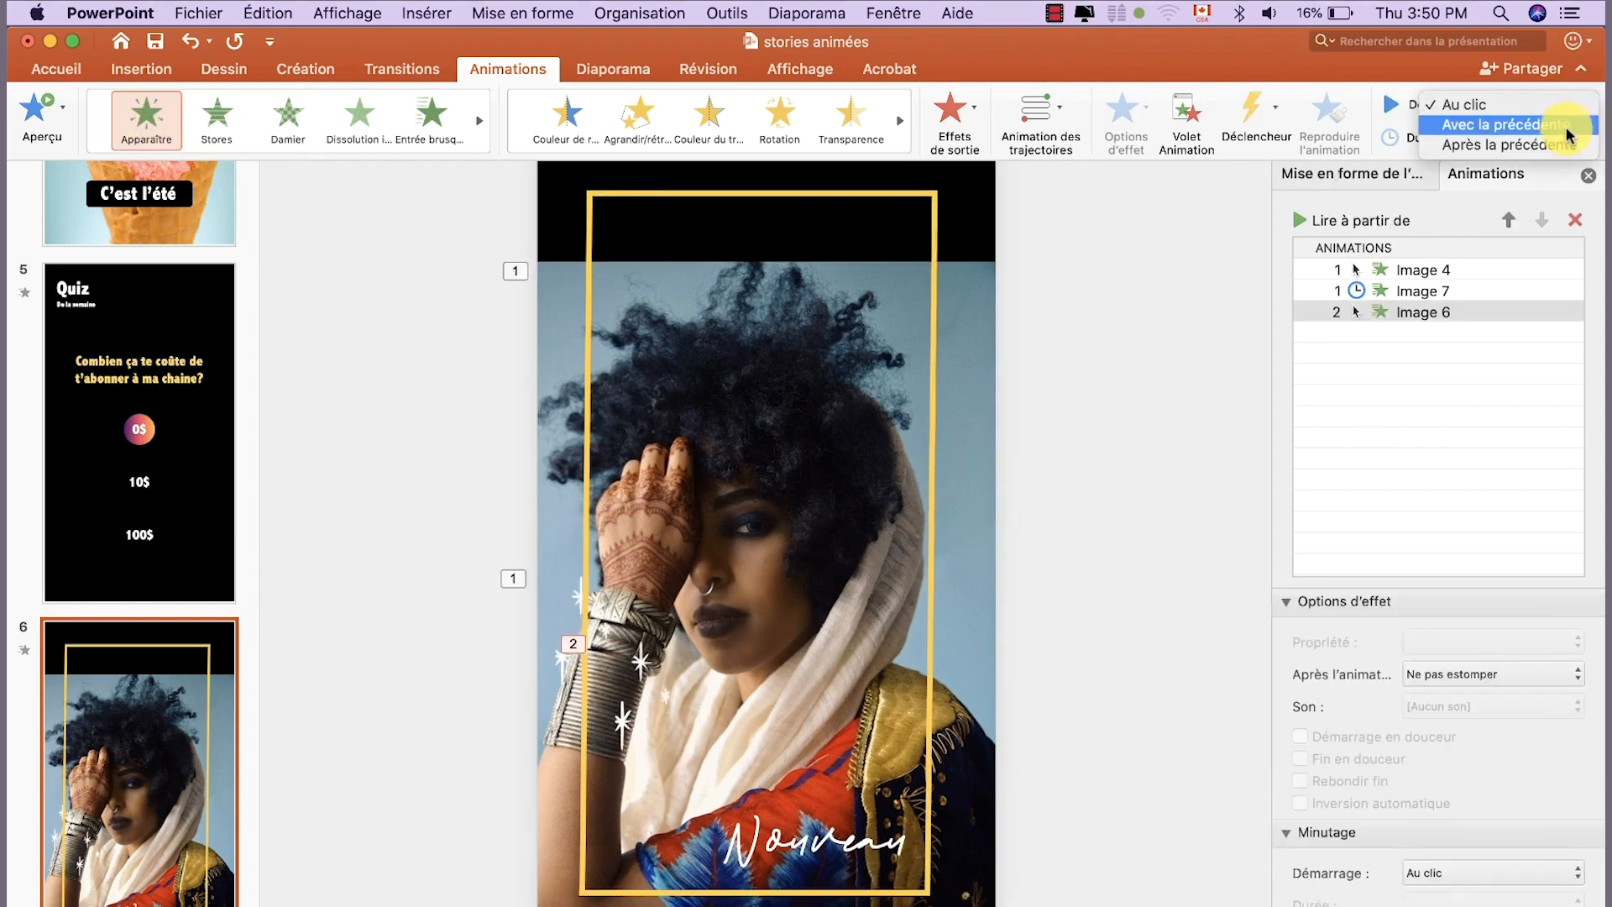
click(1563, 145)
Preview the animations starting from the photo and set the lower sparkle's animation delay to 0,5 seconds
click(1376, 267)
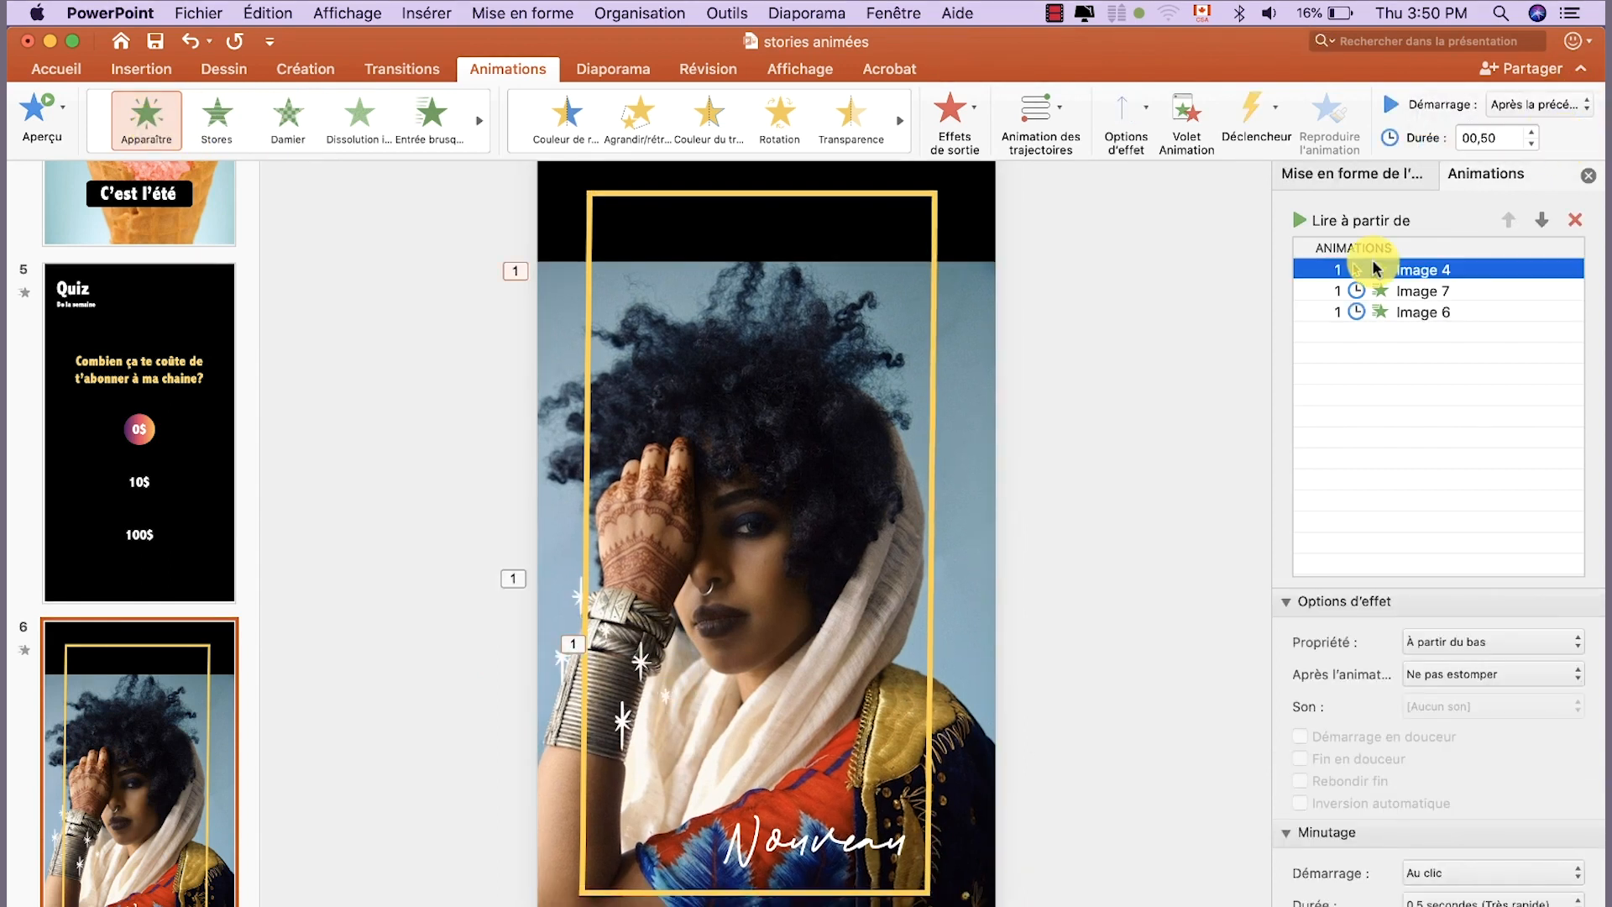
click(1302, 220)
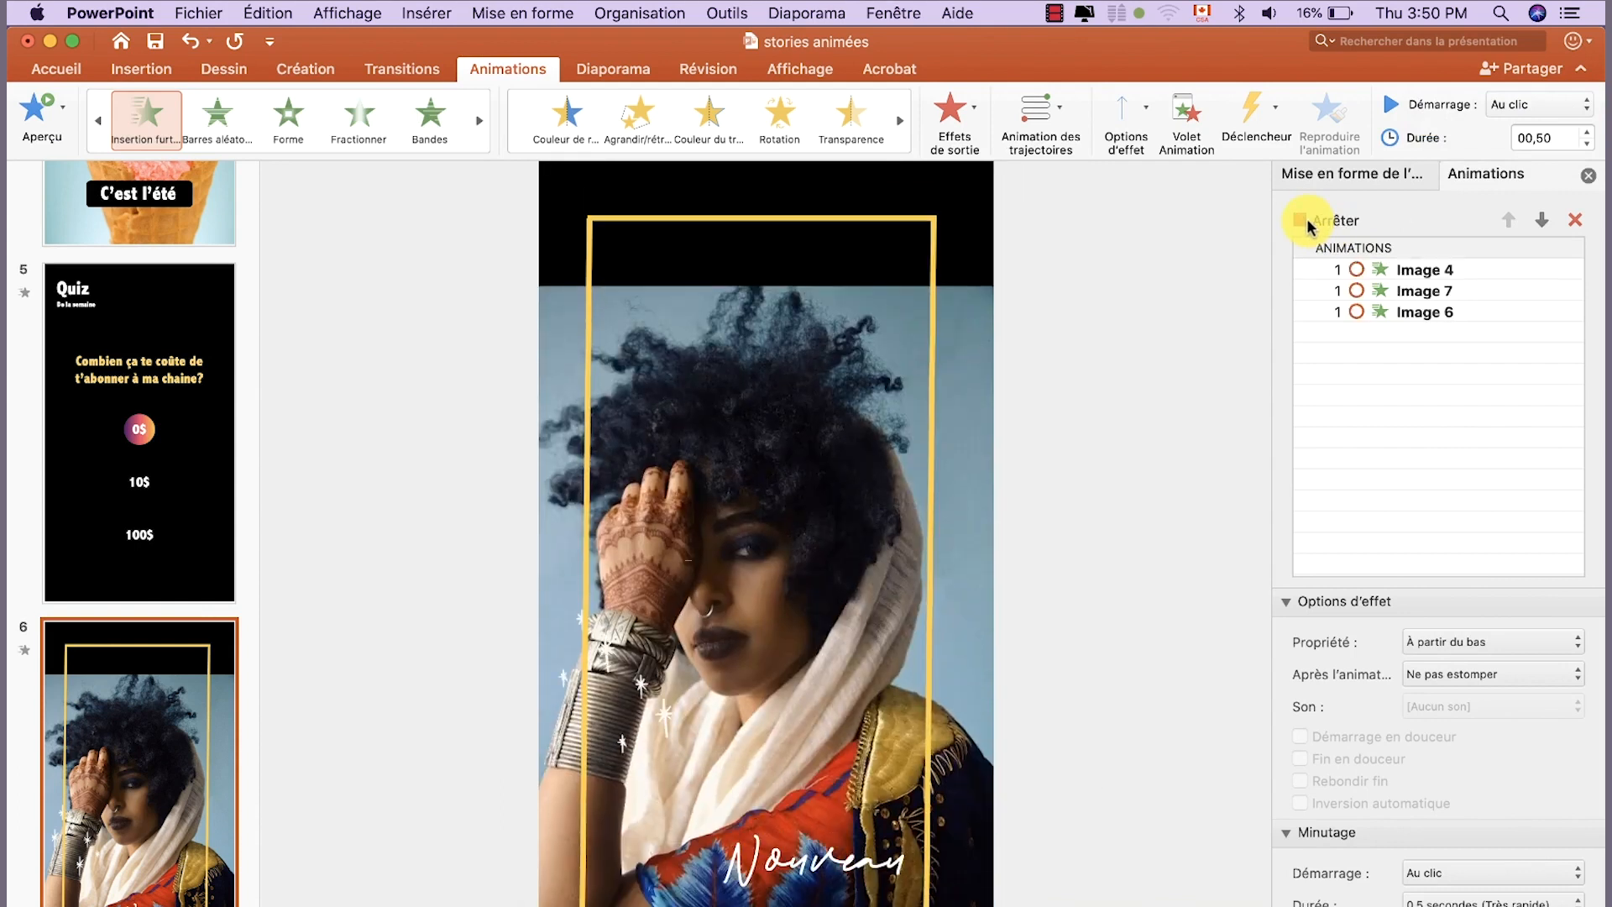
click(1410, 310)
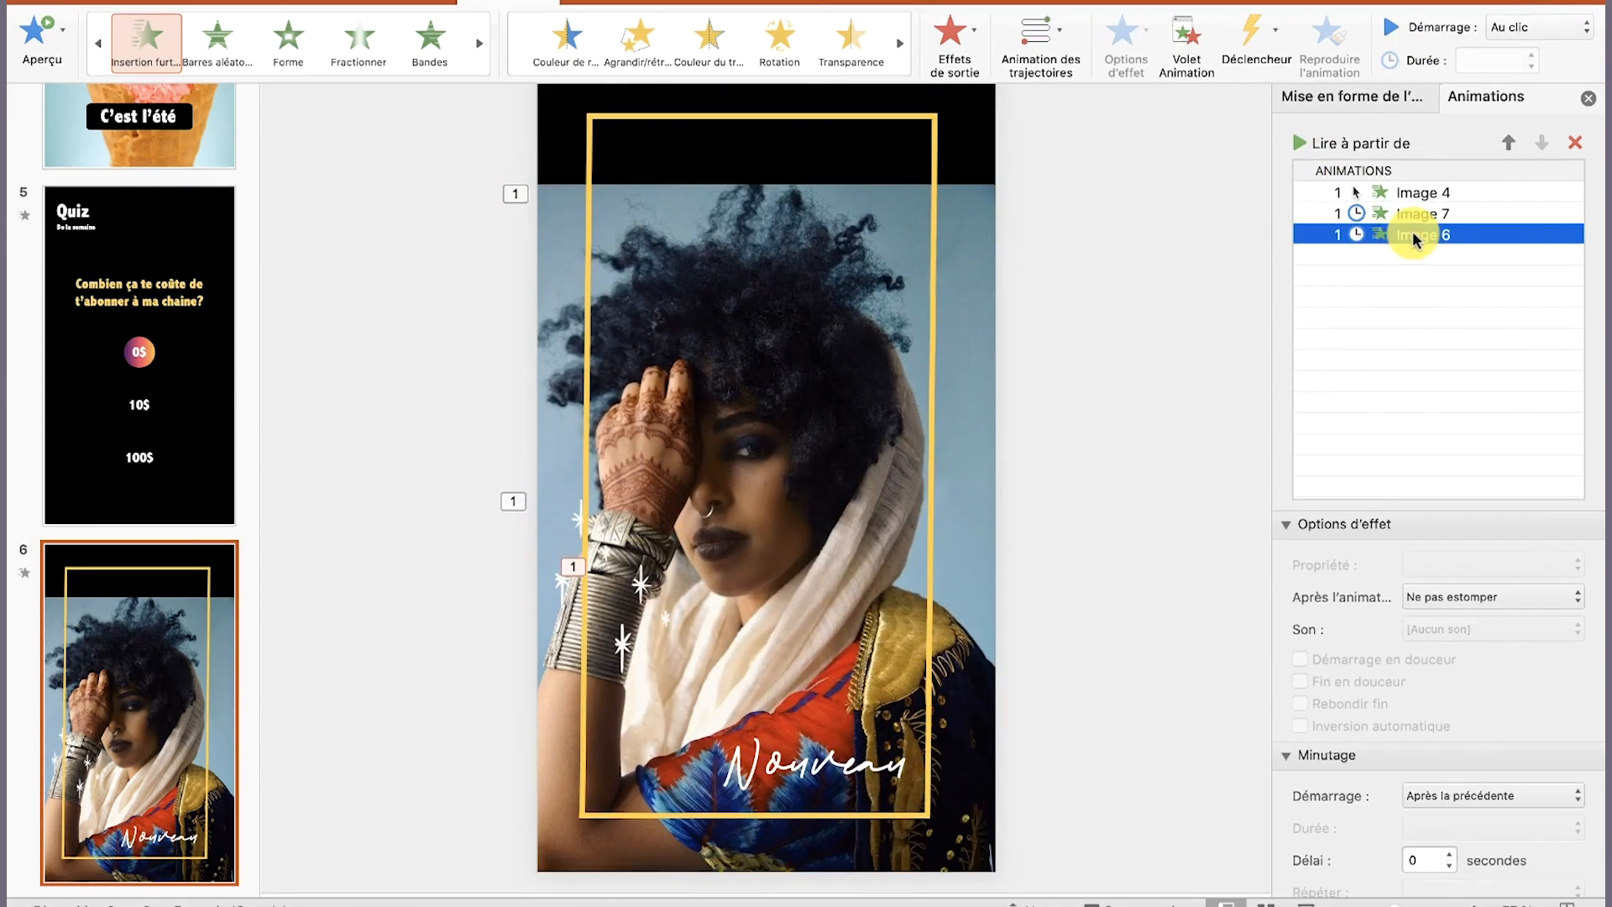
click(1450, 860)
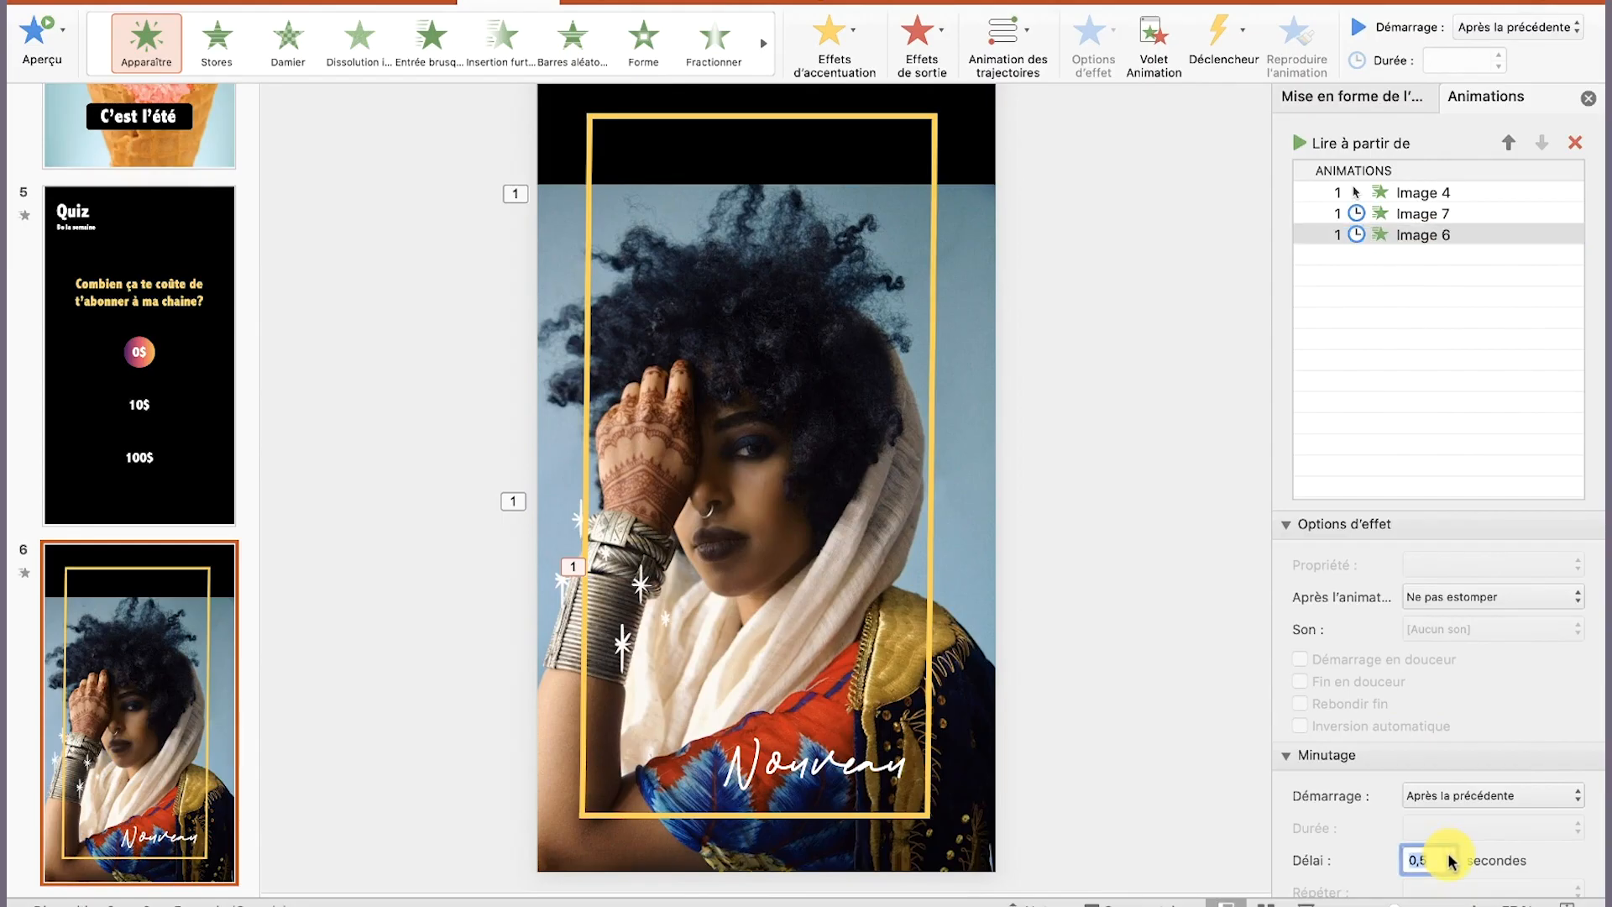
Preview the slide's animations starting from the photo
click(1355, 268)
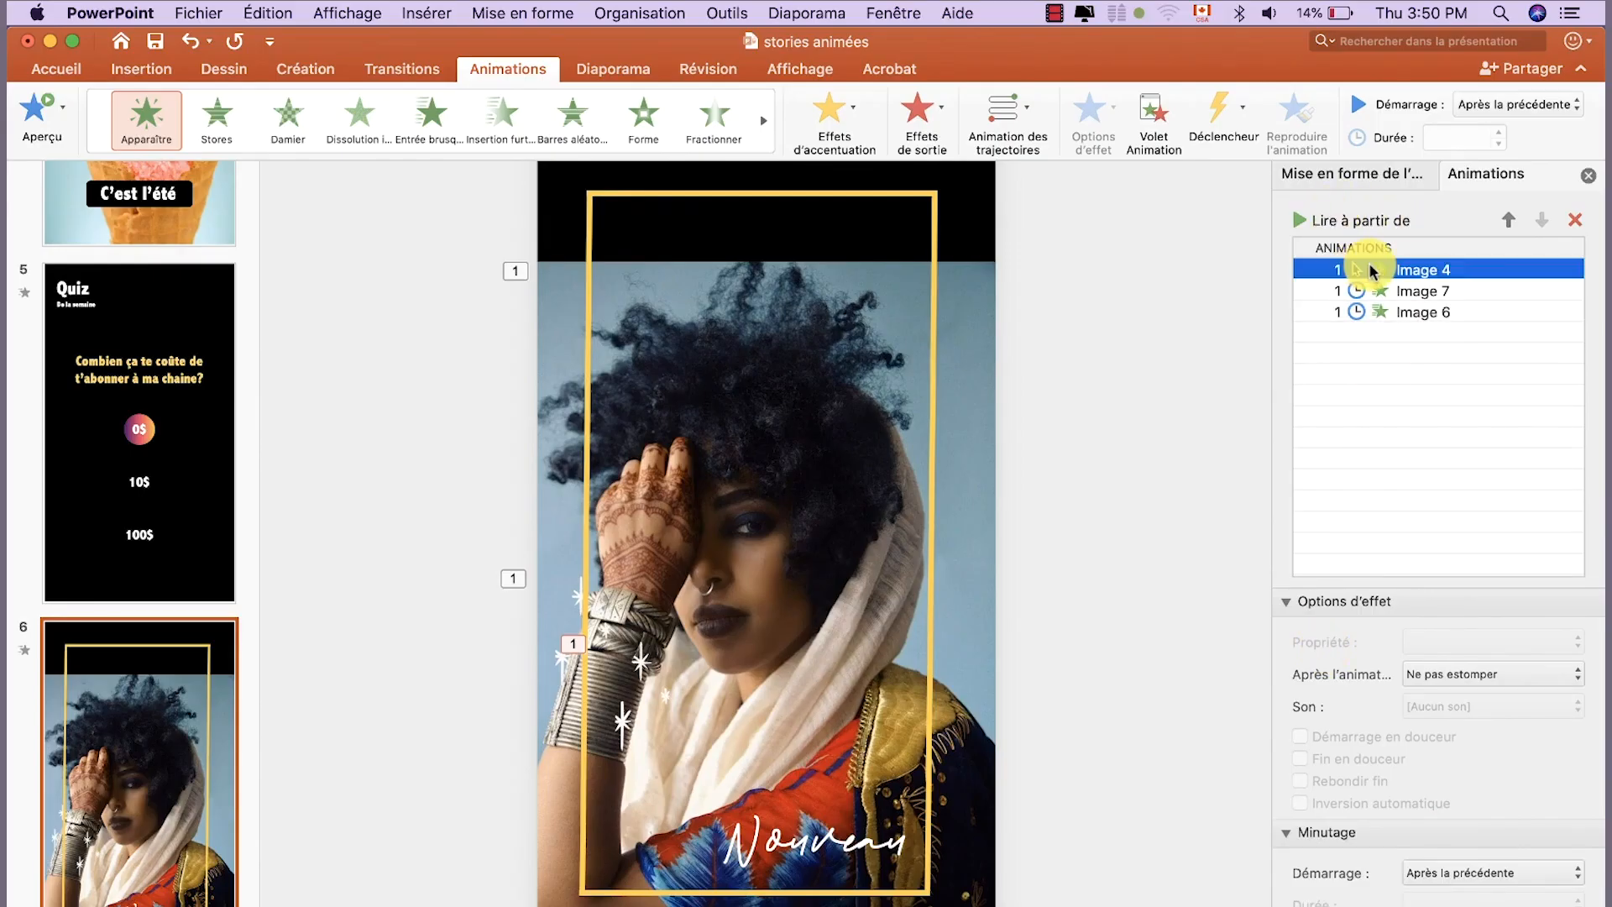
click(1300, 220)
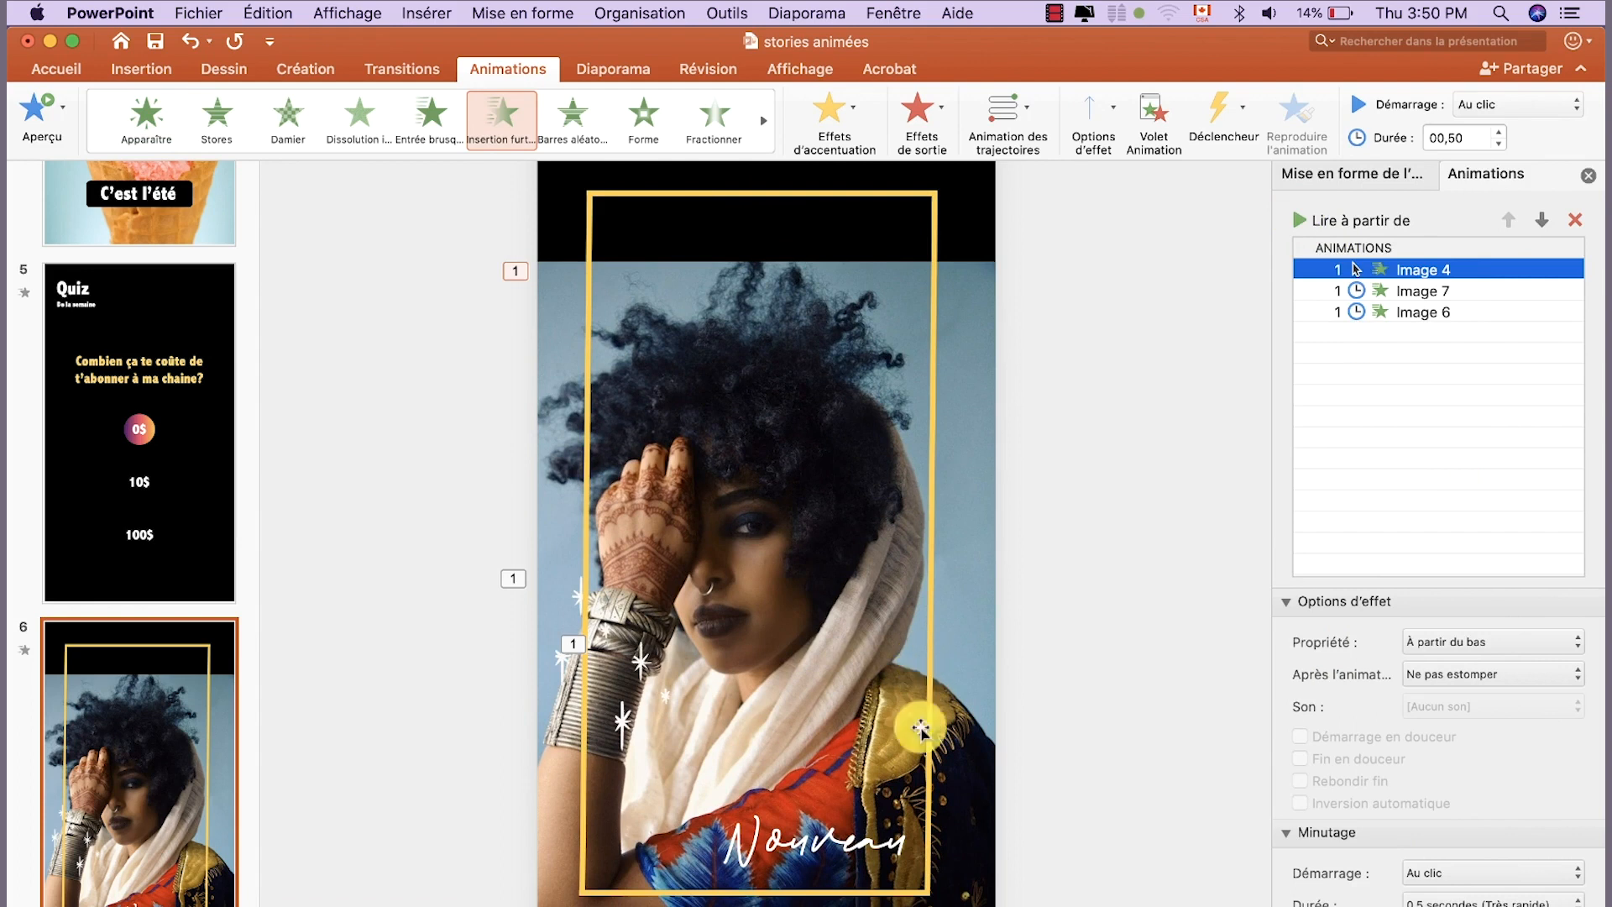
Apply the Balayer entrance to the frame's top line, coming À partir de la gauche and starting Après la précédente
click(829, 194)
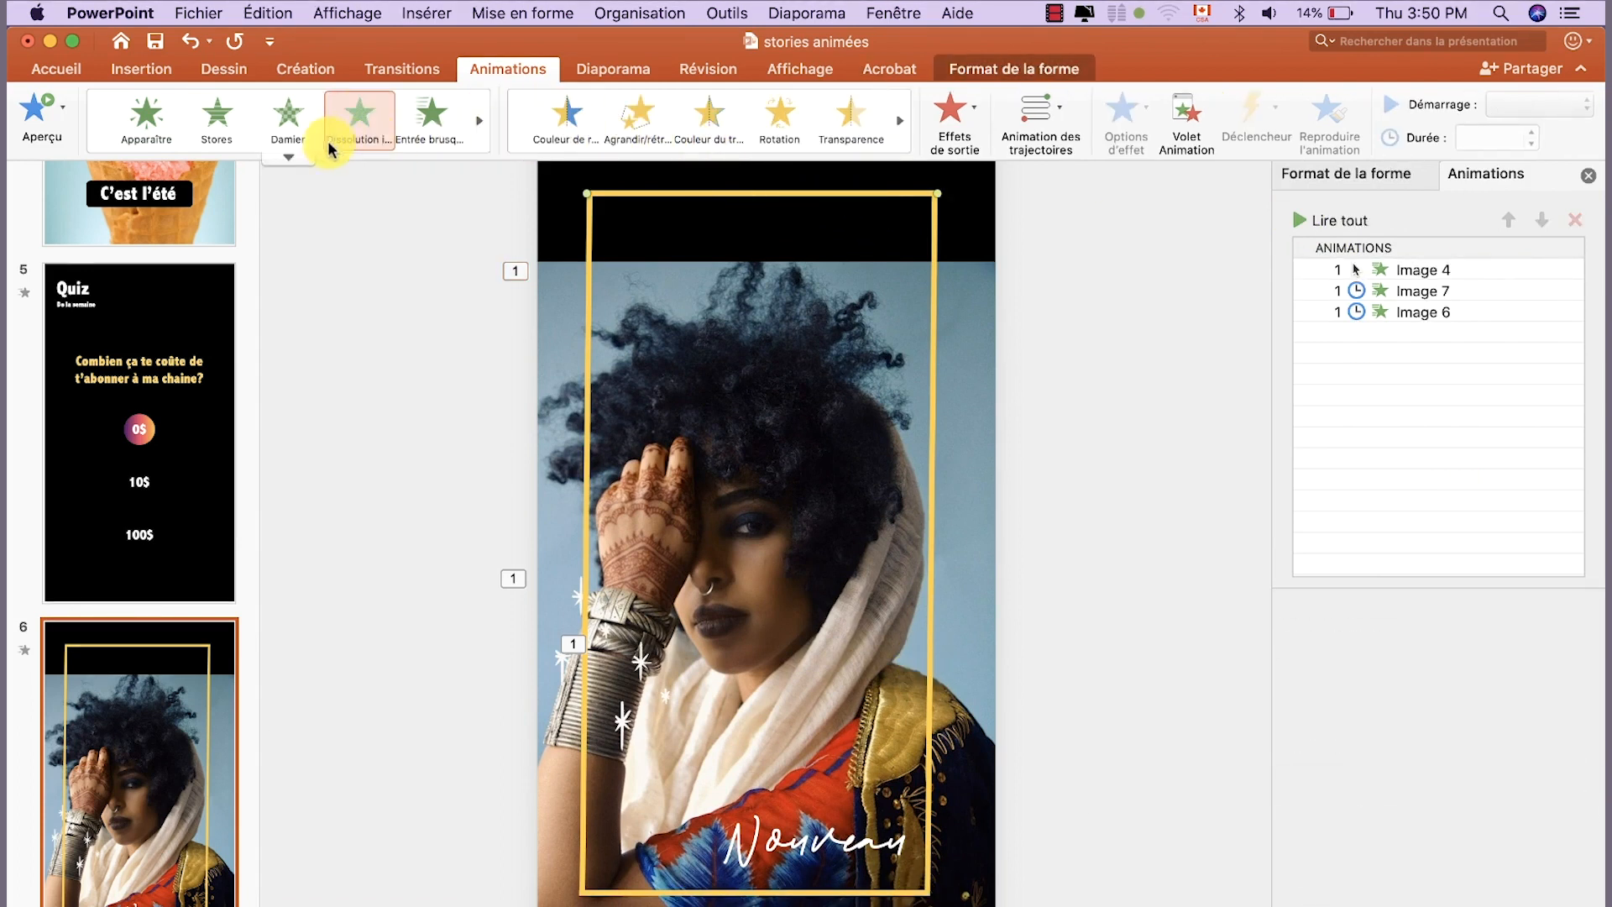
click(290, 156)
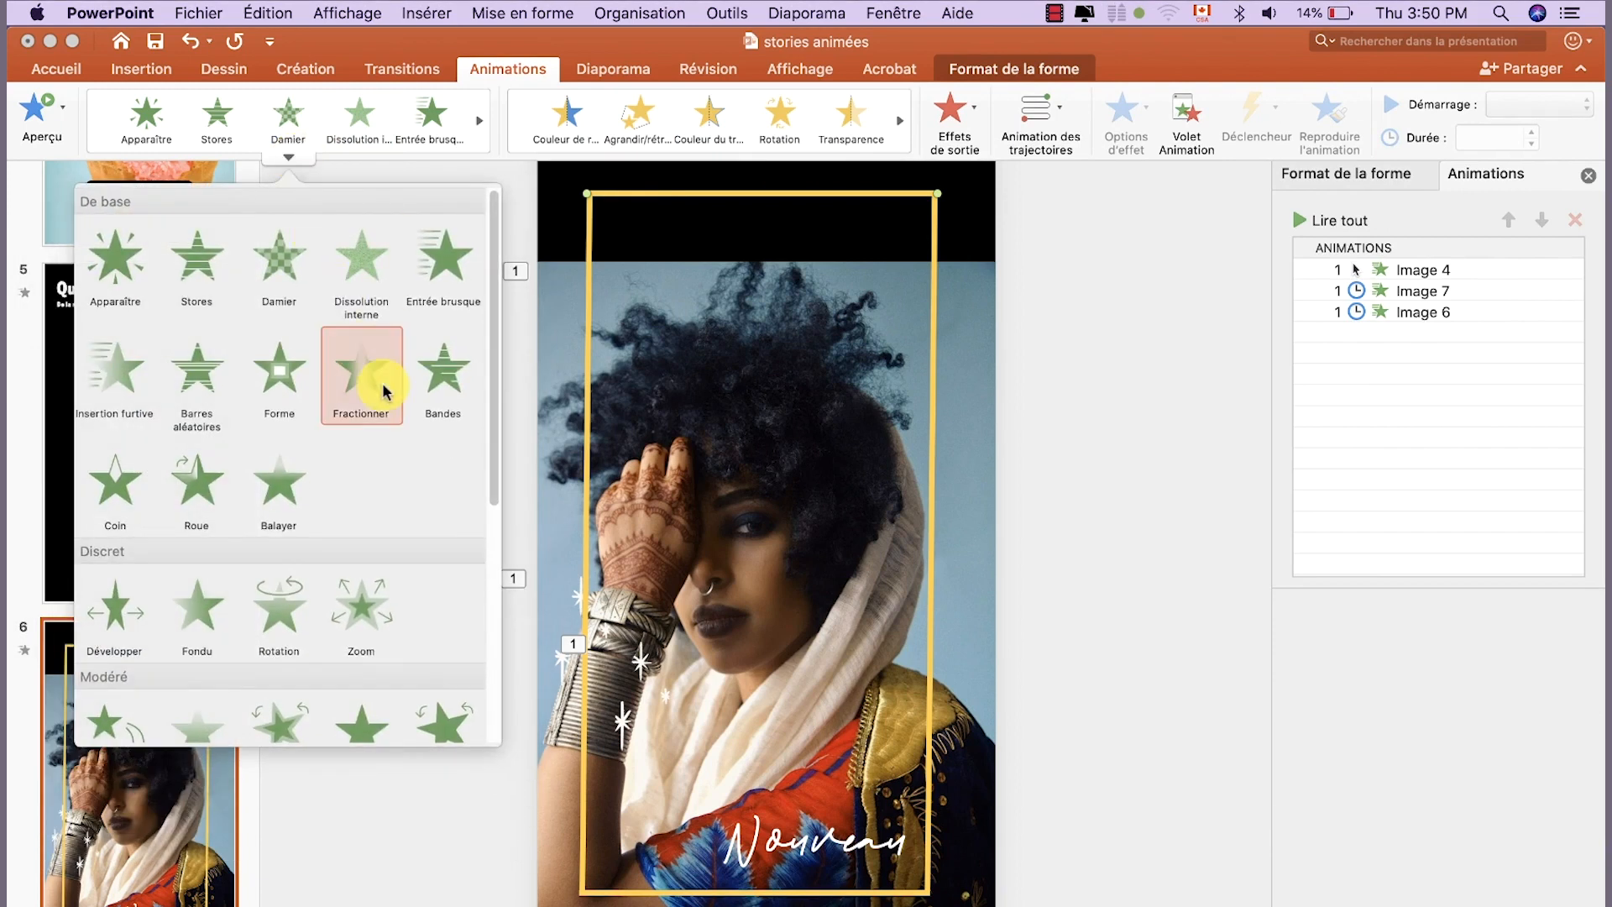
click(294, 501)
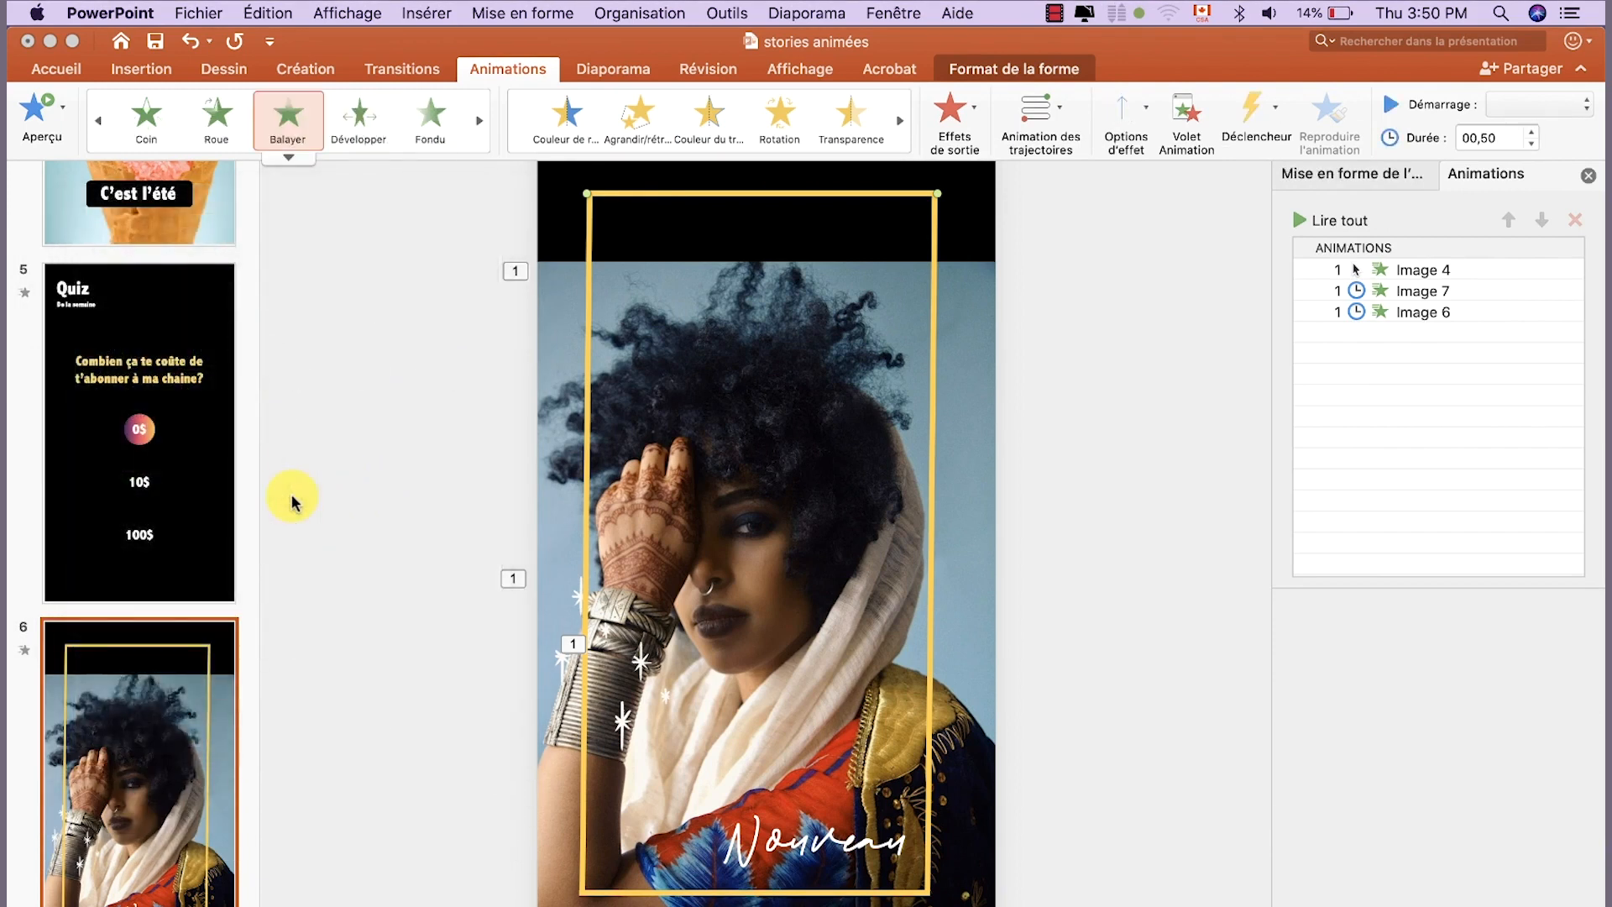
click(1138, 117)
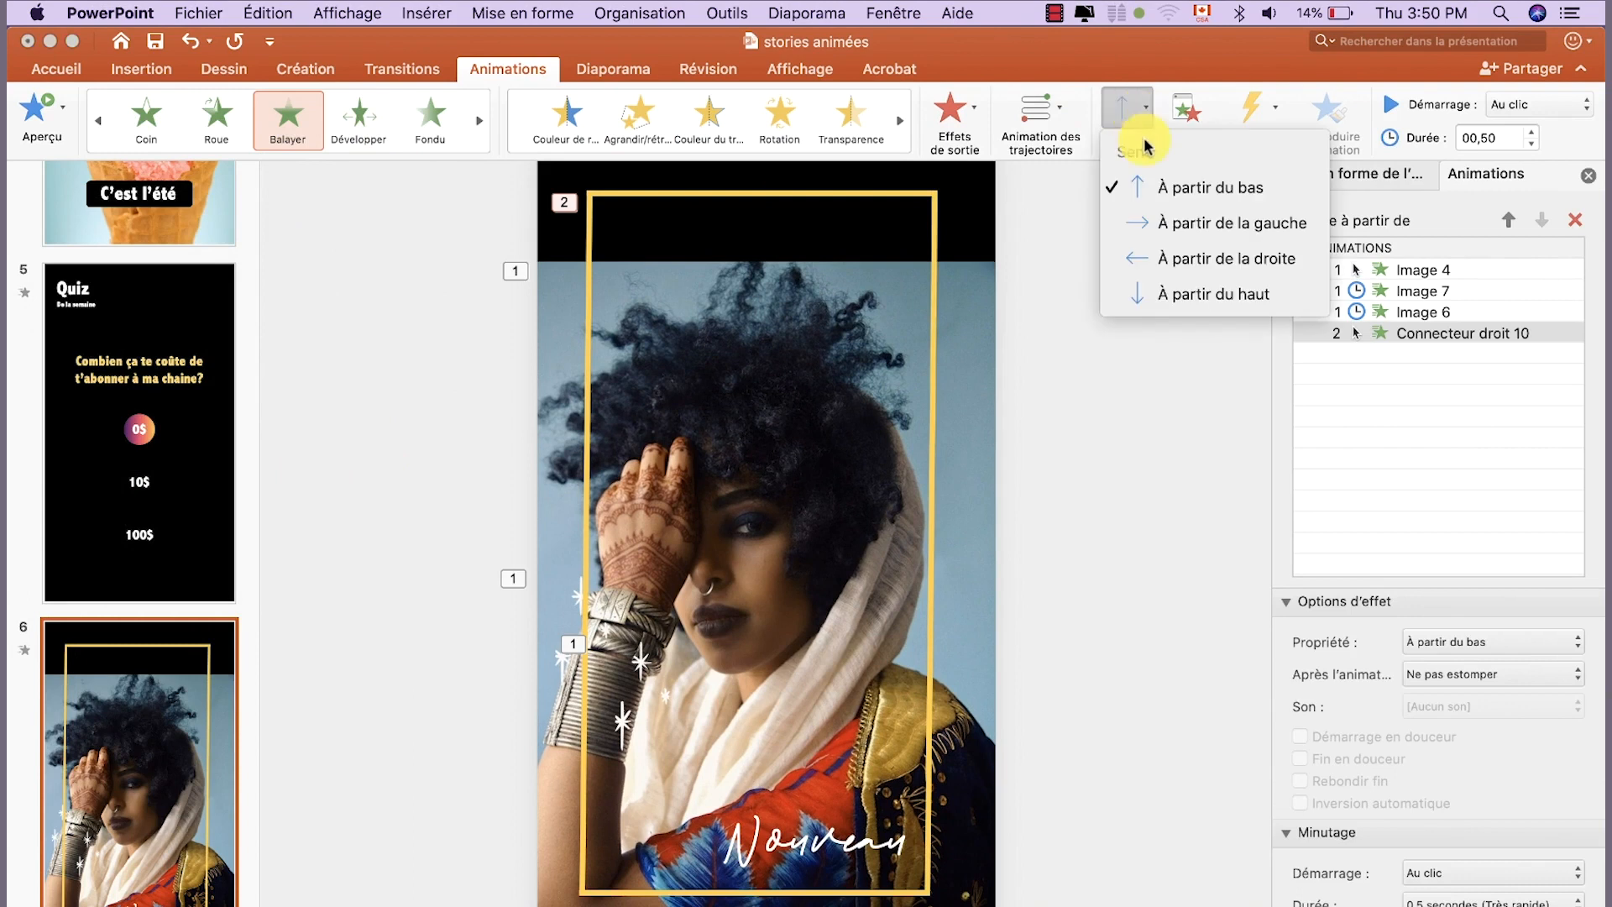
click(1172, 225)
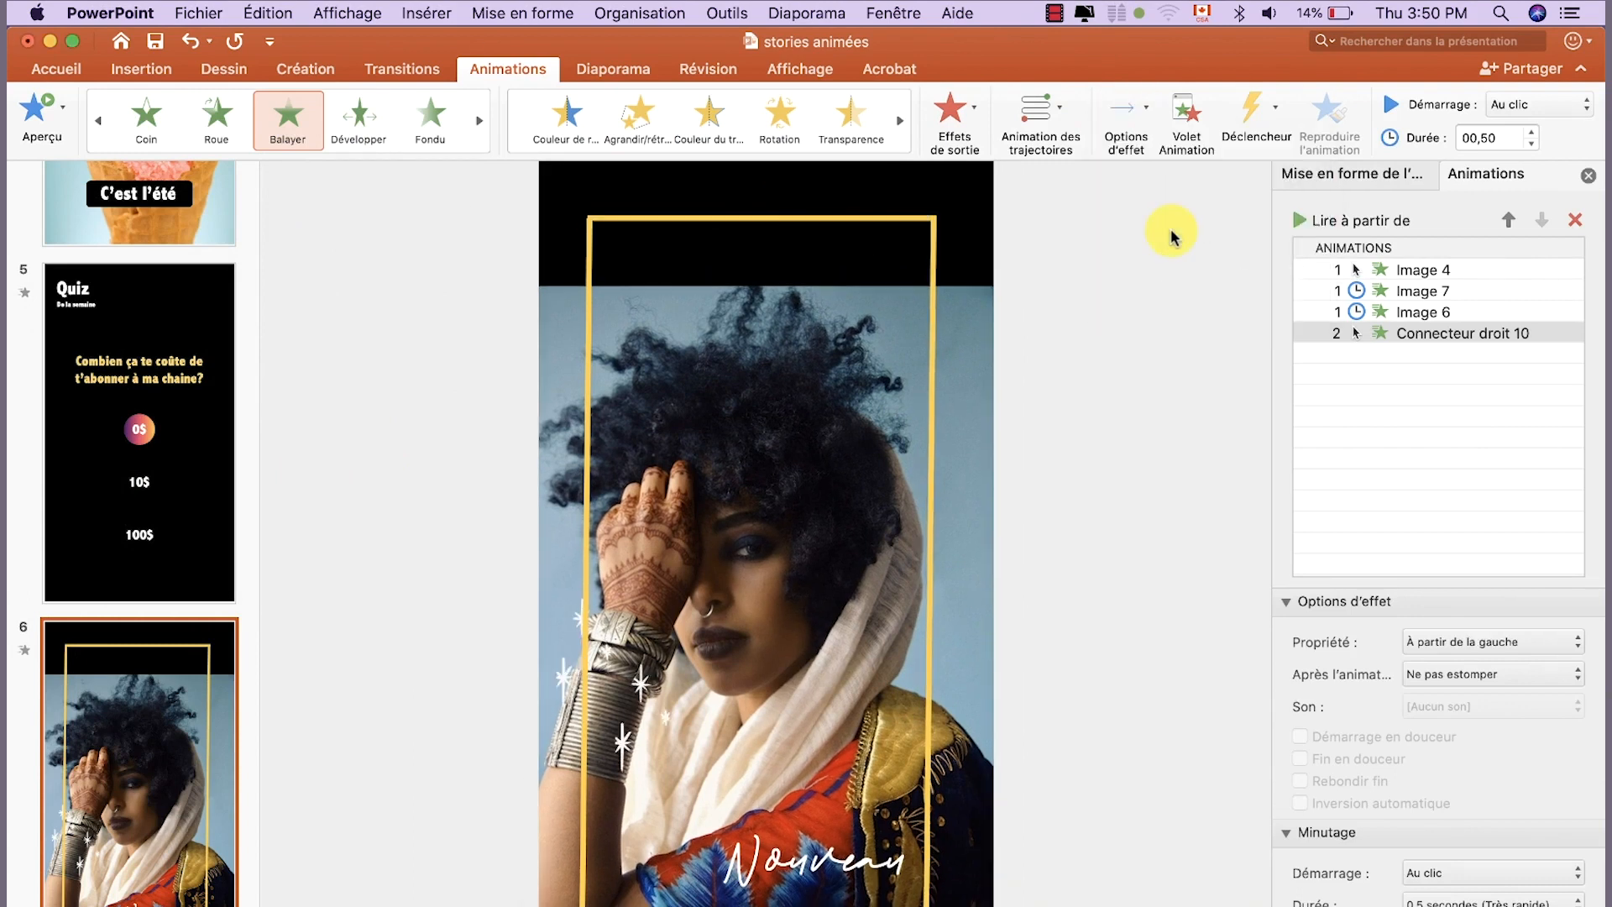
click(1536, 104)
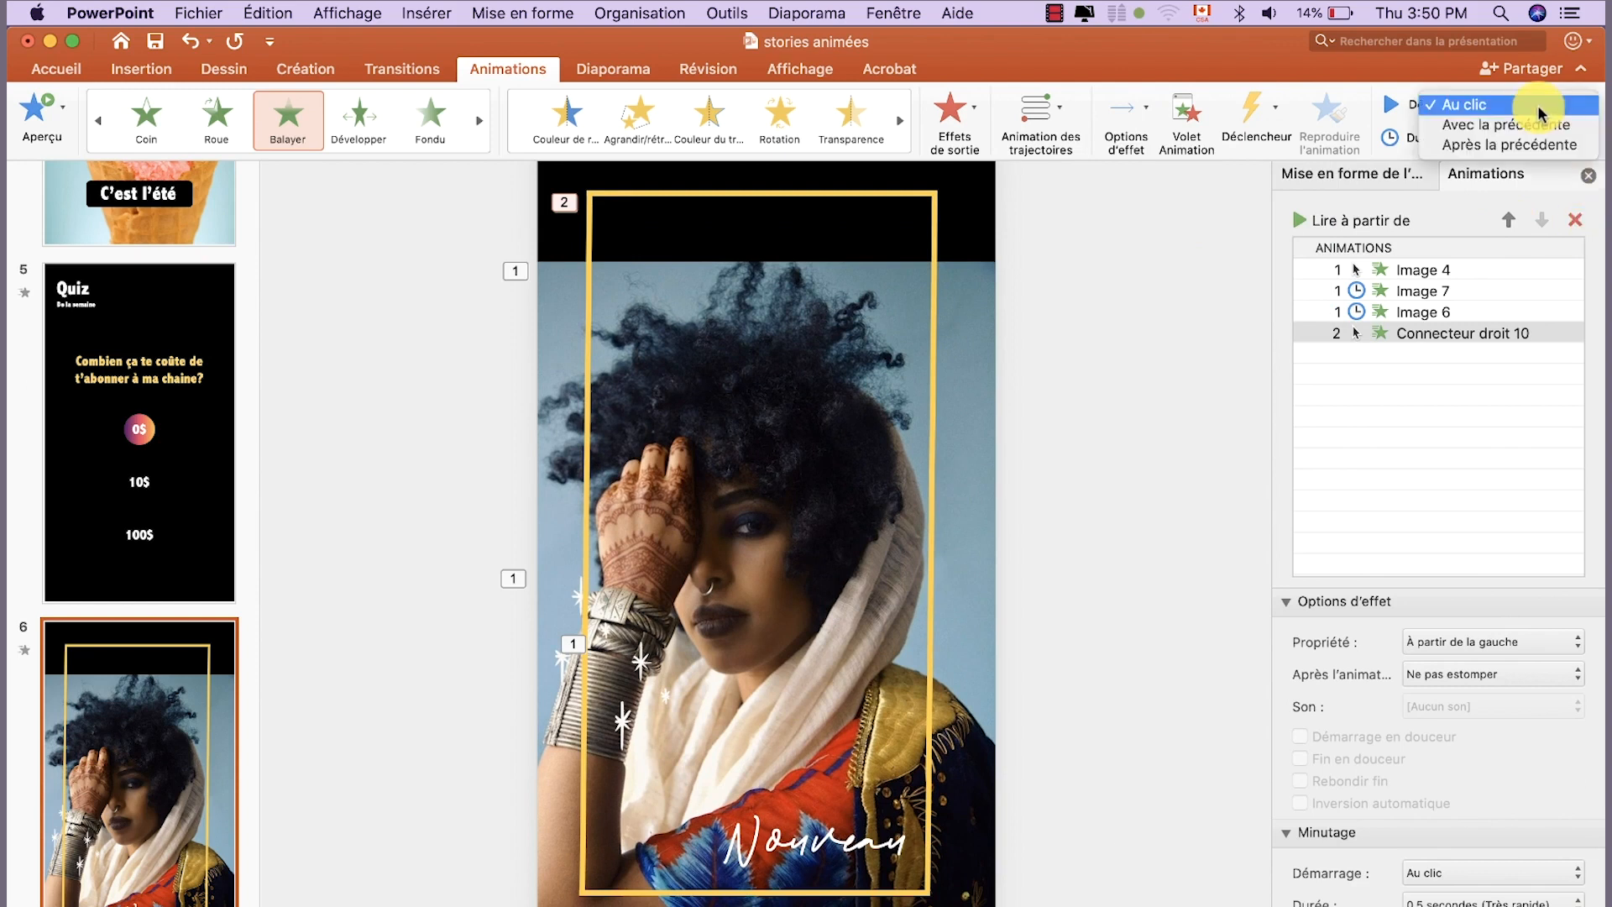
click(1552, 145)
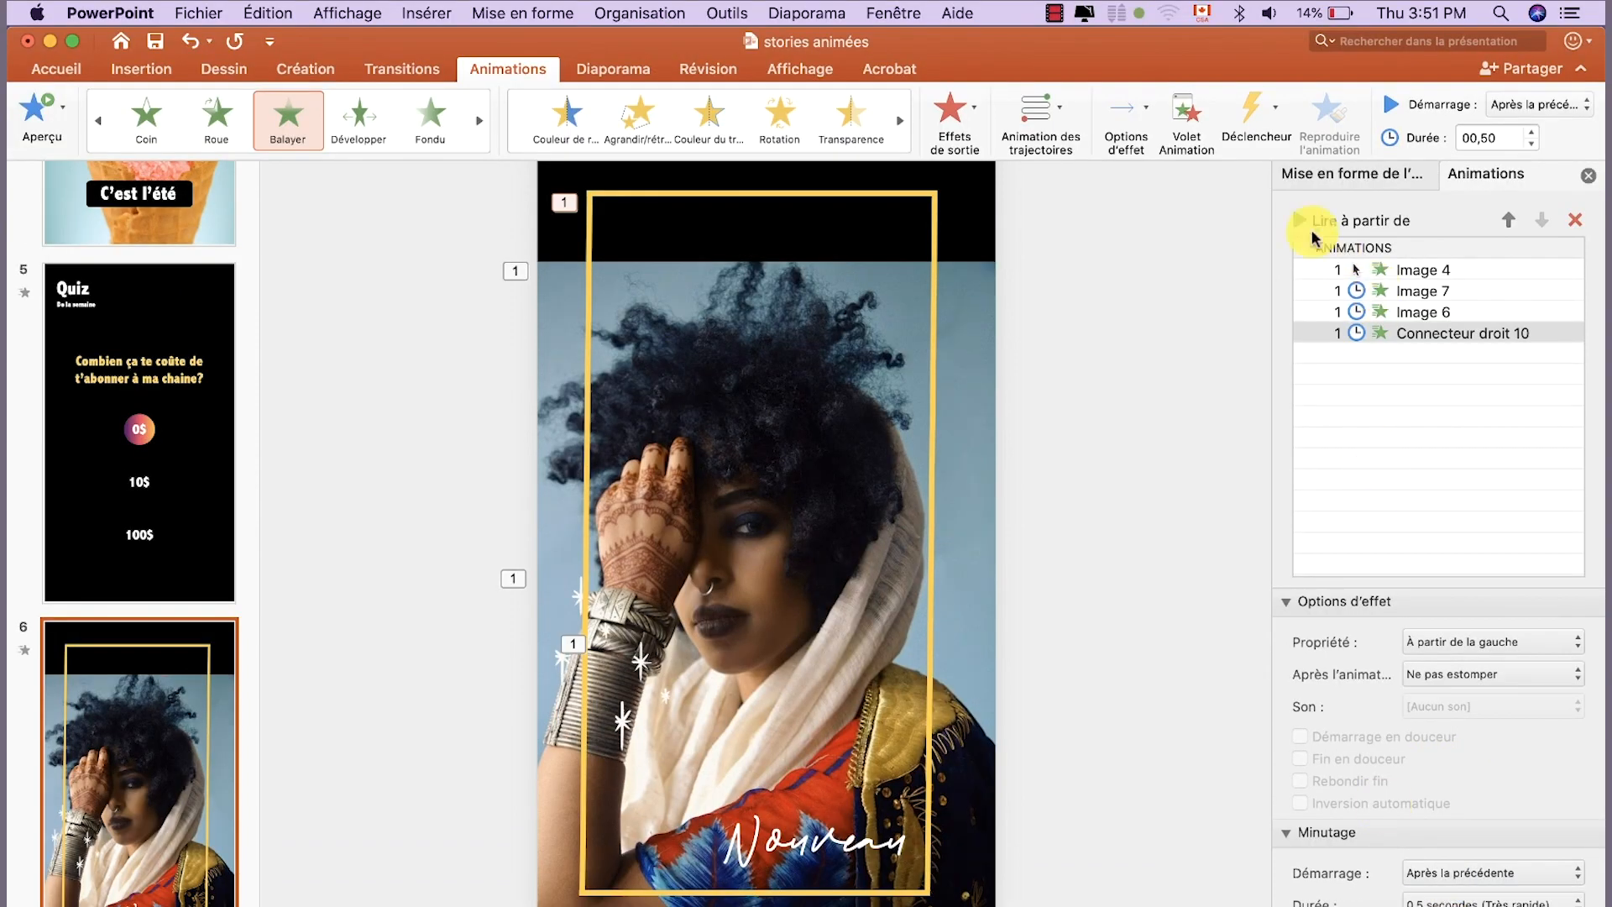
Preview the animations starting from the photo and increase the animation delay of the frame's top line
click(1373, 269)
click(1302, 220)
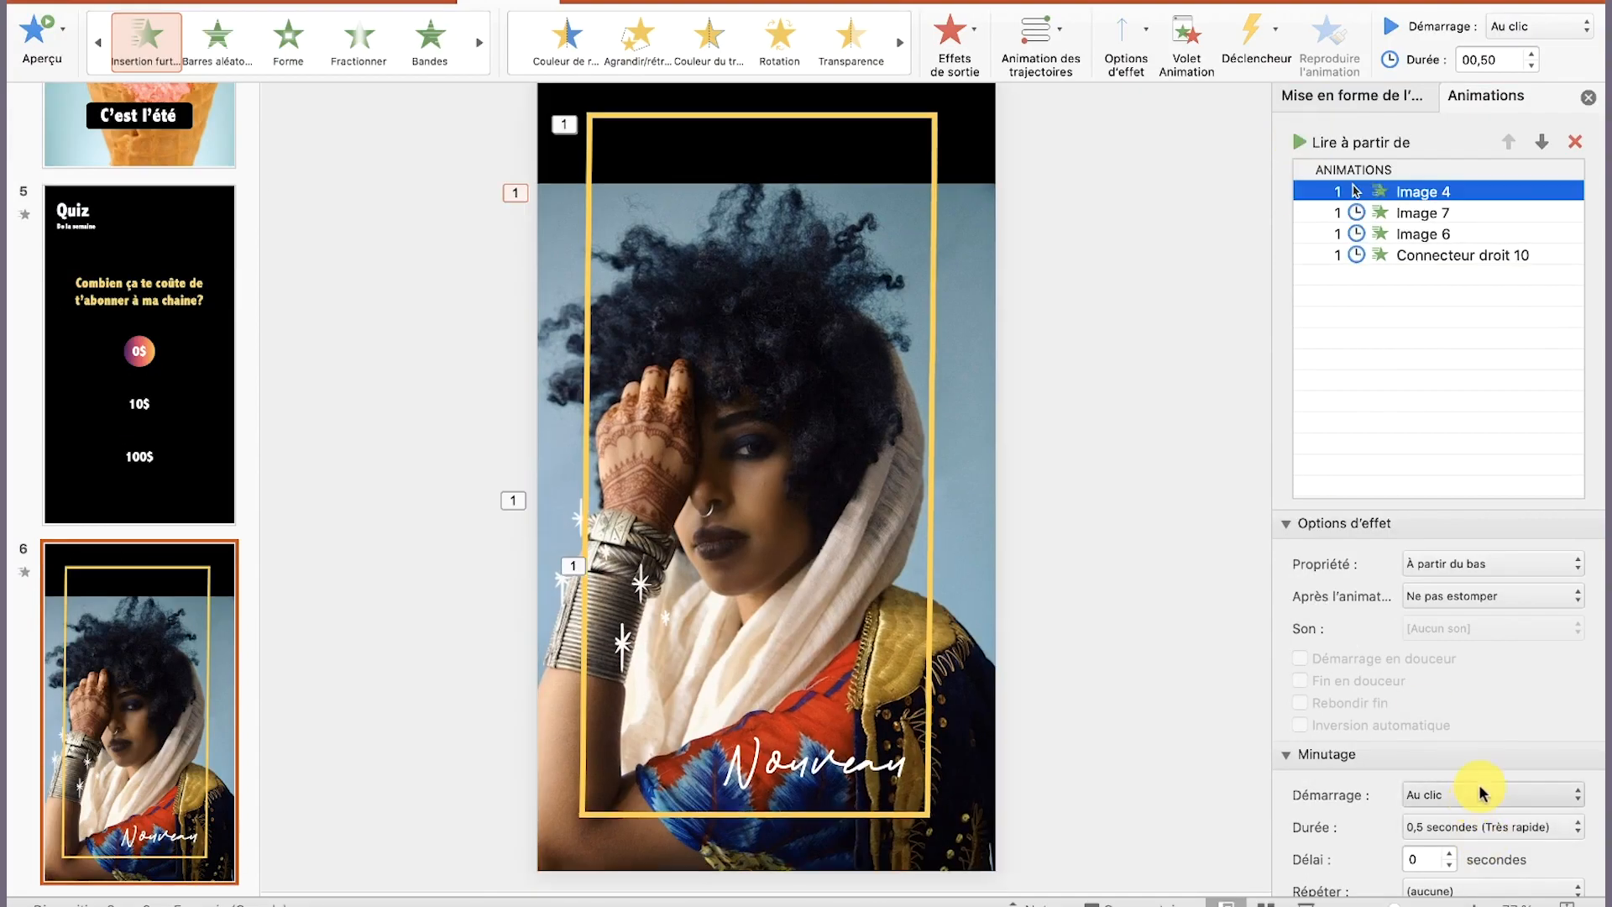
click(1438, 254)
click(1450, 854)
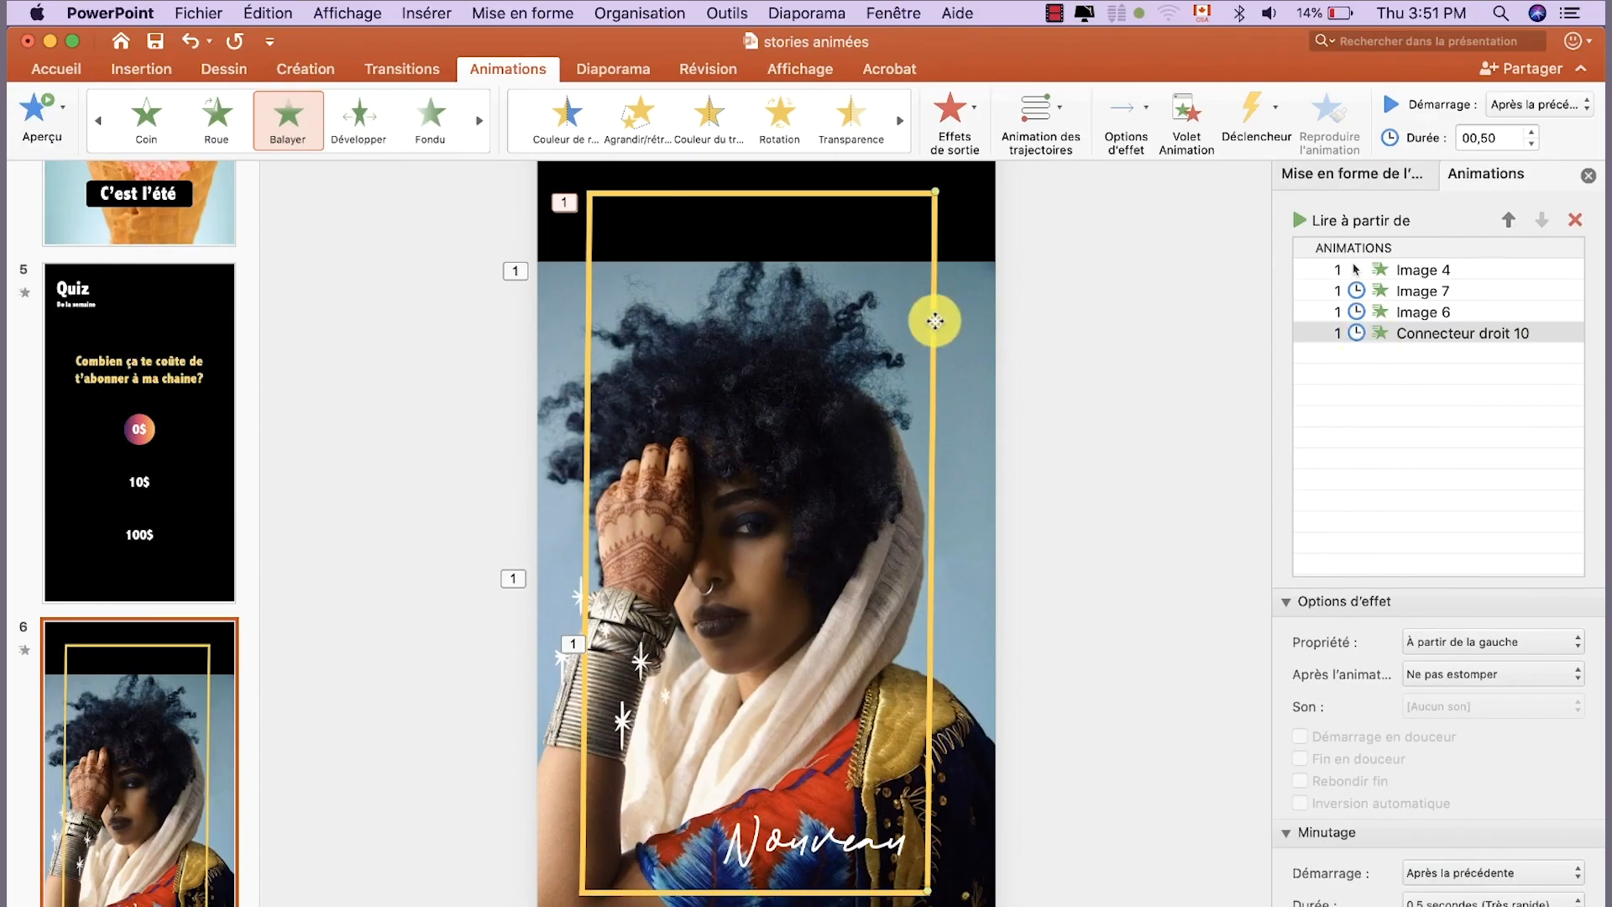
Apply the Balayer entrance to the frame's right line, coming À partir du haut and starting Après la précédente
click(935, 320)
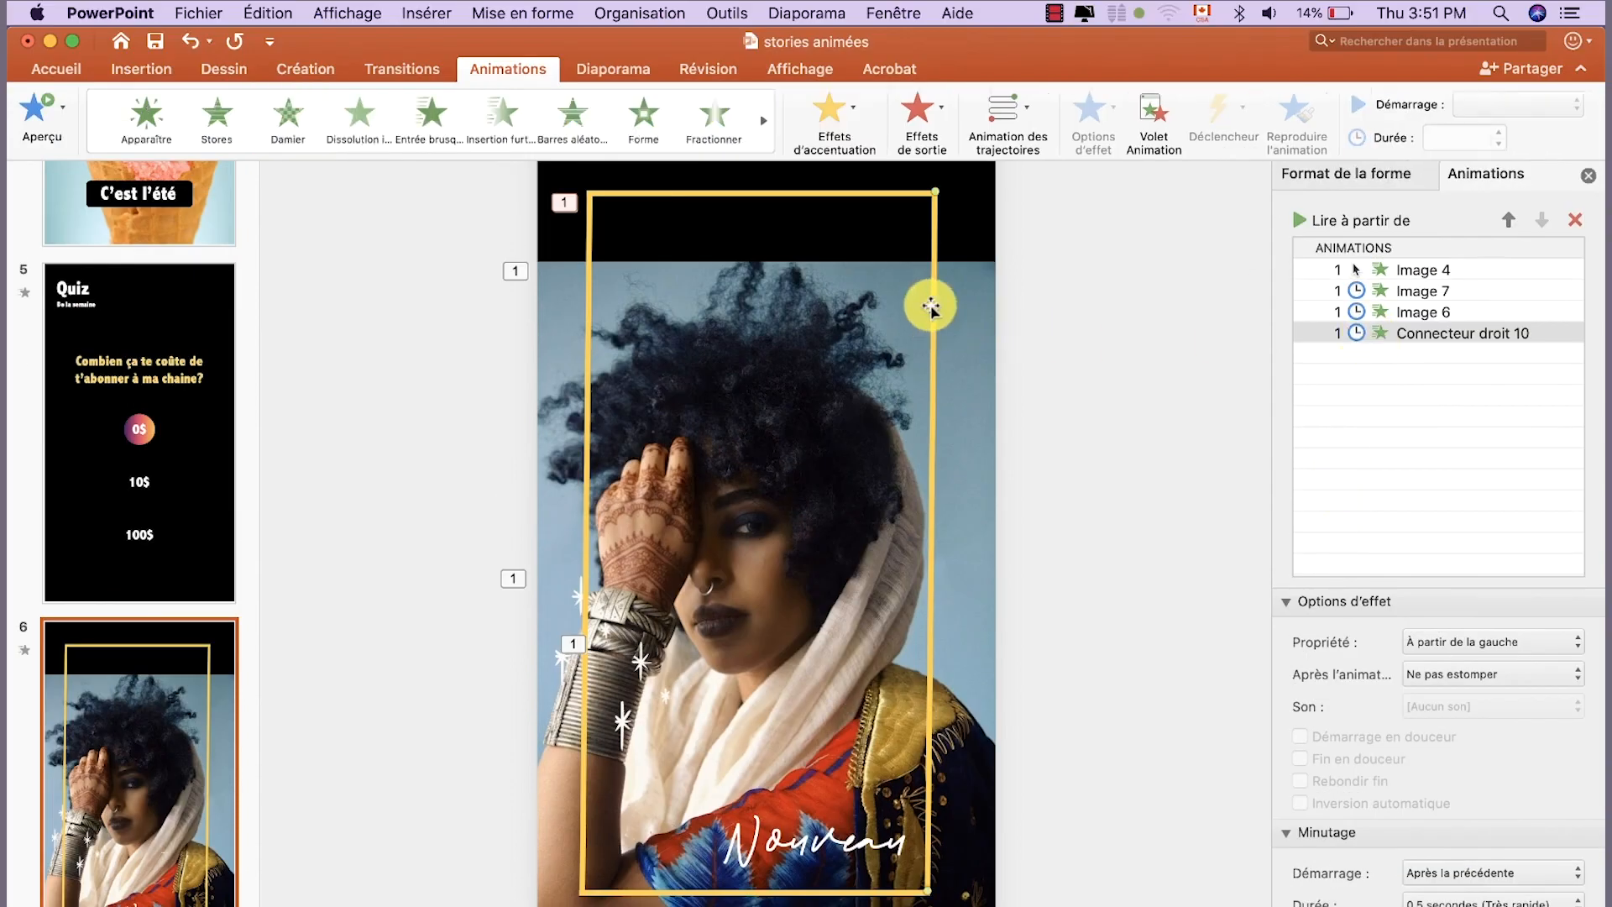
click(442, 156)
click(440, 499)
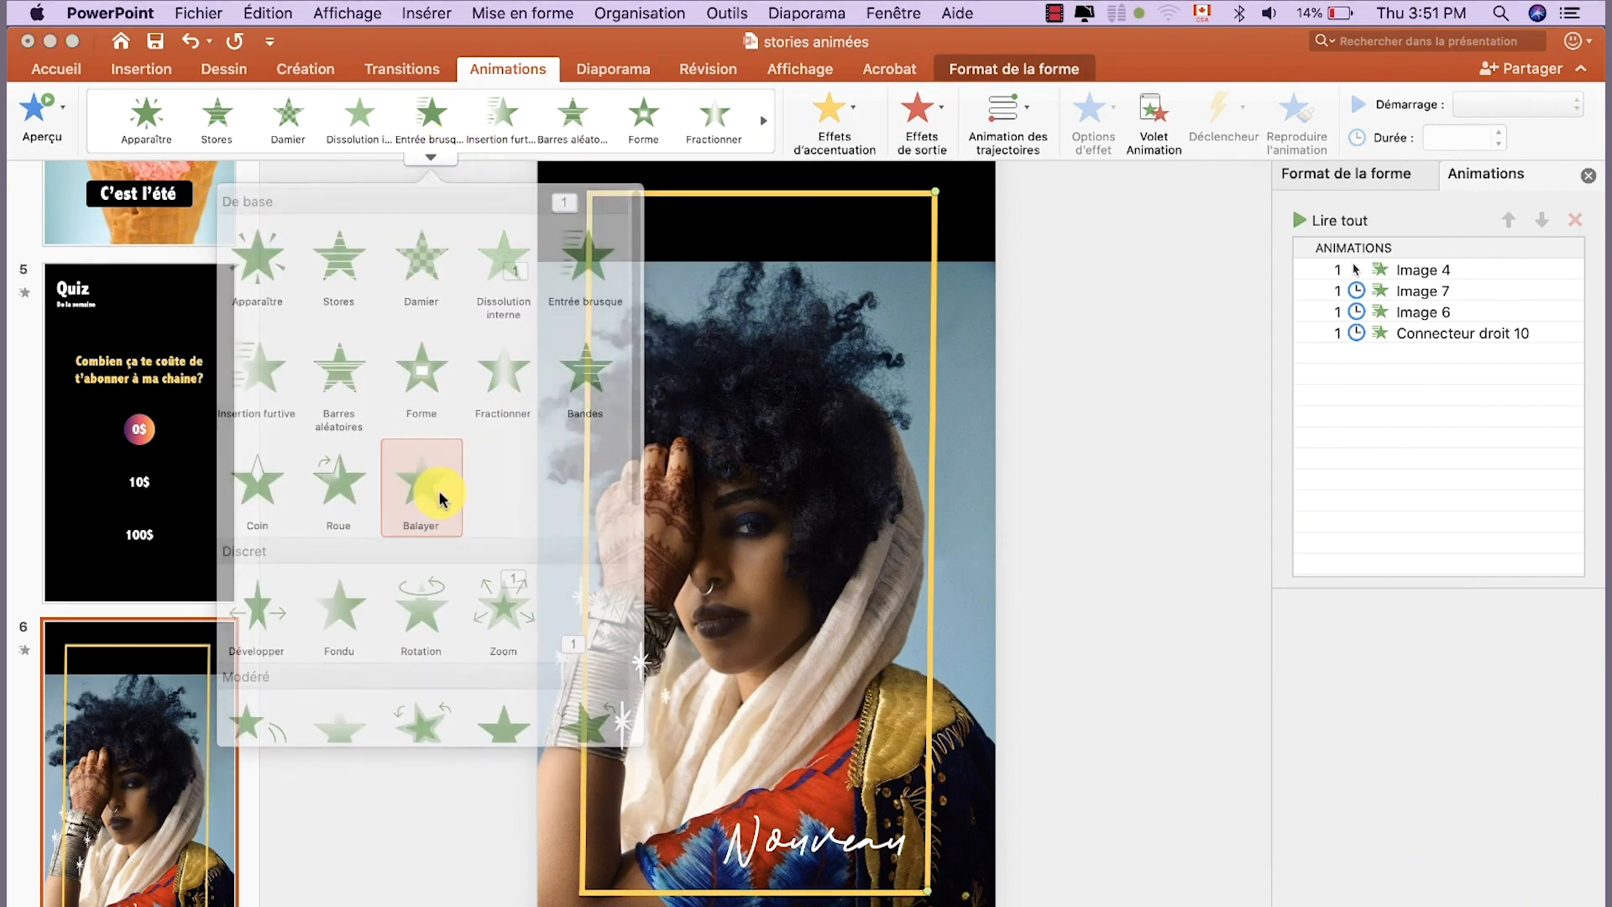
click(1145, 116)
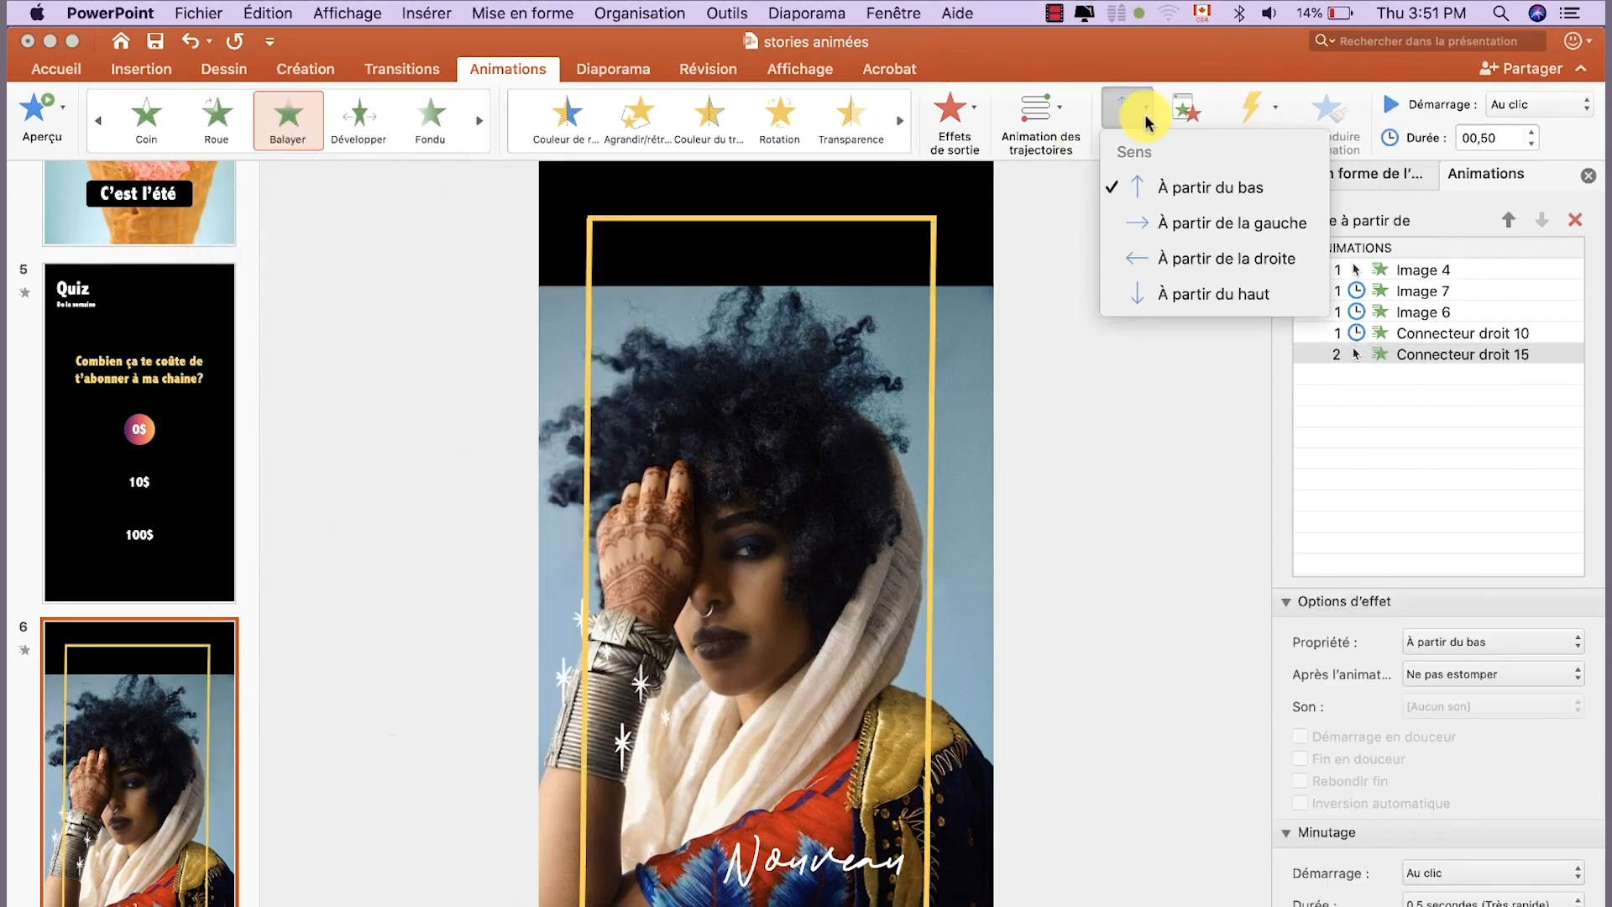
click(1190, 294)
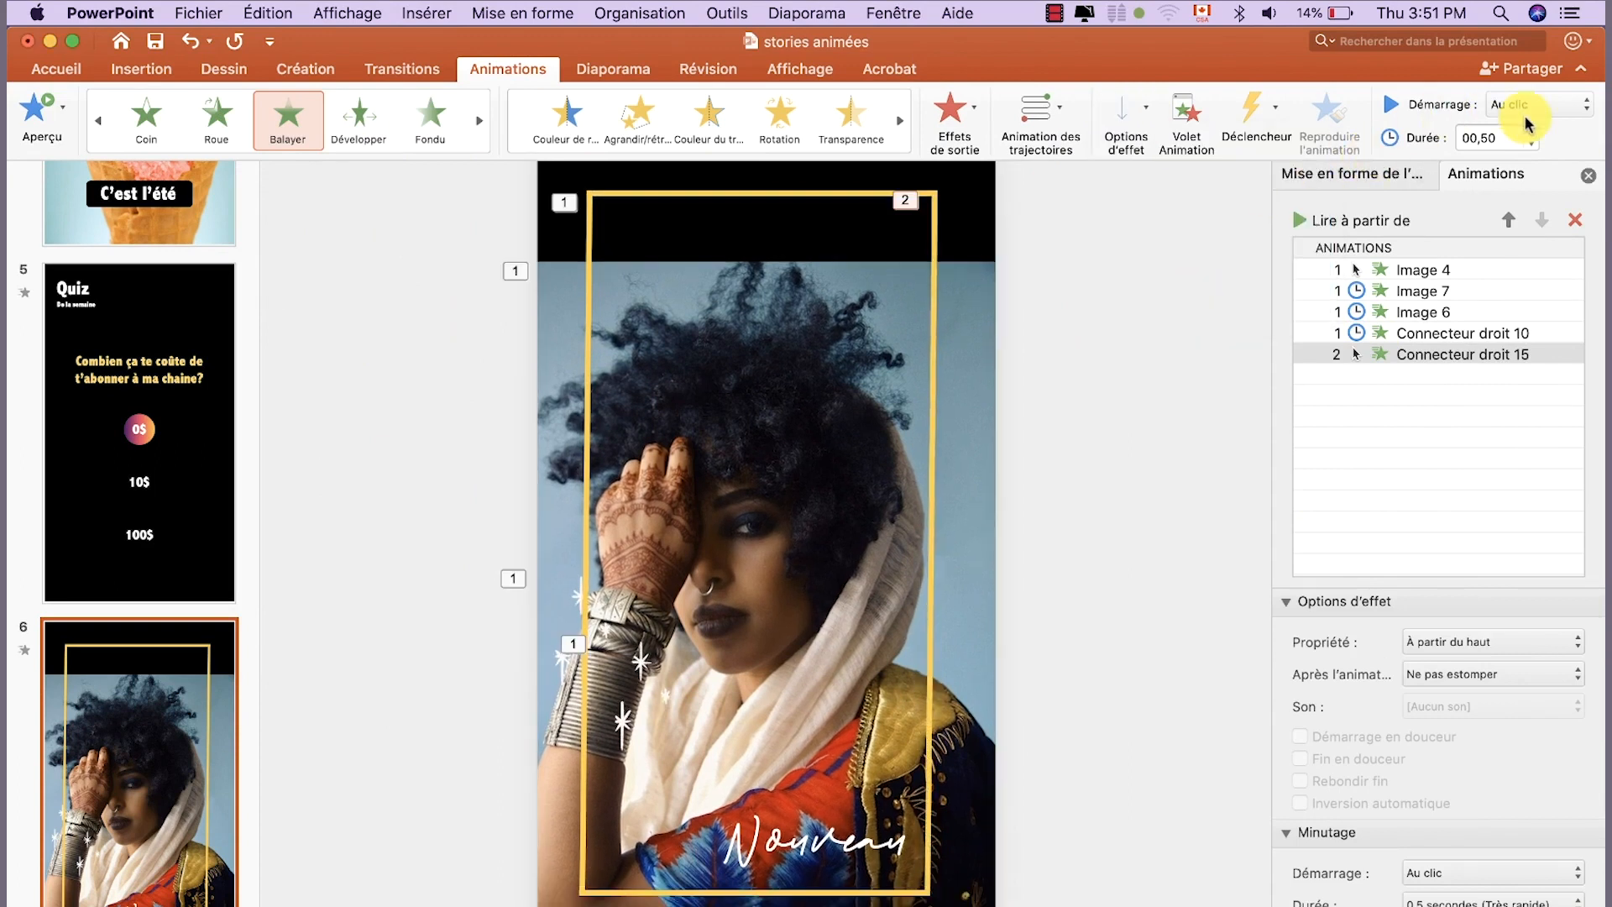
click(1526, 119)
click(1523, 141)
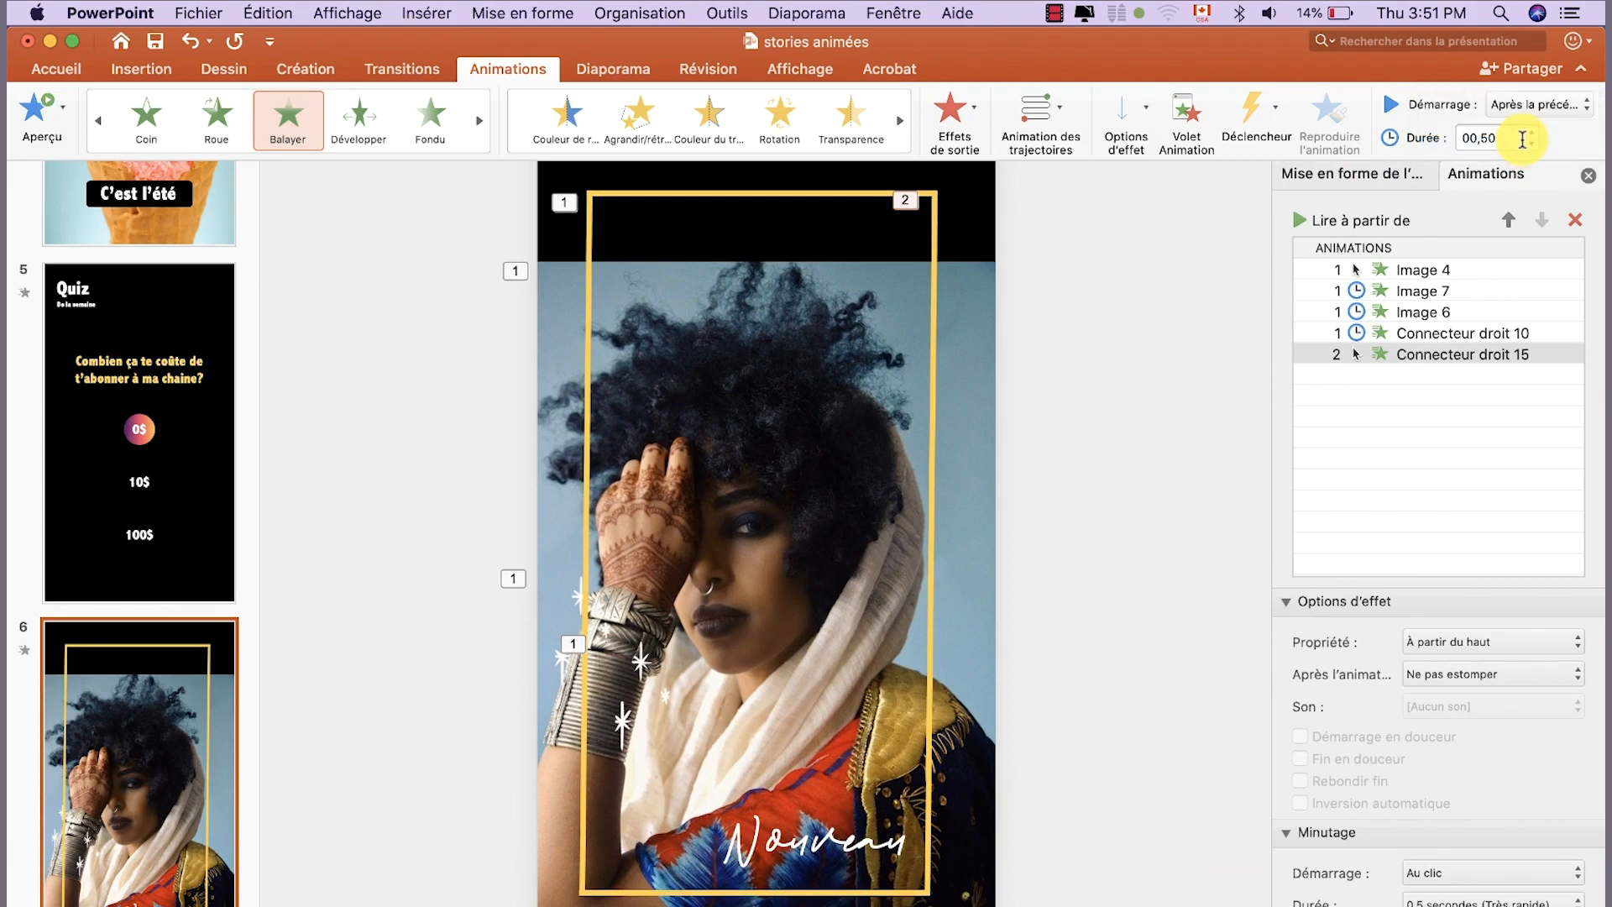
Apply the Balayer entrance to the frame's bottom line, coming À partir de la droite and starting Après la précédente
click(823, 889)
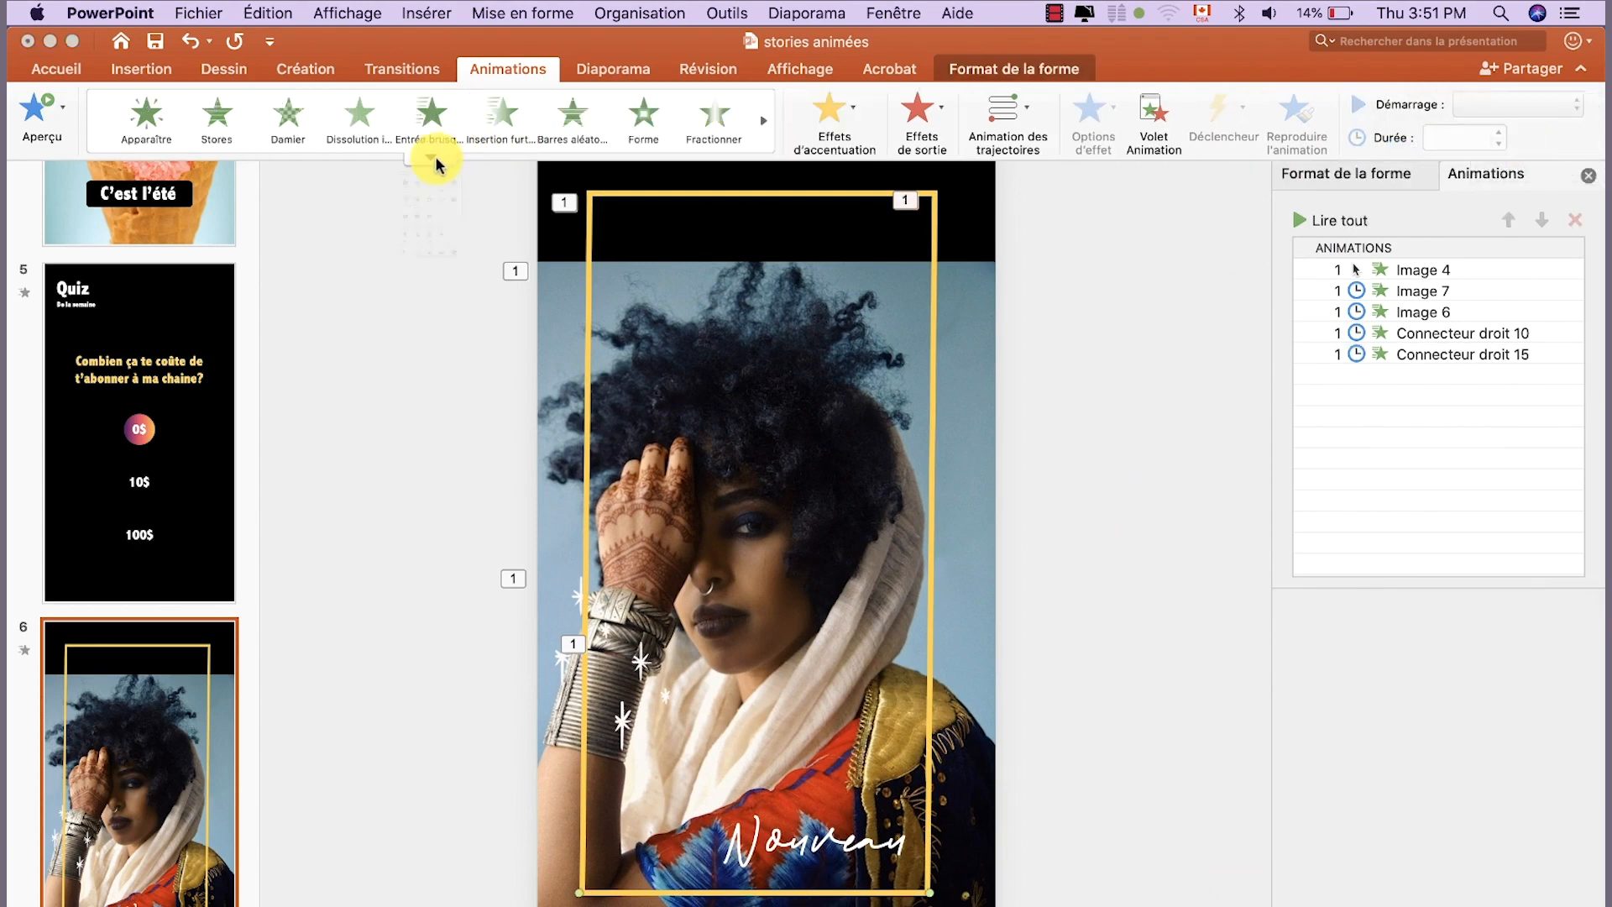
click(431, 158)
click(443, 504)
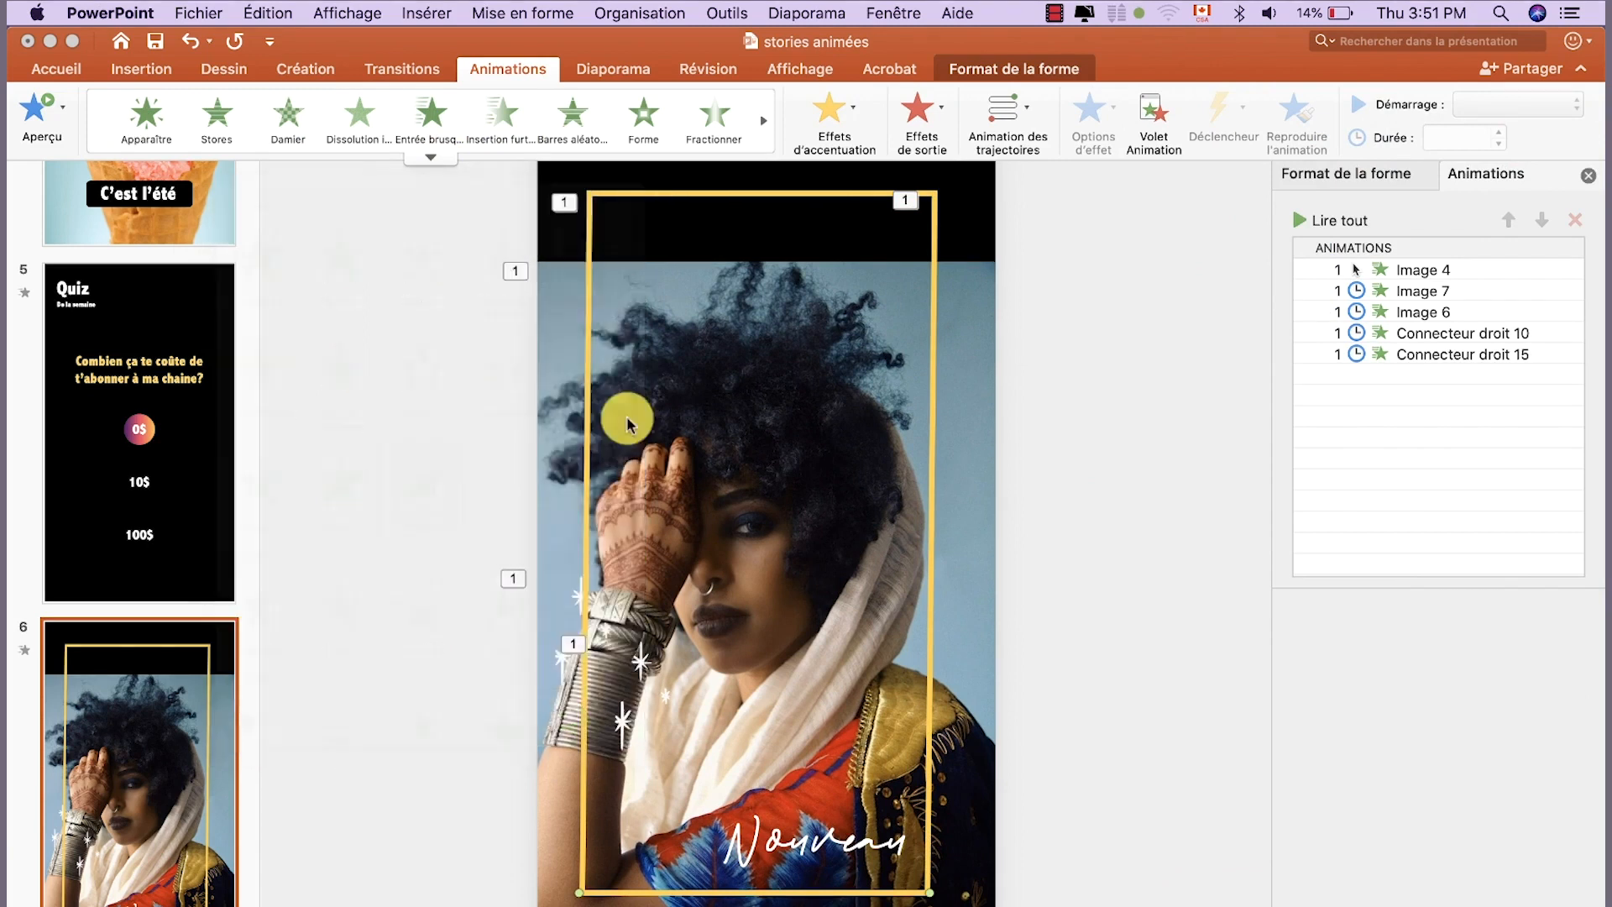
click(1127, 109)
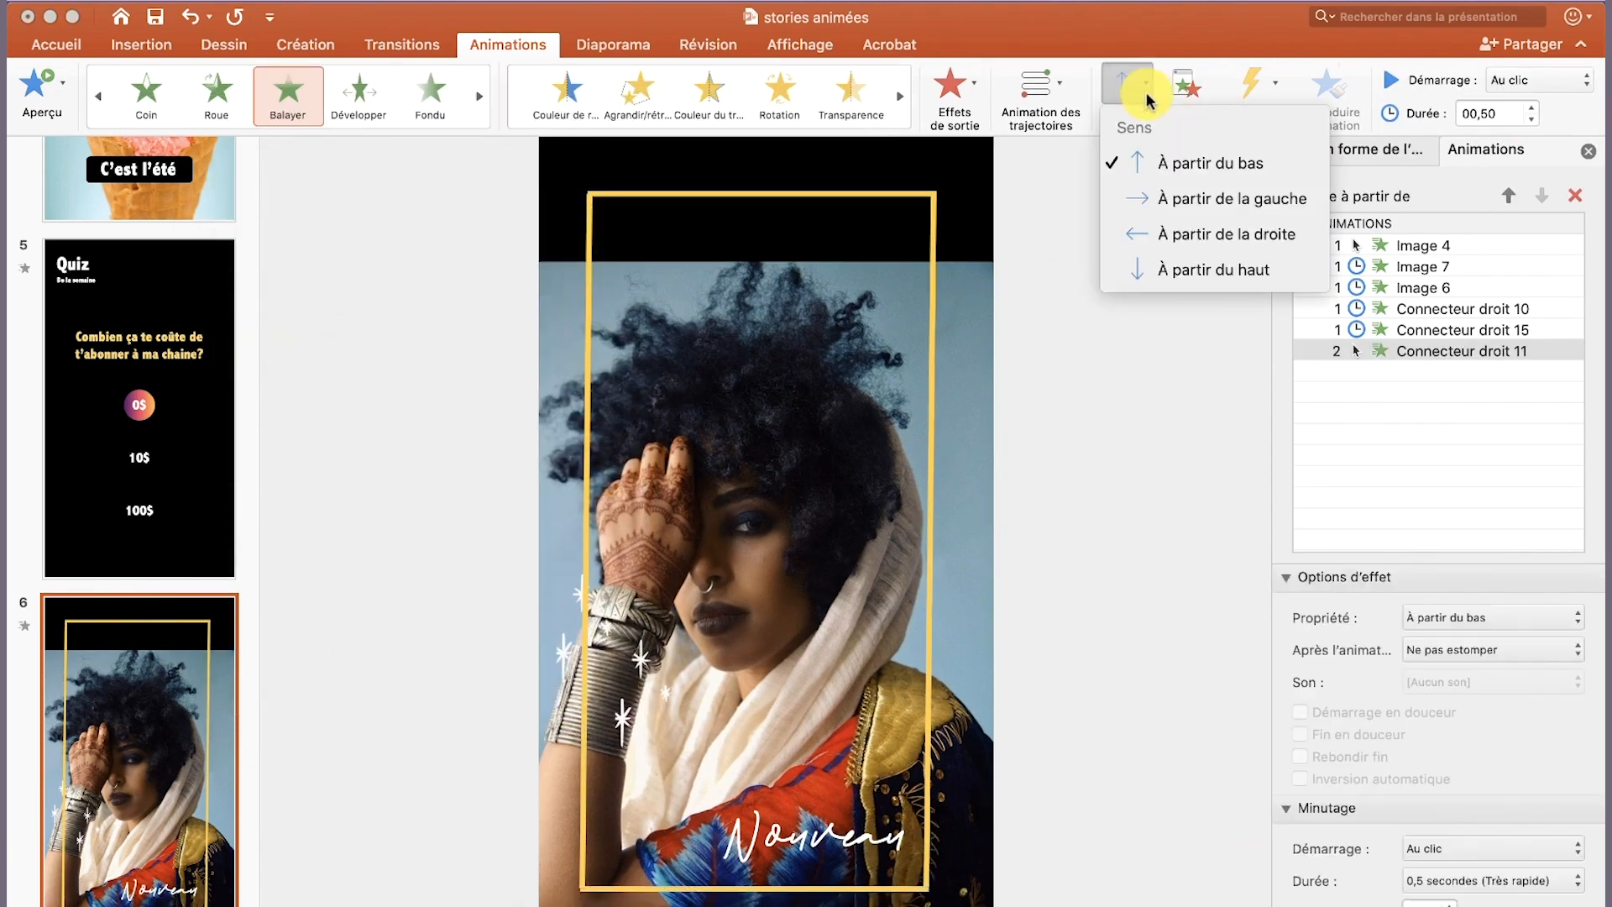
click(1223, 235)
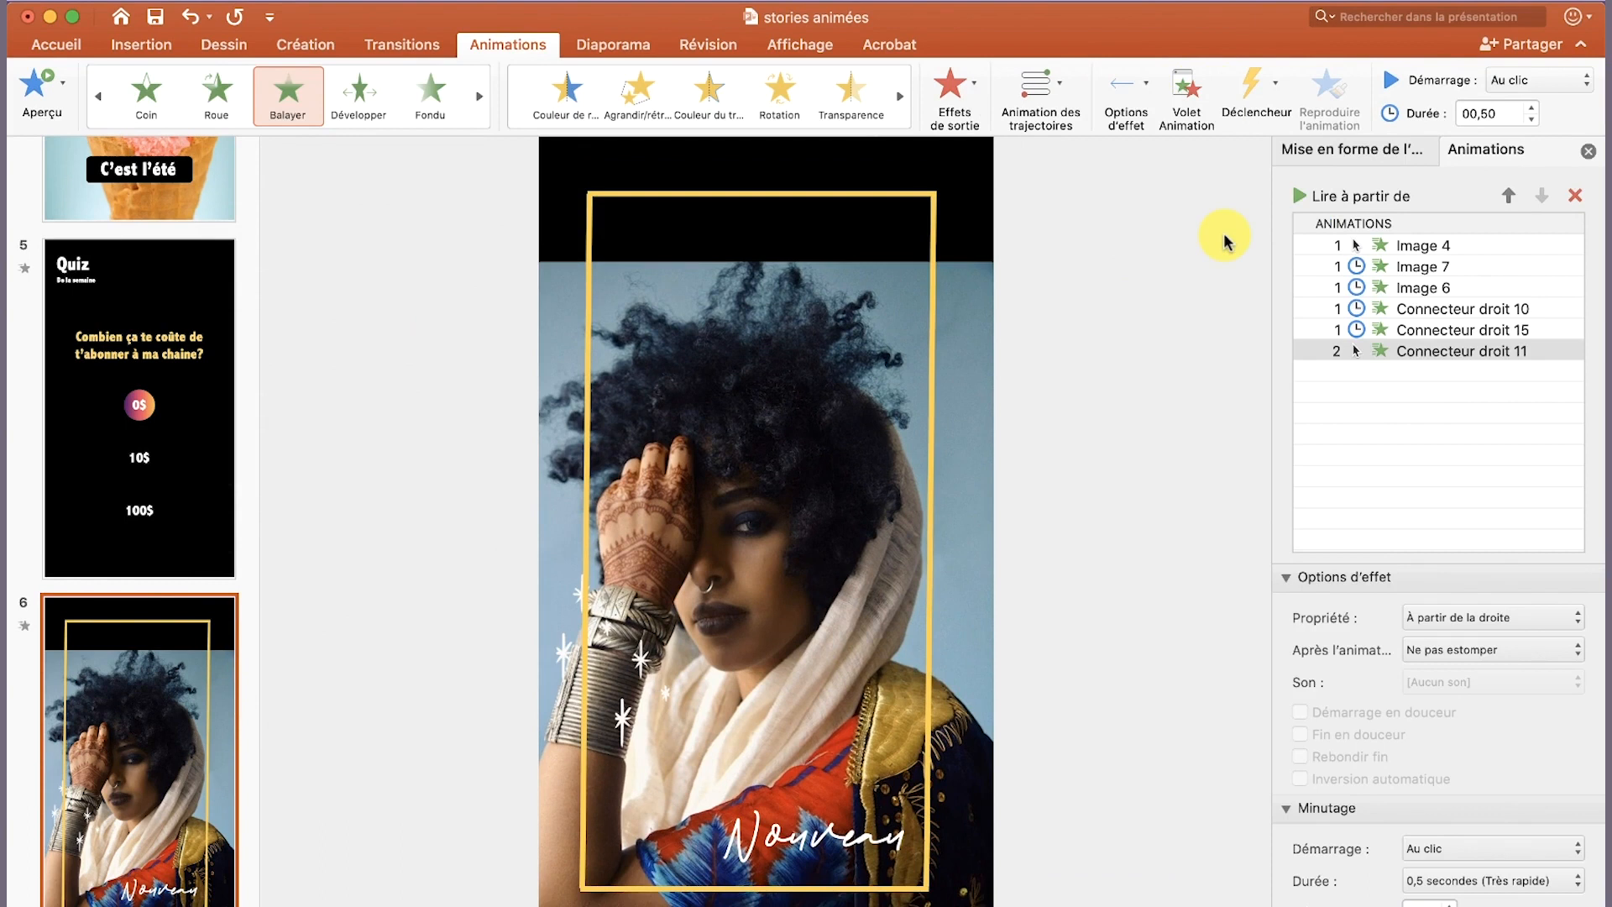
click(1519, 97)
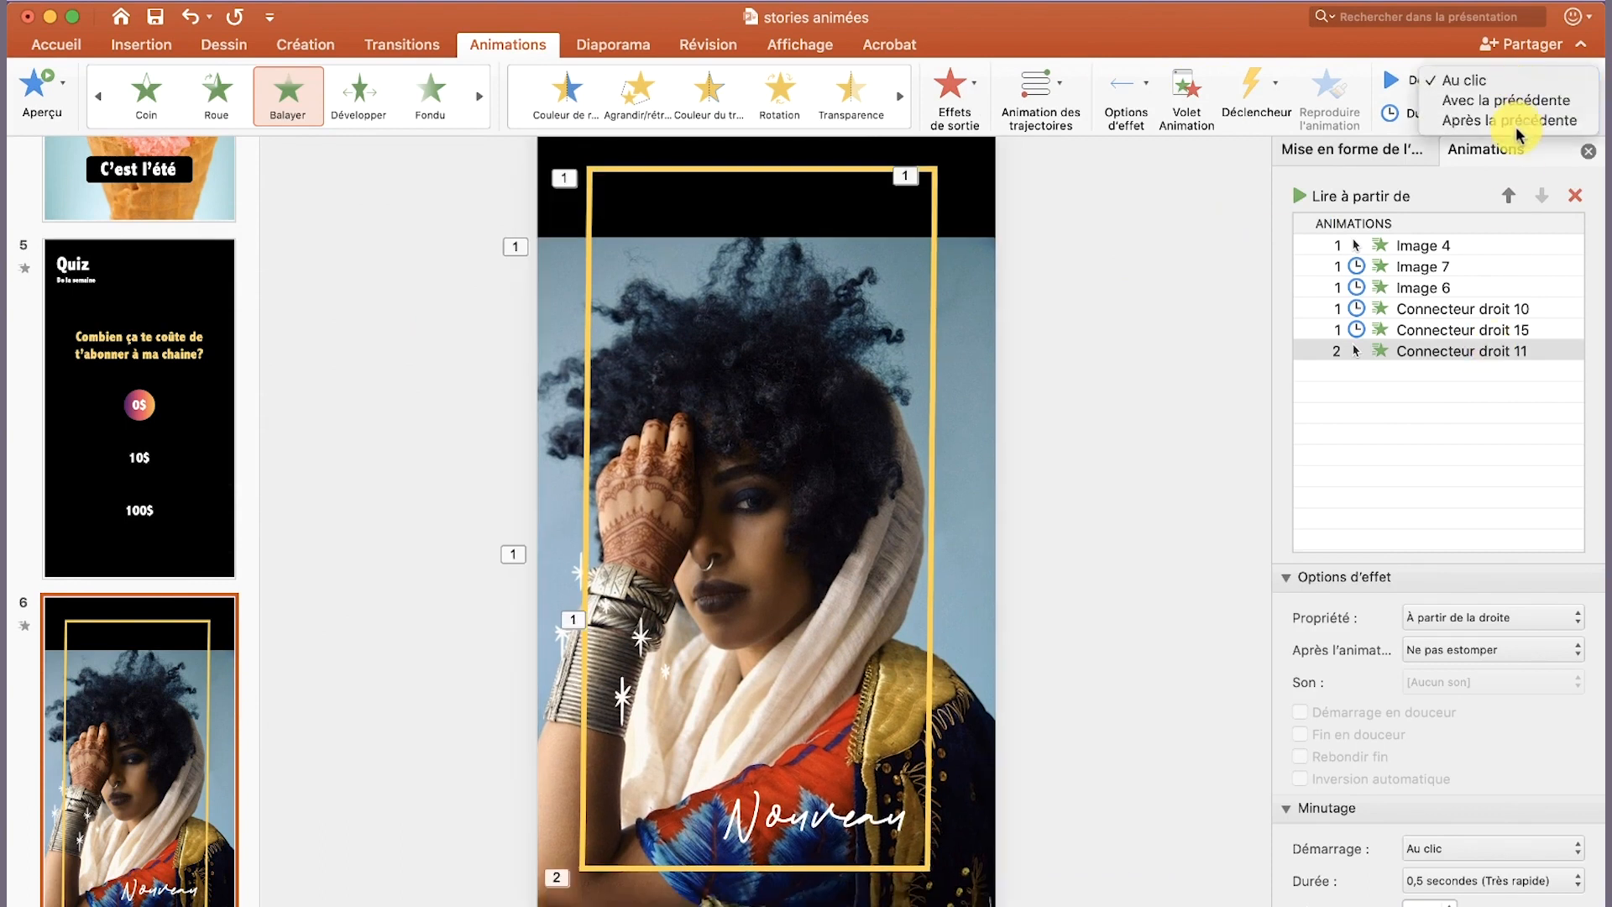
click(1514, 123)
Apply the Balayer entrance to the frame's left line, coming À partir du bas and starting Après la précédente
click(585, 488)
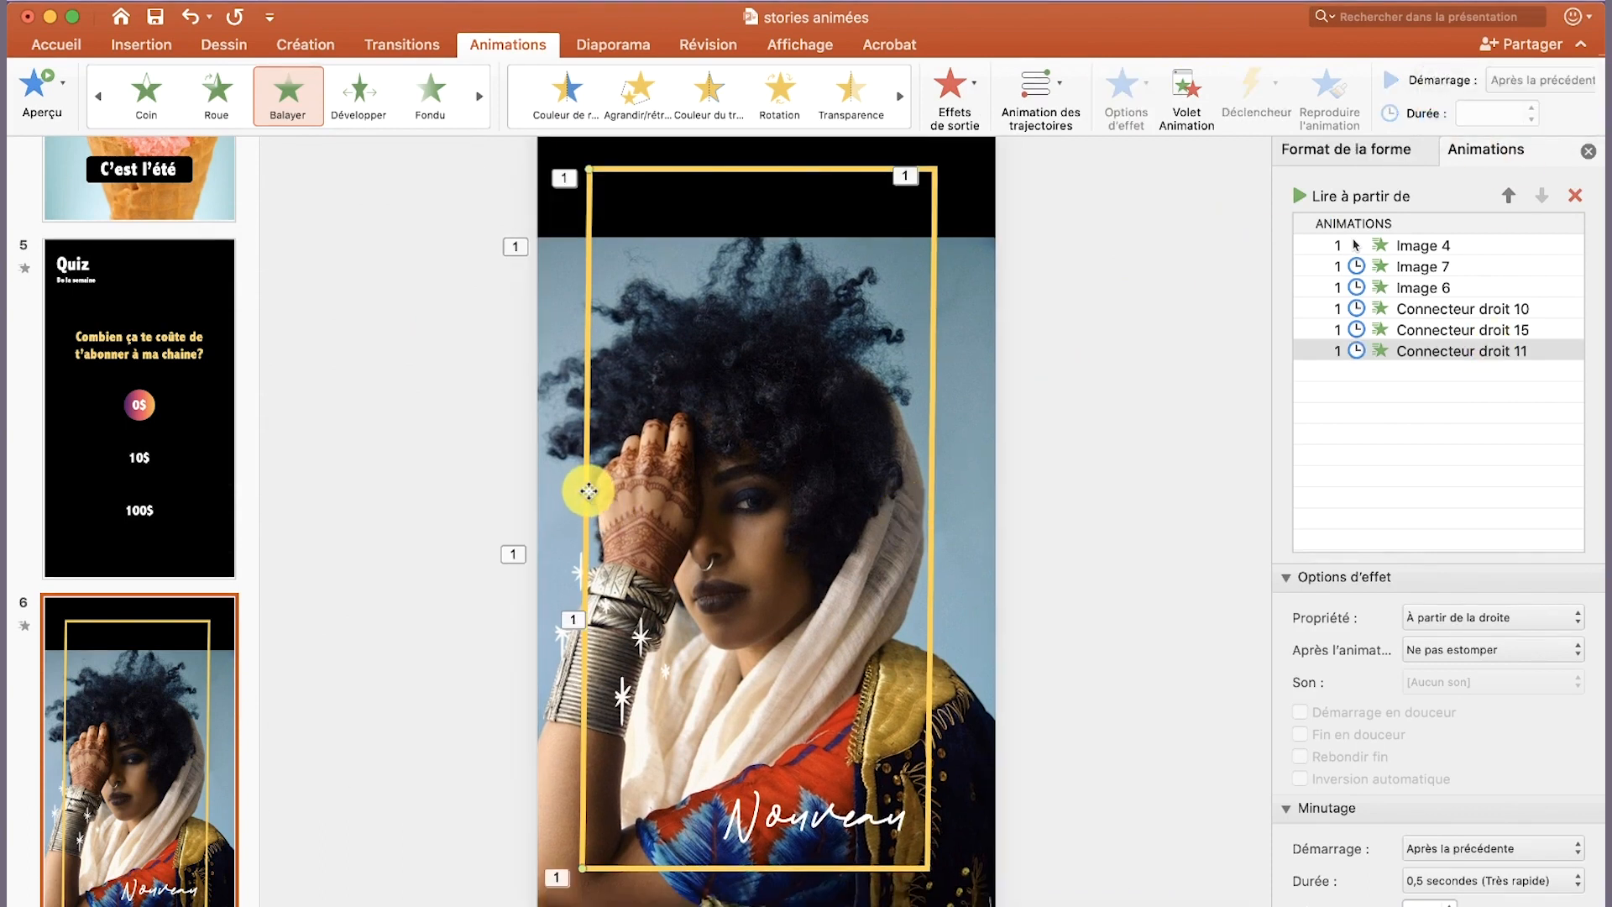
click(446, 129)
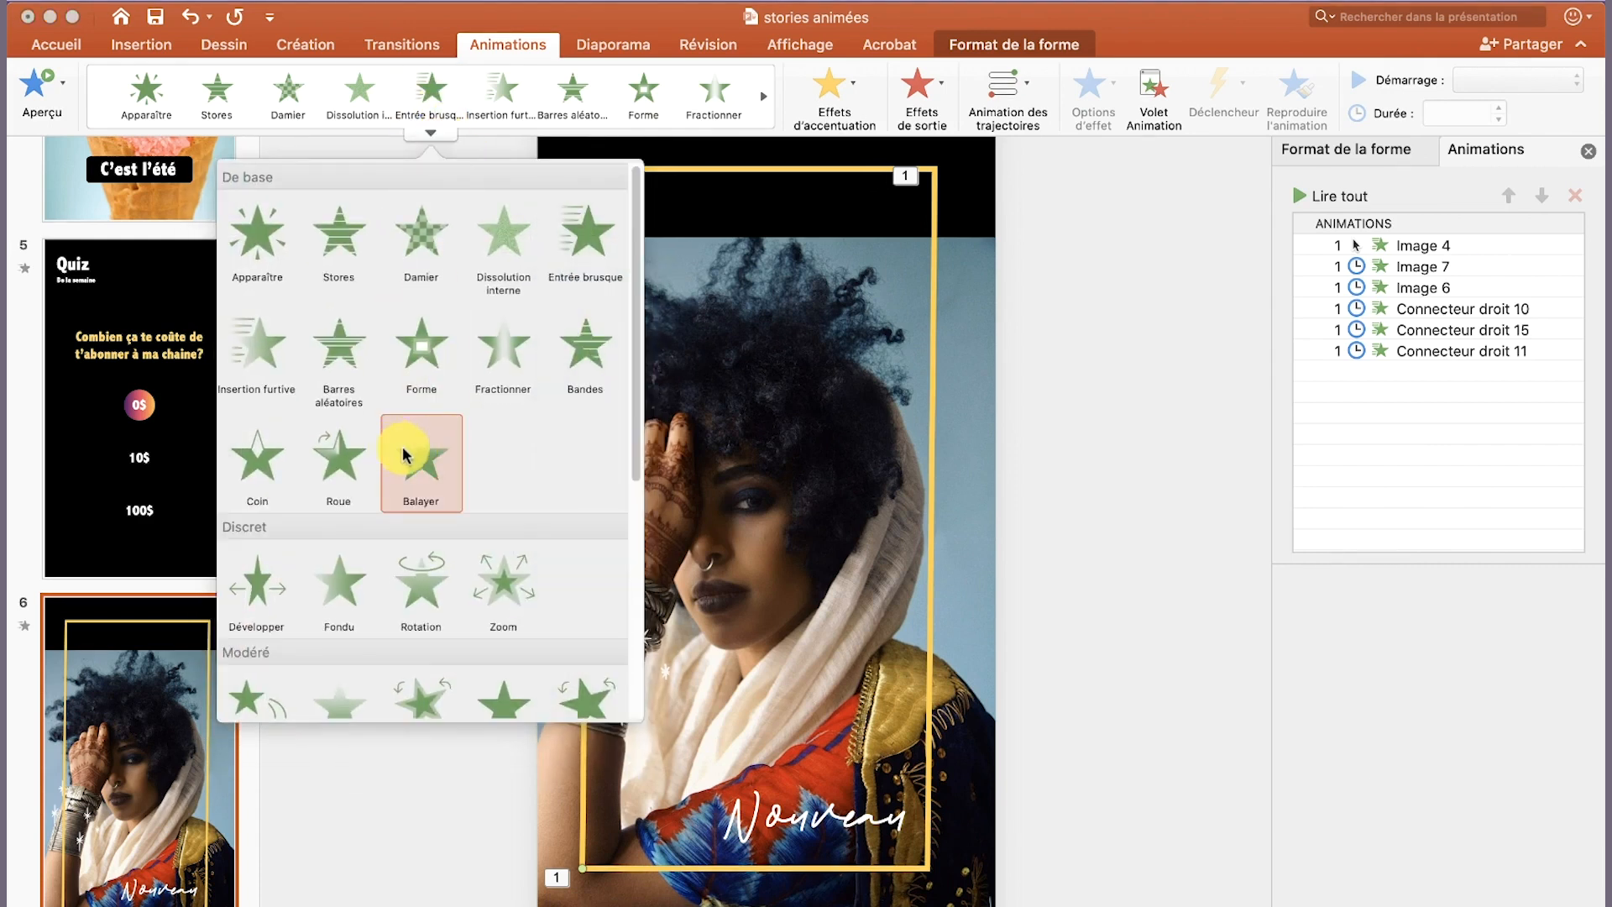
click(429, 441)
click(1119, 99)
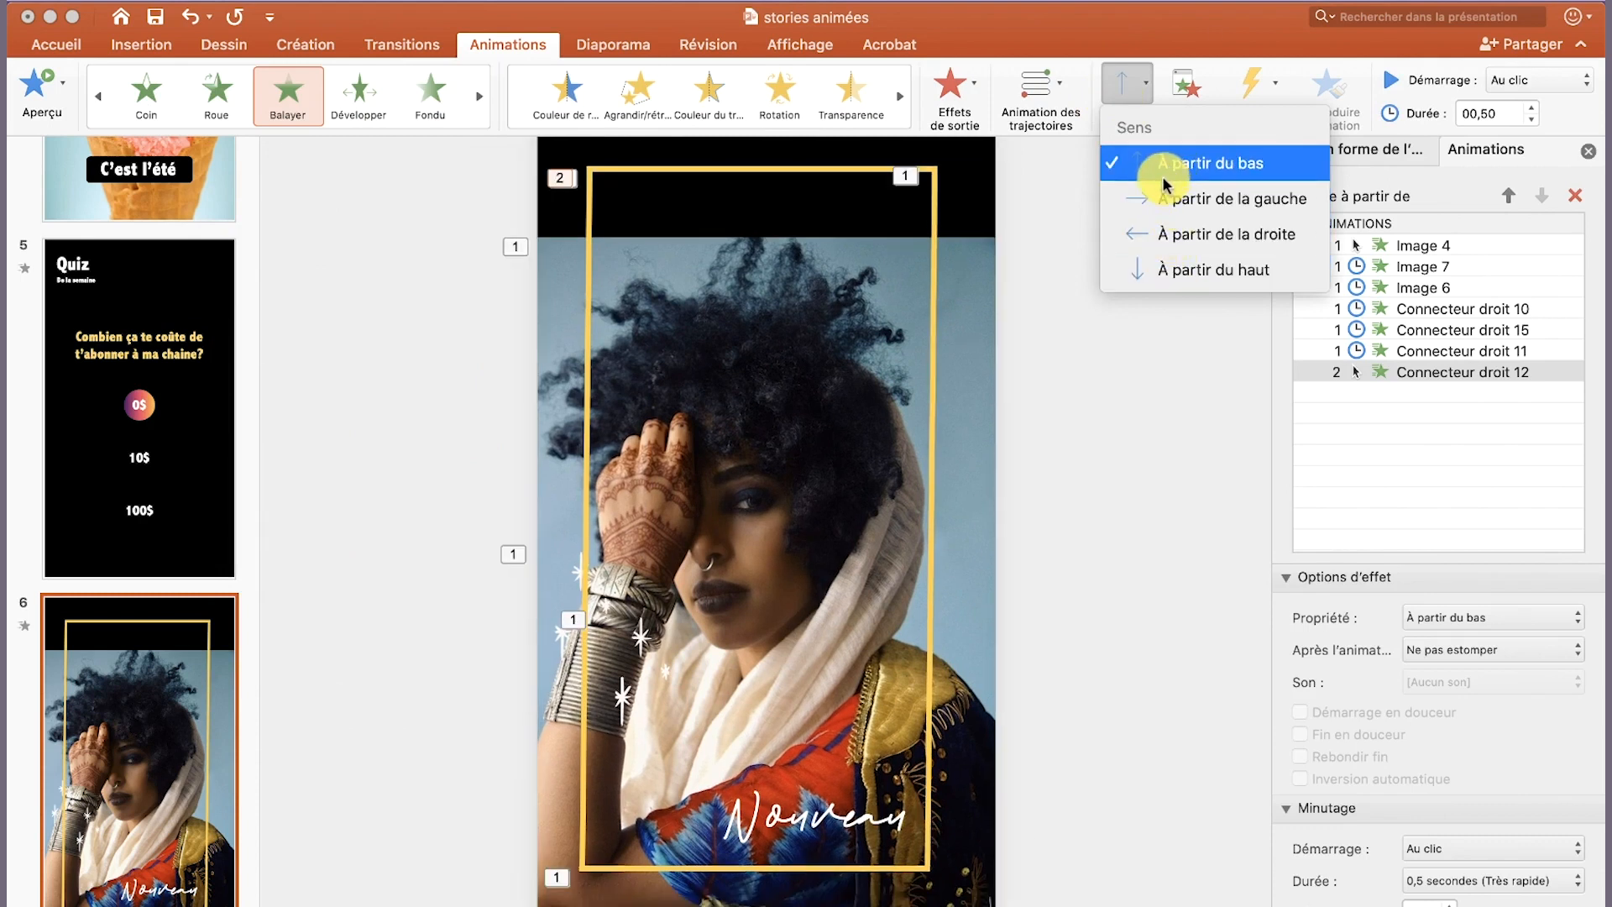
click(1162, 174)
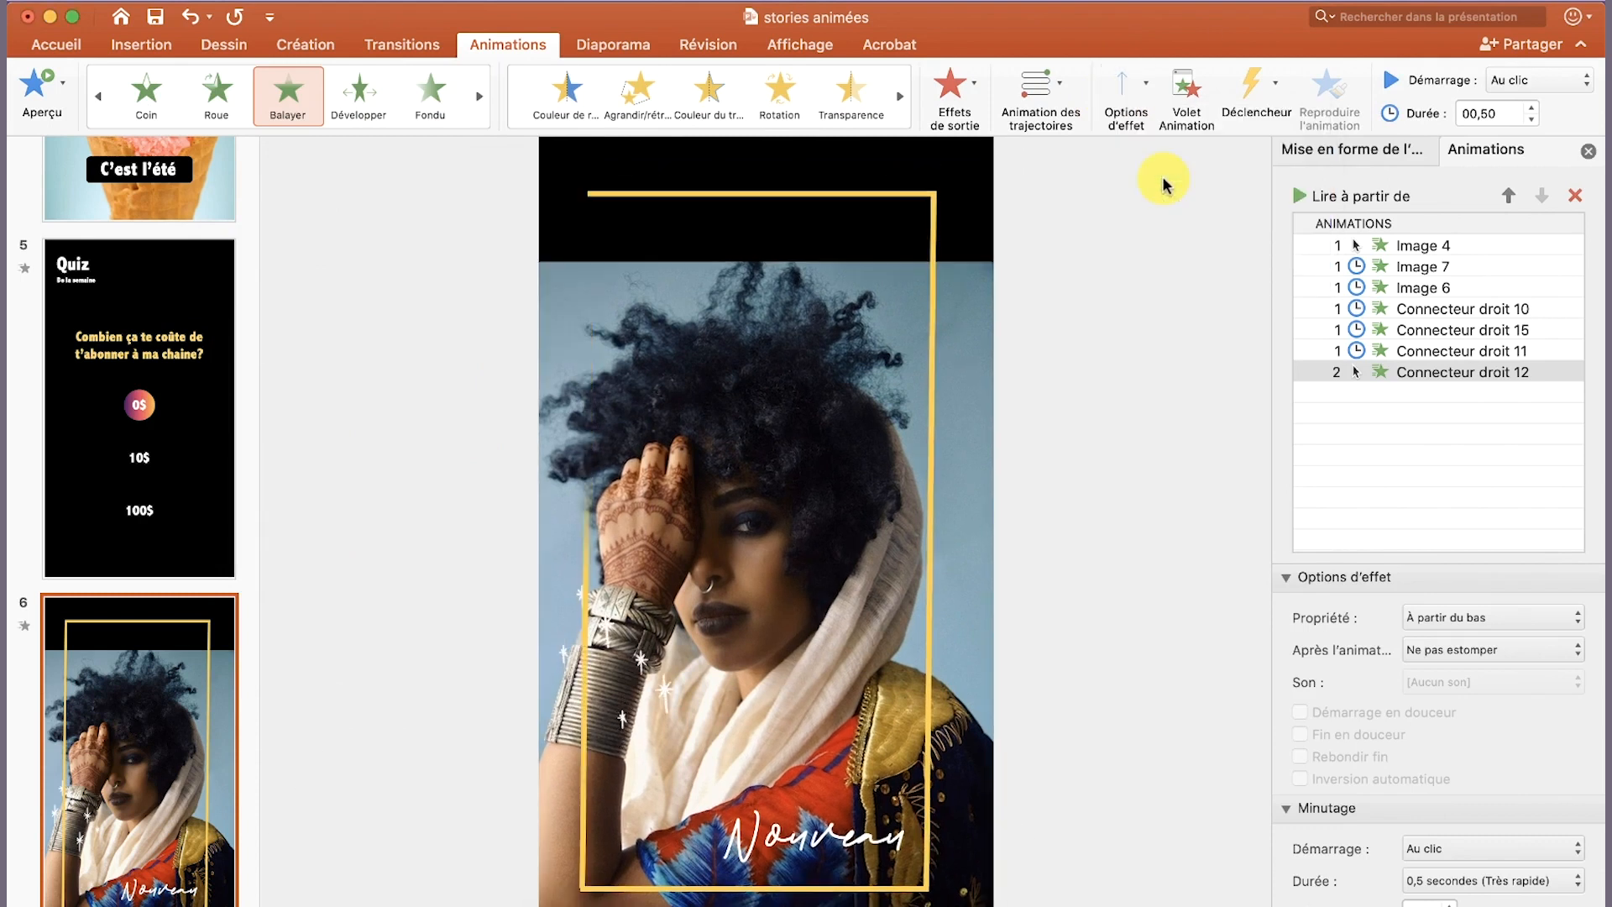
click(1502, 80)
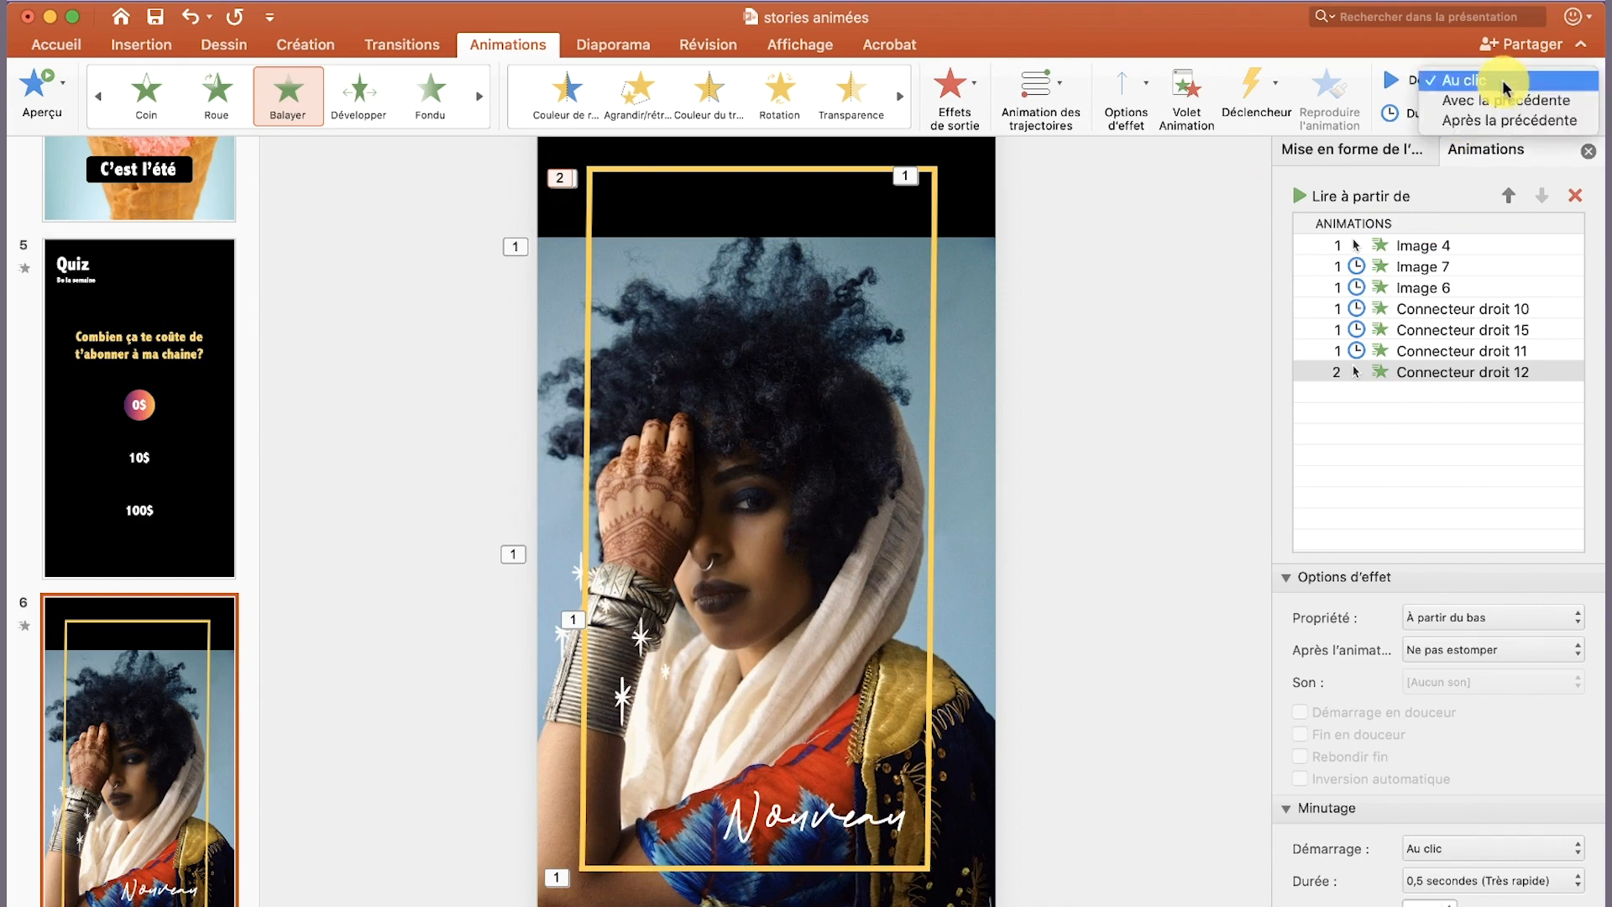
click(1508, 128)
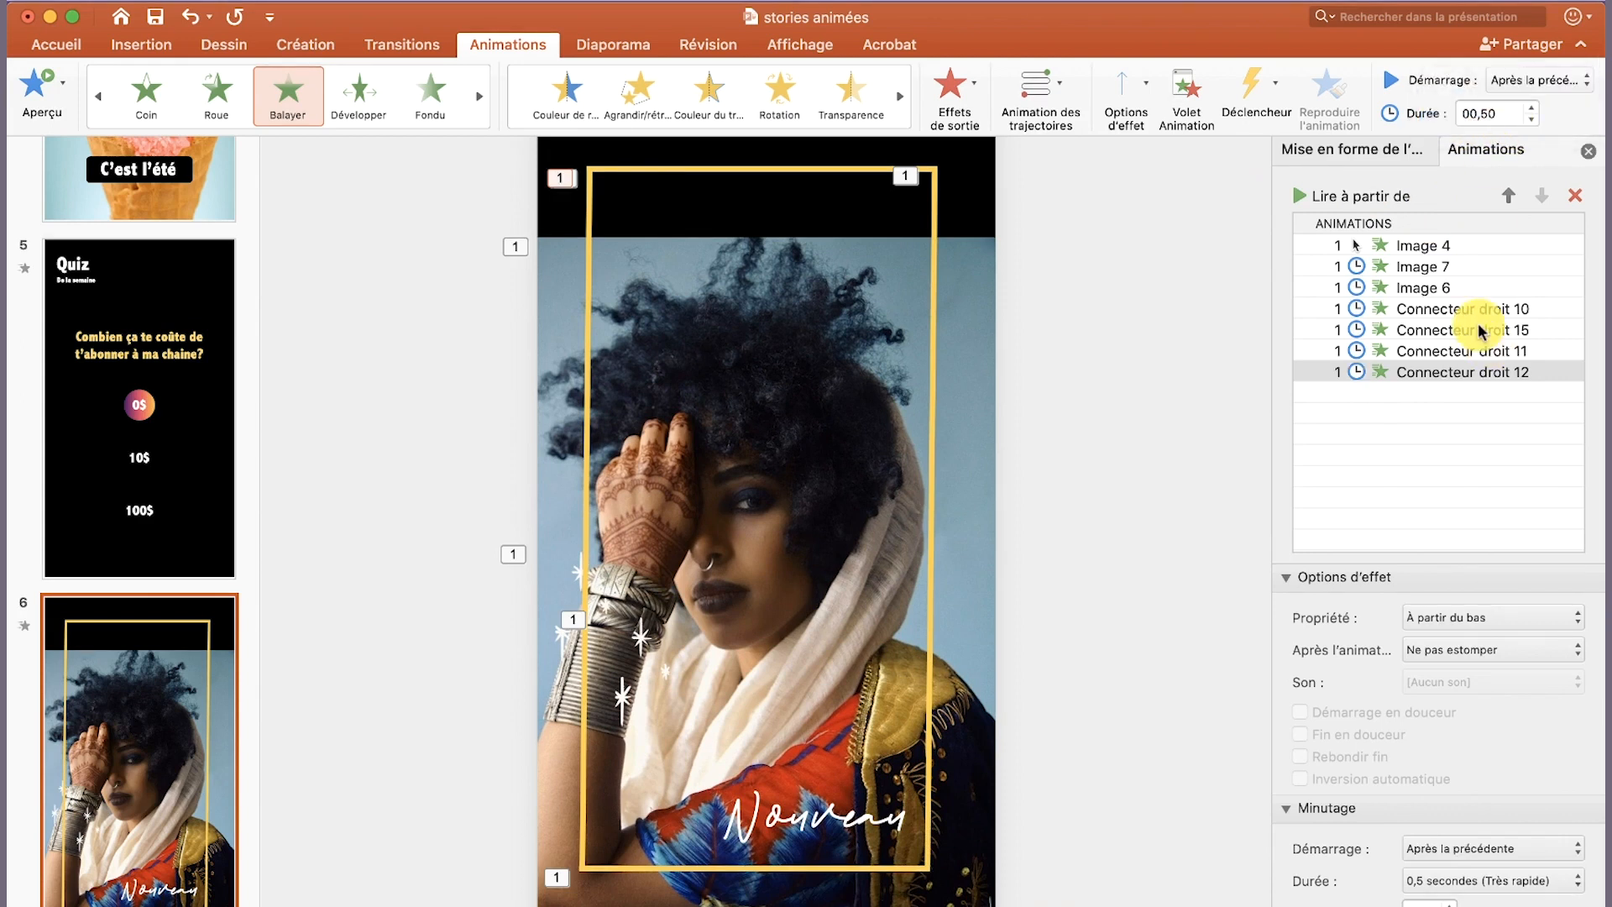
Apply the Stores entrance animation to the "Nouveau" text and make it start Après la précédente
click(1421, 245)
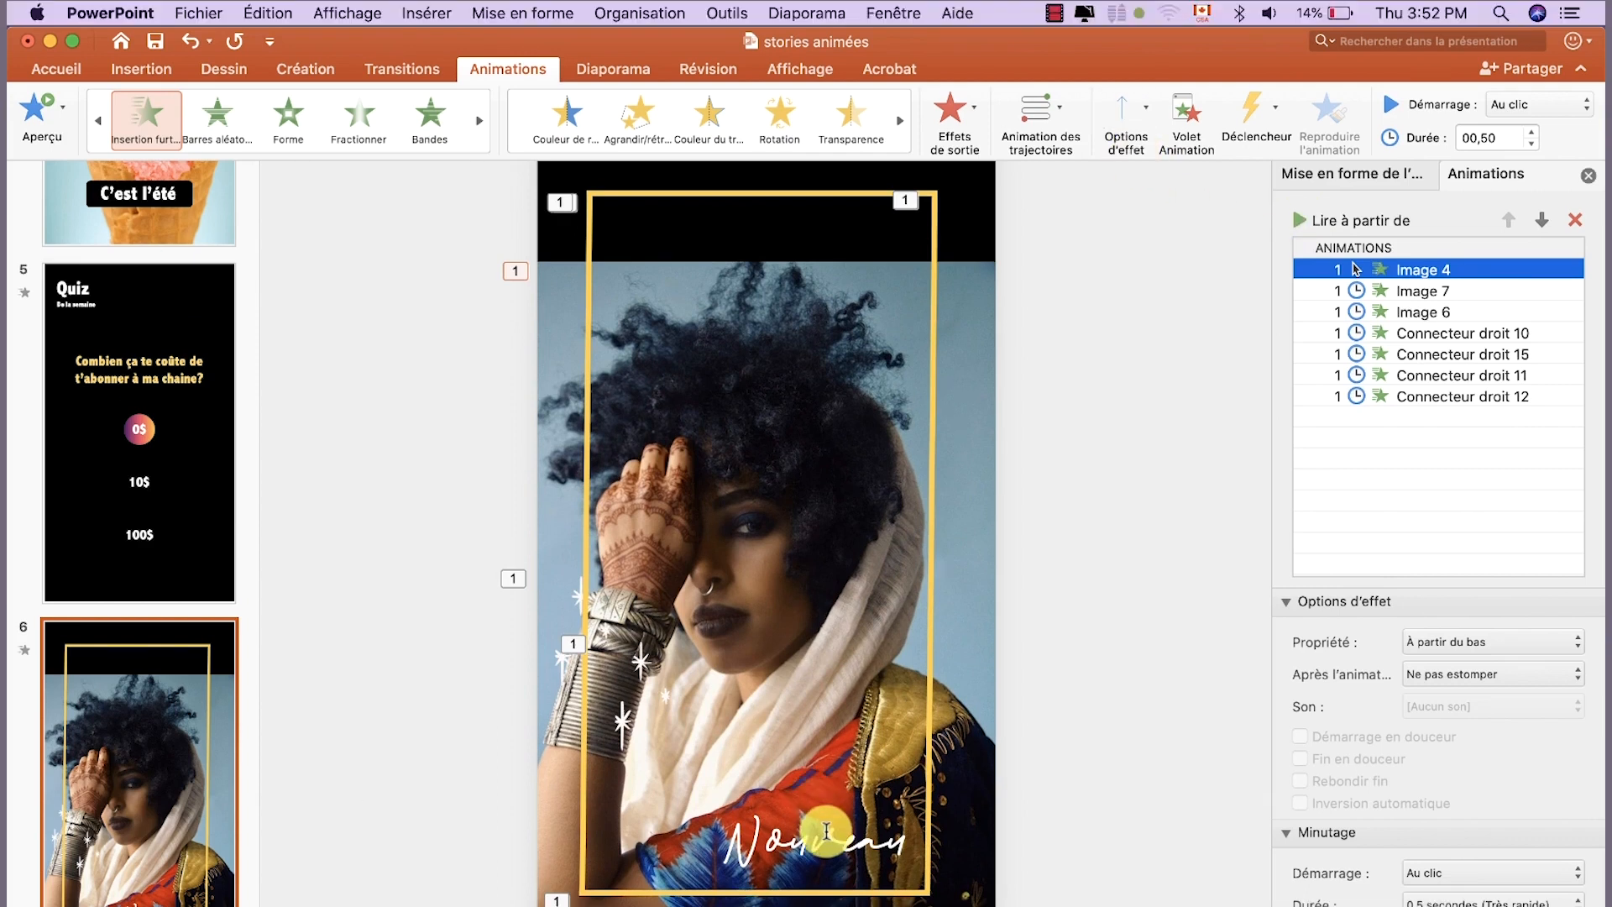
click(833, 783)
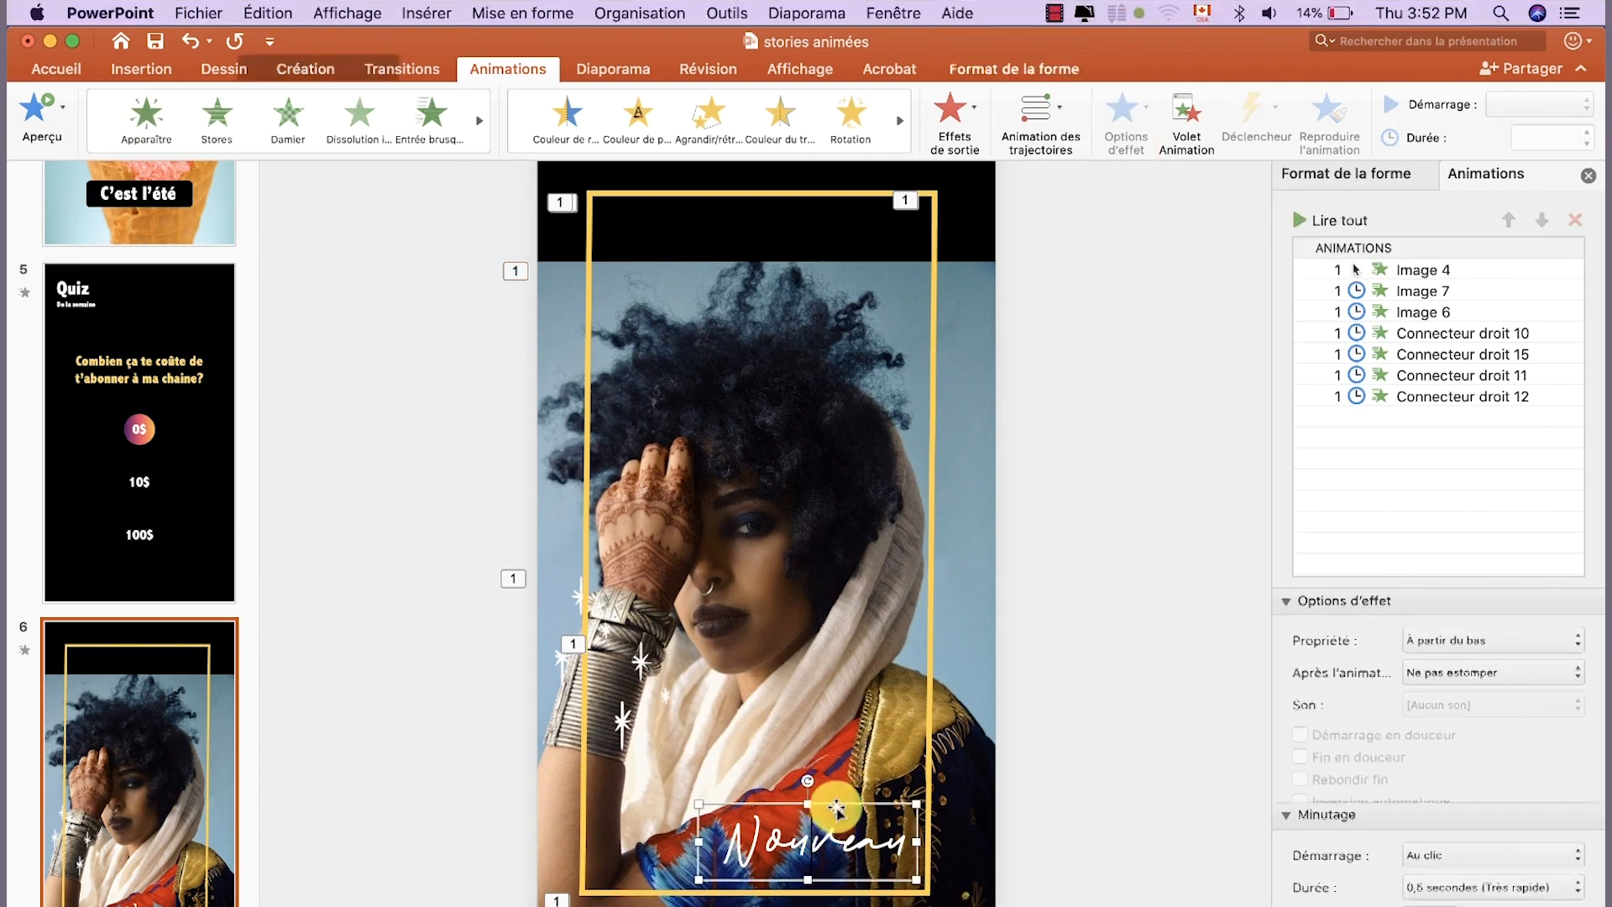
click(225, 137)
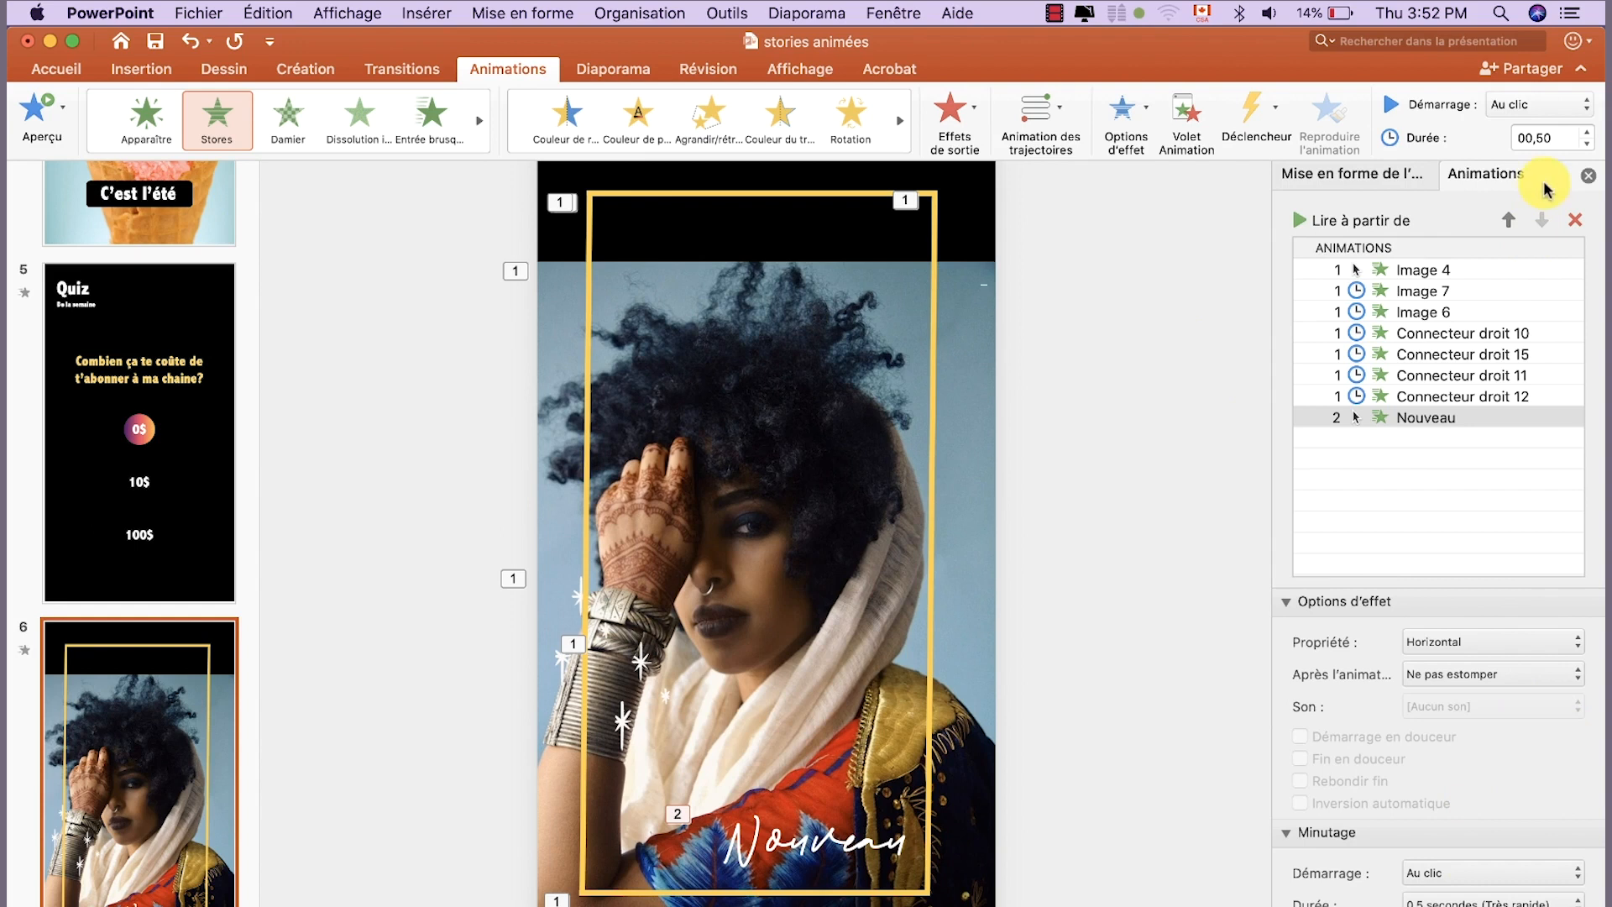
click(1523, 105)
click(1527, 144)
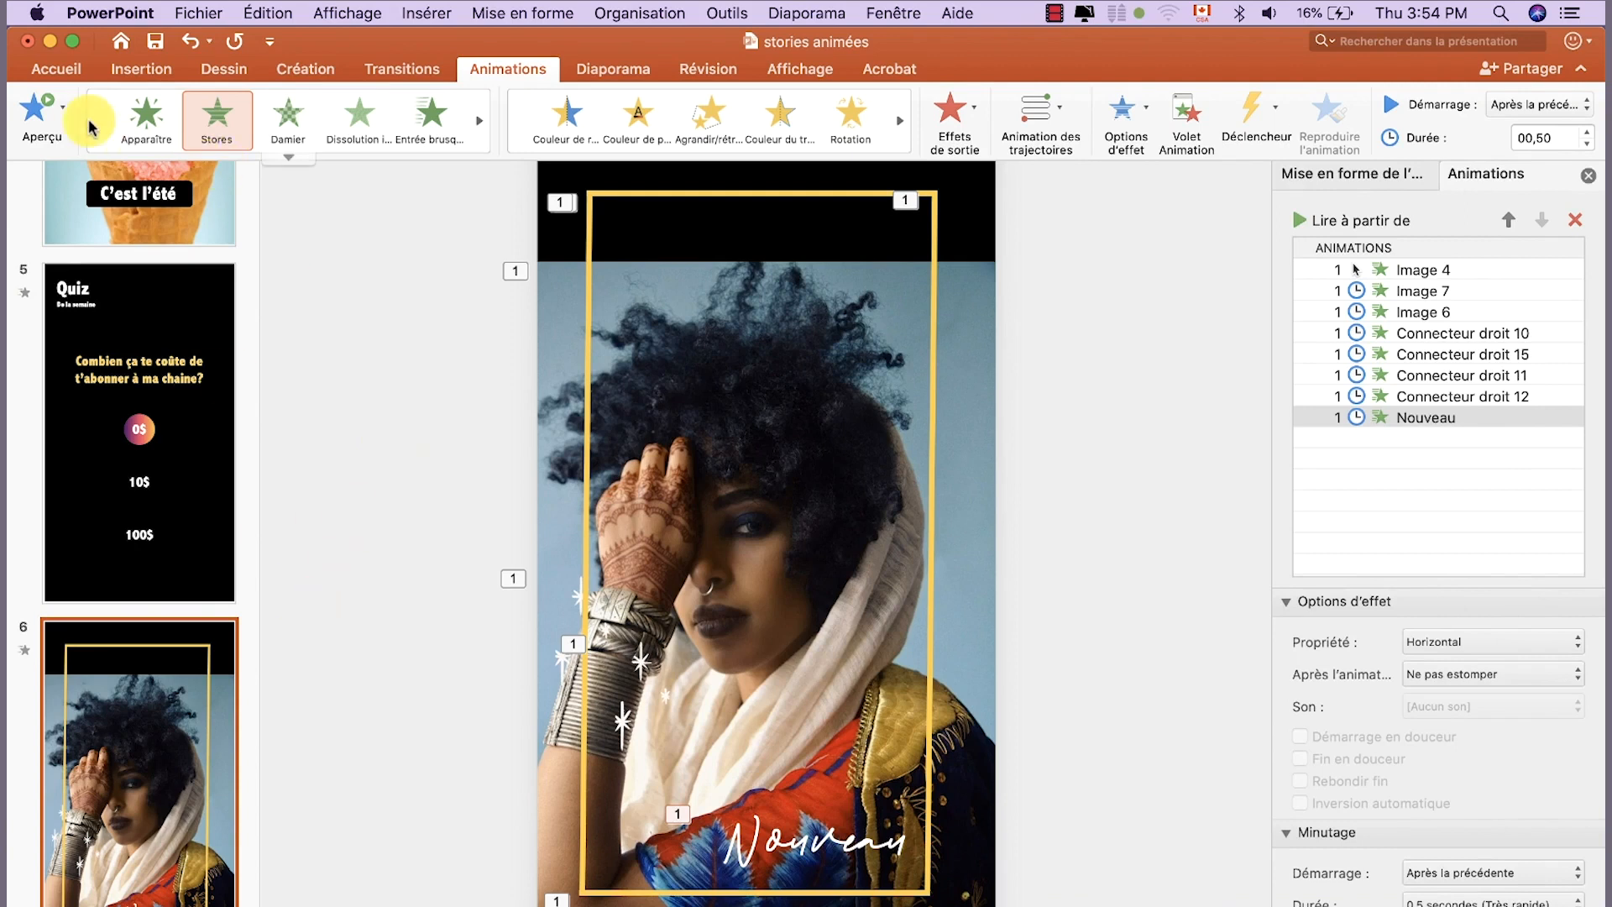
Add a new slide after the photo slide and delete its title and content placeholders
click(58, 70)
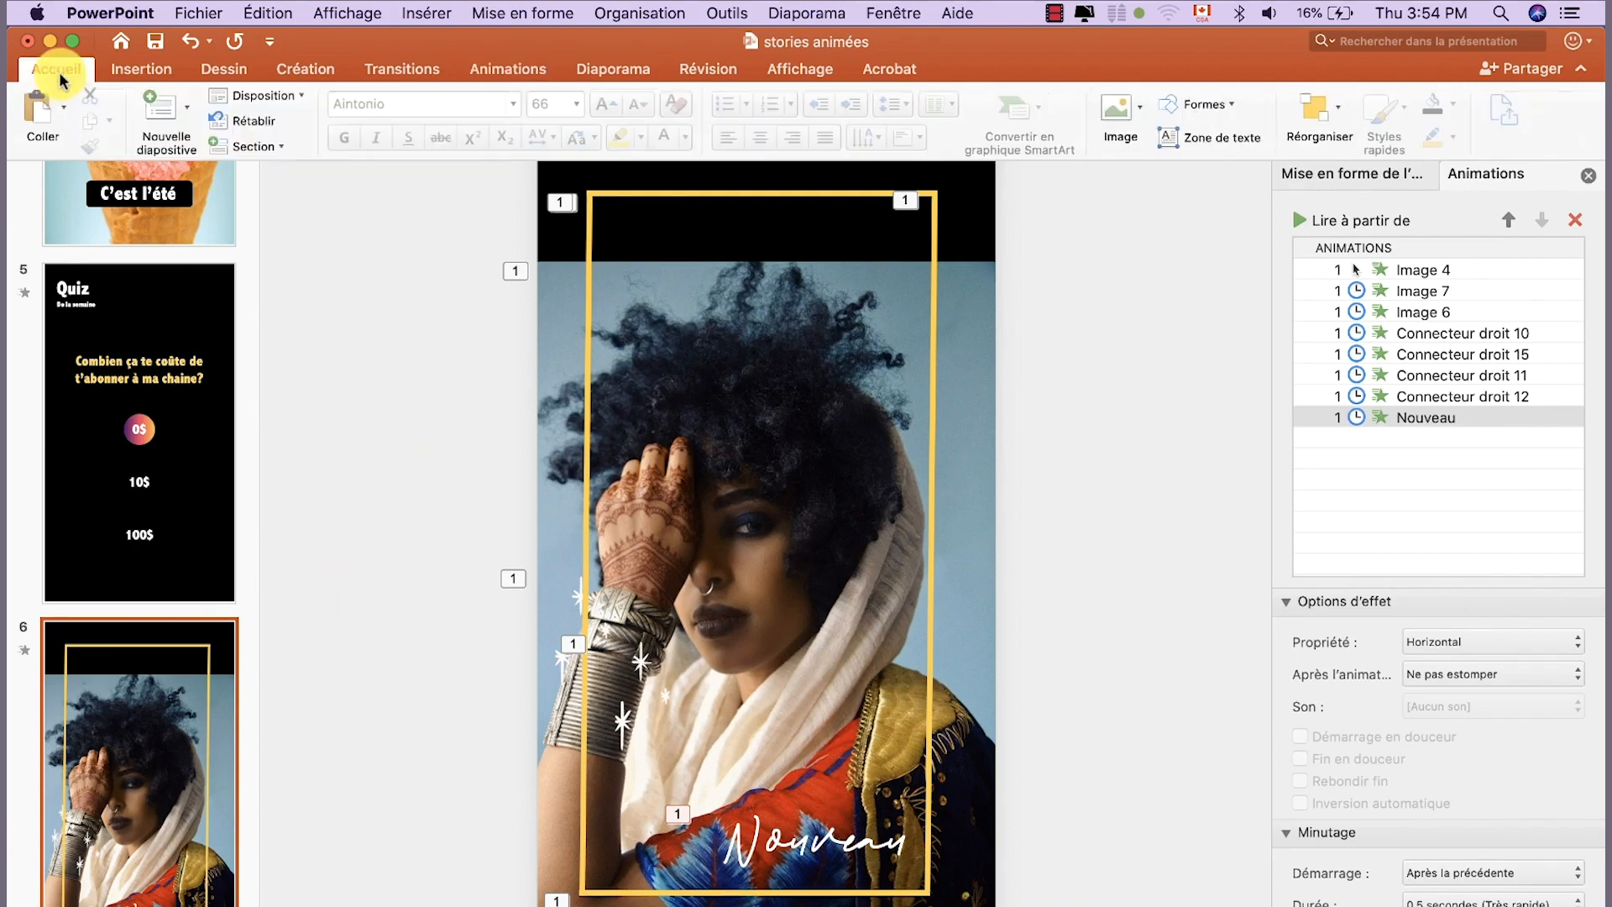
click(149, 117)
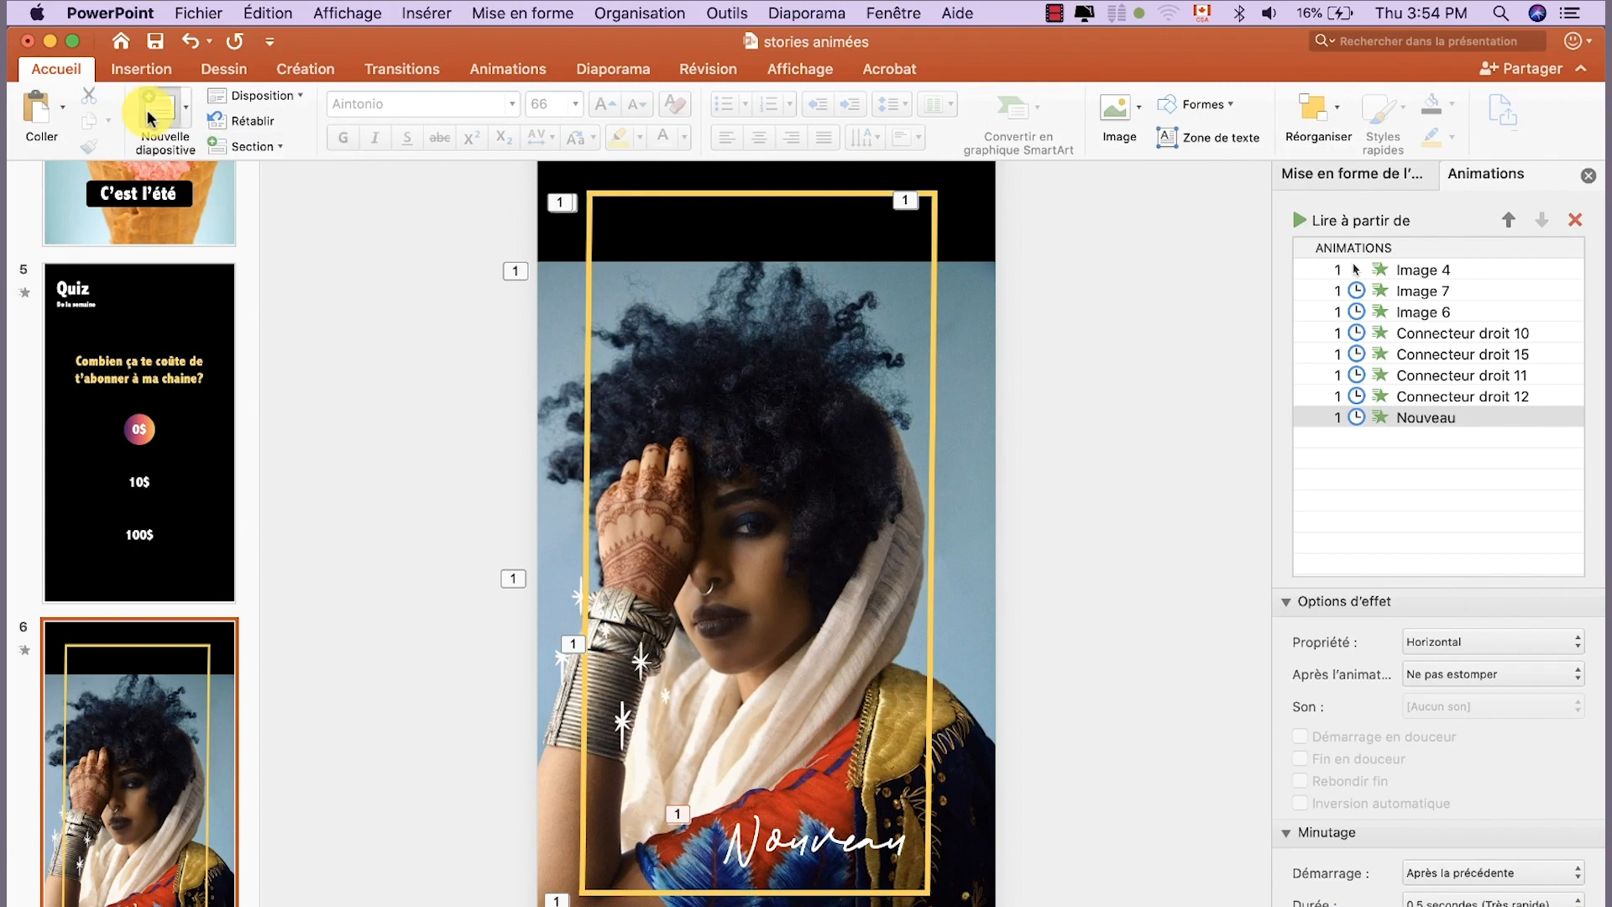
click(616, 337)
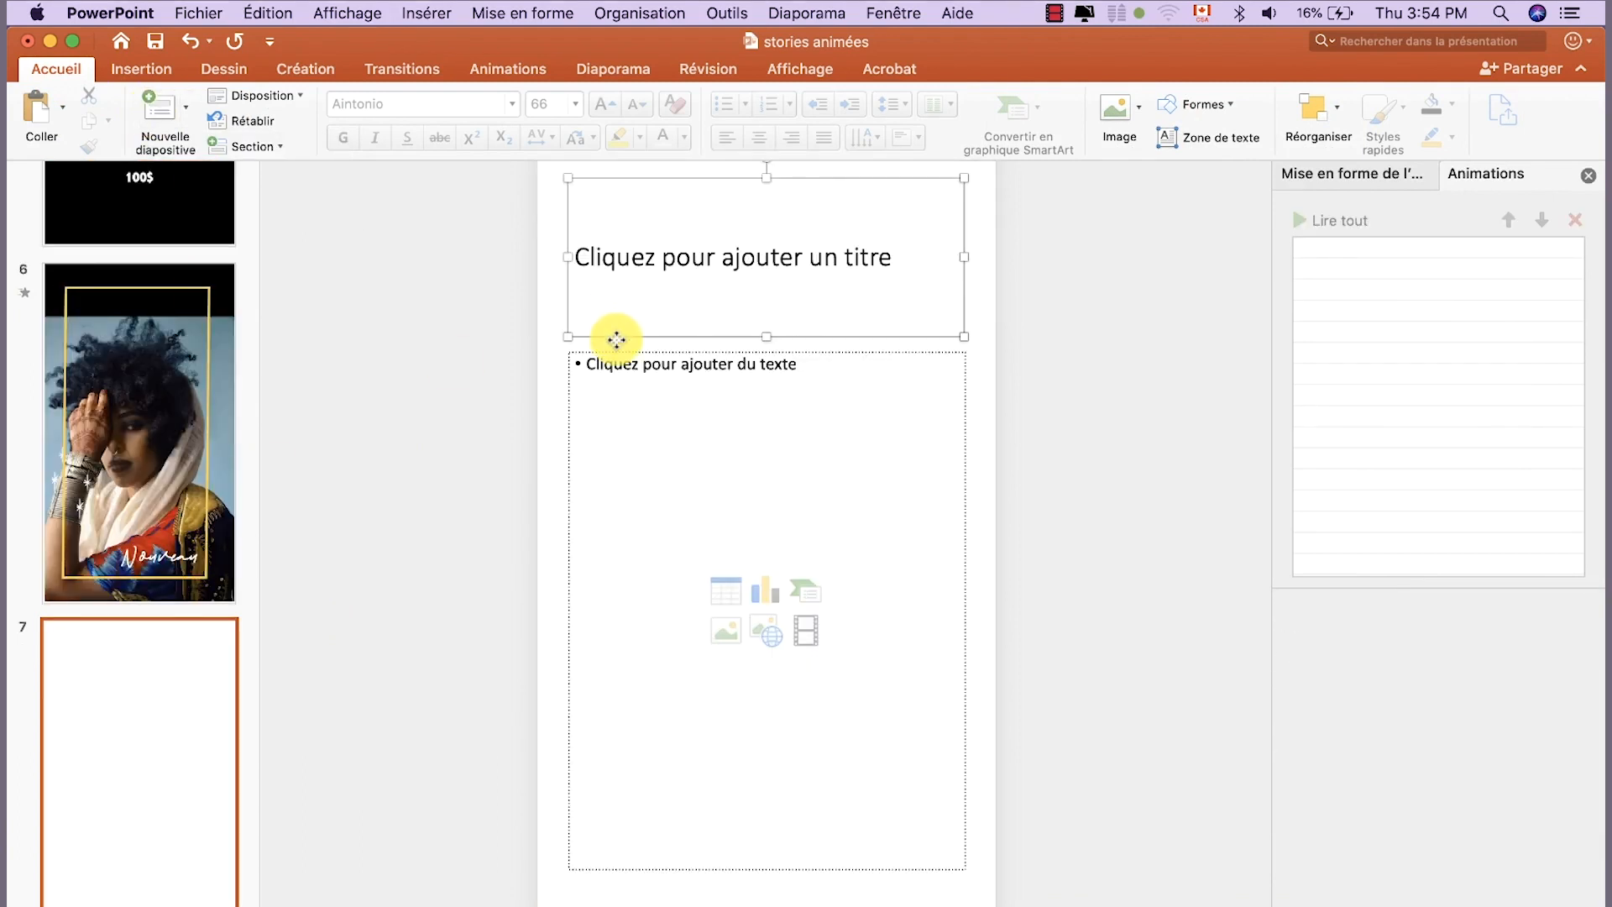
key(Delete)
click(673, 354)
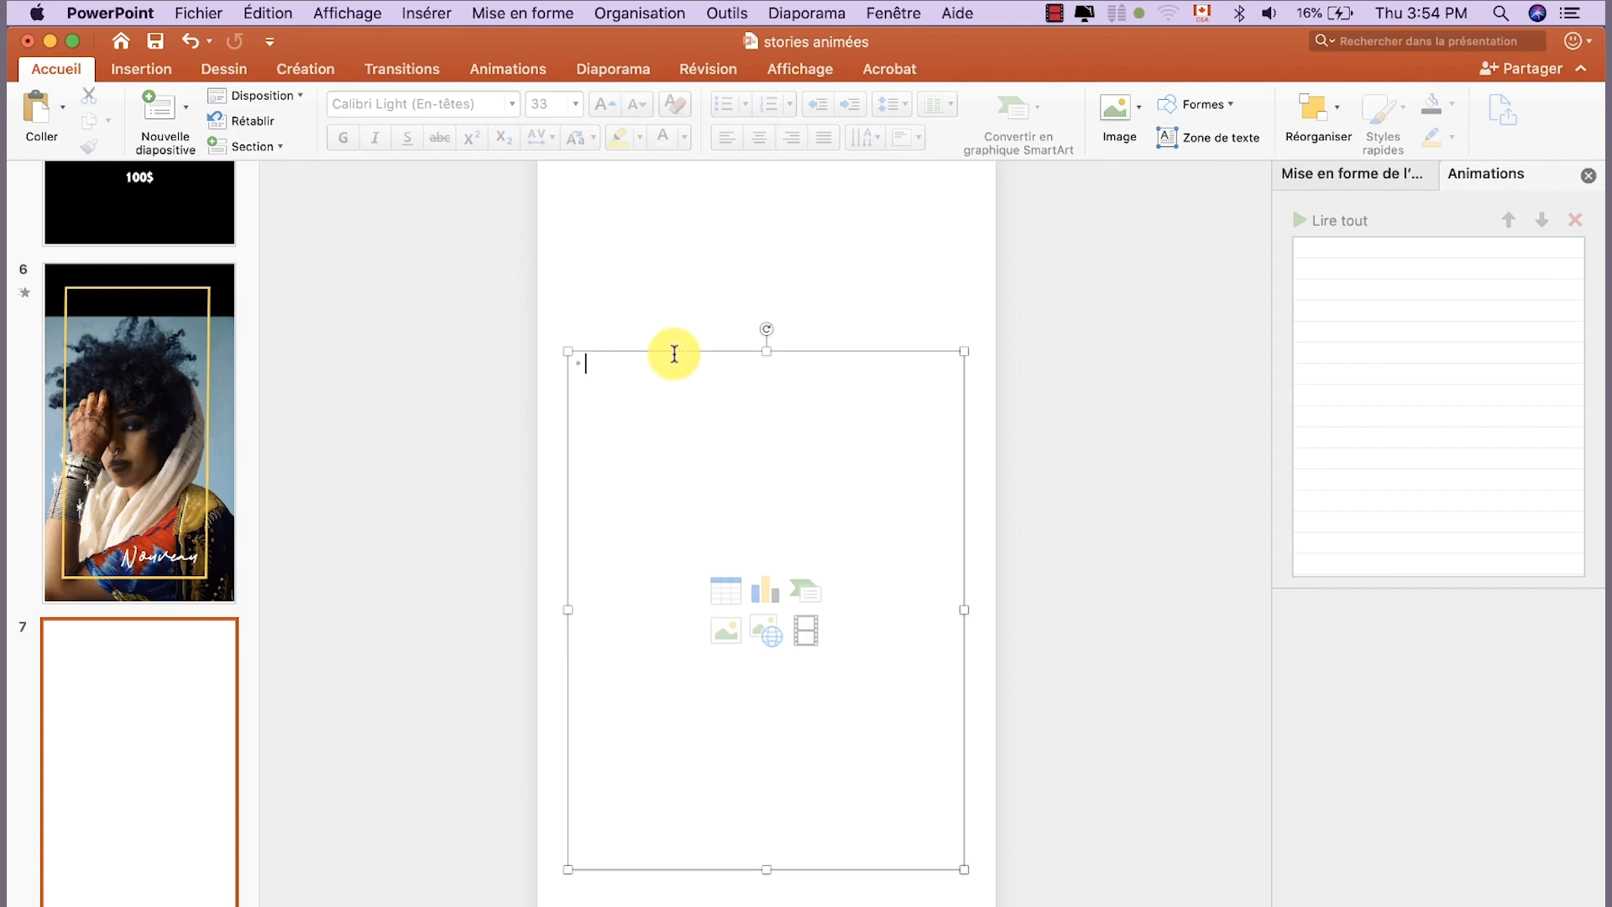
click(670, 352)
key(Delete)
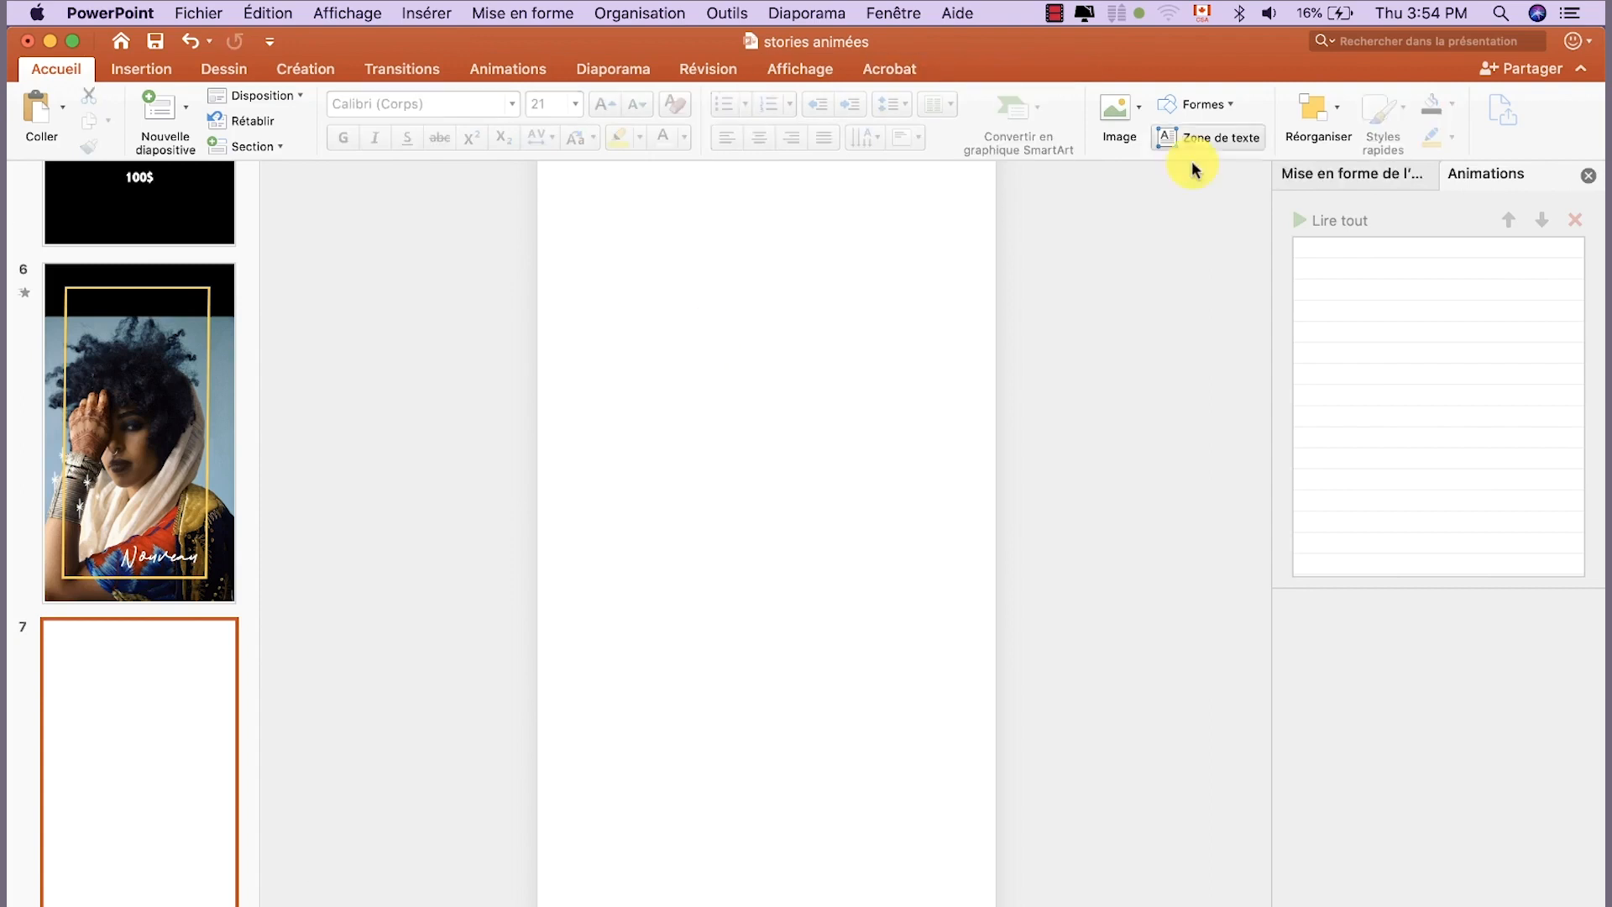
Fill the new slide's background with solid black
click(319, 70)
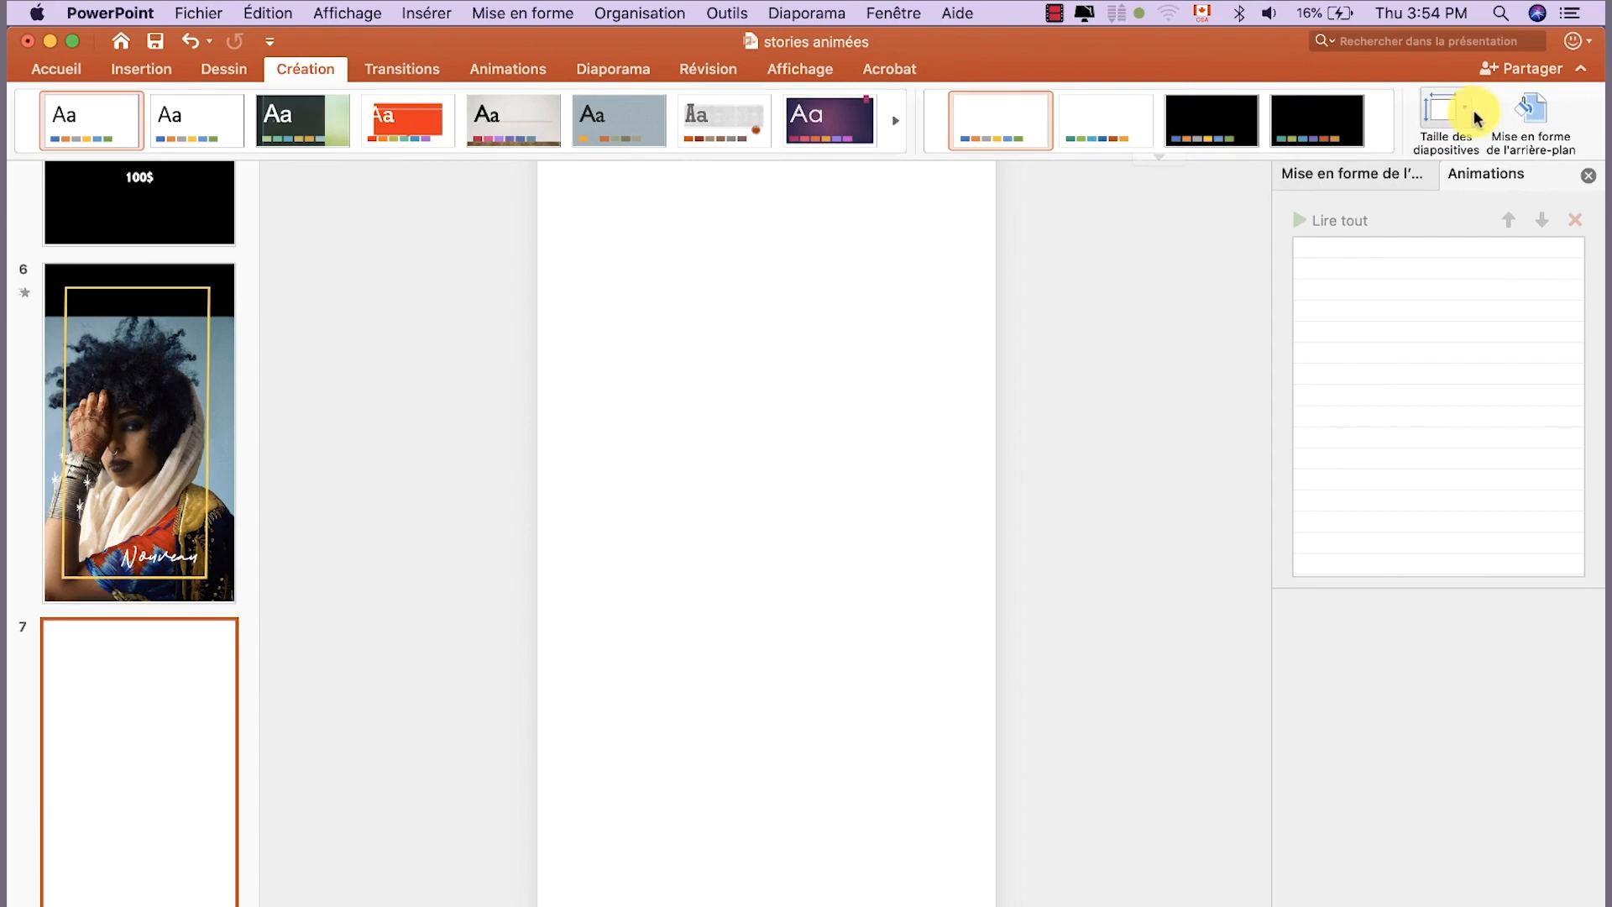
click(1527, 113)
click(1563, 427)
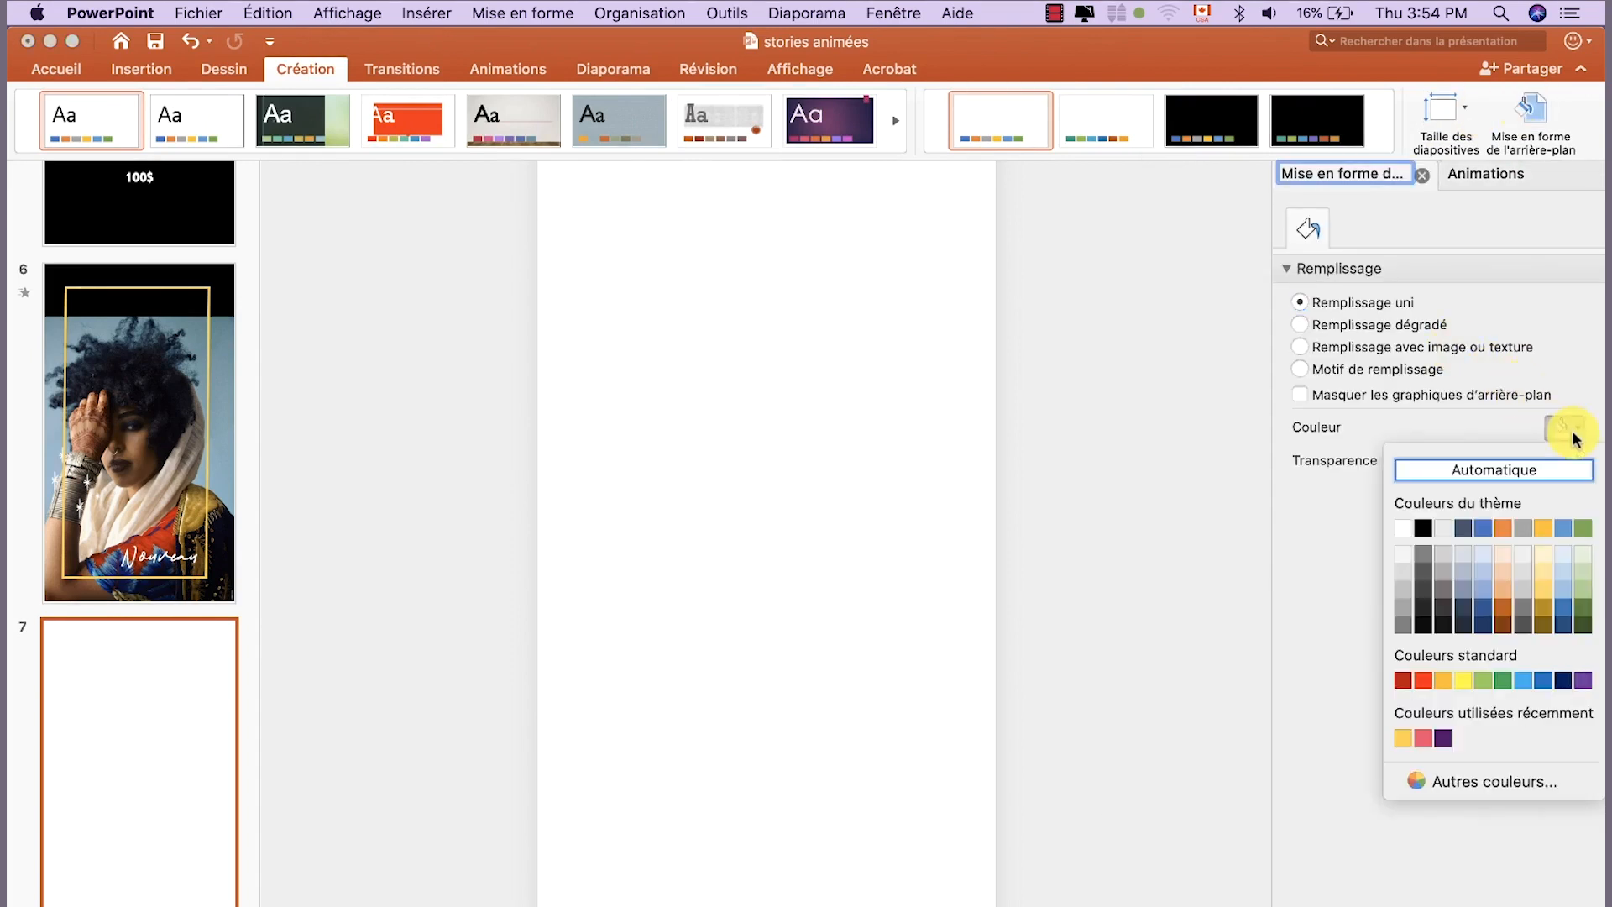
click(1431, 536)
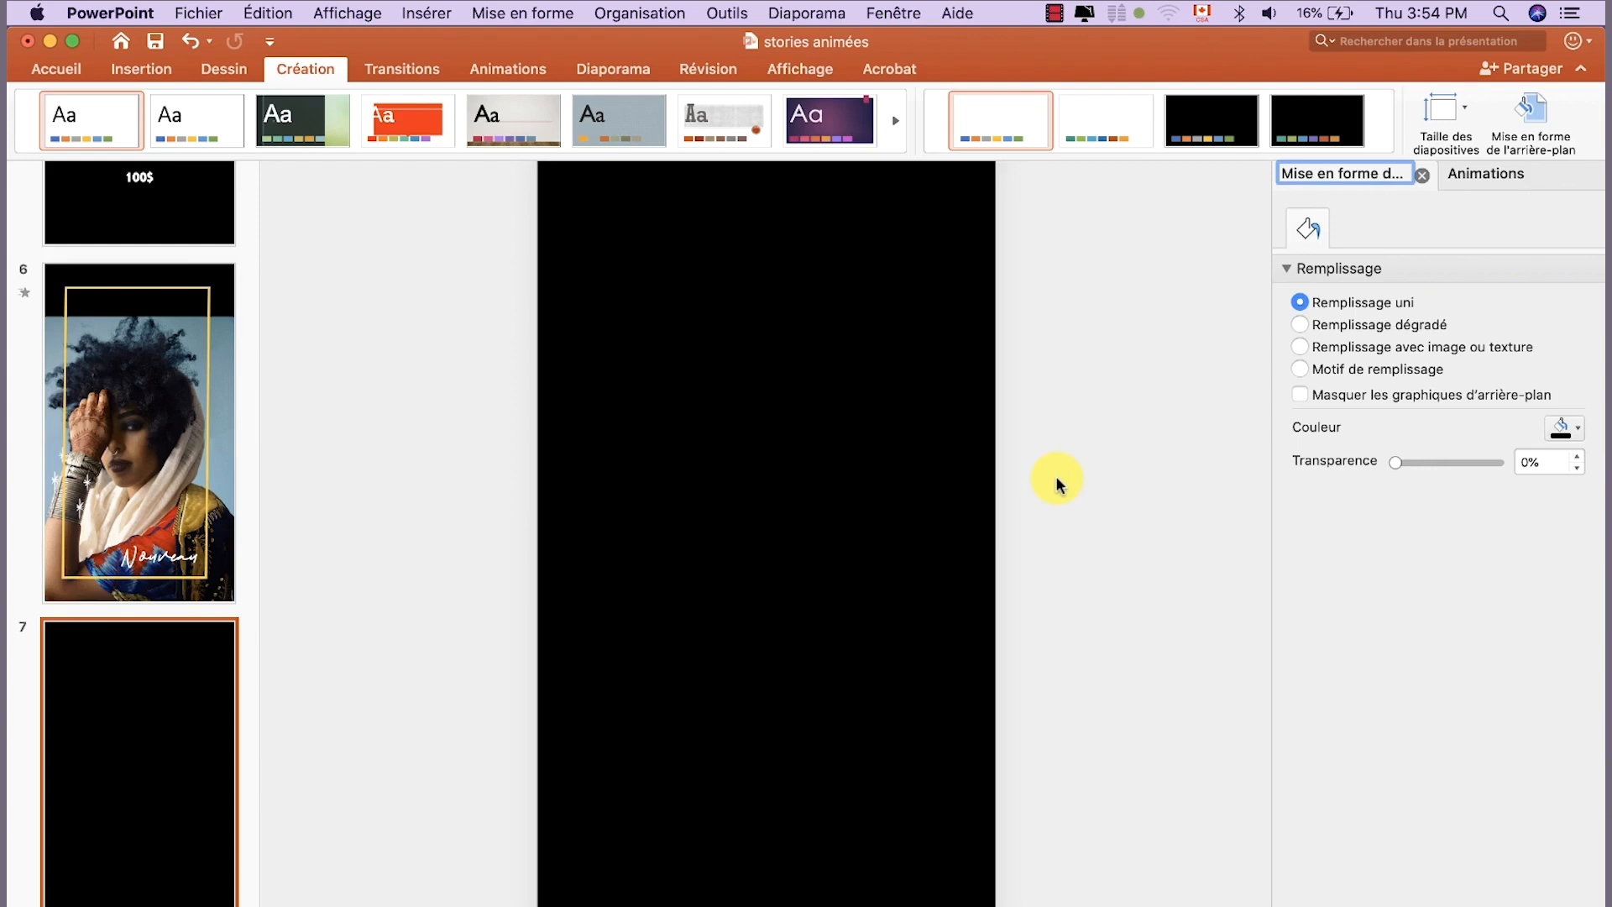
Add a text box in the slide's upper part reading "N'abandonne pas" in bold pink Aller Display, size 36
click(56, 69)
click(1209, 137)
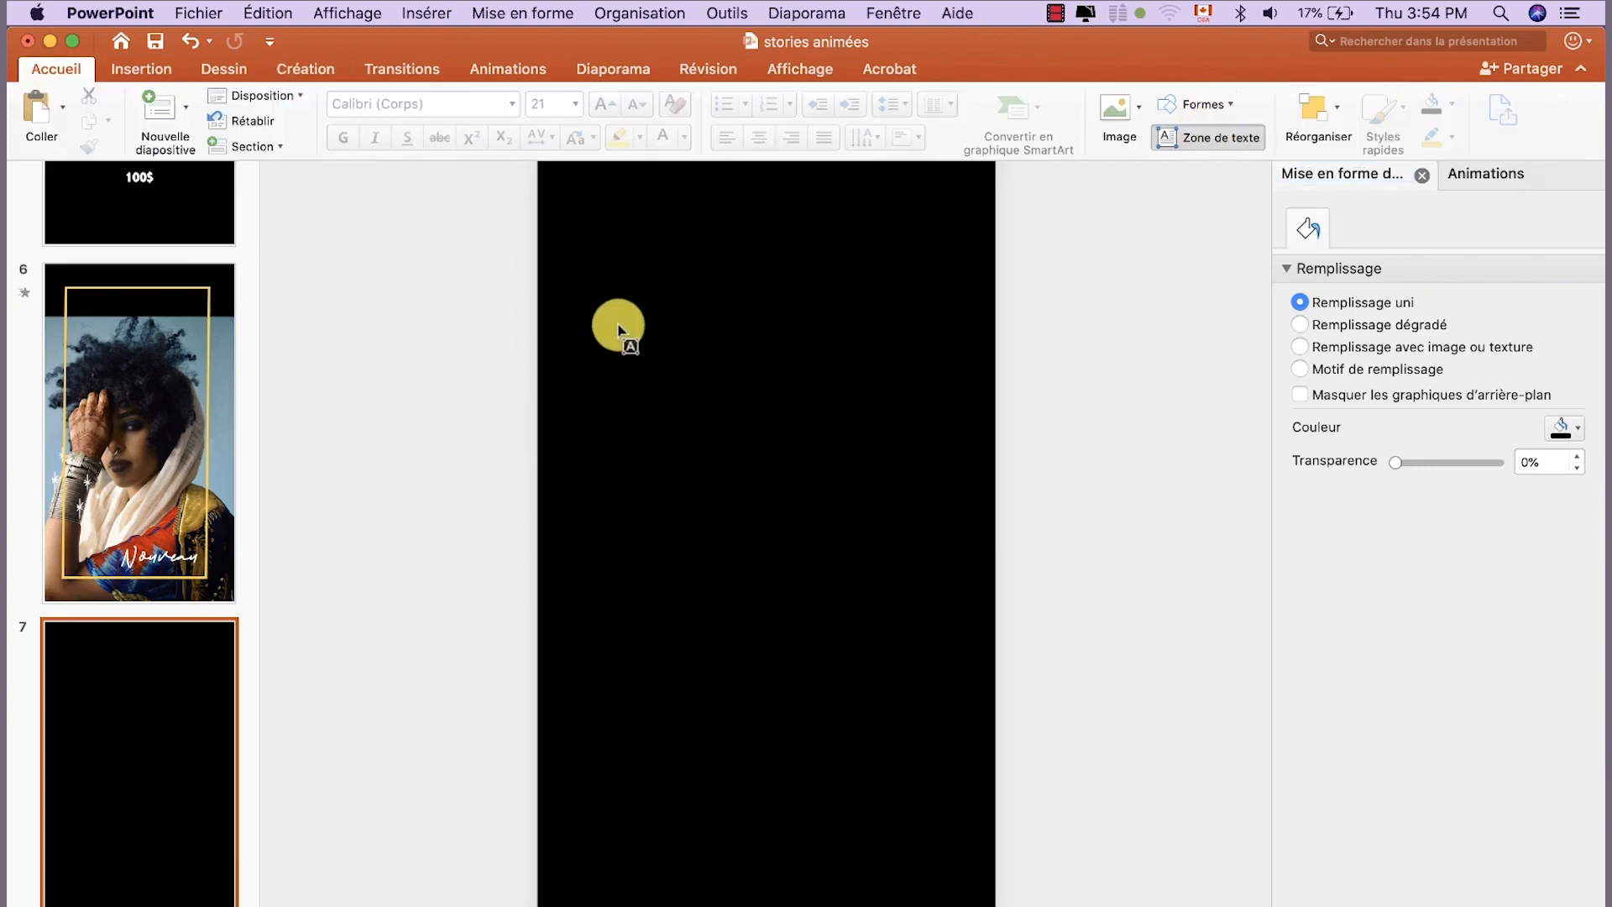
drag(618, 327, 869, 342)
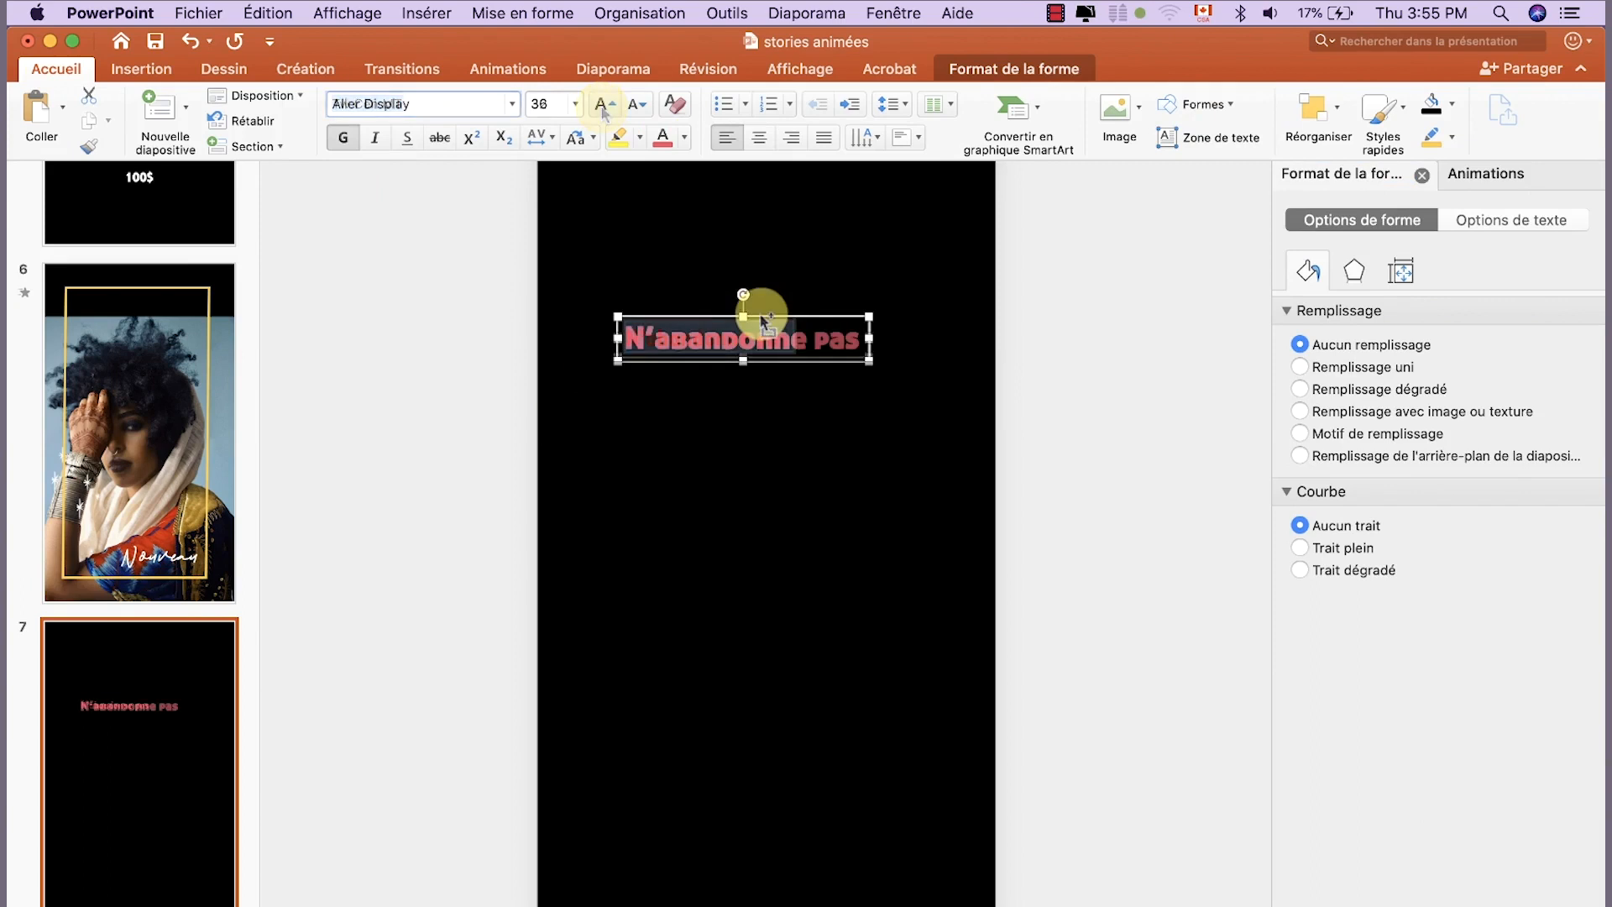
Duplicate the text box down the slide to make the white lines "TU", "es capable" at size 54 and "Bat toi !"
drag(762, 316, 763, 373)
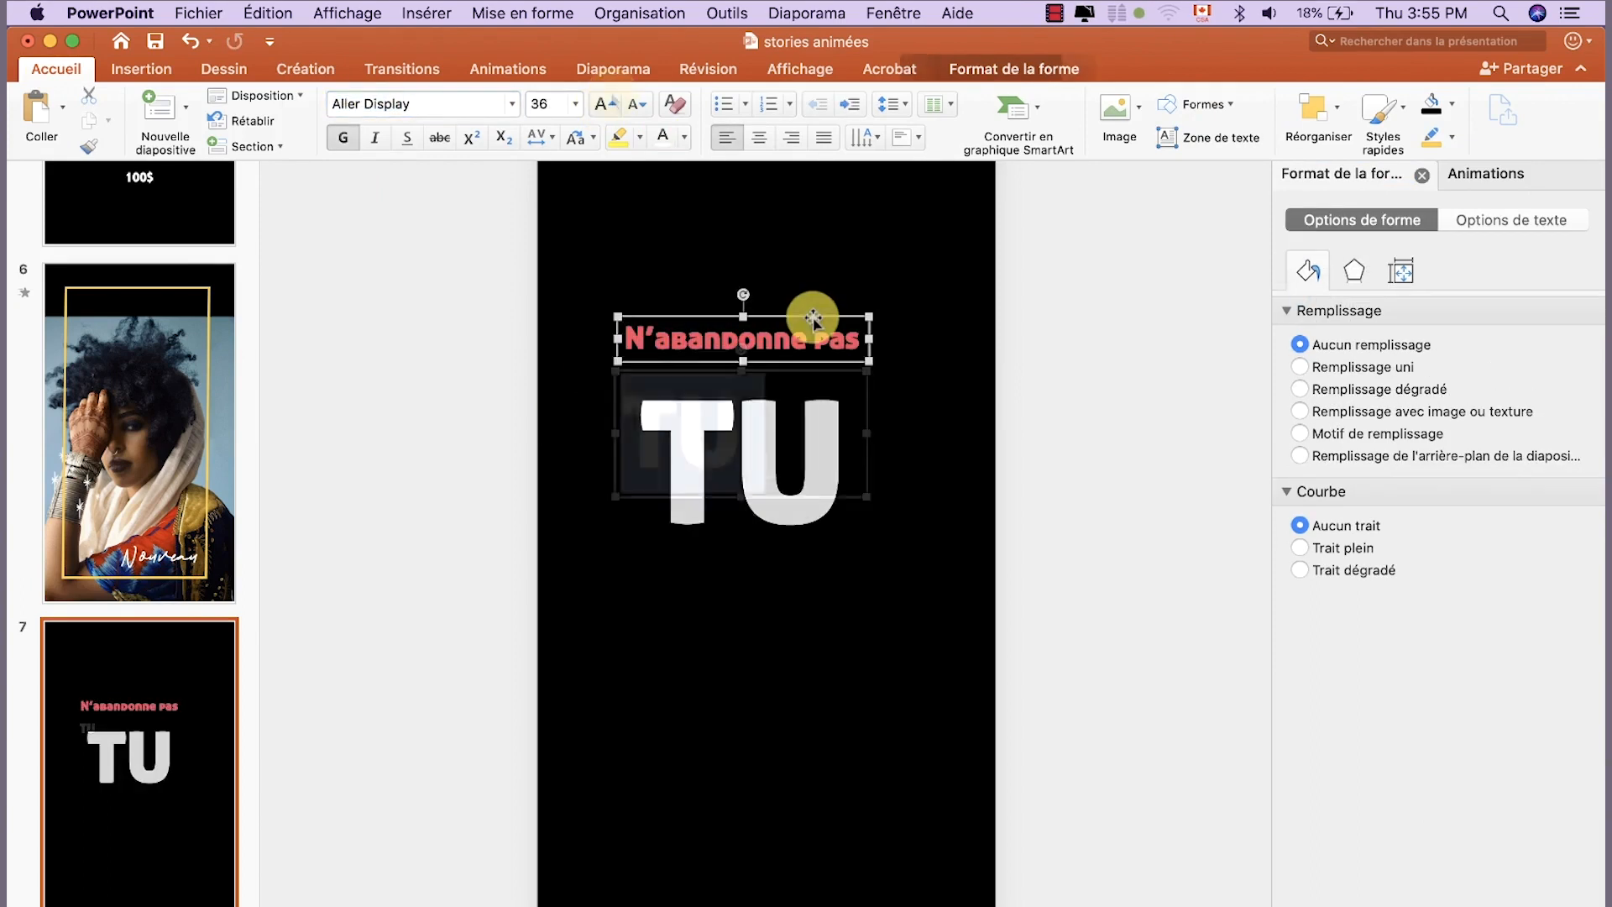
drag(812, 316, 822, 565)
text(e)
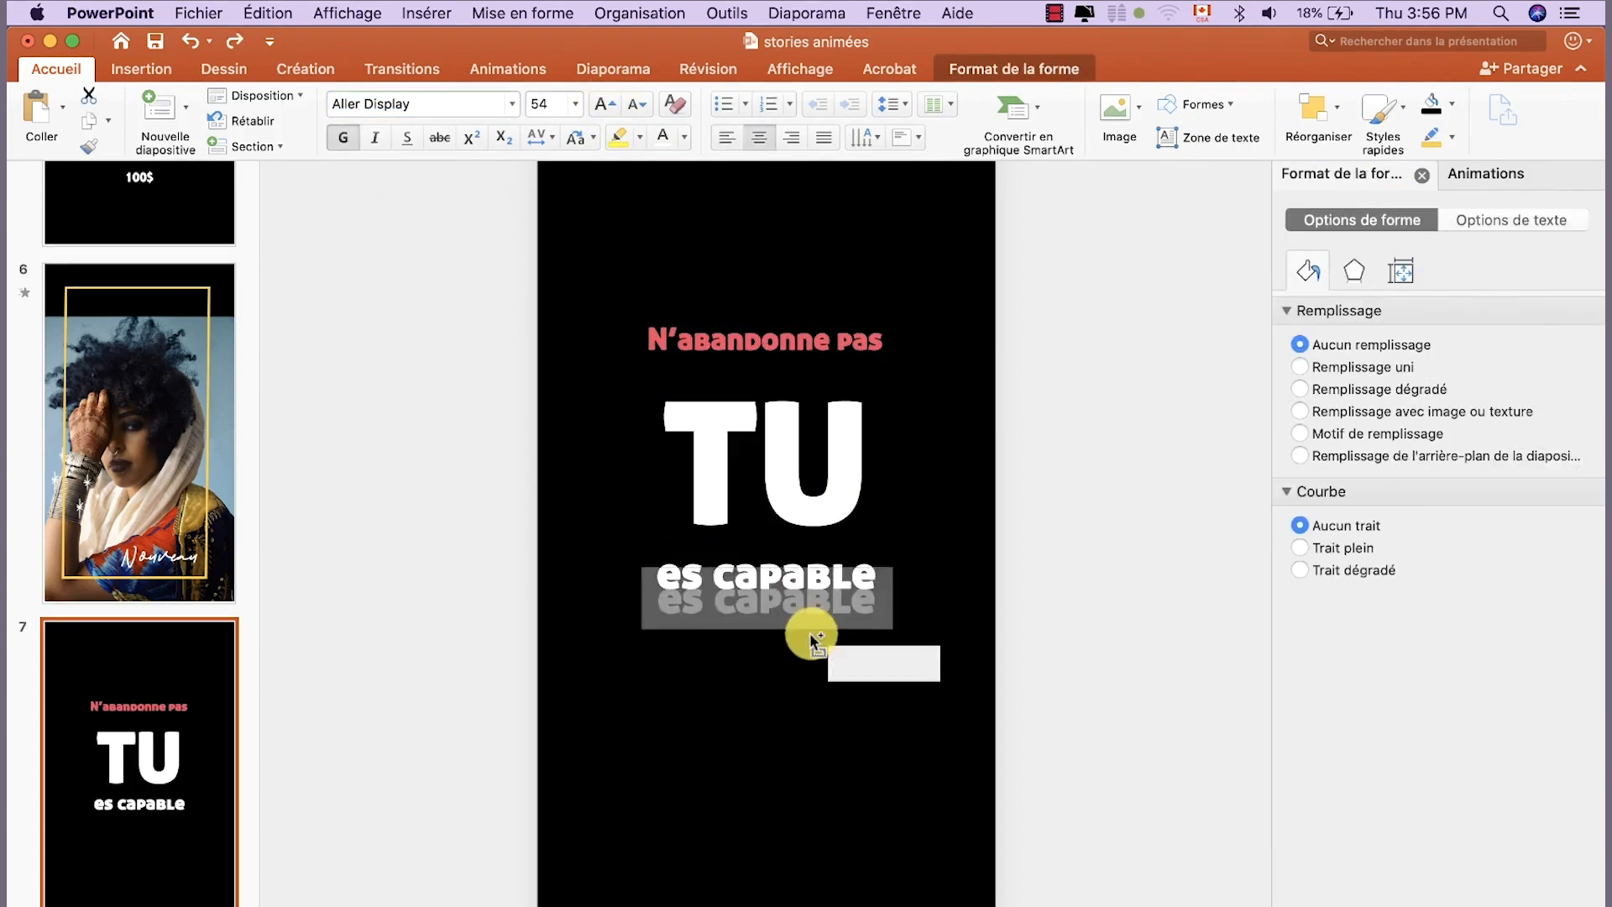
drag(813, 633, 813, 665)
triple_click(802, 640)
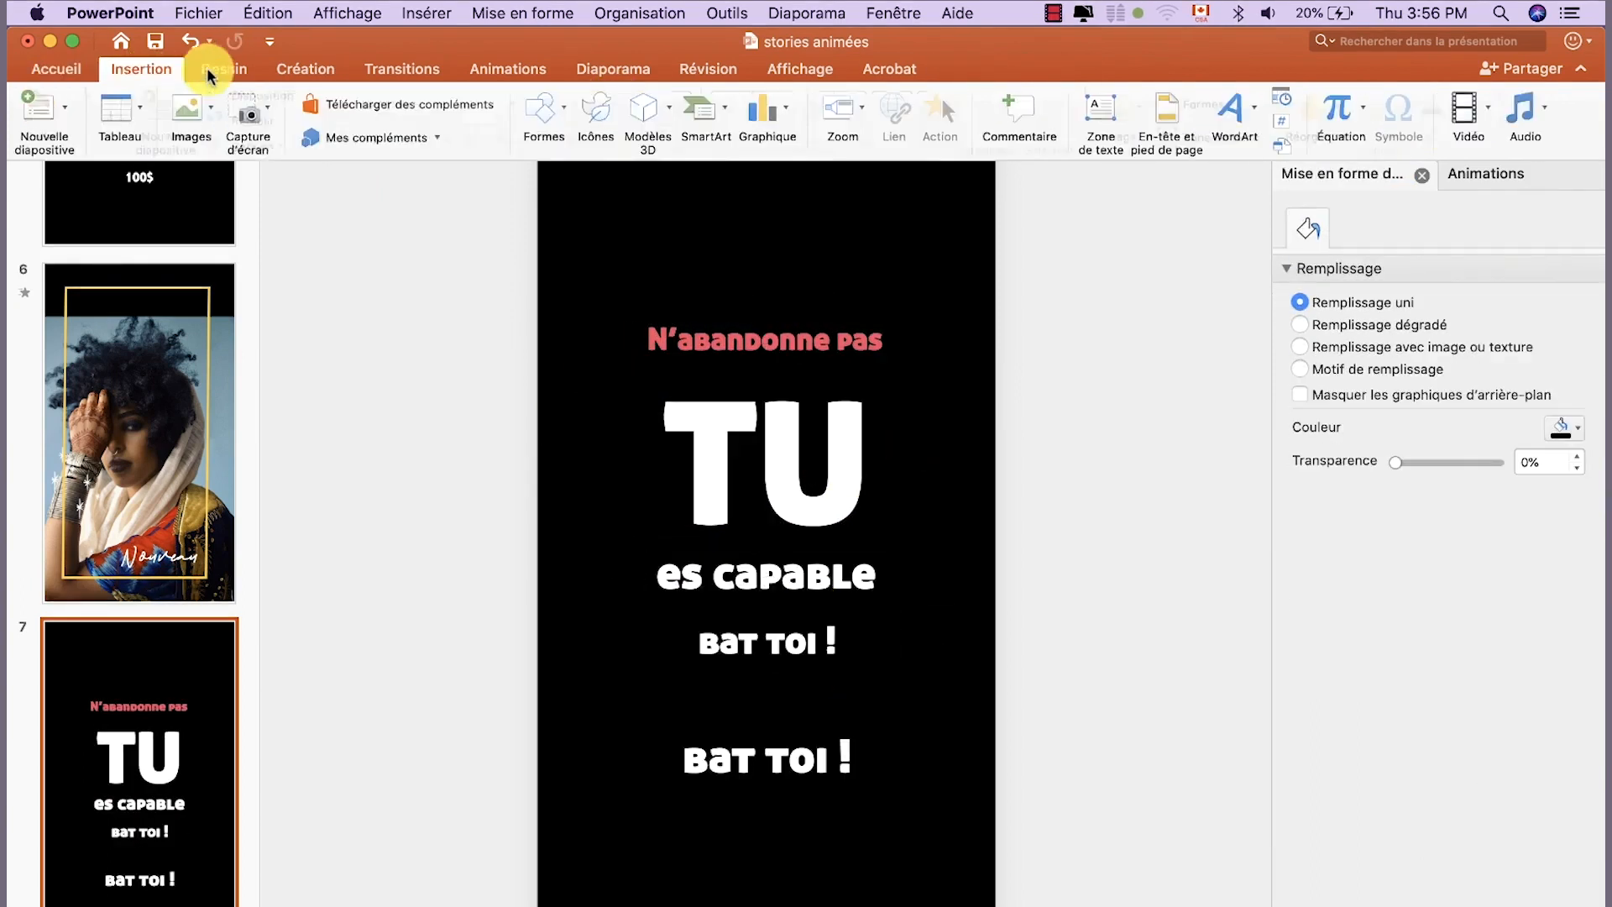
Draw a rounded rectangle about 9.3 × 2.13 cm beneath "es capable" and fill it pink without an outline
click(545, 109)
click(728, 188)
drag(659, 615, 883, 667)
click(485, 106)
click(458, 388)
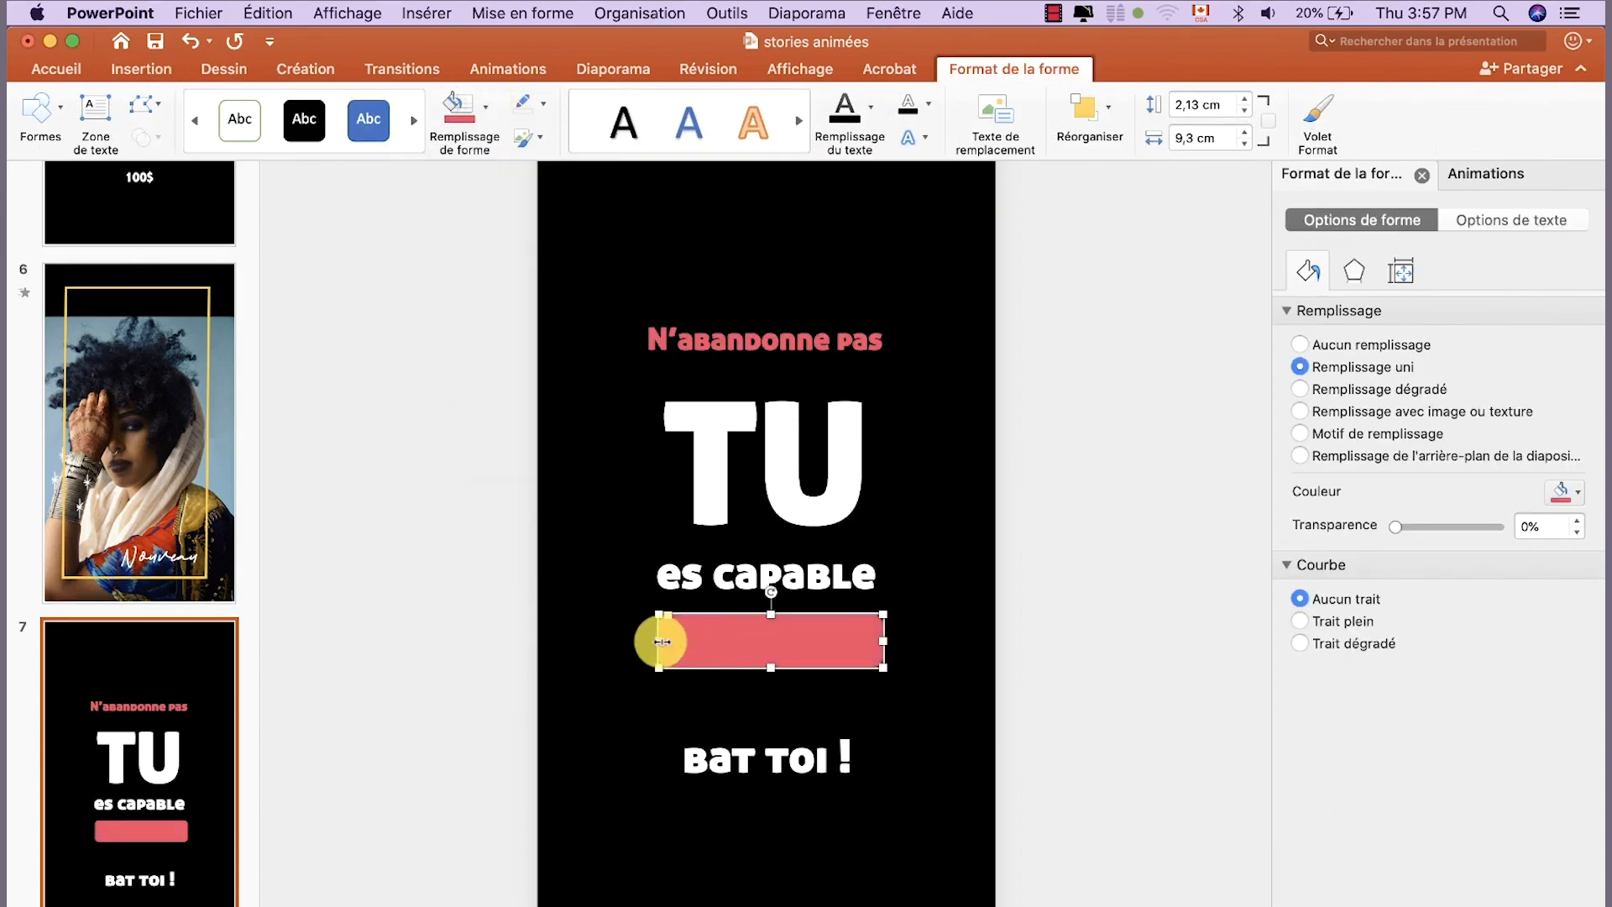
Send the pink rectangle behind the text and centre "Bat toi !" over it
right_click(819, 663)
click(1217, 677)
drag(992, 722, 817, 722)
drag(703, 674, 803, 669)
Change the spare "Bat toi !" text box to "&", reduce it to size 28 and place it beneath the pink rectangle
scroll(889, 781, down, 2)
click(931, 844)
drag(931, 845, 443, 814)
triple_click(709, 830)
text(&)
click(691, 784)
triple_click(638, 105)
triple_click(639, 104)
scroll(790, 758, down, 5)
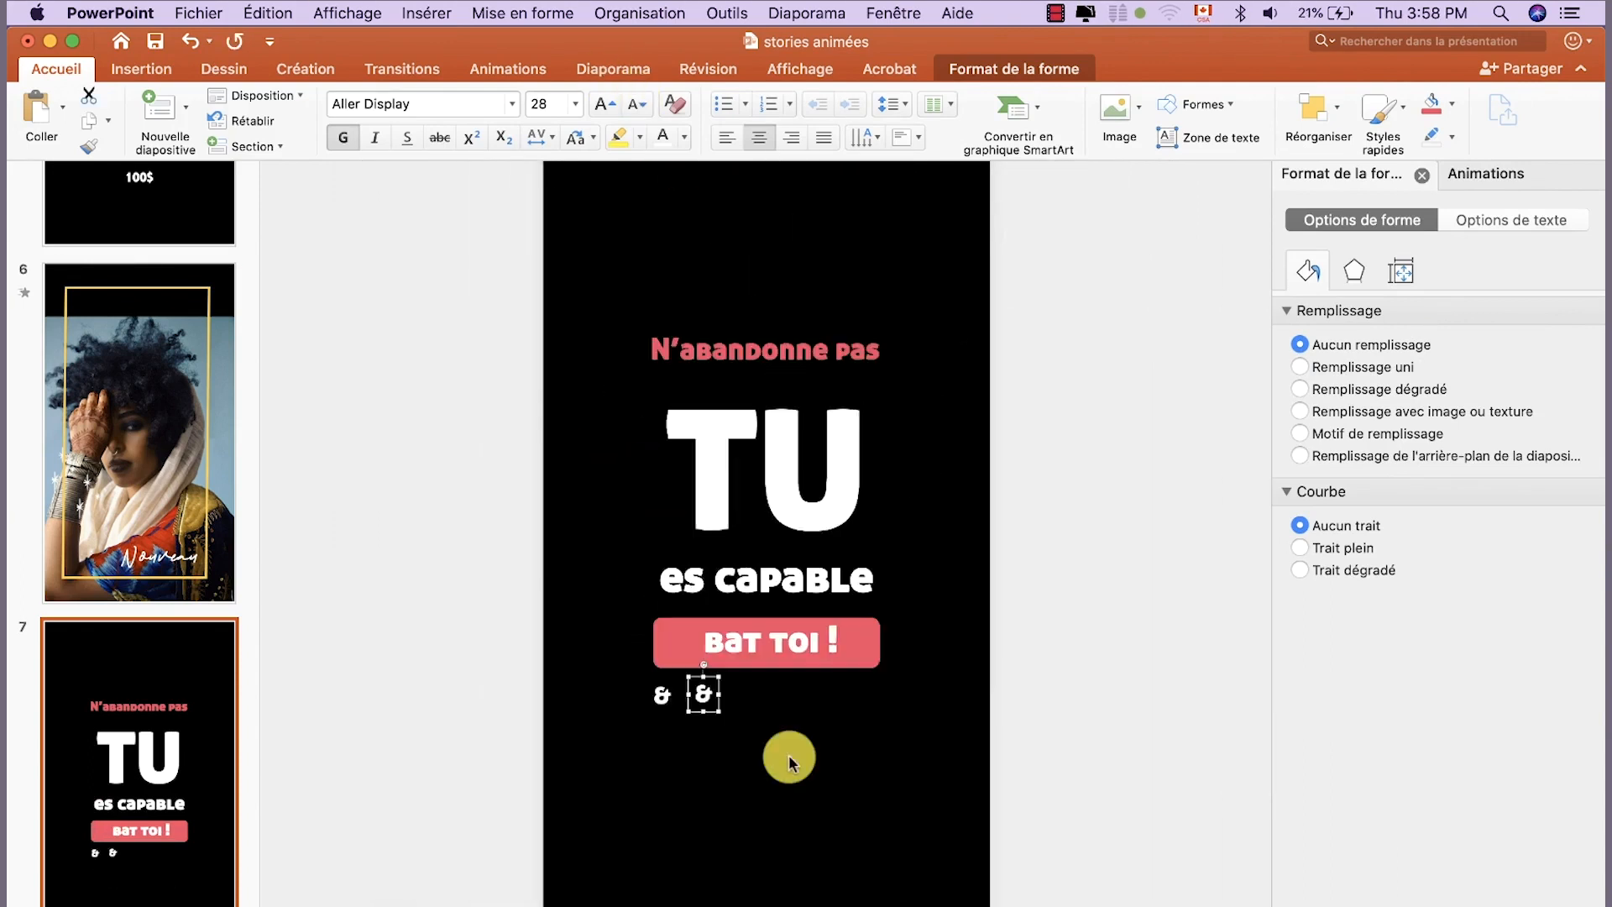
Add the text "Tu y arriveras" beside the "&" and "#motivation" lower on the slide
click(710, 702)
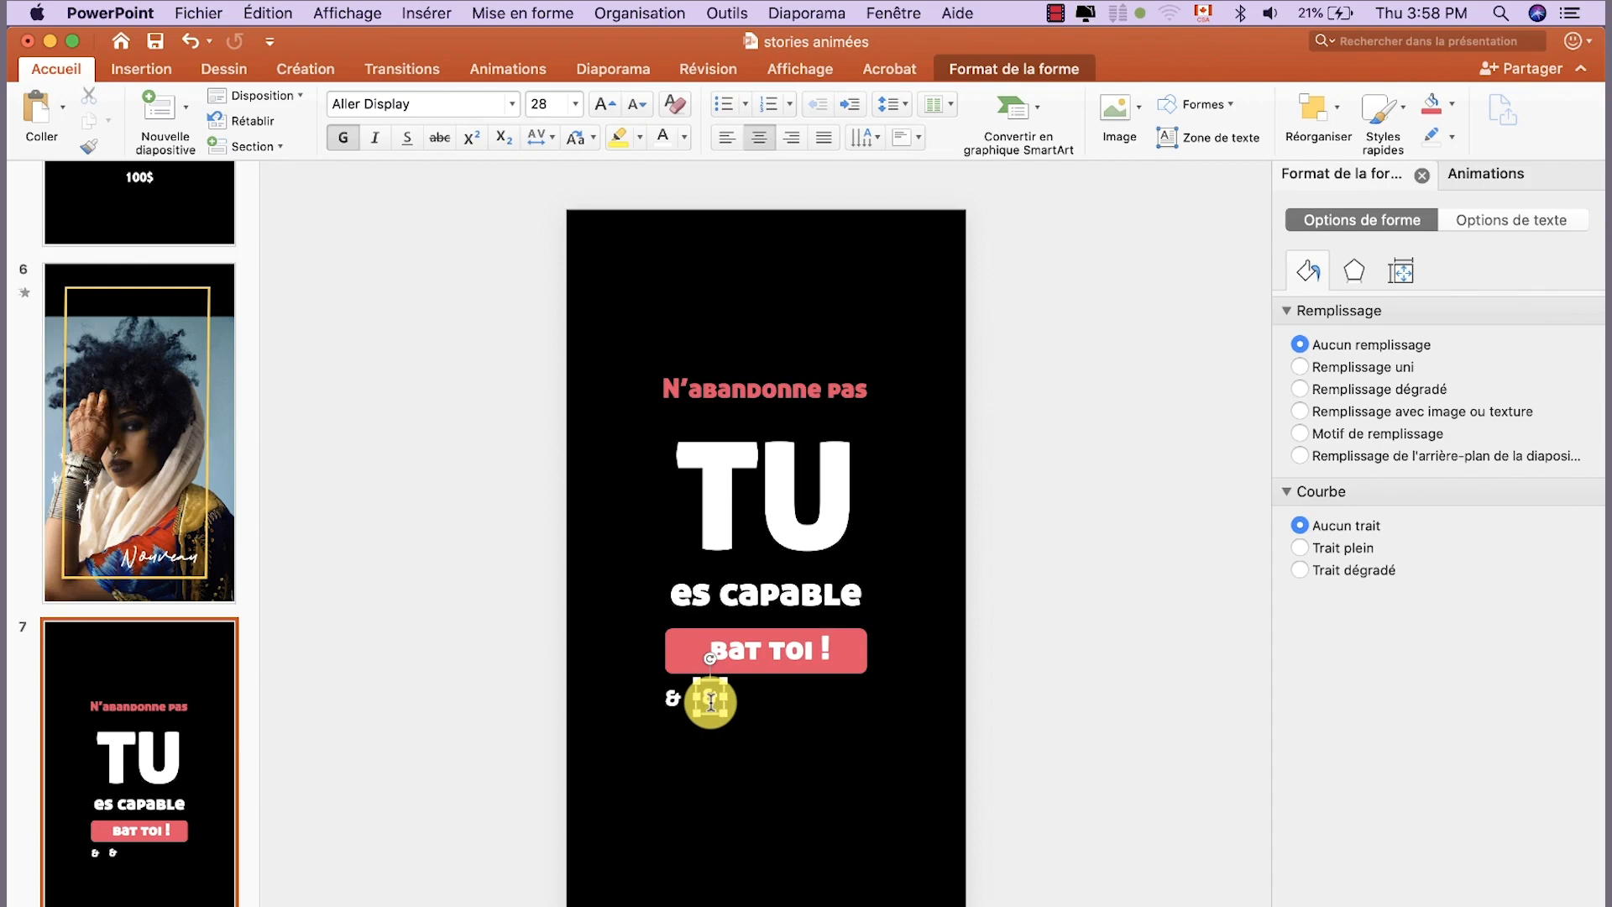
drag(724, 709, 827, 816)
text(Tu y arriveras)
click(808, 828)
key(super+a)
text(#motivation)
Tighten the spacing of the stacked text and rectangle, and colour the "&" and "#motivation" yellow
click(767, 651)
shift+click(680, 628)
click(639, 13)
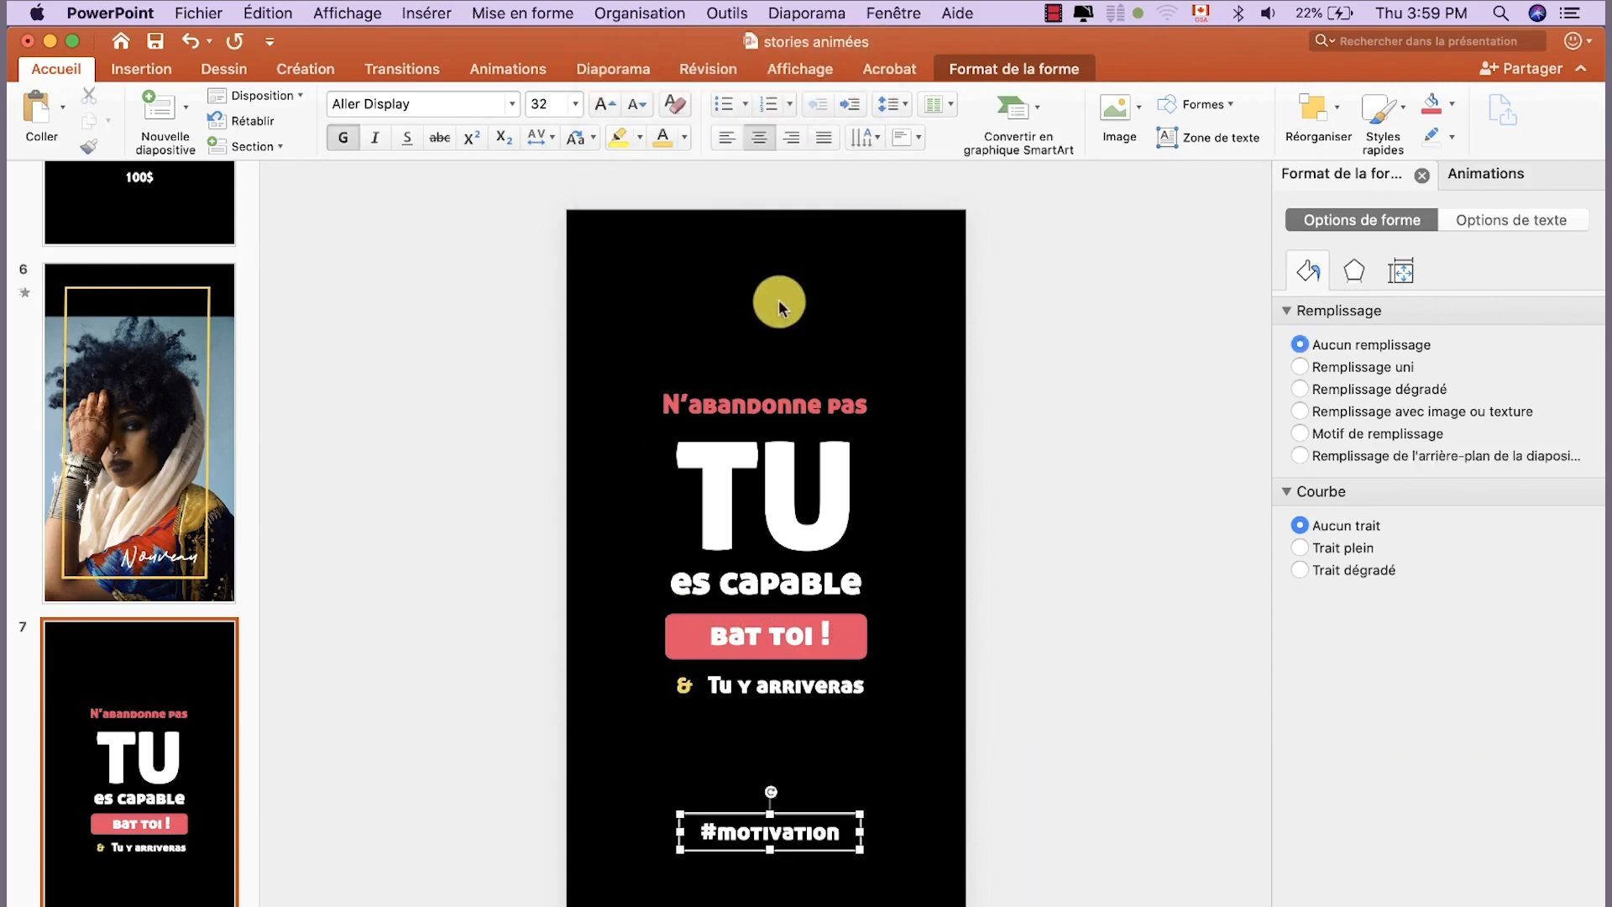
click(779, 307)
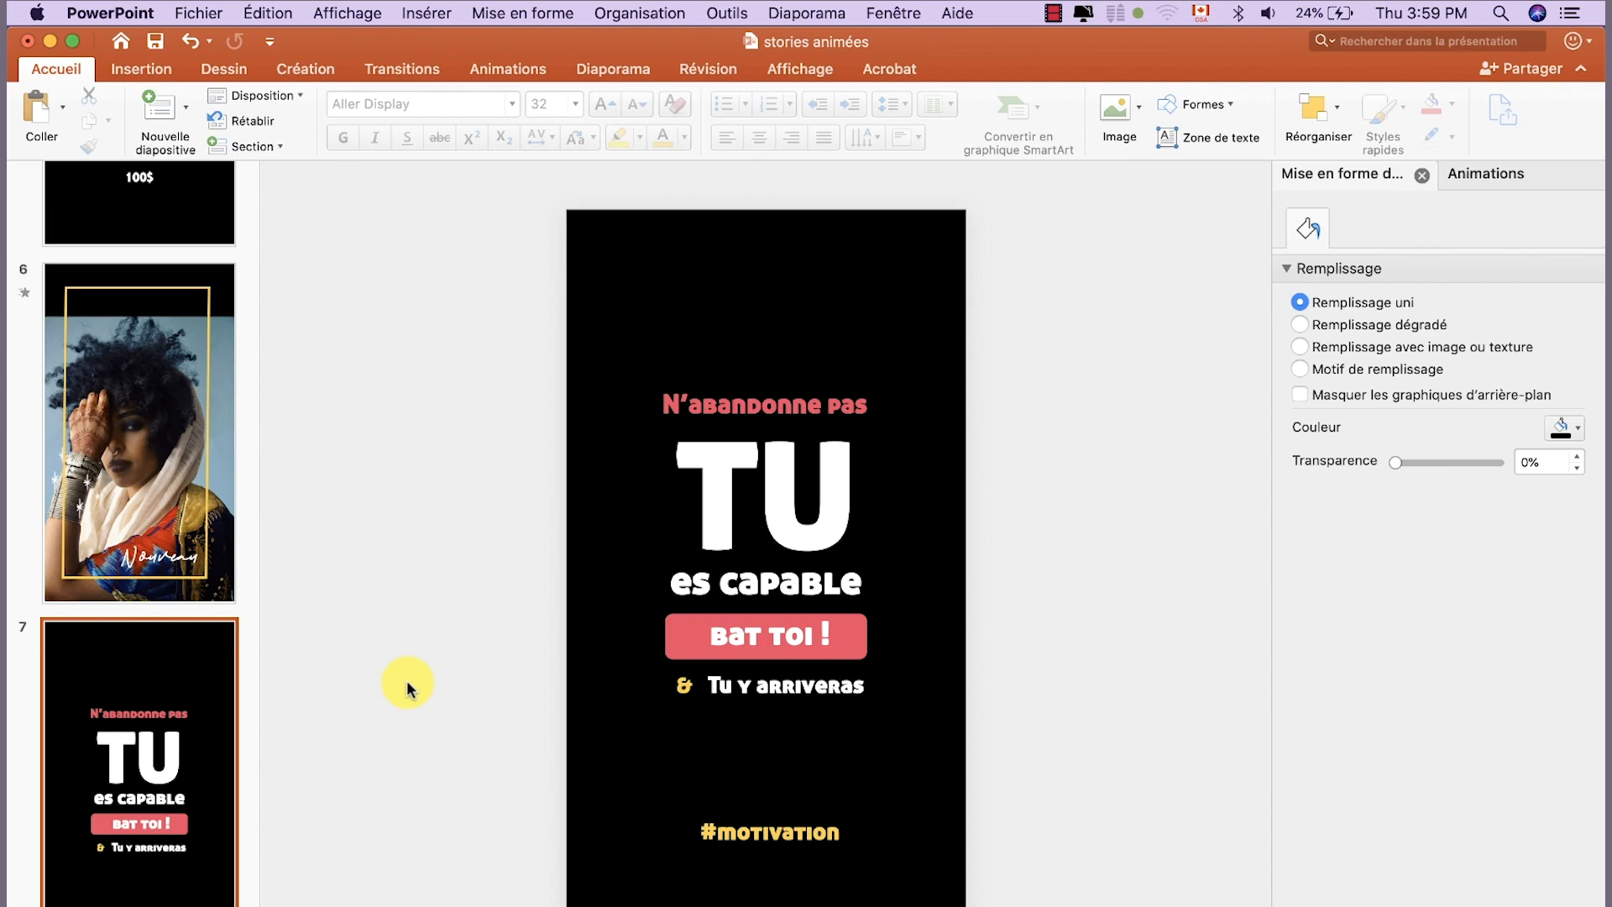
Apply the Insertion furtive entrance to the "TU" text, coming À partir de la gauche
click(139, 67)
click(527, 71)
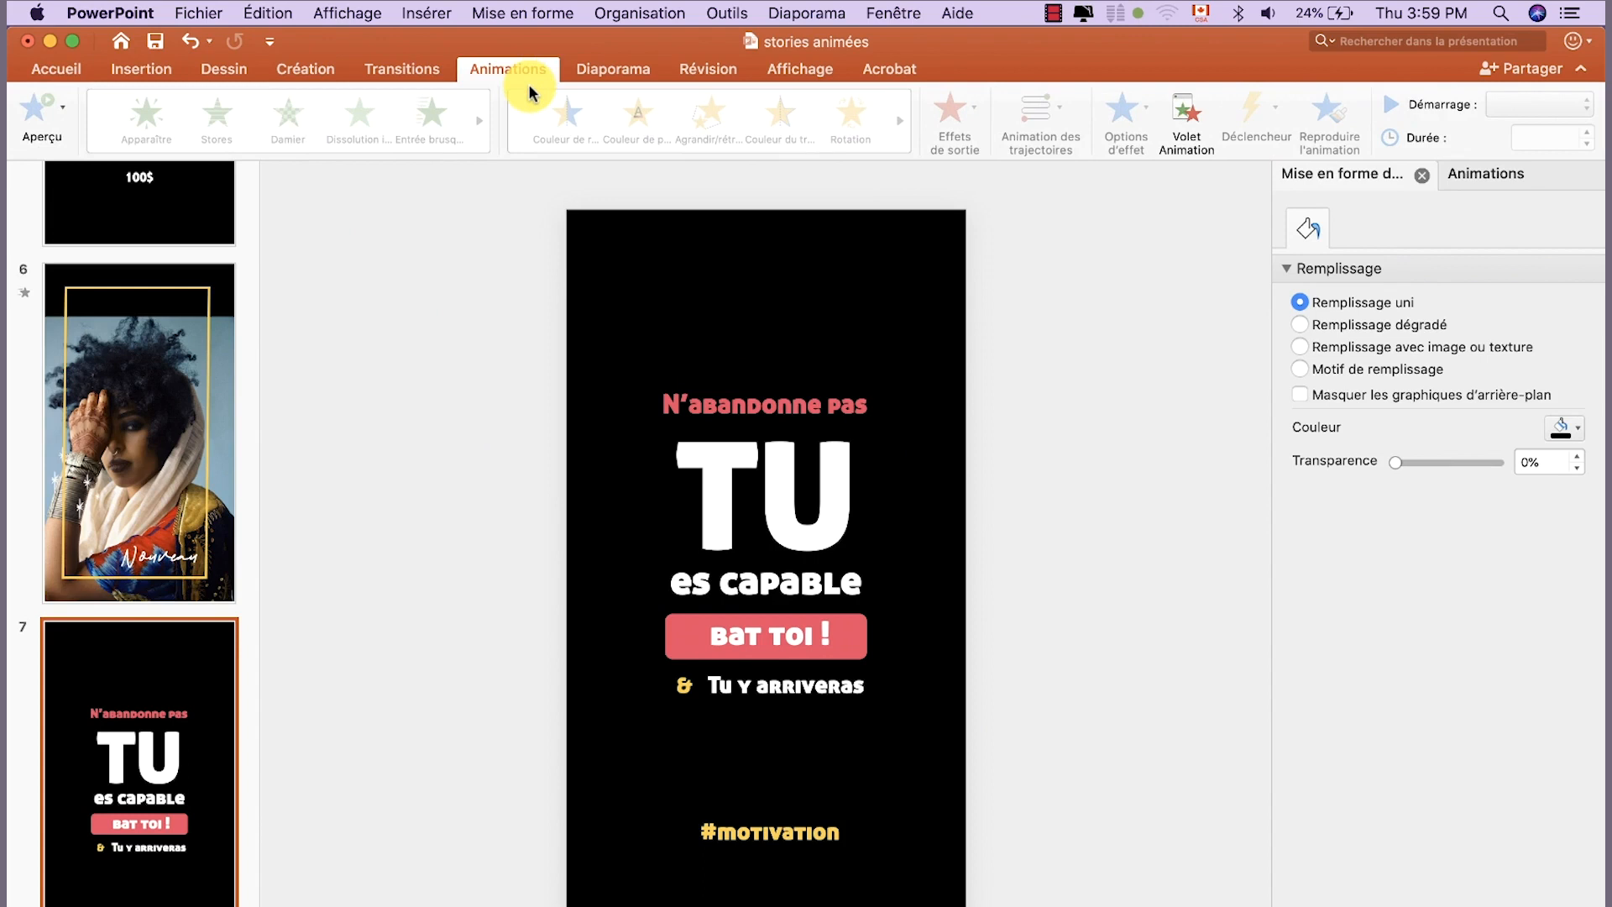
click(695, 436)
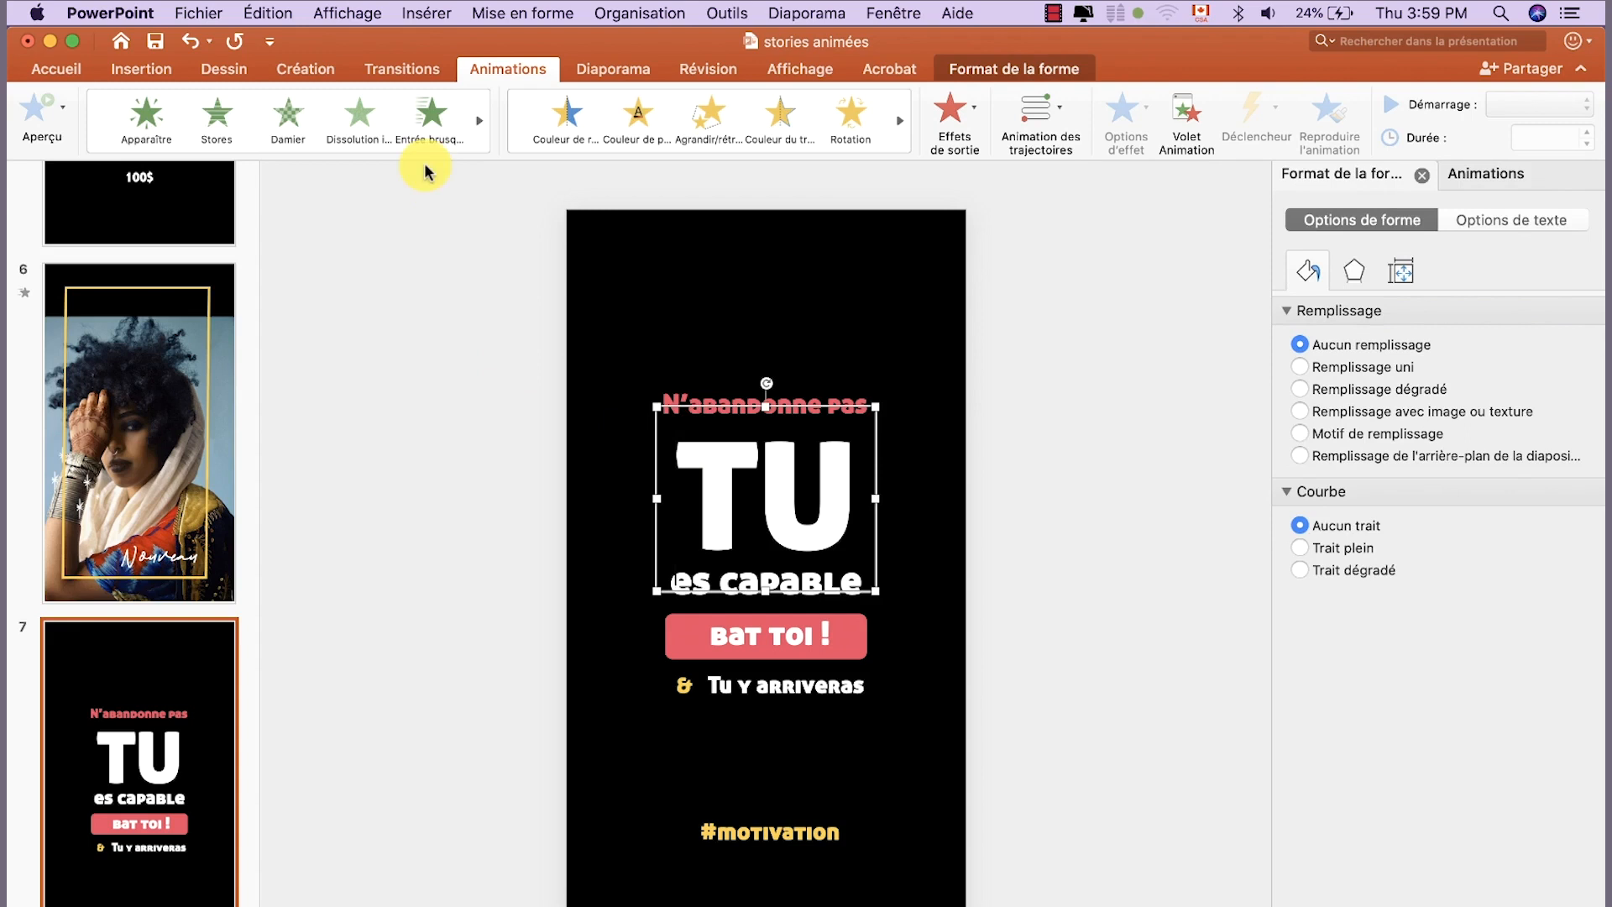
click(285, 164)
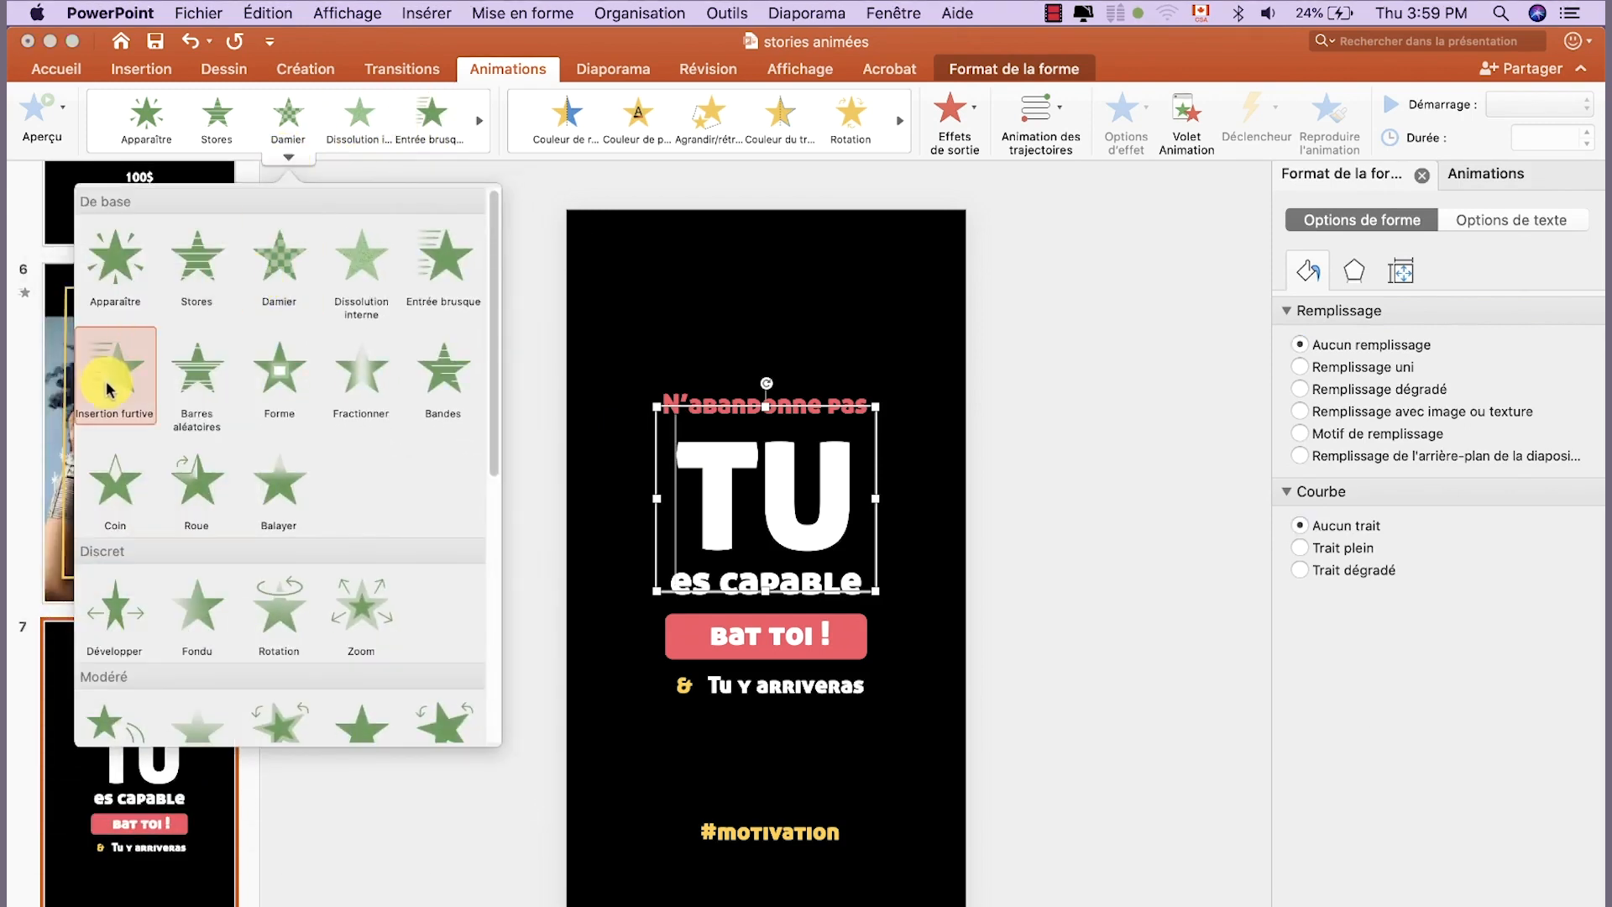
click(106, 374)
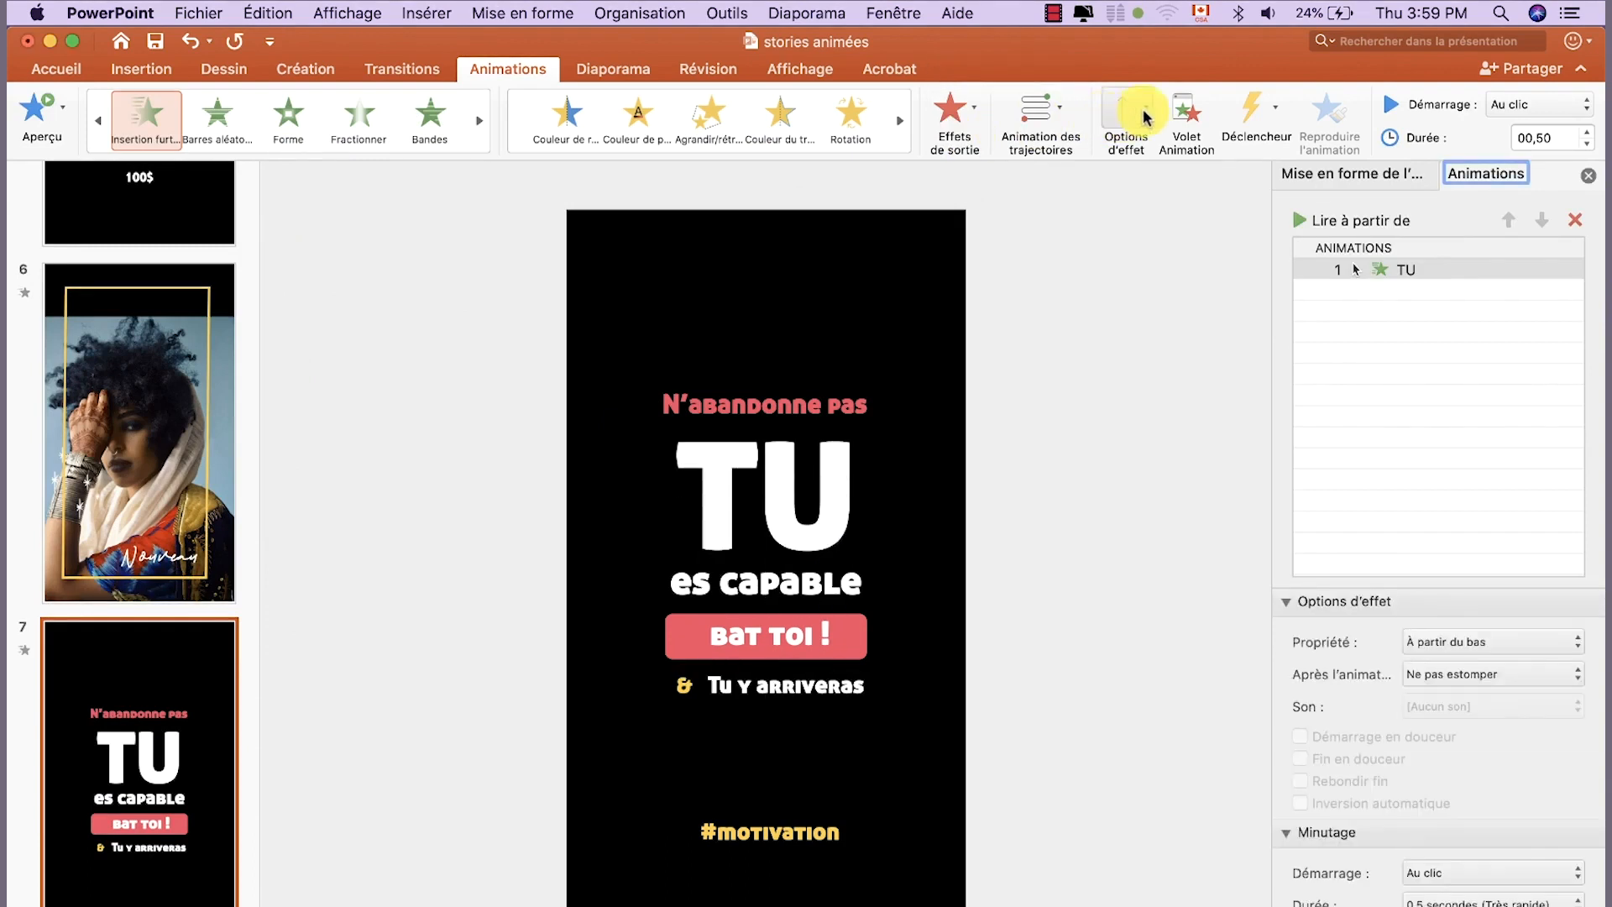
click(1126, 118)
click(1195, 245)
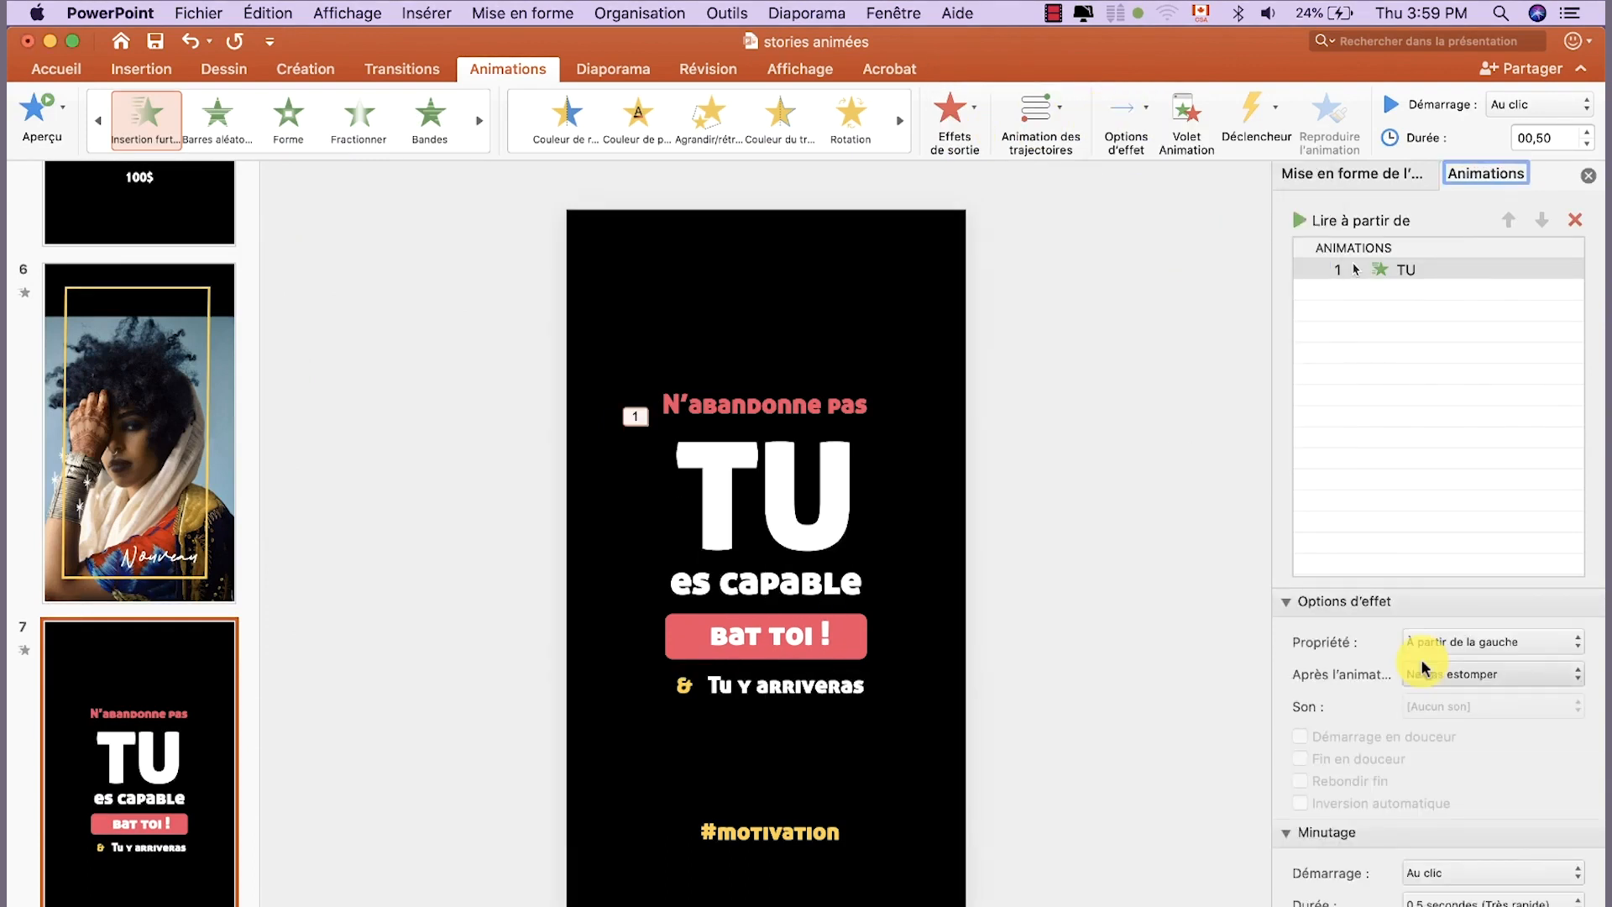
Apply the Dépôt entrance to "es capable", starting Après la précédente with a duration of 00,25, and preview it
click(681, 577)
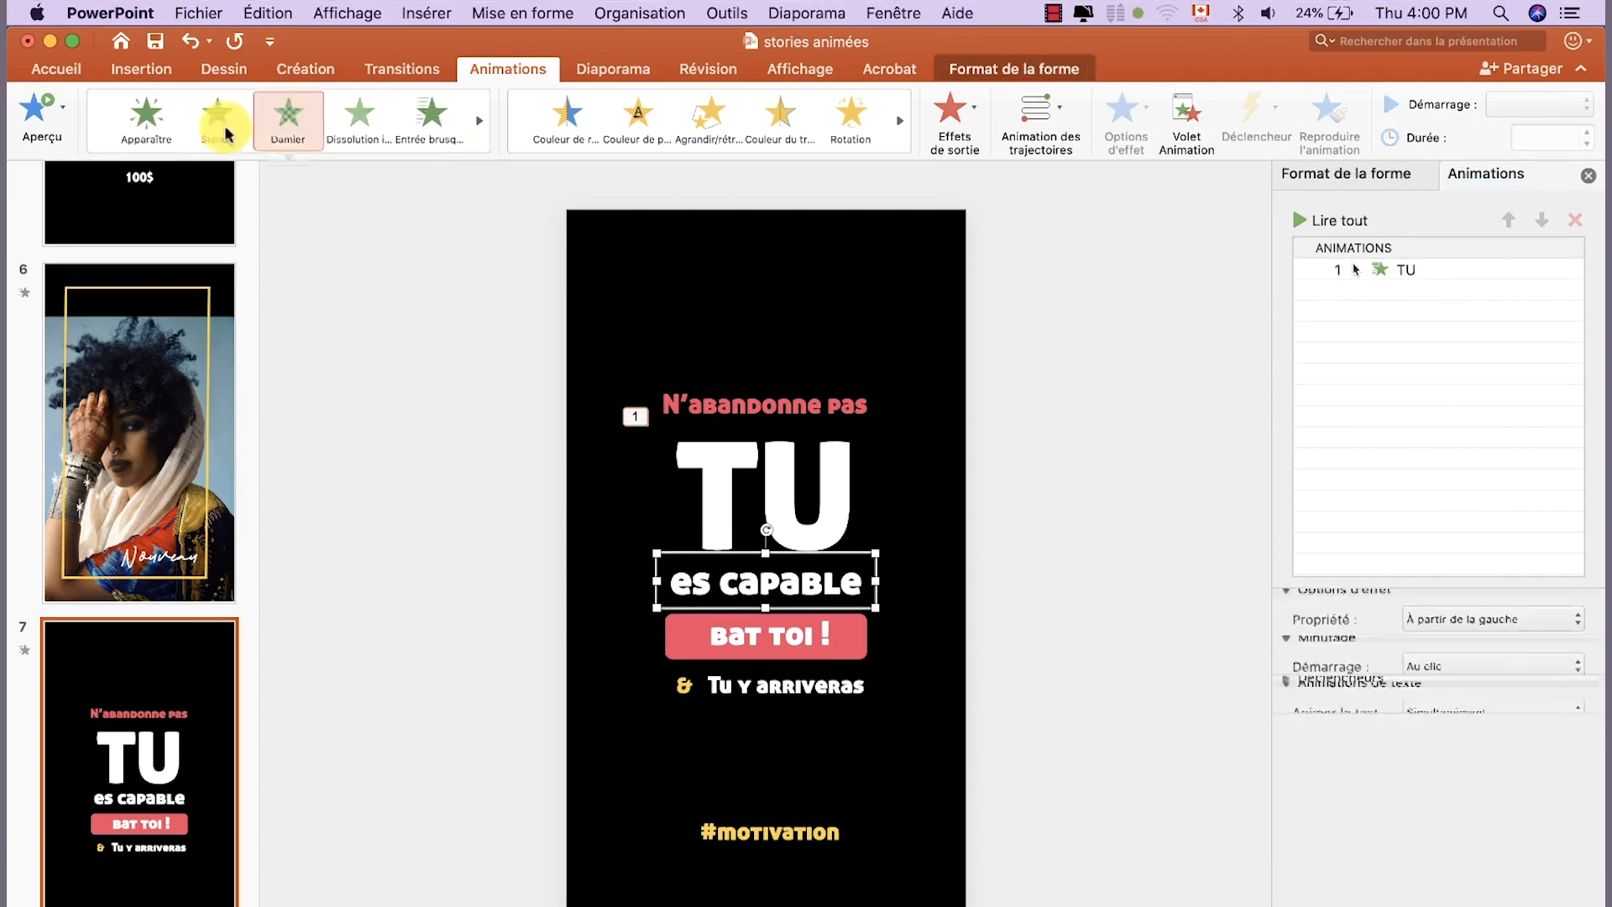
click(288, 157)
scroll(316, 569, down, 1)
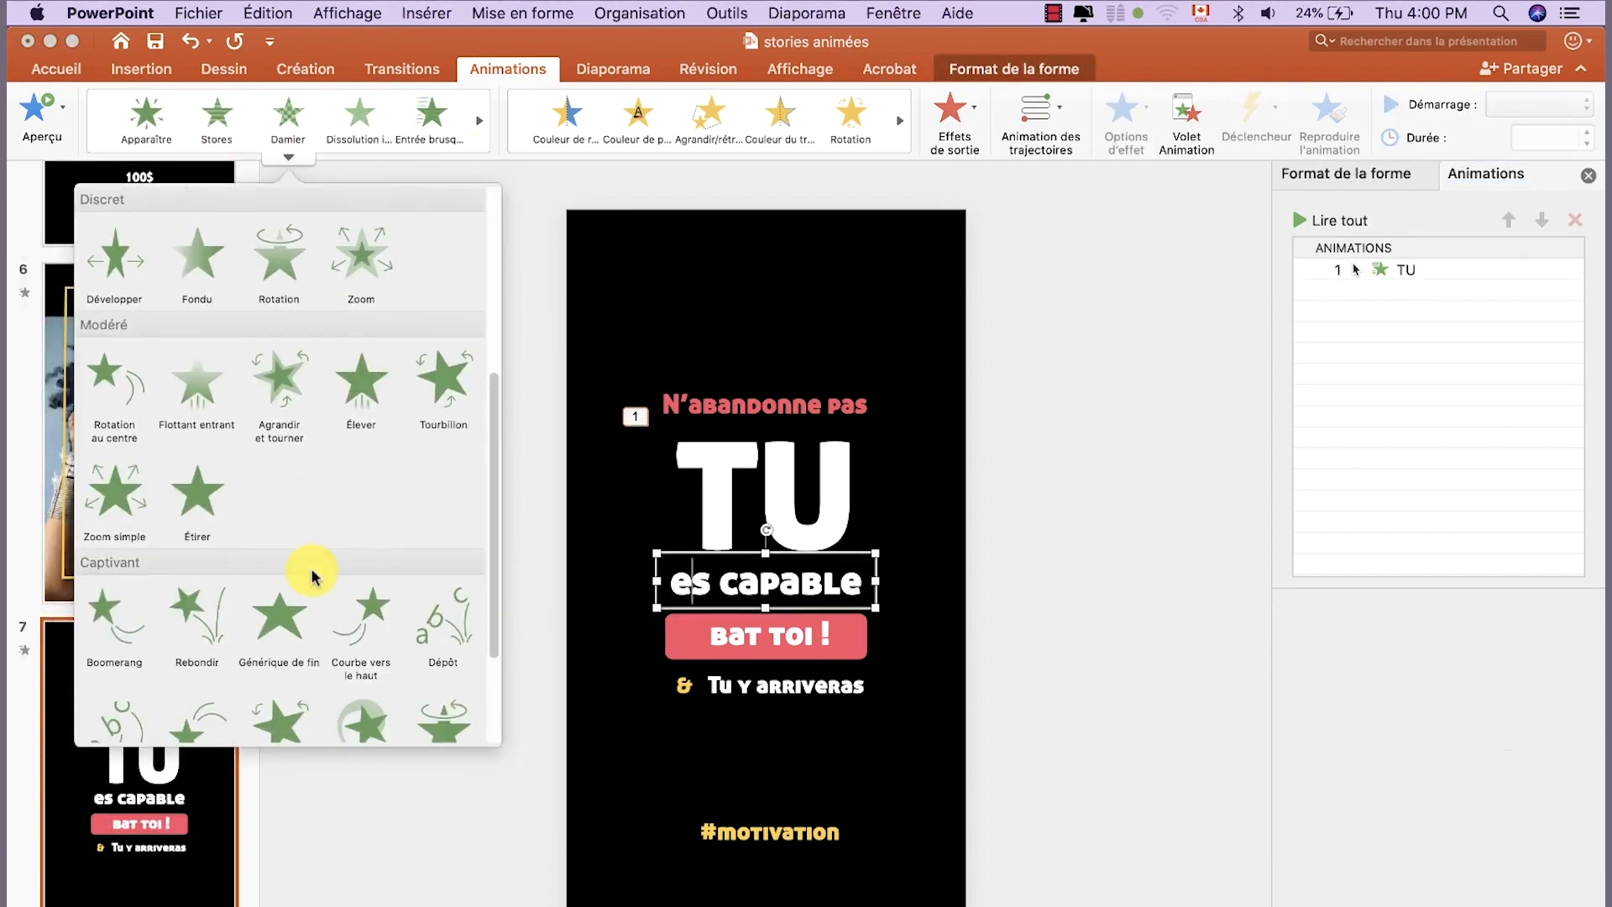
click(438, 610)
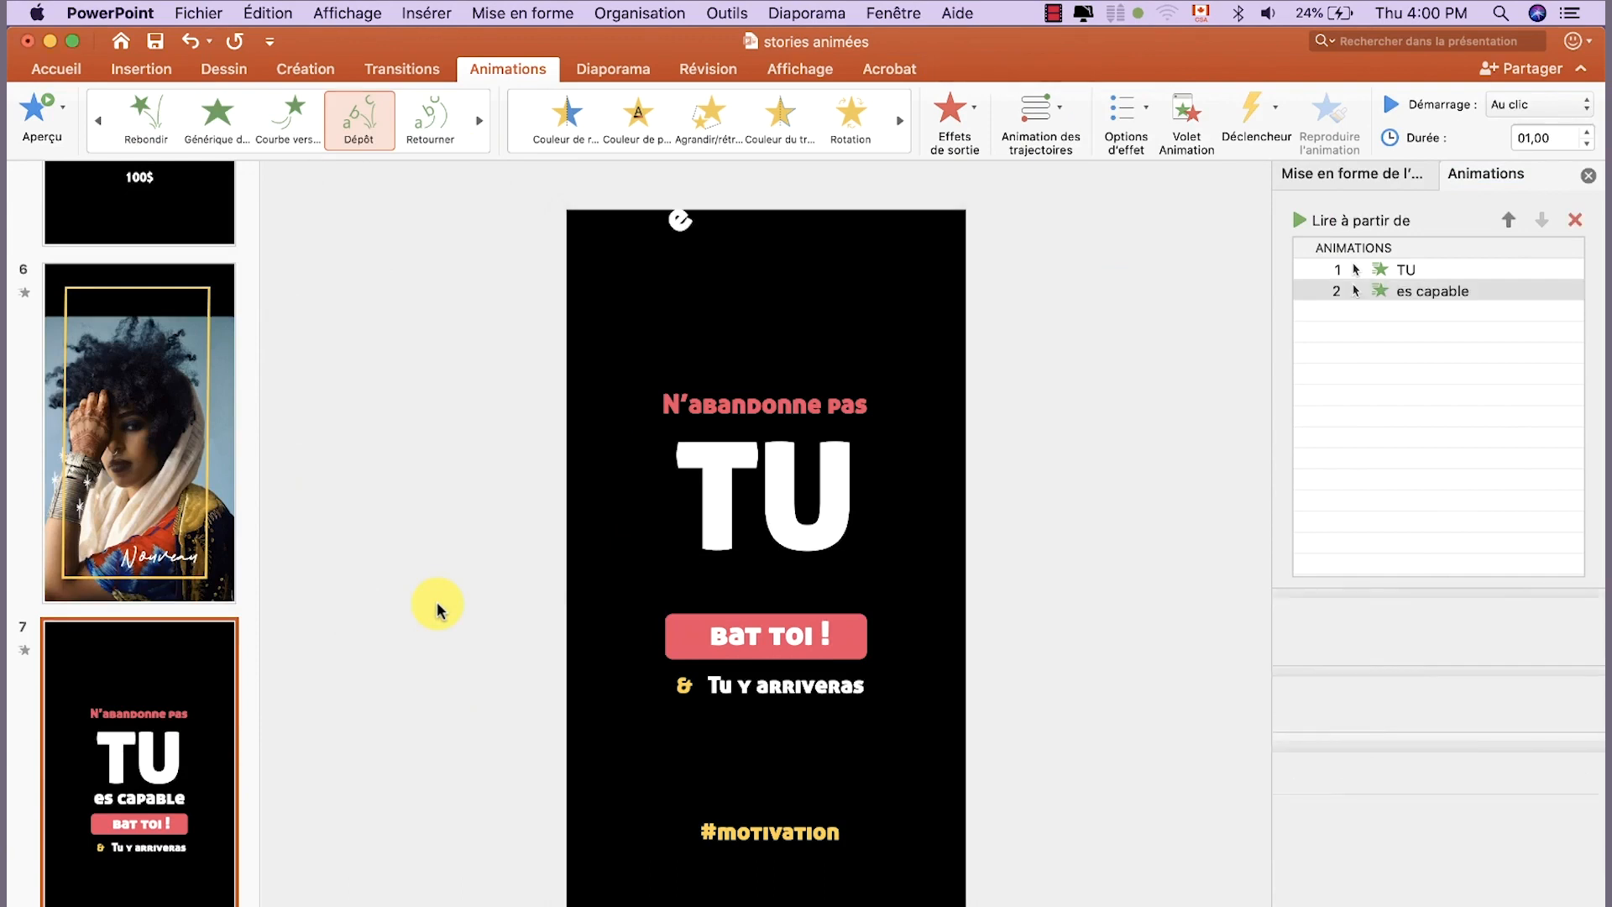
click(1536, 104)
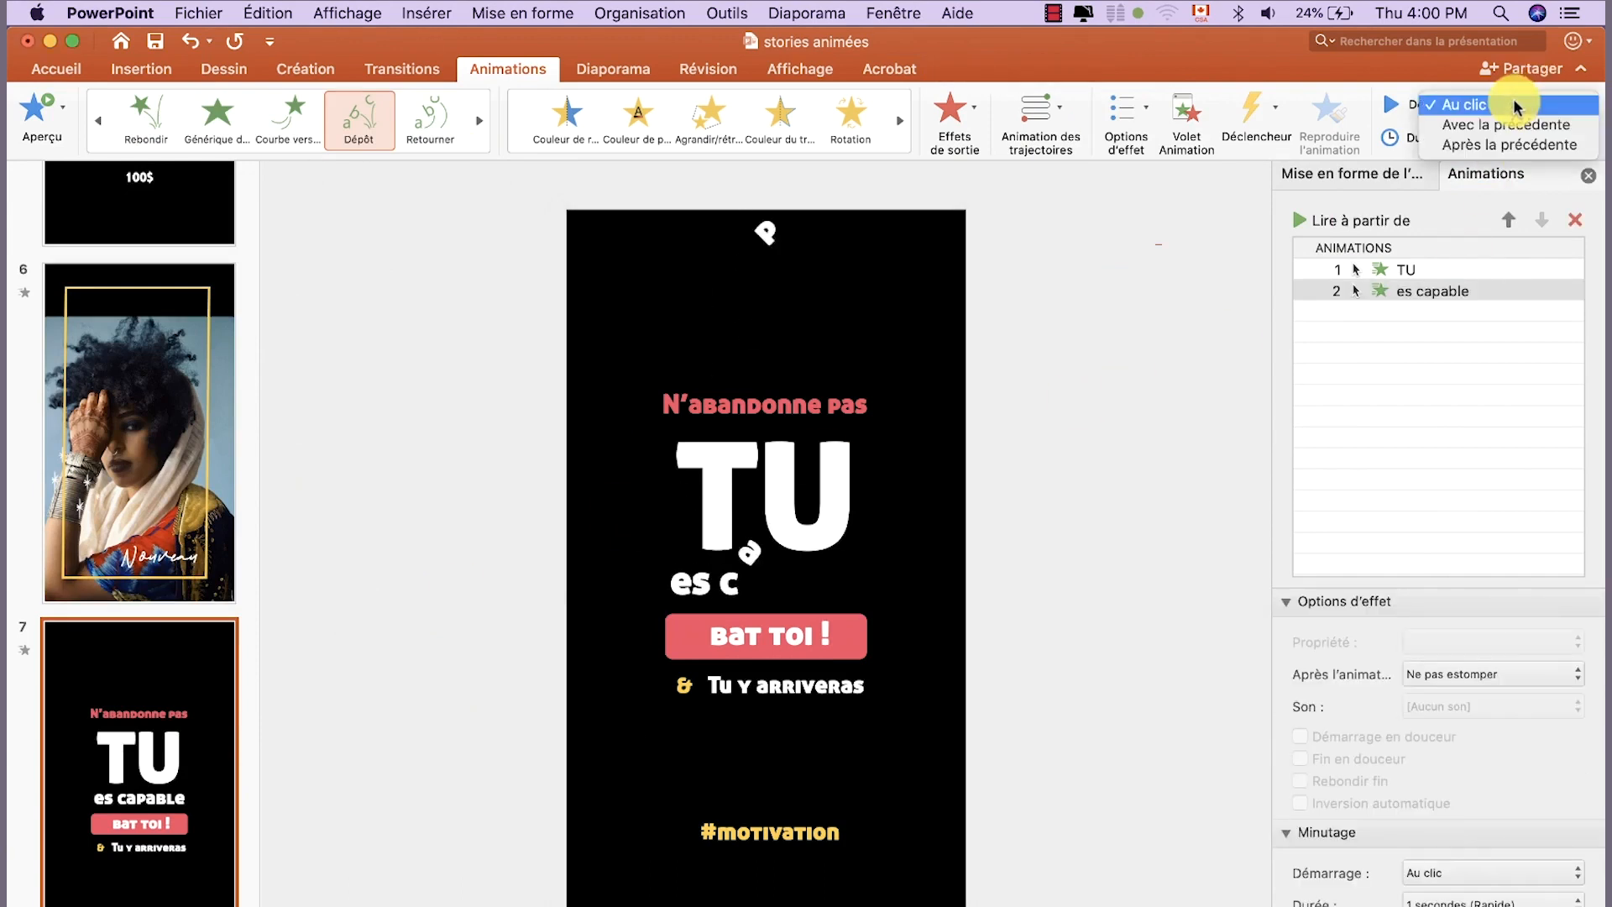
click(1511, 148)
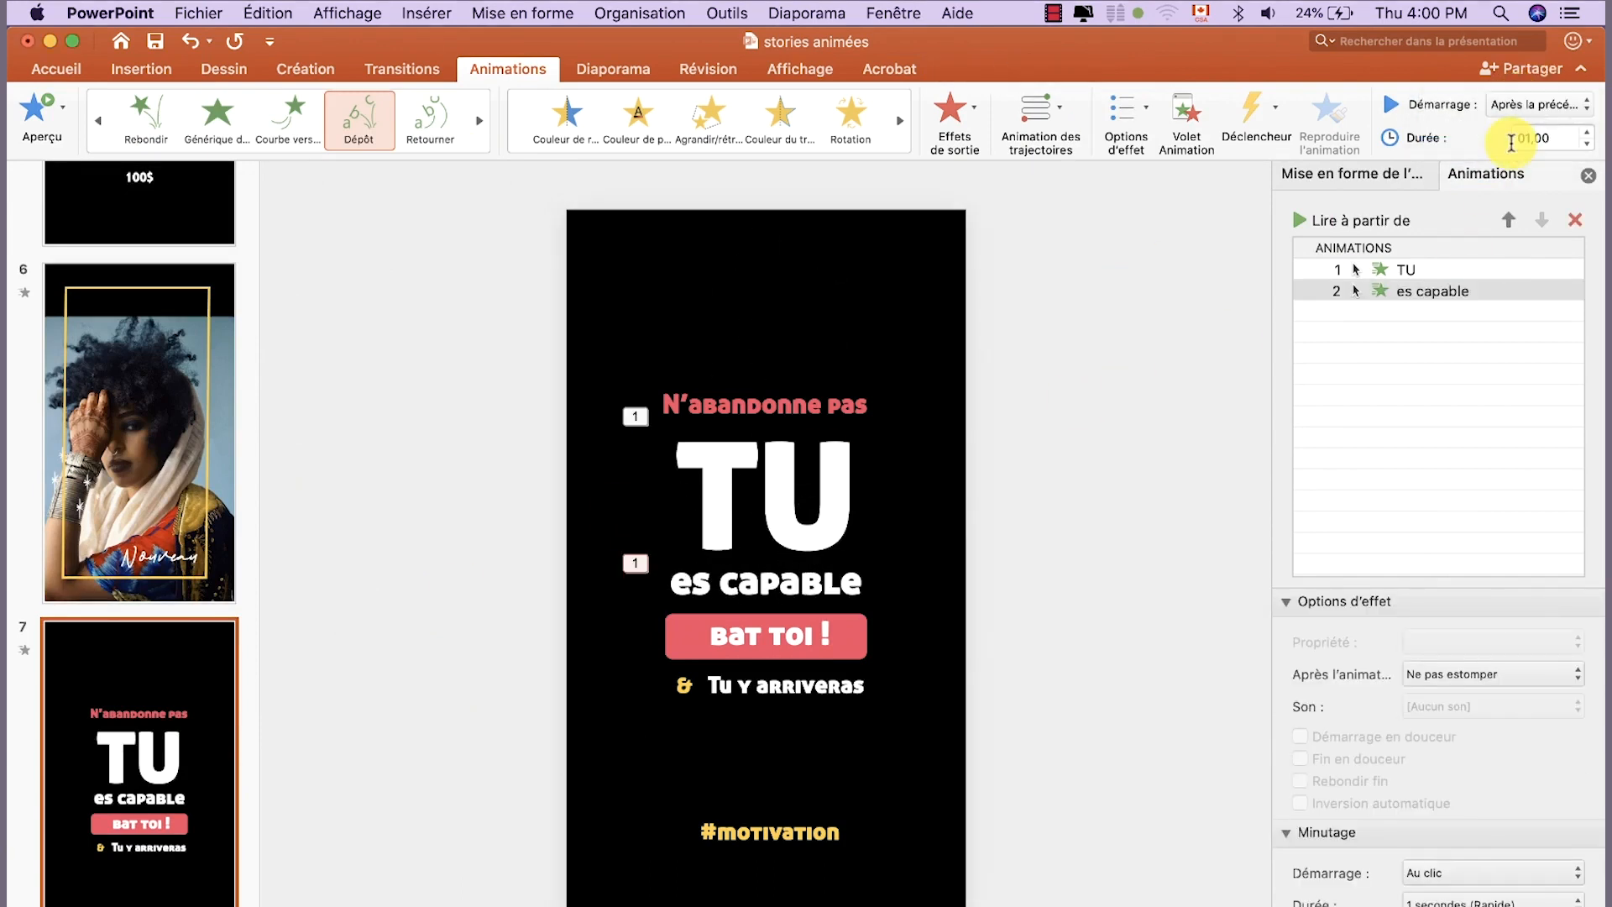
click(1586, 146)
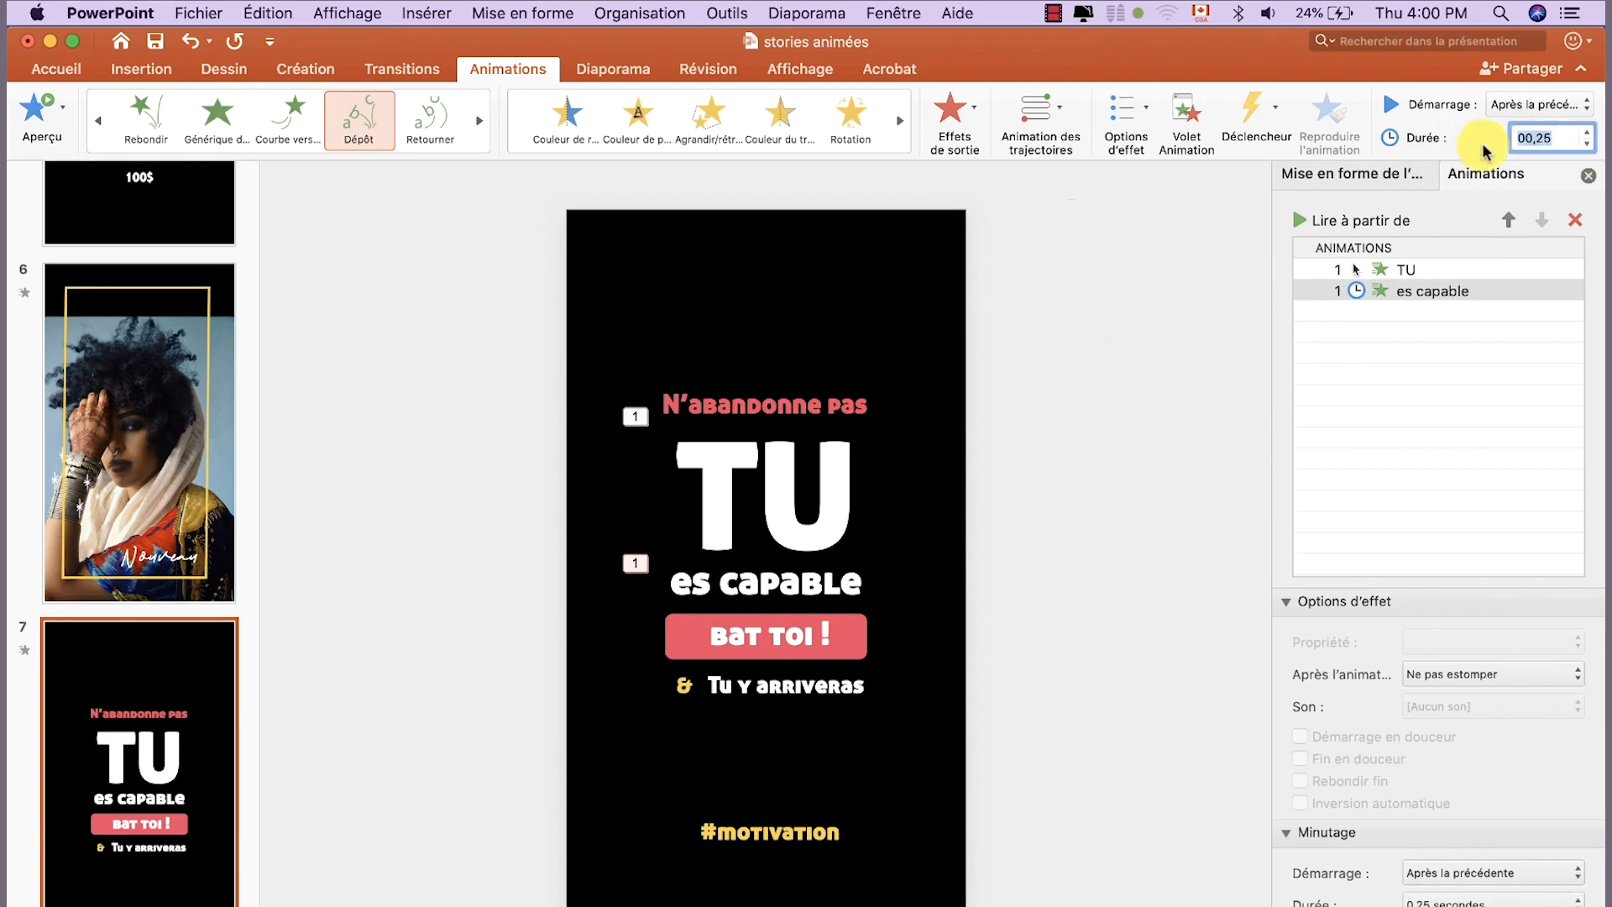
click(1300, 221)
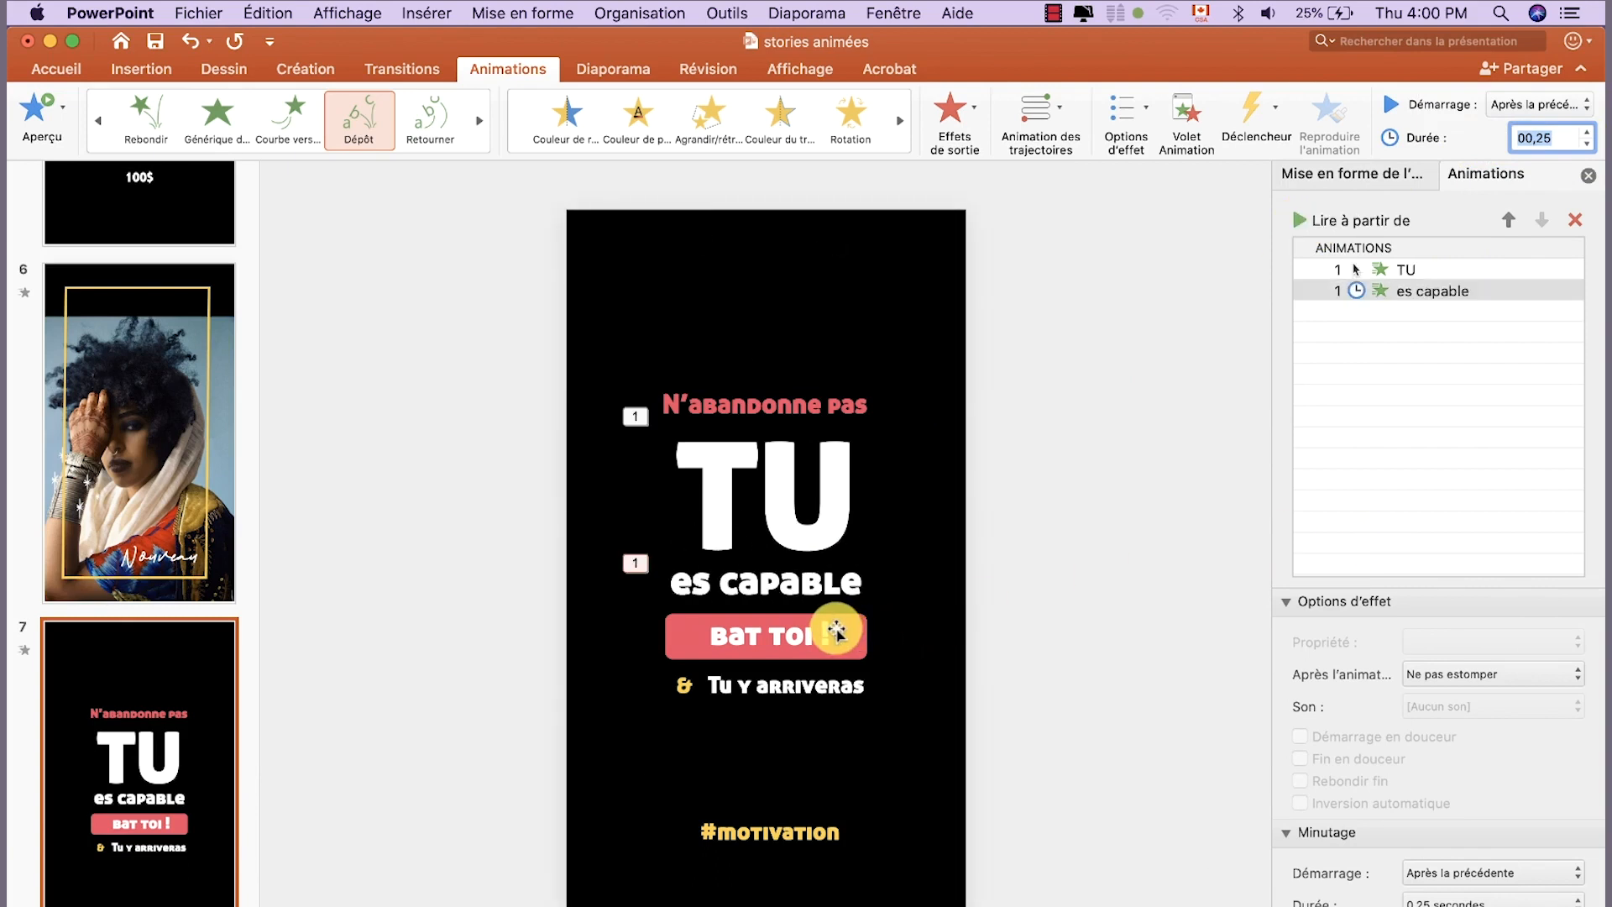
Apply the Apparaître entrance to the "N'abandonne pas" text
click(821, 404)
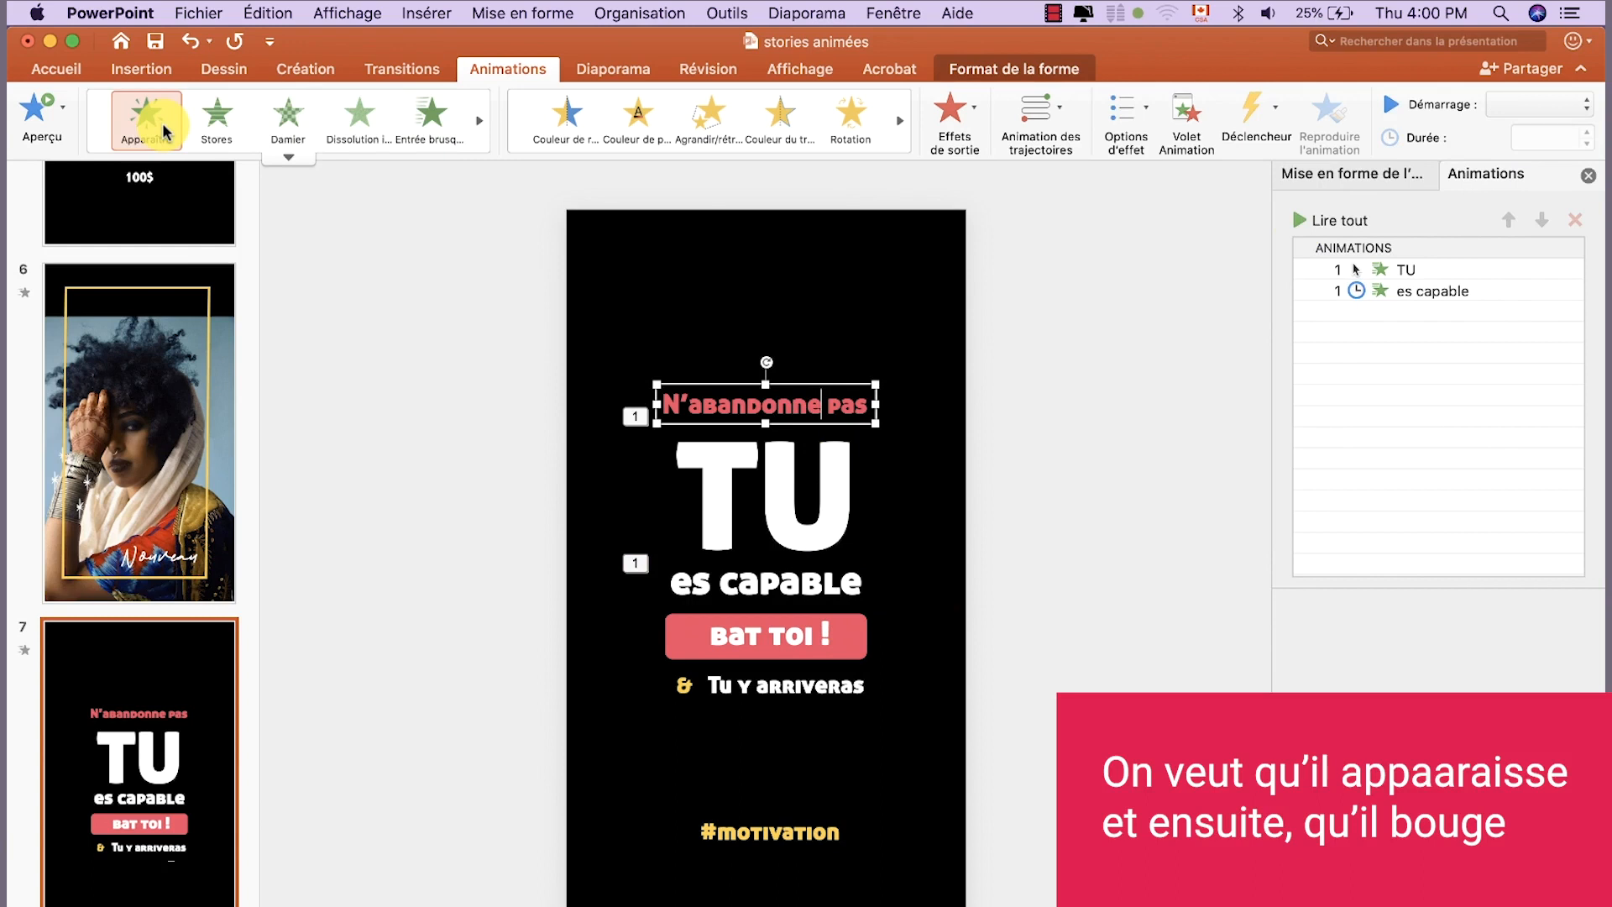
click(165, 132)
click(1423, 311)
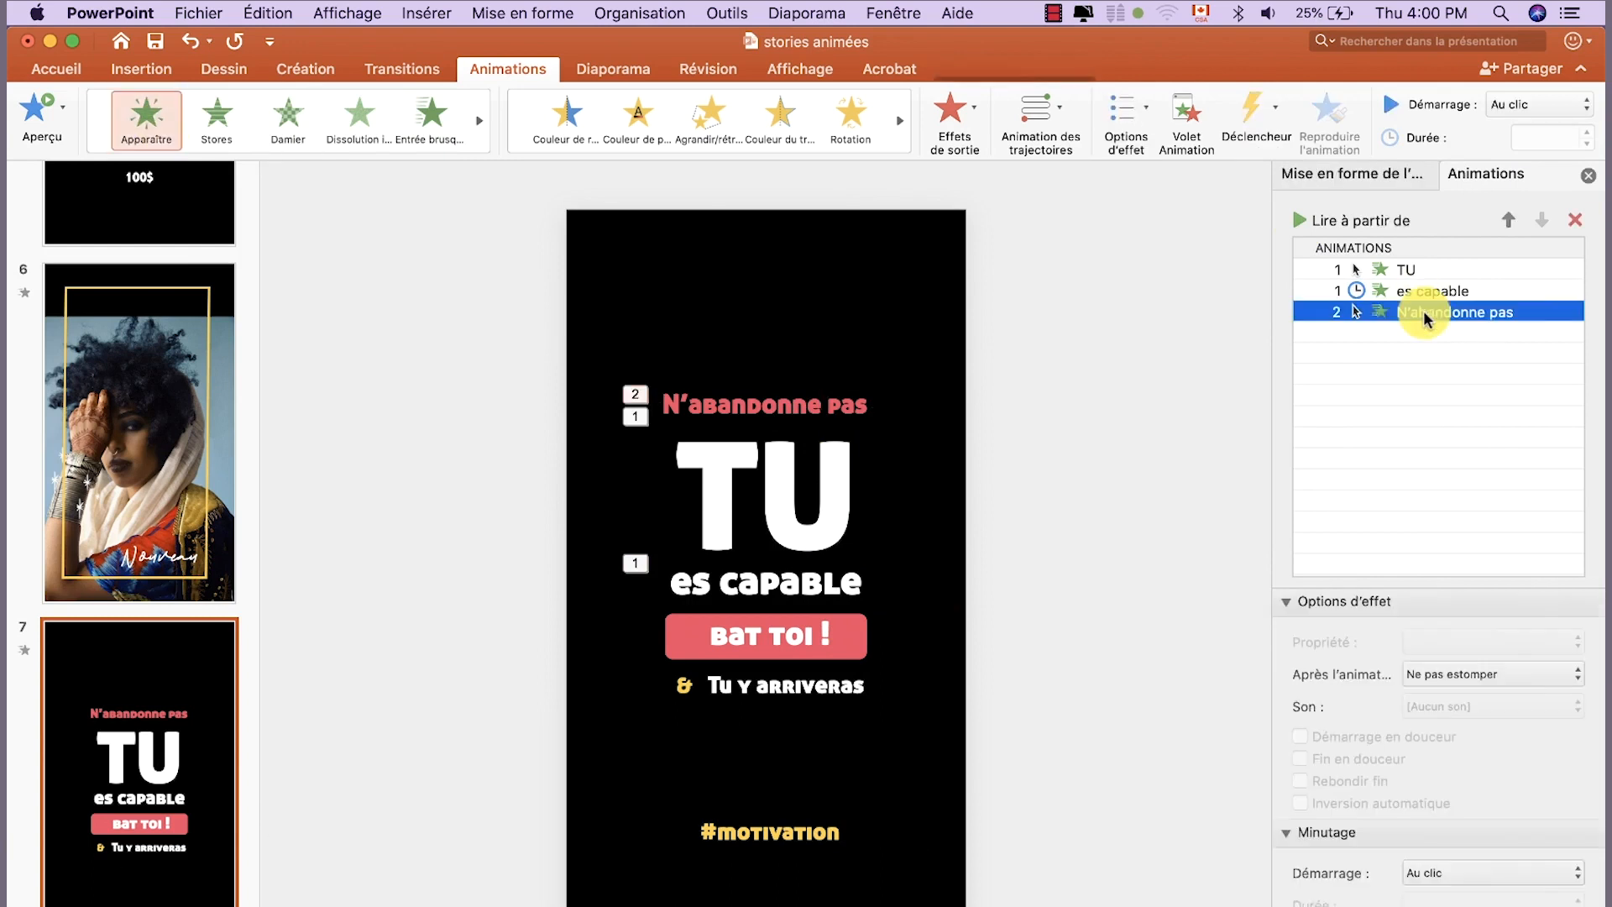
Add the Chanceler emphasis animation to the "N'abandonne pas" text
click(866, 399)
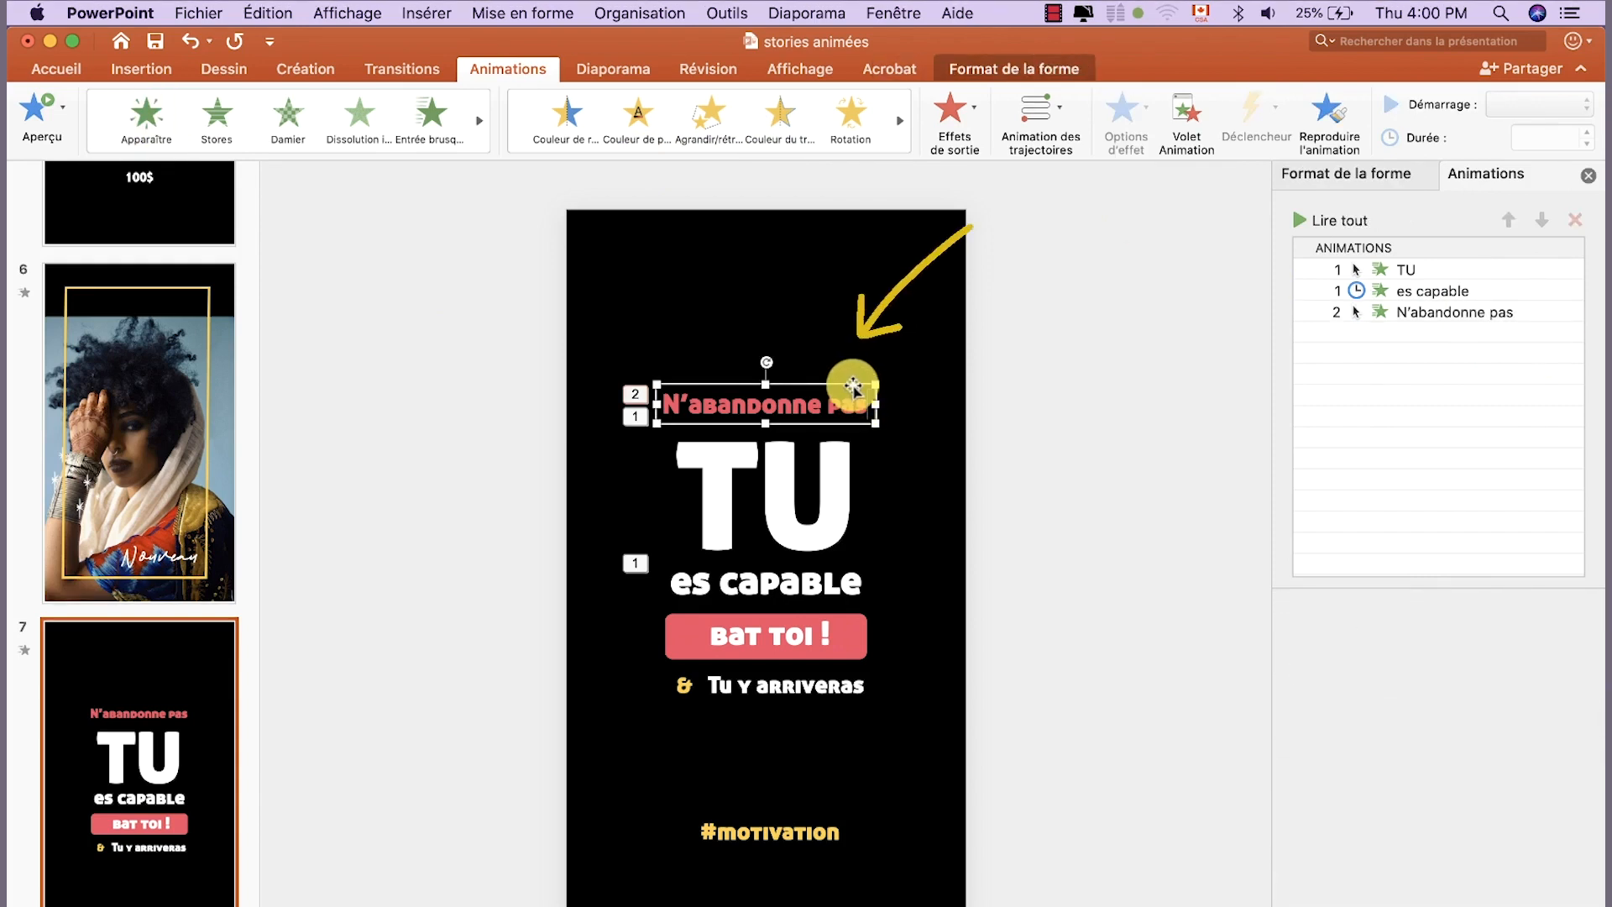
click(687, 153)
scroll(647, 666, down, 10)
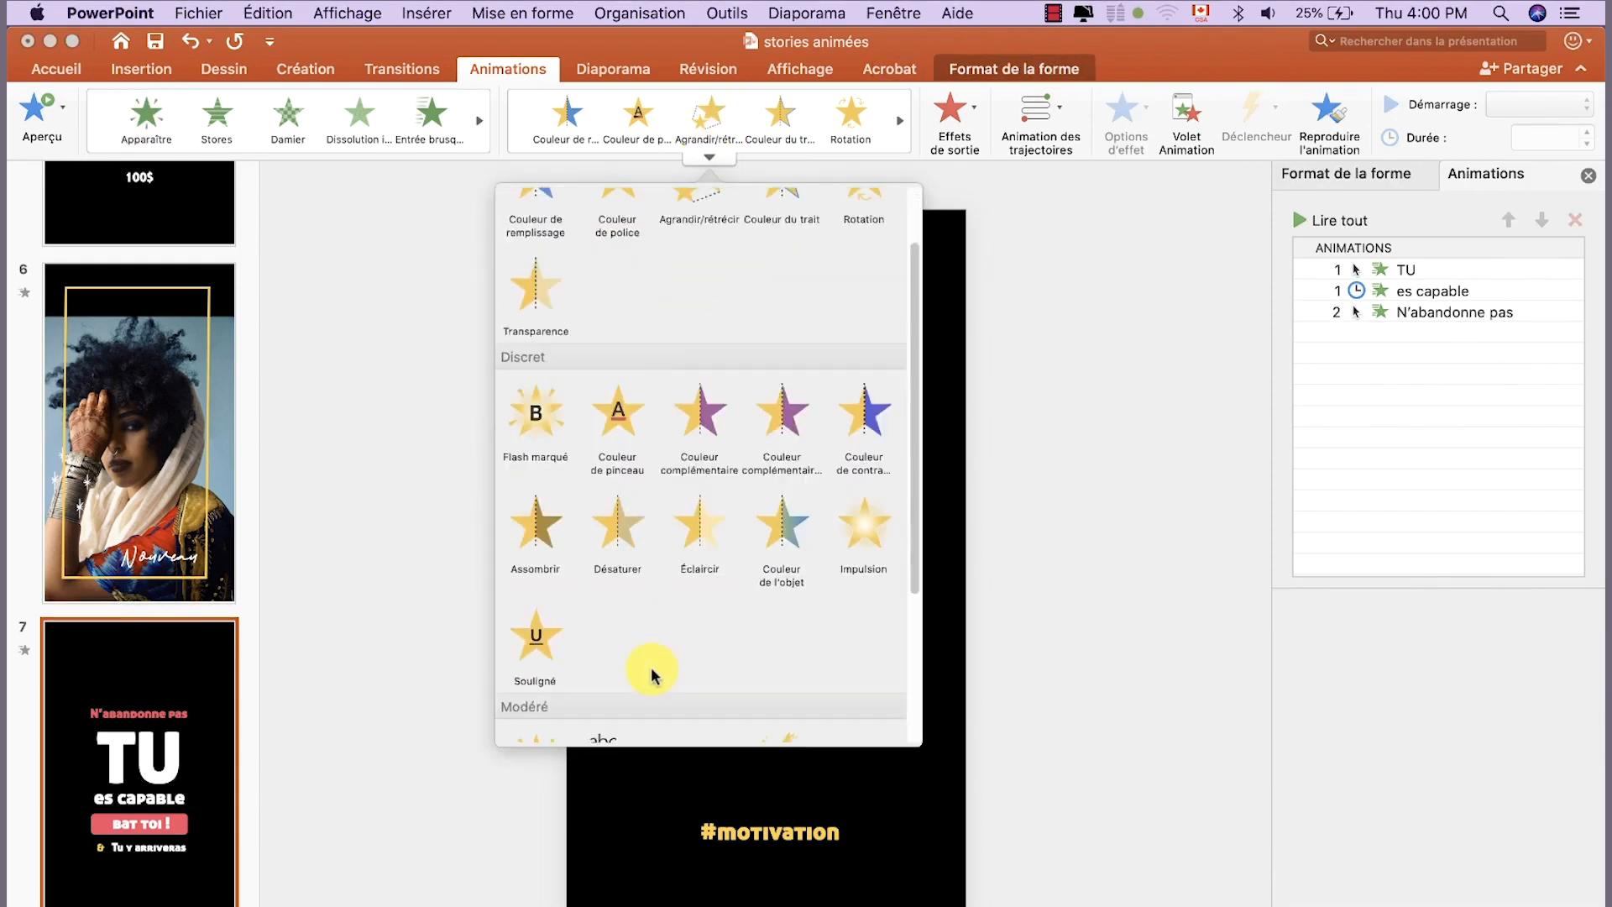
click(782, 533)
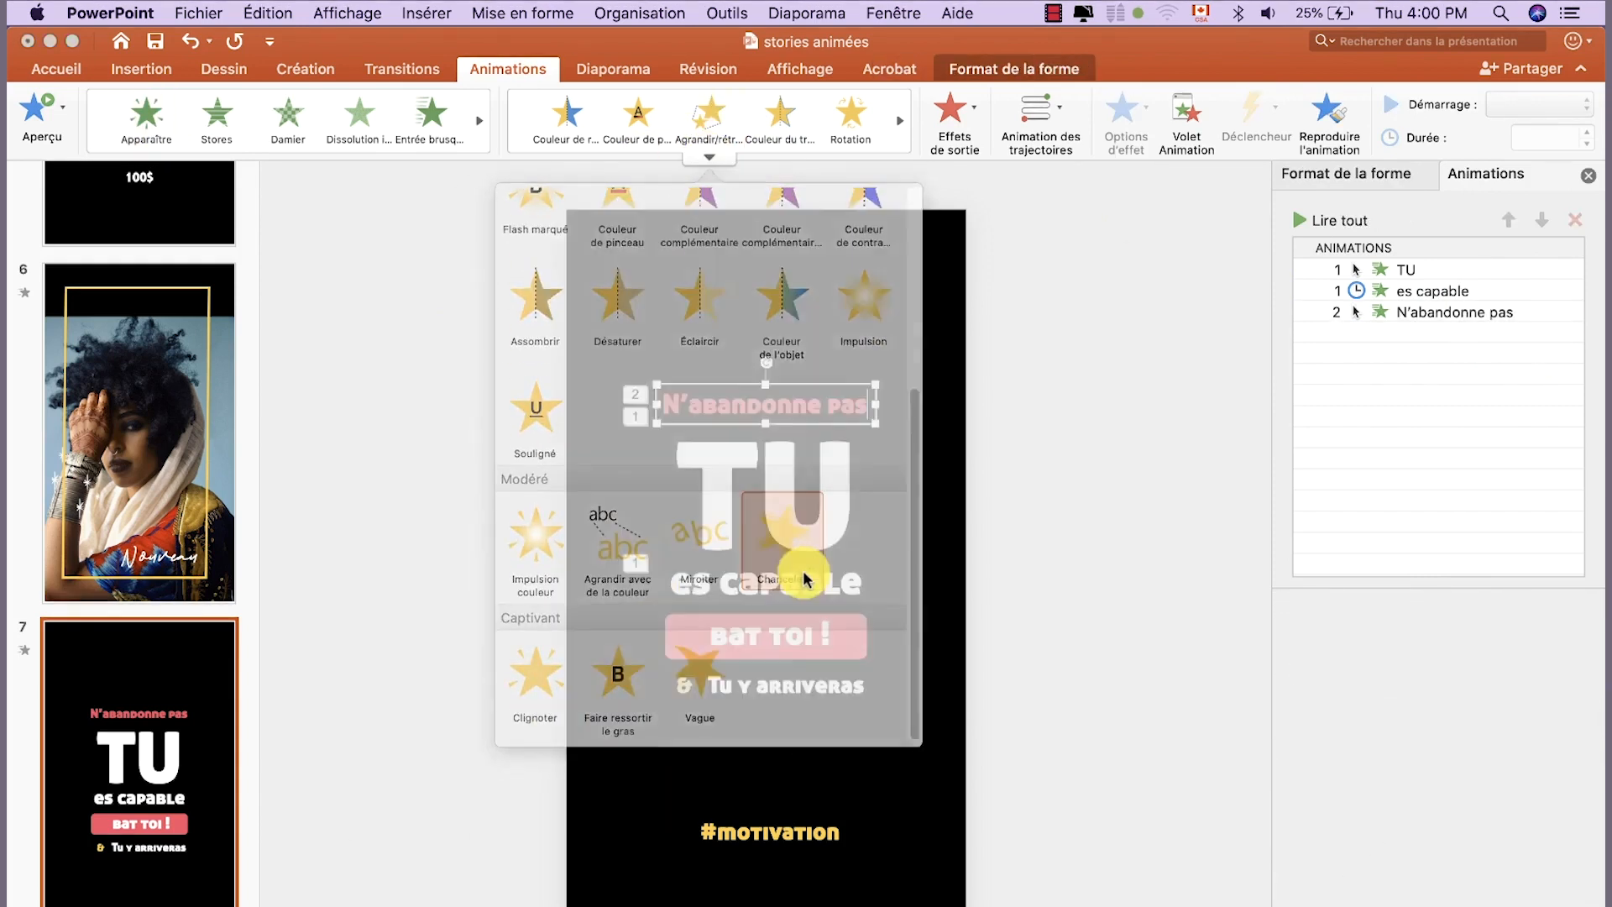
Set the "N'abandonne pas" Chanceler emphasis to start Après la précédente and preview the animations
click(1538, 109)
click(1528, 144)
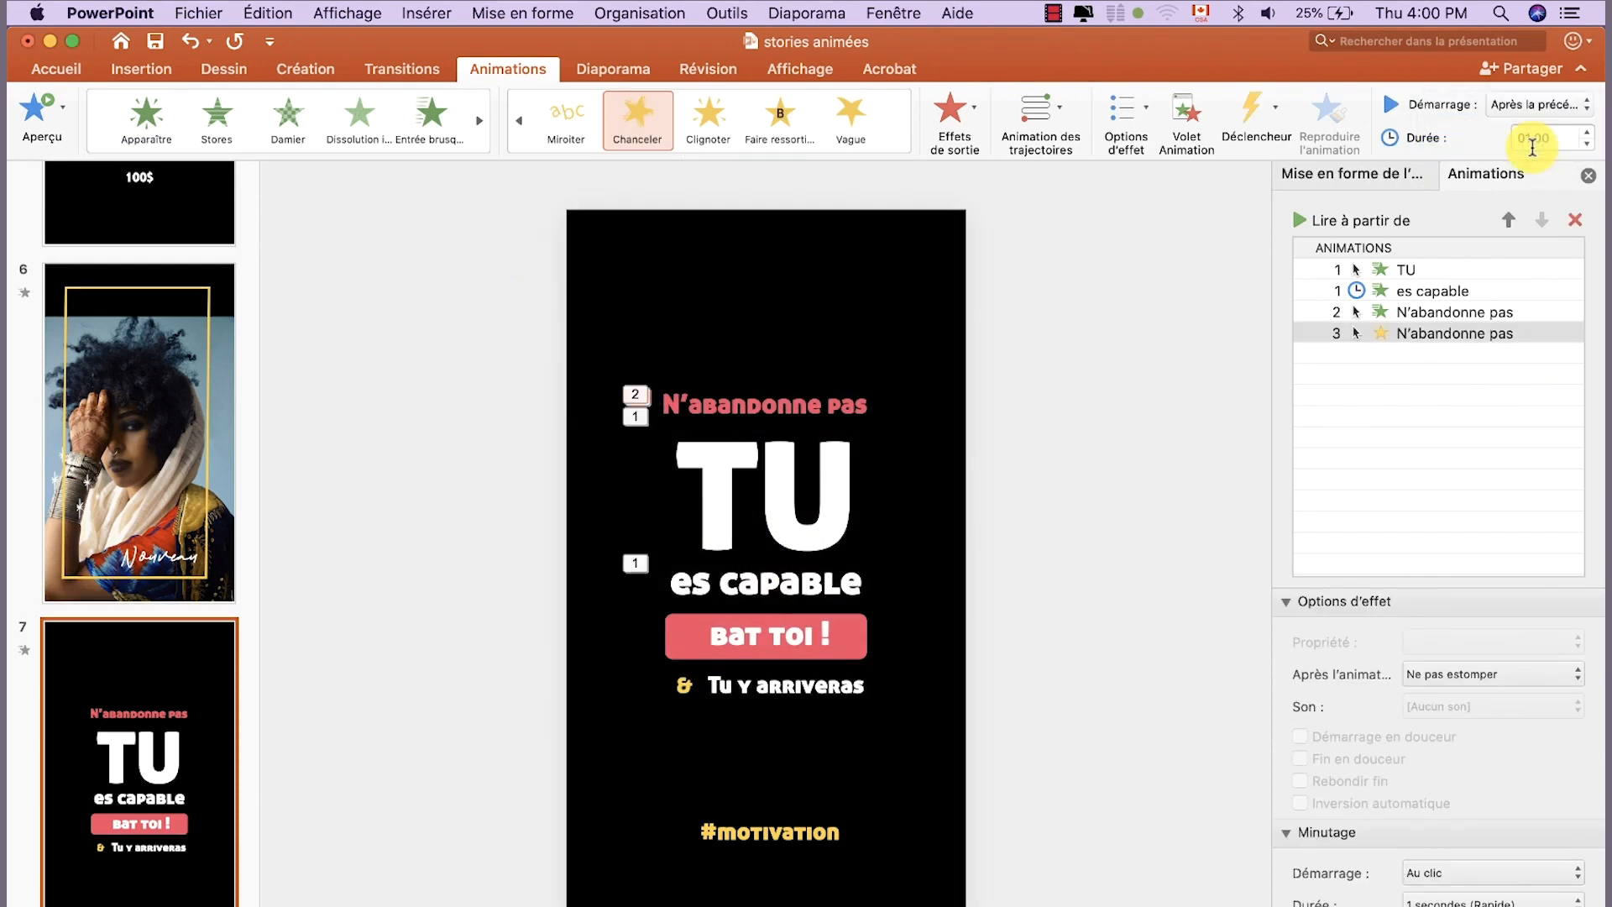
click(1301, 220)
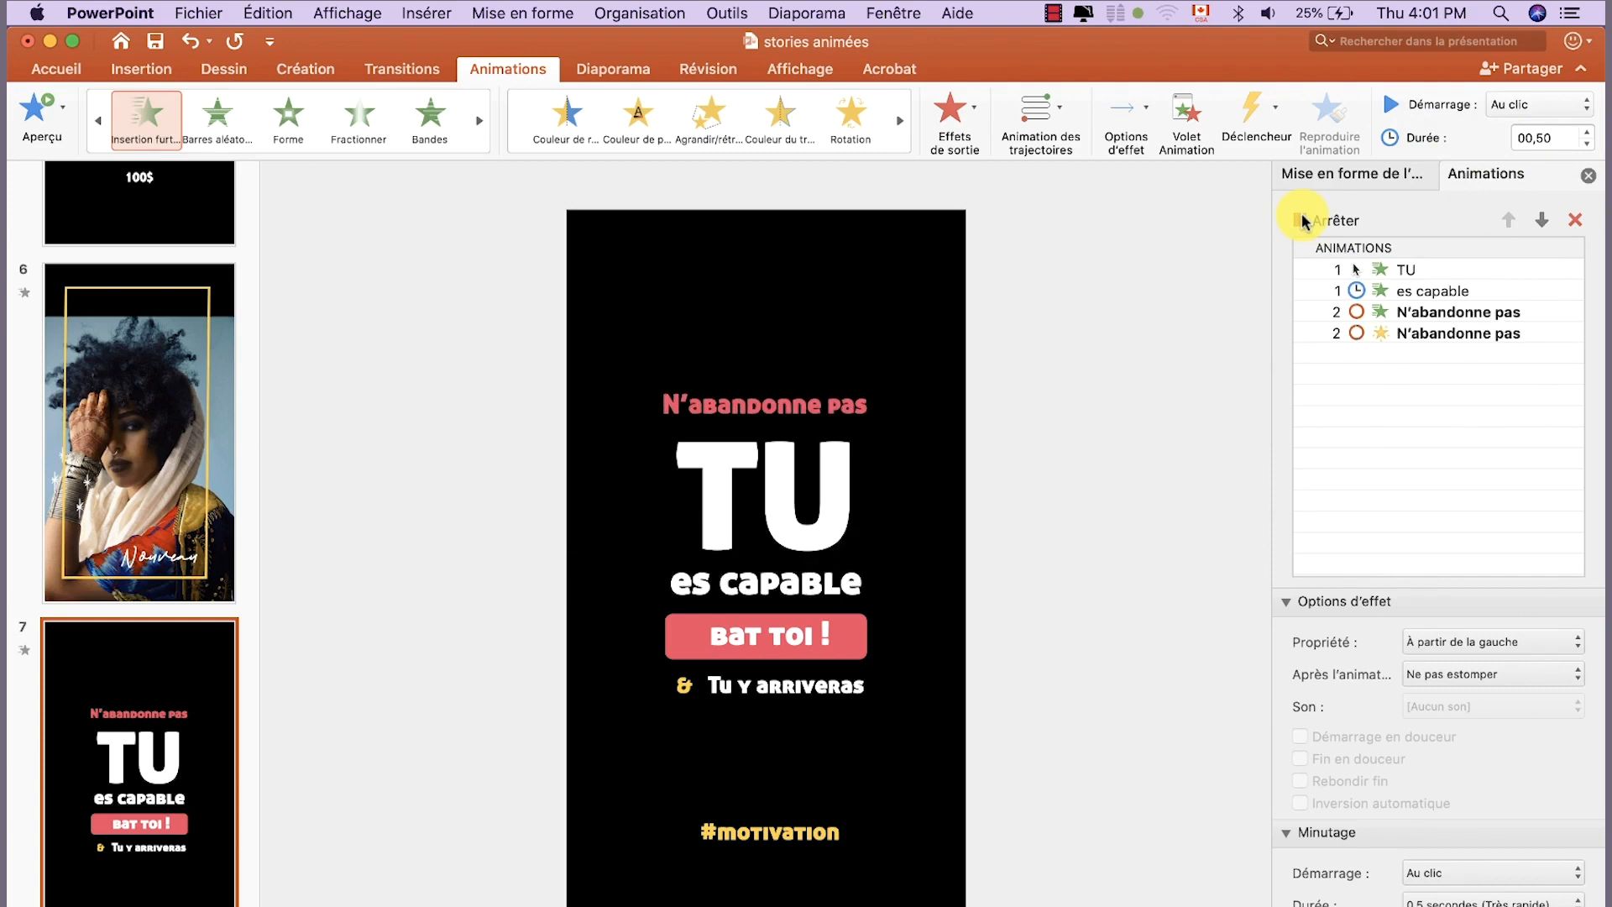
Apply the Apparaître entrance to the "Bat toi !" group, starting Après la précédente
click(871, 631)
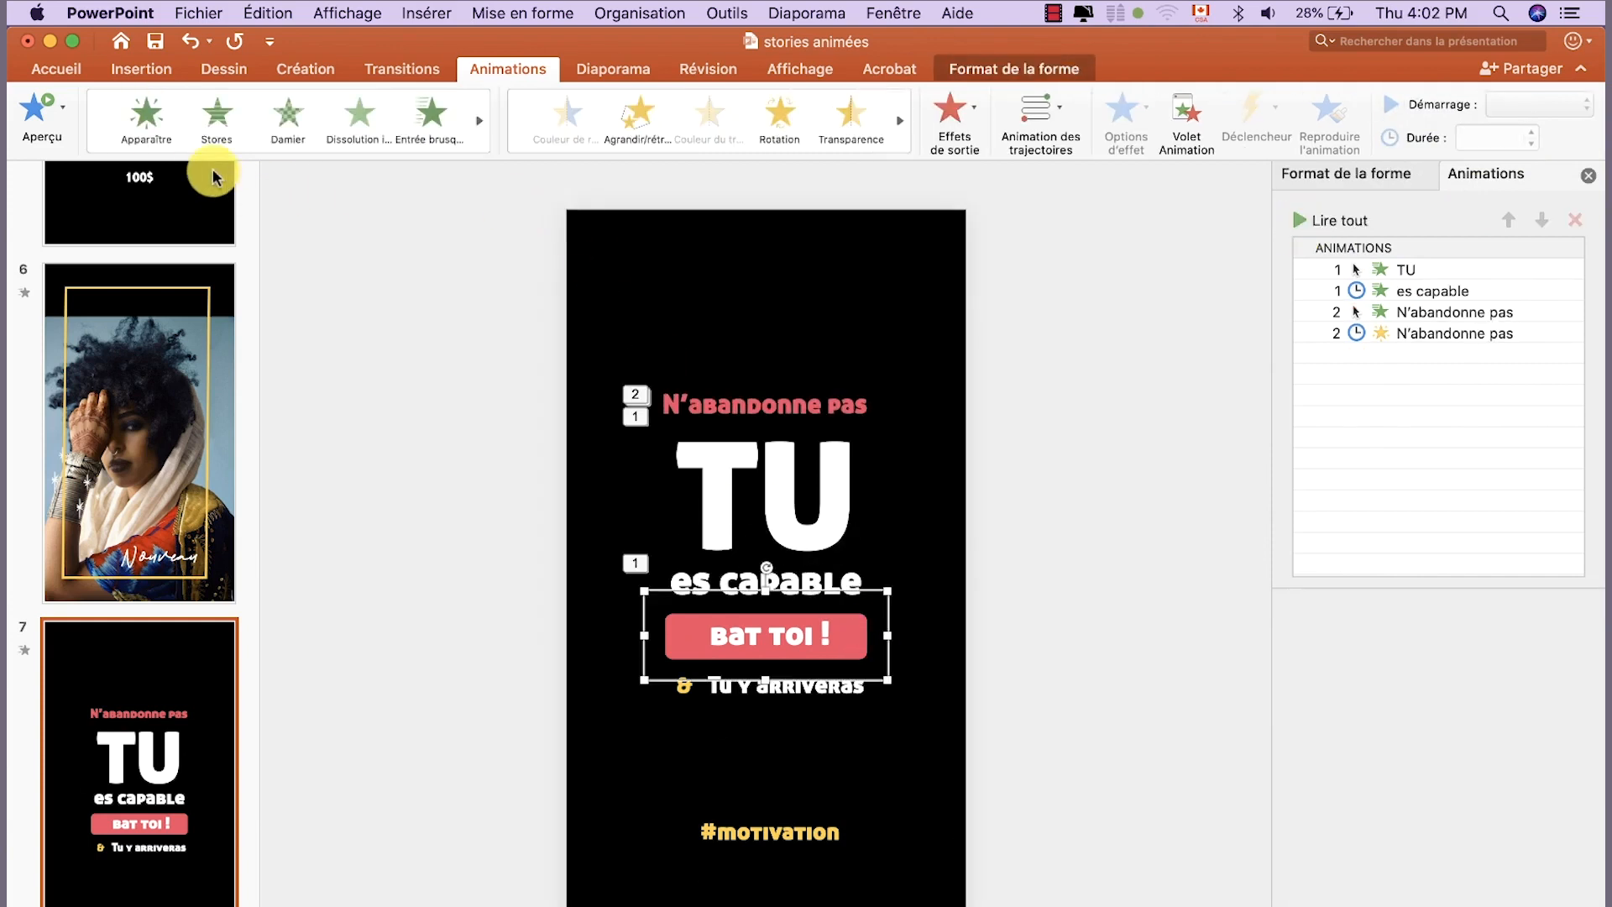
click(146, 116)
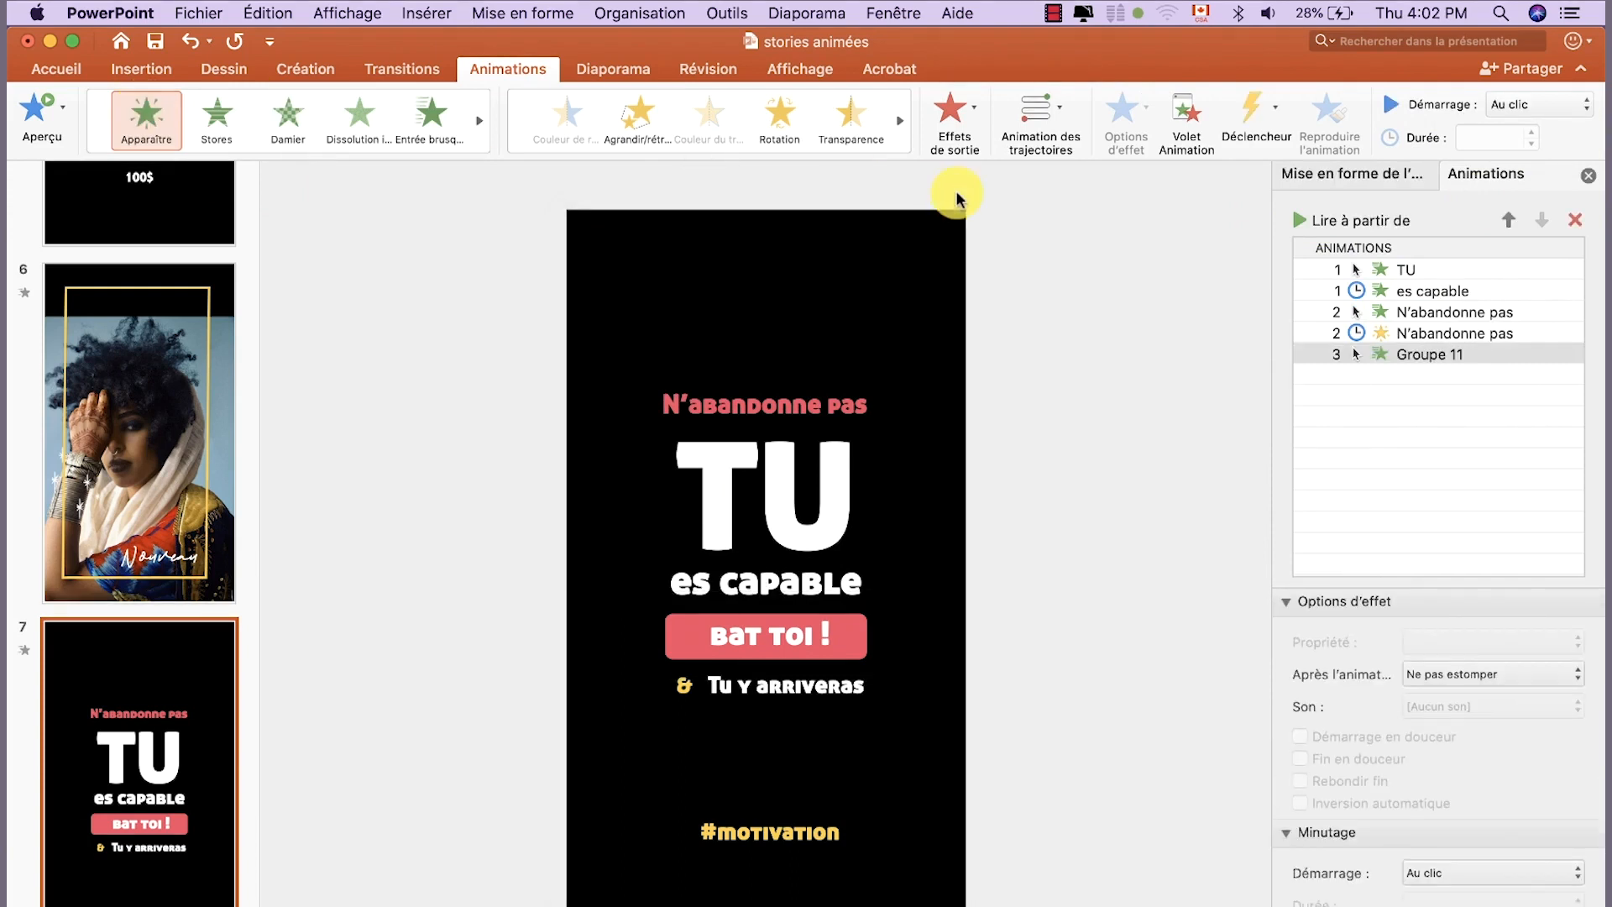
click(1540, 106)
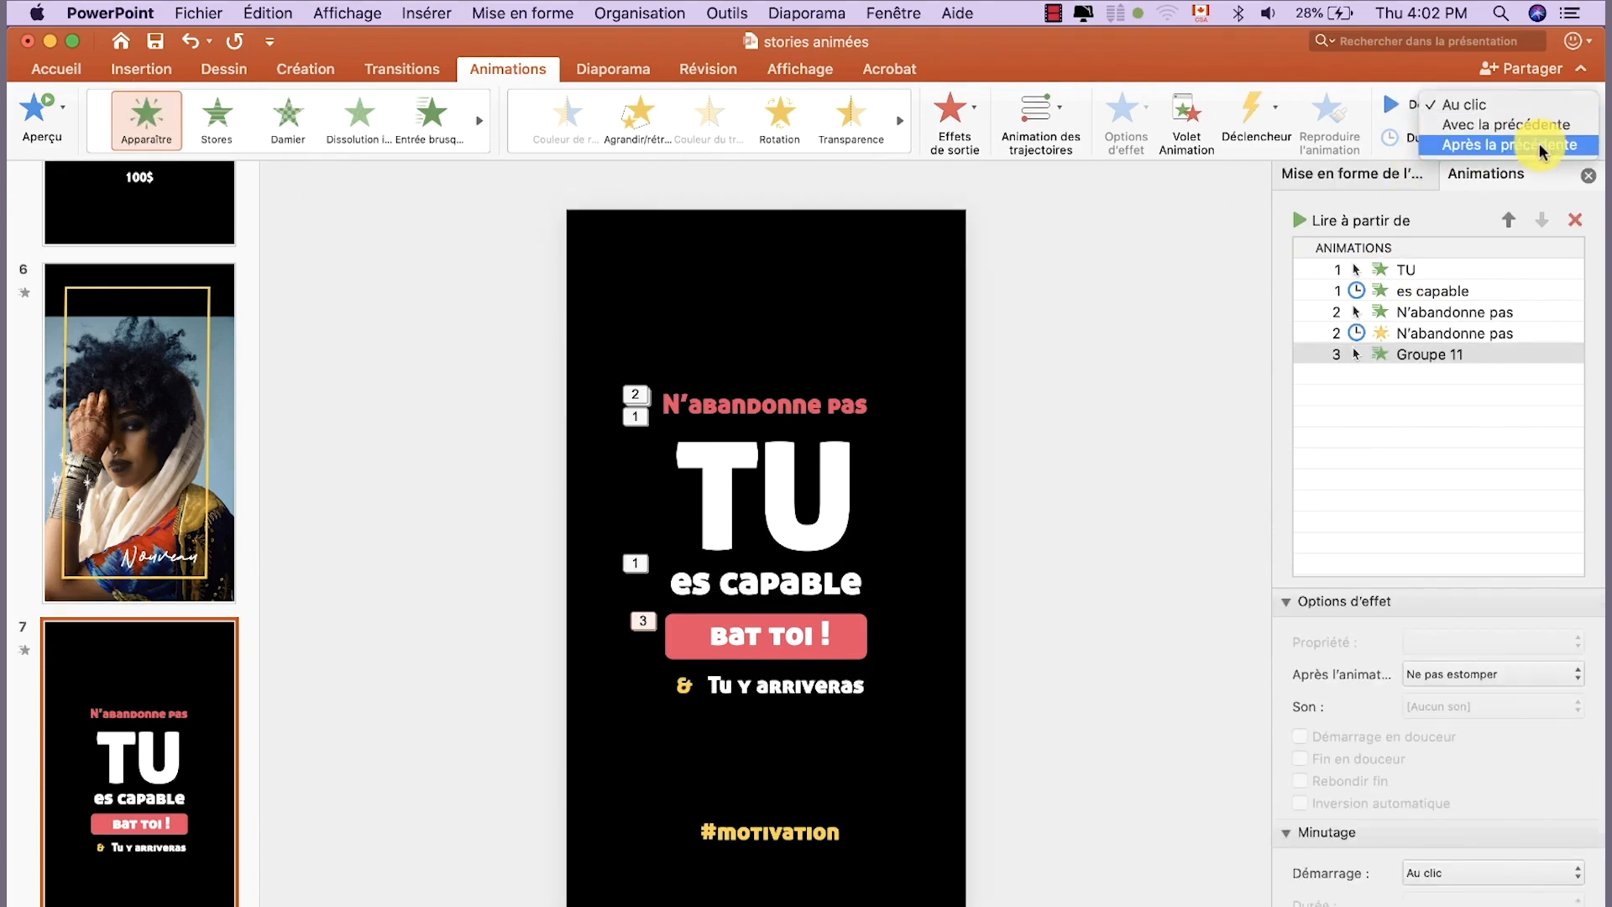
click(1543, 145)
click(1572, 478)
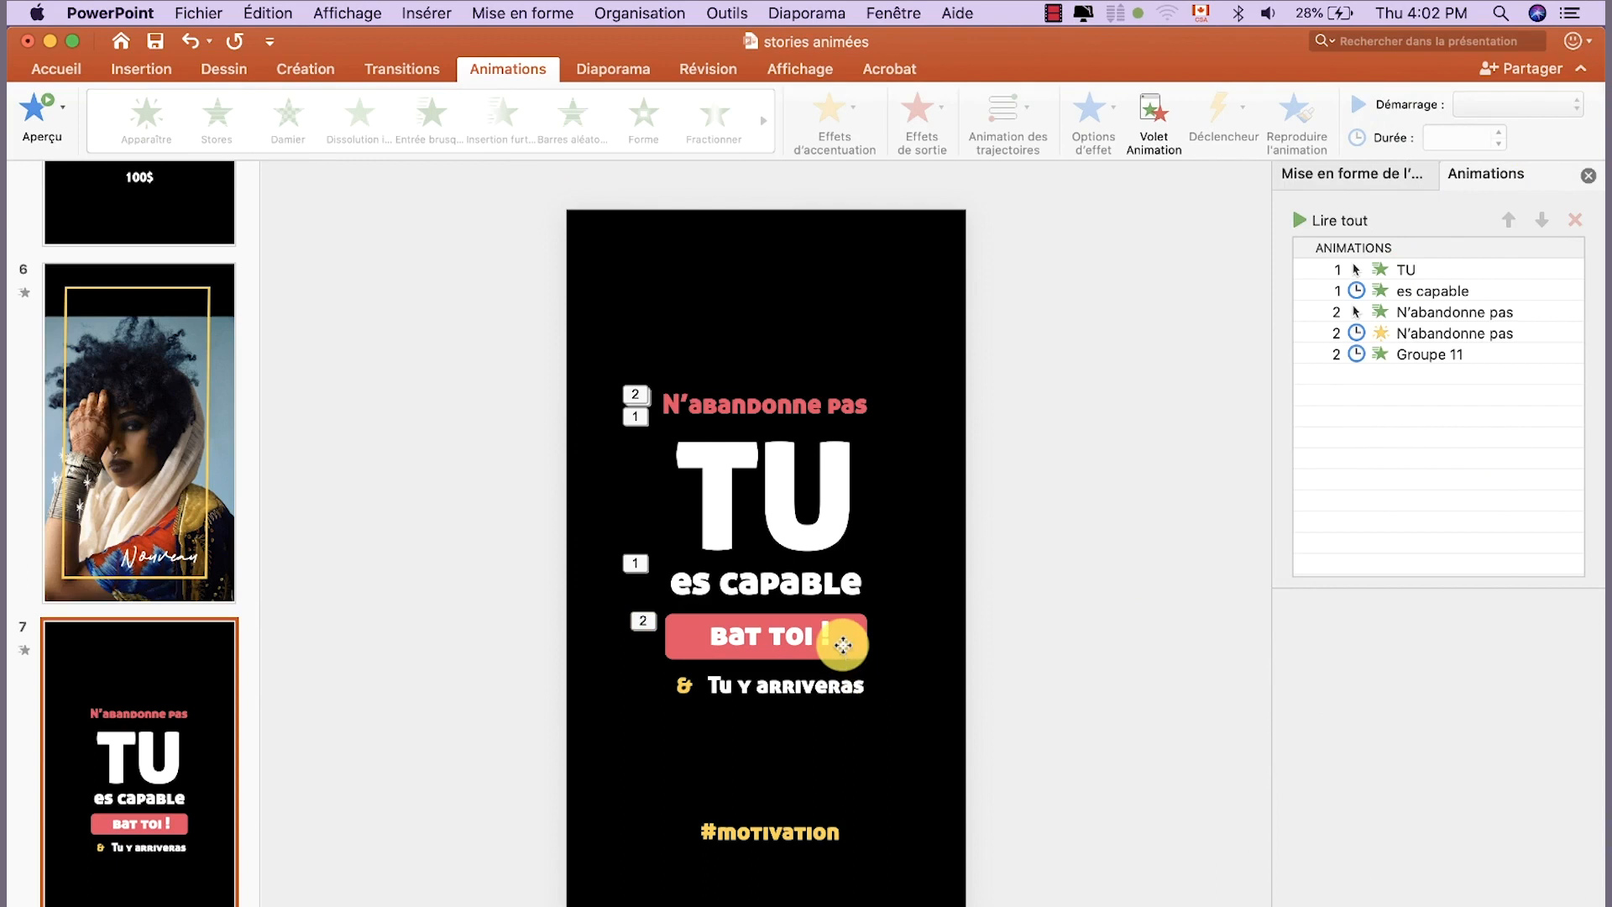
Add the Impulsion emphasis animation to the "Bat toi !" group, starting Après la précédente
click(842, 645)
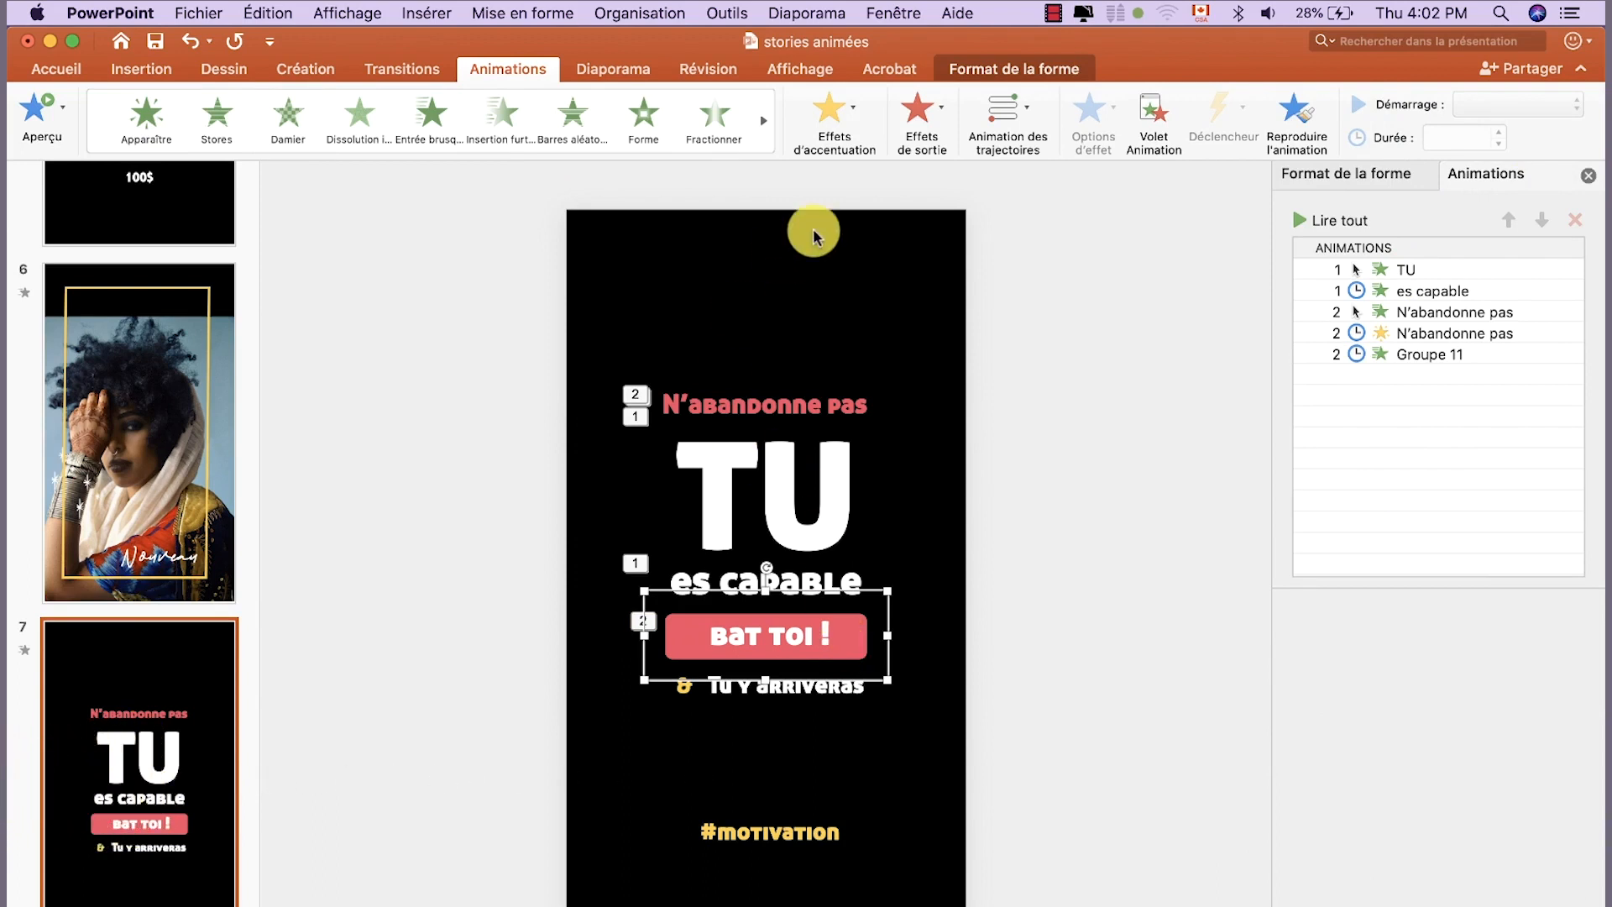
click(851, 109)
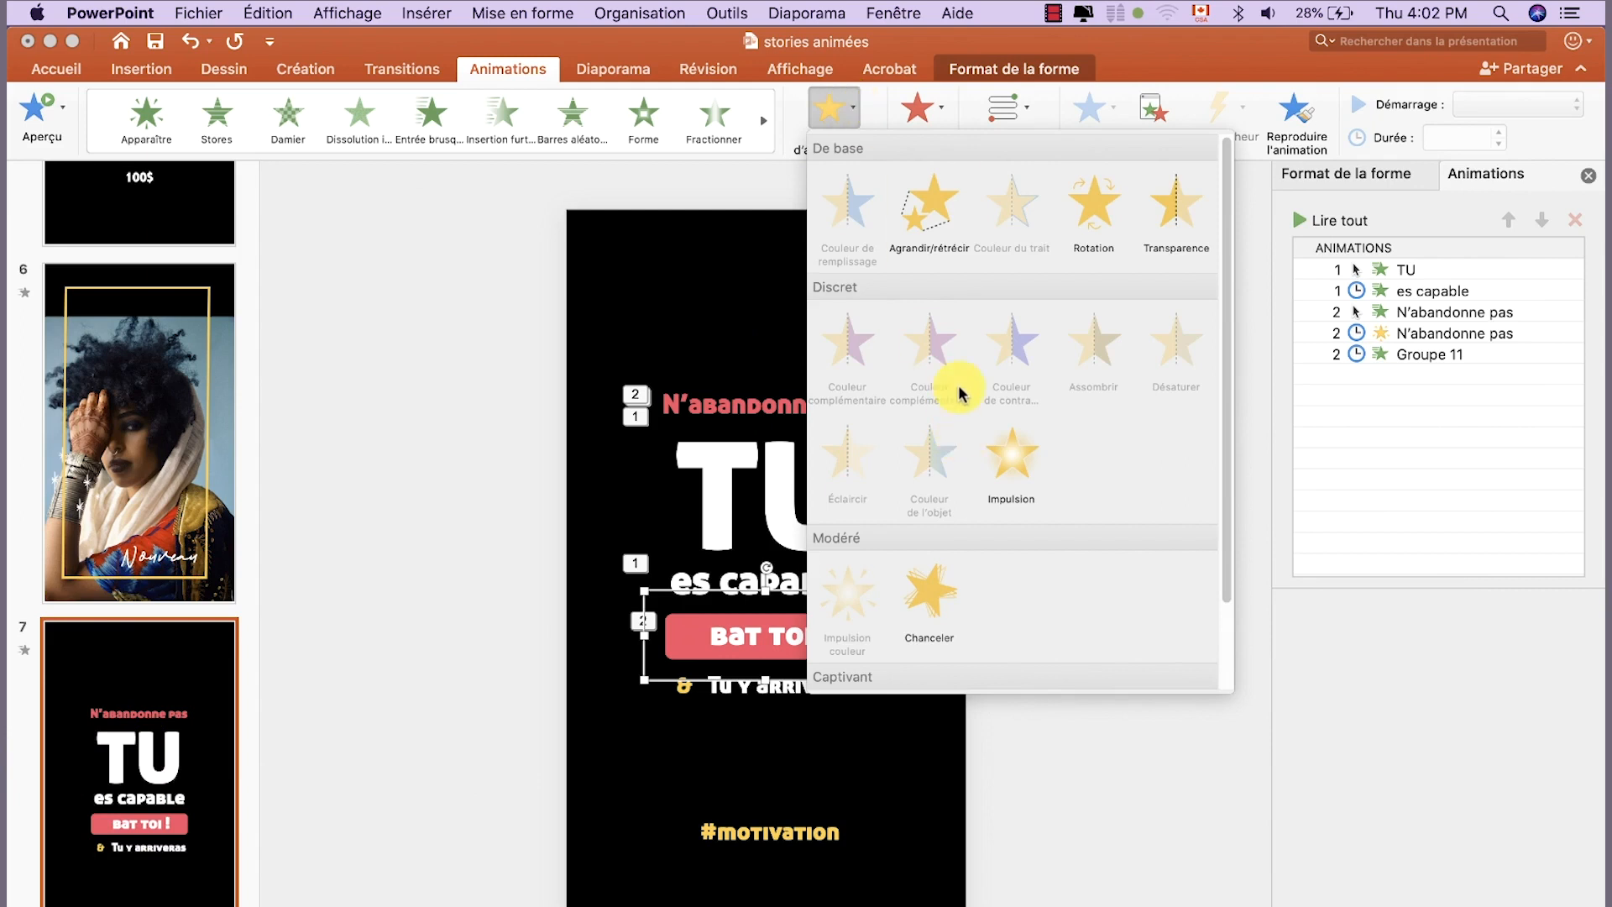
scroll(1044, 294, down, 3)
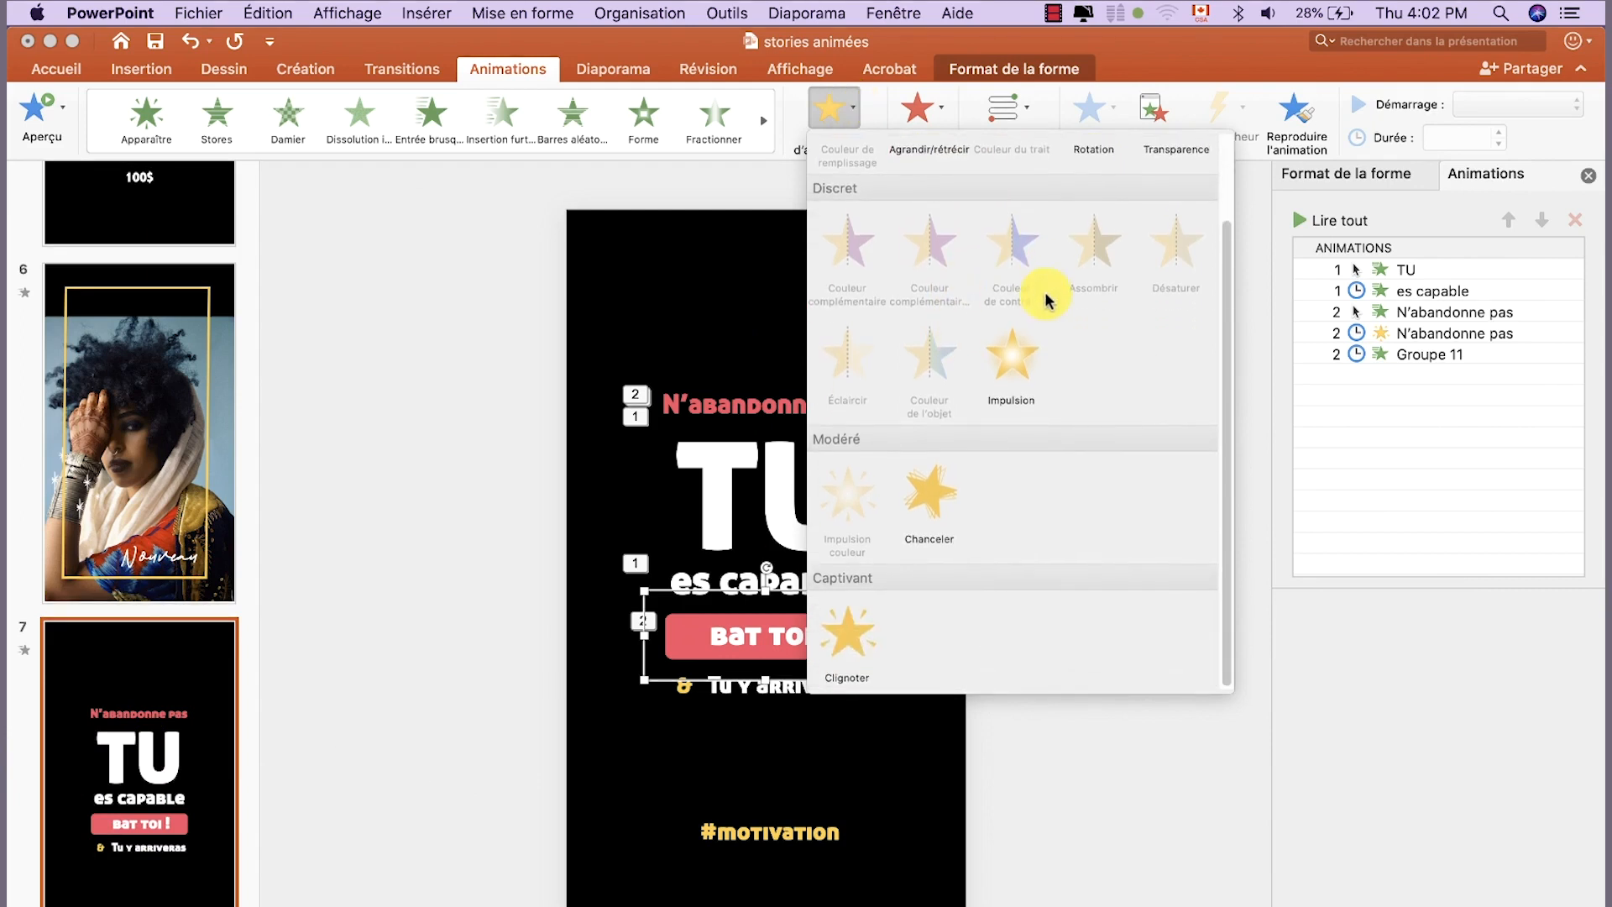
click(1017, 350)
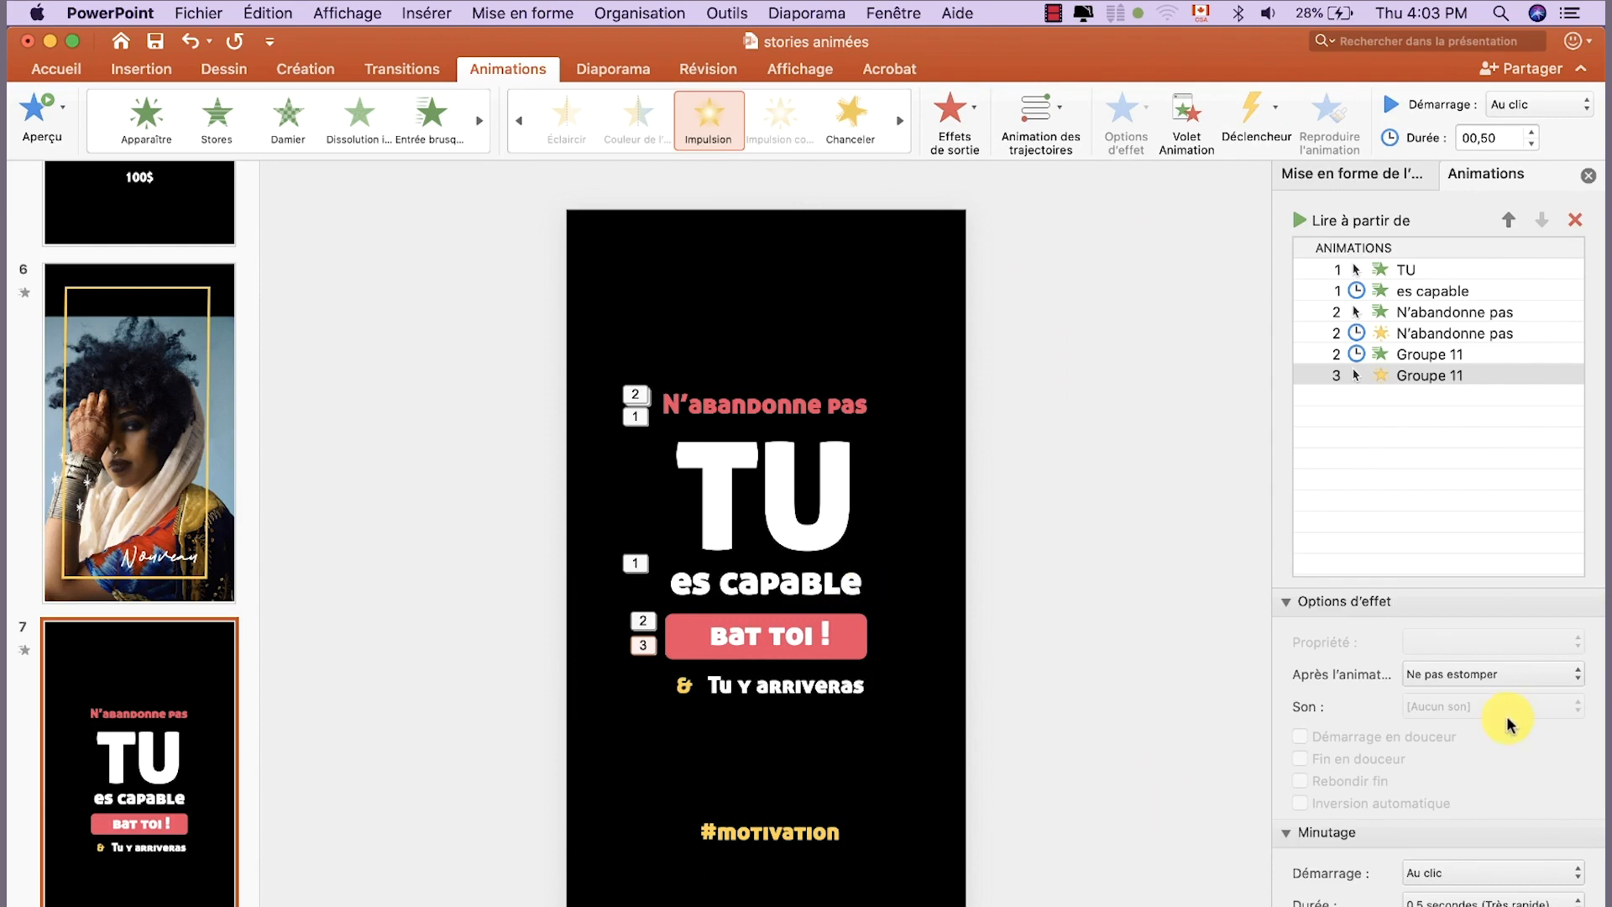
click(1568, 108)
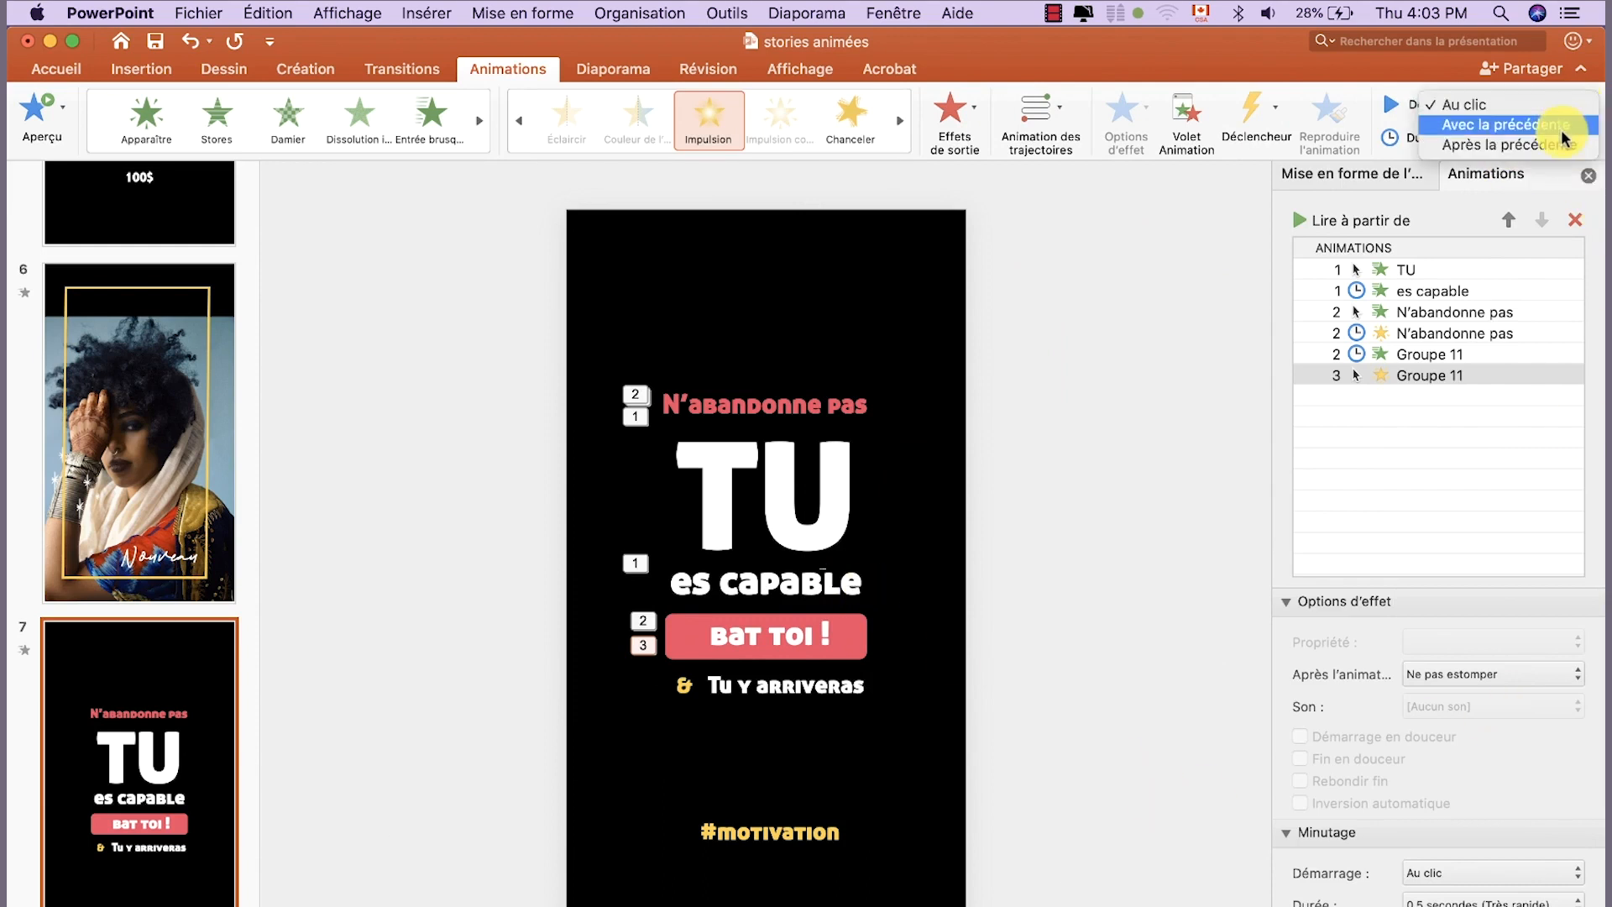
click(1561, 146)
Set the "Bat toi !" group's emphasis animation to repeat 4 times and preview it
scroll(1431, 833, down, 2)
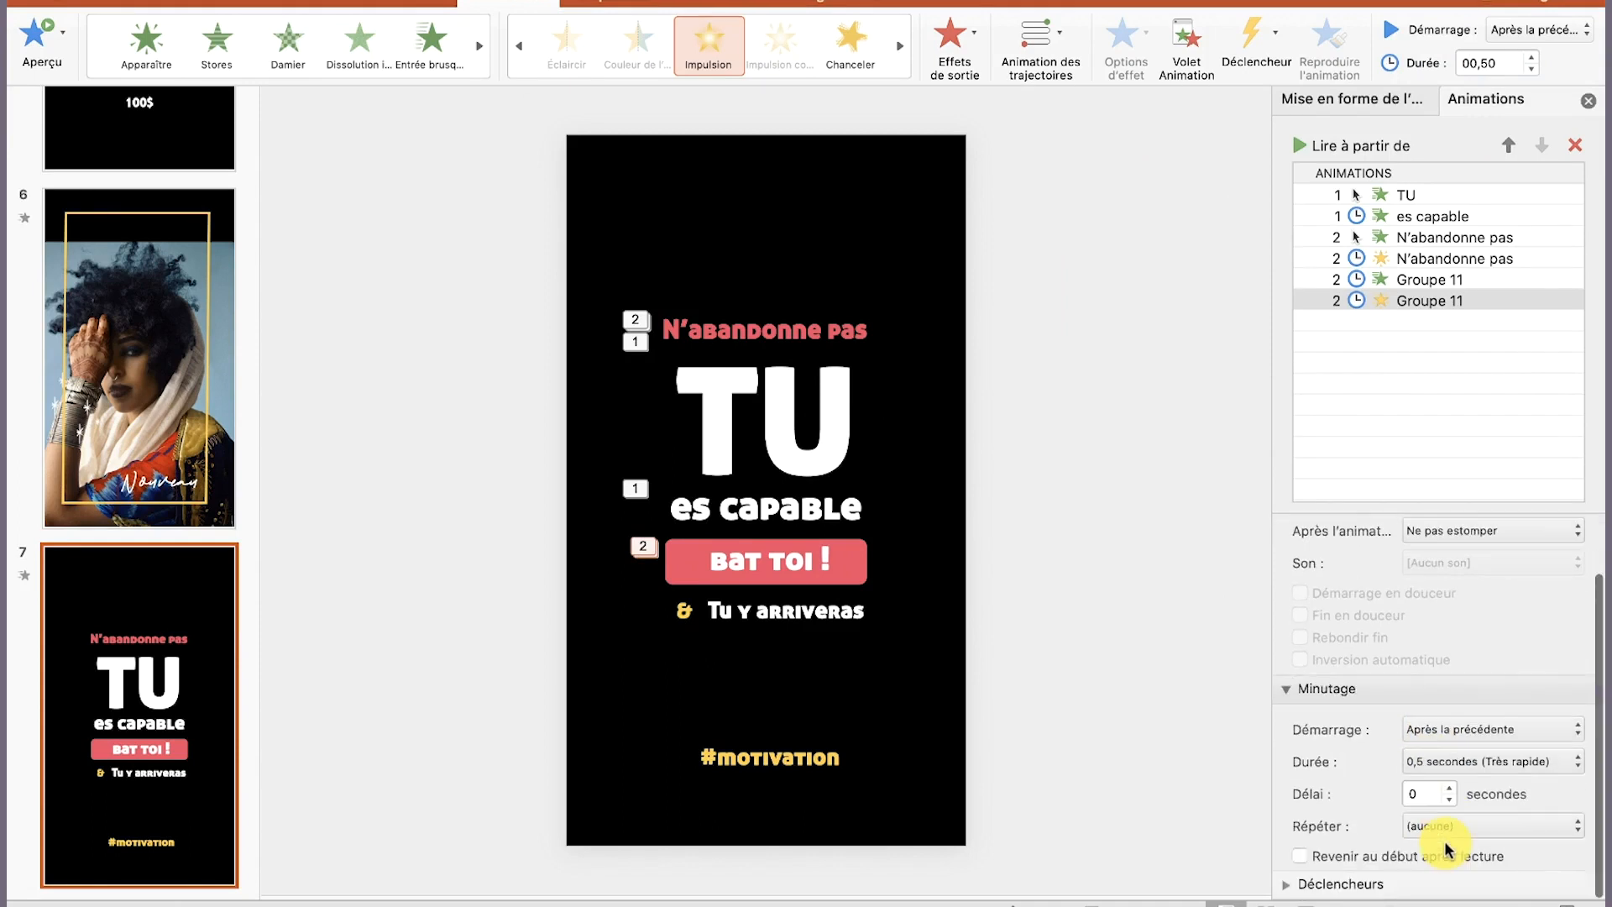
click(1412, 827)
click(1400, 883)
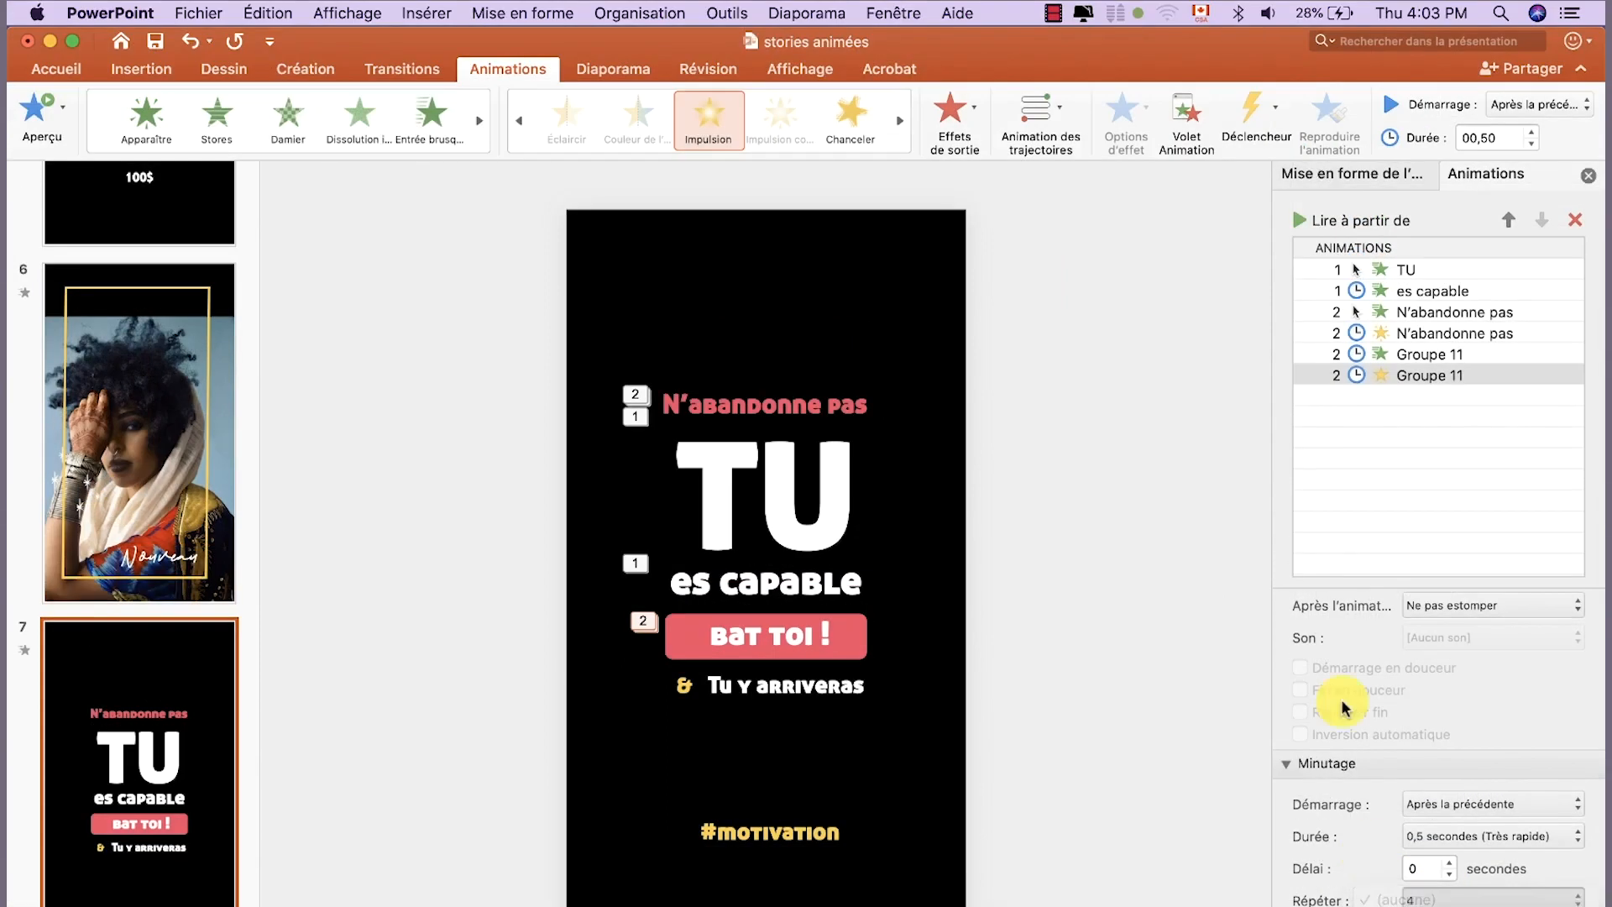
click(1299, 221)
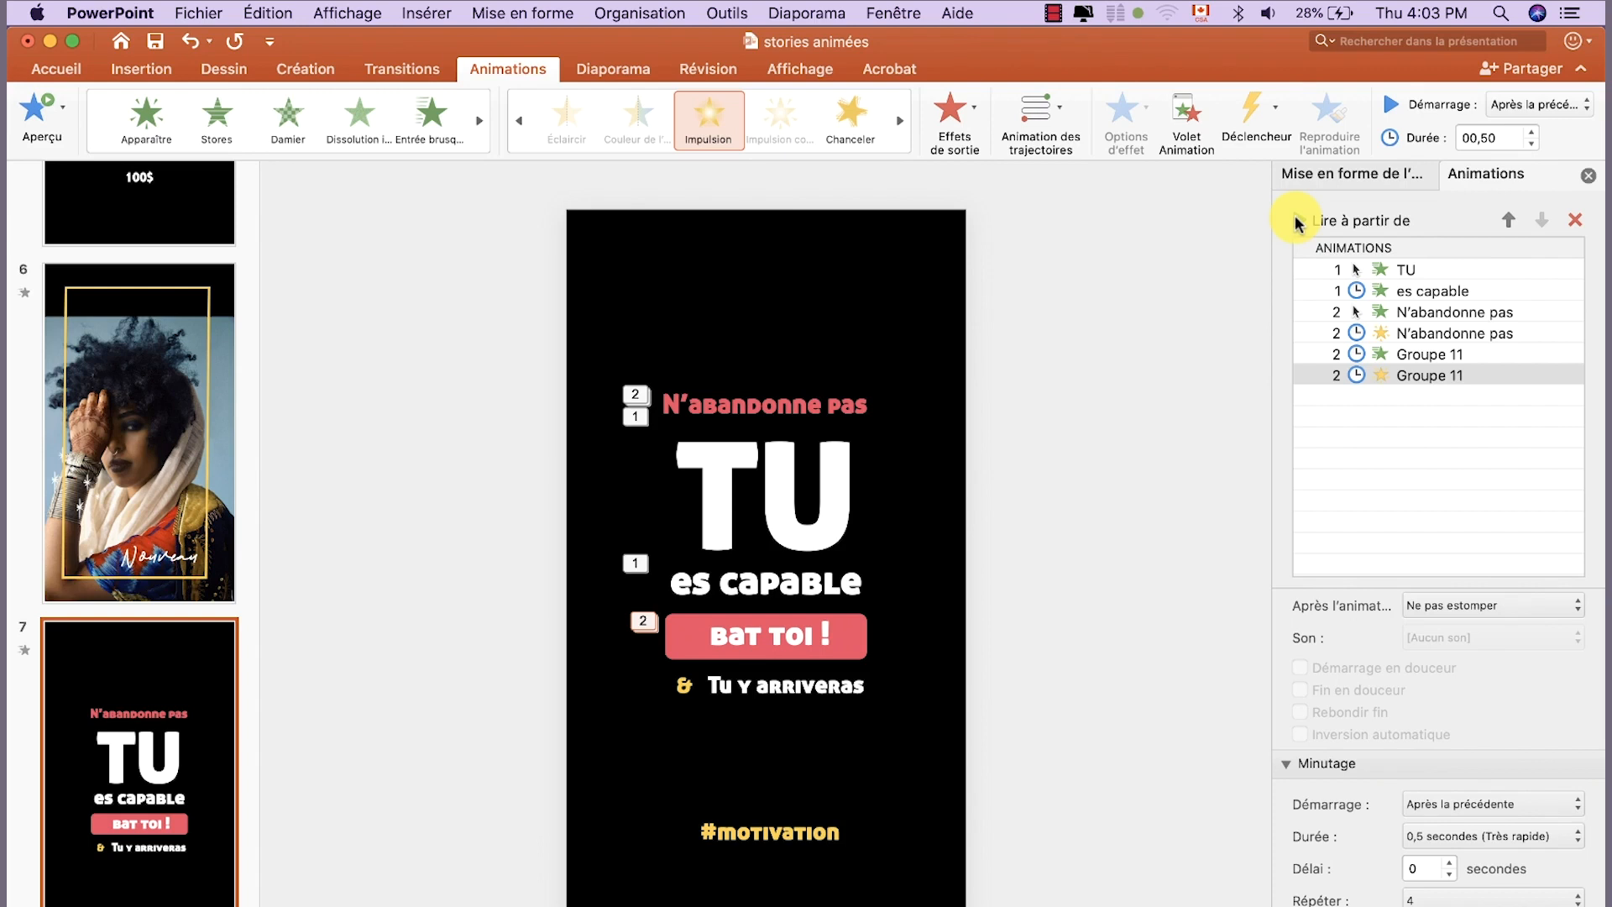
click(1298, 221)
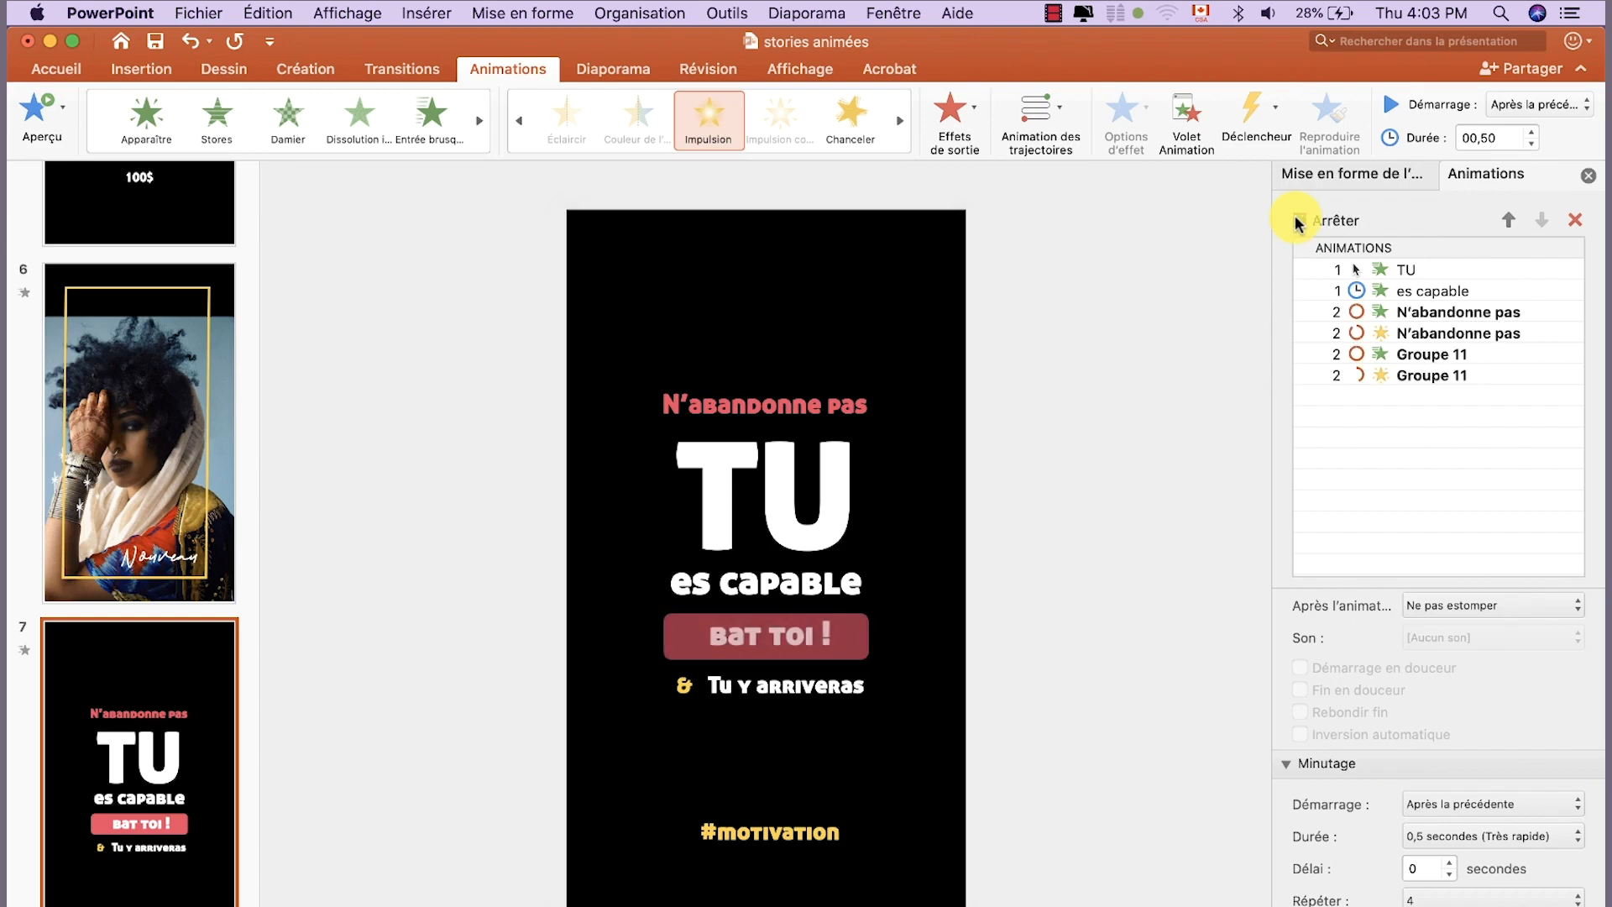
Change the "Bat toi !" group's emphasis effect to Agrandir/rétrécir with a duration of 00,25 and preview it
click(1416, 376)
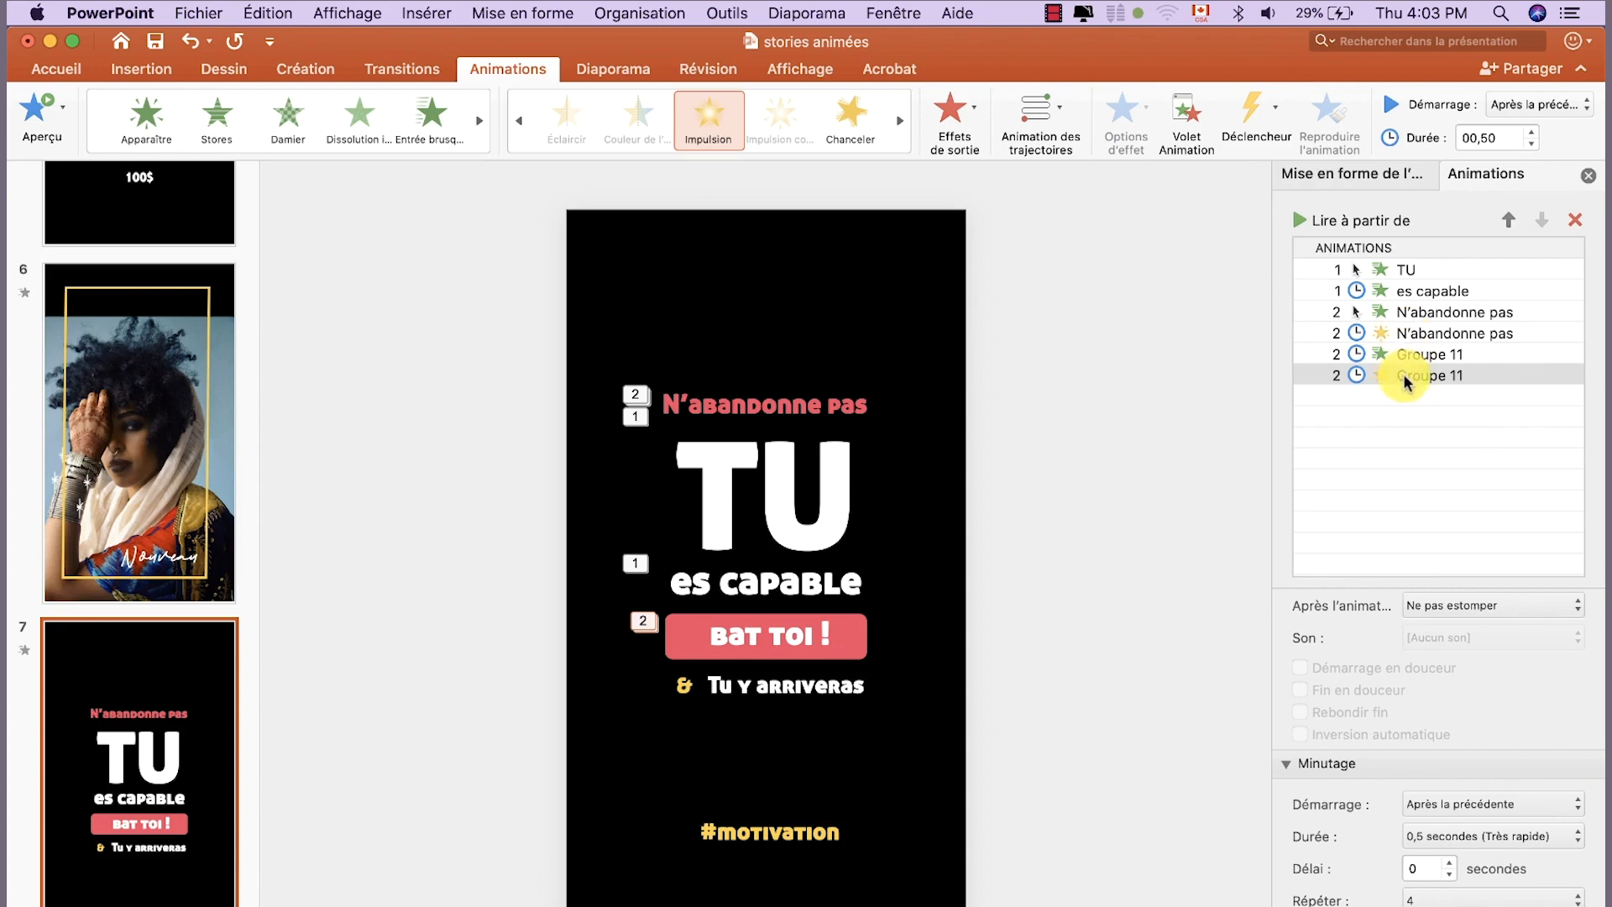
click(1415, 375)
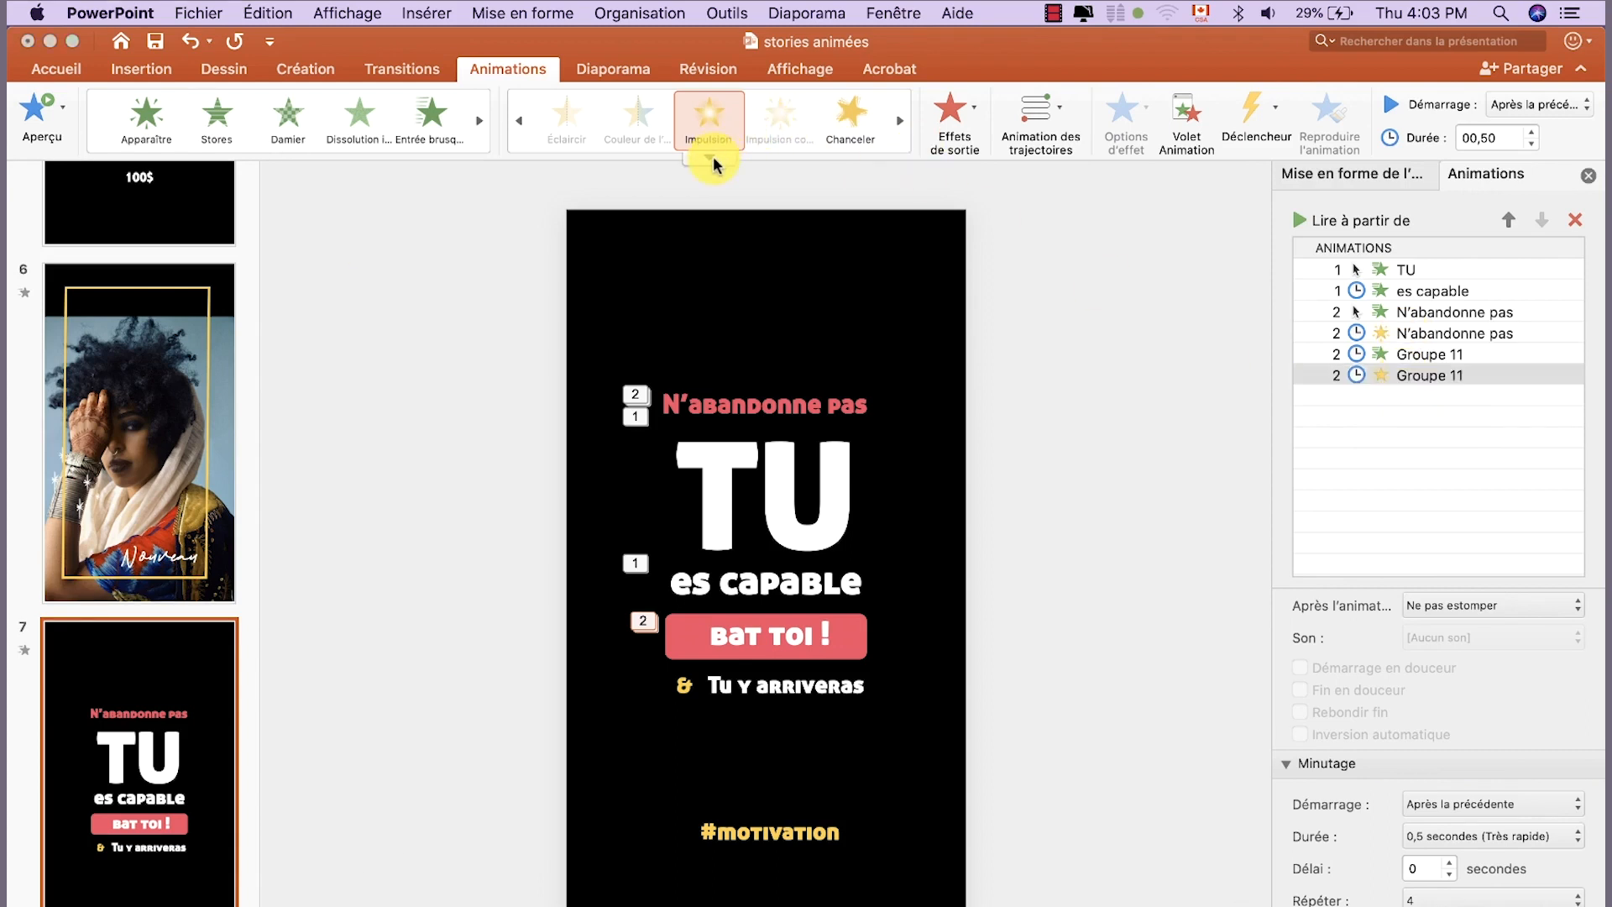
click(710, 157)
click(629, 284)
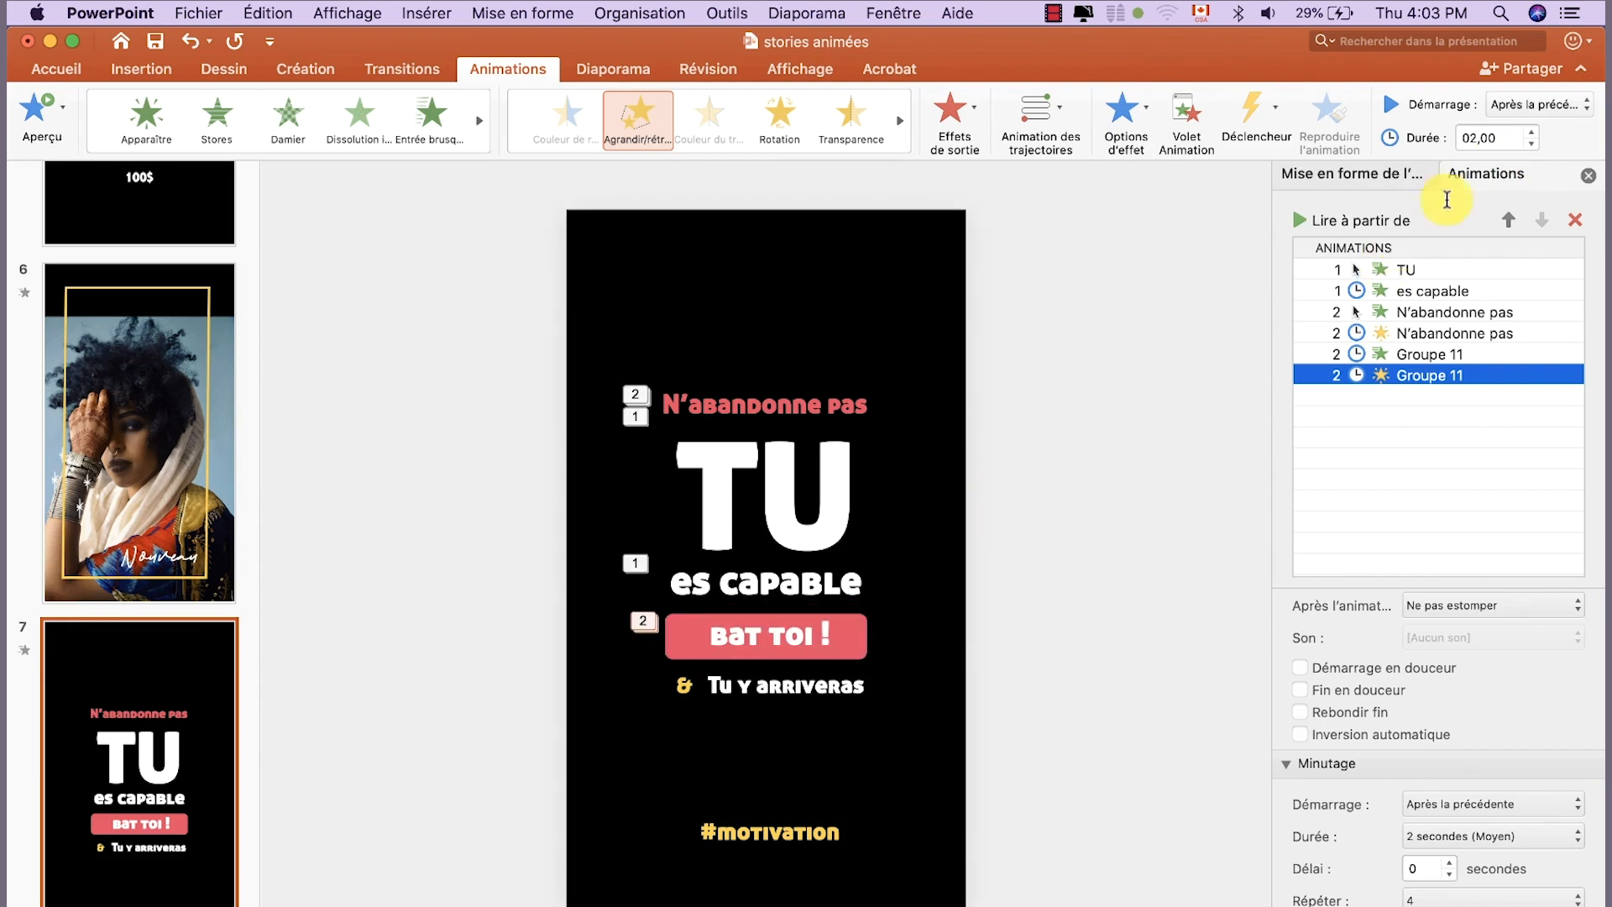
click(1533, 144)
click(1532, 144)
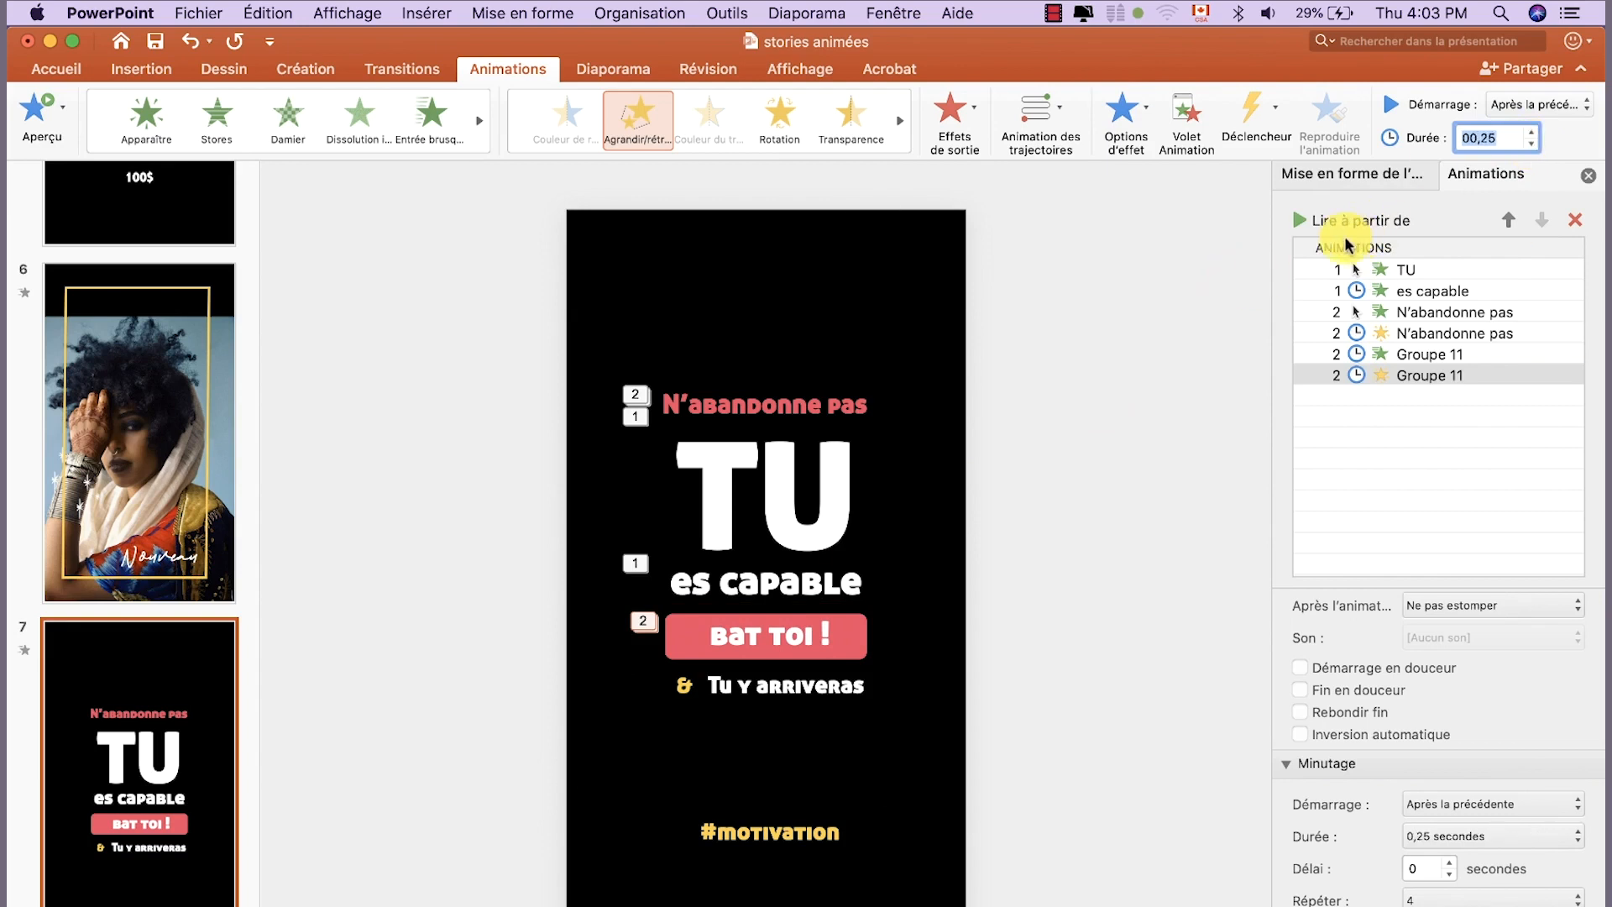
click(1303, 220)
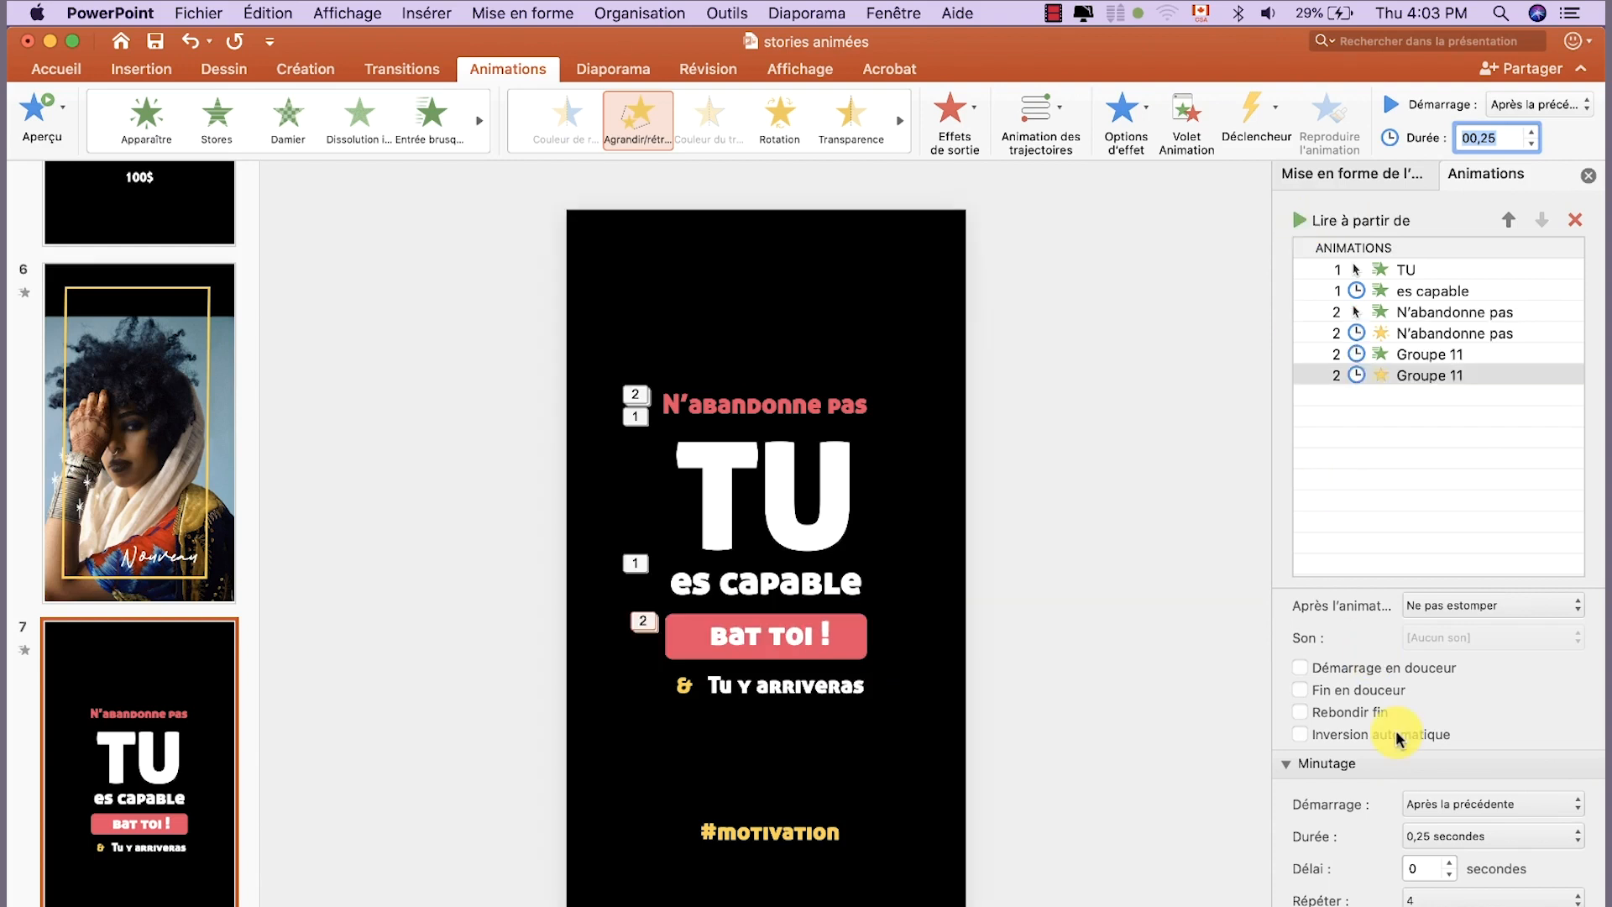
Set the "Bat toi !" emphasis size to 120 %, enable Démarrage en douceur and Inversion automatique, and preview it
scroll(1399, 739, up, 2)
click(1427, 643)
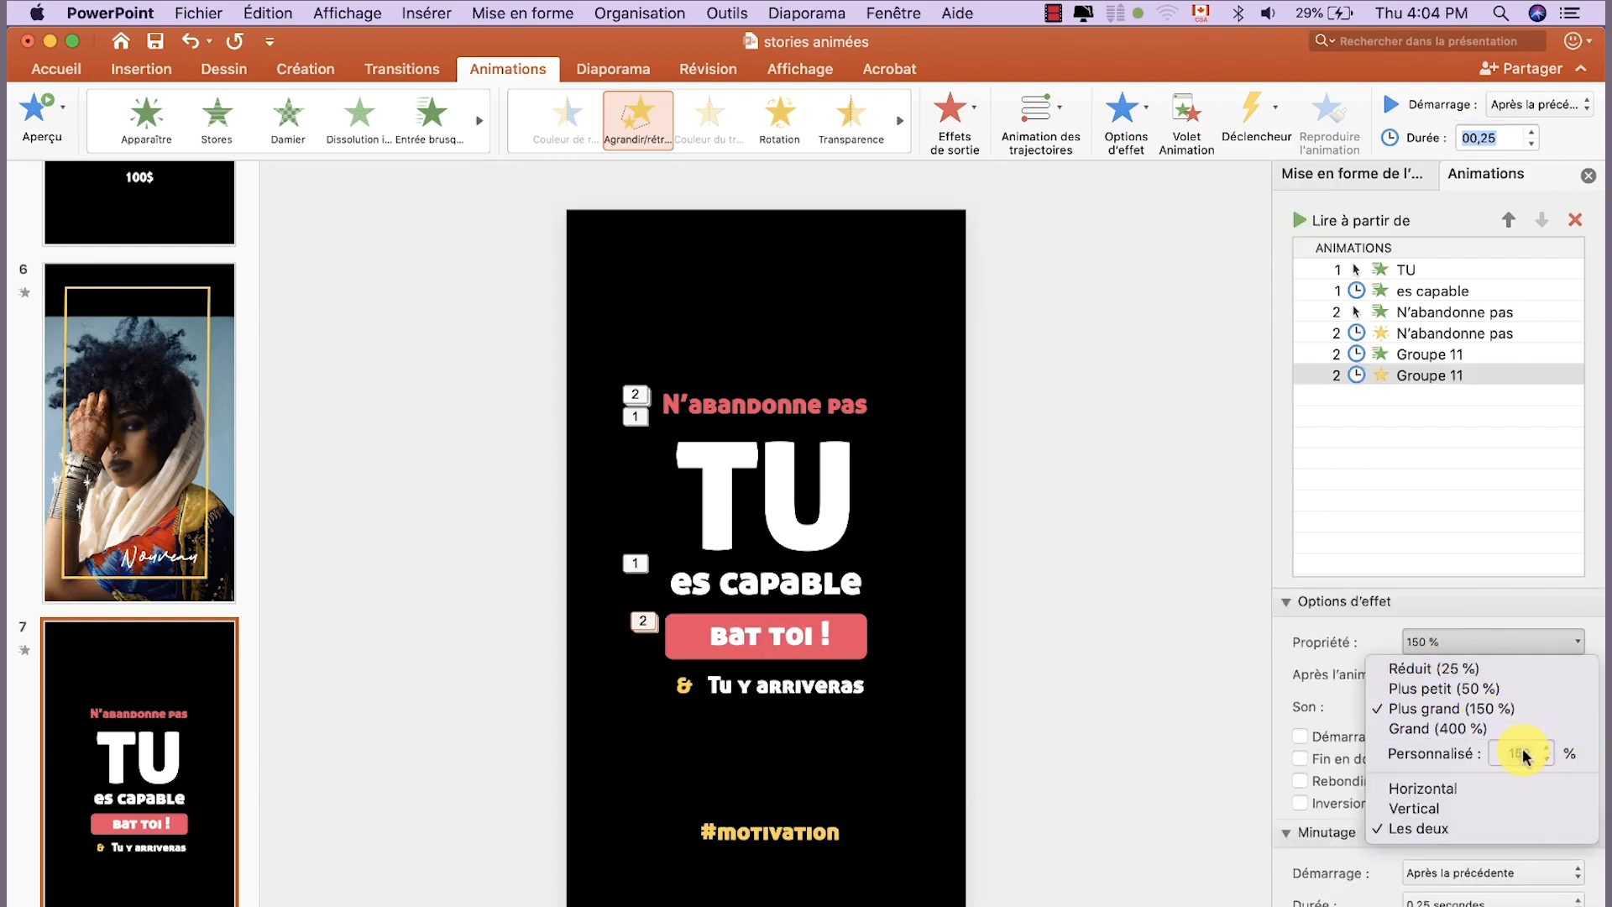
key(Return)
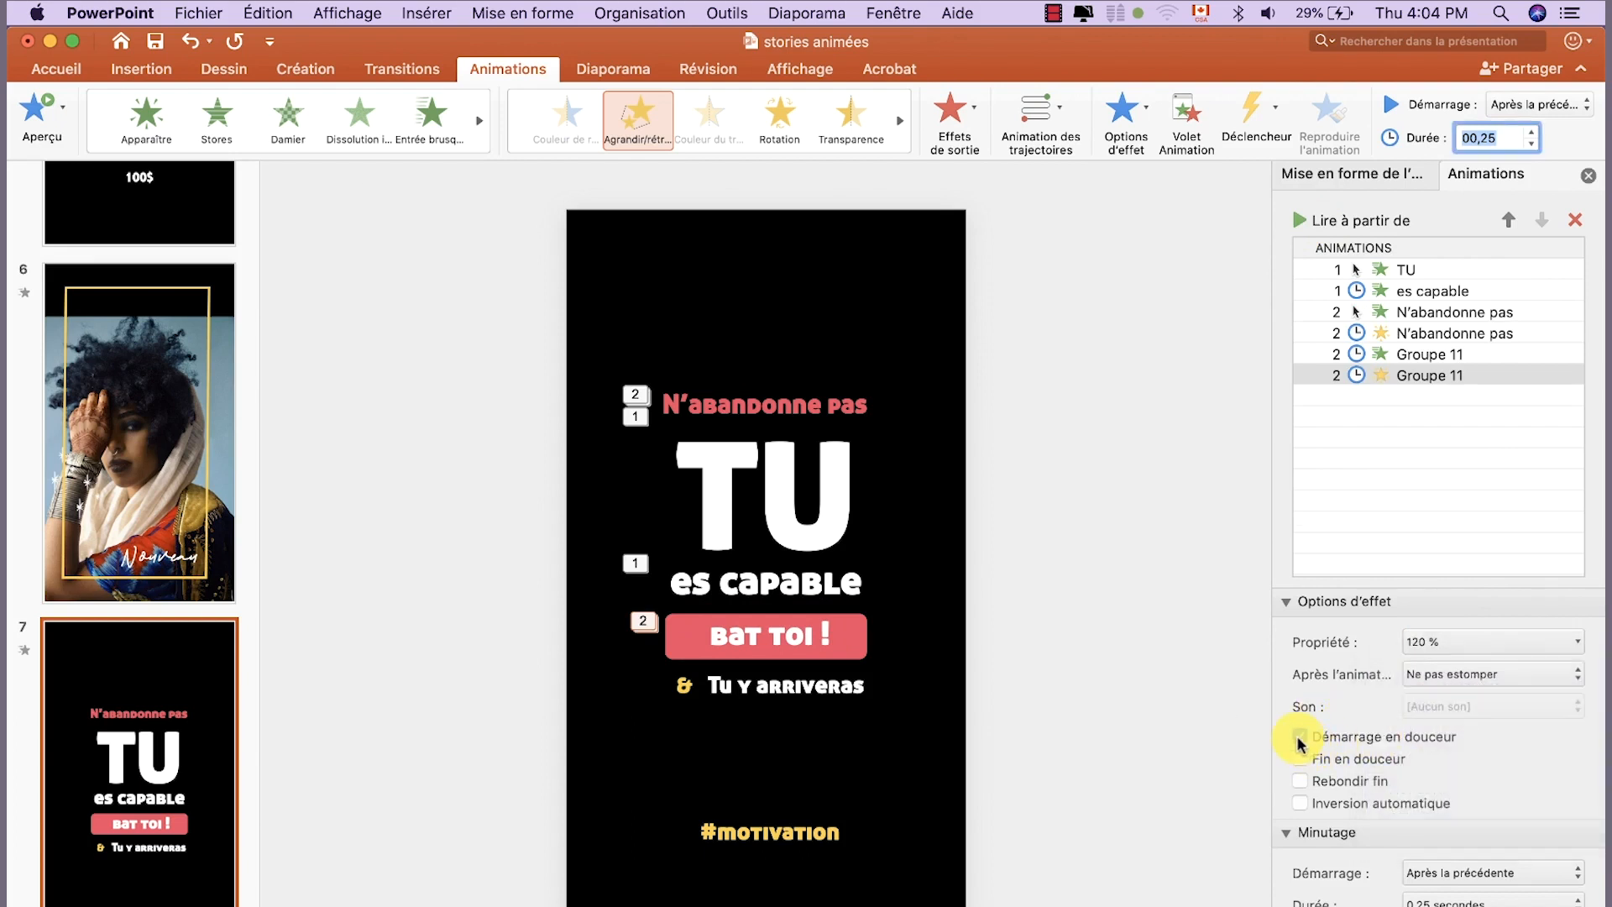
click(1298, 737)
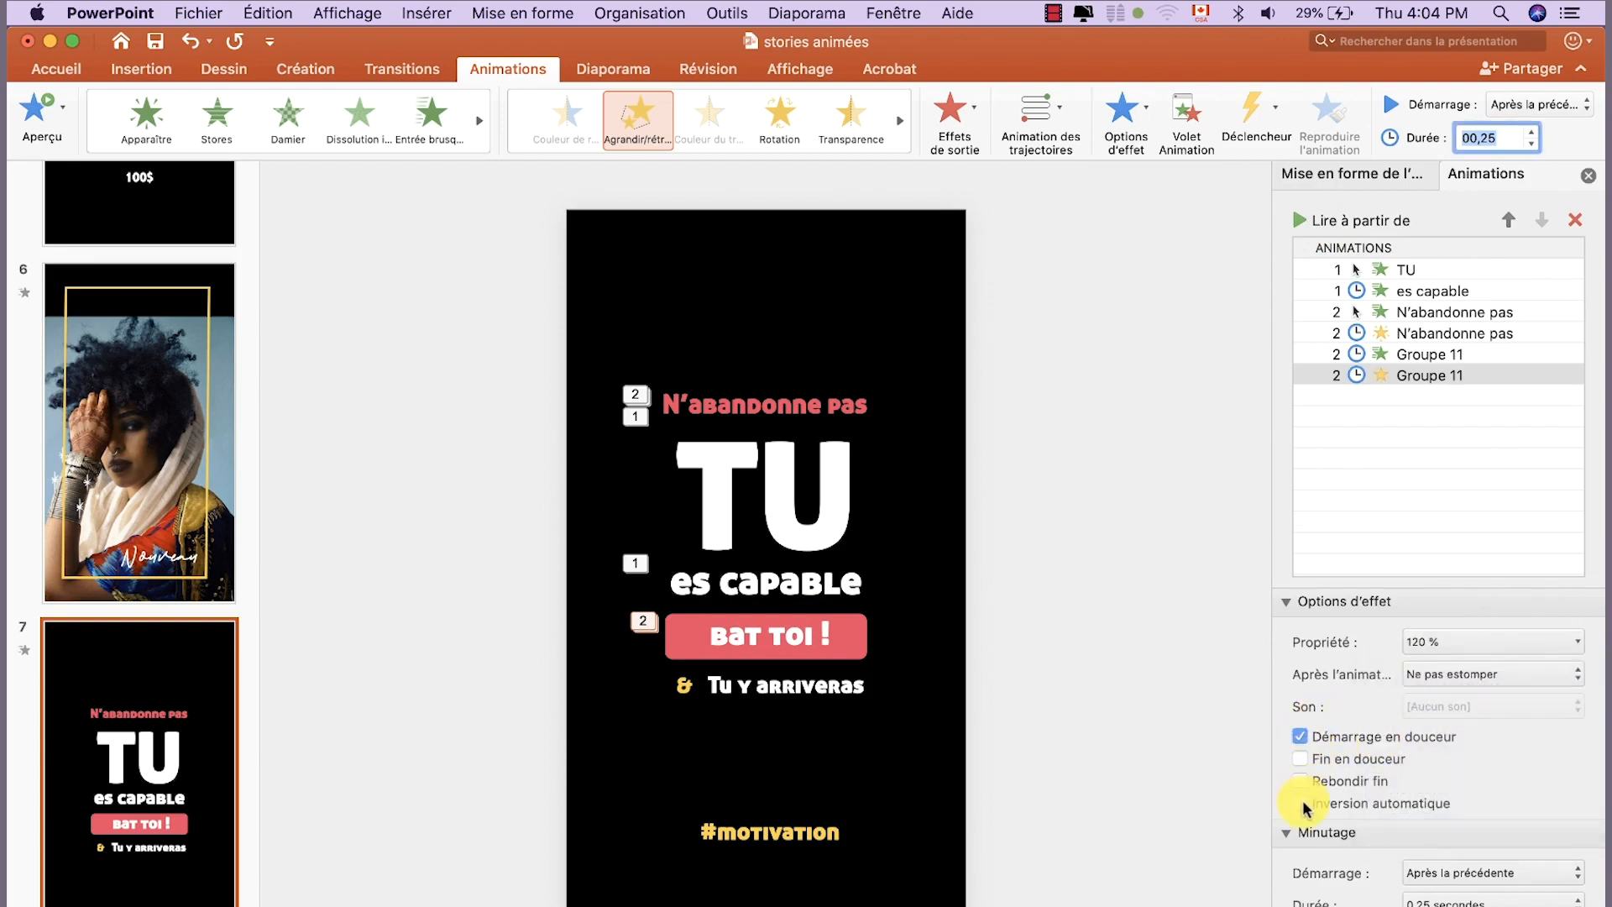
click(1299, 803)
click(1301, 220)
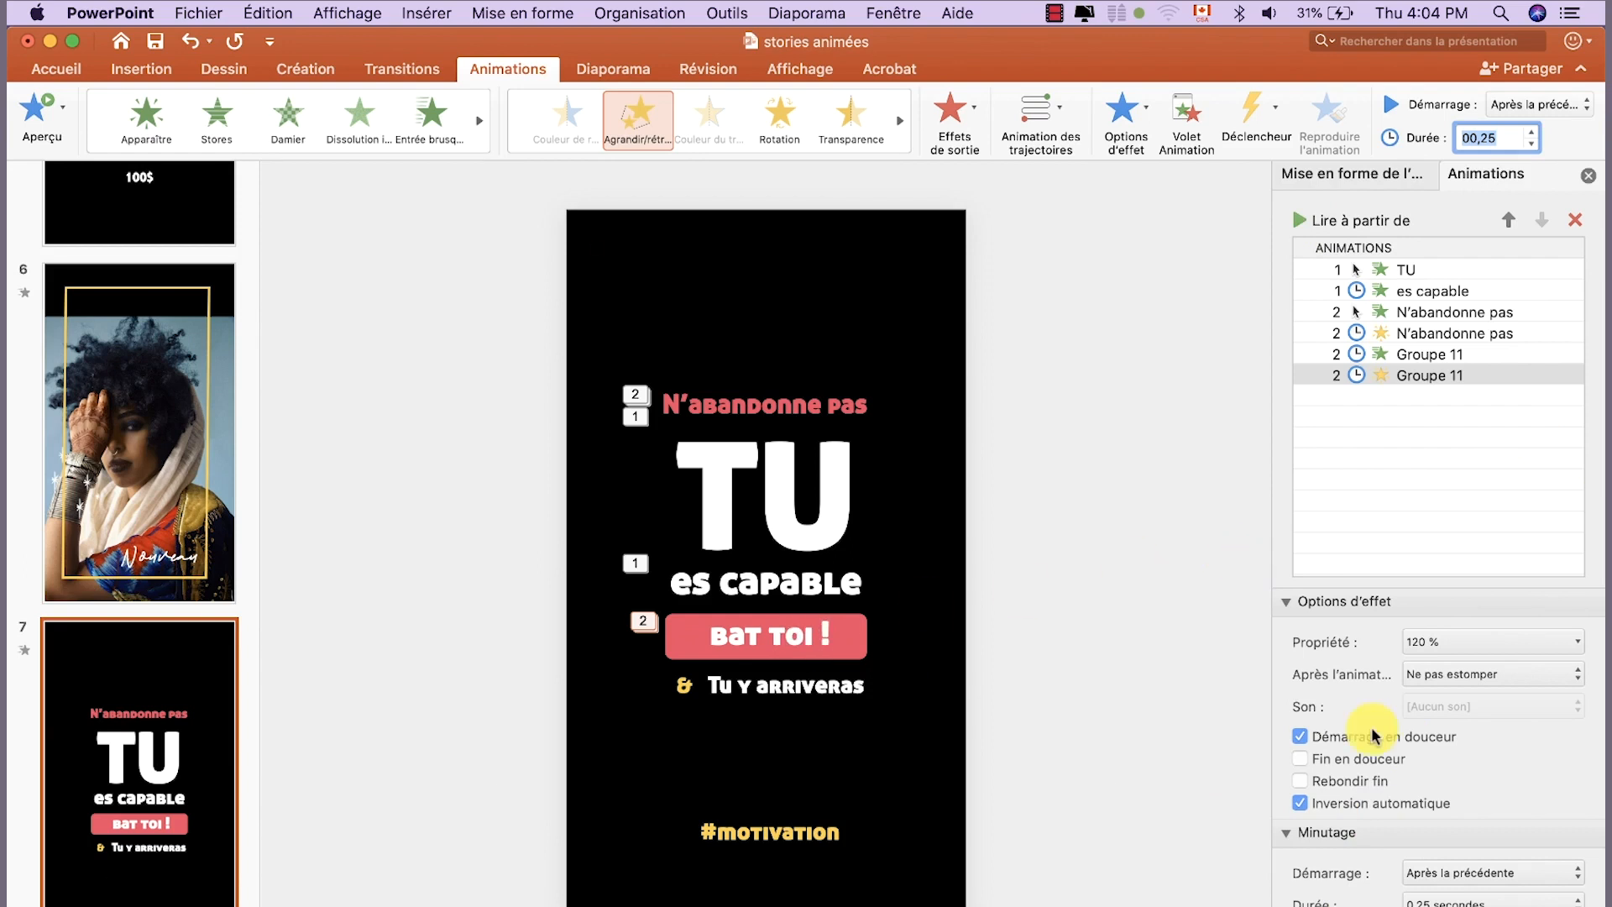
scroll(1373, 735, down, 2)
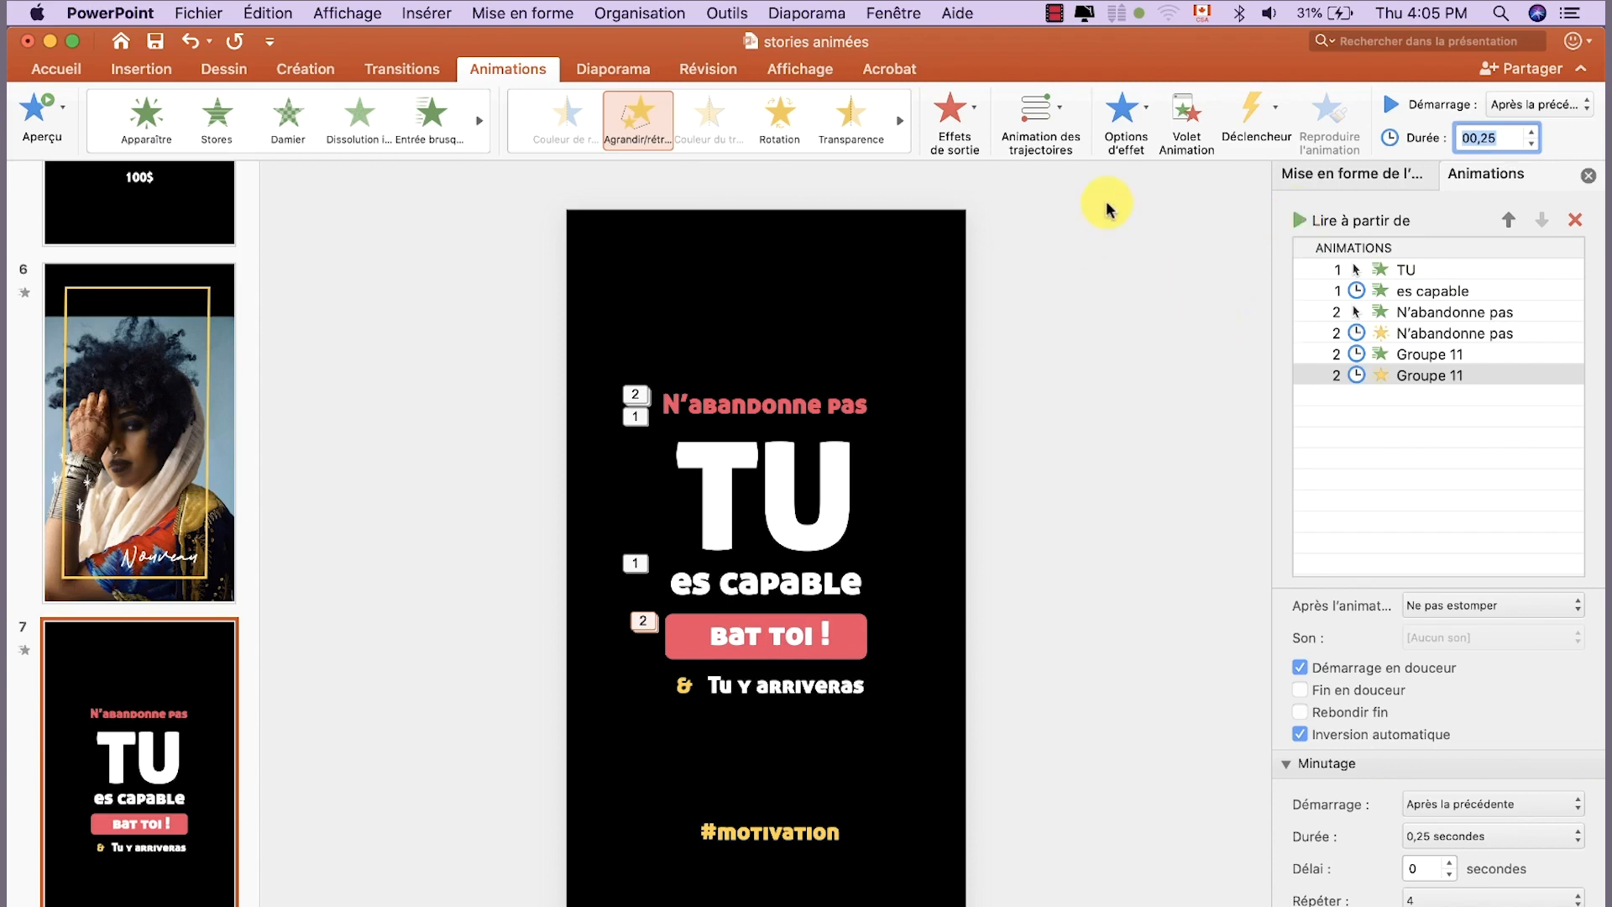
Apply the Entrée brusque entrance to the "&" text, coming À partir du coin inférieur gauche
click(681, 680)
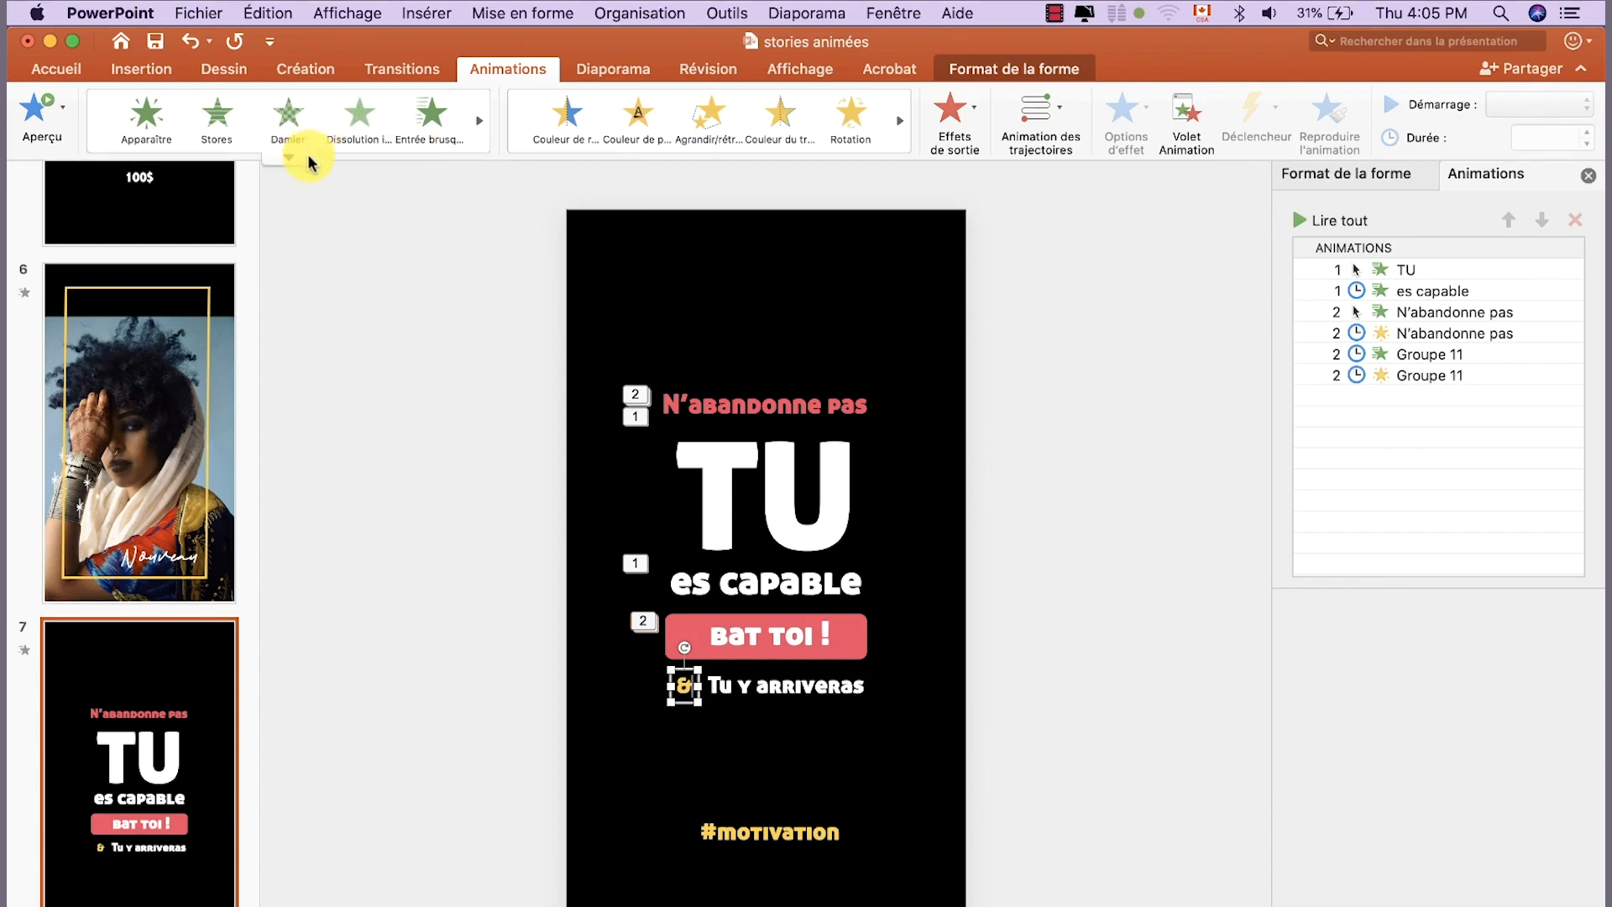
click(440, 123)
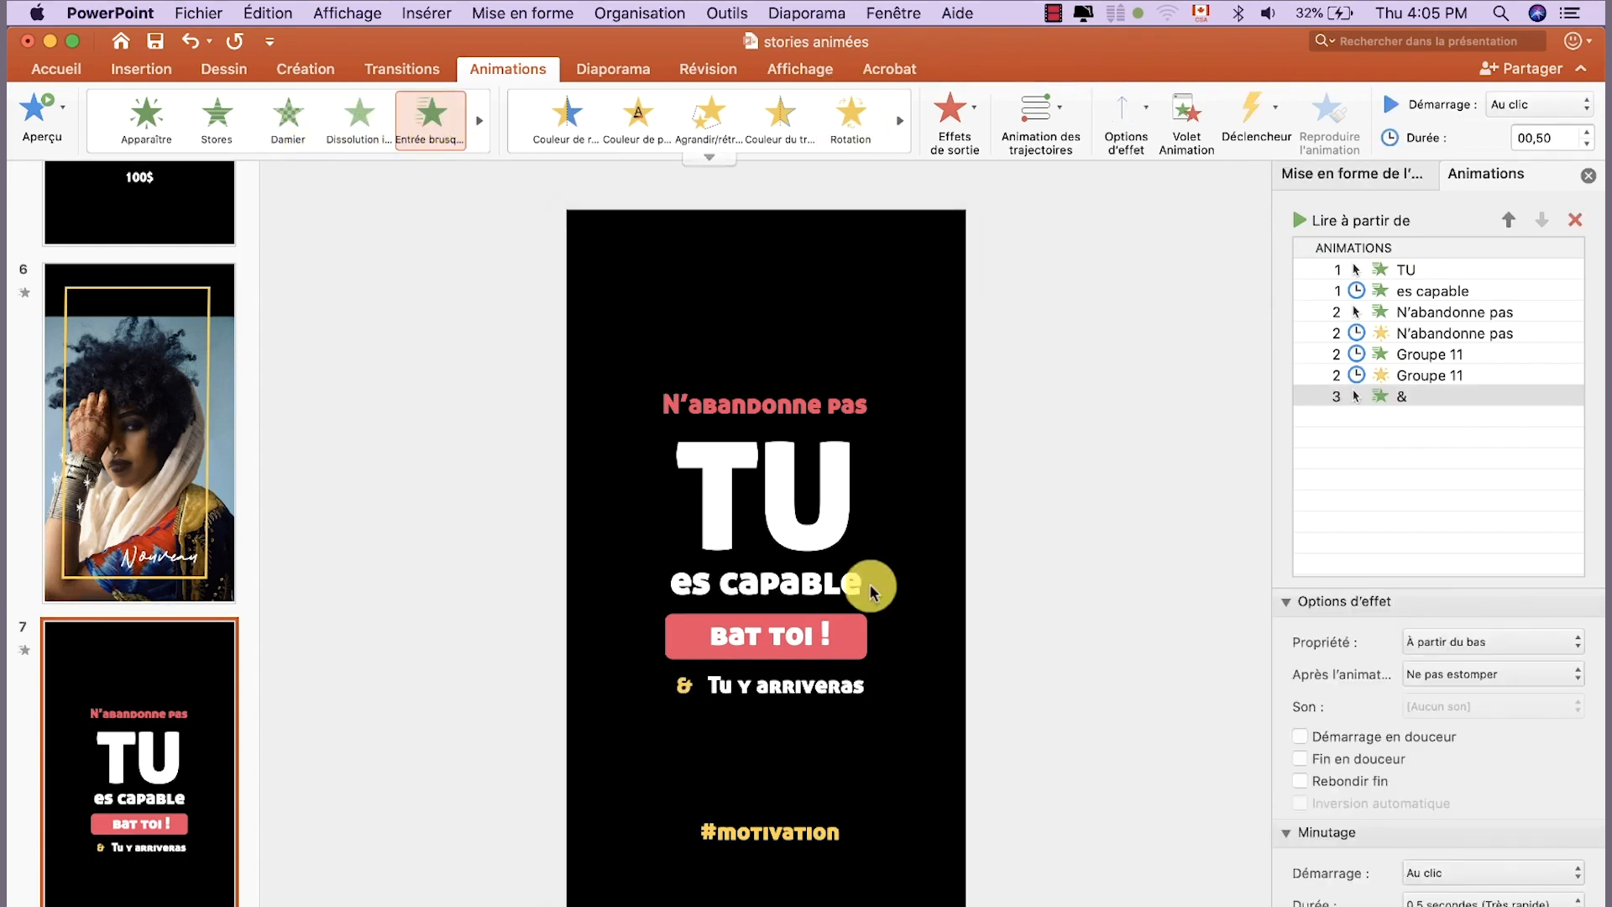
click(1142, 122)
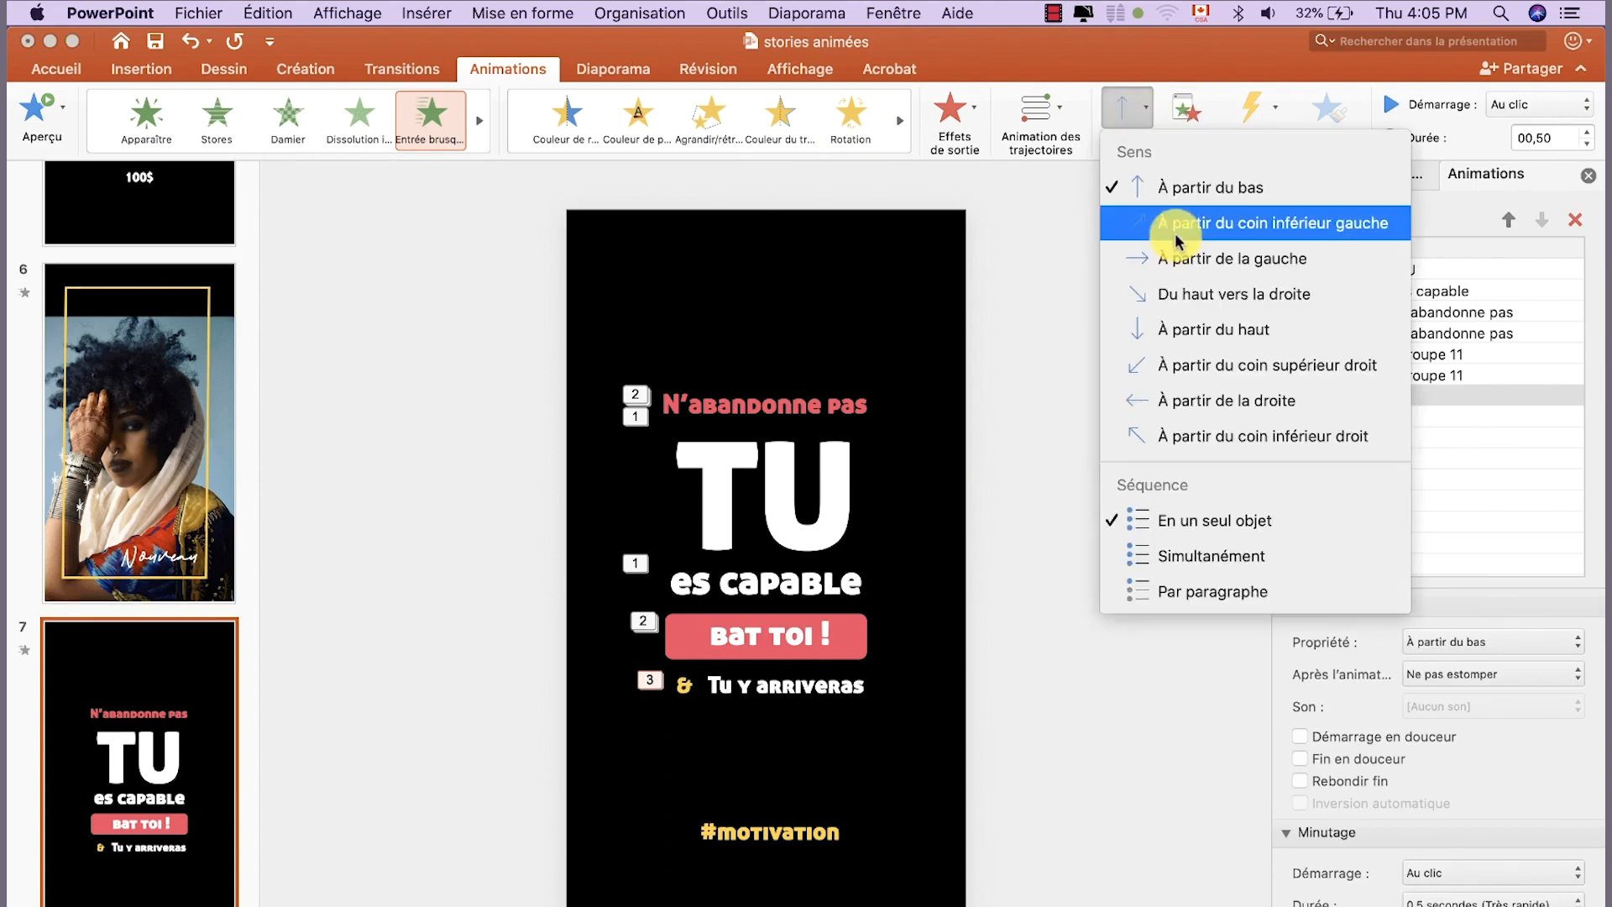
click(1162, 220)
Apply the Entrée brusque entrance to the "tu y arriveras" text, coming À partir de la droite and starting Après la précédente
click(856, 685)
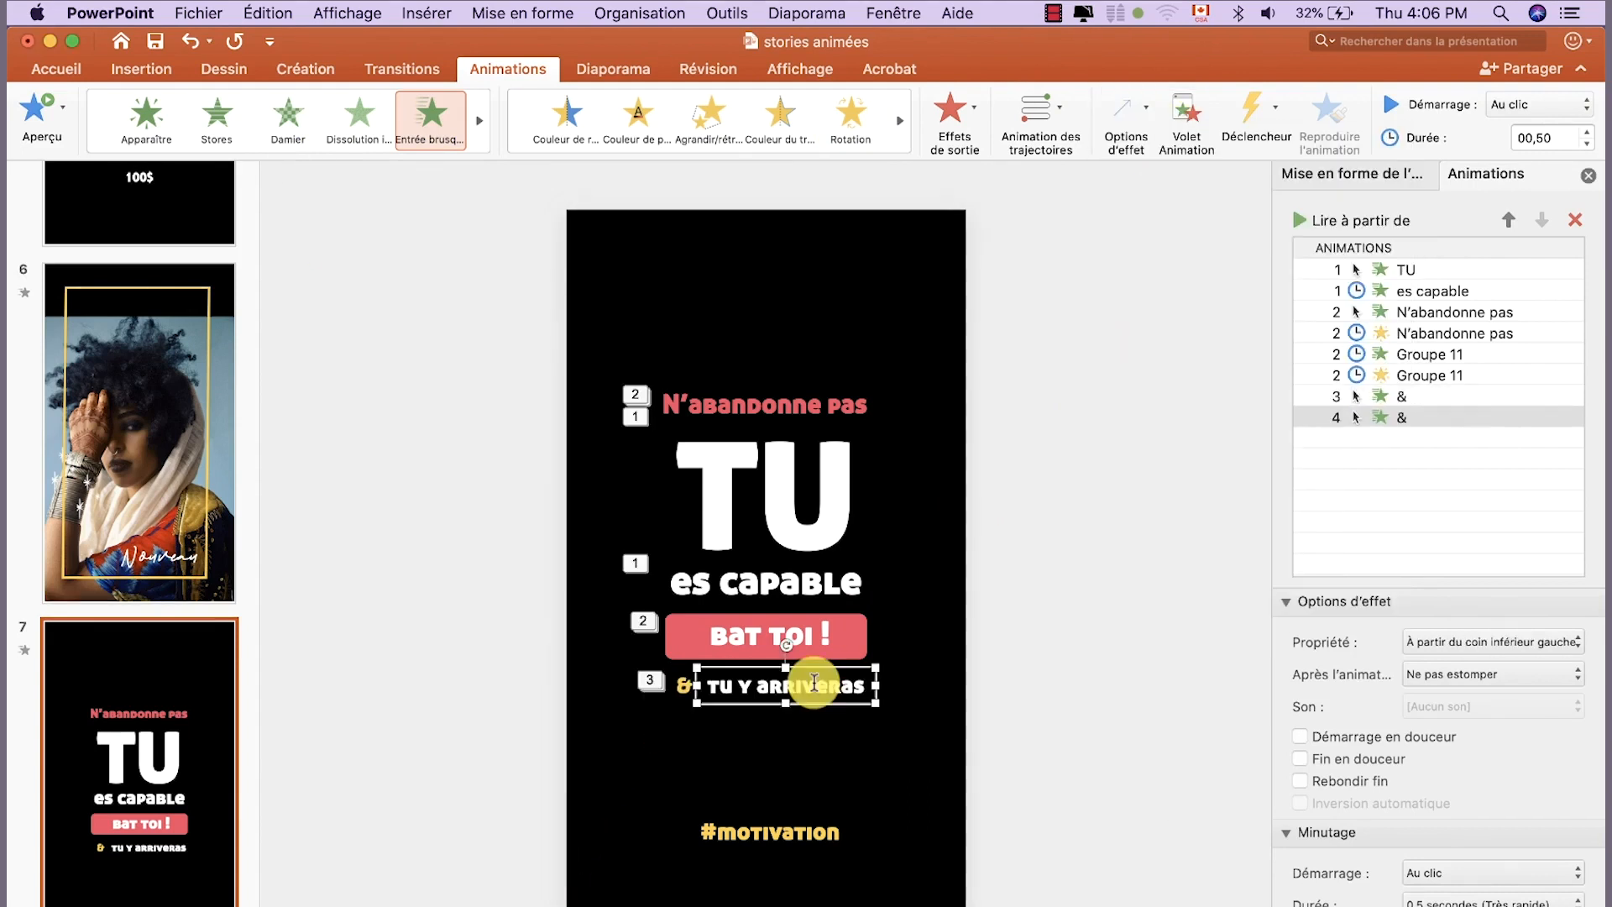
click(430, 123)
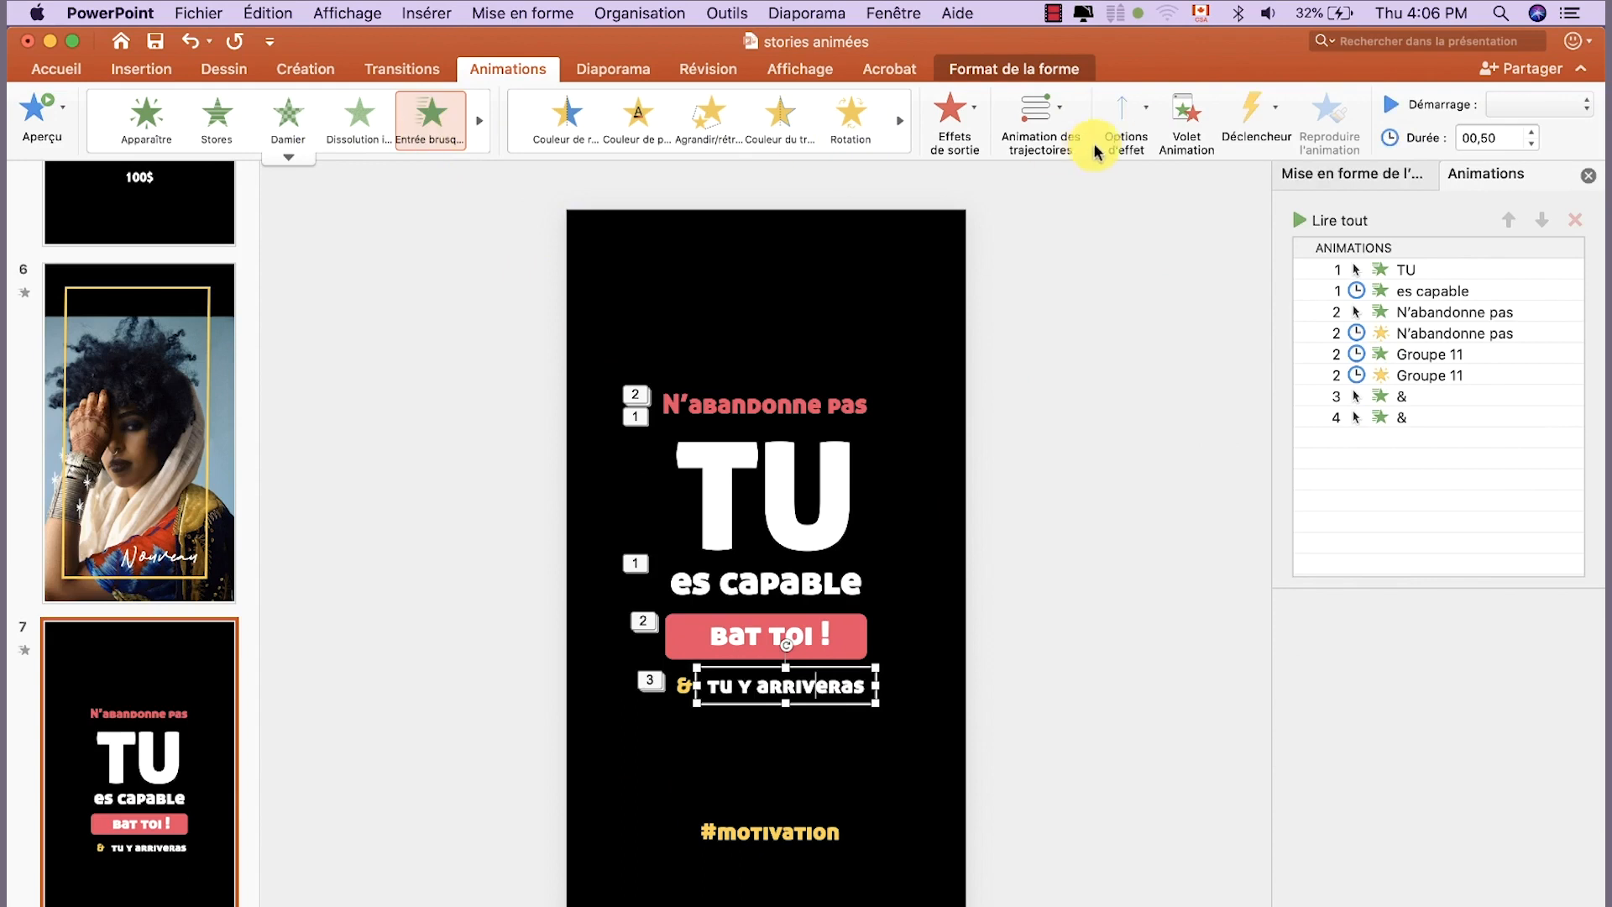
click(1125, 113)
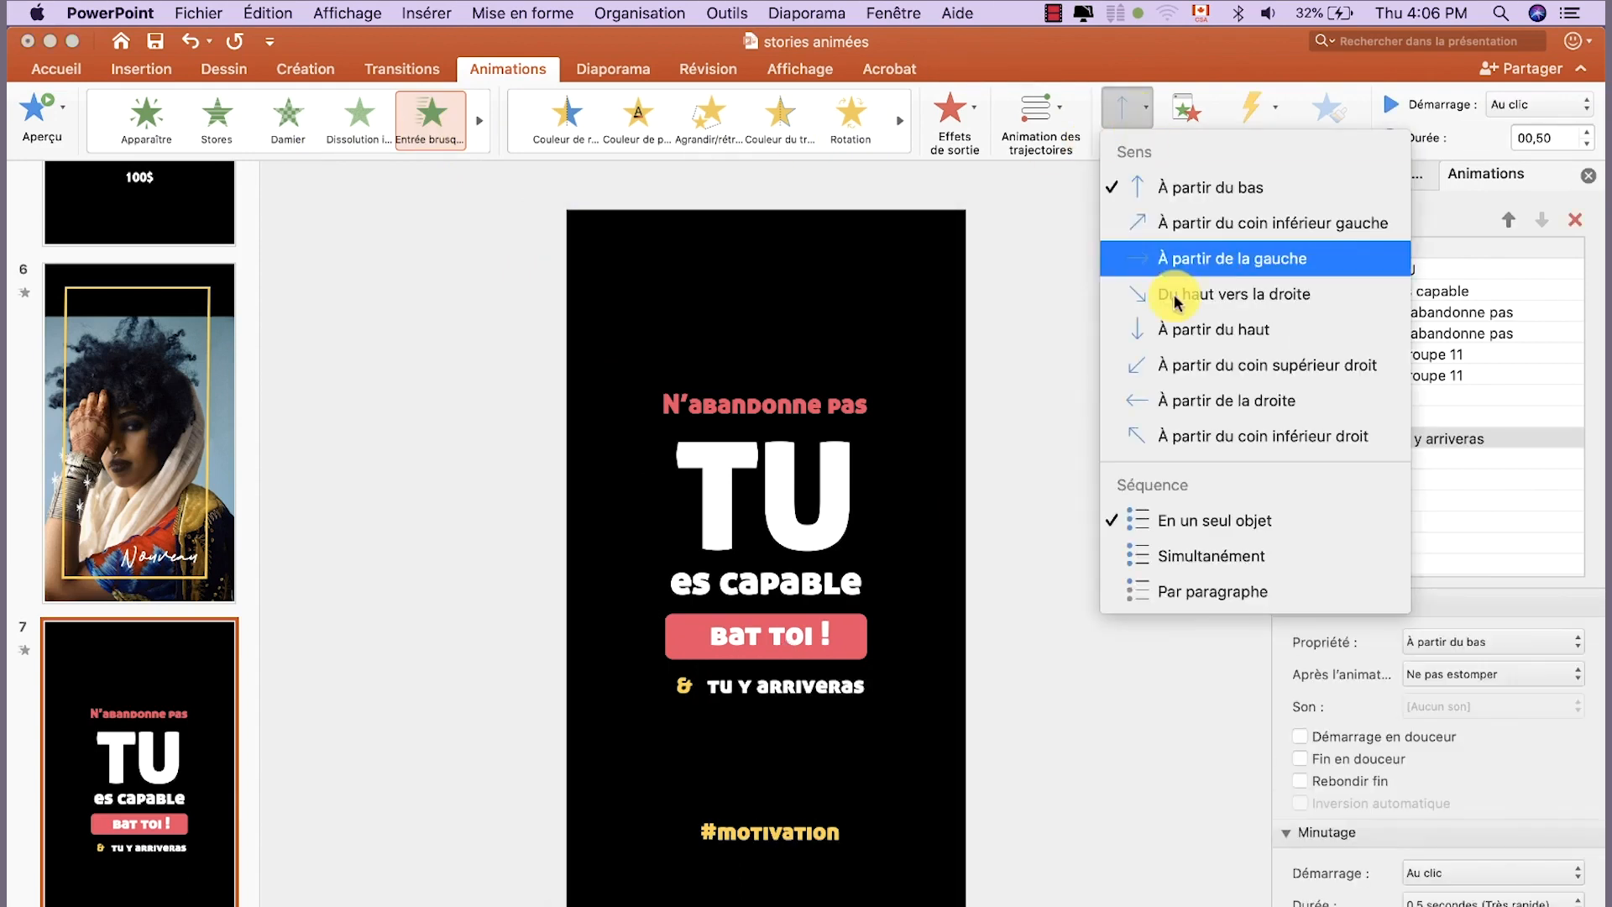
click(1263, 410)
click(1570, 104)
click(1553, 144)
Set the second "&" animation to start Après la précédente and delete the duplicate first "&" animation
click(1356, 417)
click(1536, 113)
click(1549, 144)
click(1438, 397)
key(Delete)
Apply the Fractionner entrance to the "#motivation" text, set it to start Après la précédente, and preview the slide's animations
click(789, 832)
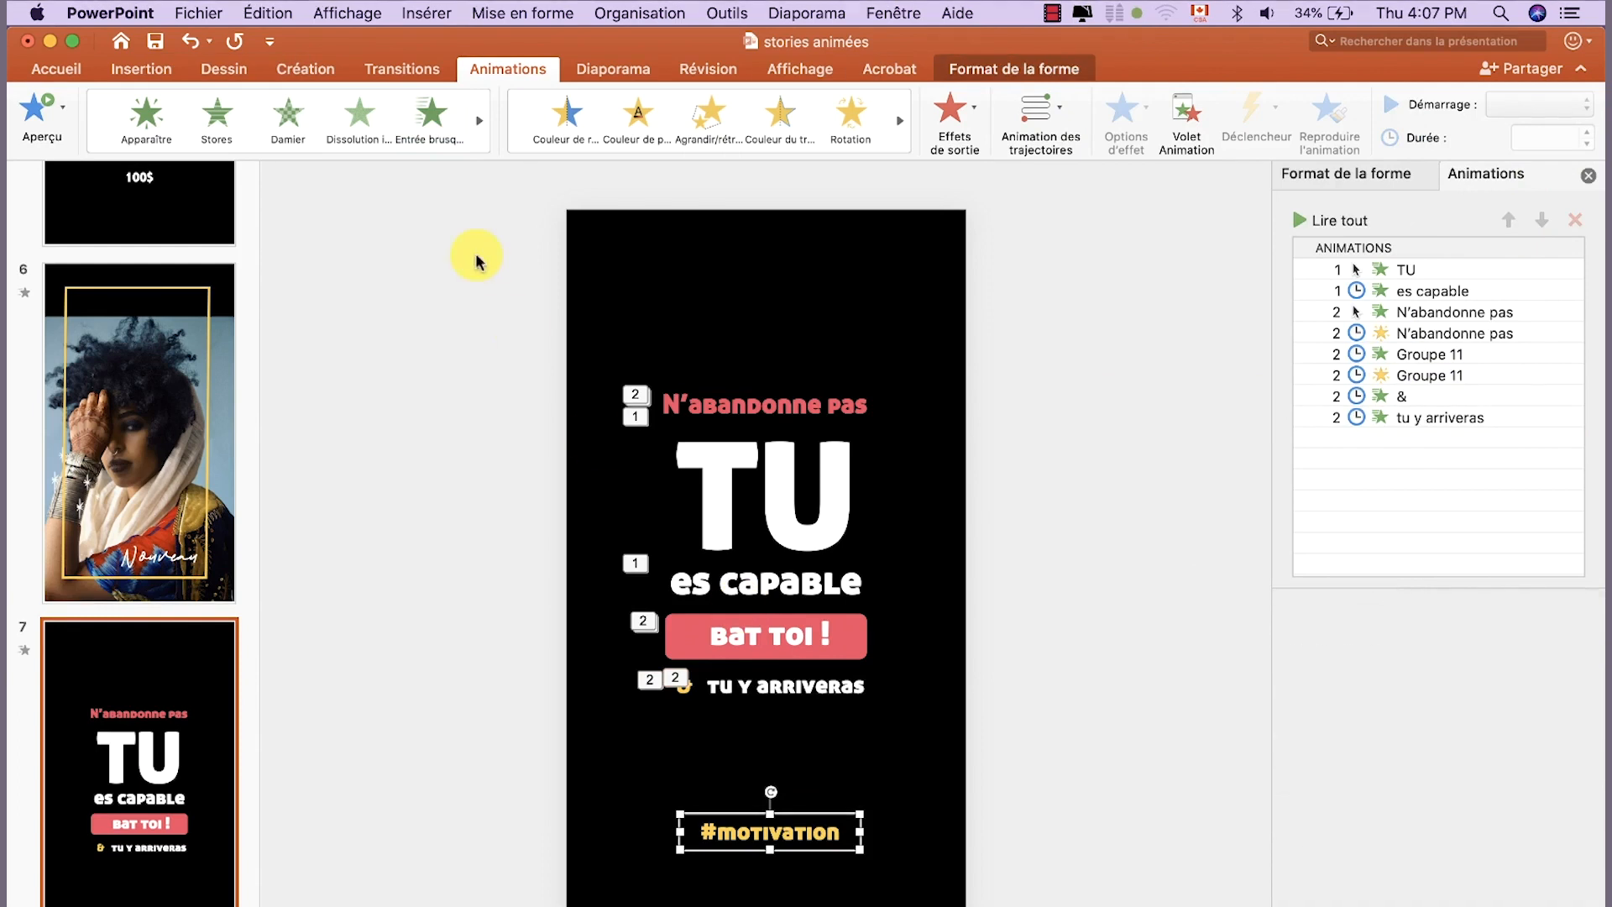
click(304, 162)
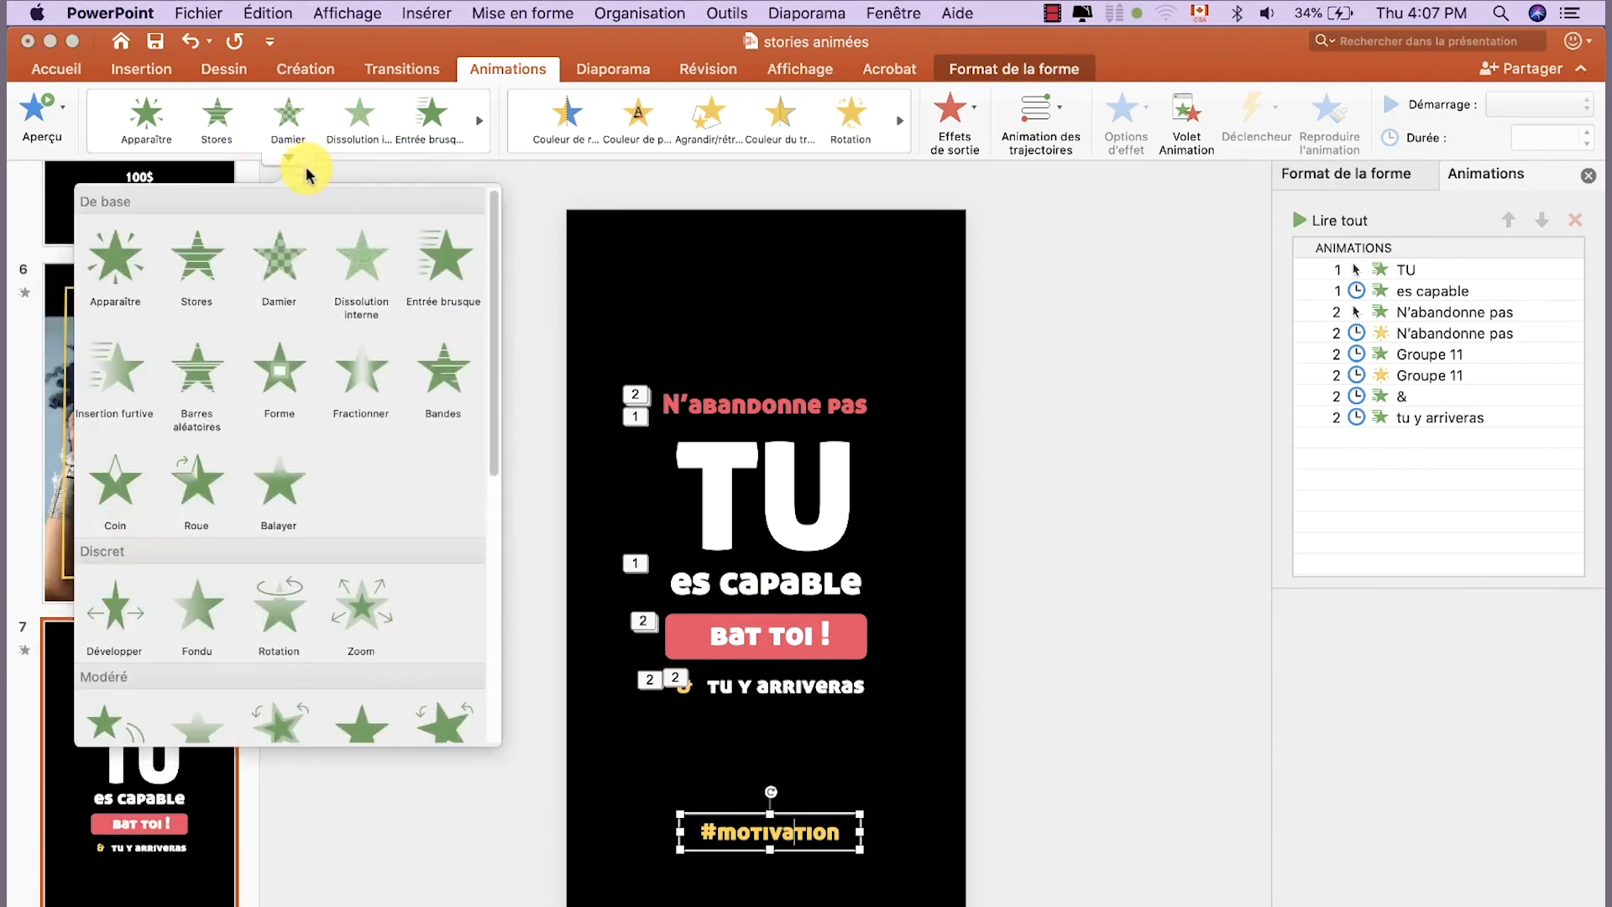
click(351, 369)
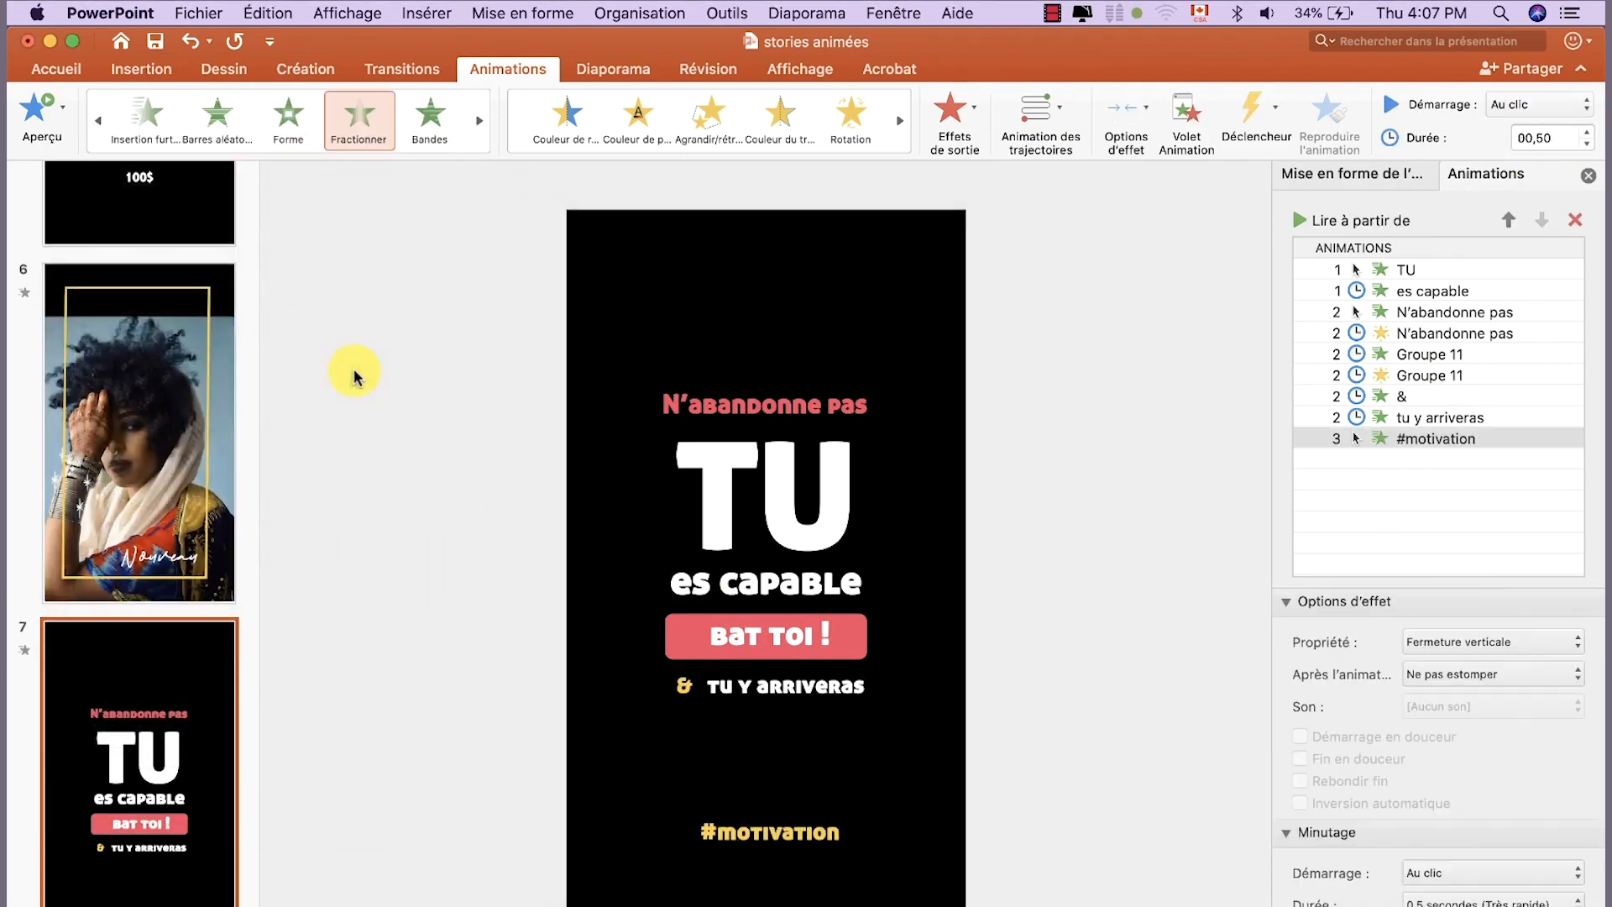
click(1534, 104)
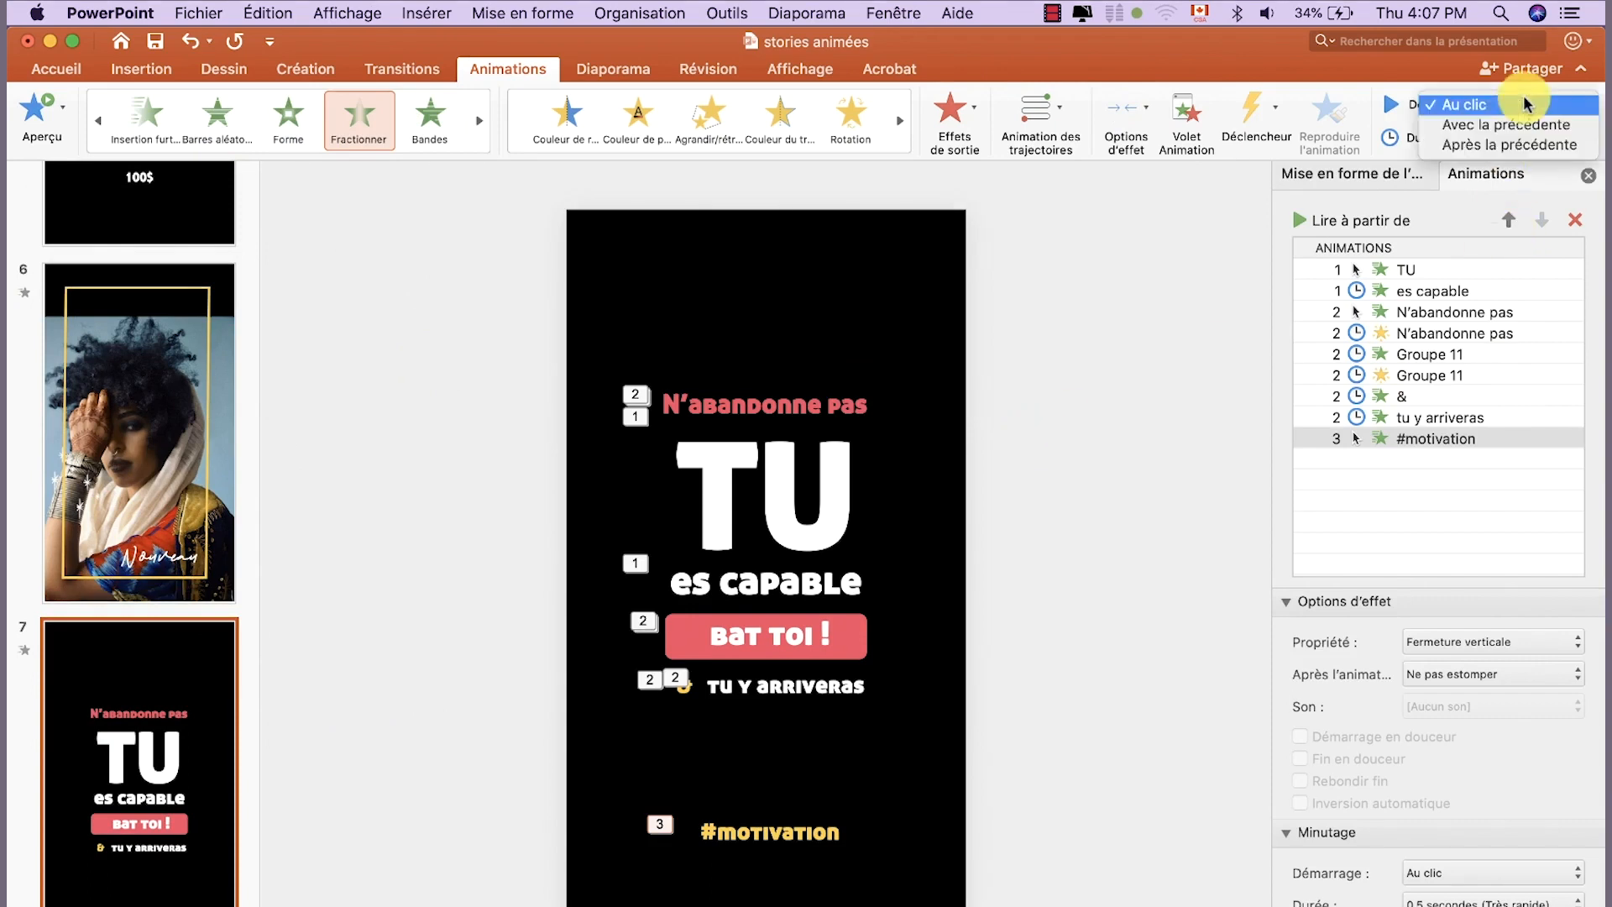
click(1521, 146)
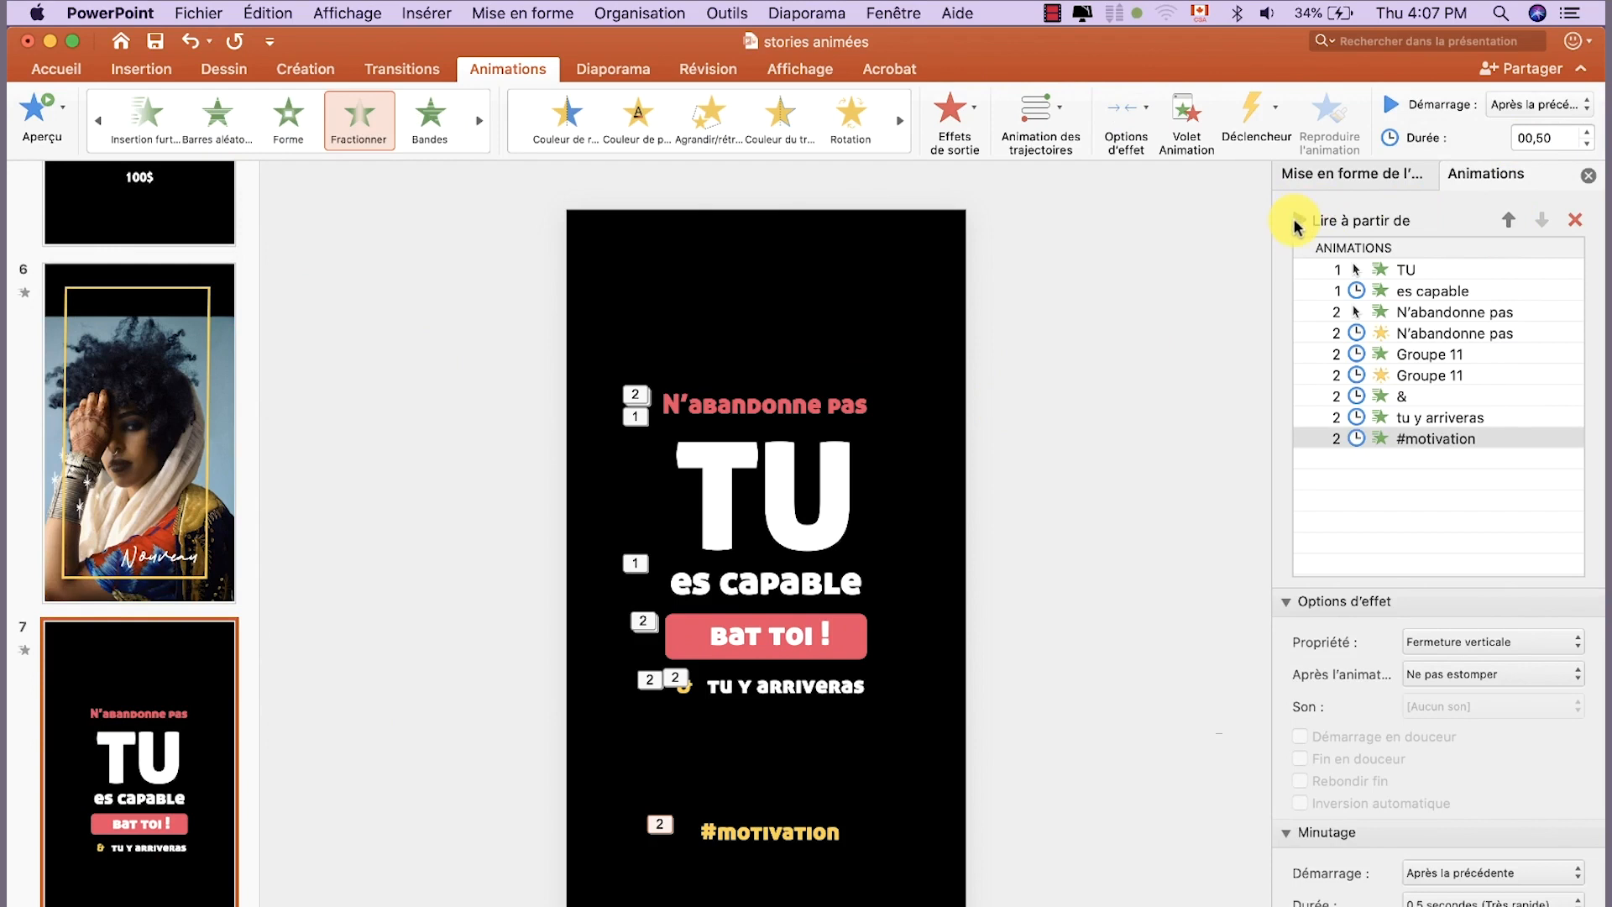
click(1298, 222)
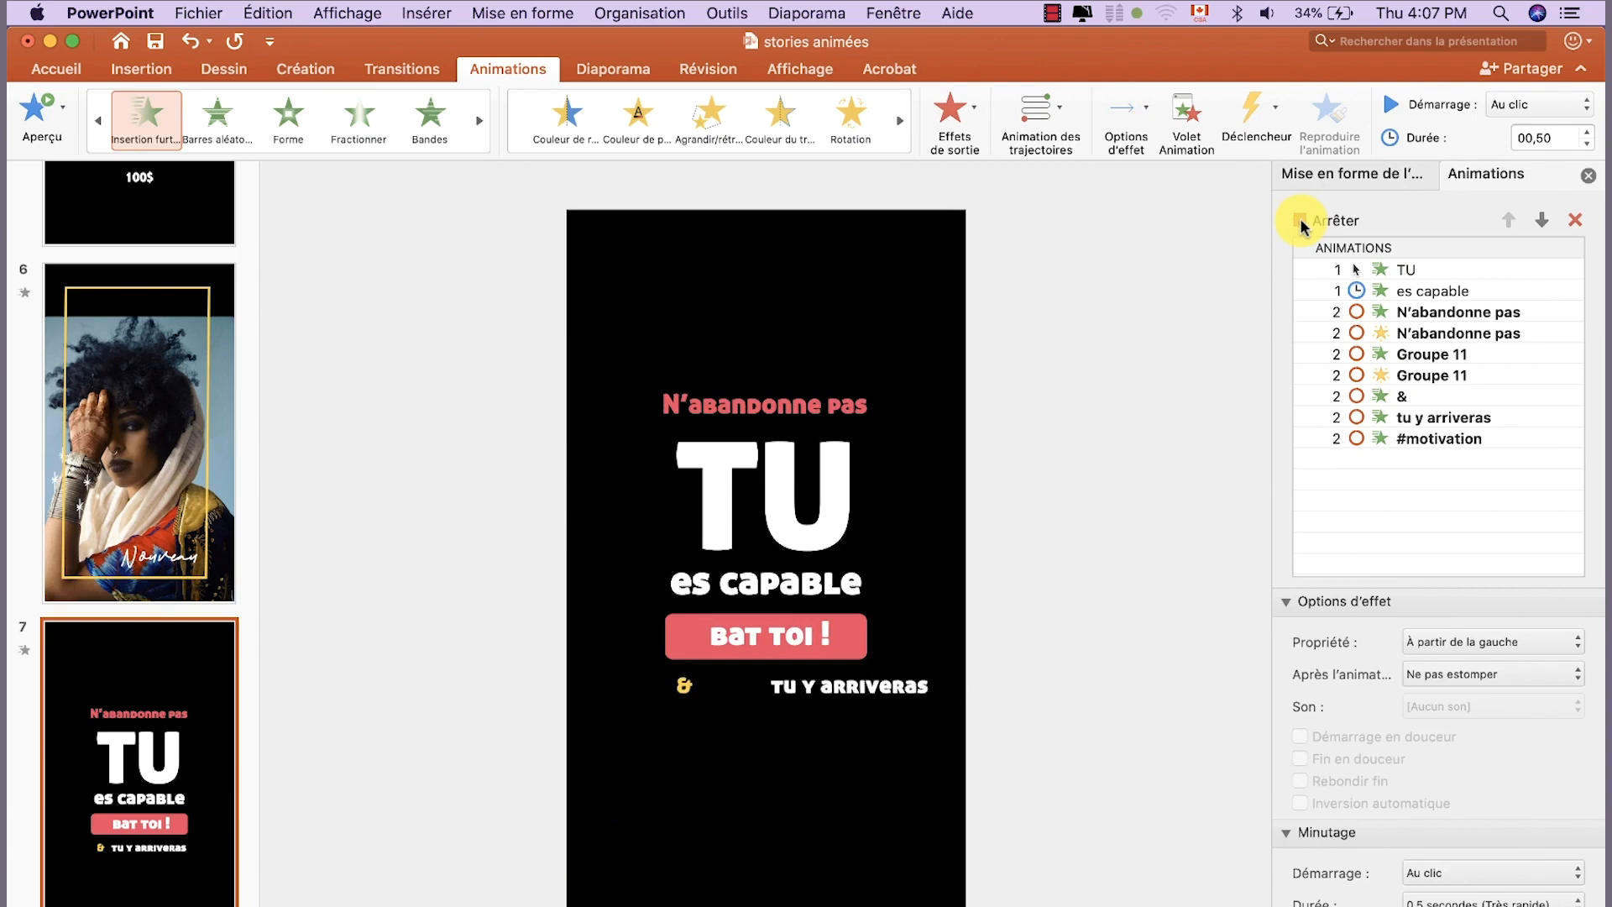
click(1301, 221)
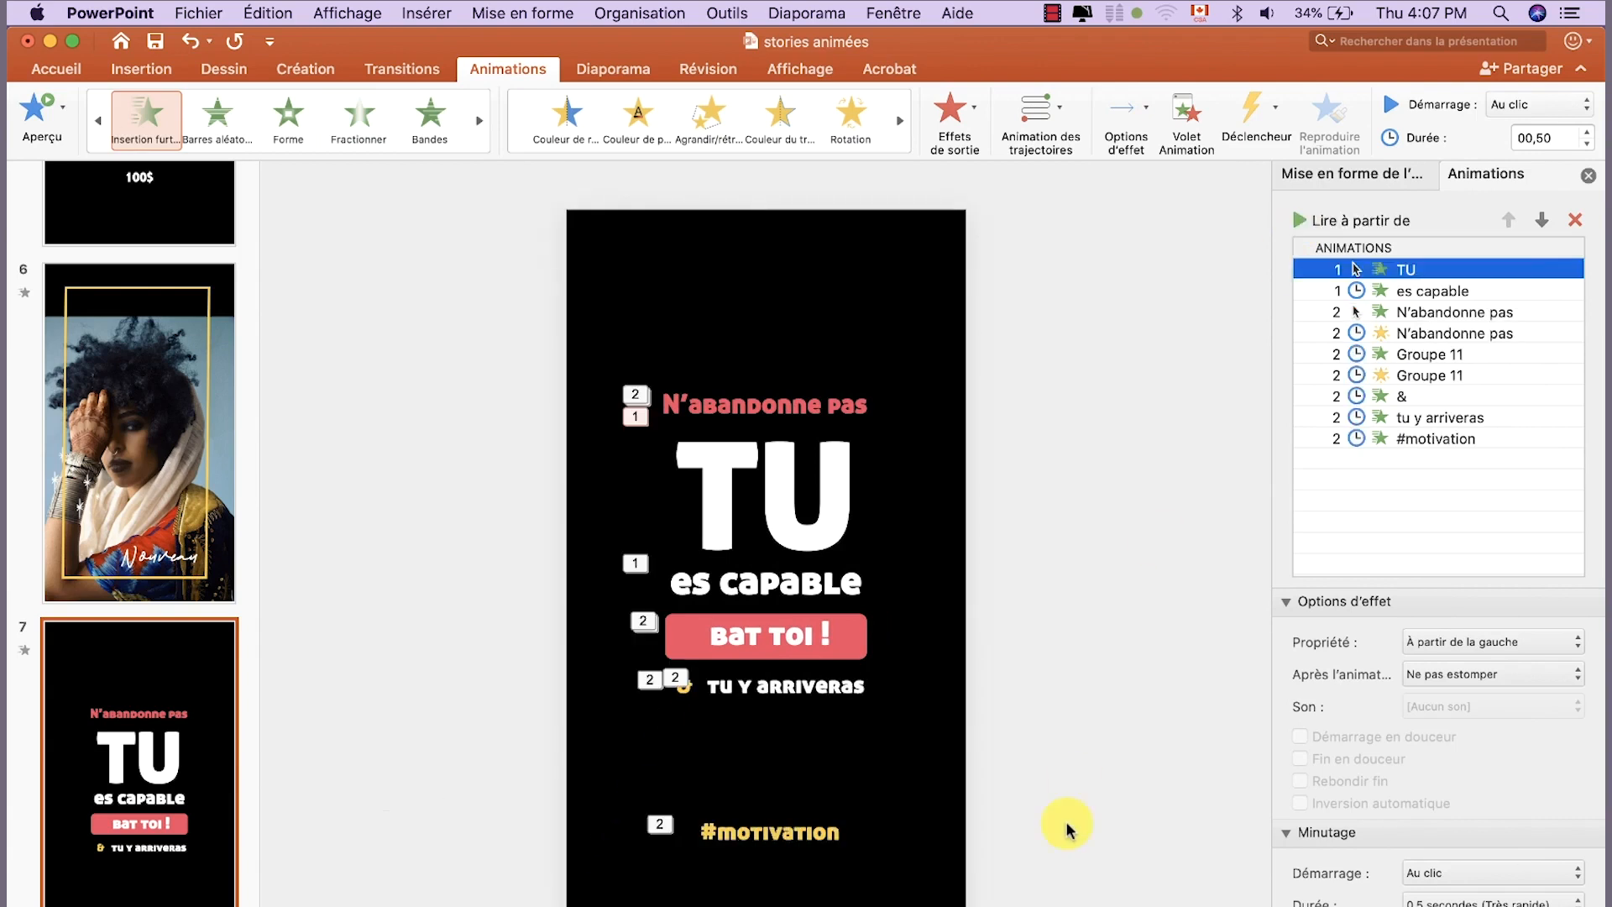
Set the delay of the "#motivation" entrance animation to 1 second
click(709, 829)
click(1422, 435)
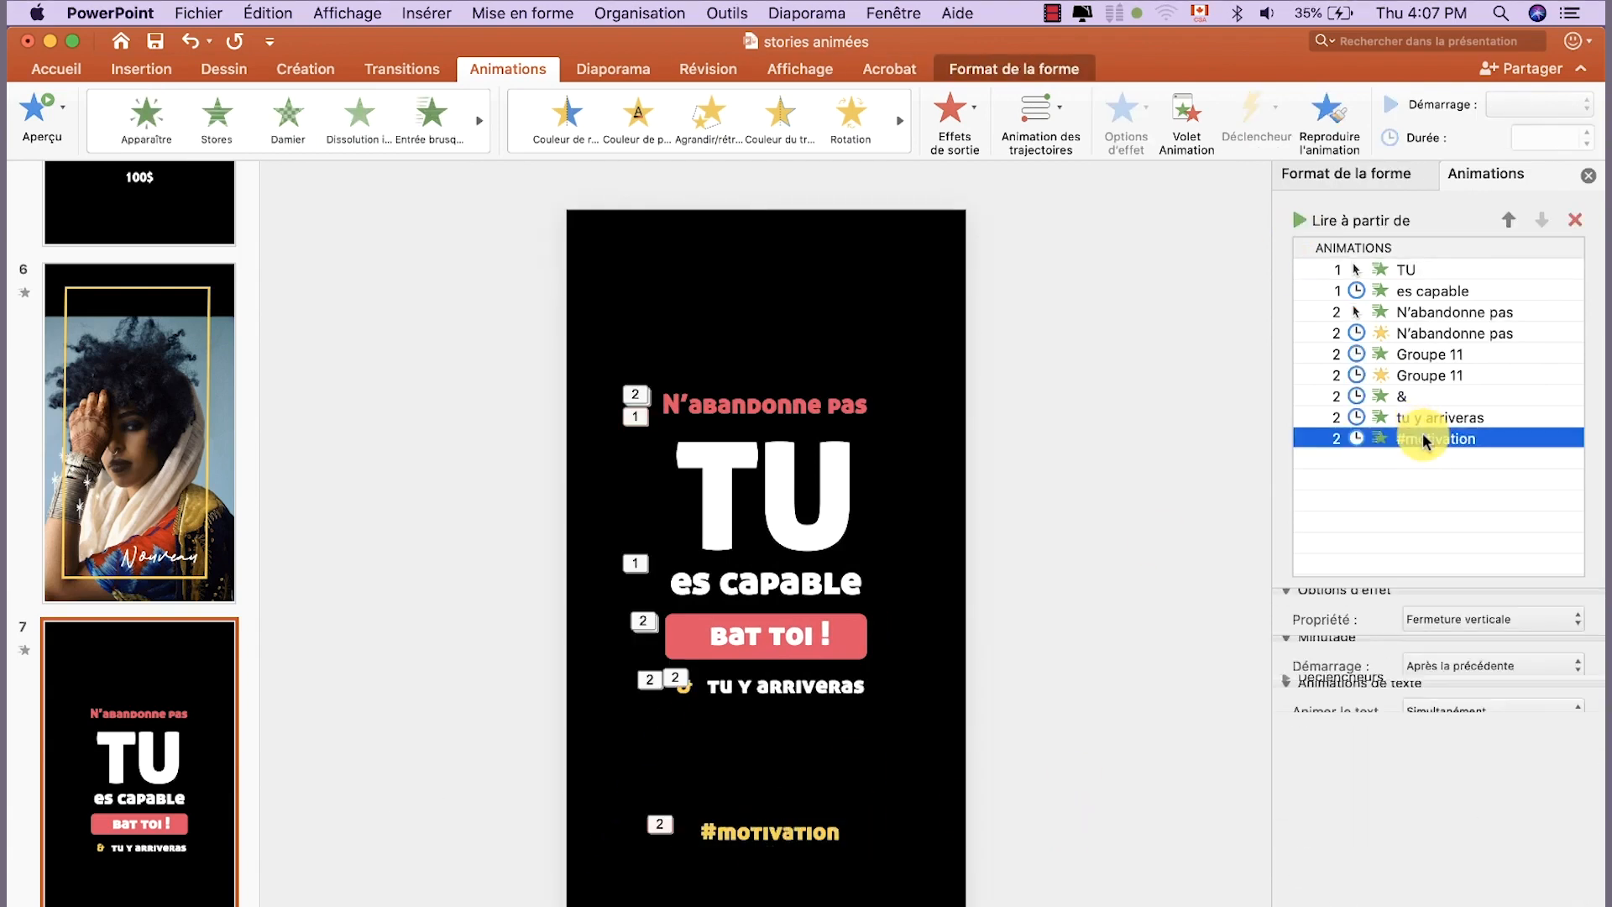
scroll(1421, 705, down, 2)
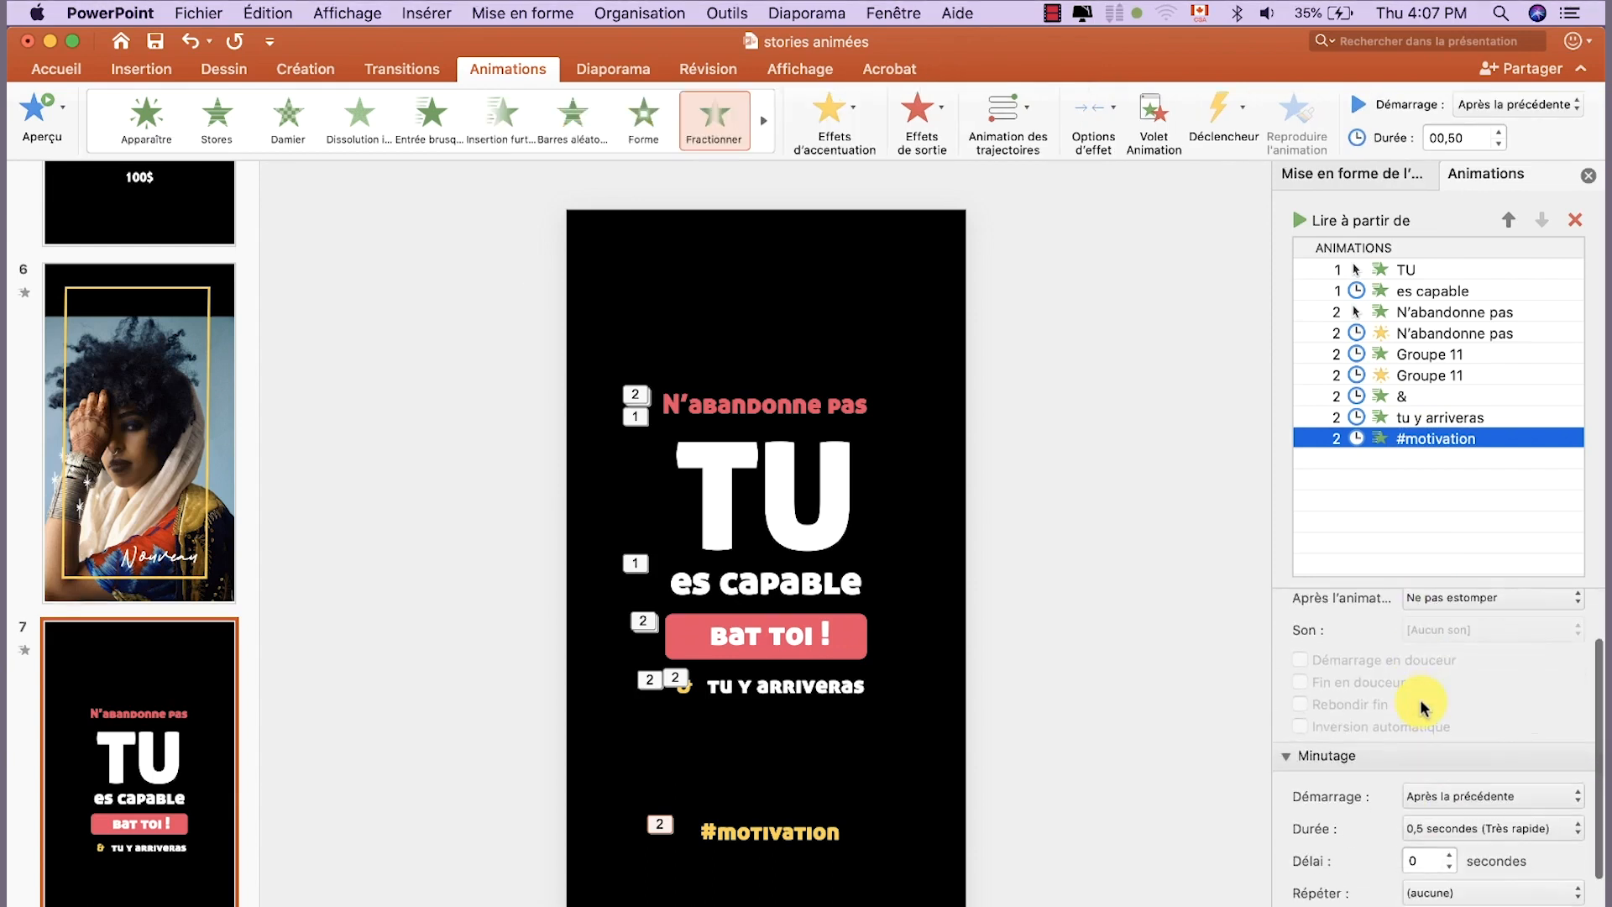
click(1448, 855)
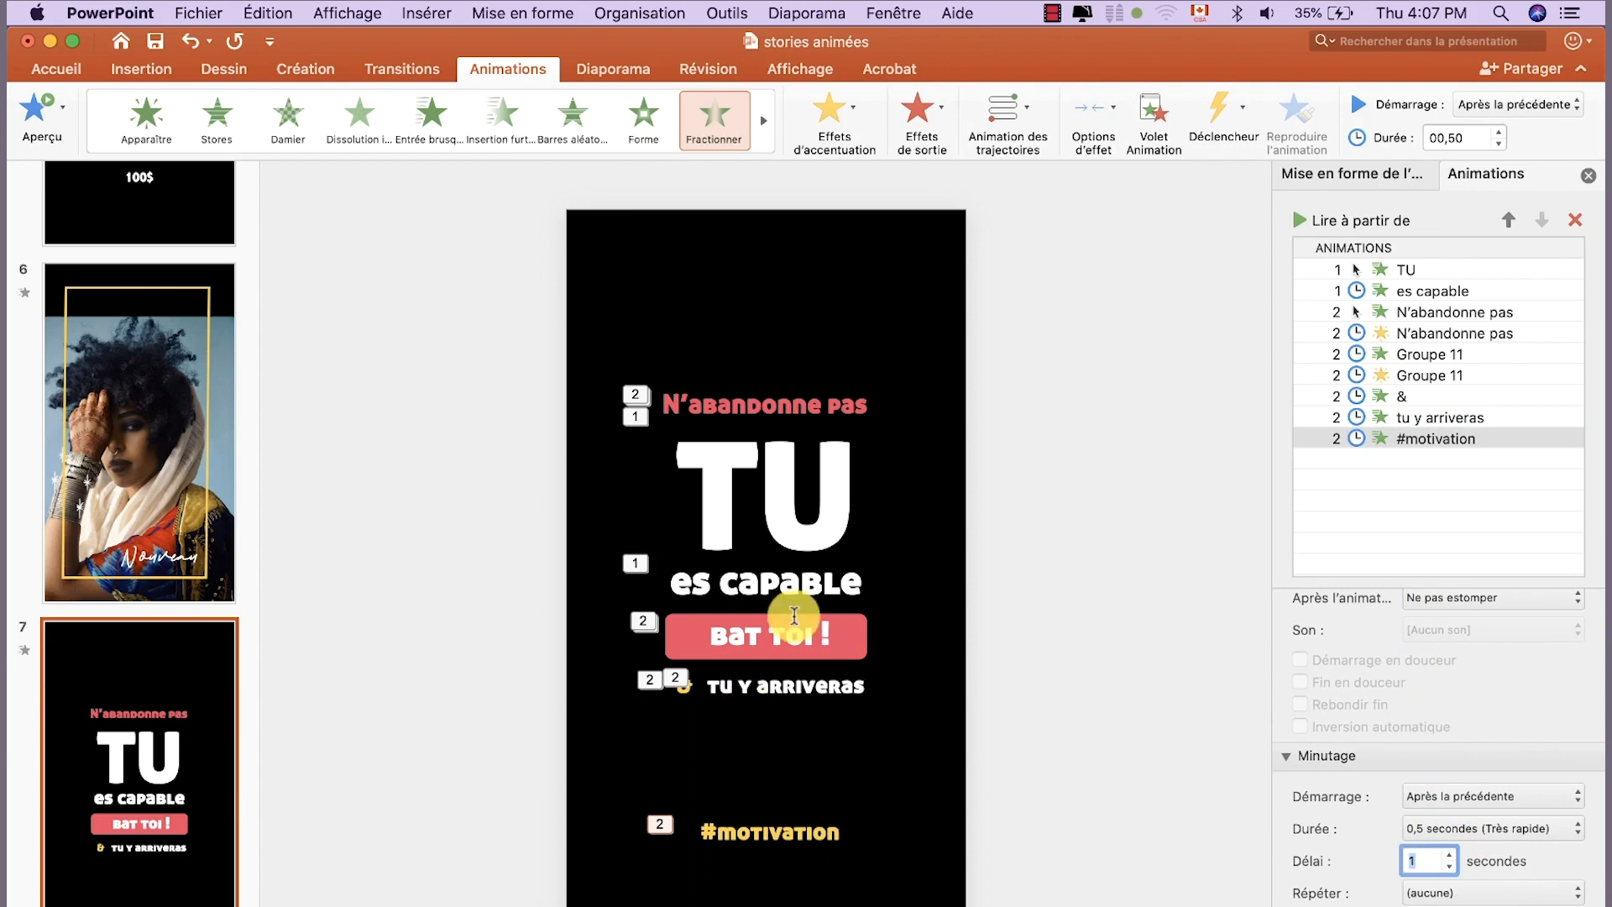
Reduce the repeat count of the "Bat toi !" group's Agrandir/rétrécir emphasis animation
click(838, 629)
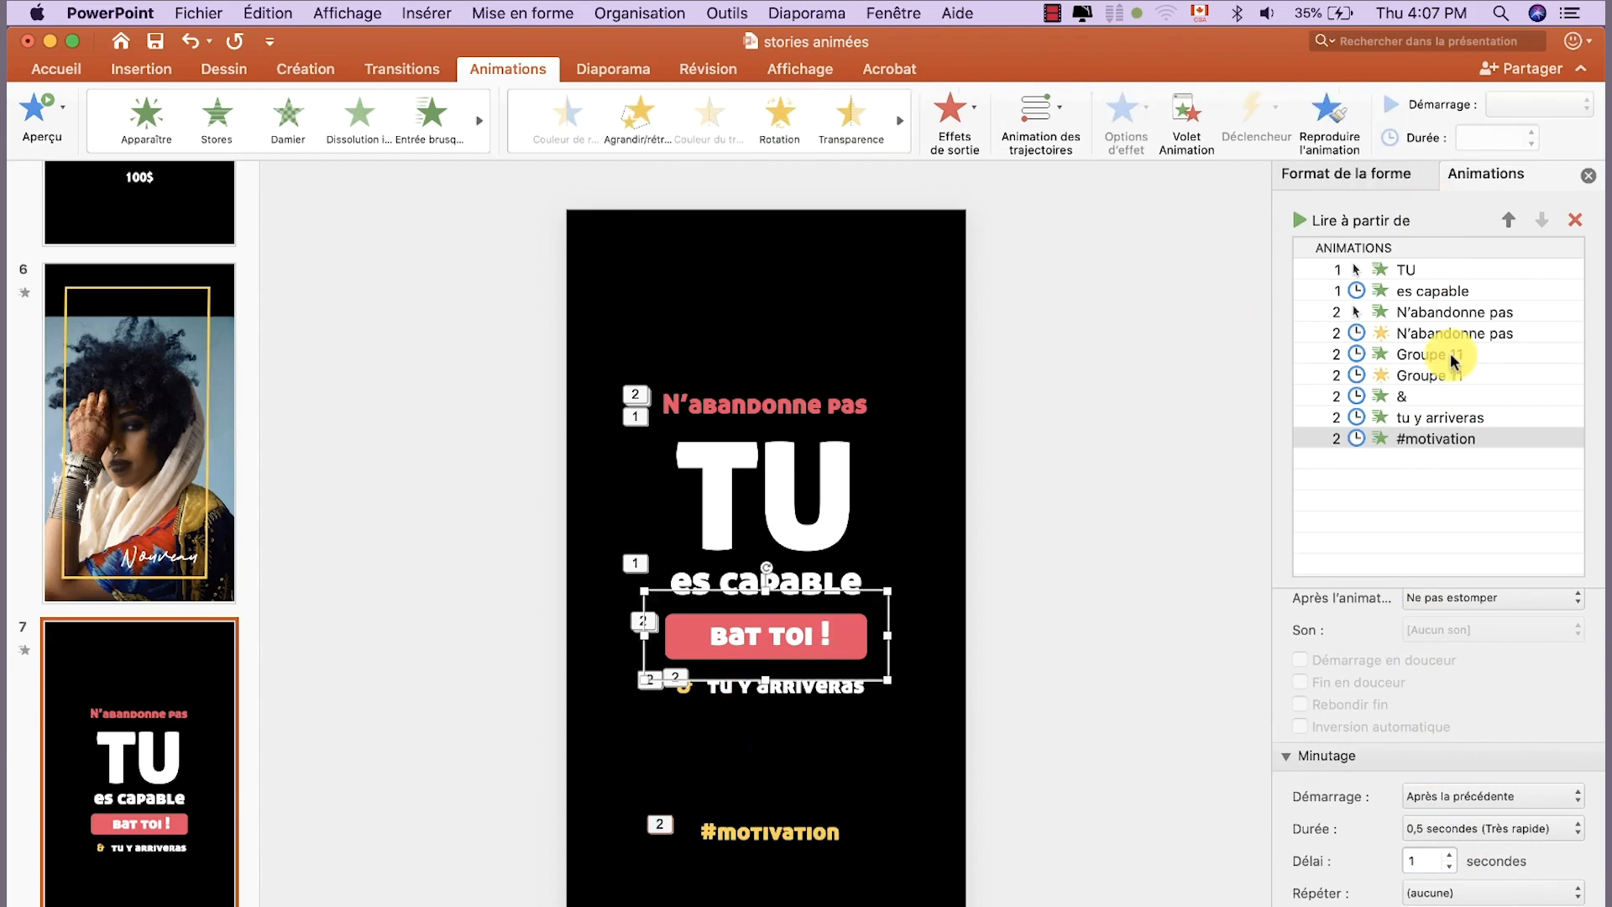
click(1437, 375)
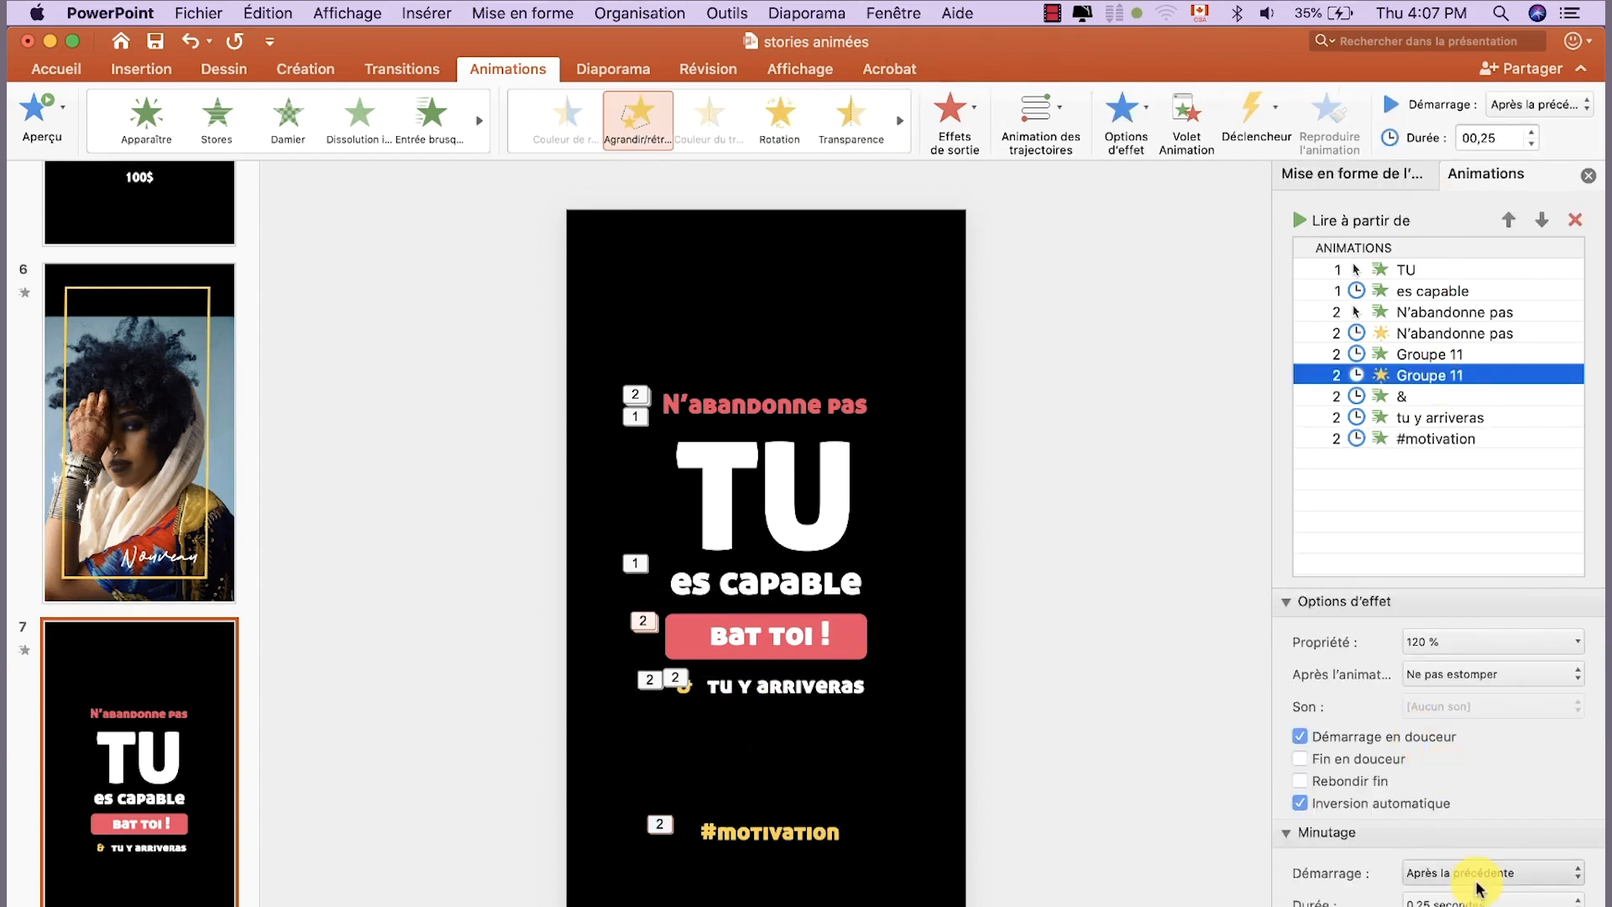
scroll(1478, 882, down, 2)
click(1479, 896)
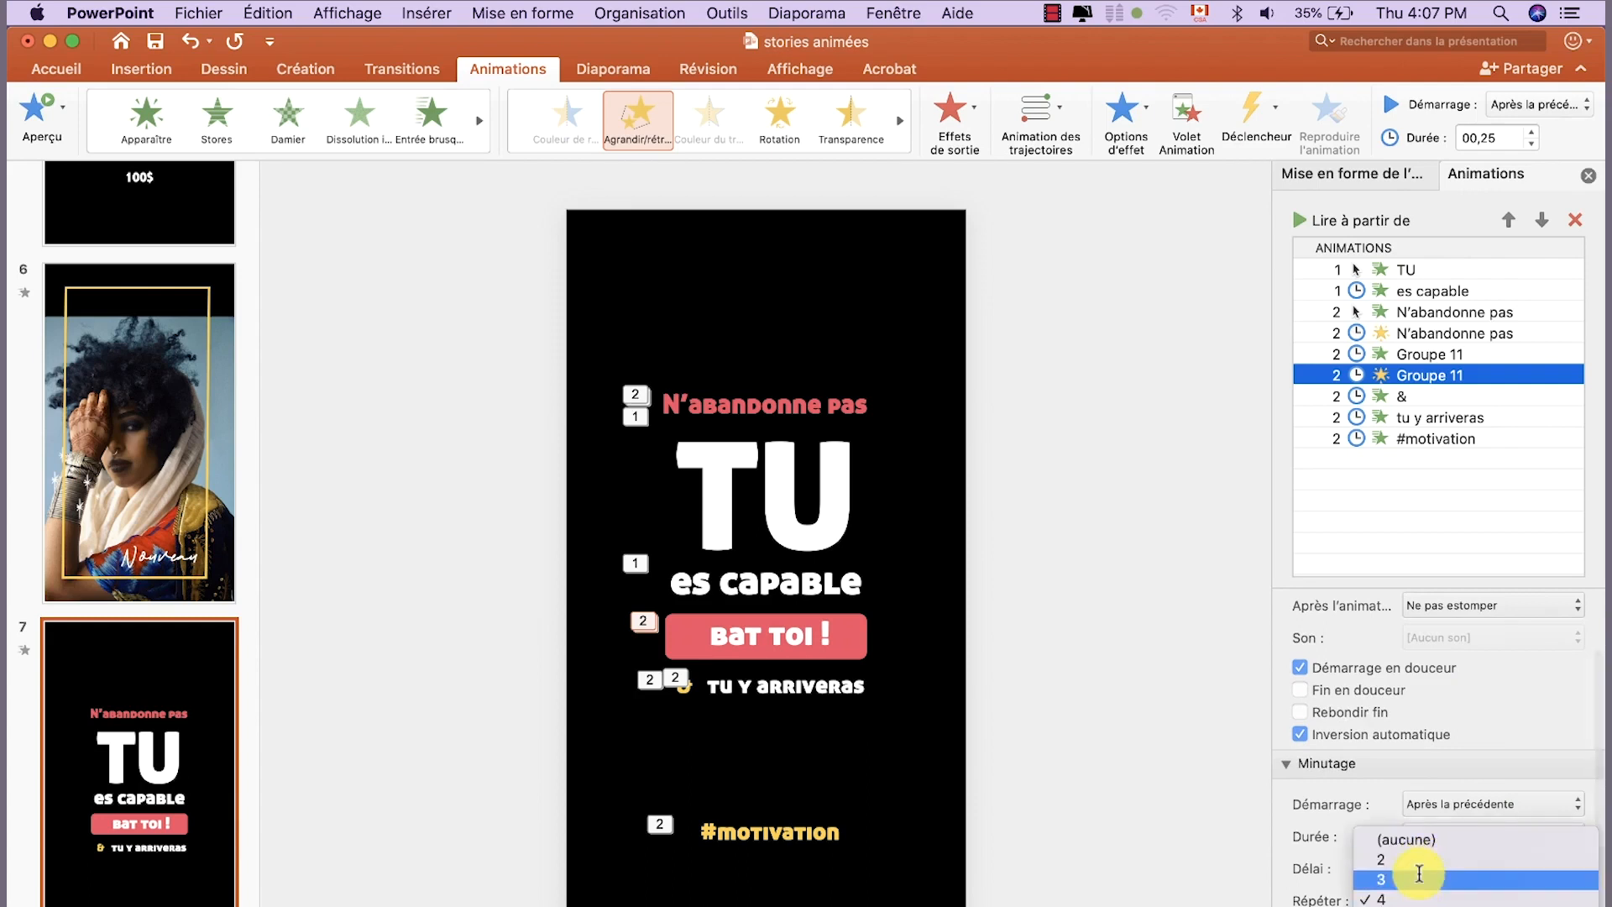
click(1424, 867)
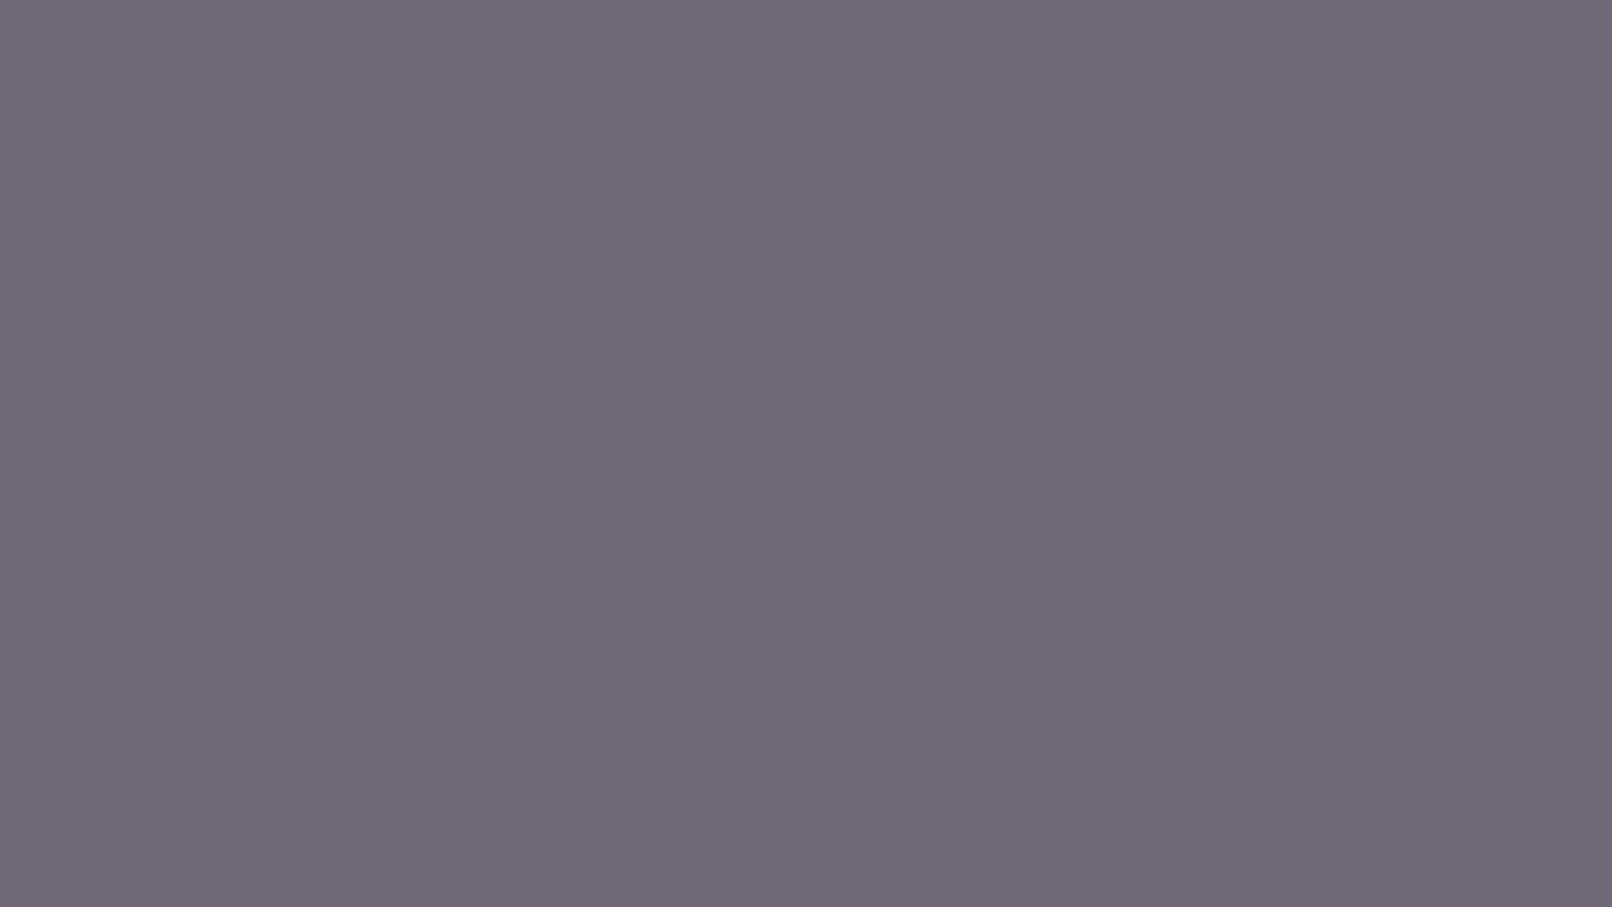